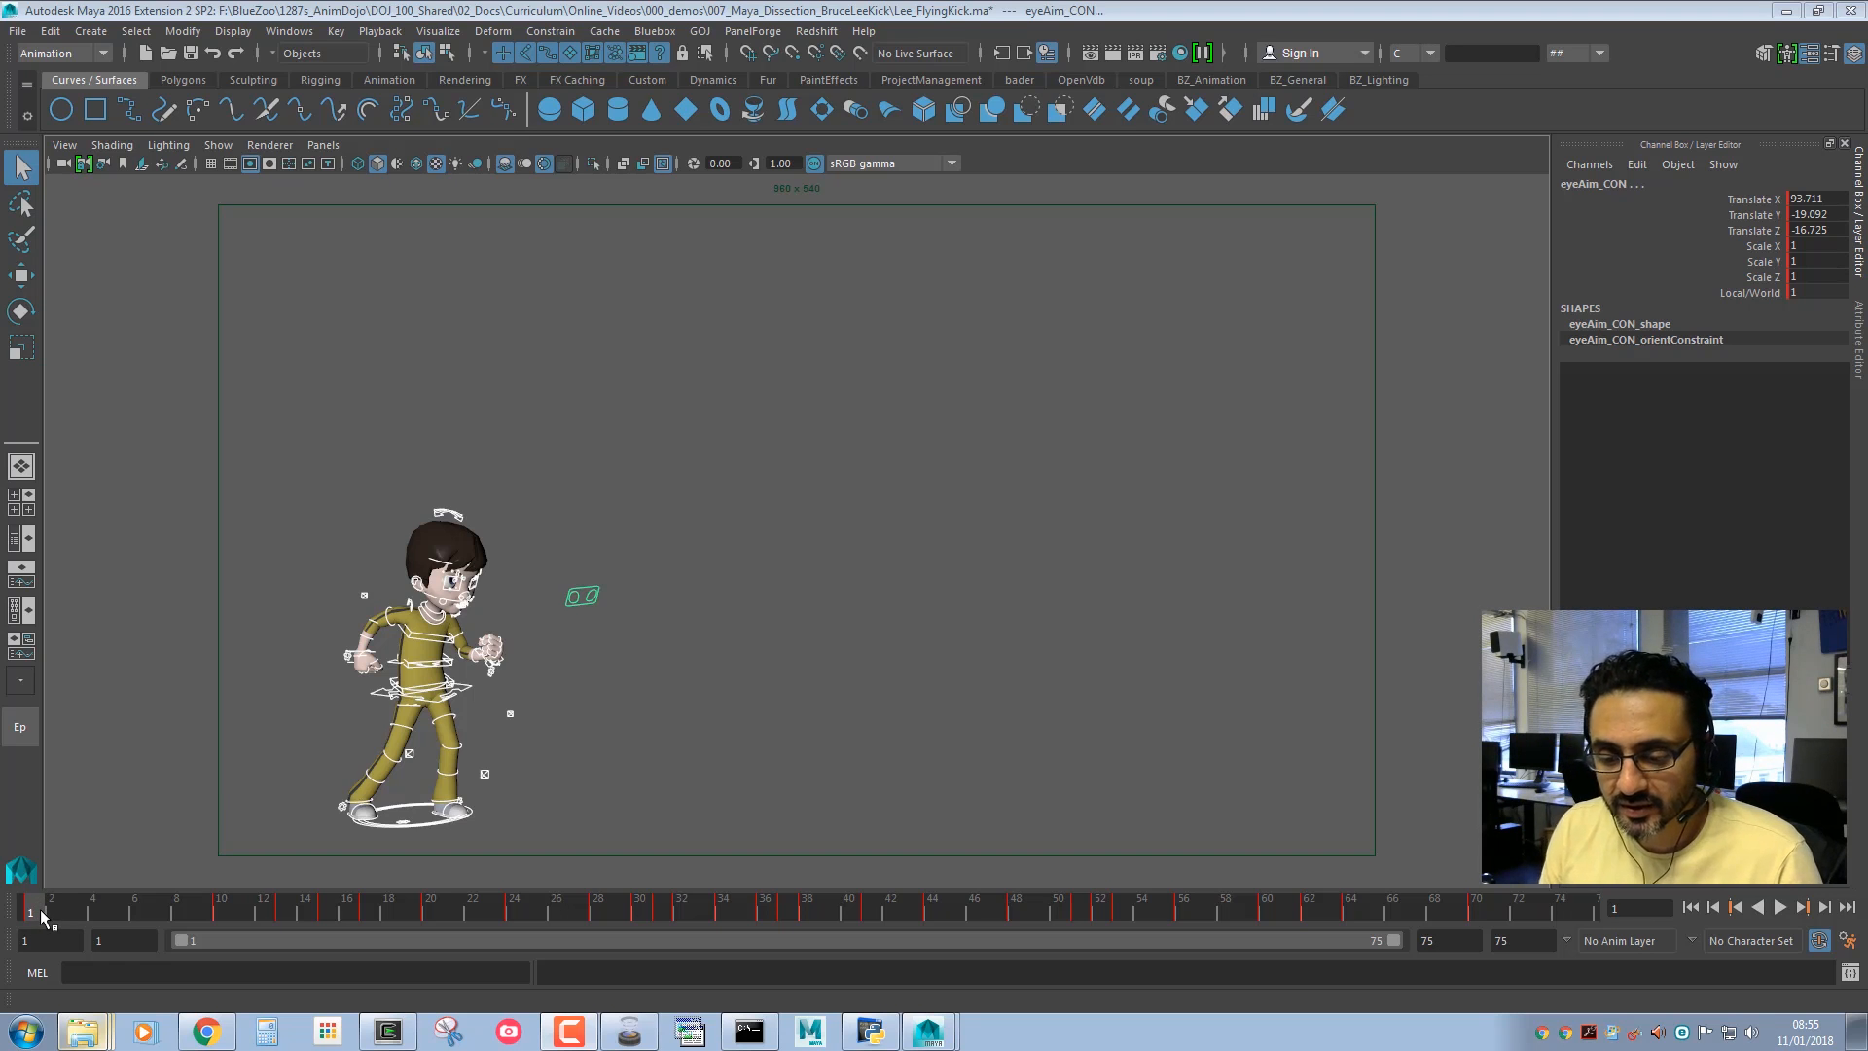
Hide the NURBS curves in the viewport and play back the flying-kick animation.
{"action": "left_click_drag", "start_coordinate": [44, 917], "coordinate": [304, 925]}
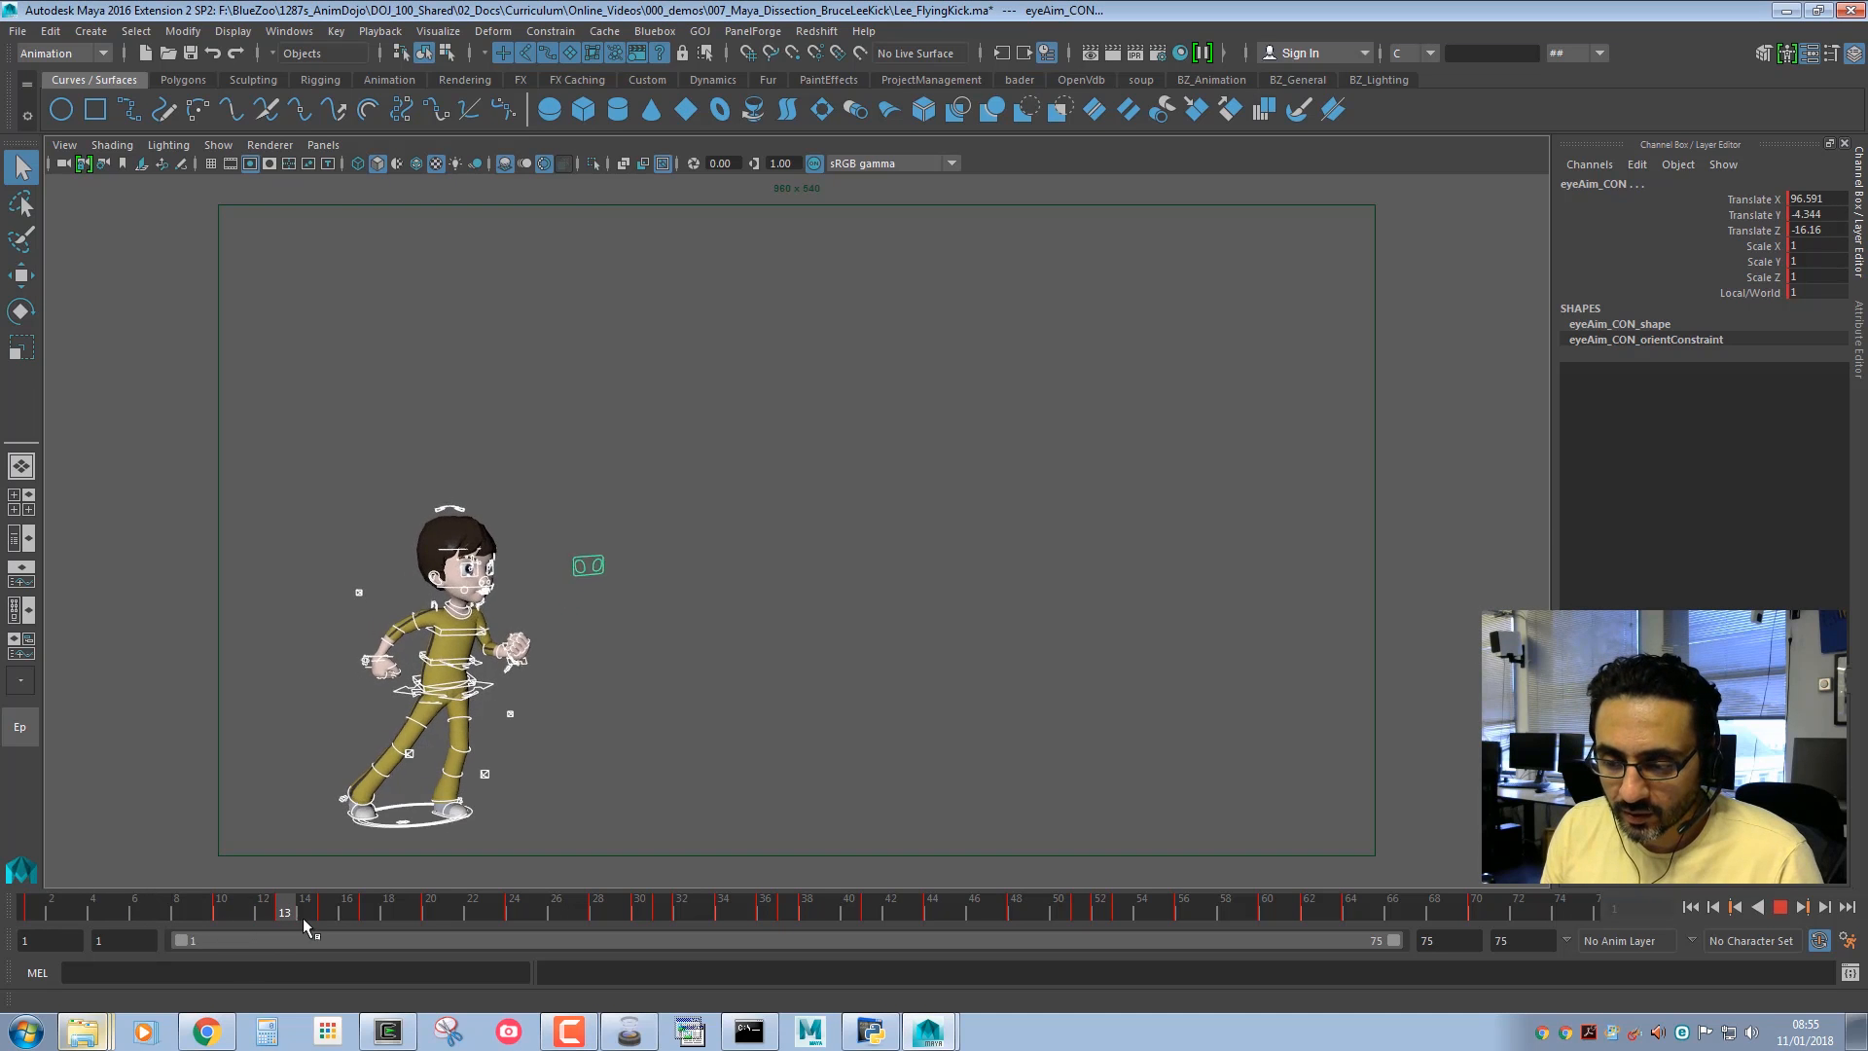
{"action": "key", "text": "Escape"}
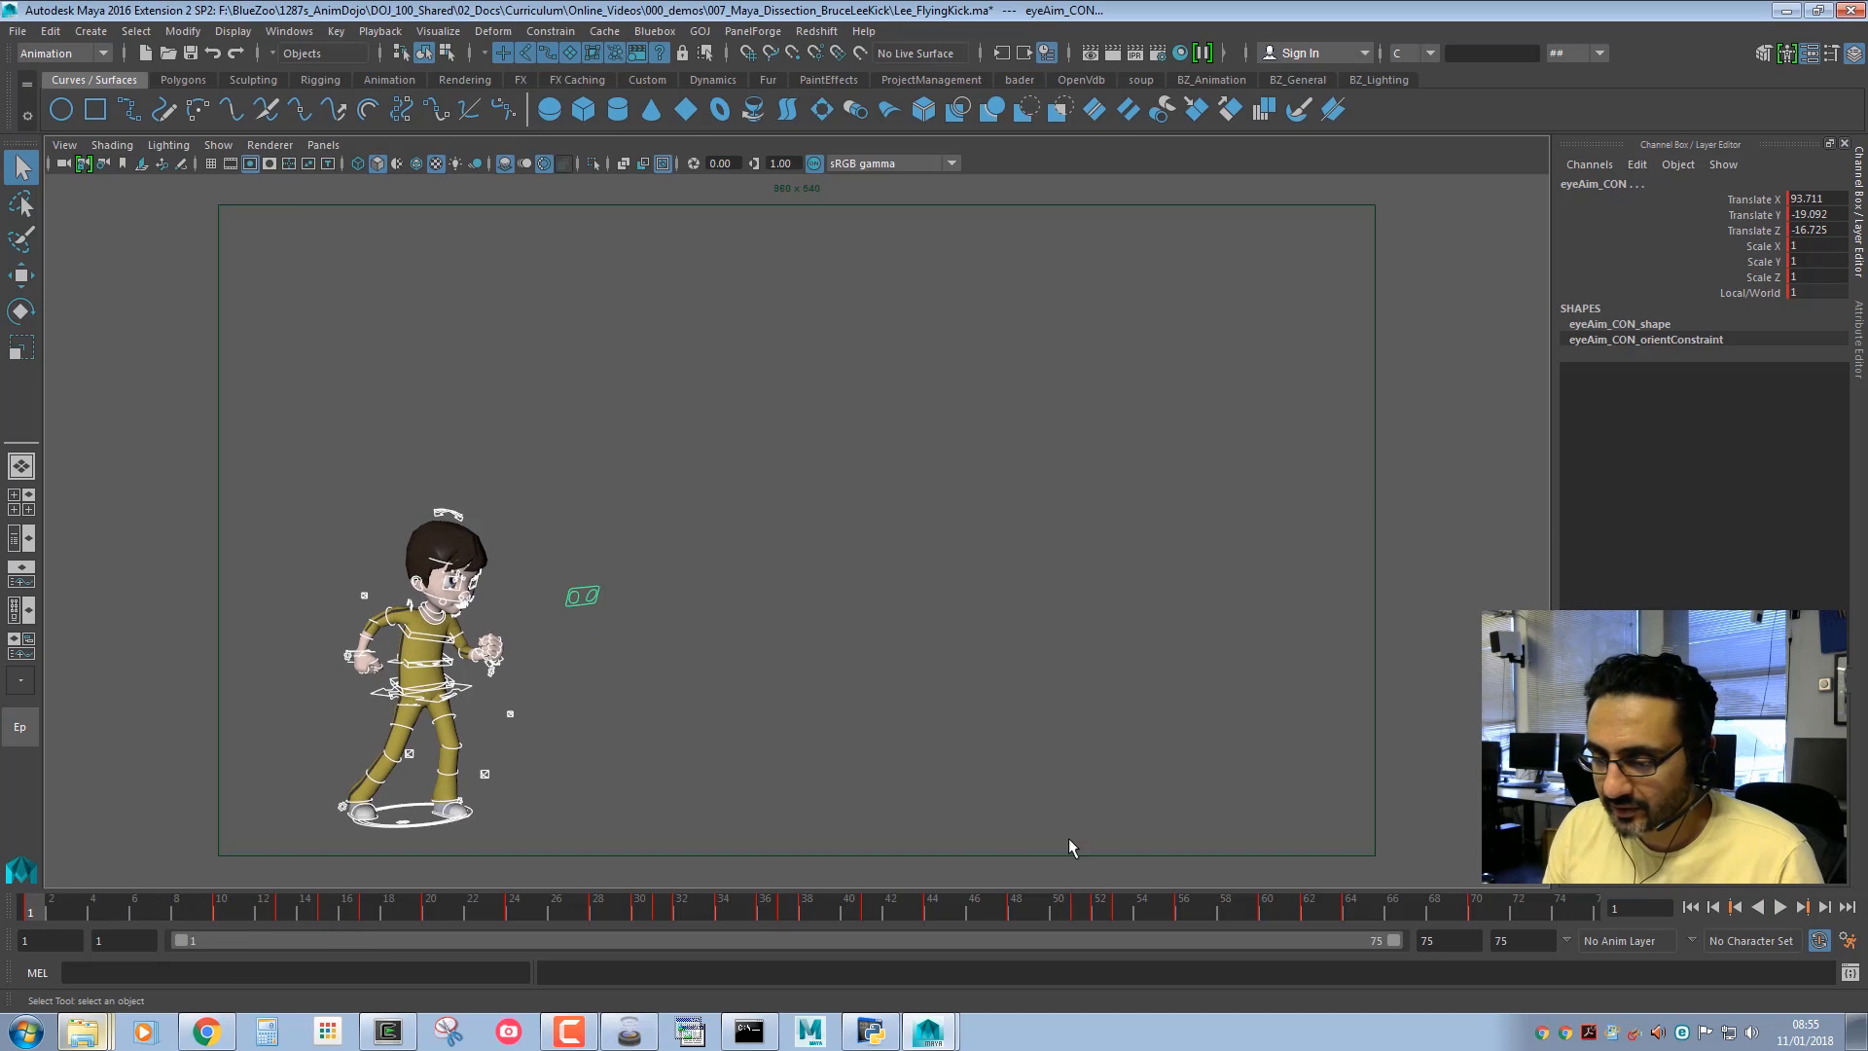
{"action": "left_click", "coordinate": [217, 145]}
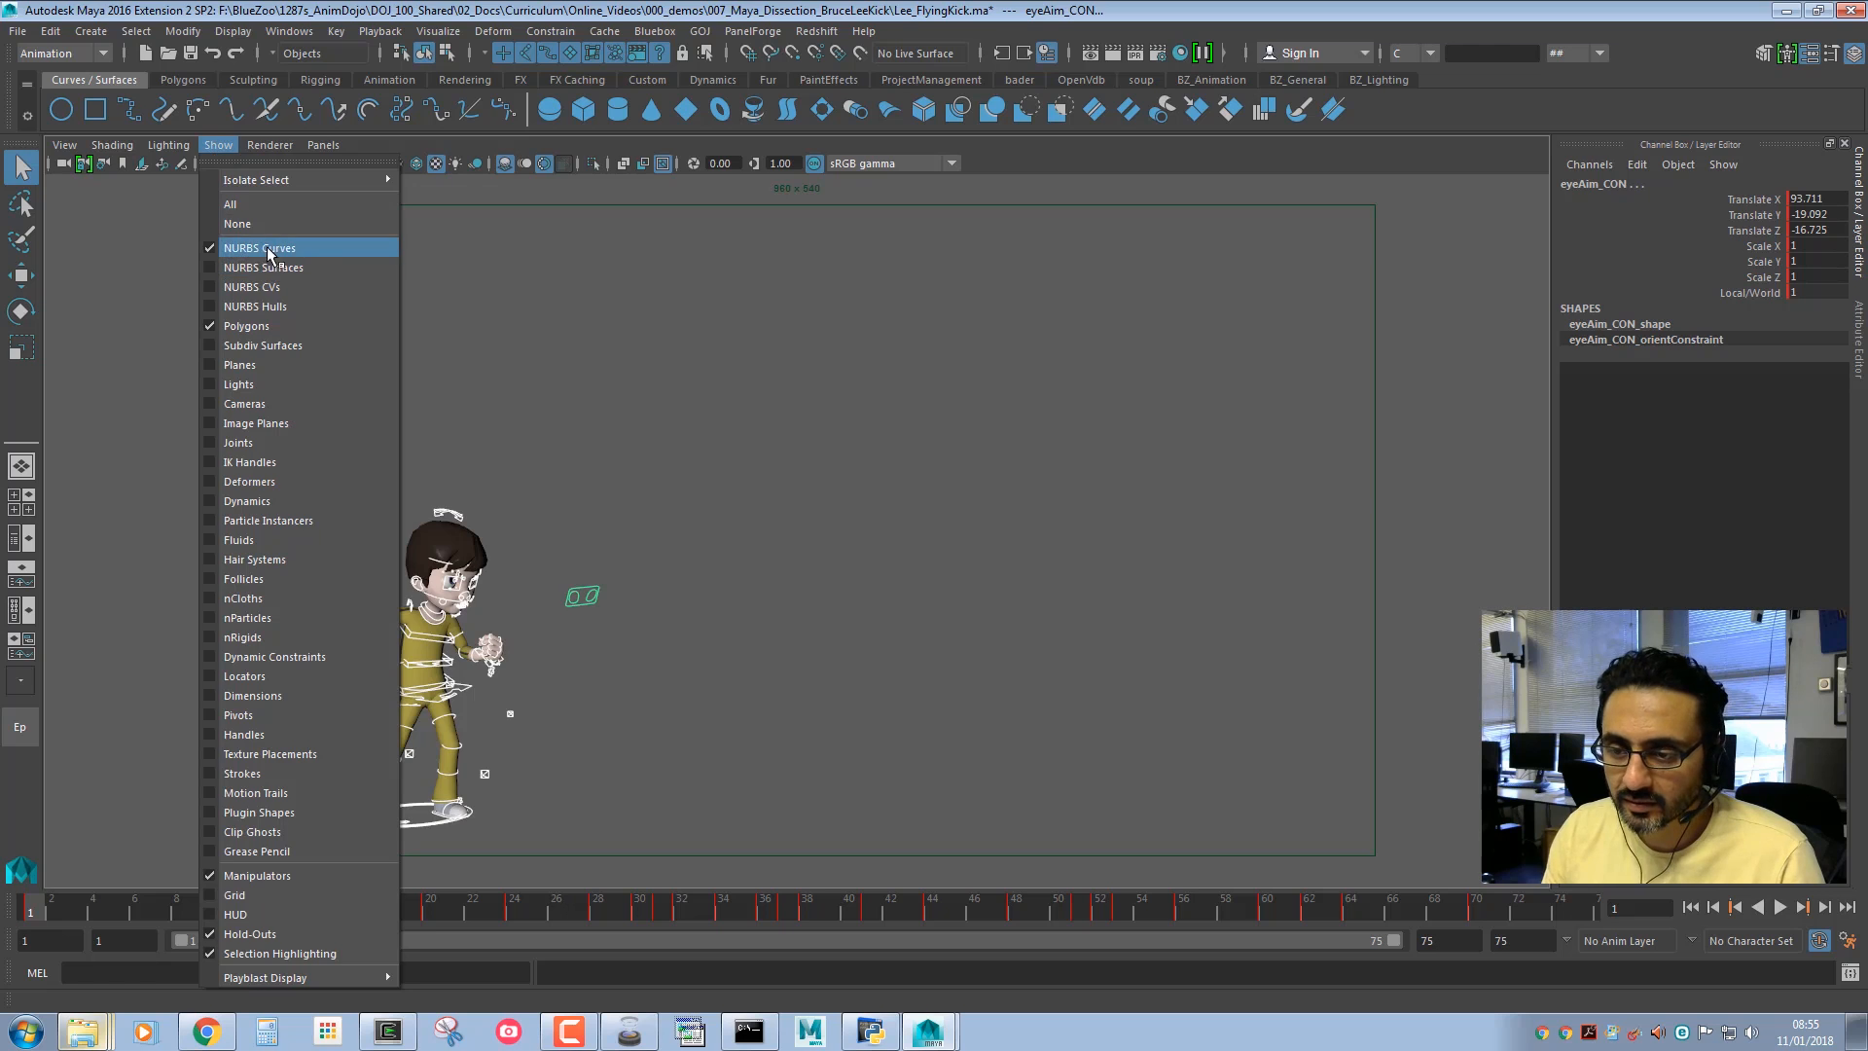
{"action": "left_click", "coordinate": [282, 251]}
{"action": "left_click", "coordinate": [1781, 908]}
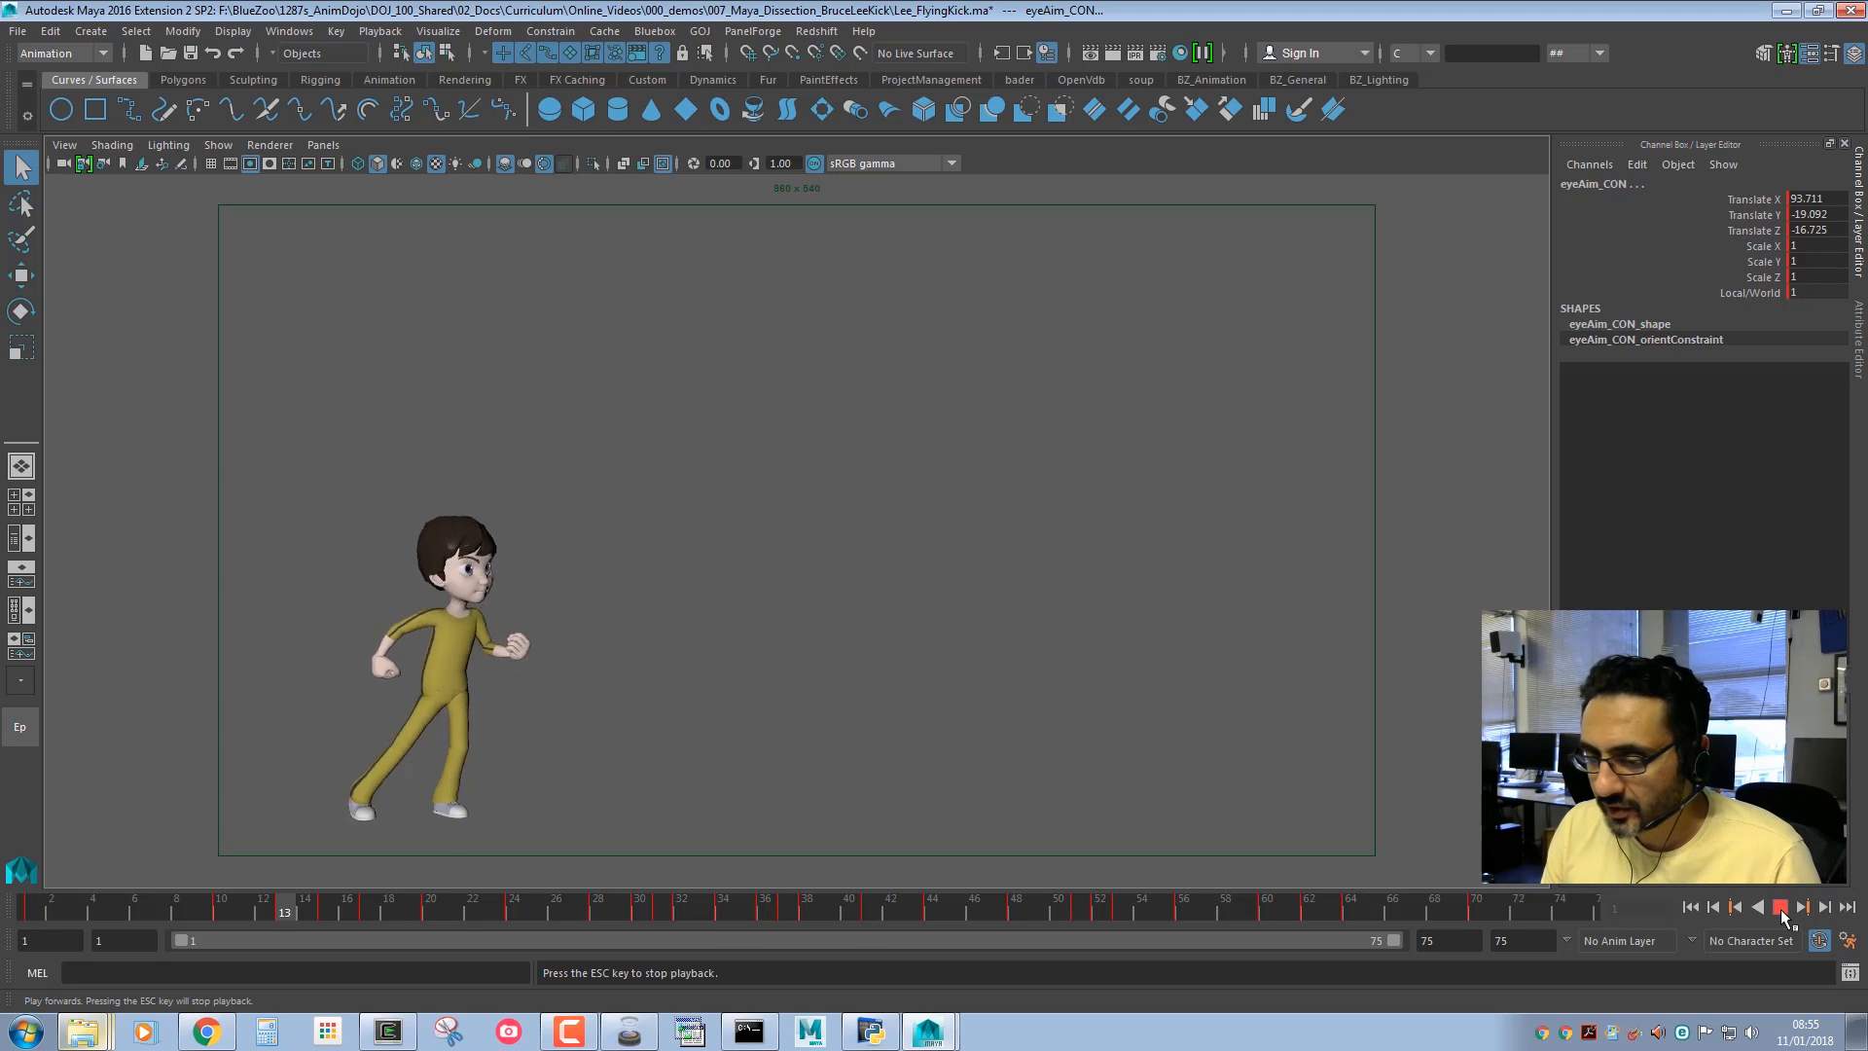
{"action": "left_click", "coordinate": [1781, 908]}
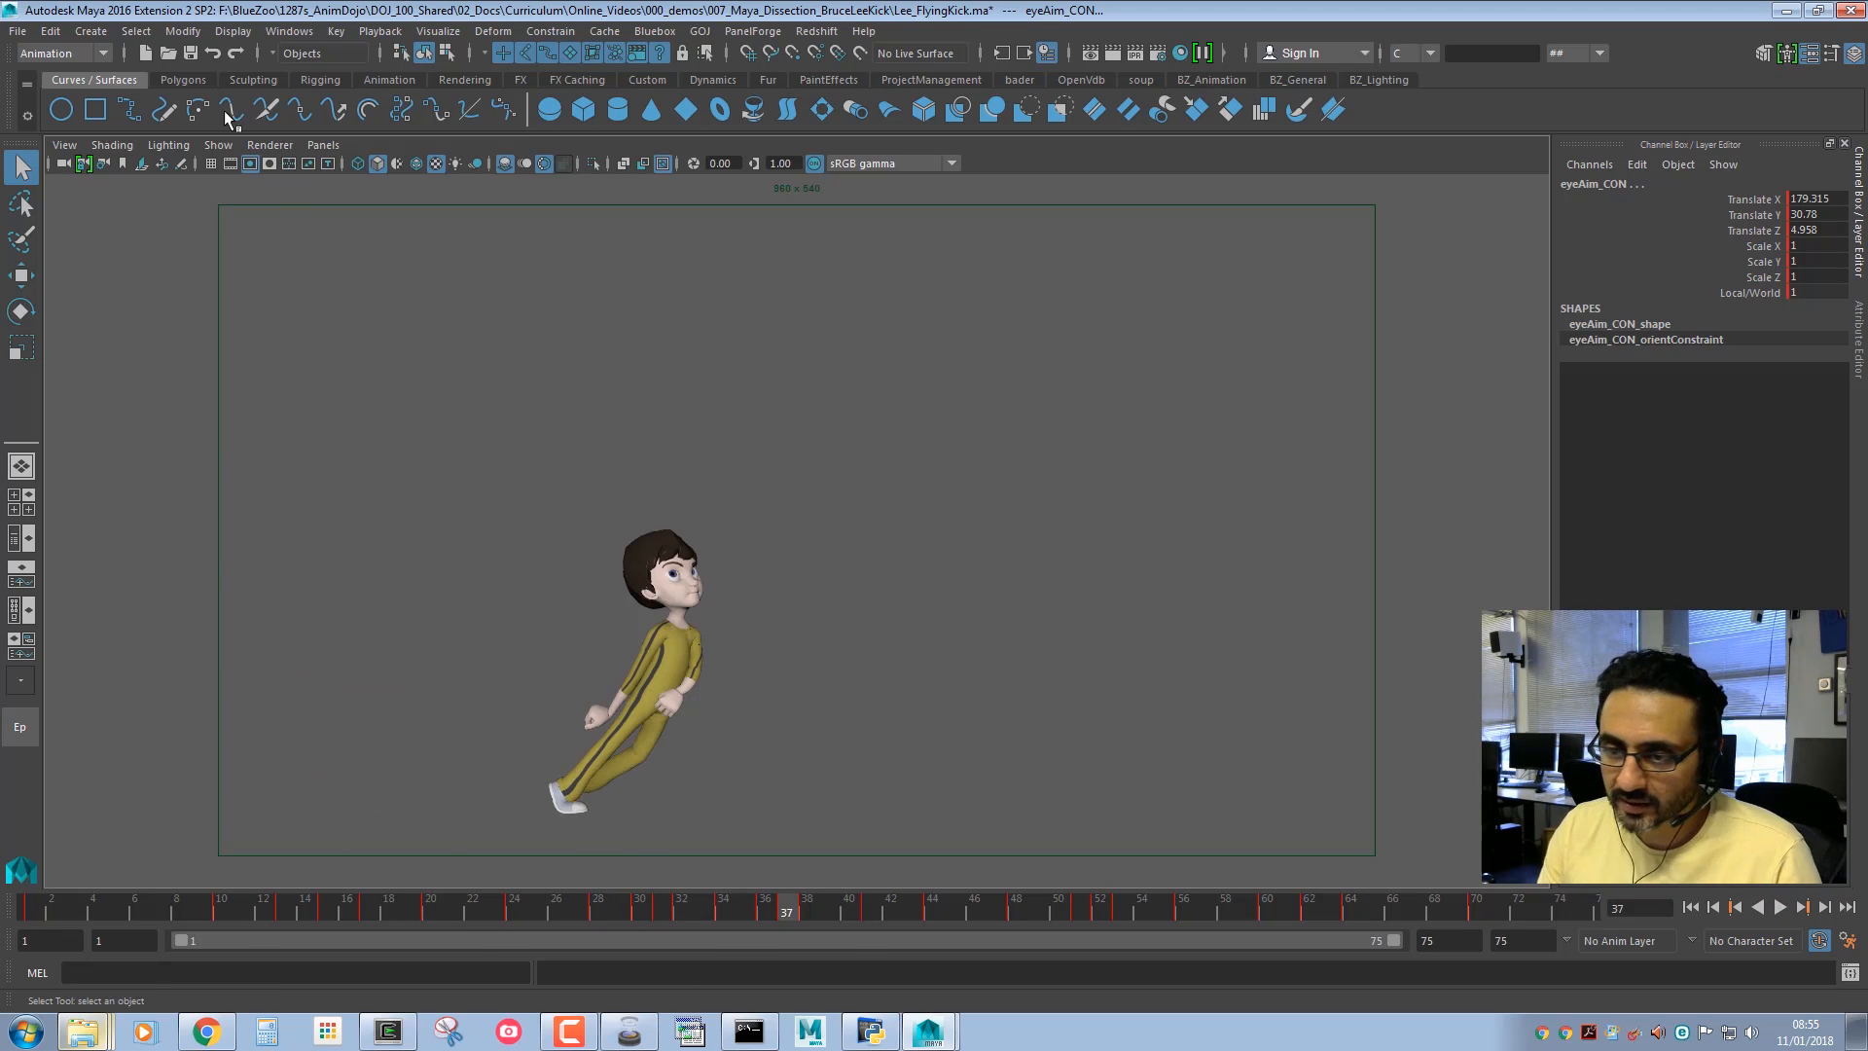
Show the NURBS curves in the viewport again and scrub through the jump and kick frames.
{"action": "left_click", "coordinate": [218, 145]}
{"action": "left_click", "coordinate": [261, 248]}
{"action": "left_click_drag", "start_coordinate": [788, 907], "coordinate": [1057, 910]}
{"action": "left_click_drag", "start_coordinate": [929, 914], "coordinate": [806, 897]}
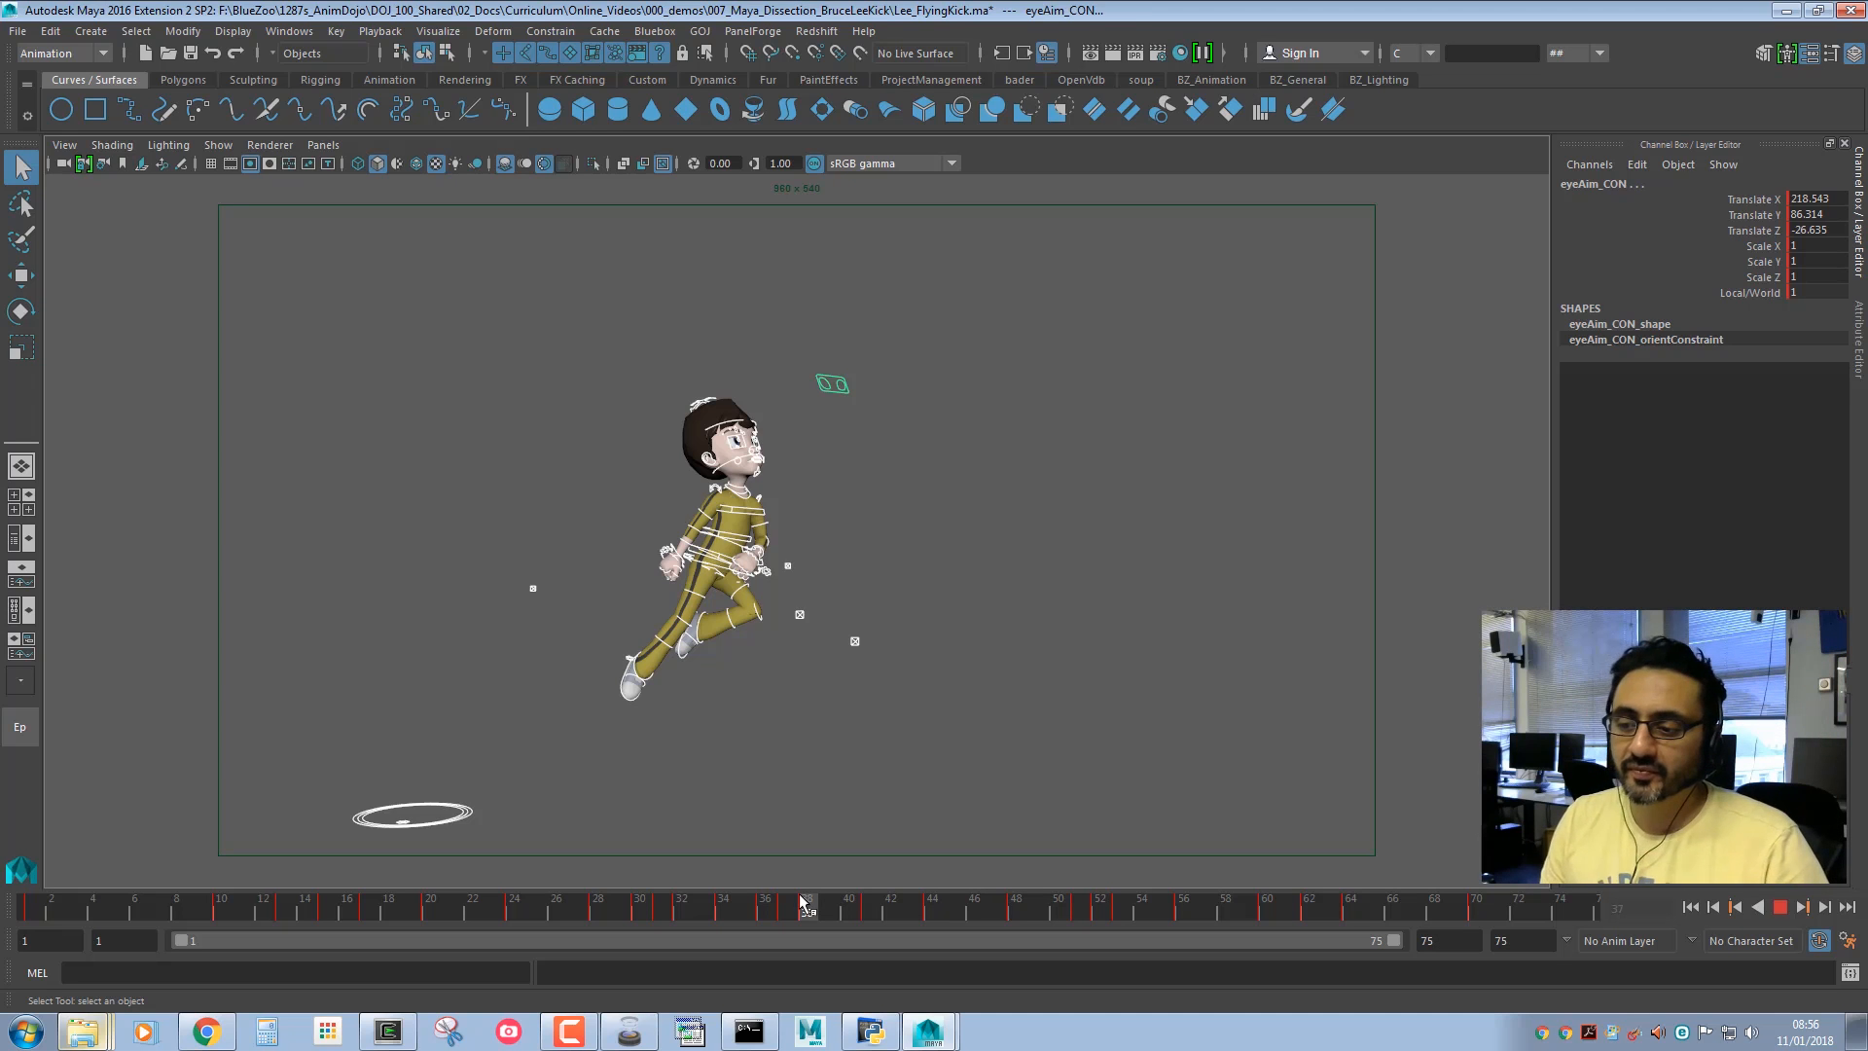
{"action": "left_click_drag", "start_coordinate": [804, 899], "coordinate": [899, 907]}
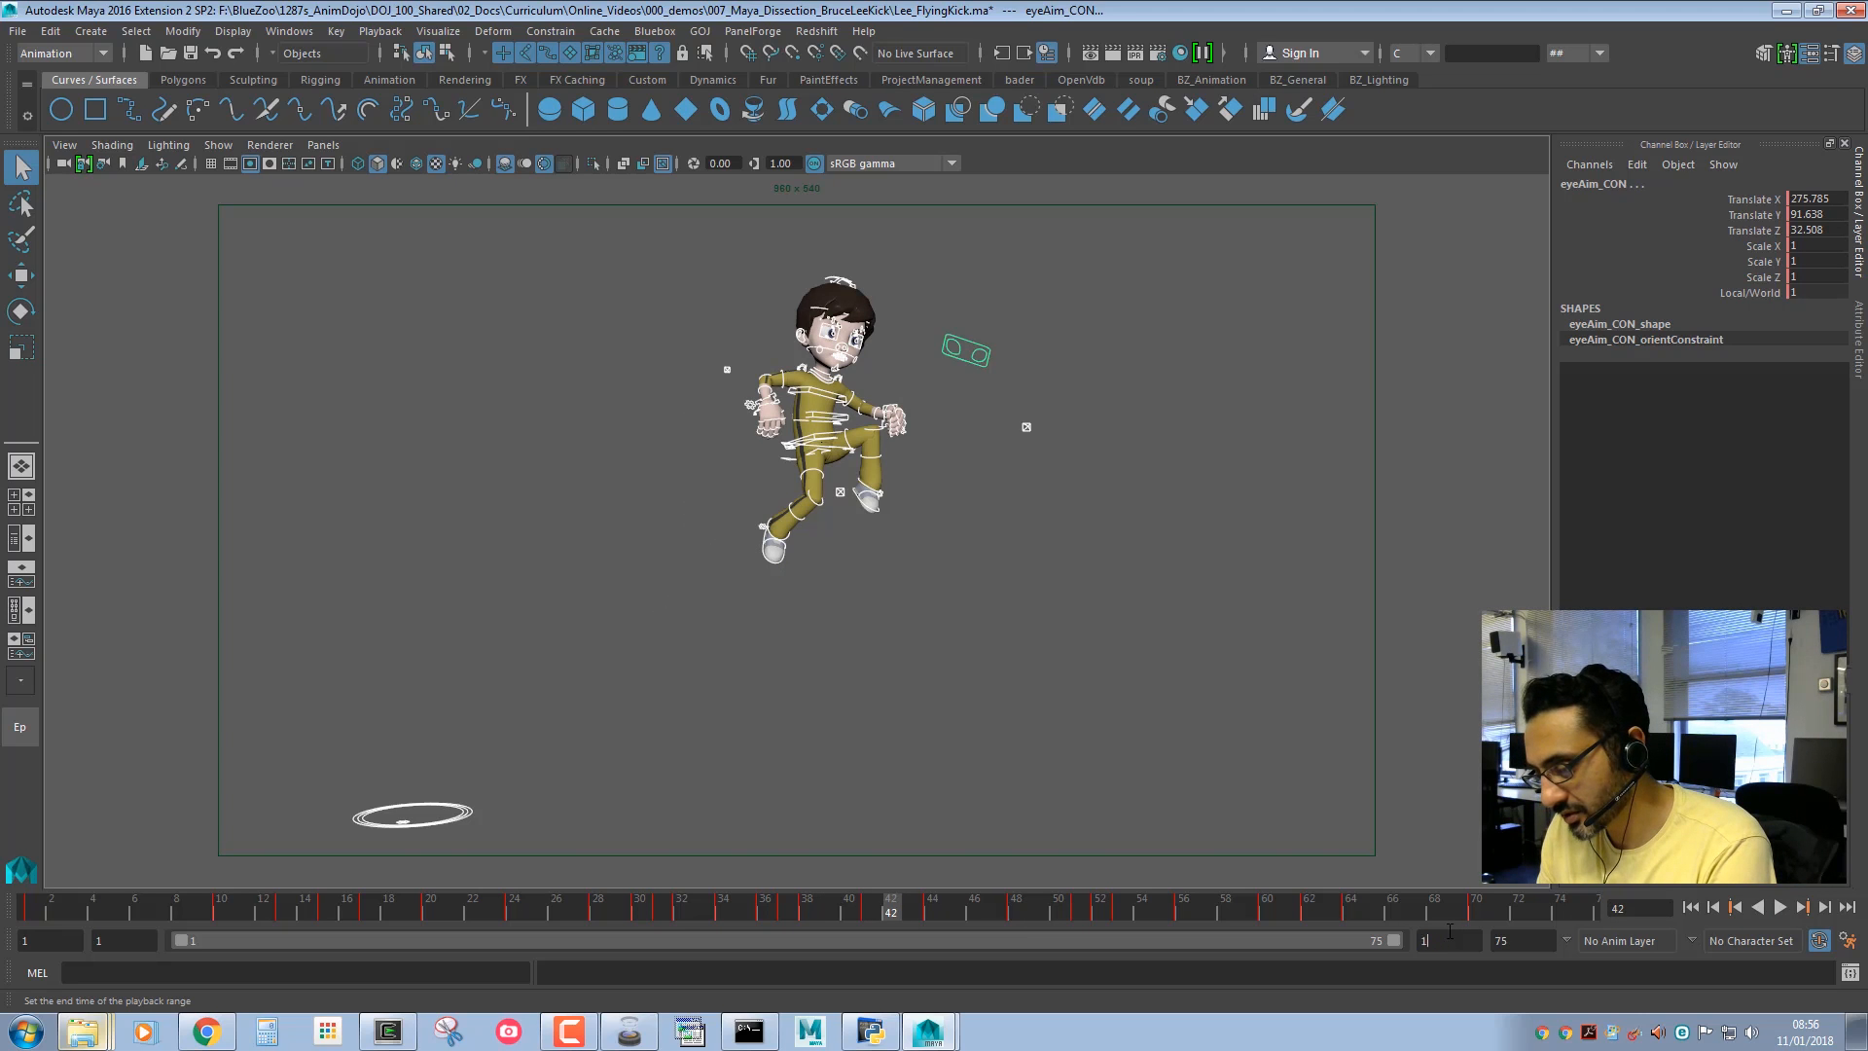
Extend the playback range to end at frame 100 and play through the jump.
{"action": "key", "text": "Return"}
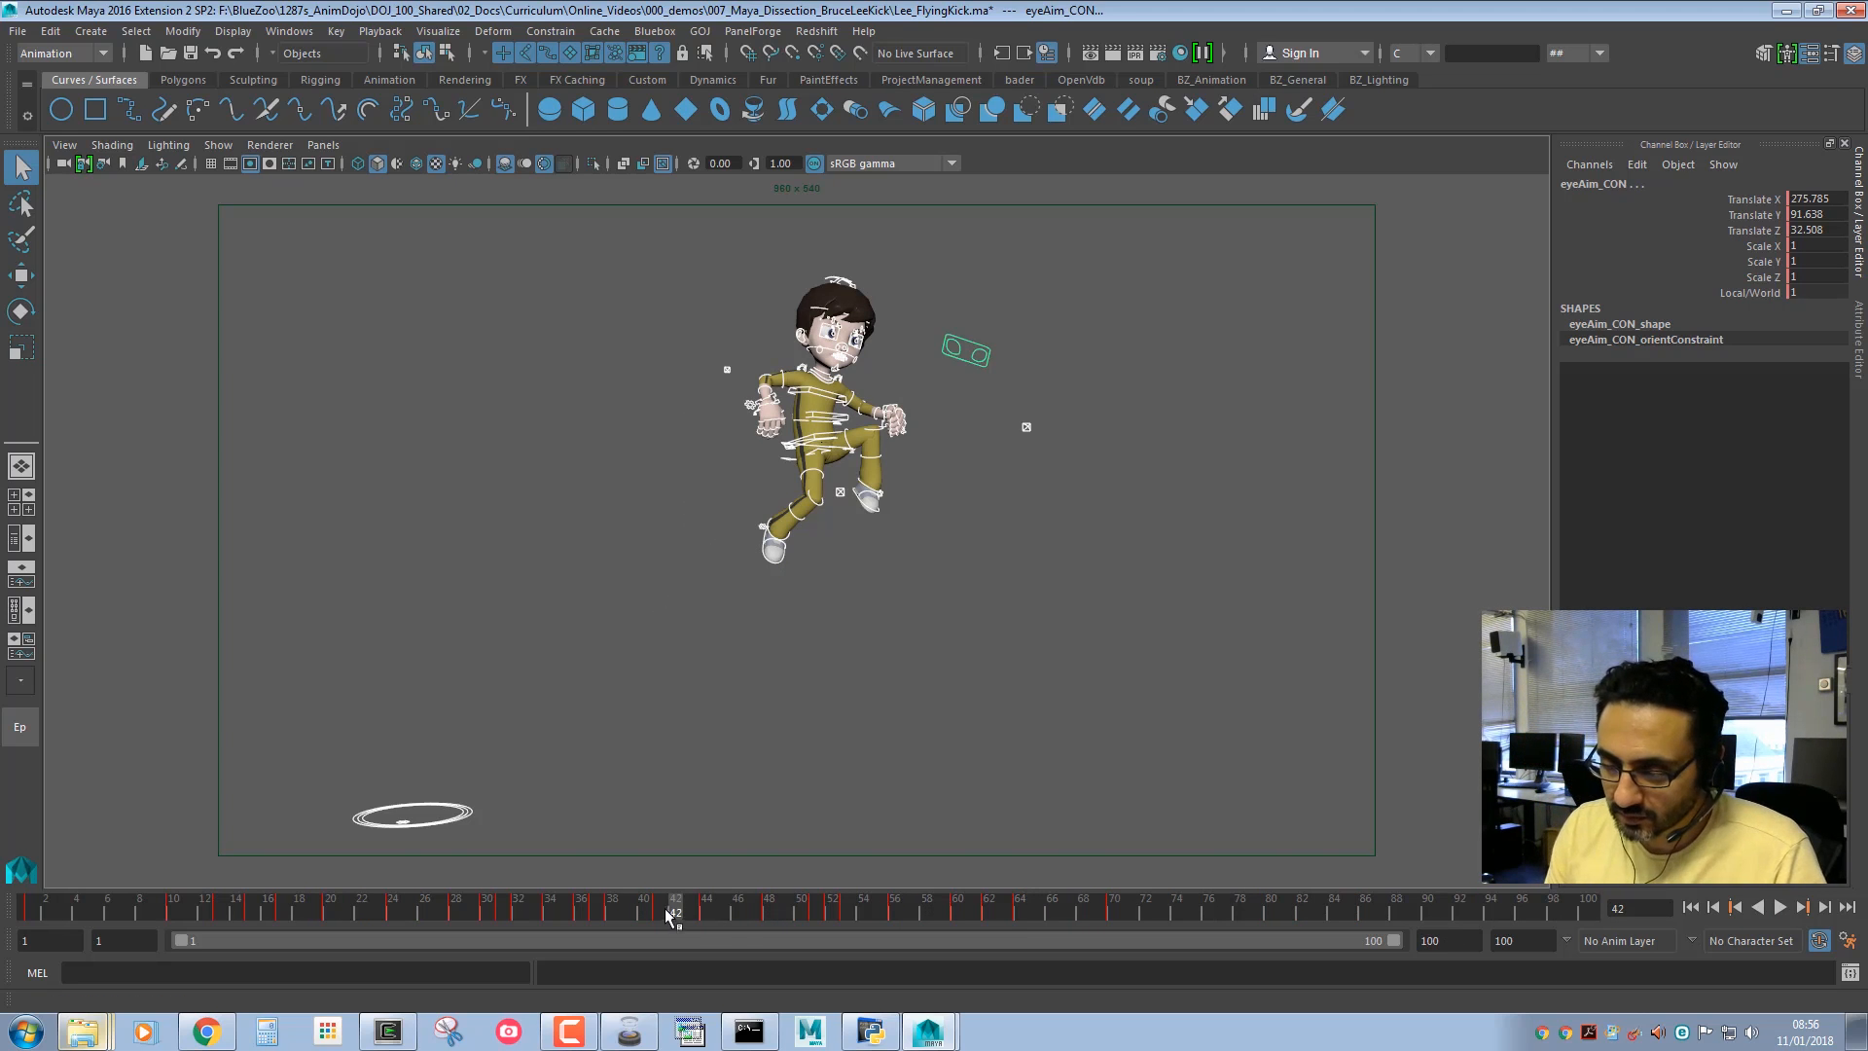
{"action": "left_click_drag", "start_coordinate": [669, 915], "coordinate": [525, 914]}
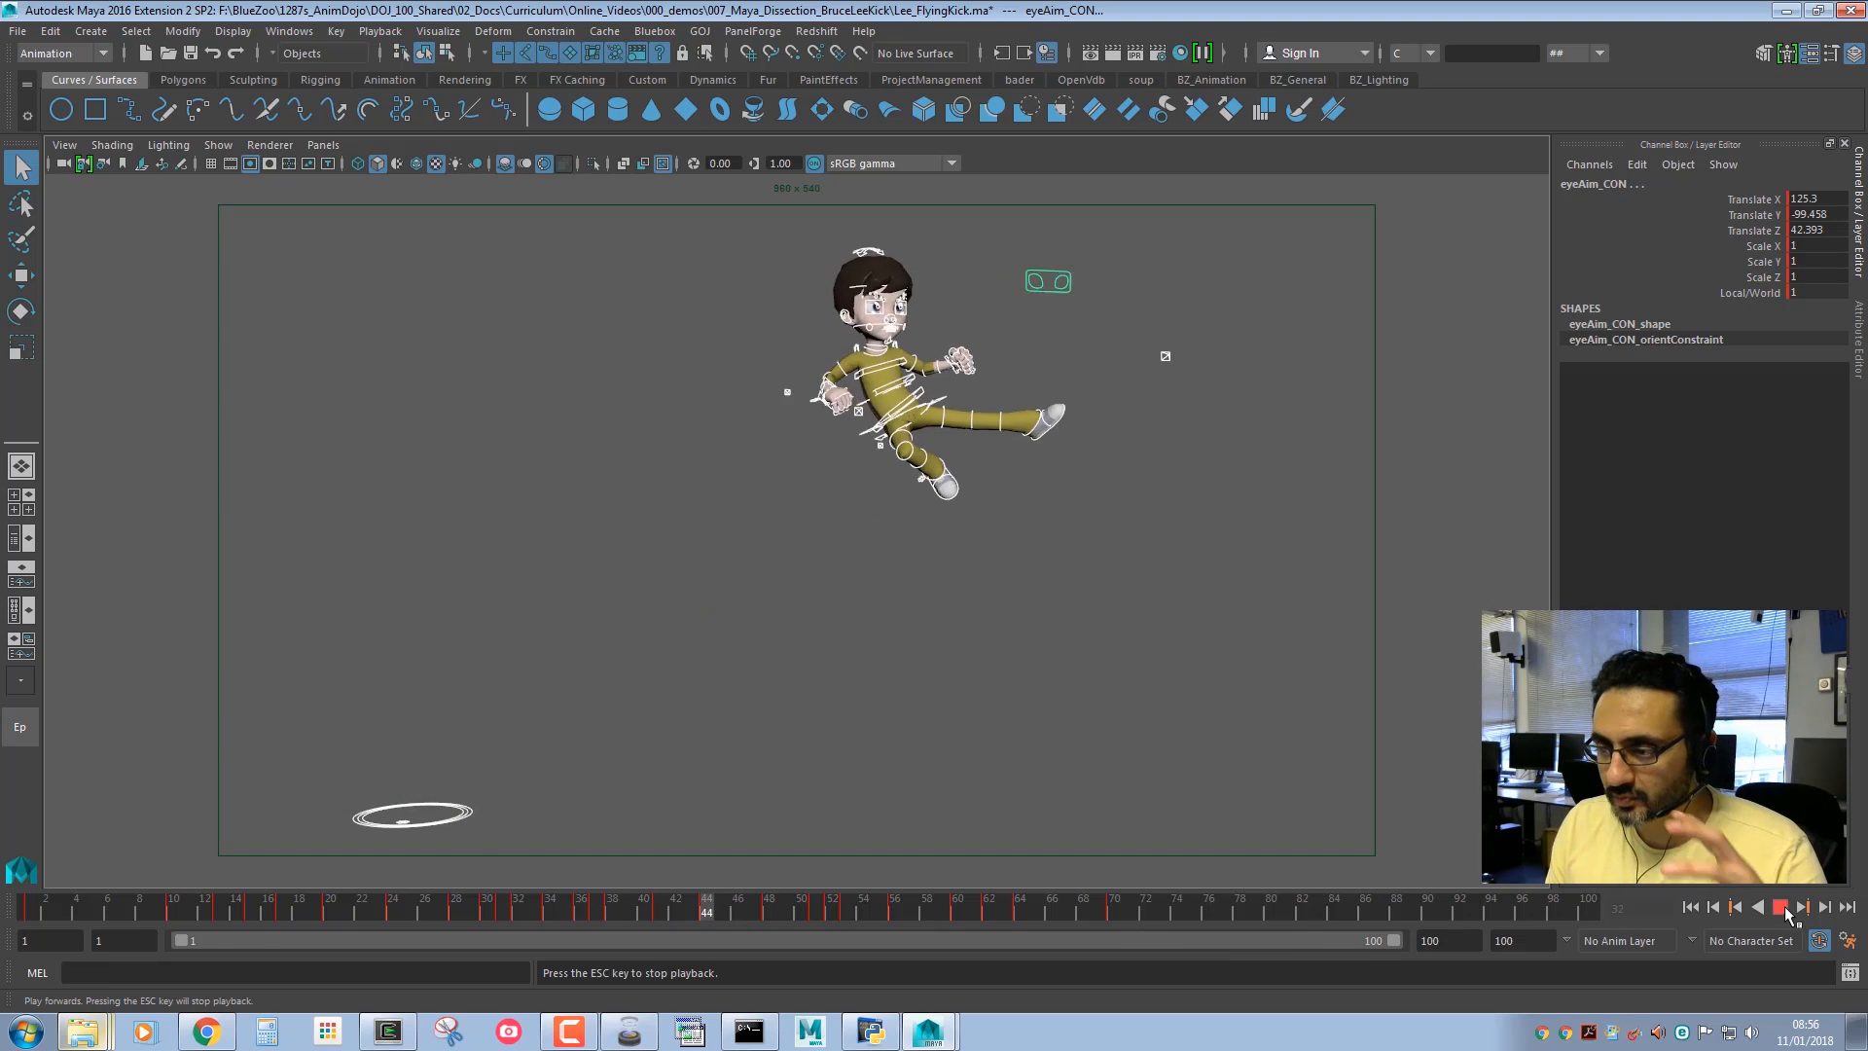
{"action": "left_click", "coordinate": [1781, 907]}
Shift the block of keys from frame 44 through frame 73 so that it starts at frame 52.
{"action": "left_click_drag", "start_coordinate": [723, 914], "coordinate": [1172, 912]}
{"action": "left_click", "coordinate": [708, 908]}
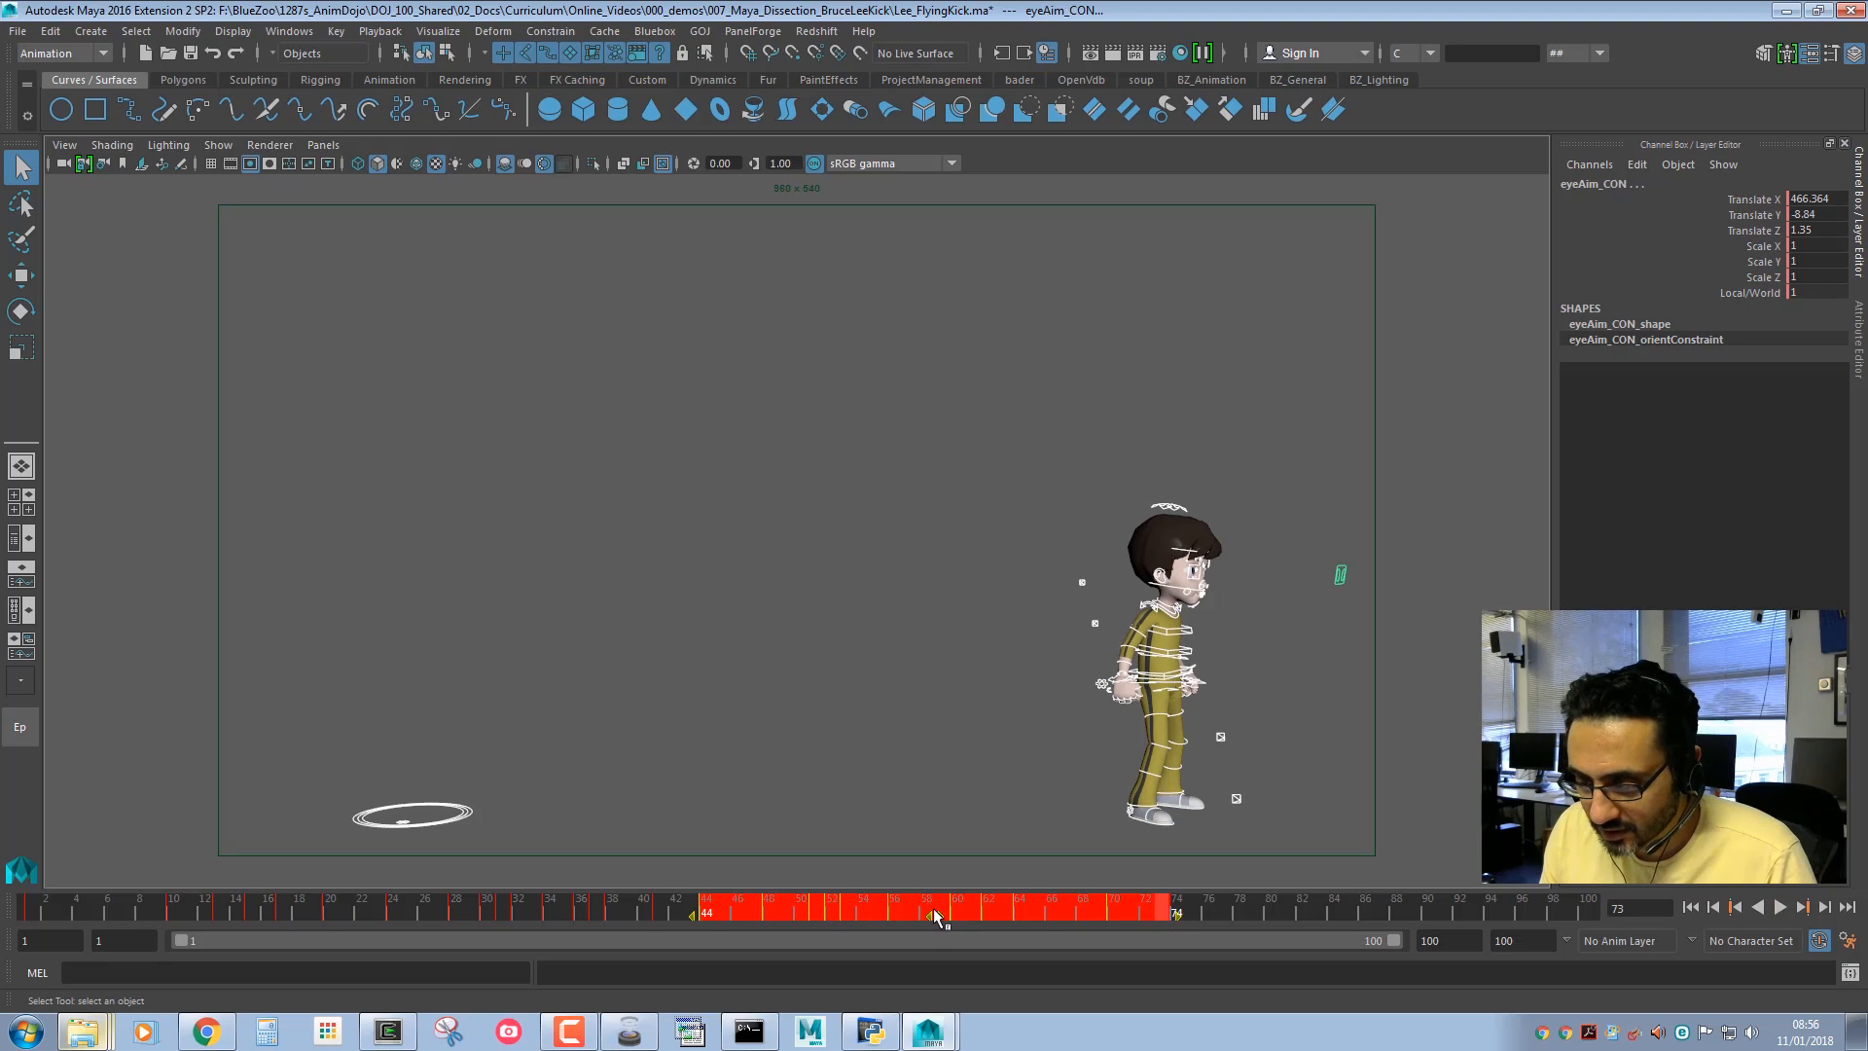
{"action": "left_click_drag", "start_coordinate": [934, 917], "coordinate": [1005, 916]}
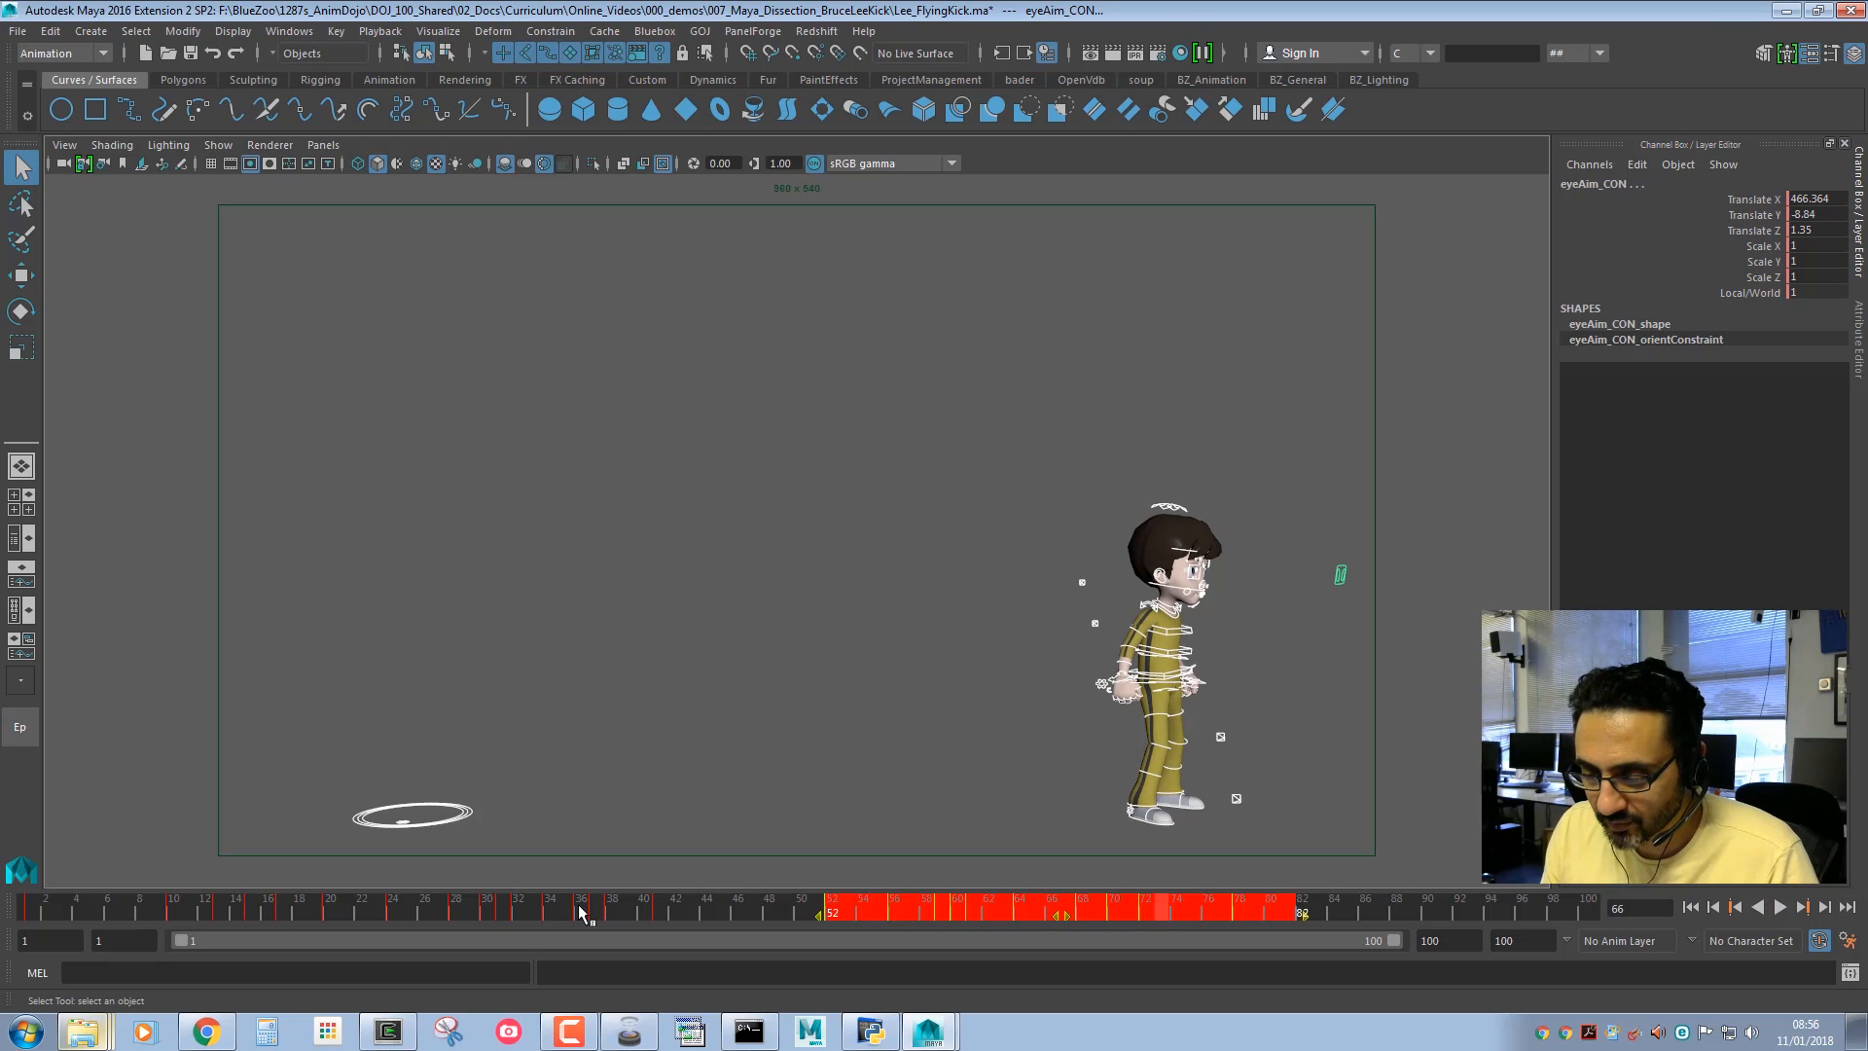
{"action": "left_click_drag", "start_coordinate": [580, 912], "coordinate": [653, 909]}
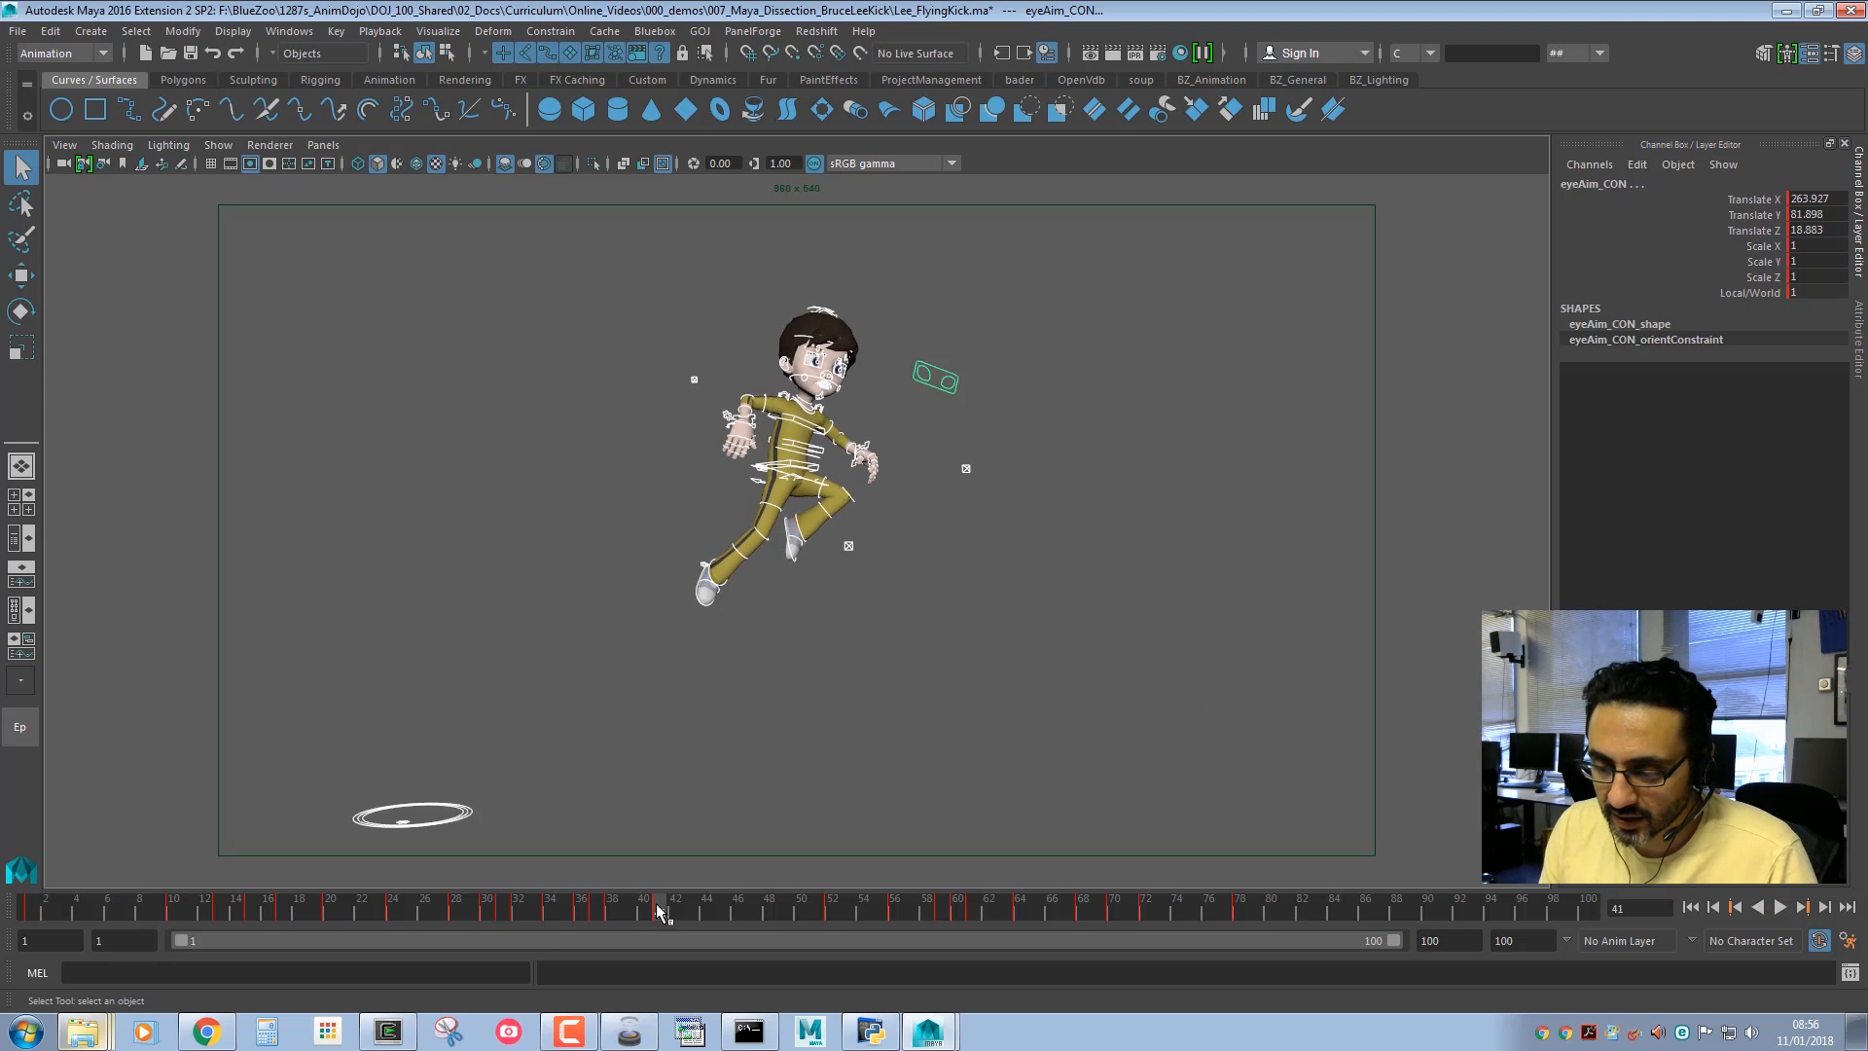
Open the tweenMachine tool and move its window clear of the character.
{"action": "left_click", "coordinate": [1213, 82]}
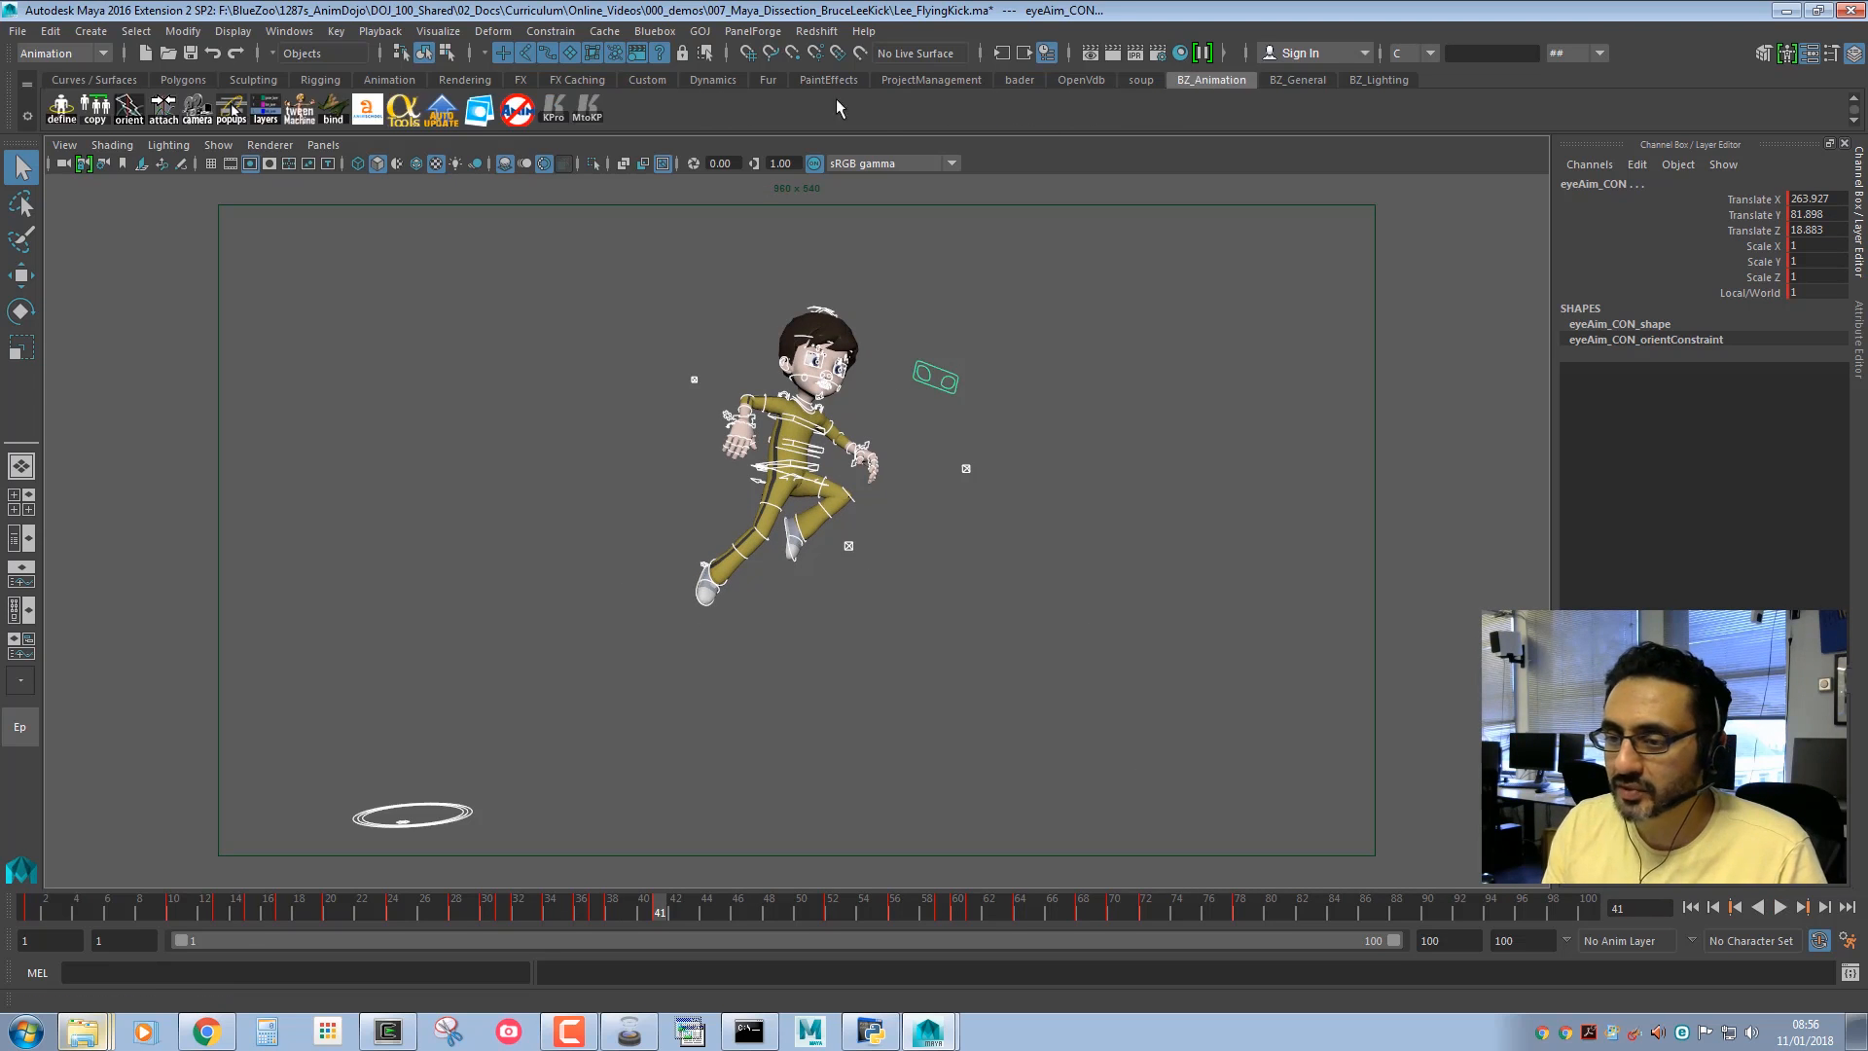
{"action": "left_click", "coordinate": [303, 111]}
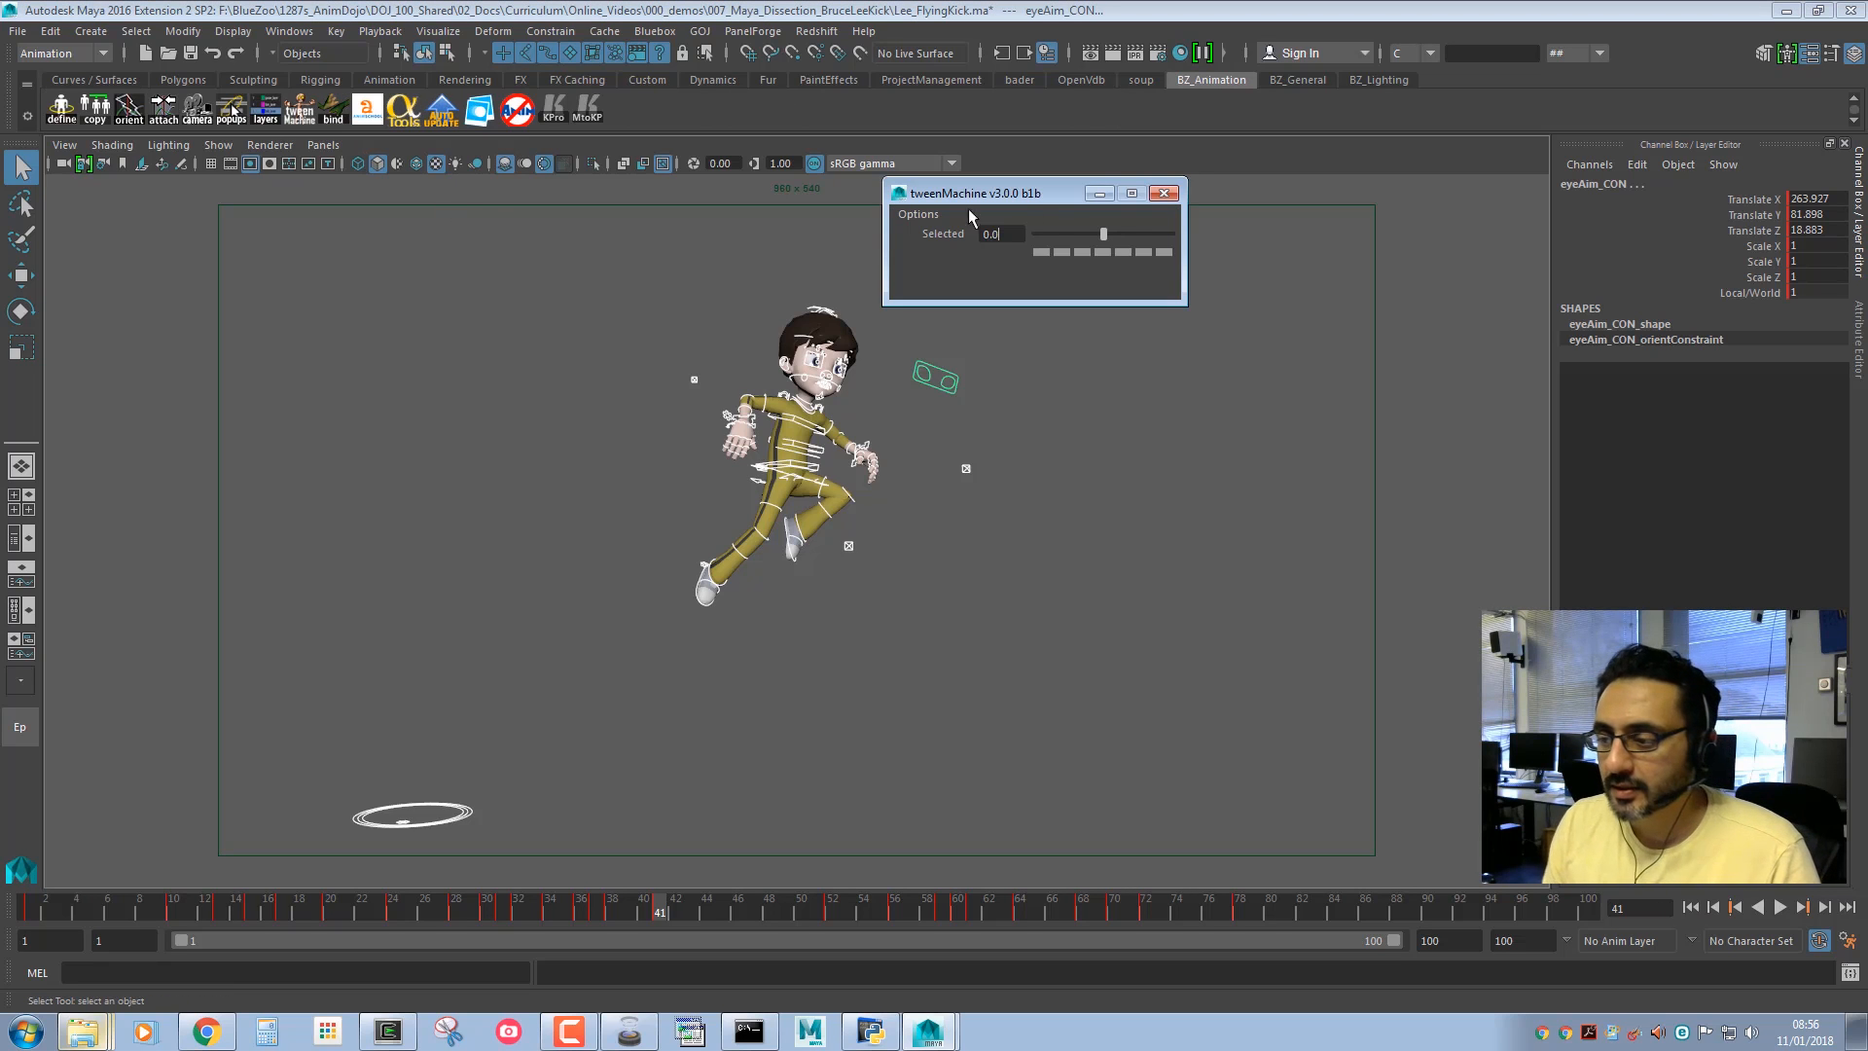
{"action": "left_click_drag", "start_coordinate": [963, 197], "coordinate": [348, 184]}
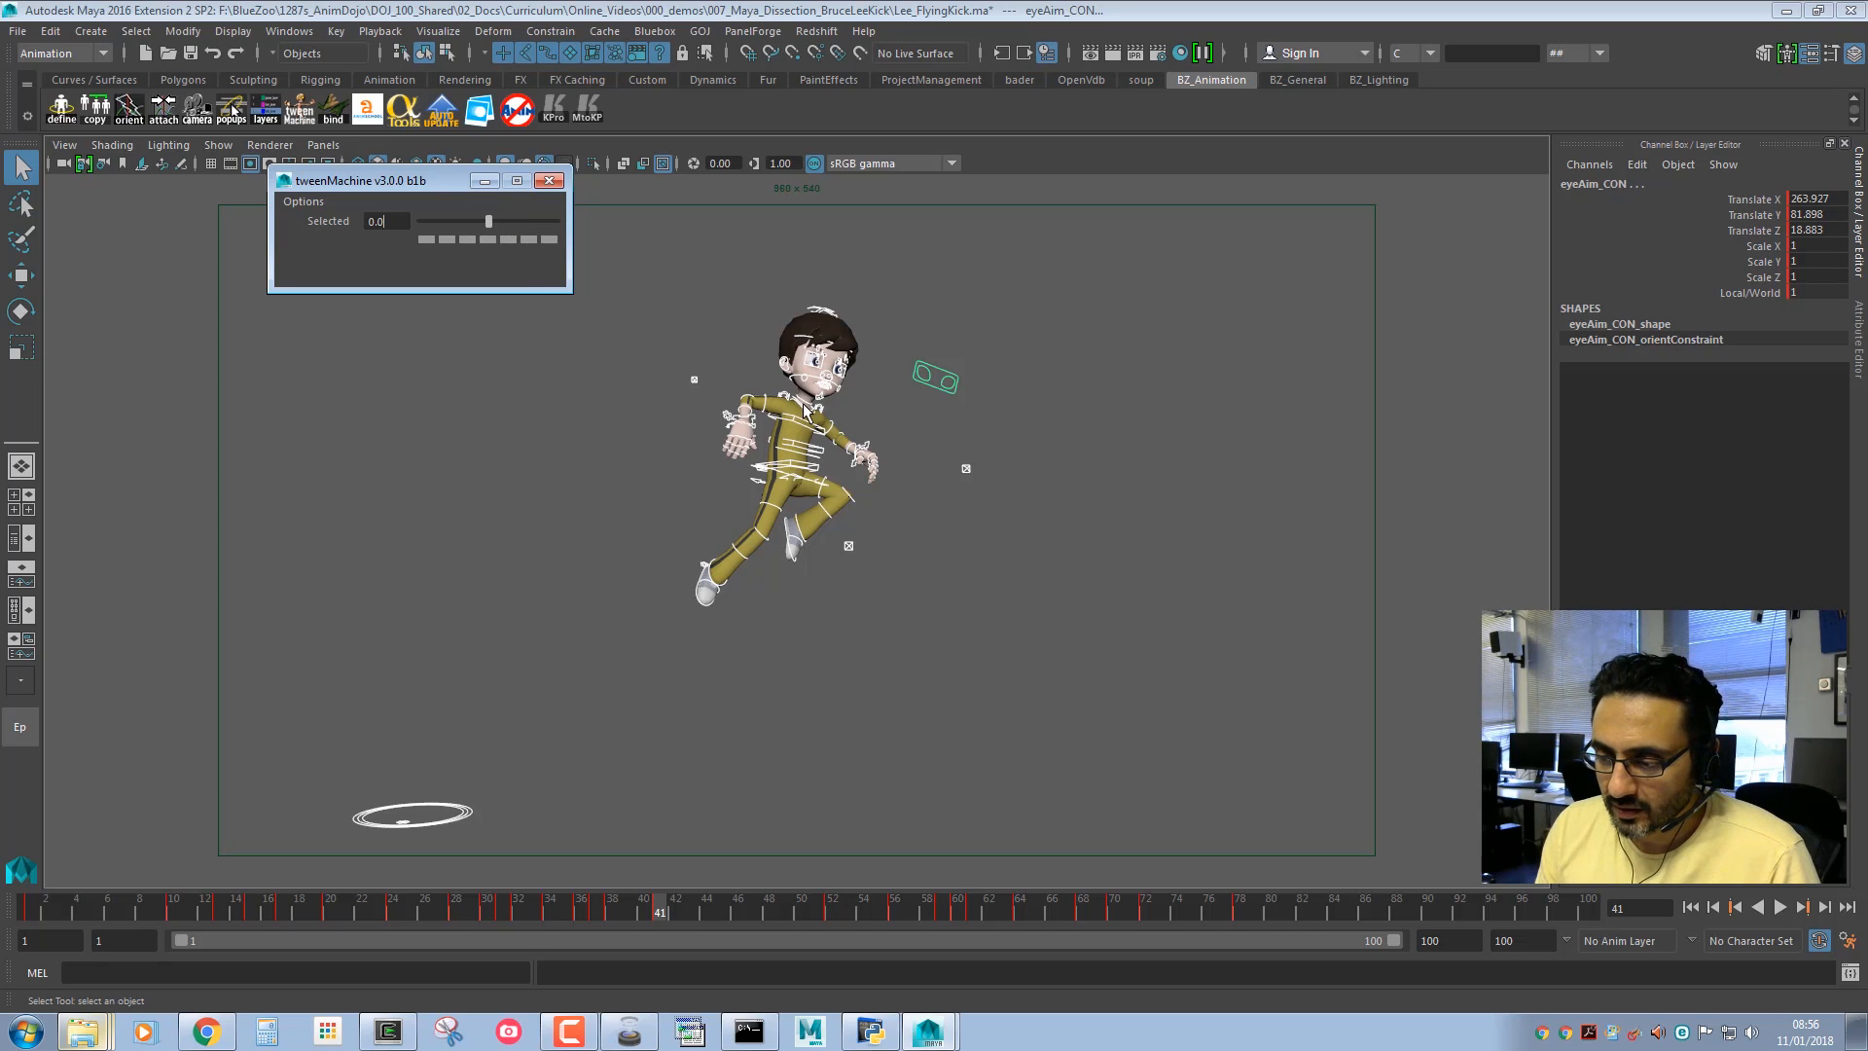
{"action": "left_click", "coordinate": [819, 483]}
{"action": "key", "text": "w"}
{"action": "middle_click_drag", "start_coordinate": [992, 430], "coordinate": [1015, 394]}
{"action": "key", "text": "ctrl+z"}
{"action": "key", "text": "q"}
{"action": "left_click", "coordinate": [871, 449]}
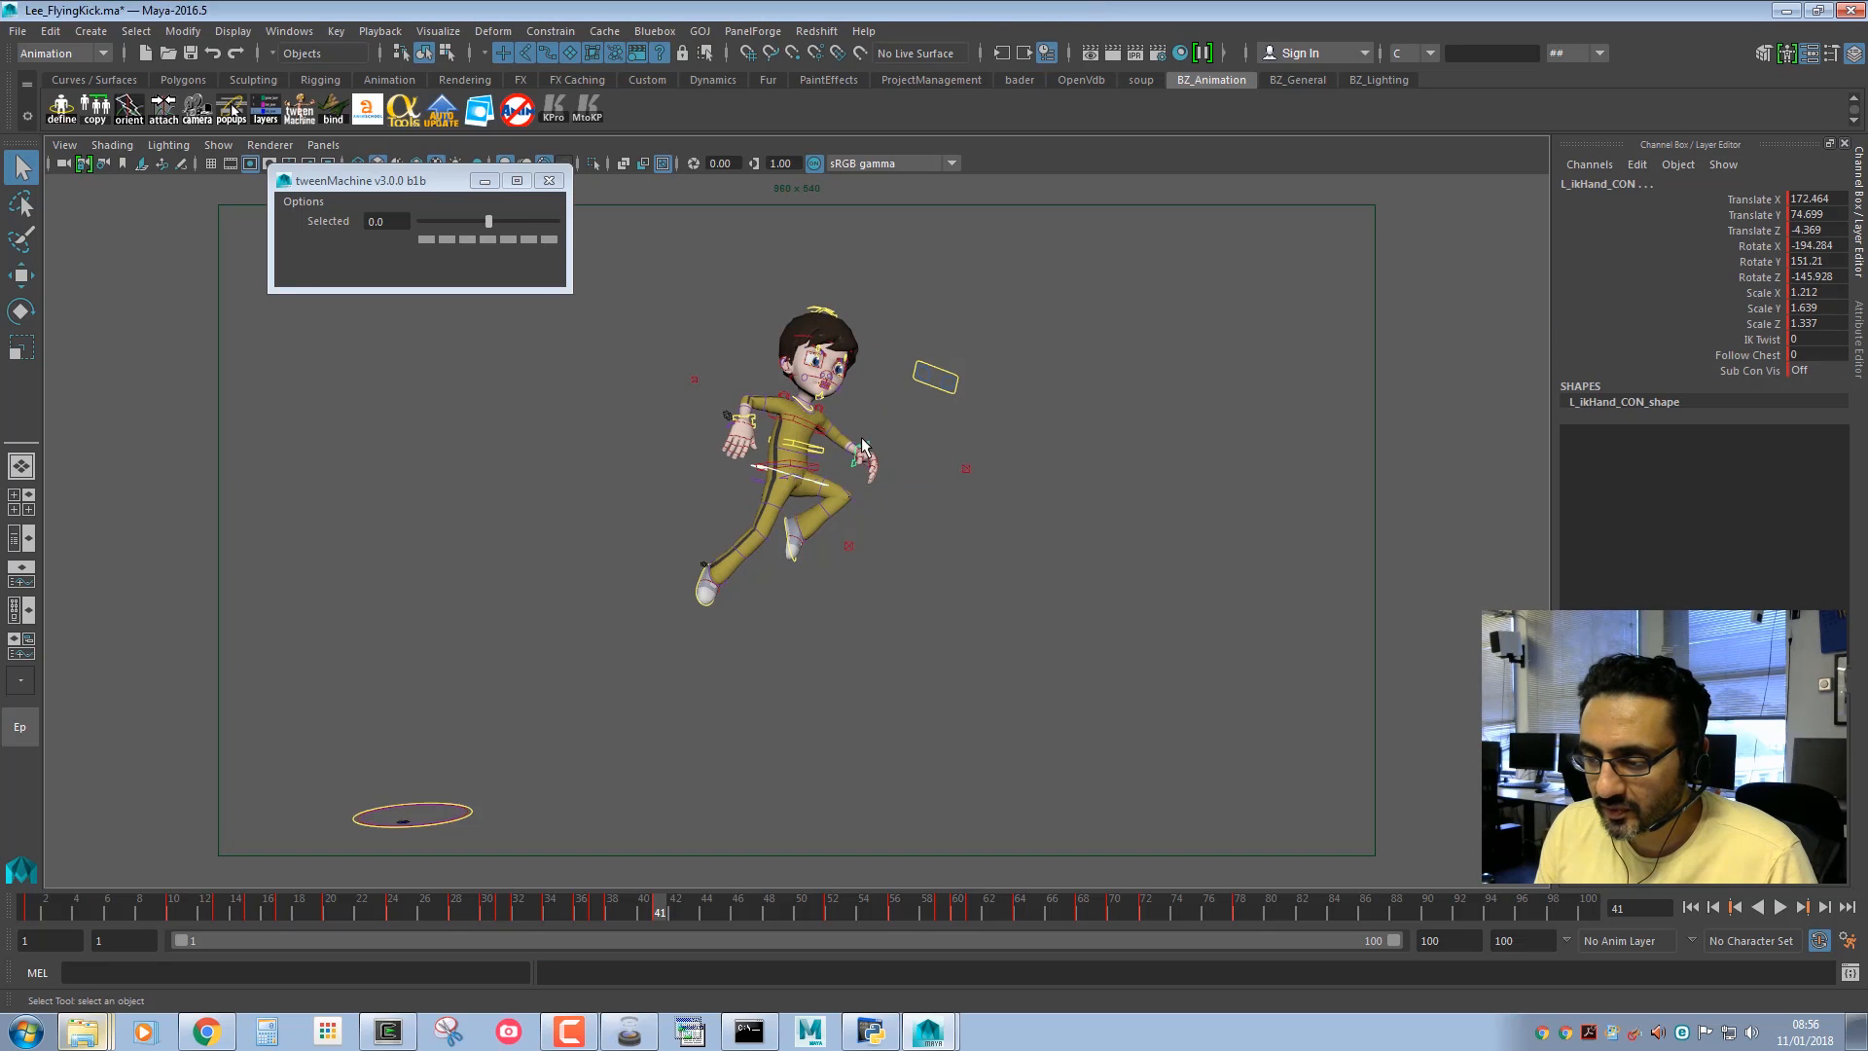
{"action": "left_click", "coordinate": [786, 526]}
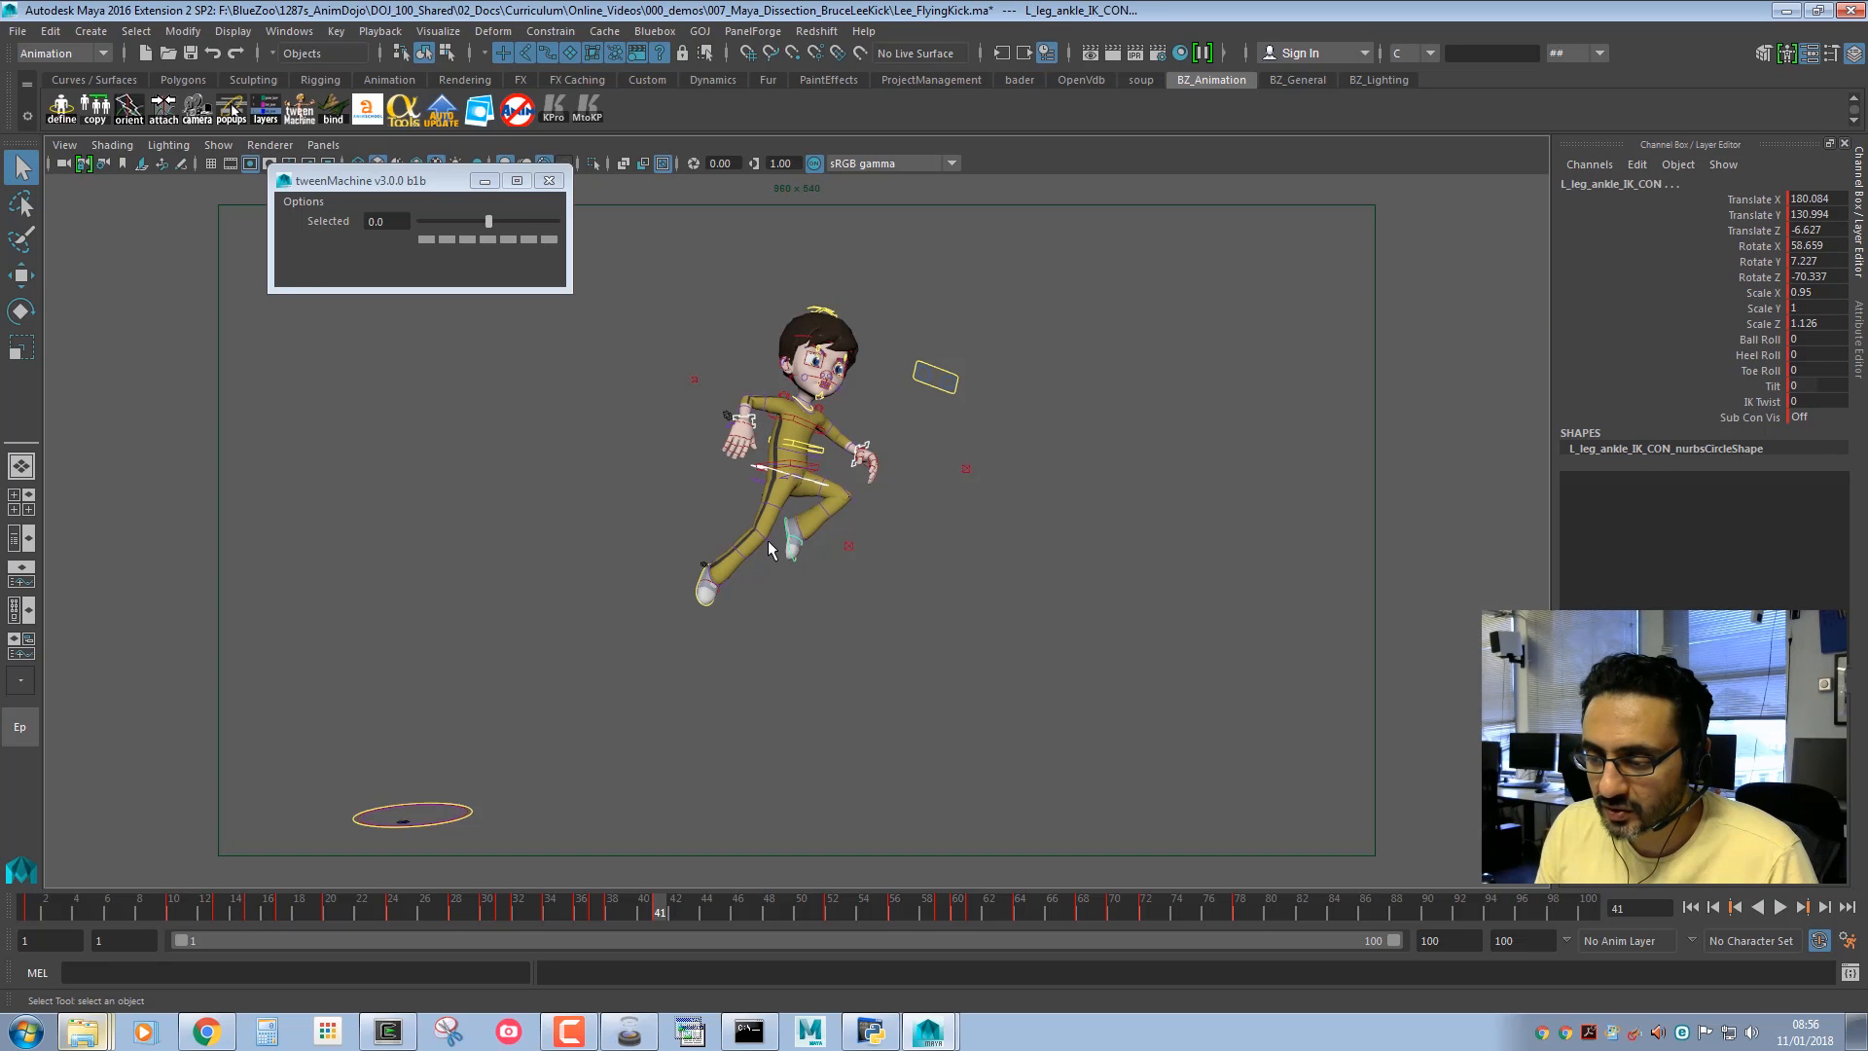
{"action": "left_click", "coordinate": [702, 574], "text": "shift"}
{"action": "key", "text": "w"}
{"action": "key", "text": "ctrl+z"}
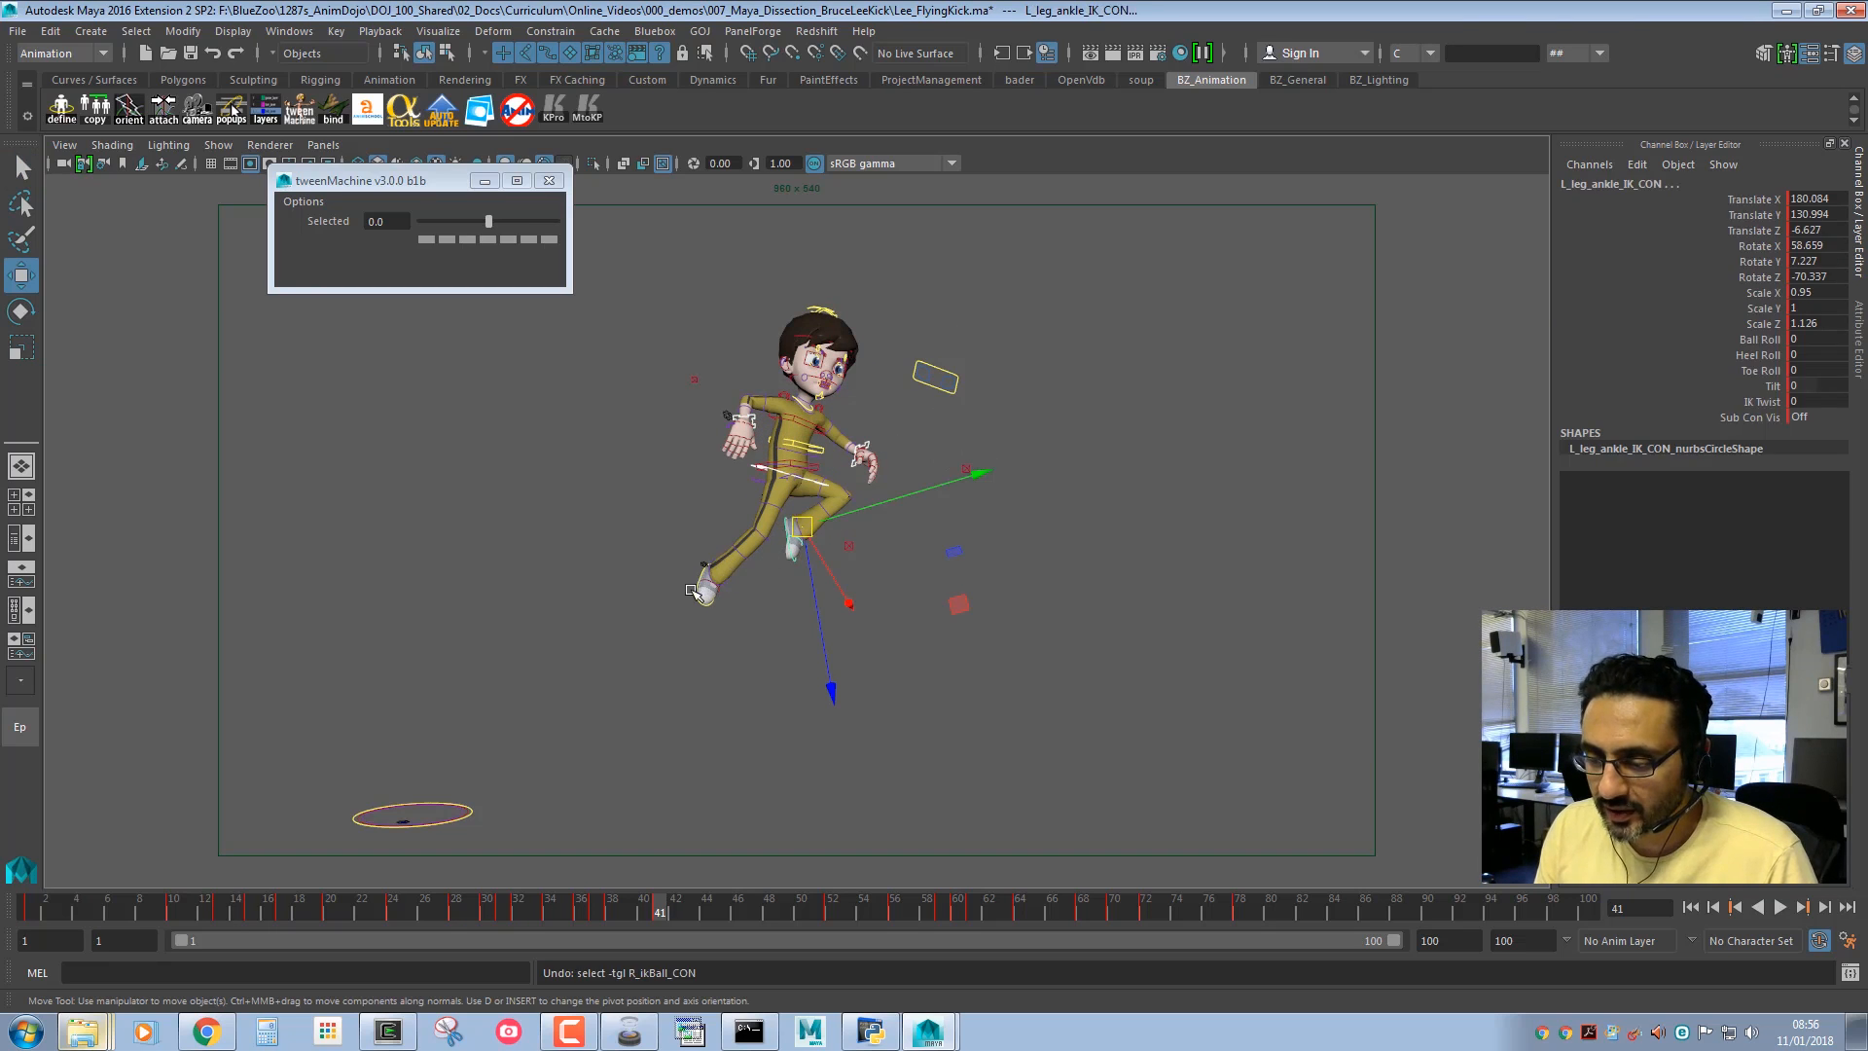
{"action": "left_click", "coordinate": [699, 593]}
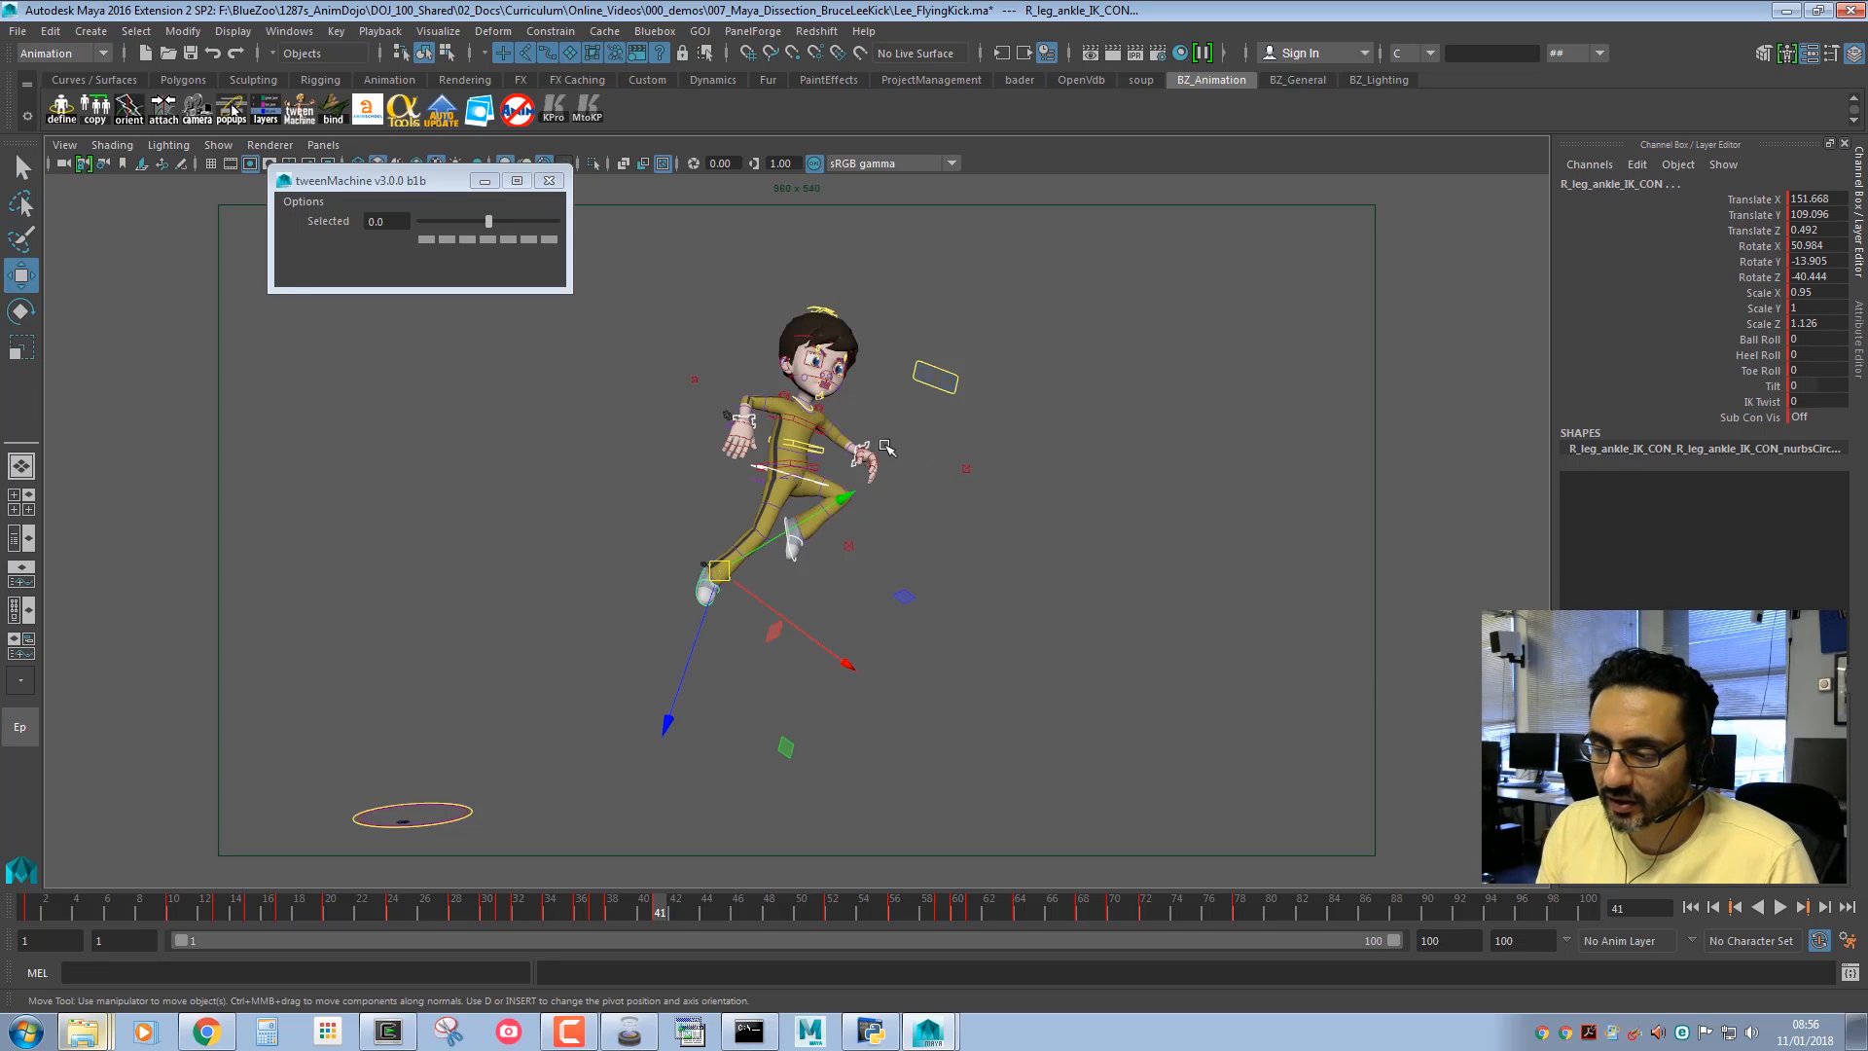
{"action": "middle_click_drag", "start_coordinate": [946, 406], "coordinate": [934, 434]}
{"action": "key", "text": "ctrl+z"}
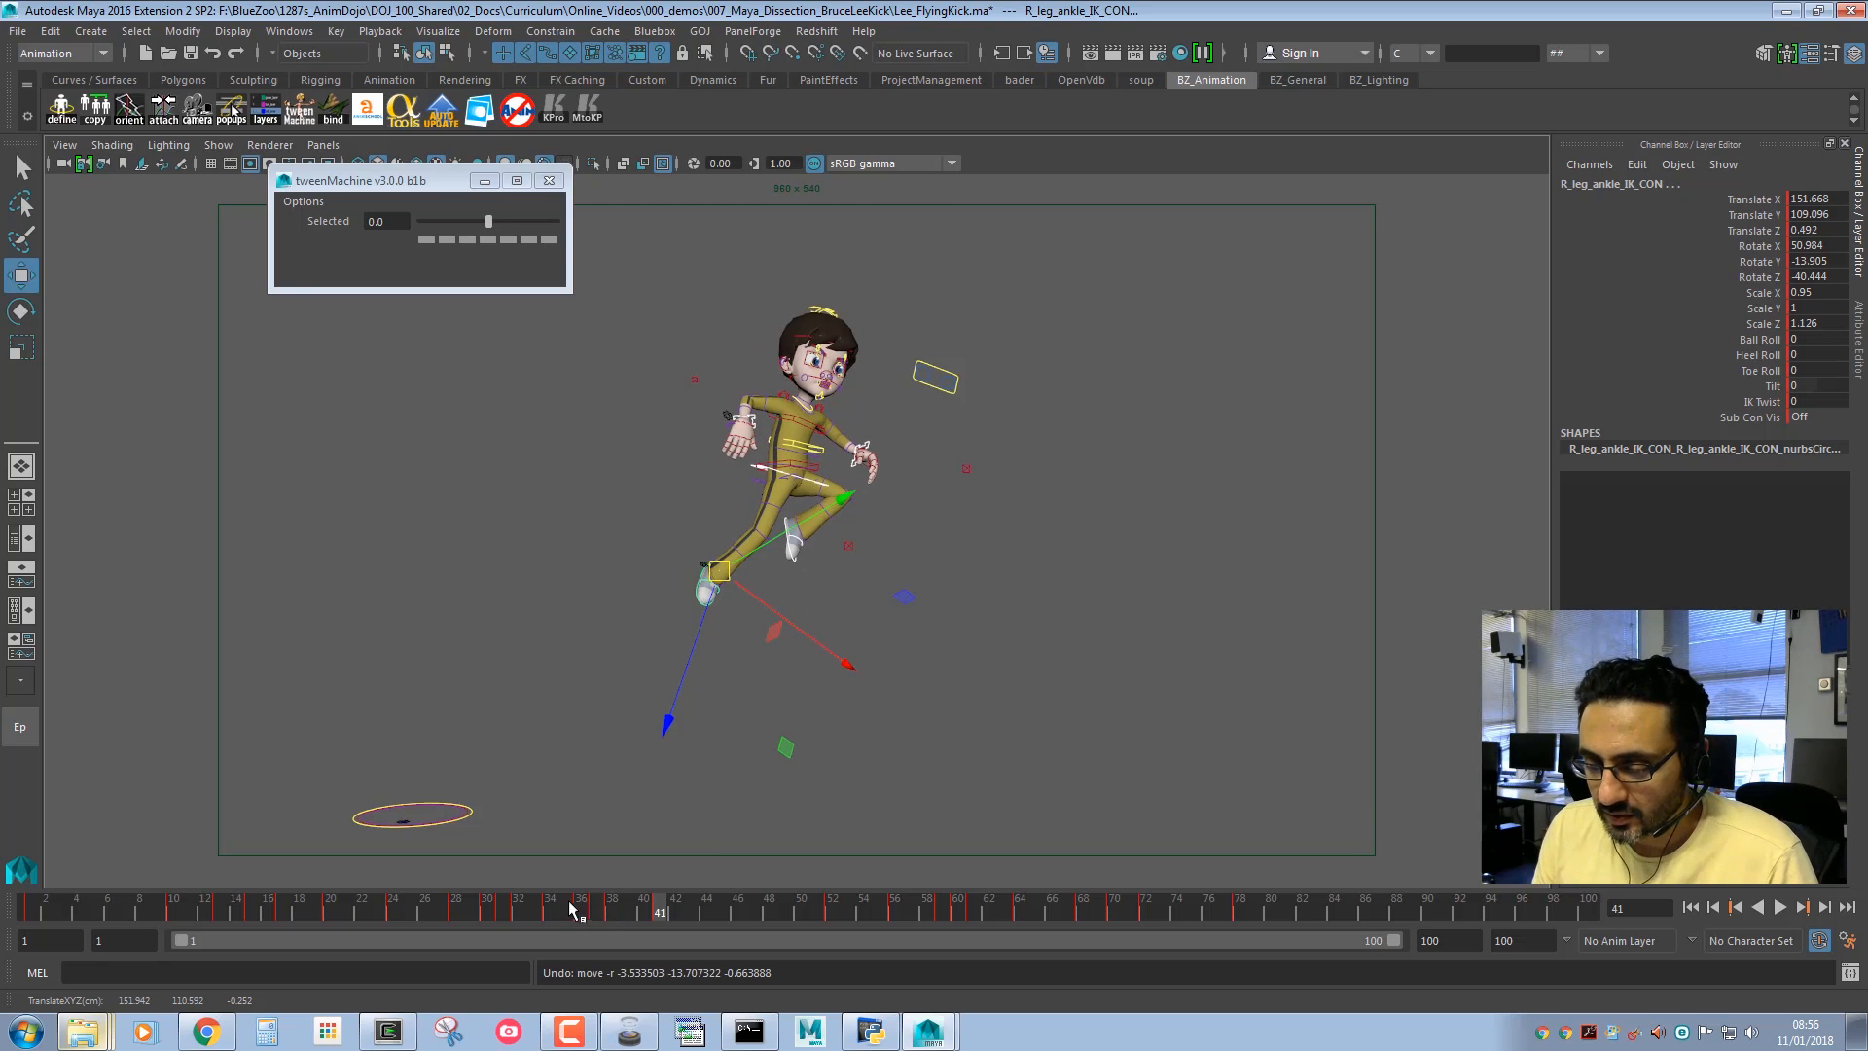
At frame 38, move the right ankle control slightly down and backward to stretch the trailing leg, and key it.
{"action": "left_click_drag", "start_coordinate": [572, 909], "coordinate": [613, 909]}
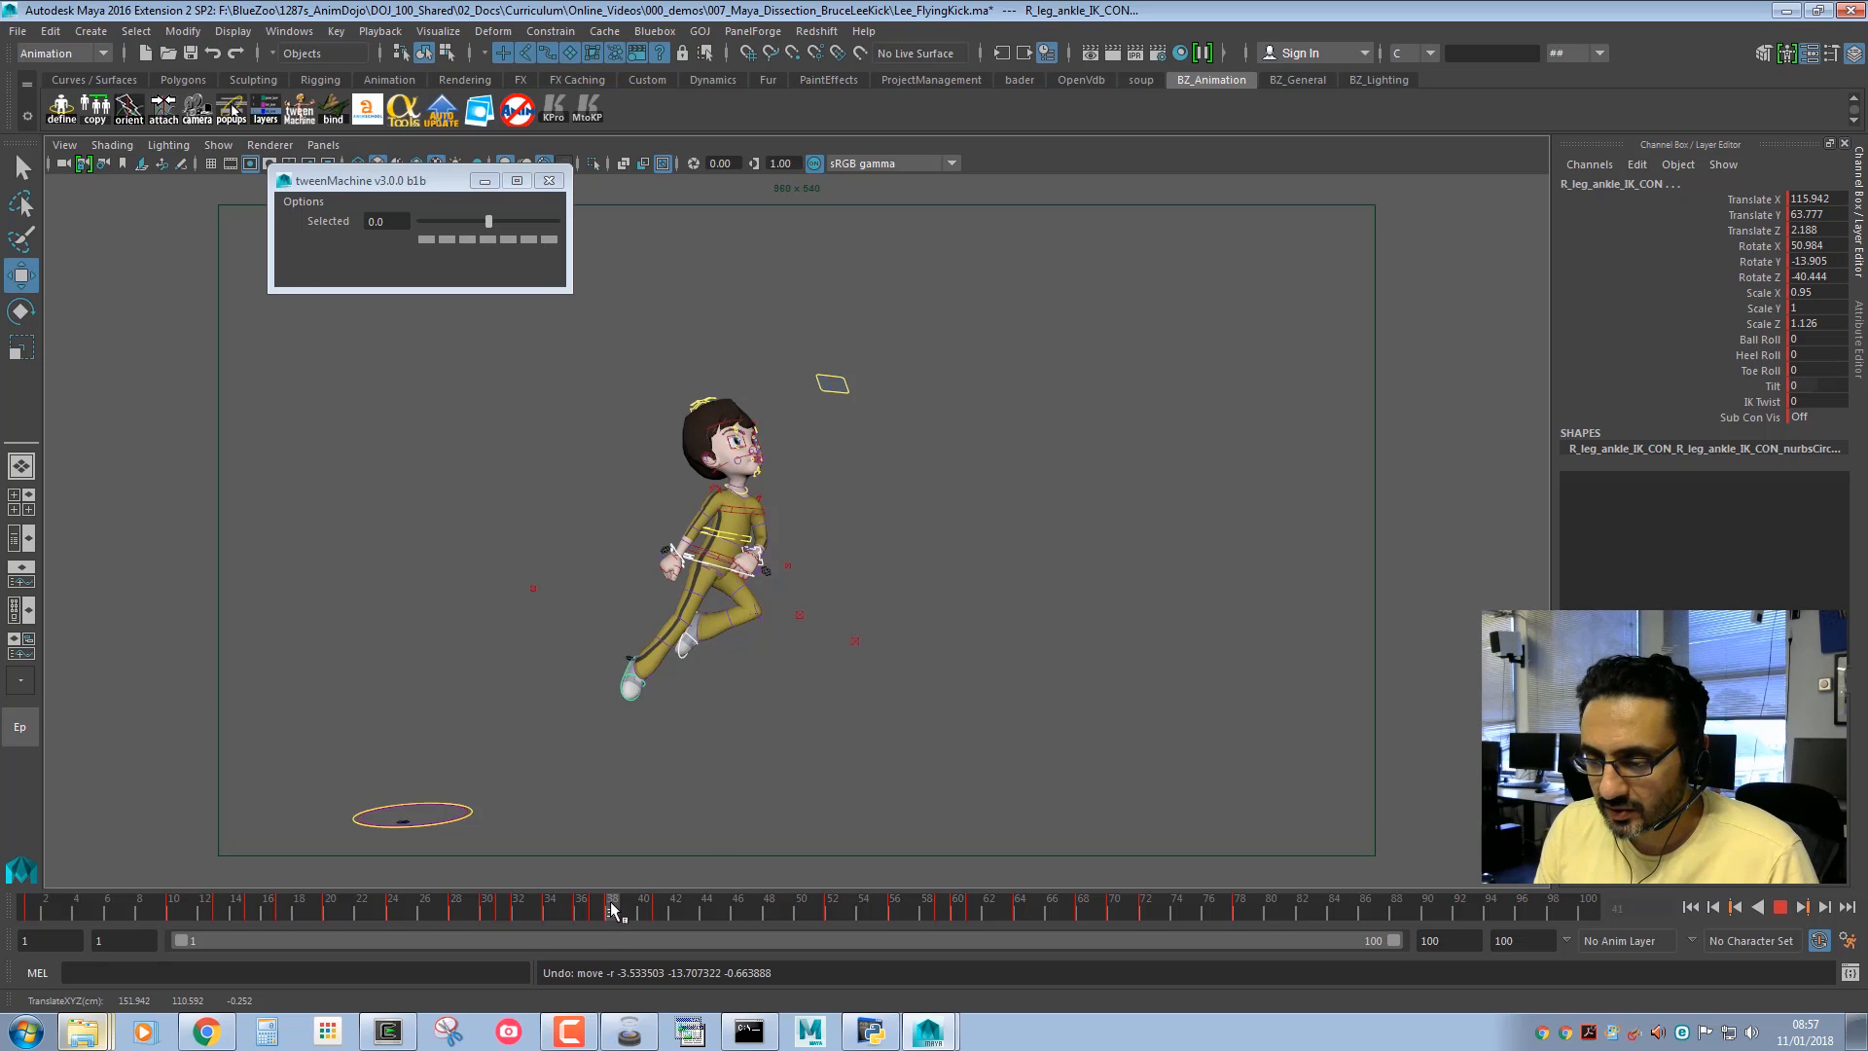
{"action": "key", "text": "q"}
{"action": "key", "text": "w"}
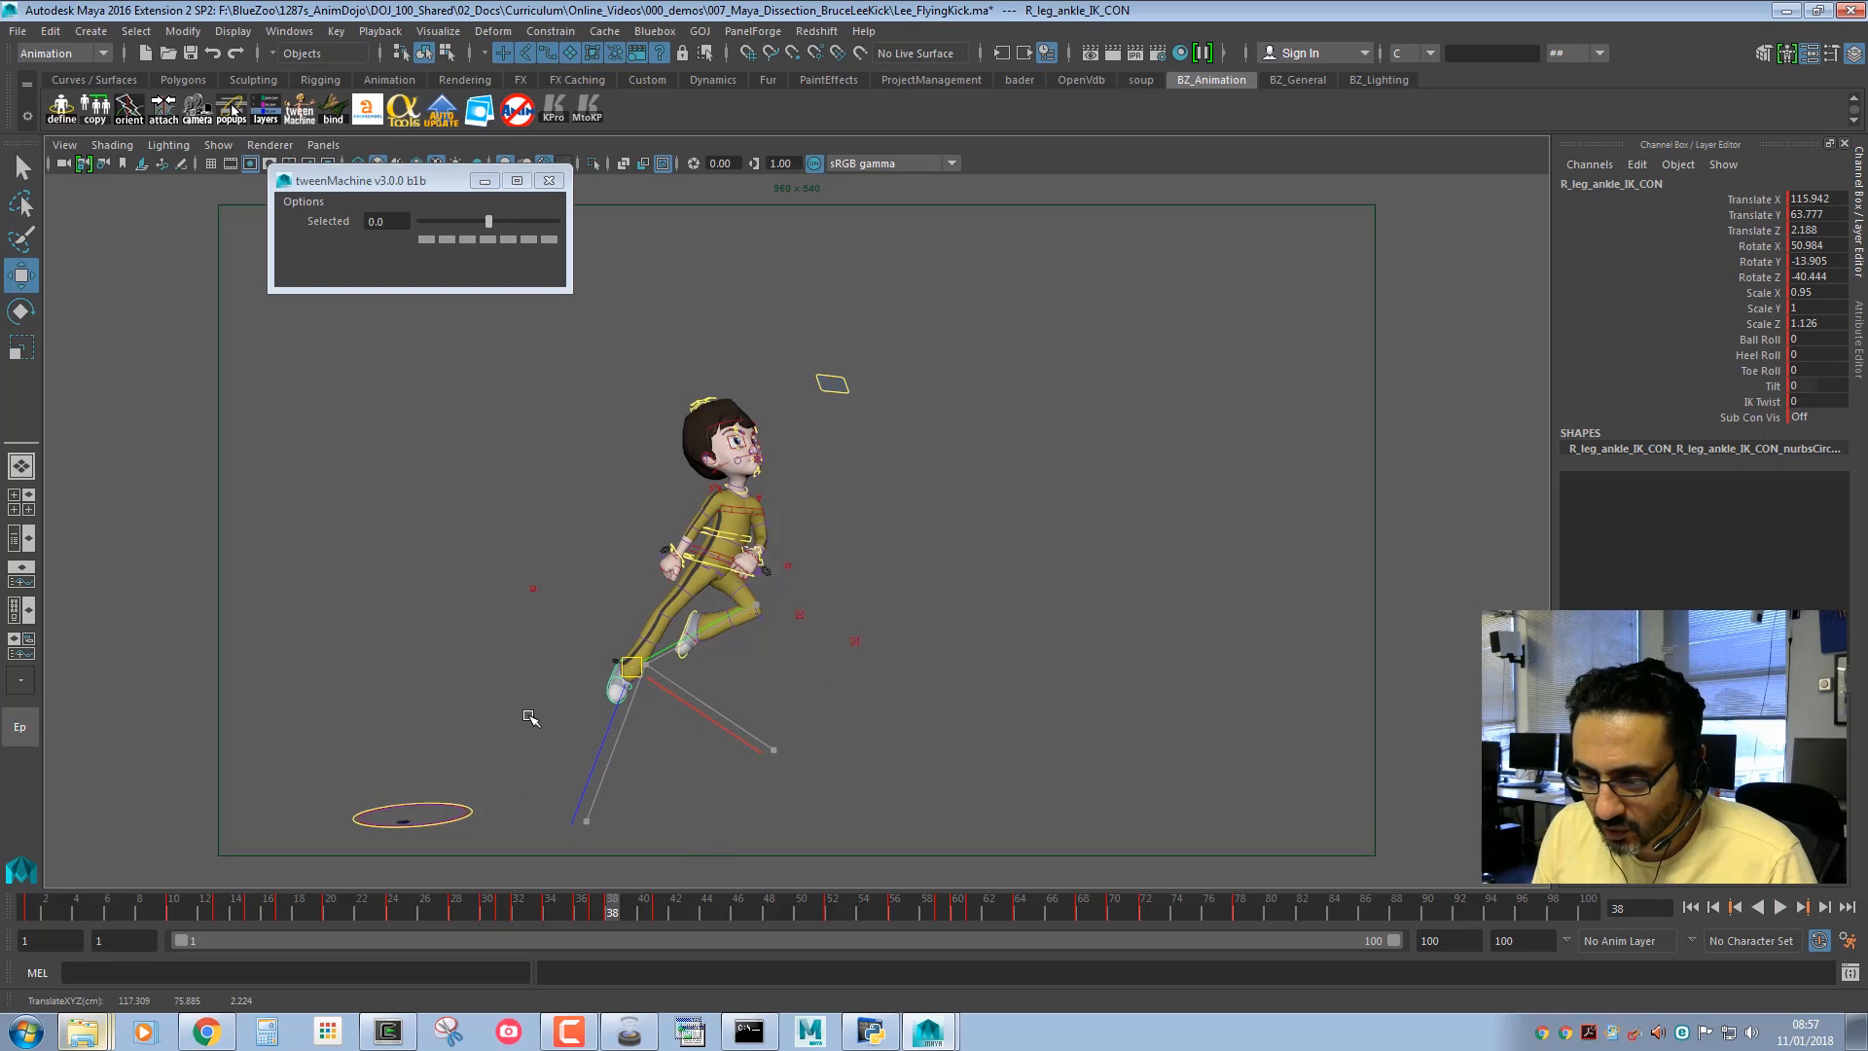
{"action": "middle_click_drag", "start_coordinate": [530, 717], "coordinate": [531, 723]}
{"action": "key", "text": "s"}
{"action": "key", "text": "q"}
{"action": "left_click", "coordinate": [663, 622]}
{"action": "key", "text": "w"}
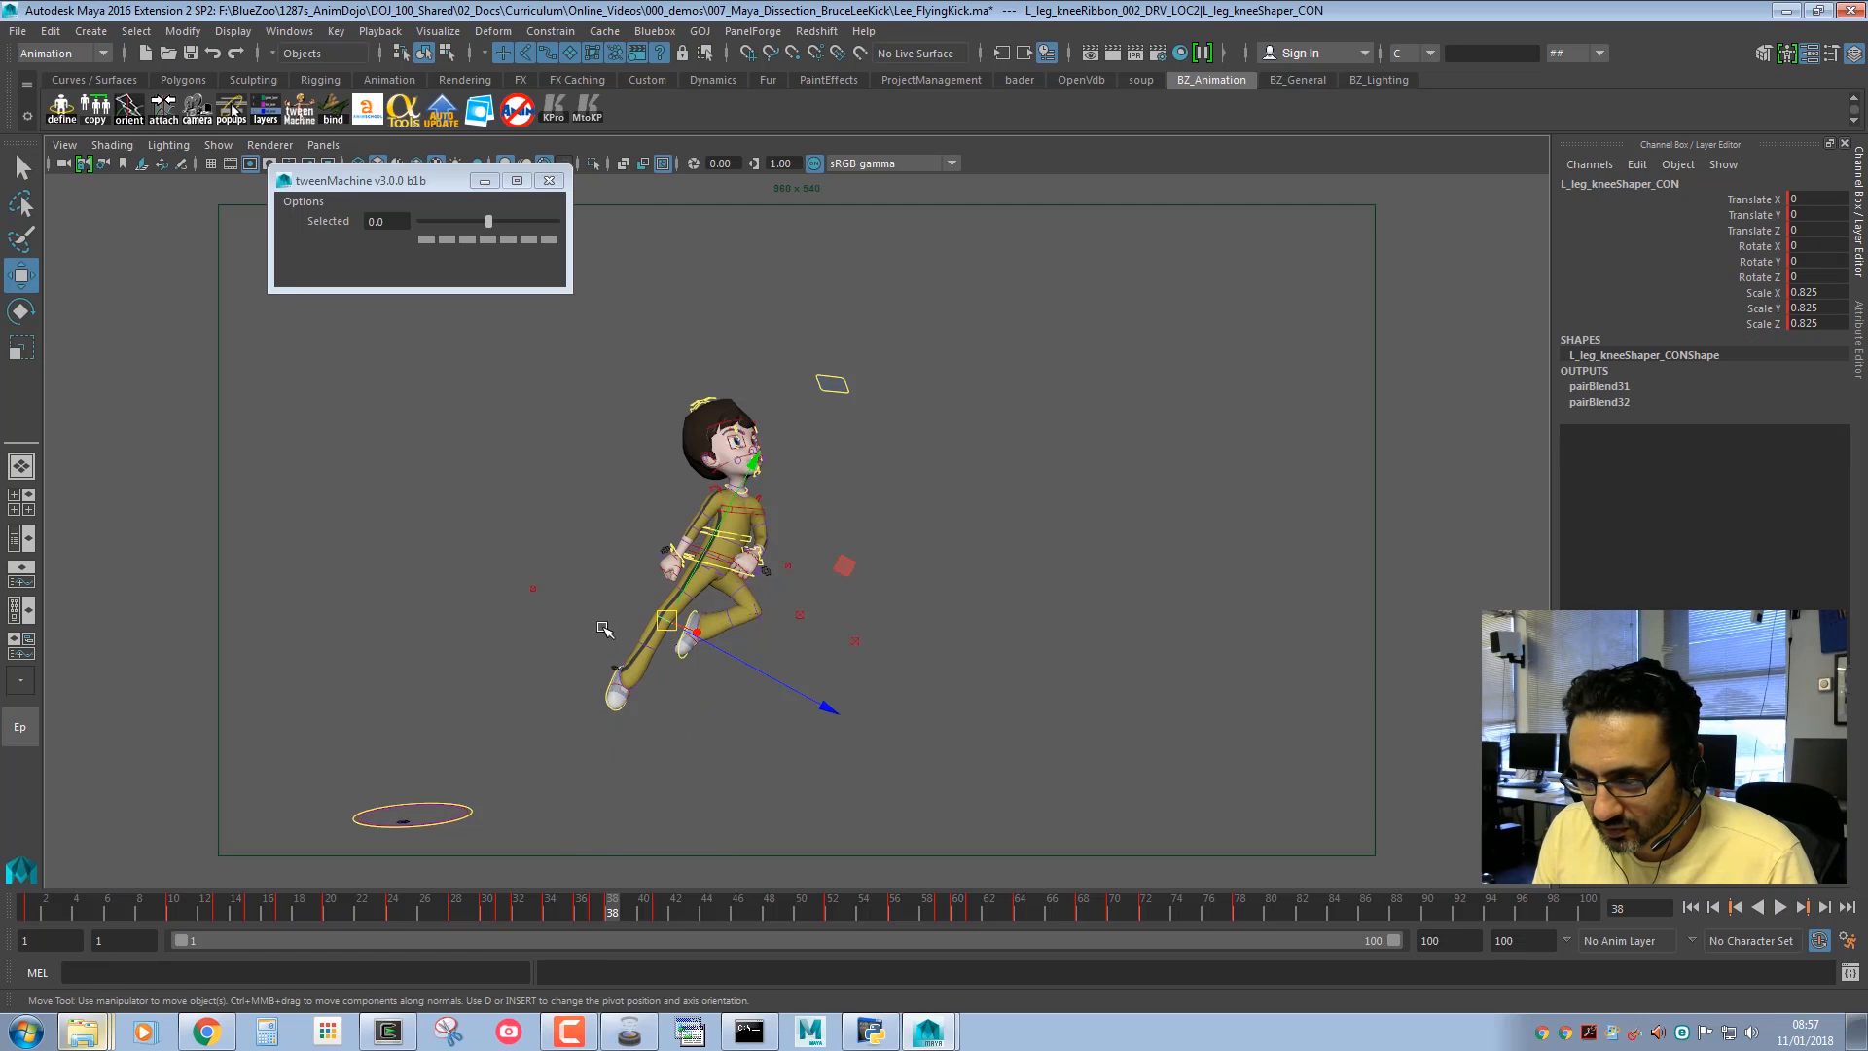
{"action": "middle_click_drag", "start_coordinate": [604, 630], "coordinate": [606, 631]}
{"action": "key", "text": "z"}
{"action": "left_click", "coordinate": [533, 588]}
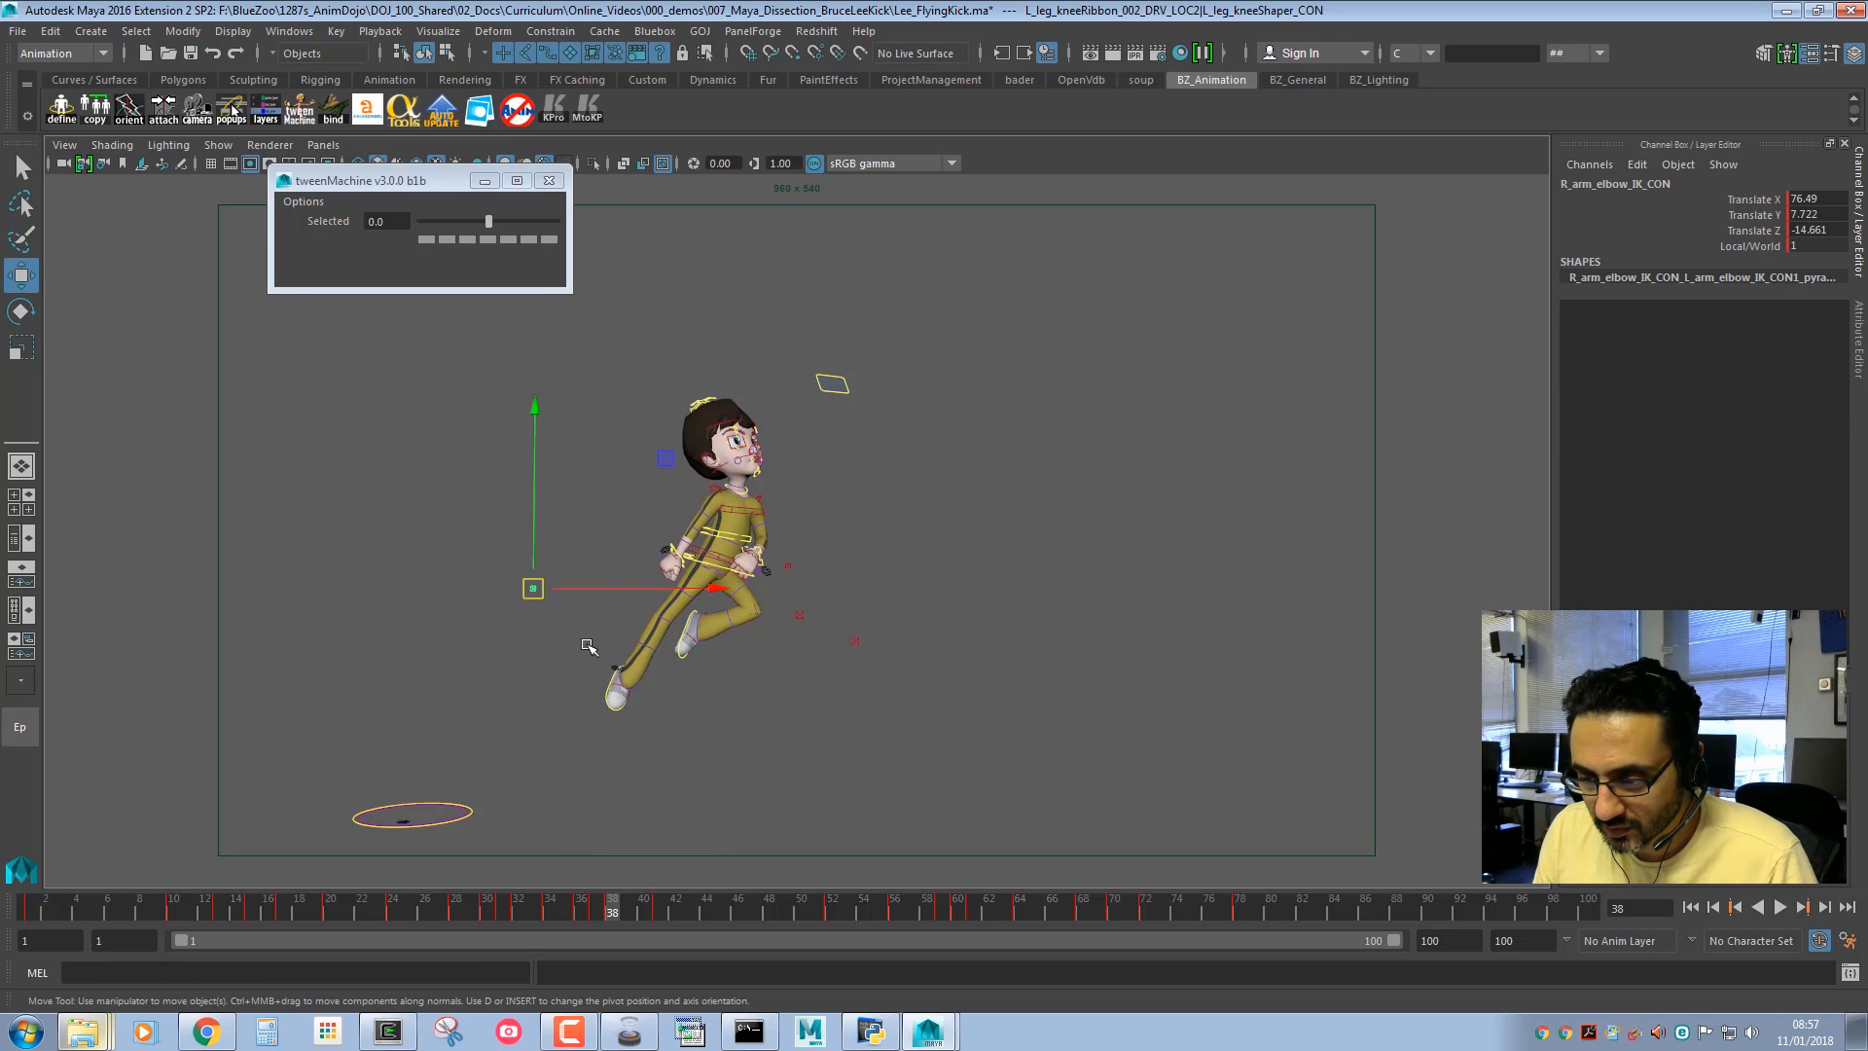
{"action": "key", "text": "q"}
{"action": "left_click", "coordinate": [799, 612]}
{"action": "key", "text": "w"}
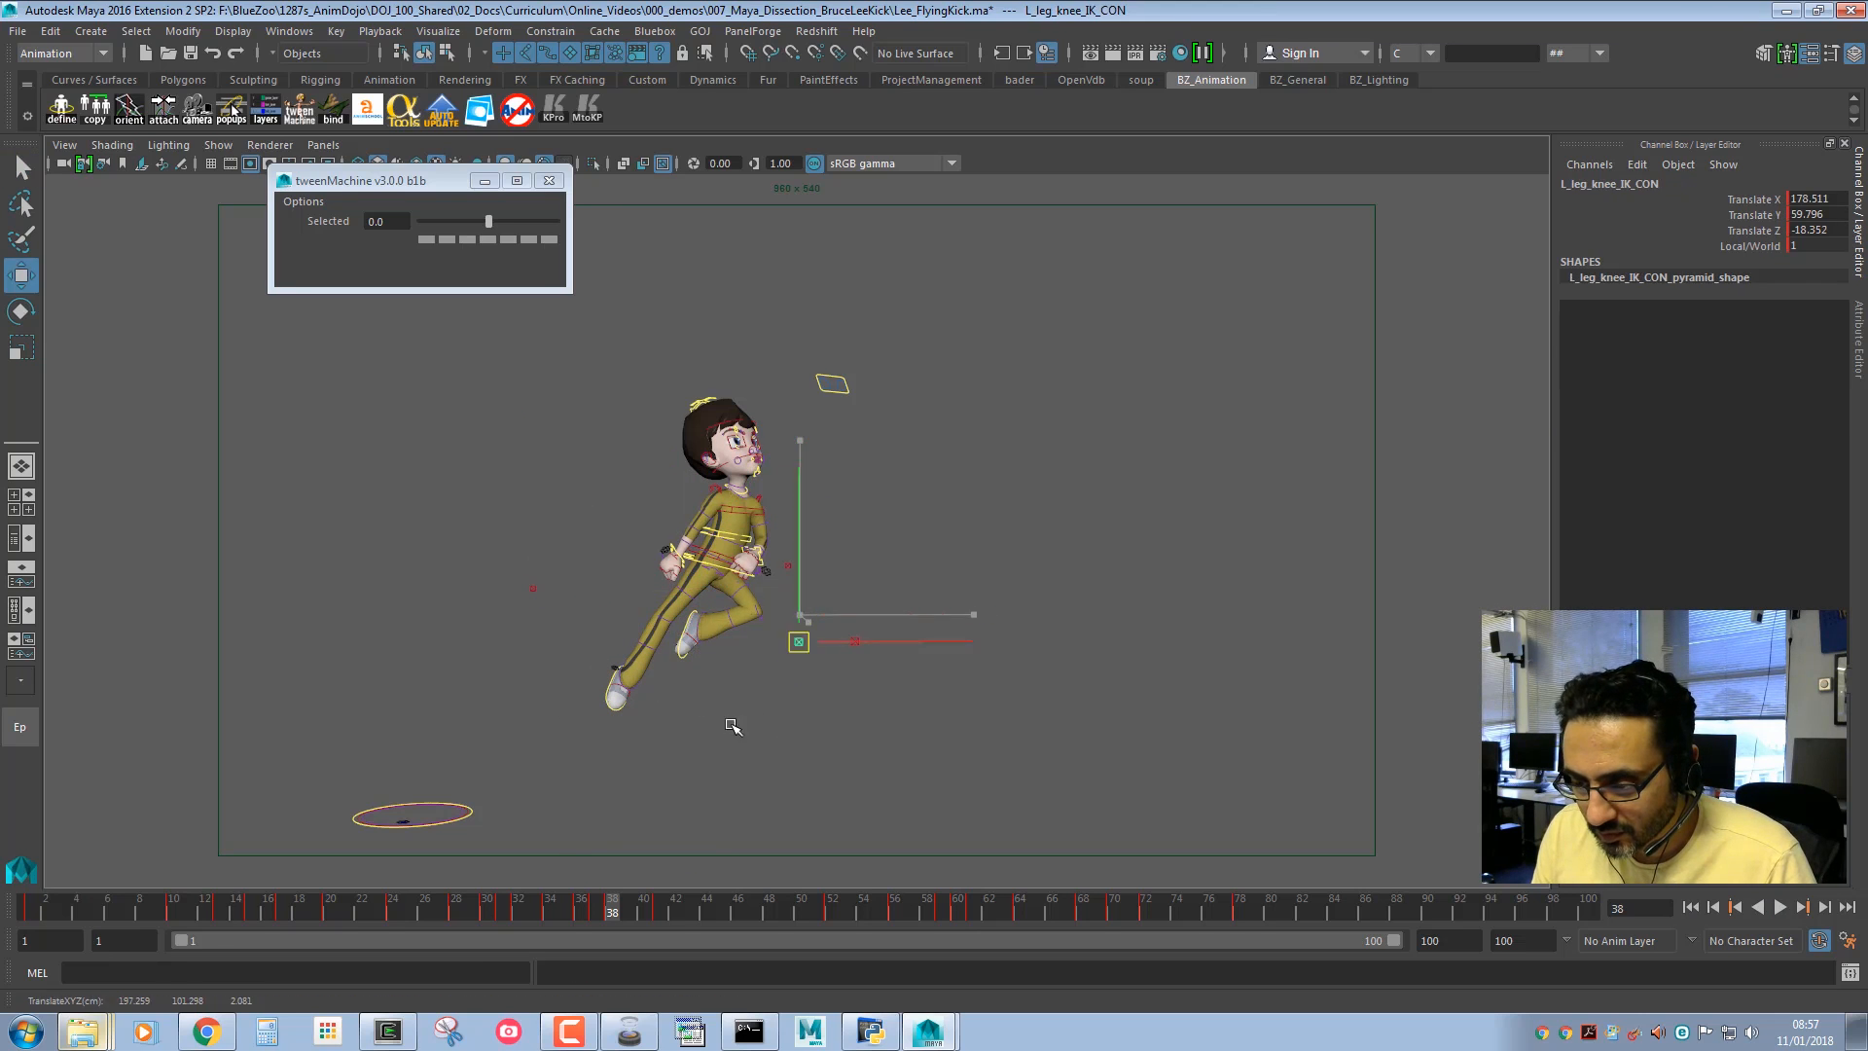
{"action": "key", "text": "z"}
Move the right knee control at frame 38 backward from in front of the character to beside the legs.
{"action": "middle_click_drag", "start_coordinate": [784, 750], "coordinate": [621, 712]}
{"action": "left_click", "coordinate": [854, 641]}
{"action": "key", "text": "q"}
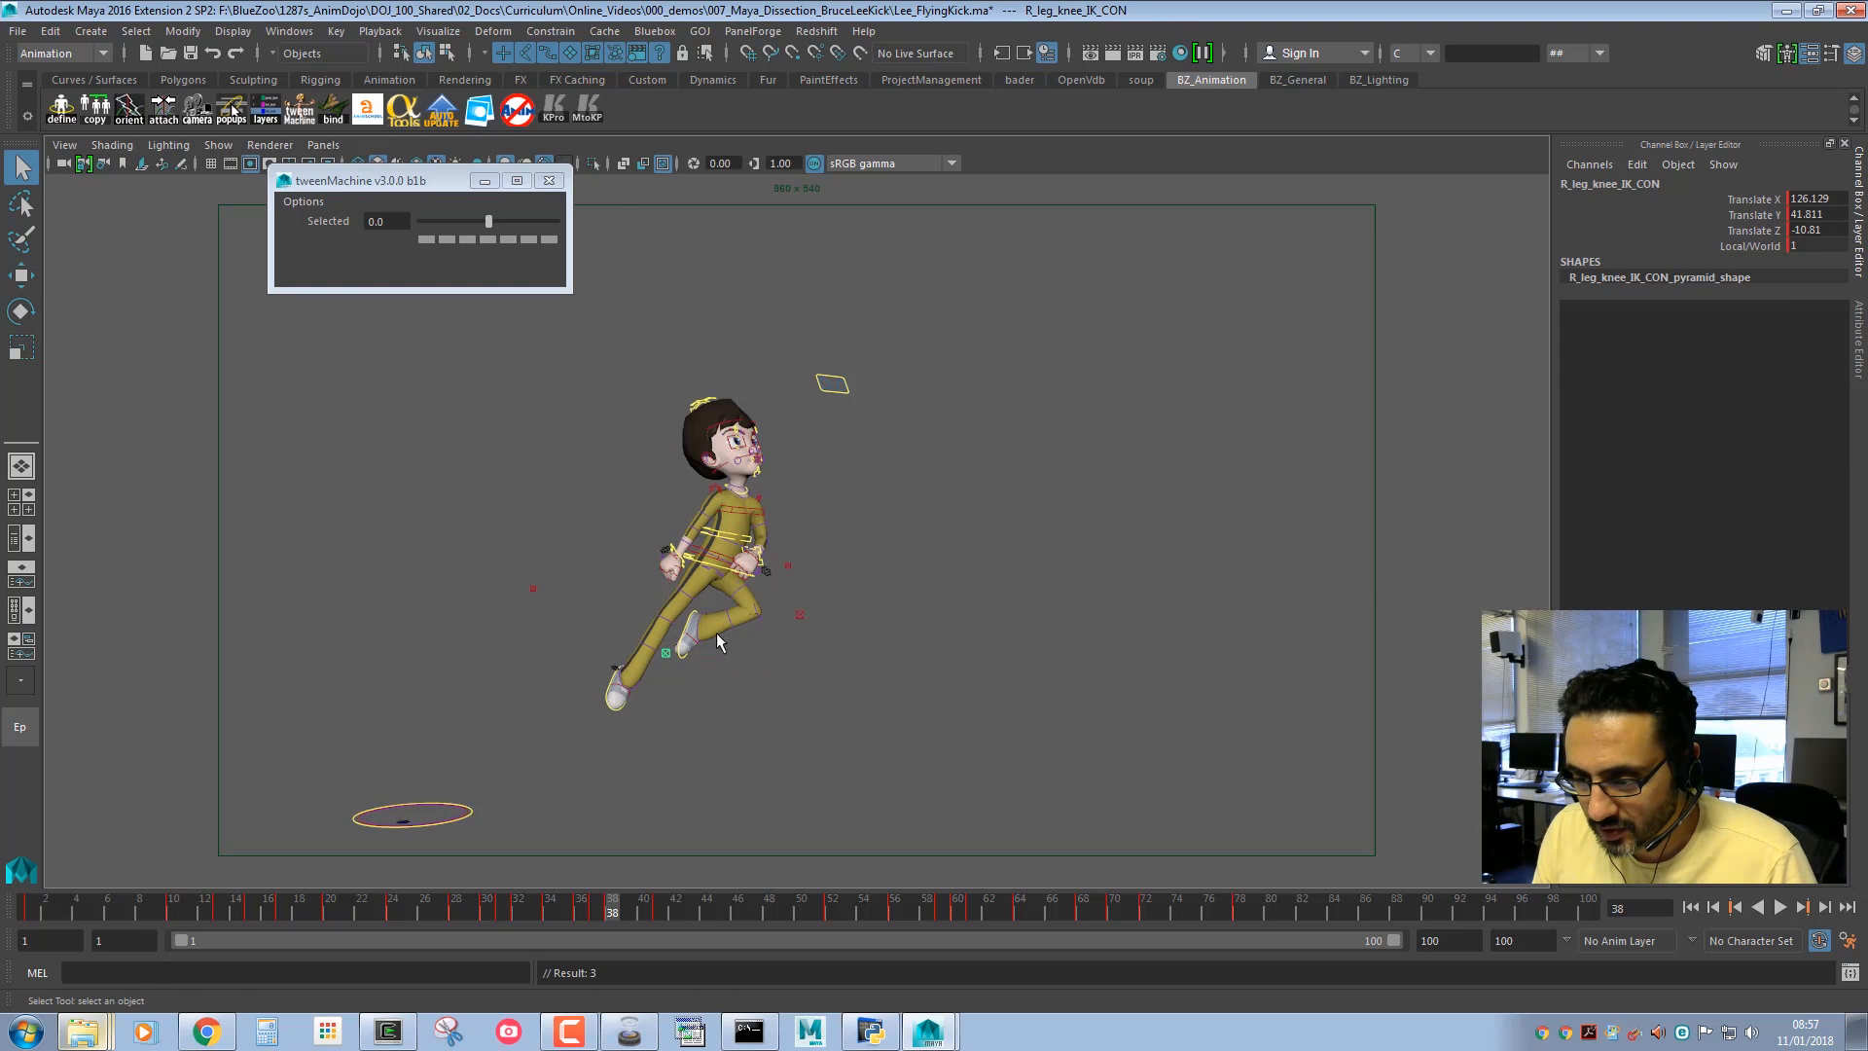
Shift the left ankle control slightly backward at frame 38.
{"action": "left_click", "coordinate": [683, 650]}
{"action": "key", "text": "w"}
{"action": "middle_click_drag", "start_coordinate": [698, 721], "coordinate": [717, 720]}
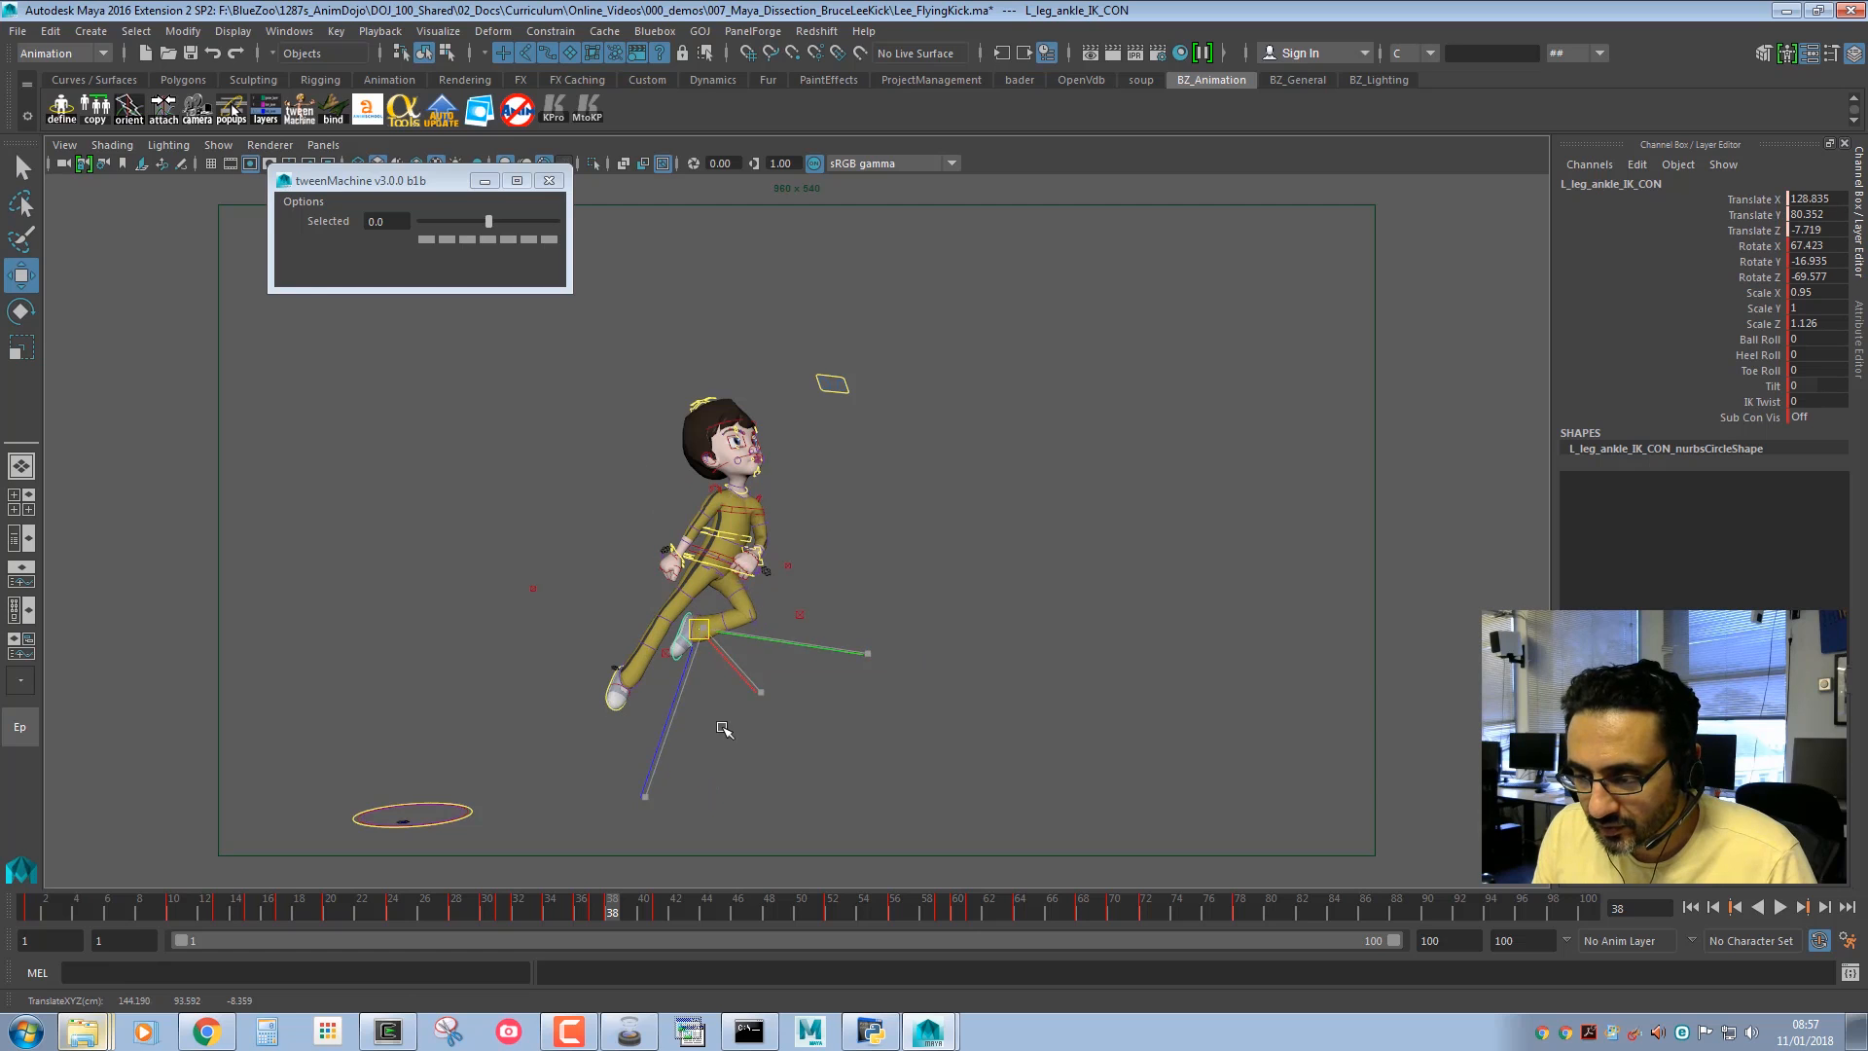
{"action": "key", "text": "q"}
Go to frame 41 and select the hip, both ankle and both hand controls together.
{"action": "left_click_drag", "start_coordinate": [629, 909], "coordinate": [658, 910]}
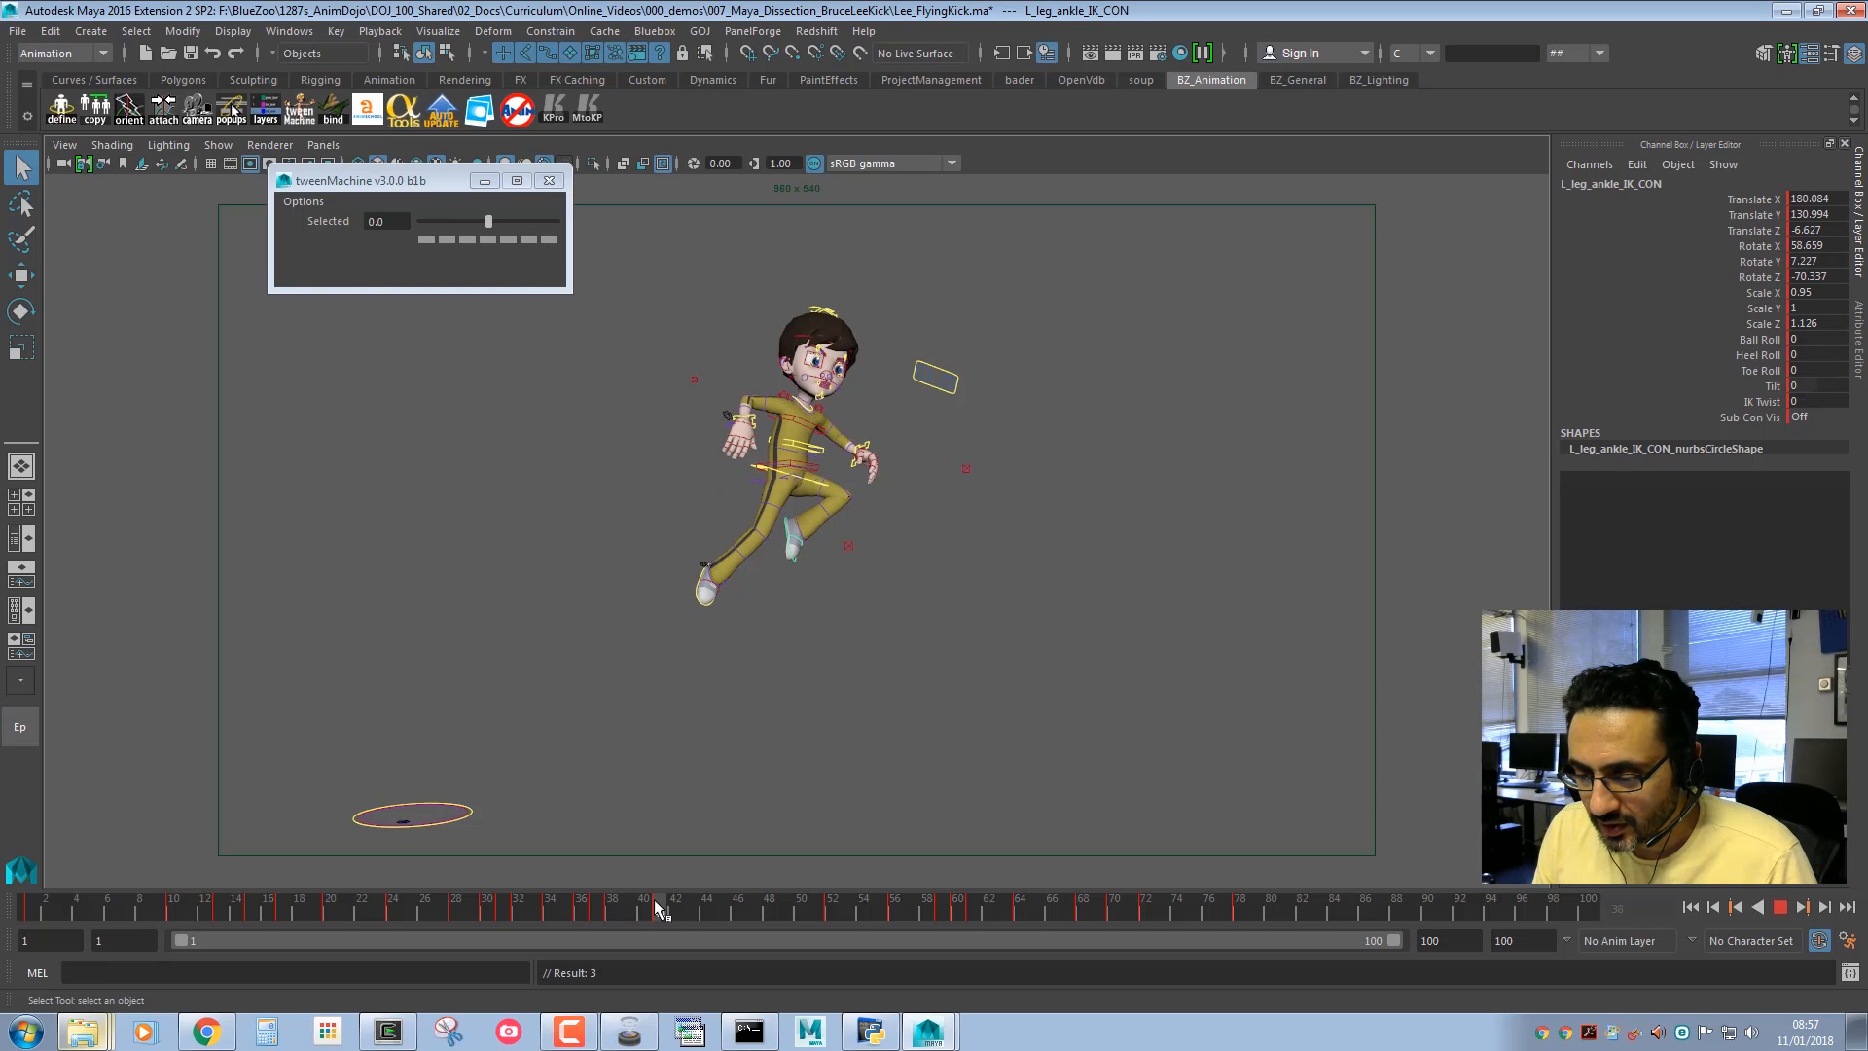
{"action": "left_click", "coordinate": [818, 480]}
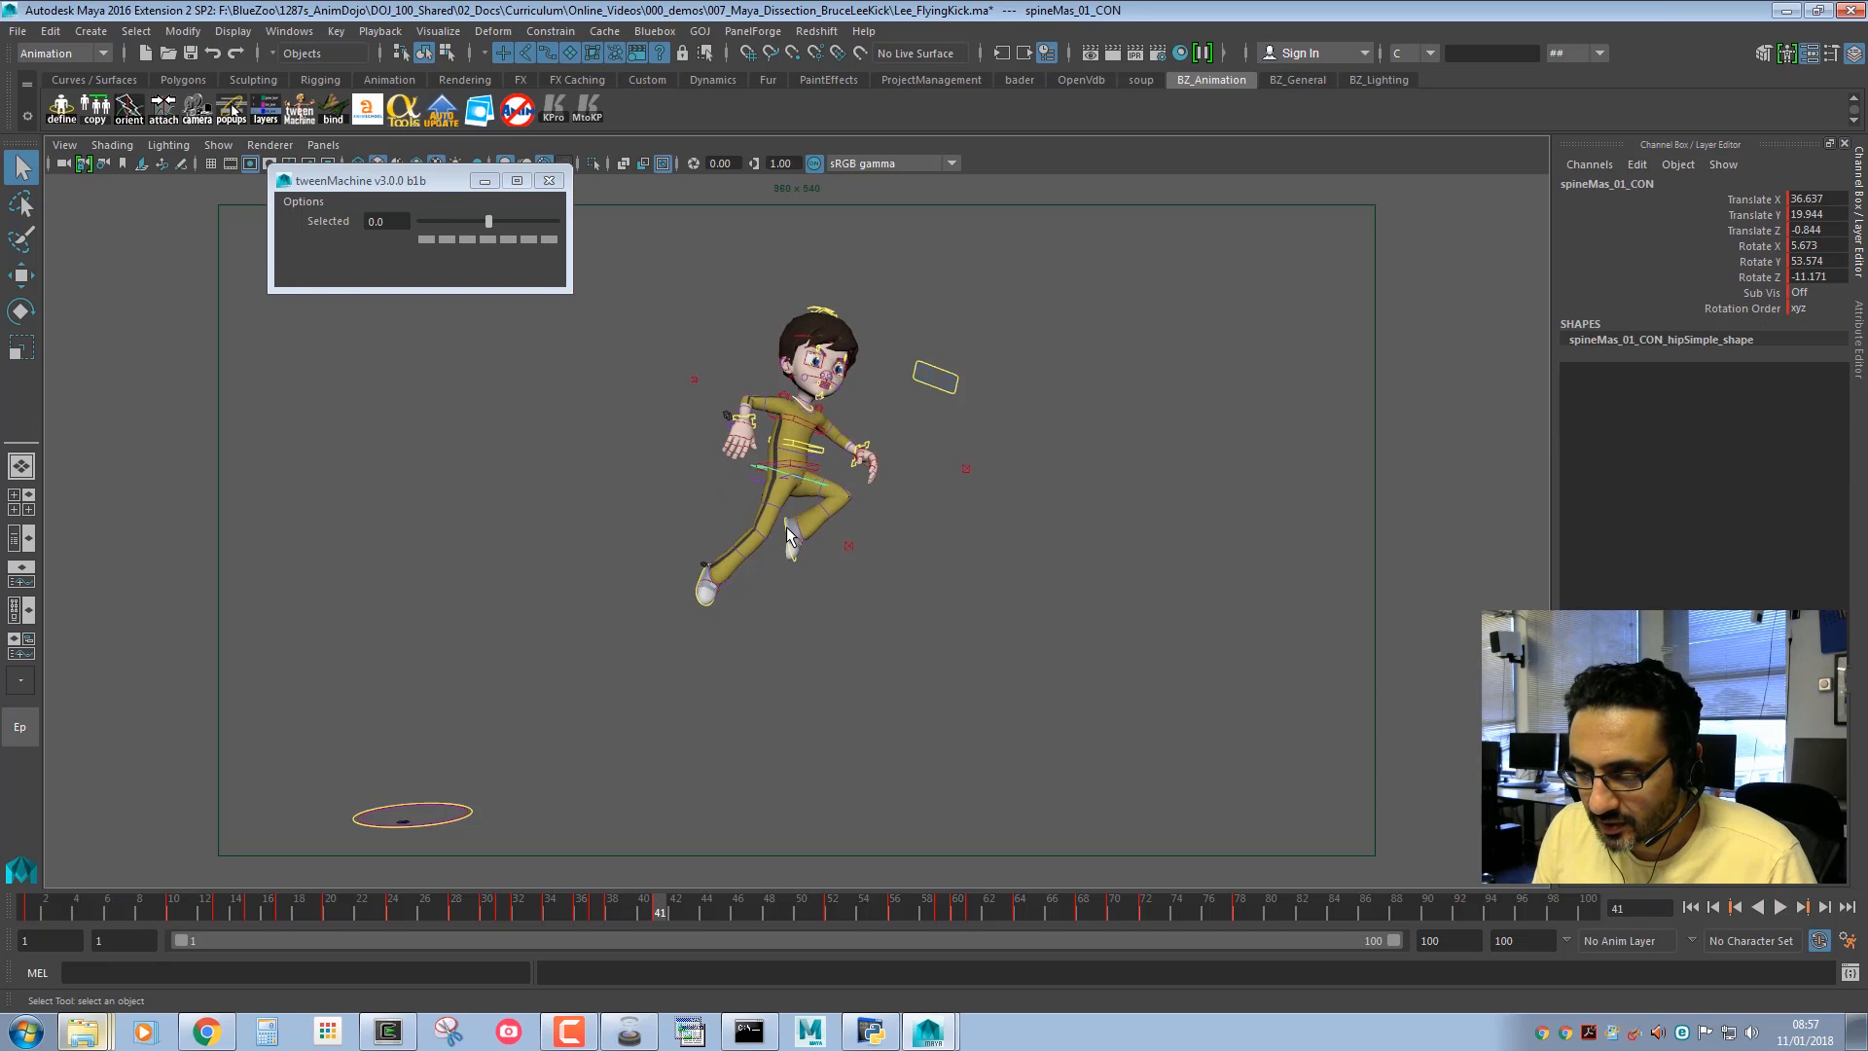
{"action": "left_click", "coordinate": [786, 527], "text": "shift"}
{"action": "left_click", "coordinate": [706, 579], "text": "shift"}
{"action": "key", "text": "ctrl+z"}
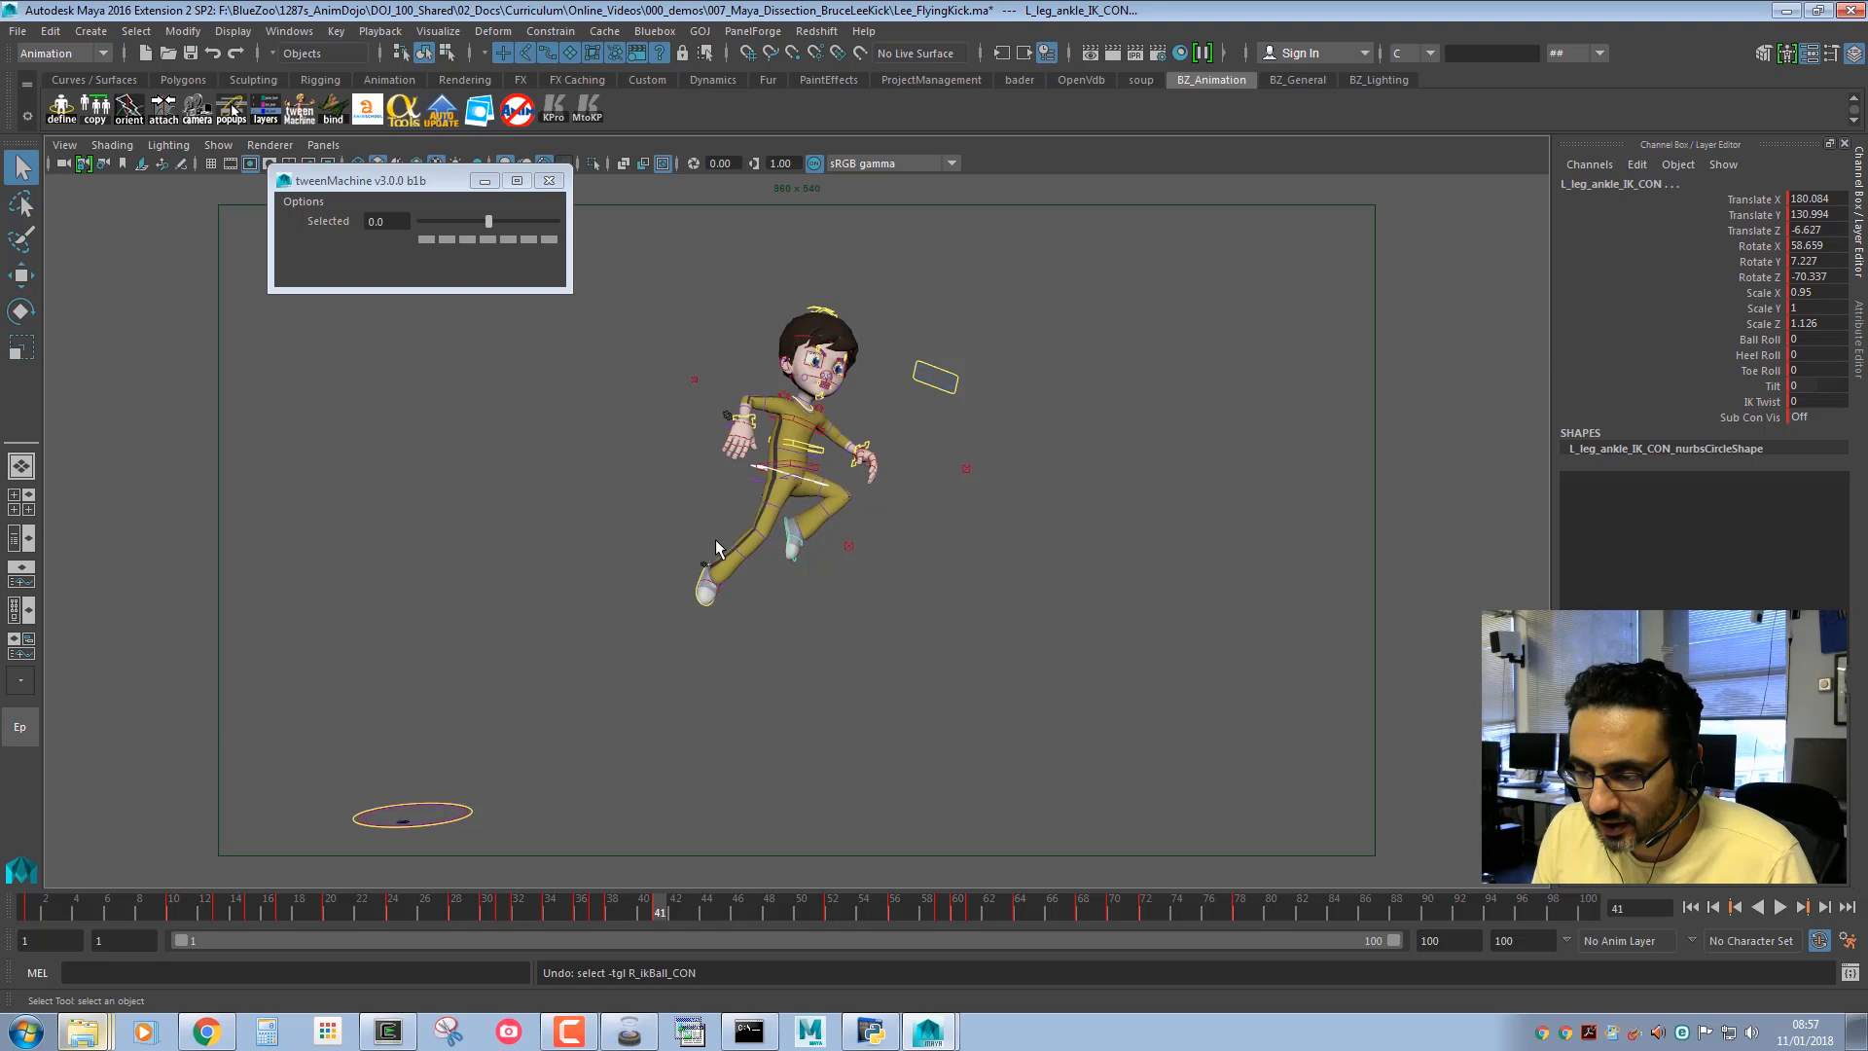
{"action": "left_click", "coordinate": [752, 419]}
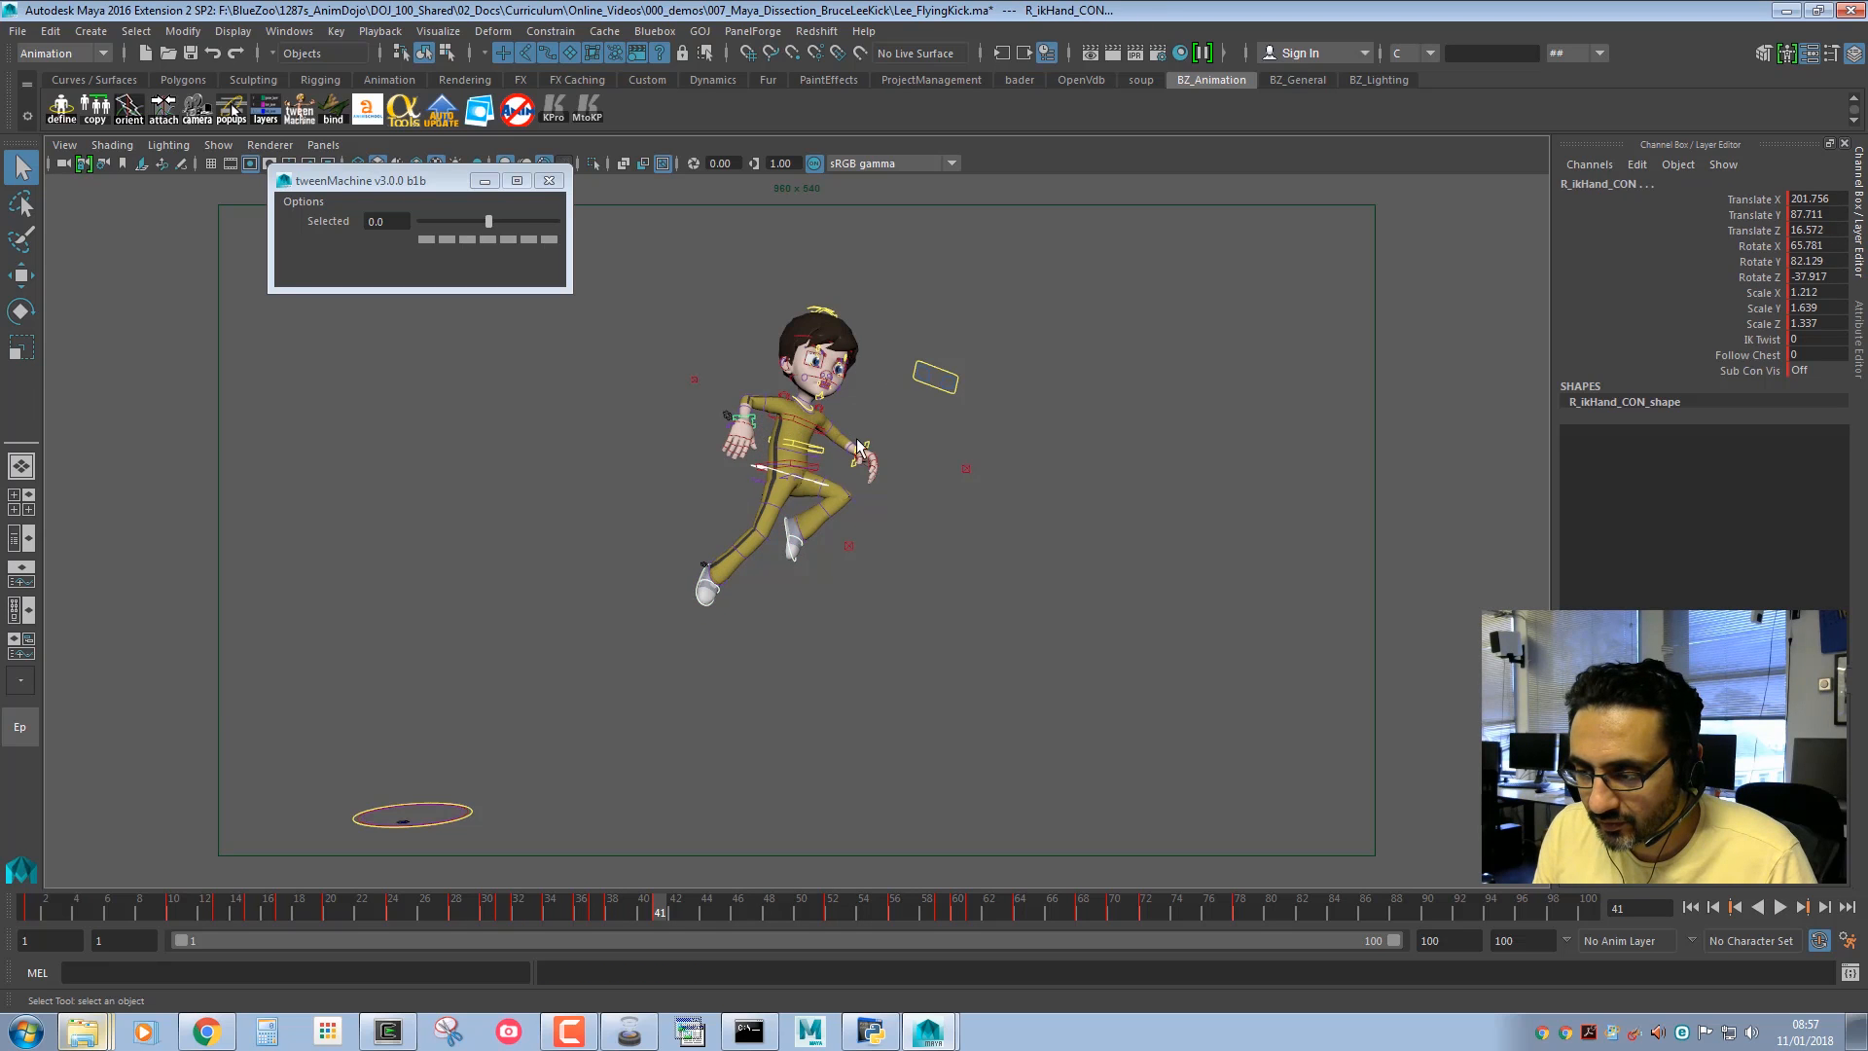
{"action": "left_click", "coordinate": [861, 451]}
{"action": "key", "text": "w"}
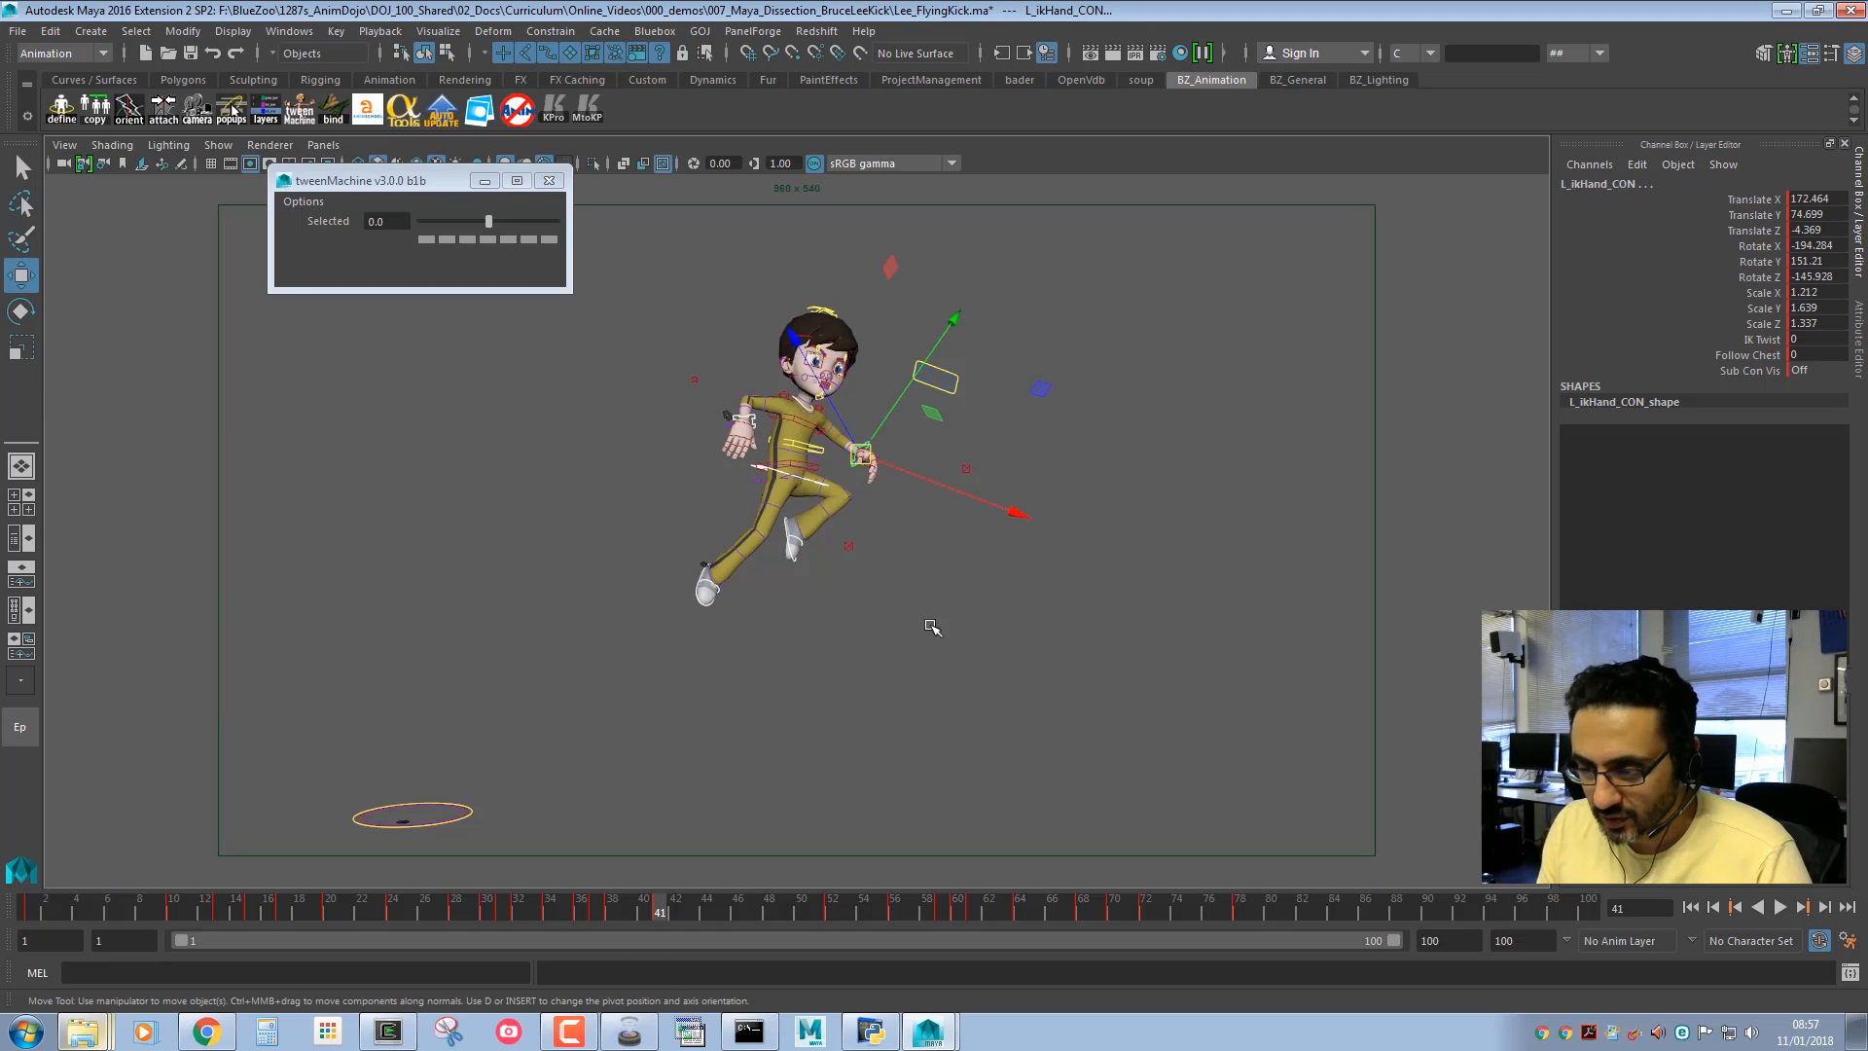
Compare the neighbouring keyed poses and move the selected body controls upward and forward at frame 41.
{"action": "key", "text": "period"}
{"action": "key", "text": "period"}
{"action": "key", "text": "period"}
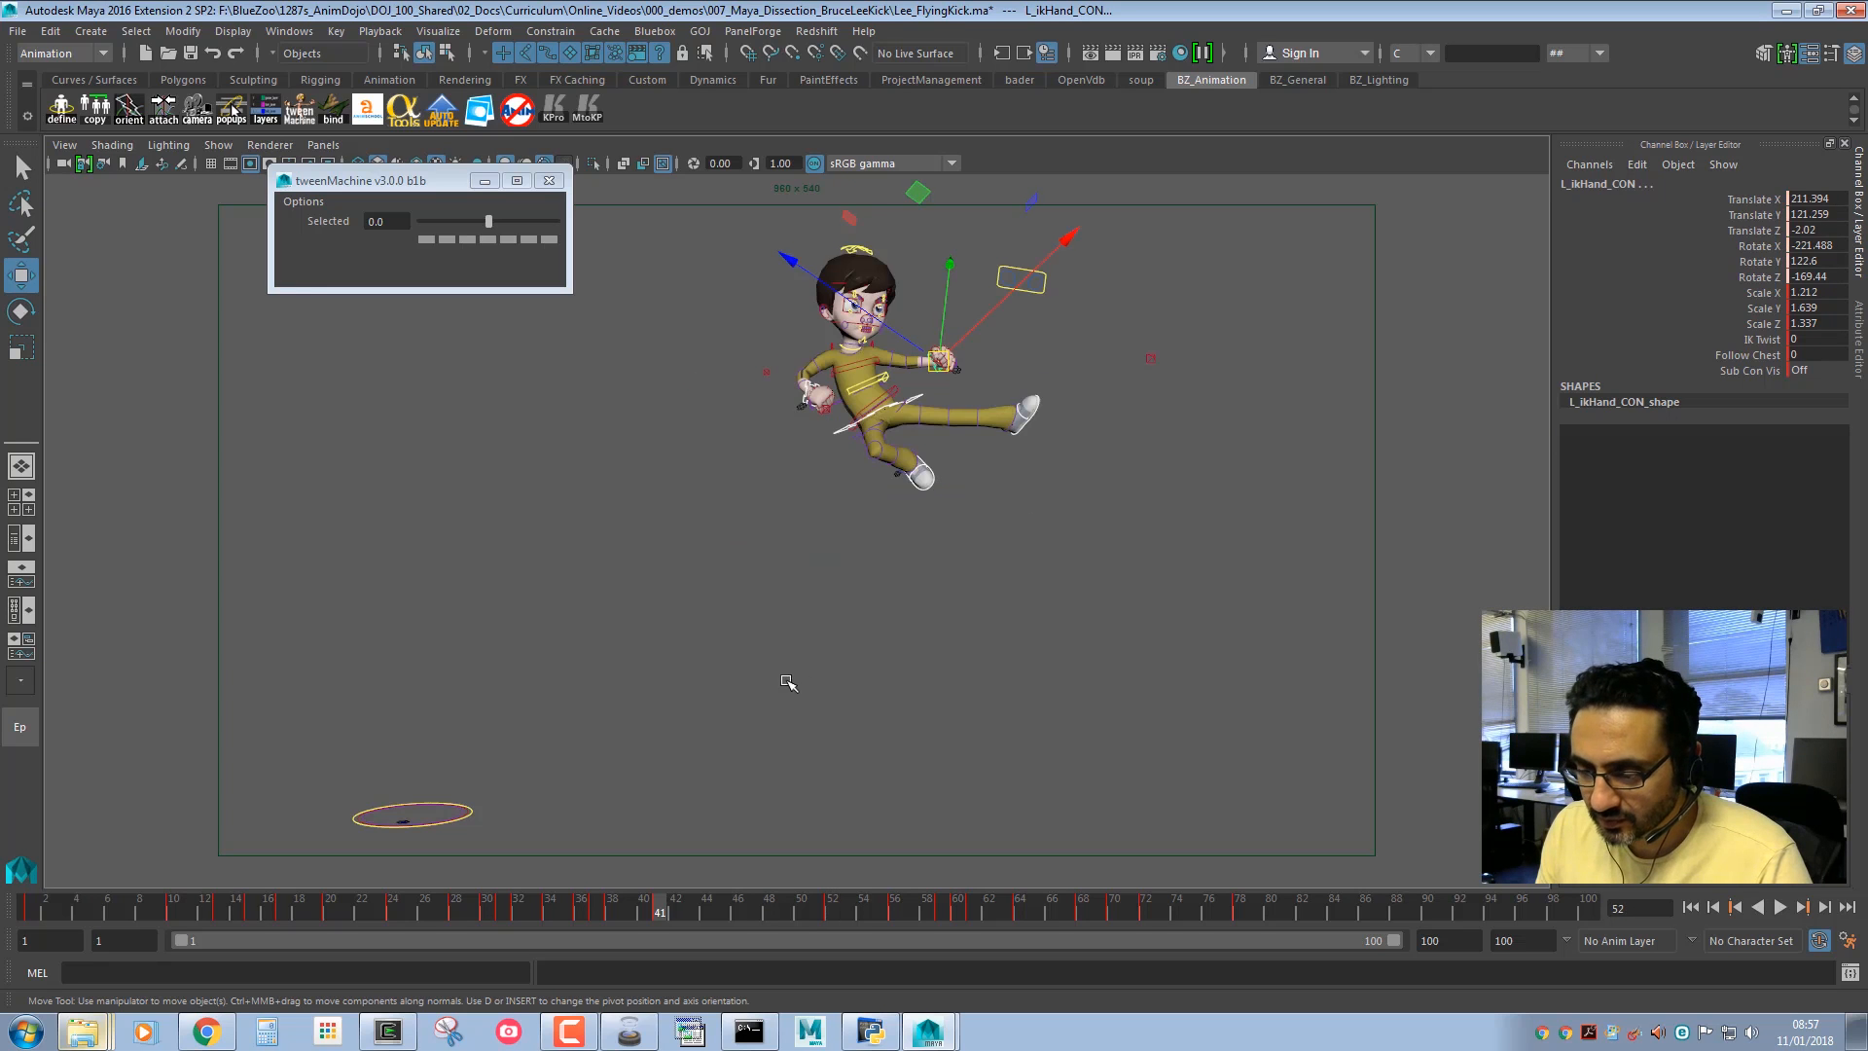
{"action": "key", "text": "comma"}
{"action": "key", "text": "comma"}
{"action": "key", "text": "comma"}
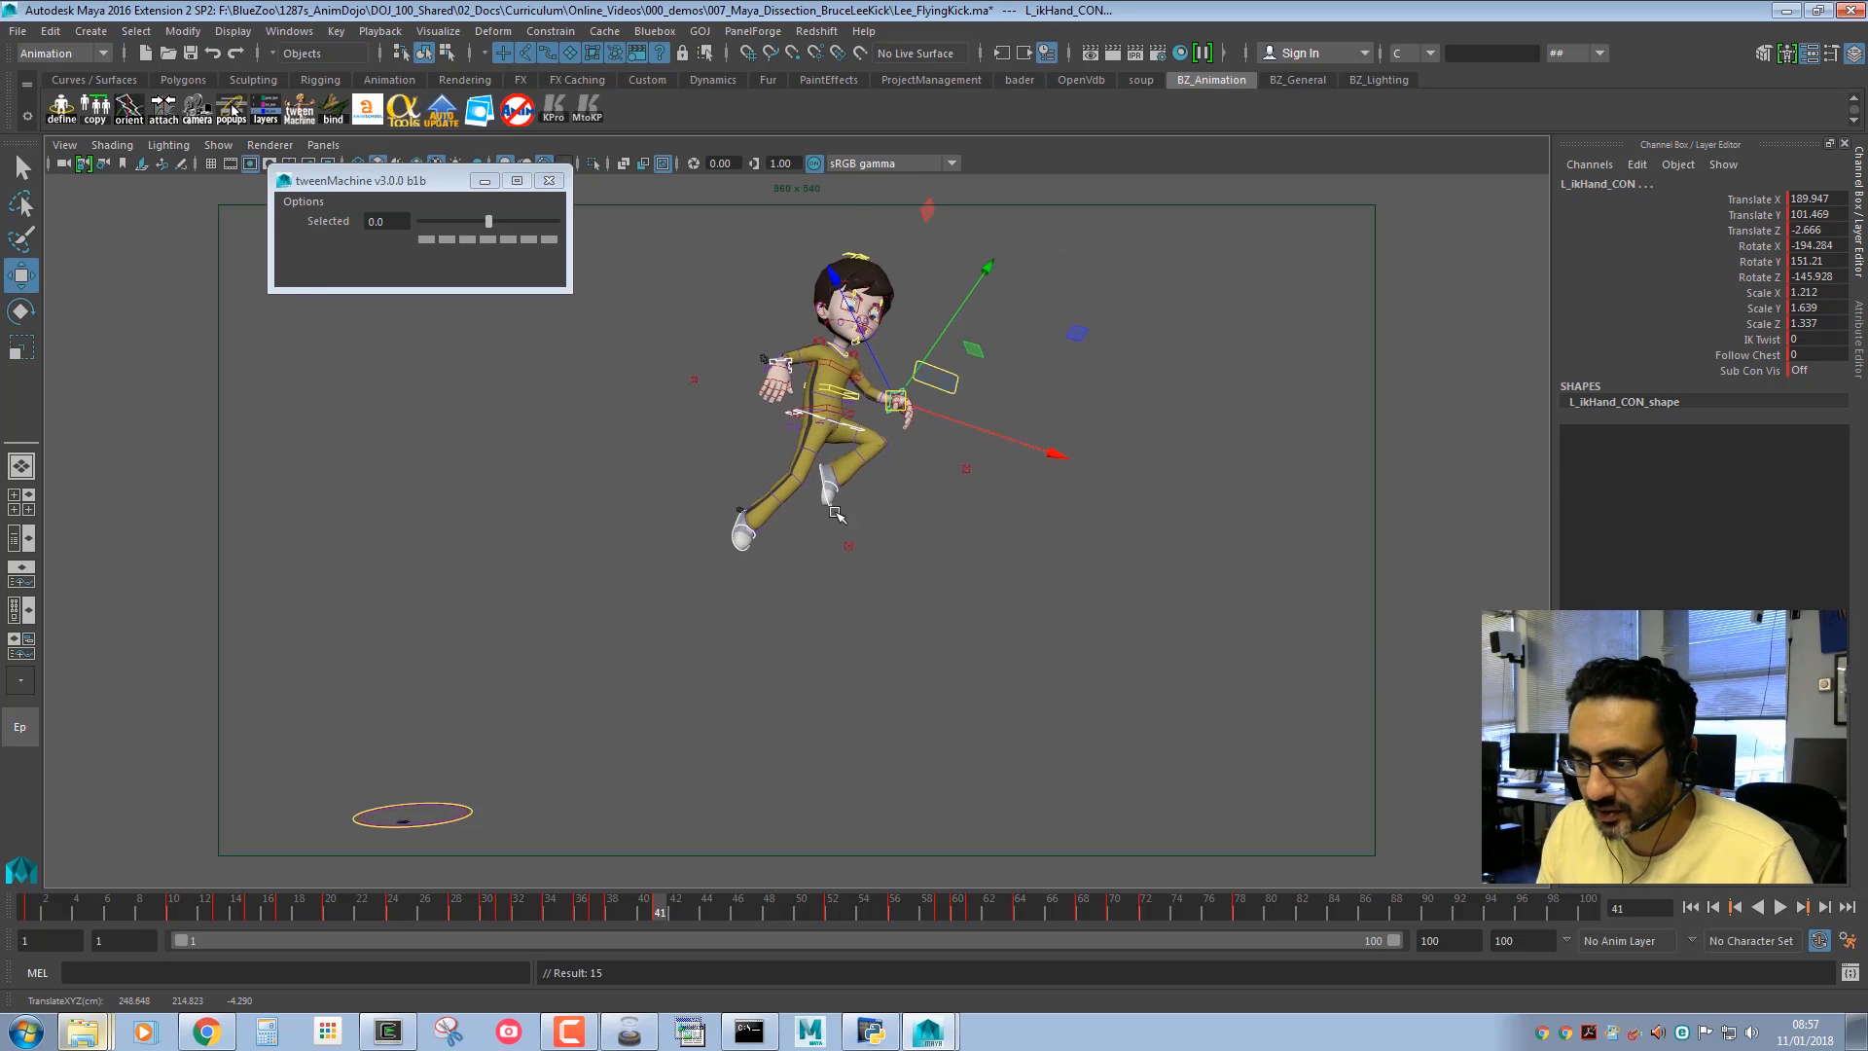
Switch to a layout with a perspective view beside the shot camera and Graph Editor, framing the character at the left ankle control.
{"action": "left_click", "coordinate": [828, 499]}
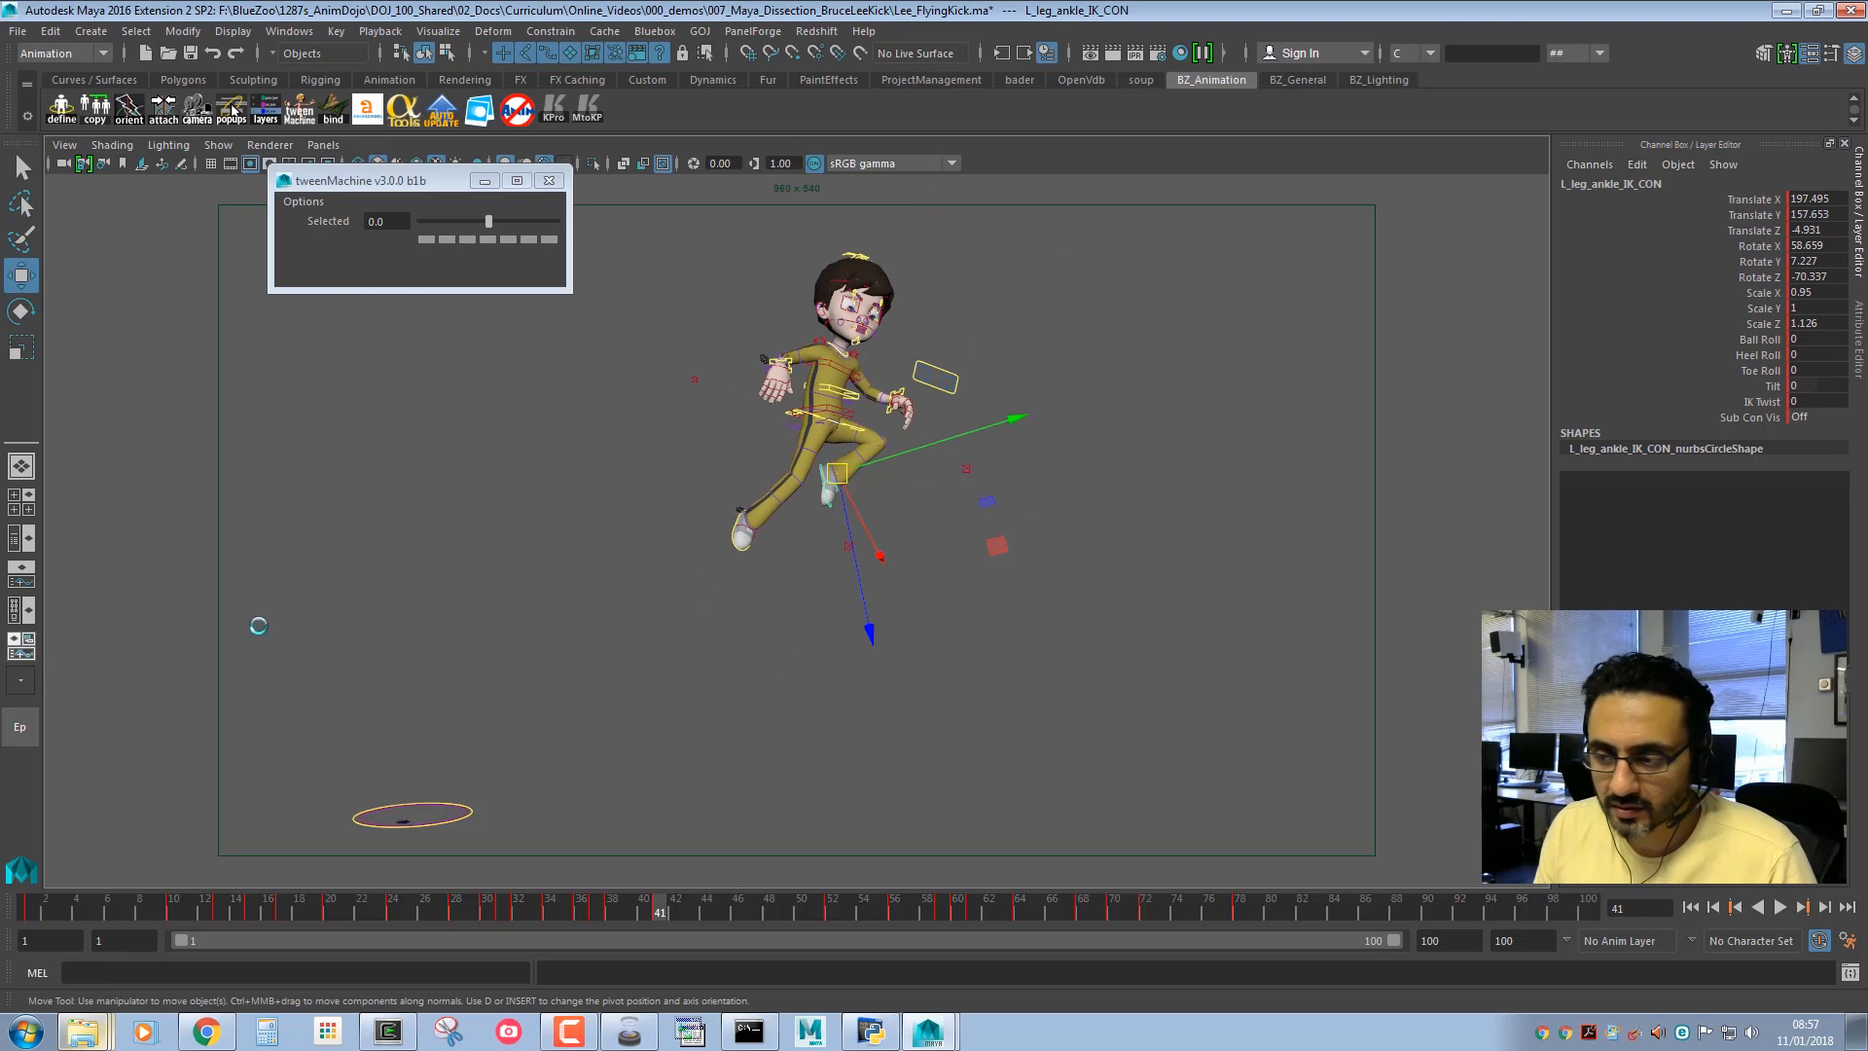
{"action": "left_click", "coordinate": [1178, 145]}
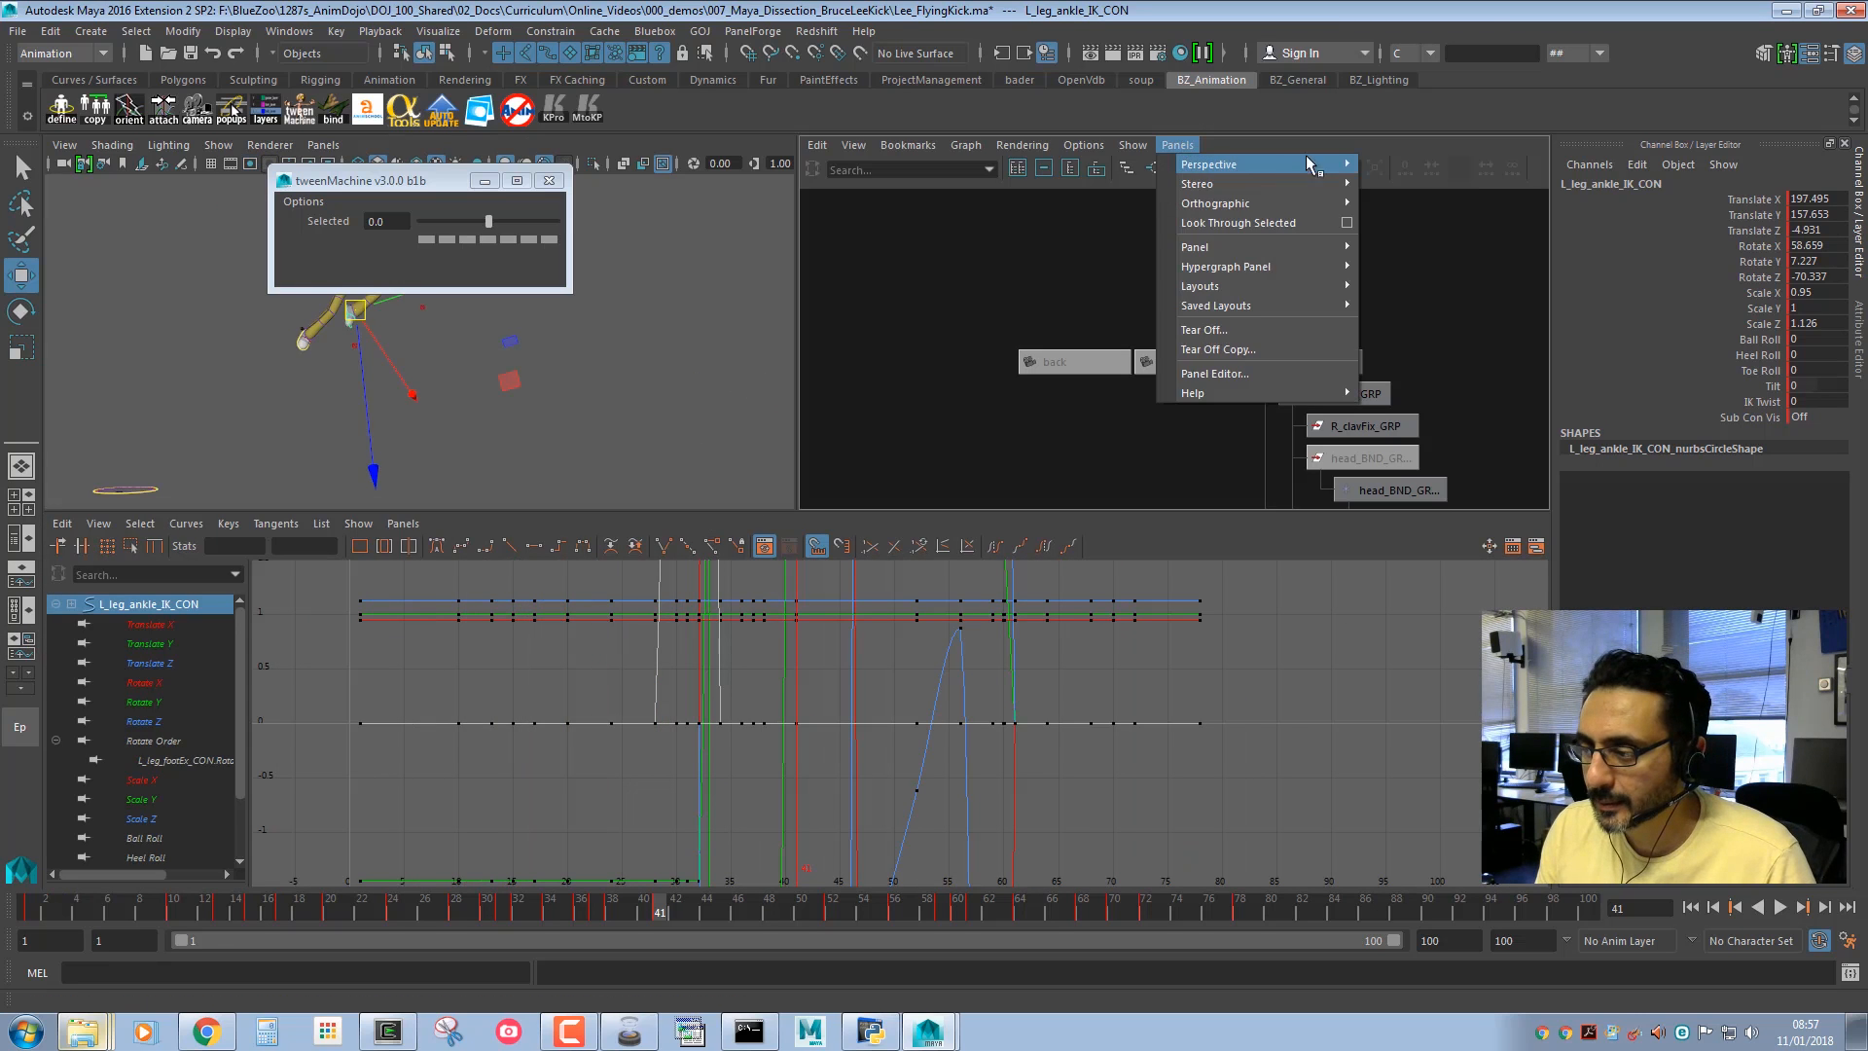
{"action": "mouse_move", "coordinate": [1309, 166]}
{"action": "left_click", "coordinate": [1415, 167]}
{"action": "key", "text": "f"}
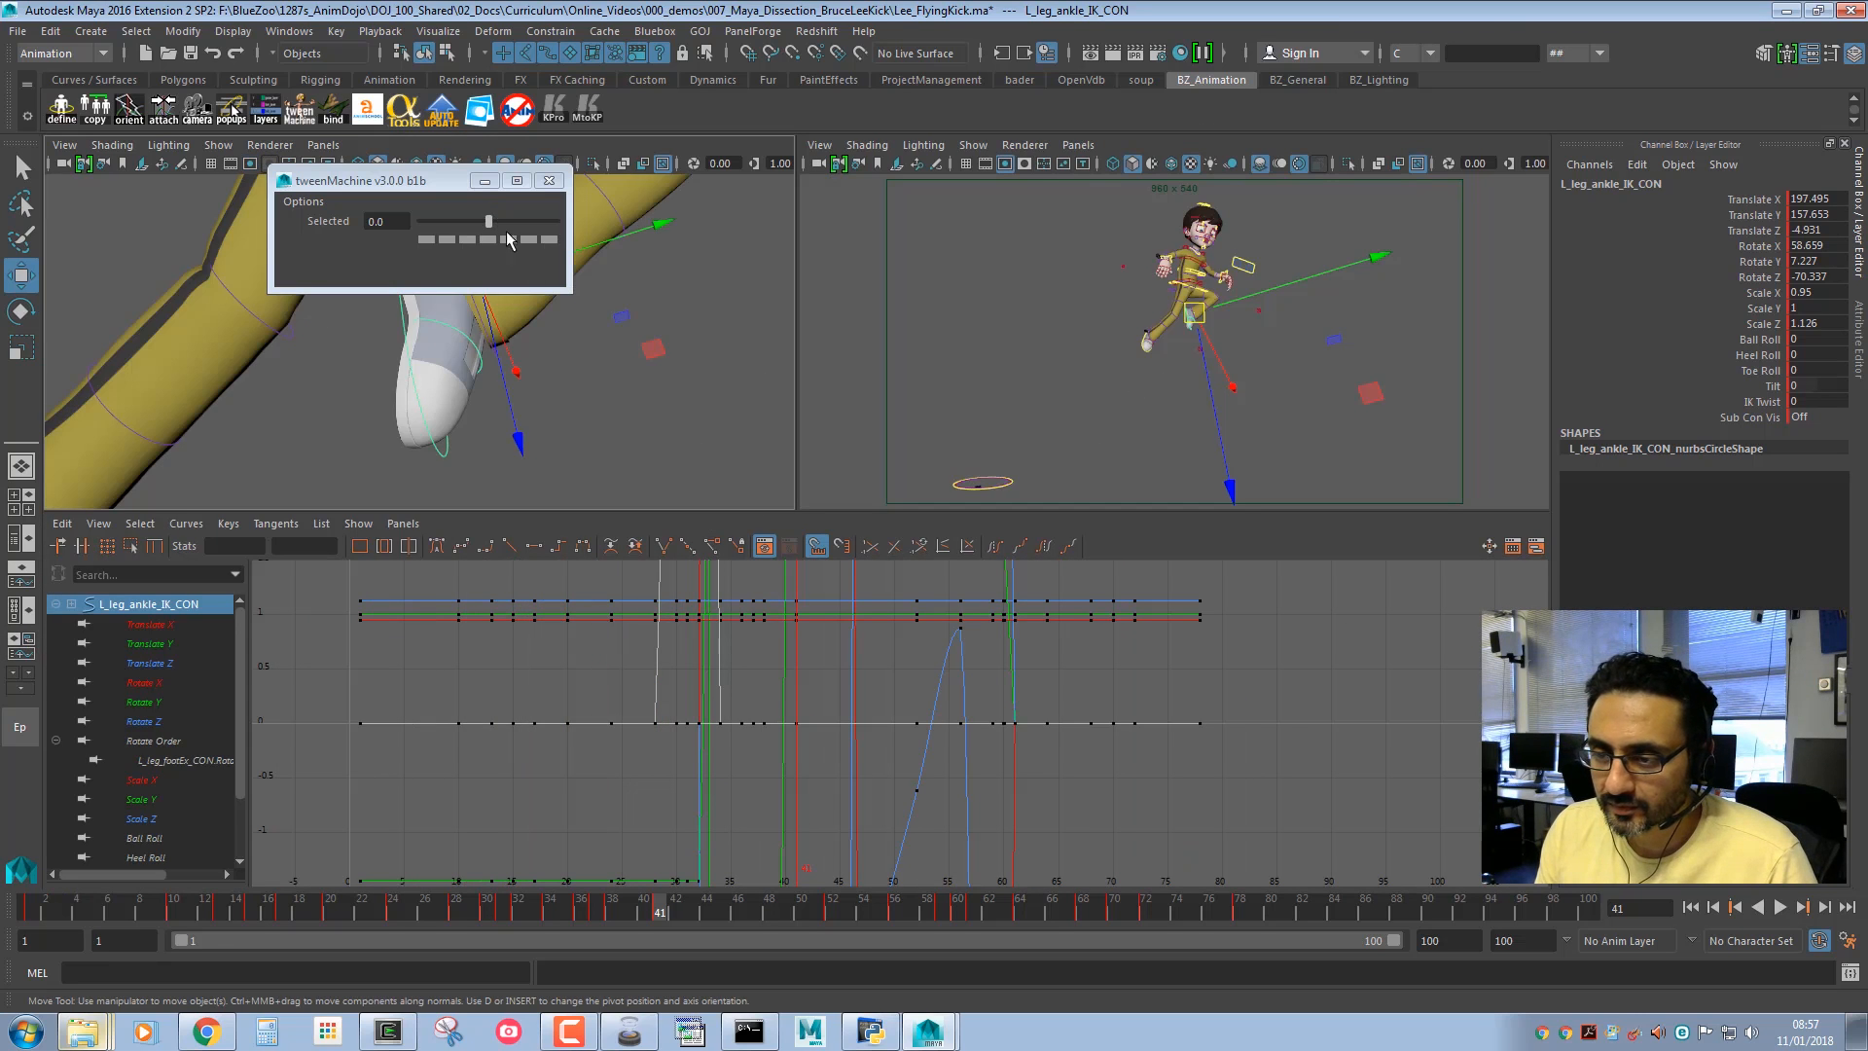
{"action": "scroll", "coordinate": [507, 234], "scroll_direction": "down", "scroll_amount": 4}
{"action": "left_click_drag", "start_coordinate": [425, 182], "coordinate": [654, 622]}
{"action": "scroll", "coordinate": [579, 330], "scroll_direction": "down", "scroll_amount": 5}
{"action": "middle_click_drag", "start_coordinate": [580, 331], "coordinate": [573, 390], "text": "alt"}
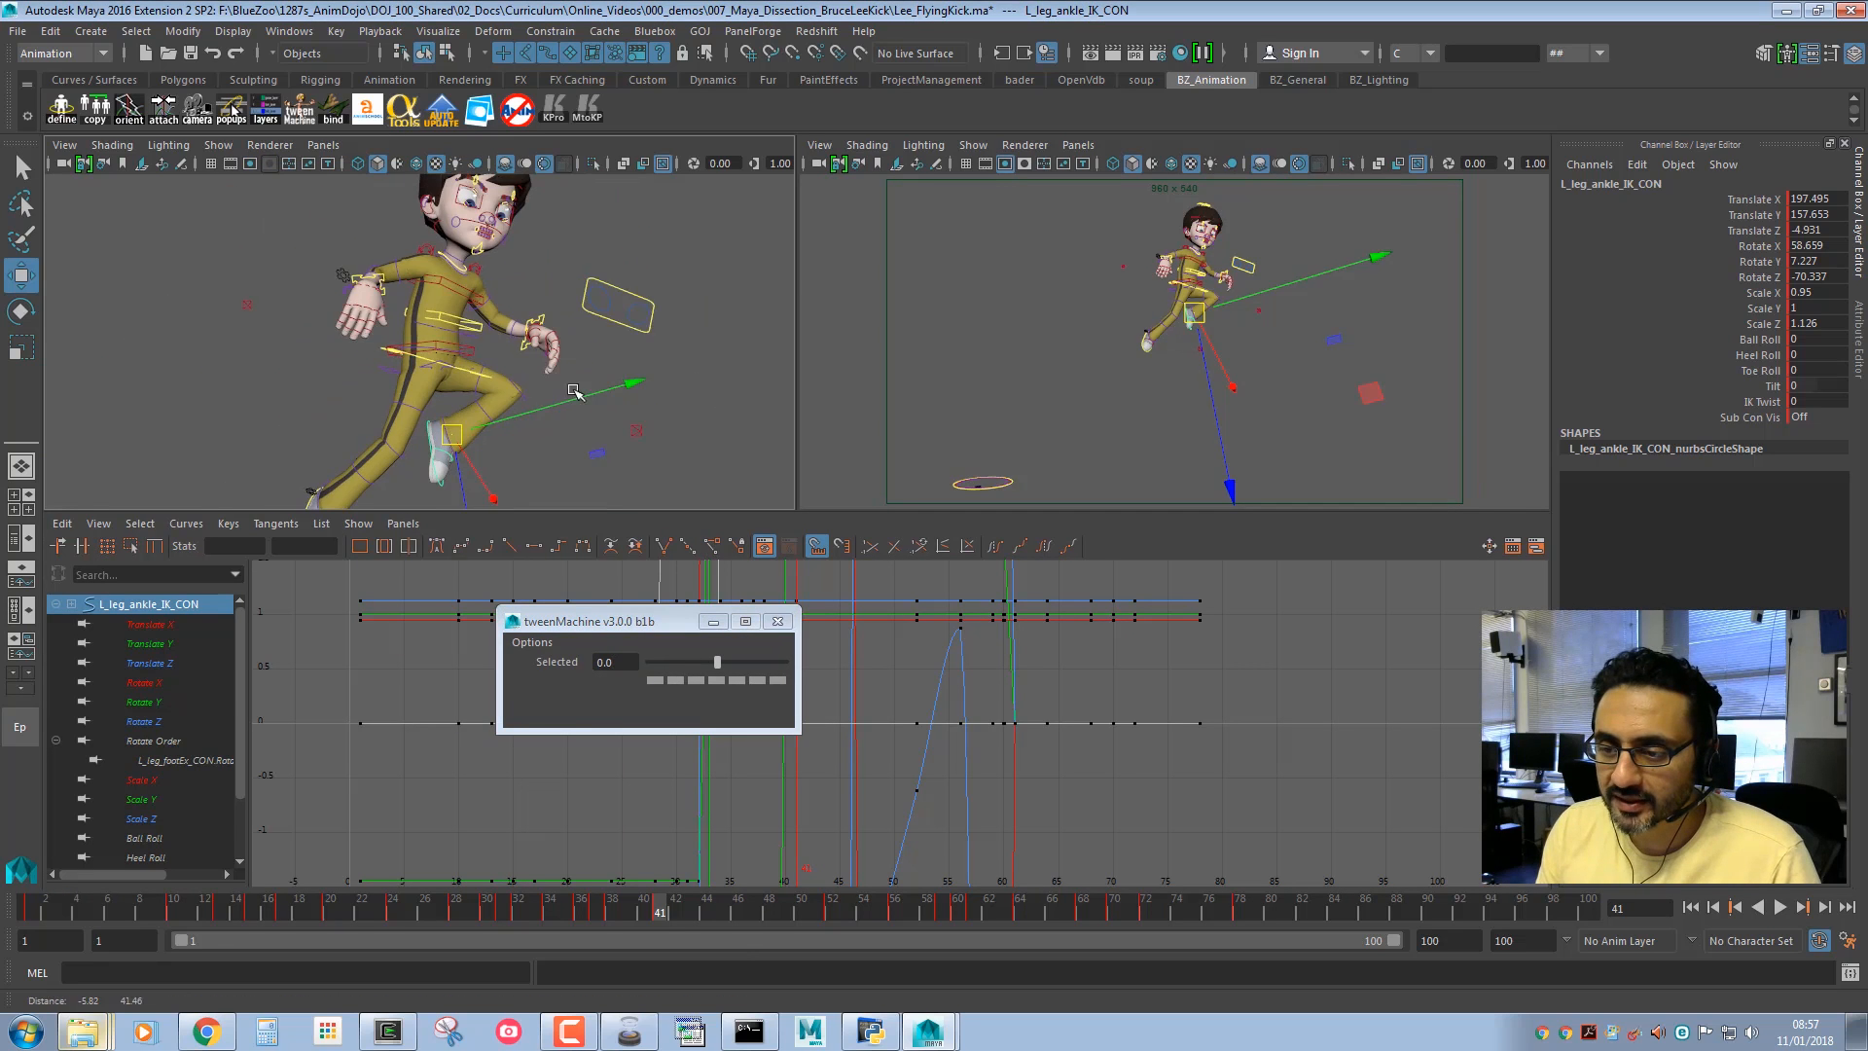
{"action": "left_click_drag", "start_coordinate": [573, 390], "coordinate": [532, 332], "text": "alt"}
{"action": "key", "text": "q"}
{"action": "middle_click_drag", "start_coordinate": [560, 384], "coordinate": [590, 338], "text": "alt"}
{"action": "left_click_drag", "start_coordinate": [590, 338], "coordinate": [604, 368], "text": "alt"}
{"action": "key", "text": "w"}
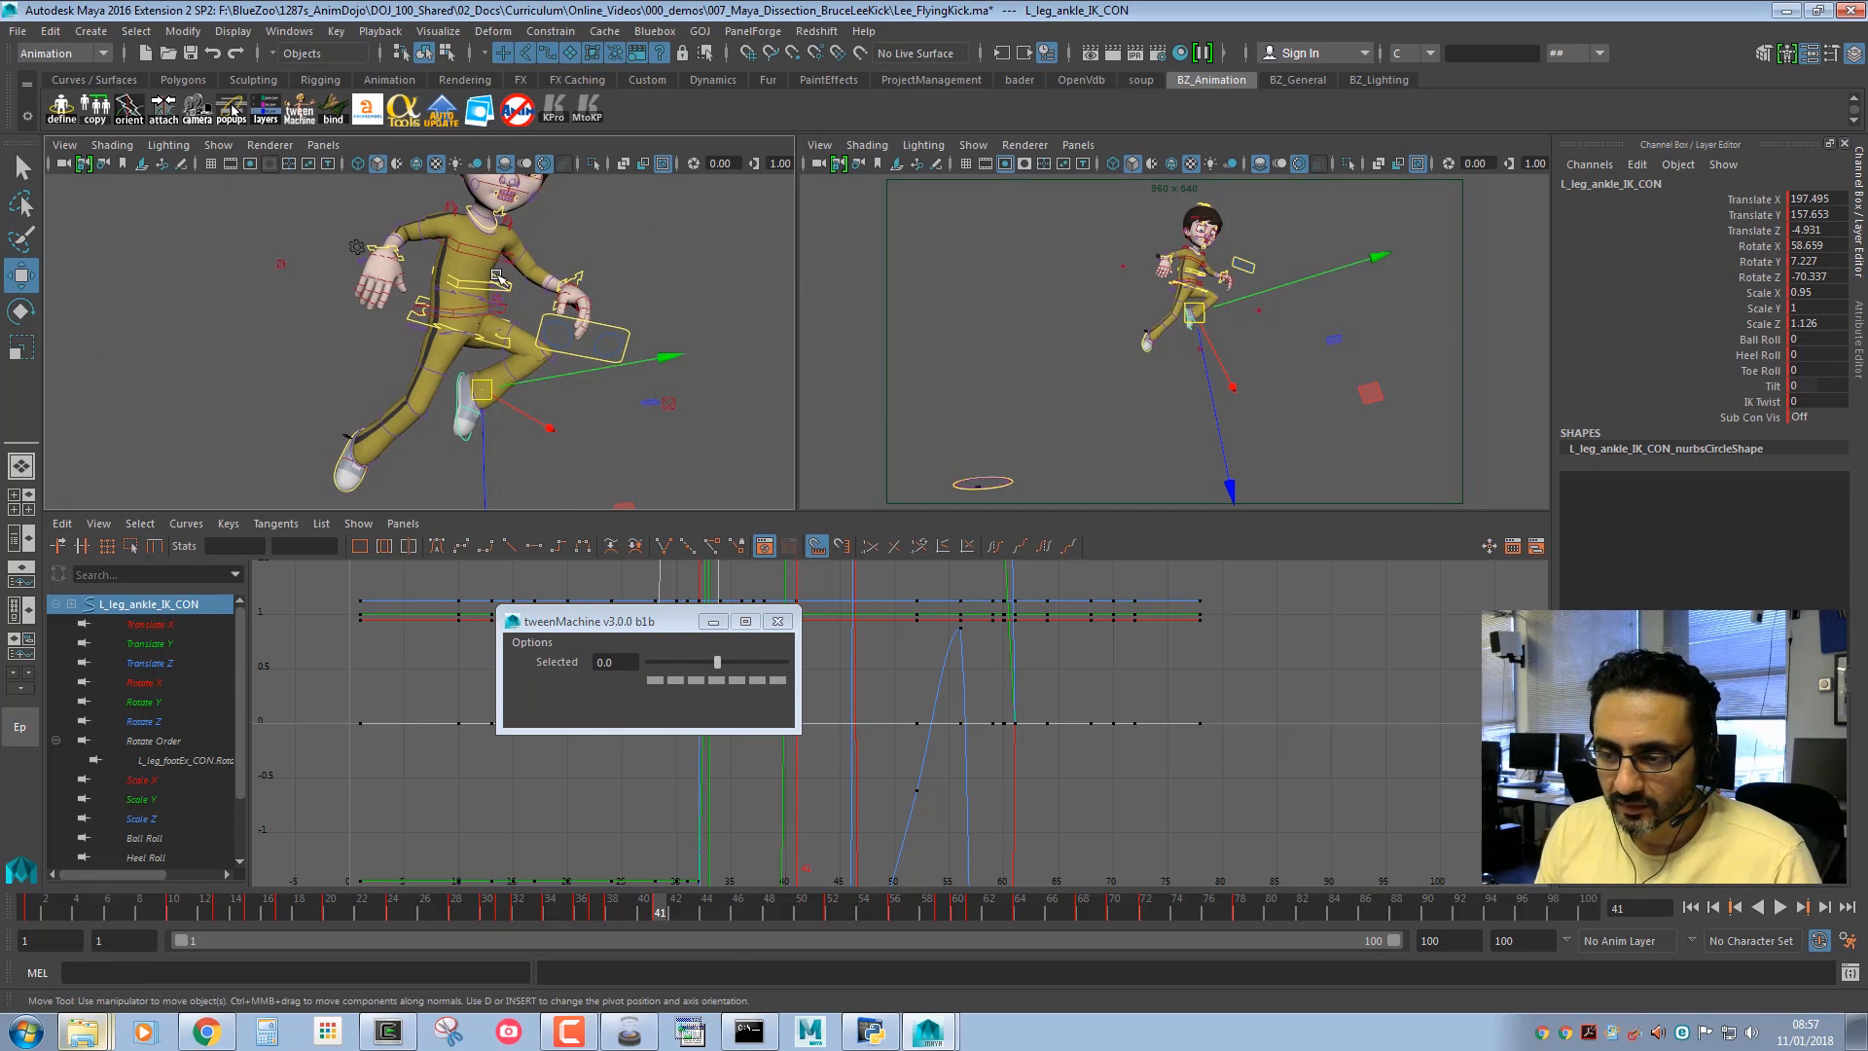
Select the left hand's finger controls at frame 41 and rotate them to curl the fingers into a fist.
{"action": "key", "text": "q"}
{"action": "right_click_drag", "start_coordinate": [619, 295], "coordinate": [764, 319], "text": "alt"}
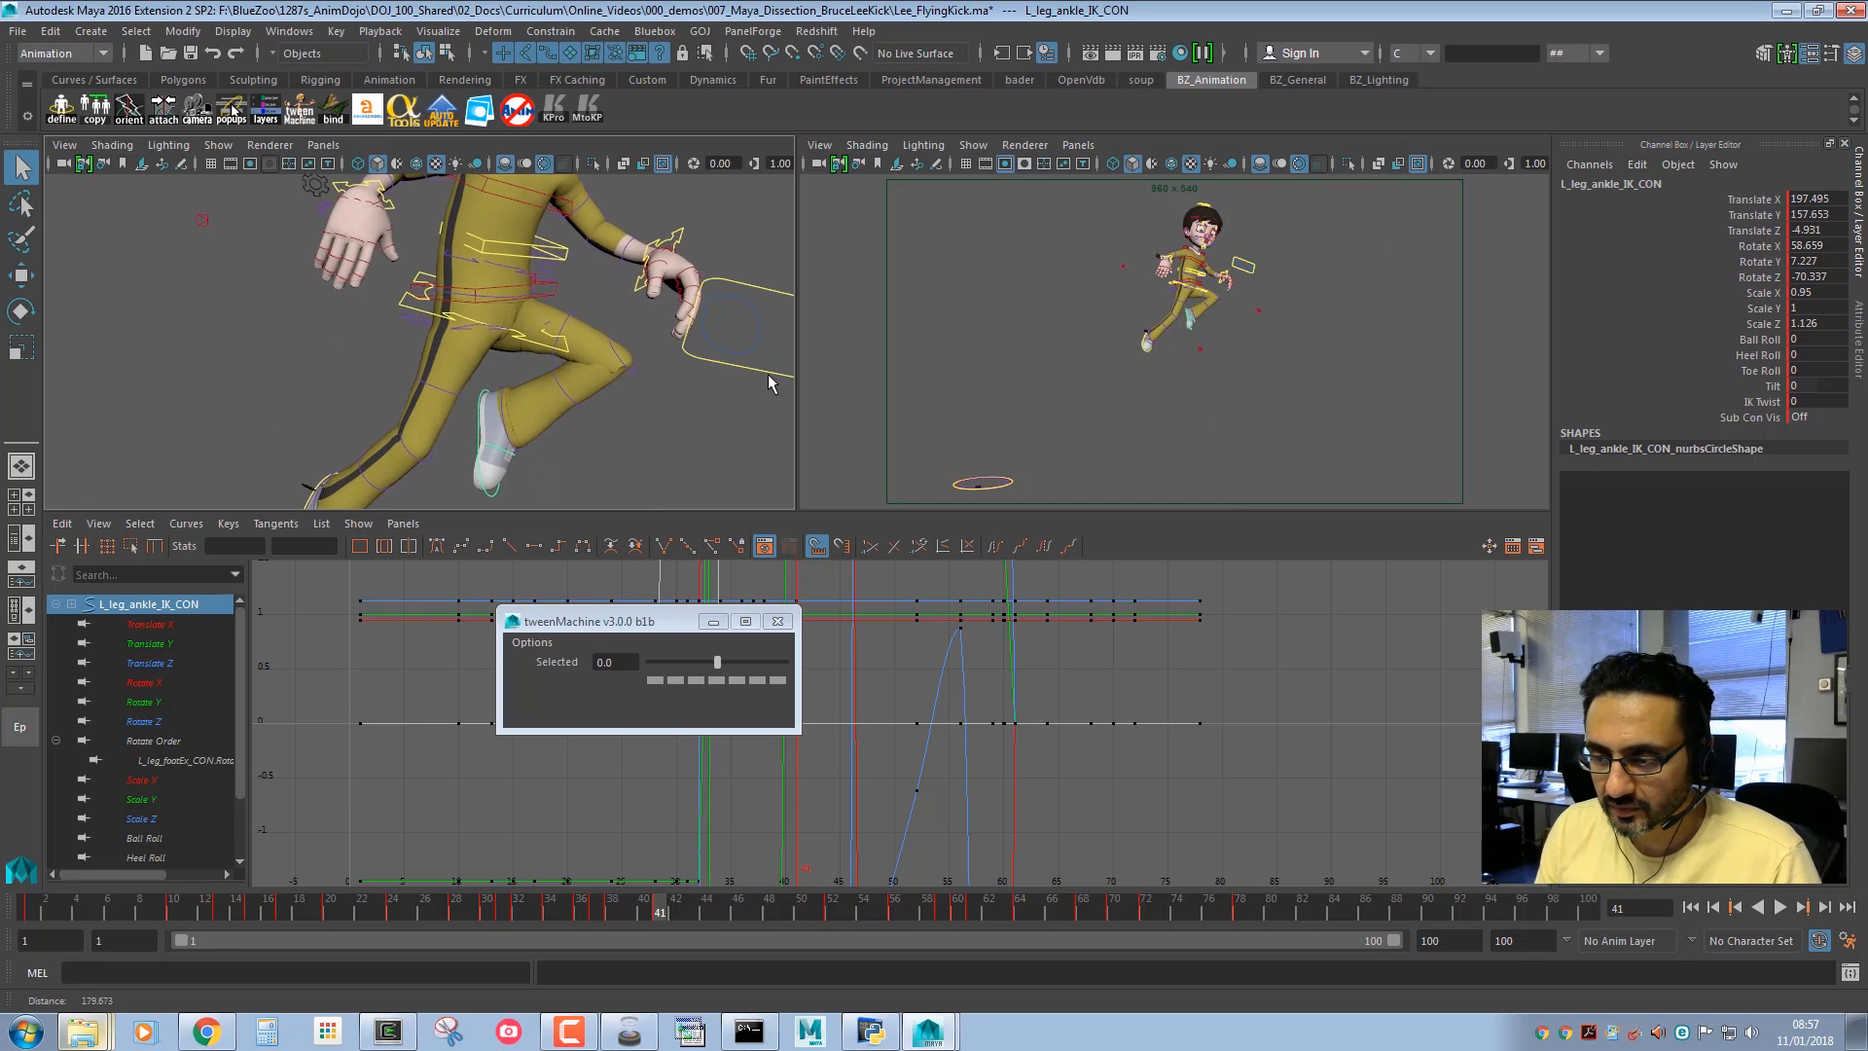
{"action": "middle_click_drag", "start_coordinate": [764, 319], "coordinate": [713, 341], "text": "alt"}
{"action": "left_click", "coordinate": [566, 363]}
{"action": "key", "text": "w"}
{"action": "left_click_drag", "start_coordinate": [566, 363], "coordinate": [447, 400], "text": "alt"}
{"action": "key", "text": "q"}
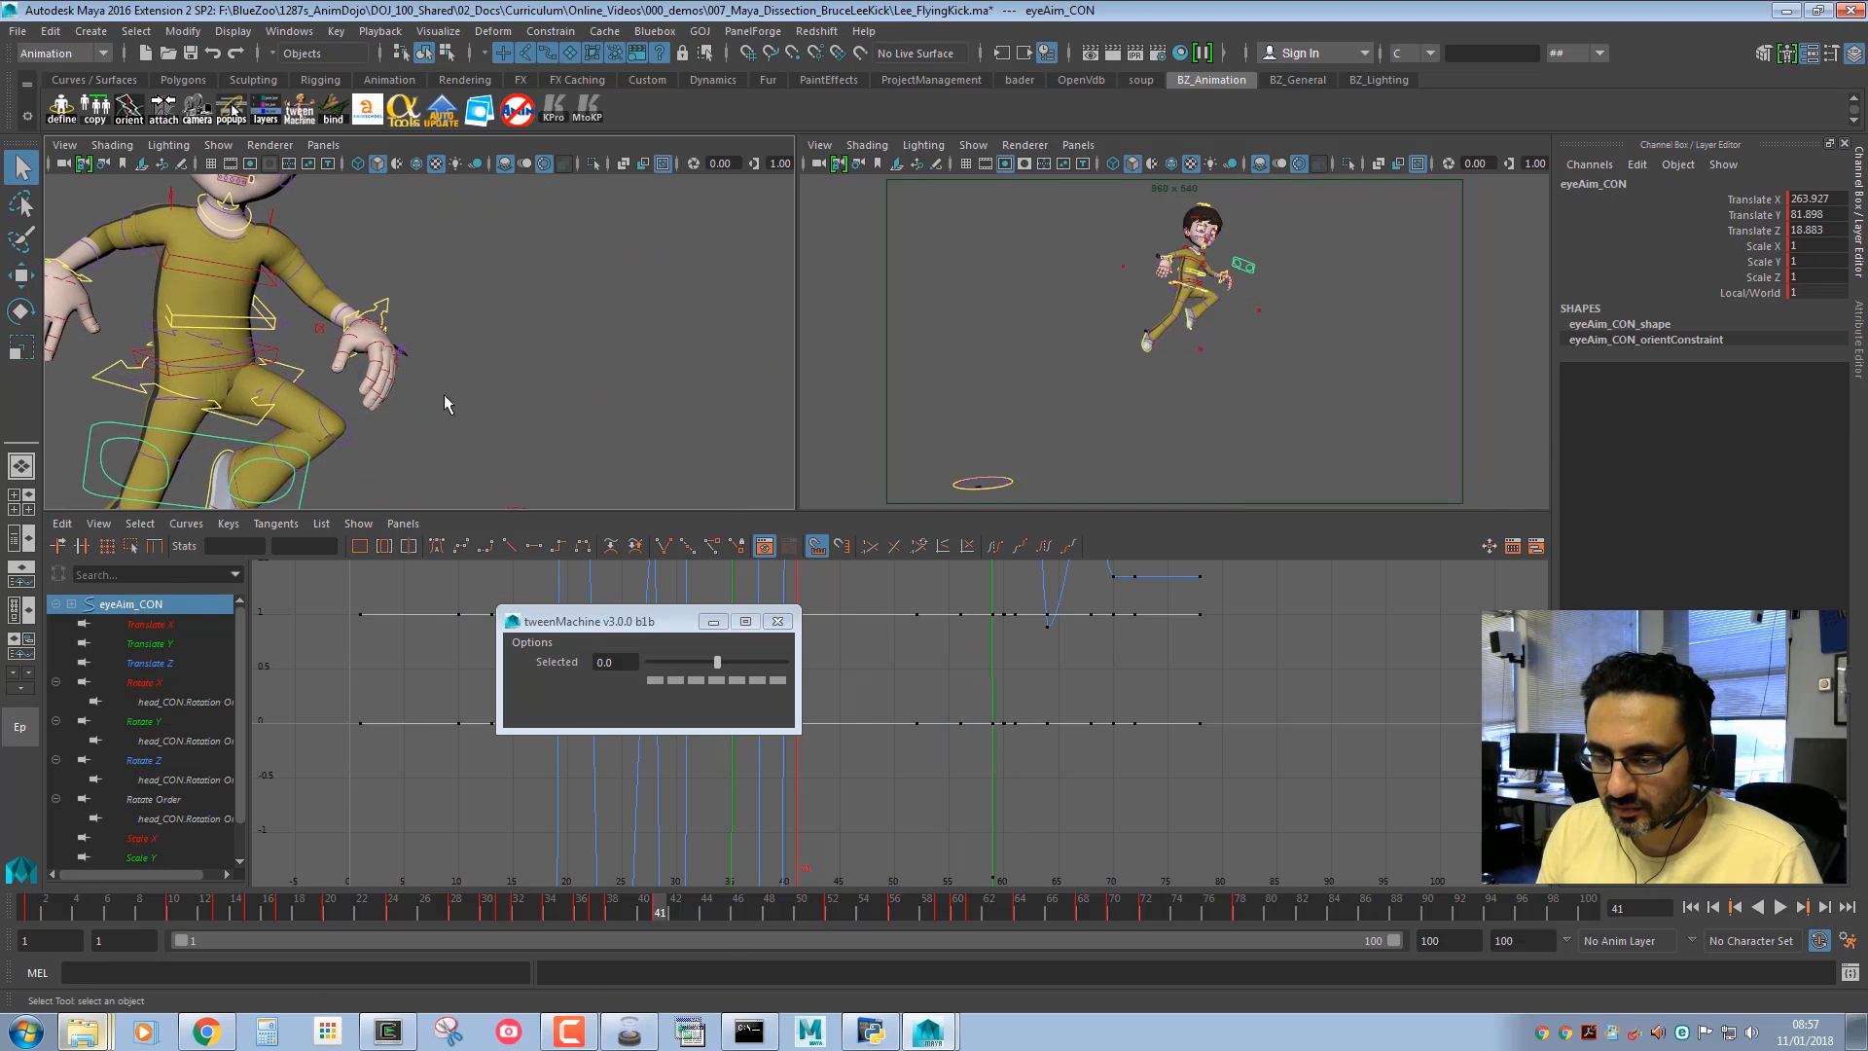
{"action": "right_click_drag", "start_coordinate": [446, 399], "coordinate": [505, 429], "text": "alt"}
{"action": "left_click_drag", "start_coordinate": [505, 429], "coordinate": [590, 453], "text": "alt"}
{"action": "key", "text": "e"}
{"action": "left_click_drag", "start_coordinate": [508, 352], "coordinate": [387, 311]}
{"action": "key", "text": "e"}
{"action": "left_click", "coordinate": [467, 339]}
{"action": "left_click_drag", "start_coordinate": [510, 362], "coordinate": [390, 480]}
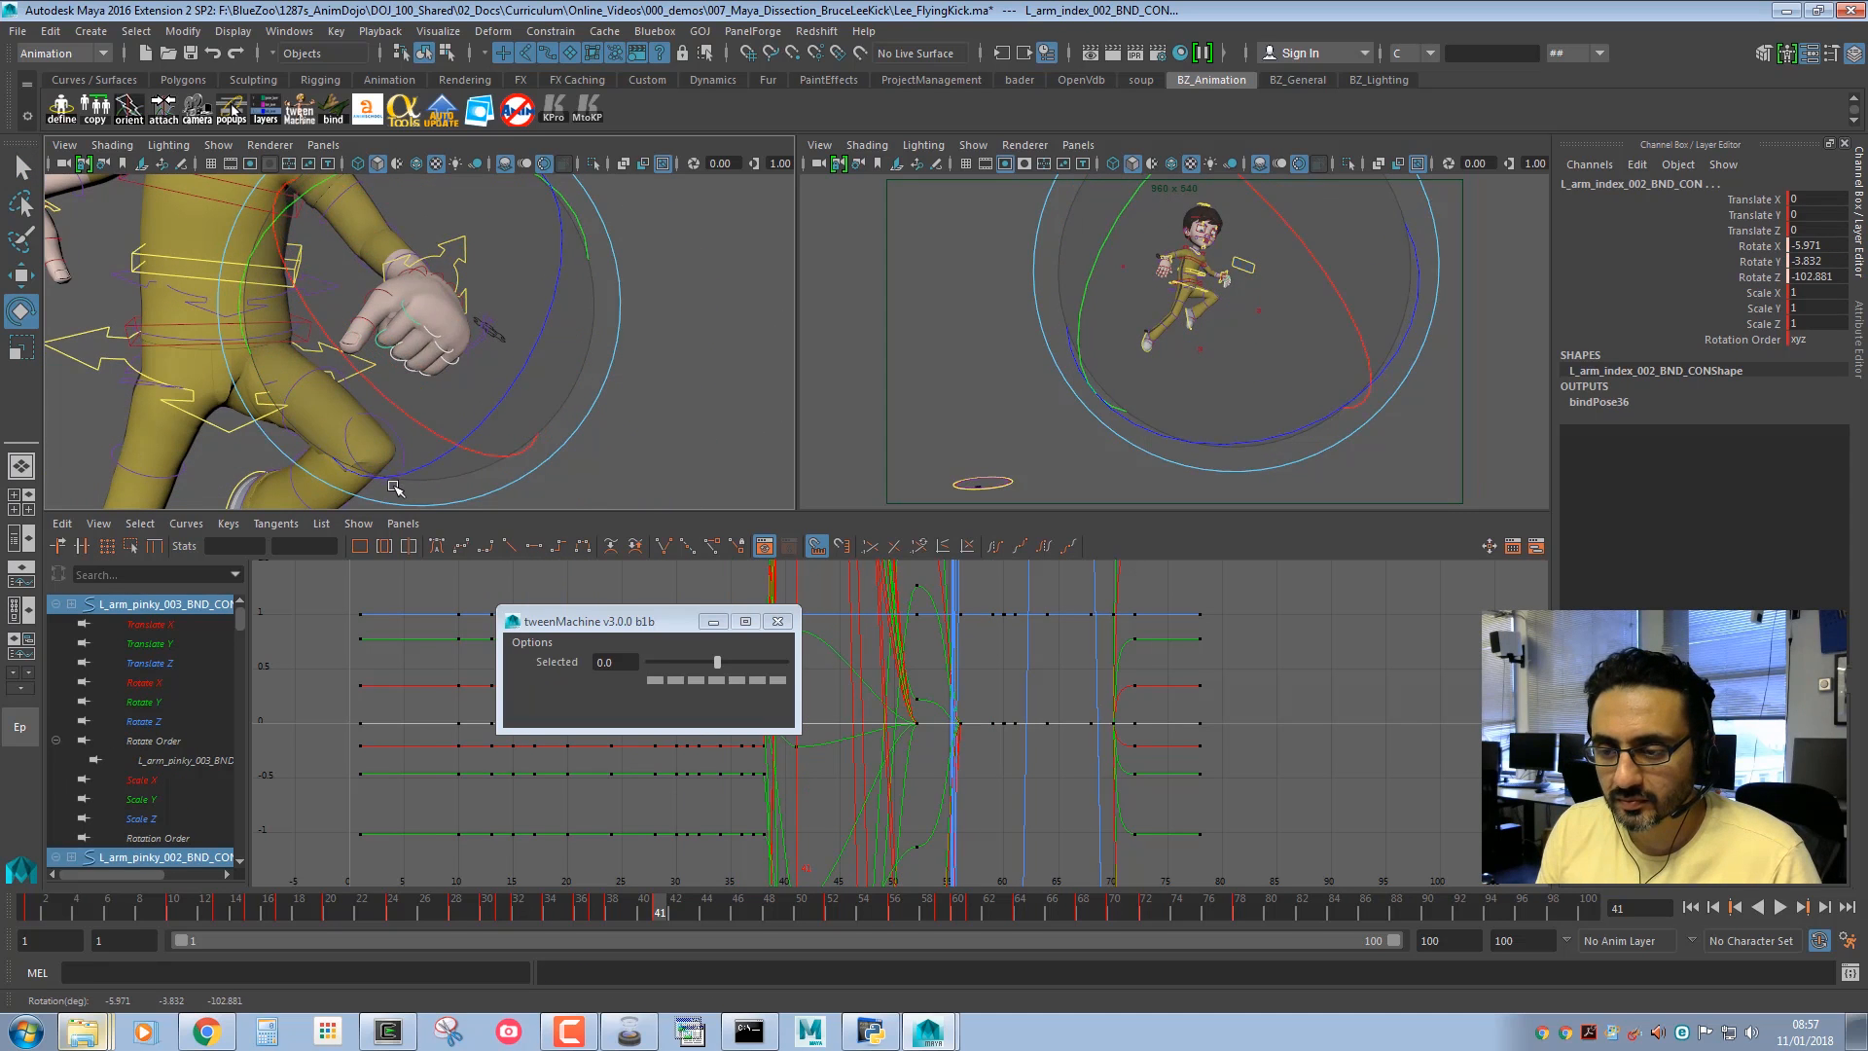
Rotate the left thumb controls to fold the thumb in against the fist.
{"action": "key", "text": "q"}
{"action": "left_click", "coordinate": [392, 299]}
{"action": "left_click", "coordinate": [374, 331], "text": "shift"}
{"action": "key", "text": "e"}
{"action": "left_click_drag", "start_coordinate": [400, 364], "coordinate": [375, 426], "text": "alt"}
{"action": "key", "text": "q"}
Select the right hand's finger controls and rotate them to curl the fingers into a fist.
{"action": "left_click_drag", "start_coordinate": [487, 353], "coordinate": [432, 389], "text": "alt"}
{"action": "left_click_drag", "start_coordinate": [358, 328], "coordinate": [357, 324]}
{"action": "left_click_drag", "start_coordinate": [357, 324], "coordinate": [447, 465], "text": "alt"}
{"action": "left_click", "coordinate": [417, 362], "text": "shift"}
{"action": "key", "text": "e"}
{"action": "left_click_drag", "start_coordinate": [387, 391], "coordinate": [358, 370]}
{"action": "key", "text": "q"}
Rotate the right thumb controls to fold the thumb against the closed right hand.
{"action": "left_click_drag", "start_coordinate": [571, 334], "coordinate": [438, 324], "text": "alt"}
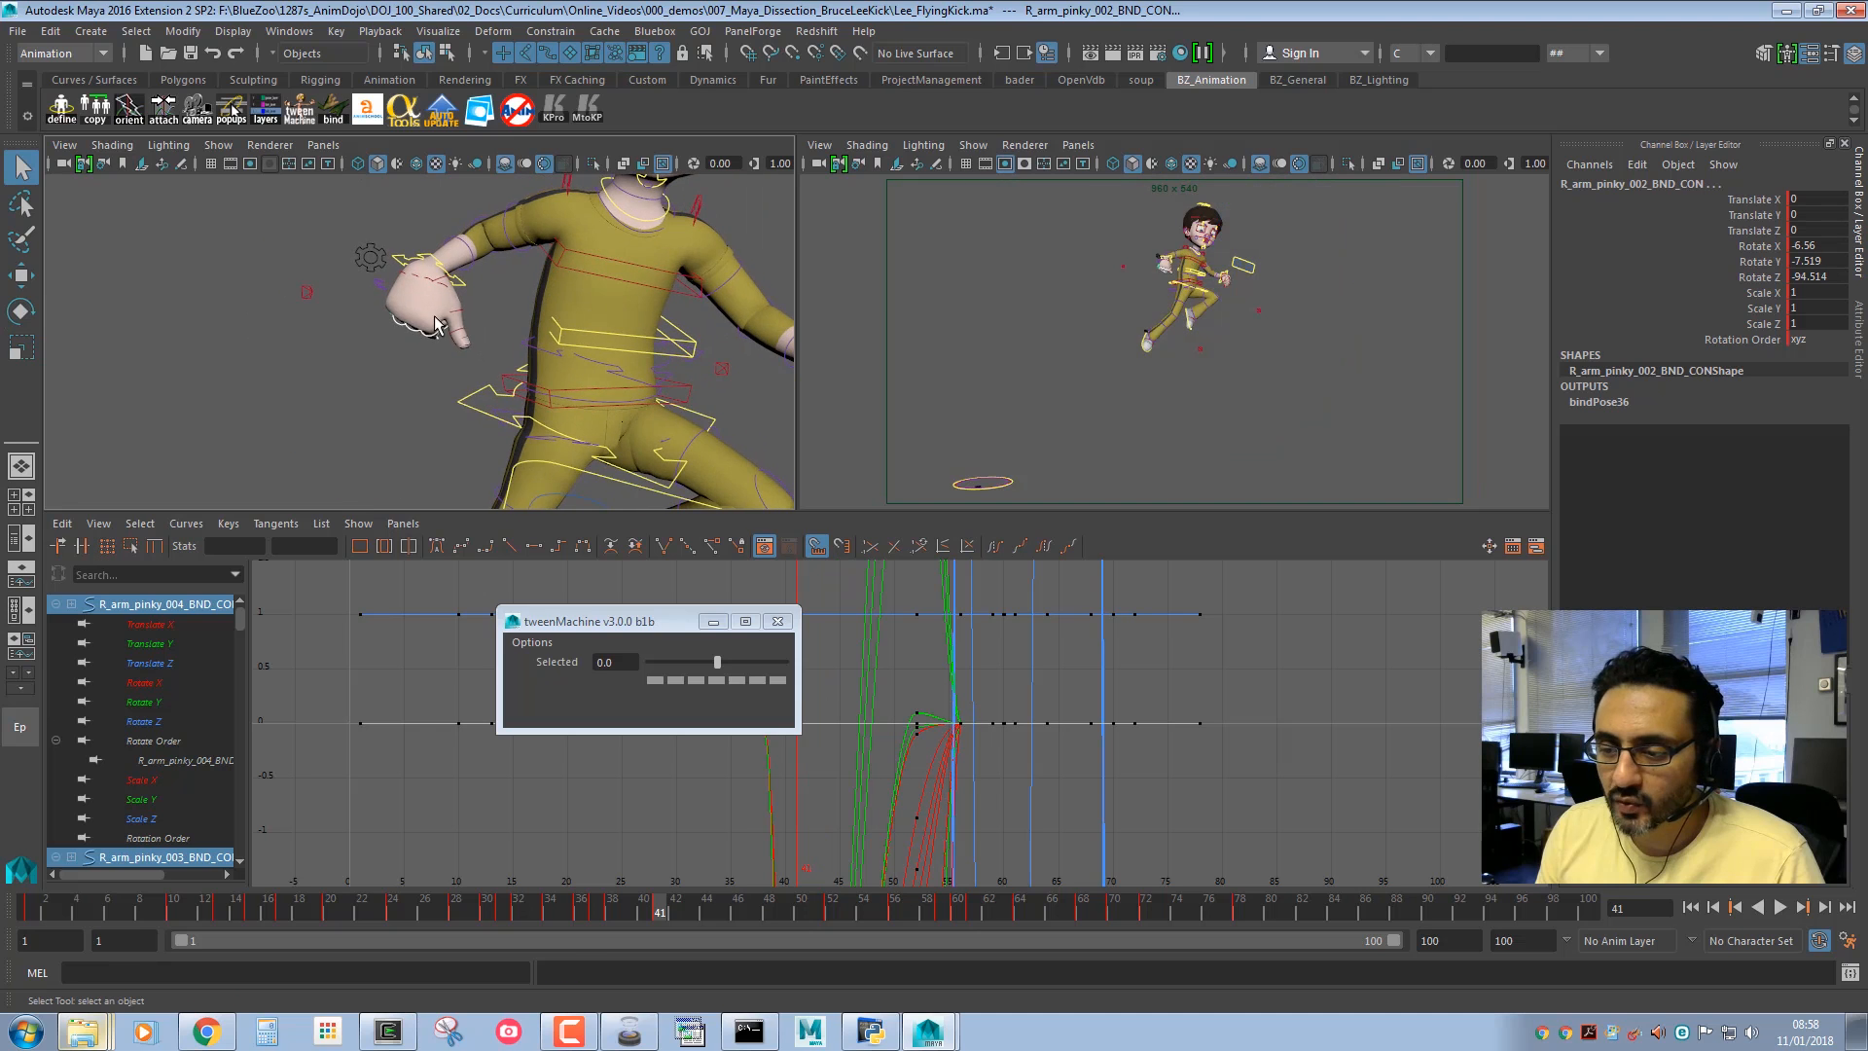
{"action": "left_click", "coordinate": [460, 311]}
{"action": "left_click", "coordinate": [465, 331], "text": "shift"}
{"action": "key", "text": "e"}
{"action": "left_click_drag", "start_coordinate": [533, 255], "coordinate": [601, 397]}
Move and rotate the right hand control to bring the fist across the front of the chest.
{"action": "key", "text": "q"}
{"action": "left_click", "coordinate": [460, 283]}
{"action": "key", "text": "w"}
{"action": "middle_click_drag", "start_coordinate": [344, 364], "coordinate": [505, 391]}
{"action": "key", "text": "e"}
{"action": "left_click_drag", "start_coordinate": [657, 294], "coordinate": [596, 403]}
{"action": "key", "text": "w"}
{"action": "key", "text": "e"}
{"action": "key", "text": "w"}
{"action": "middle_click_drag", "start_coordinate": [596, 402], "coordinate": [631, 378]}
{"action": "key", "text": "e"}
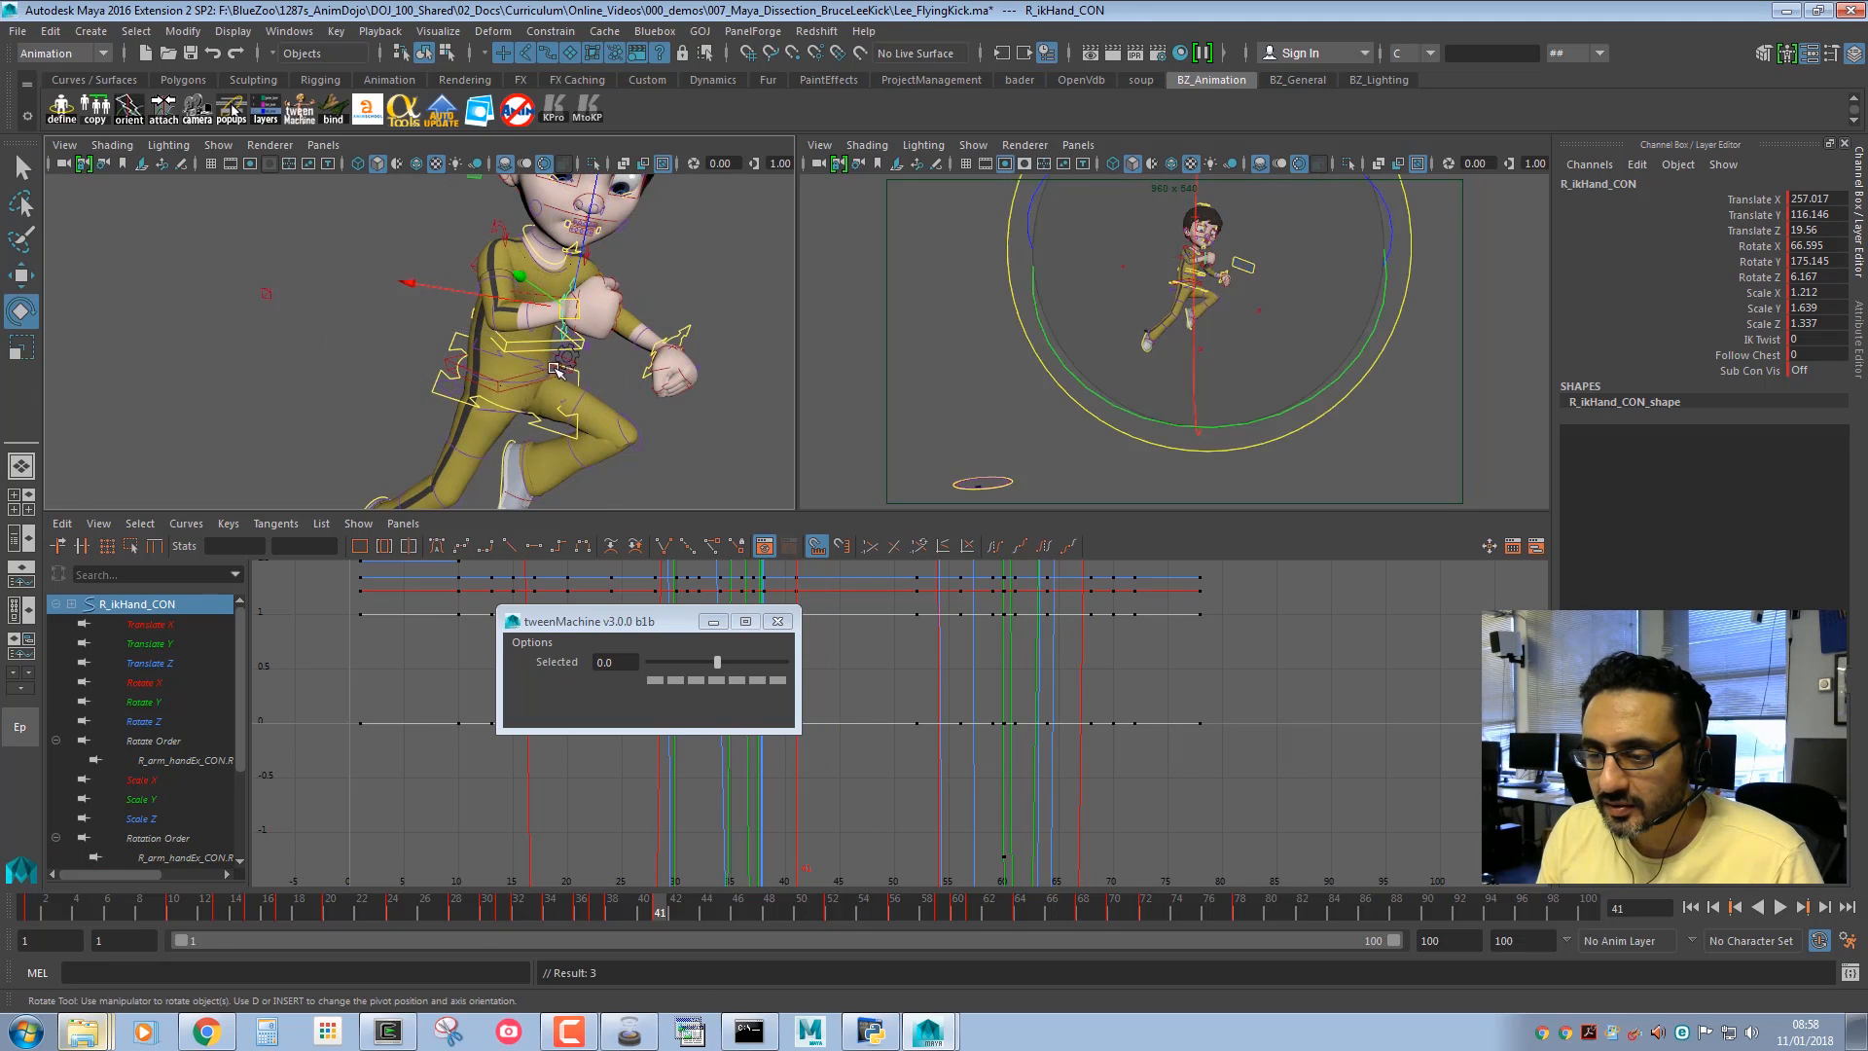
{"action": "left_click_drag", "start_coordinate": [630, 375], "coordinate": [609, 370]}
Reposition the right elbow control to adjust how the right arm bends across the chest.
{"action": "key", "text": "q"}
{"action": "left_click", "coordinate": [260, 290]}
{"action": "key", "text": "w"}
{"action": "left_click_drag", "start_coordinate": [418, 370], "coordinate": [595, 426], "text": "alt"}
{"action": "middle_click_drag", "start_coordinate": [595, 426], "coordinate": [696, 396]}
Move and rotate the left hand control to bring the left fist in front of the chest beside the right one.
{"action": "key", "text": "q"}
{"action": "left_click_drag", "start_coordinate": [707, 401], "coordinate": [538, 340], "text": "alt"}
{"action": "left_click", "coordinate": [659, 309]}
{"action": "key", "text": "e"}
{"action": "left_click_drag", "start_coordinate": [654, 321], "coordinate": [510, 355], "text": "alt"}
{"action": "left_click_drag", "start_coordinate": [510, 365], "coordinate": [477, 384]}
{"action": "key", "text": "w"}
{"action": "middle_click_drag", "start_coordinate": [463, 394], "coordinate": [357, 357]}
{"action": "key", "text": "e"}
{"action": "left_click_drag", "start_coordinate": [369, 360], "coordinate": [403, 368]}
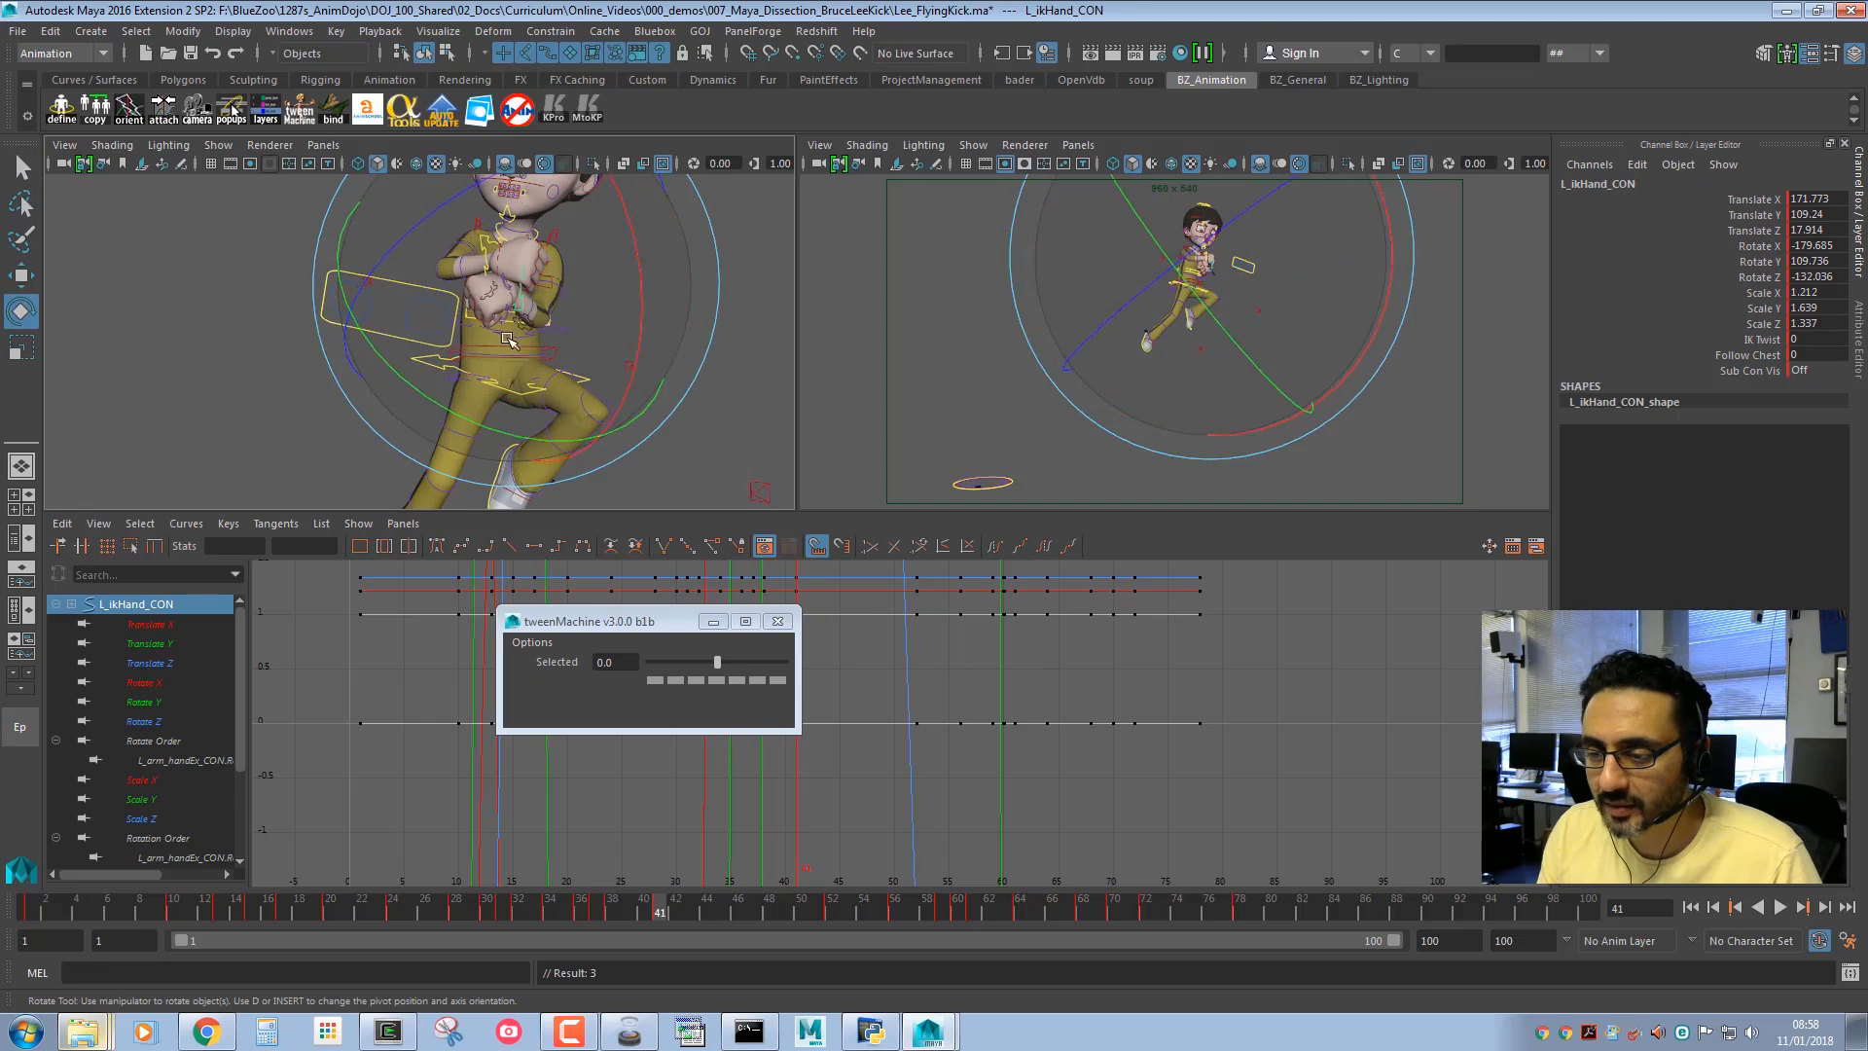
Reposition the left elbow control and re-angle the left hand so the two arms cross at the chest.
{"action": "key", "text": "q"}
{"action": "left_click", "coordinate": [630, 366]}
{"action": "key", "text": "w"}
{"action": "left_click_drag", "start_coordinate": [623, 384], "coordinate": [116, 389], "text": "alt"}
{"action": "middle_click_drag", "start_coordinate": [681, 432], "coordinate": [426, 374]}
{"action": "key", "text": "q"}
{"action": "left_click_drag", "start_coordinate": [434, 374], "coordinate": [461, 312], "text": "alt"}
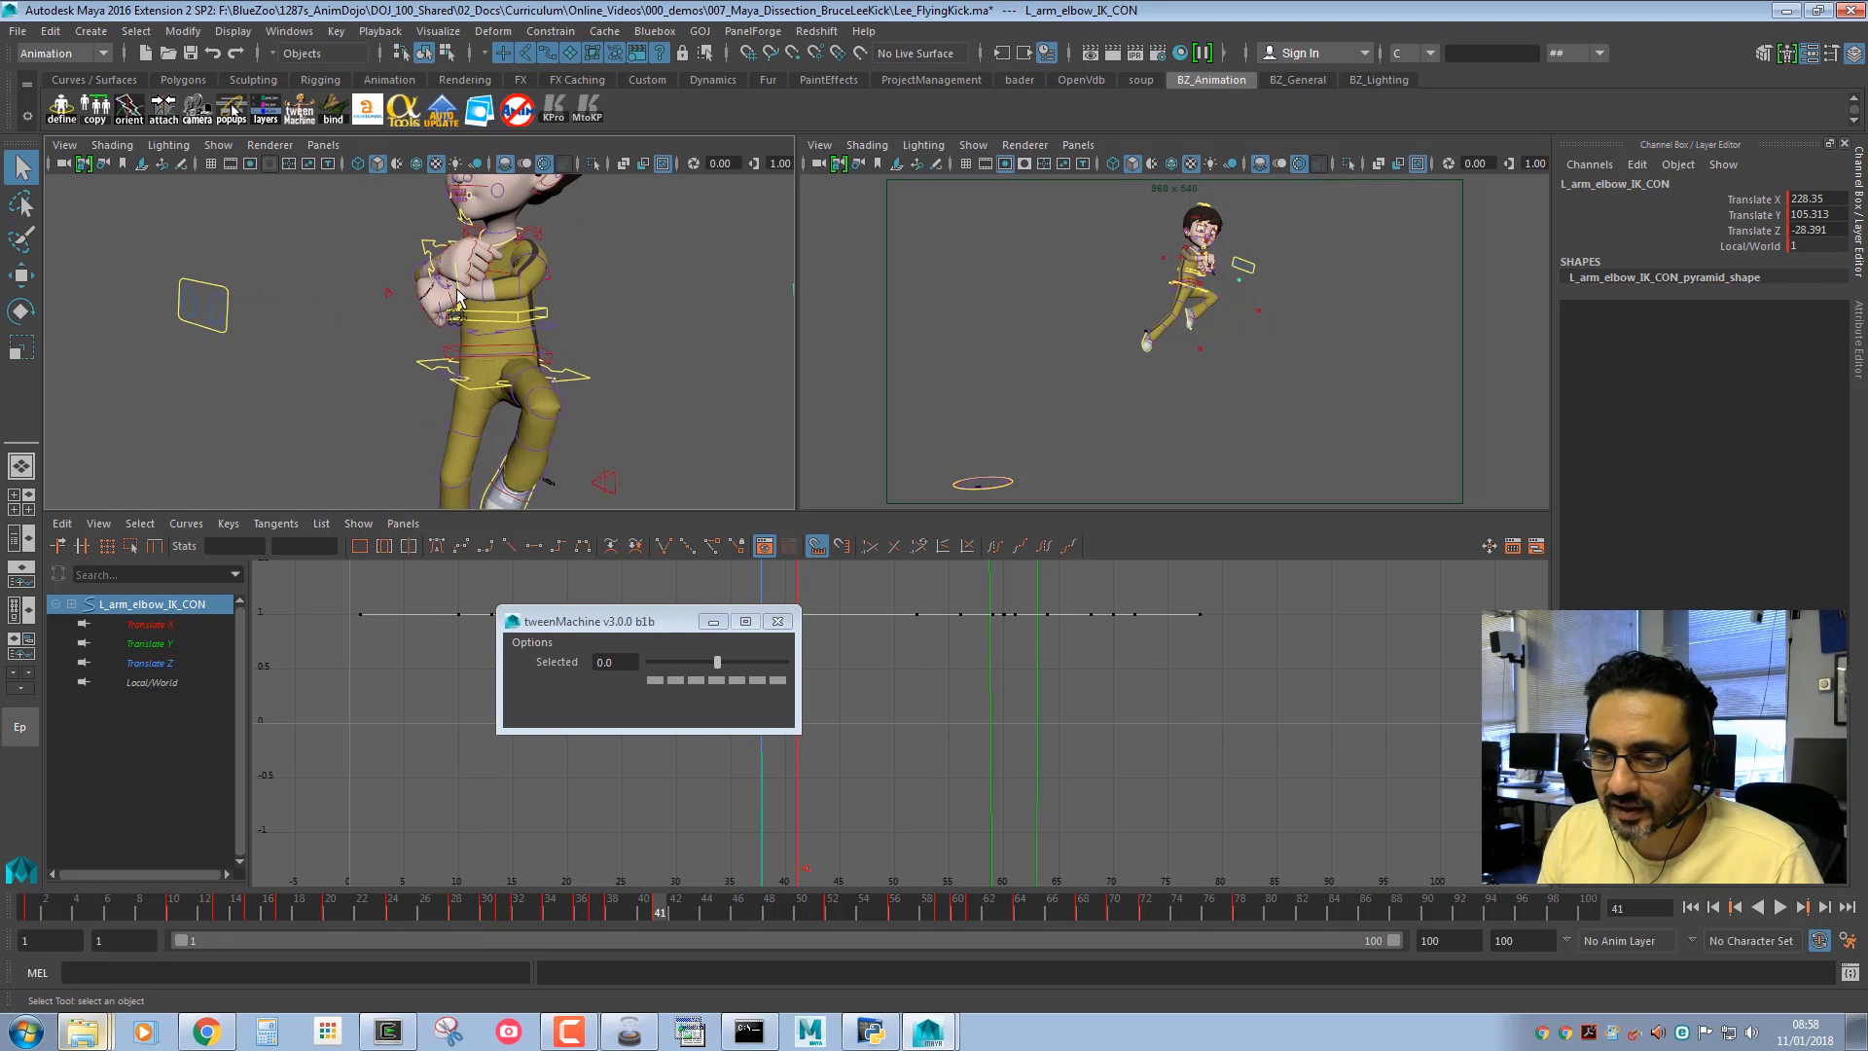
{"action": "left_click", "coordinate": [458, 296]}
{"action": "key", "text": "e"}
Enlarge the camera view on the character, then rotate the right clavicle control and raise it slightly.
{"action": "key", "text": "space"}
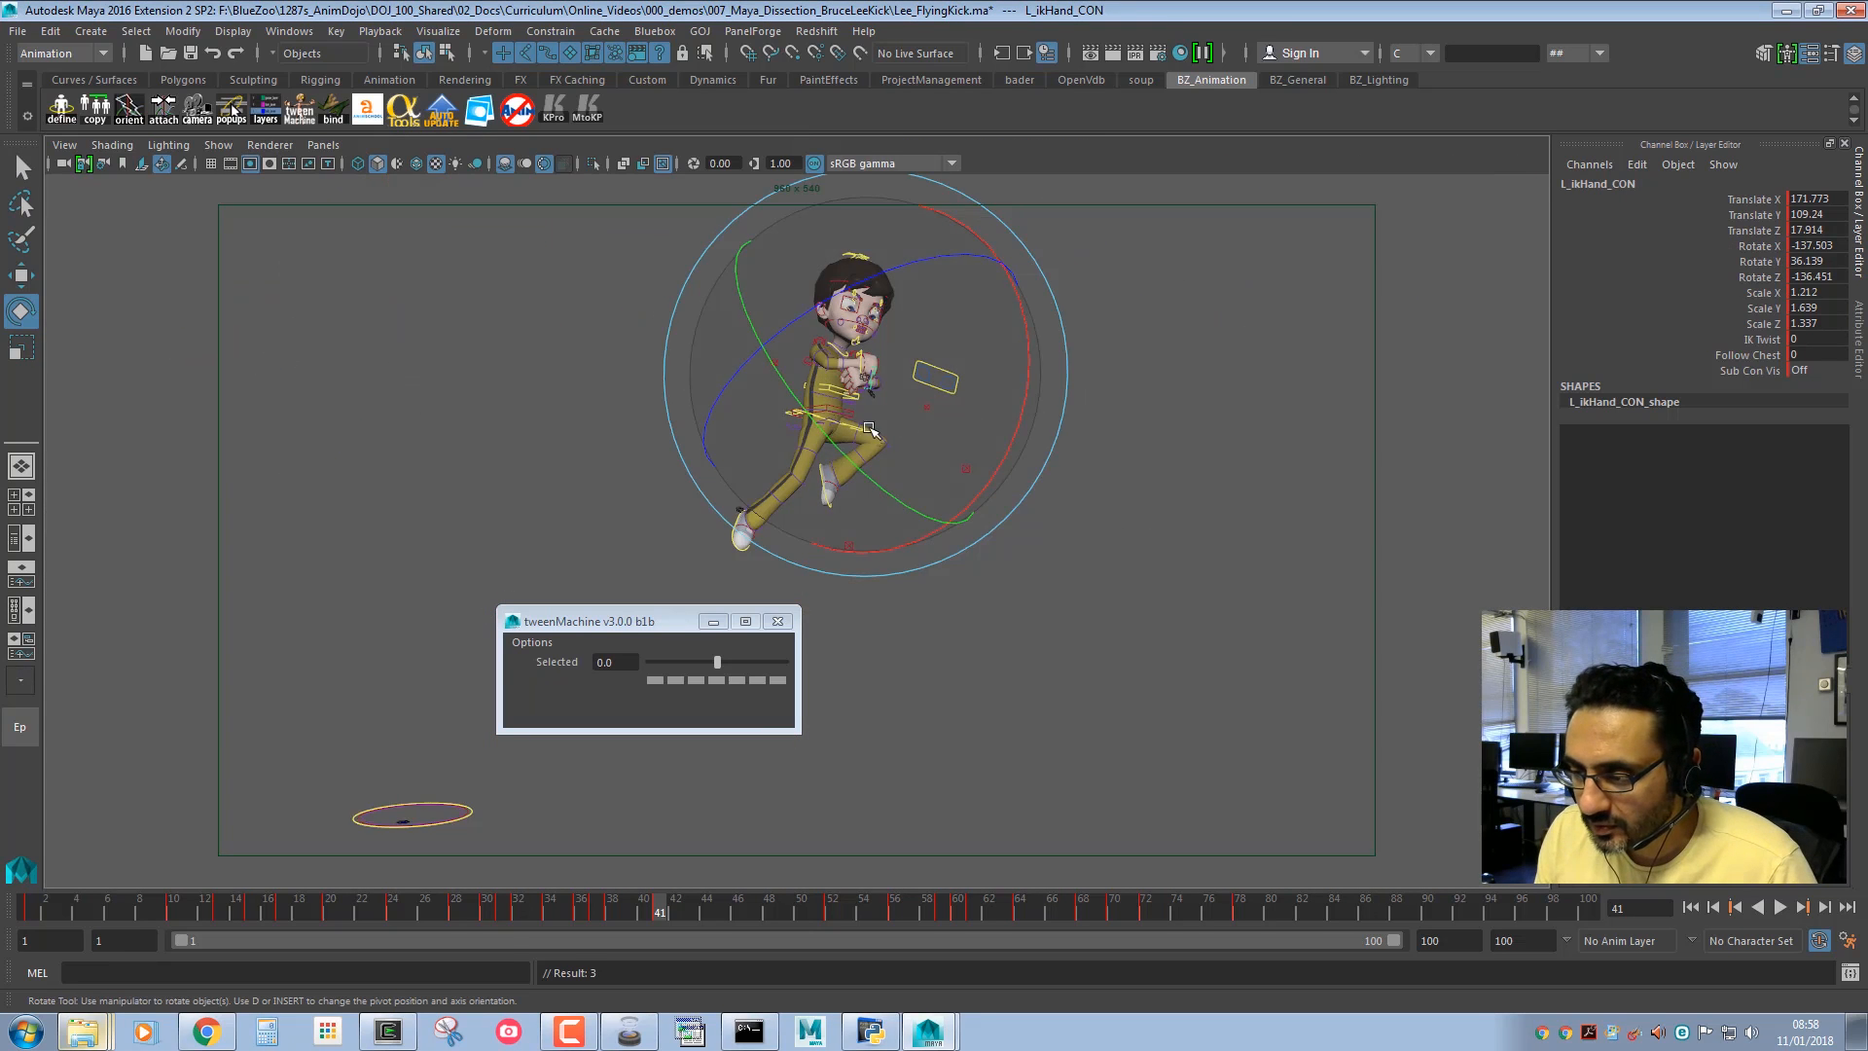
{"action": "right_click_drag", "start_coordinate": [824, 429], "coordinate": [1321, 418], "text": "alt"}
{"action": "middle_click_drag", "start_coordinate": [708, 230], "coordinate": [662, 520], "text": "alt"}
{"action": "middle_click_drag", "start_coordinate": [1065, 435], "coordinate": [1080, 346], "text": "alt"}
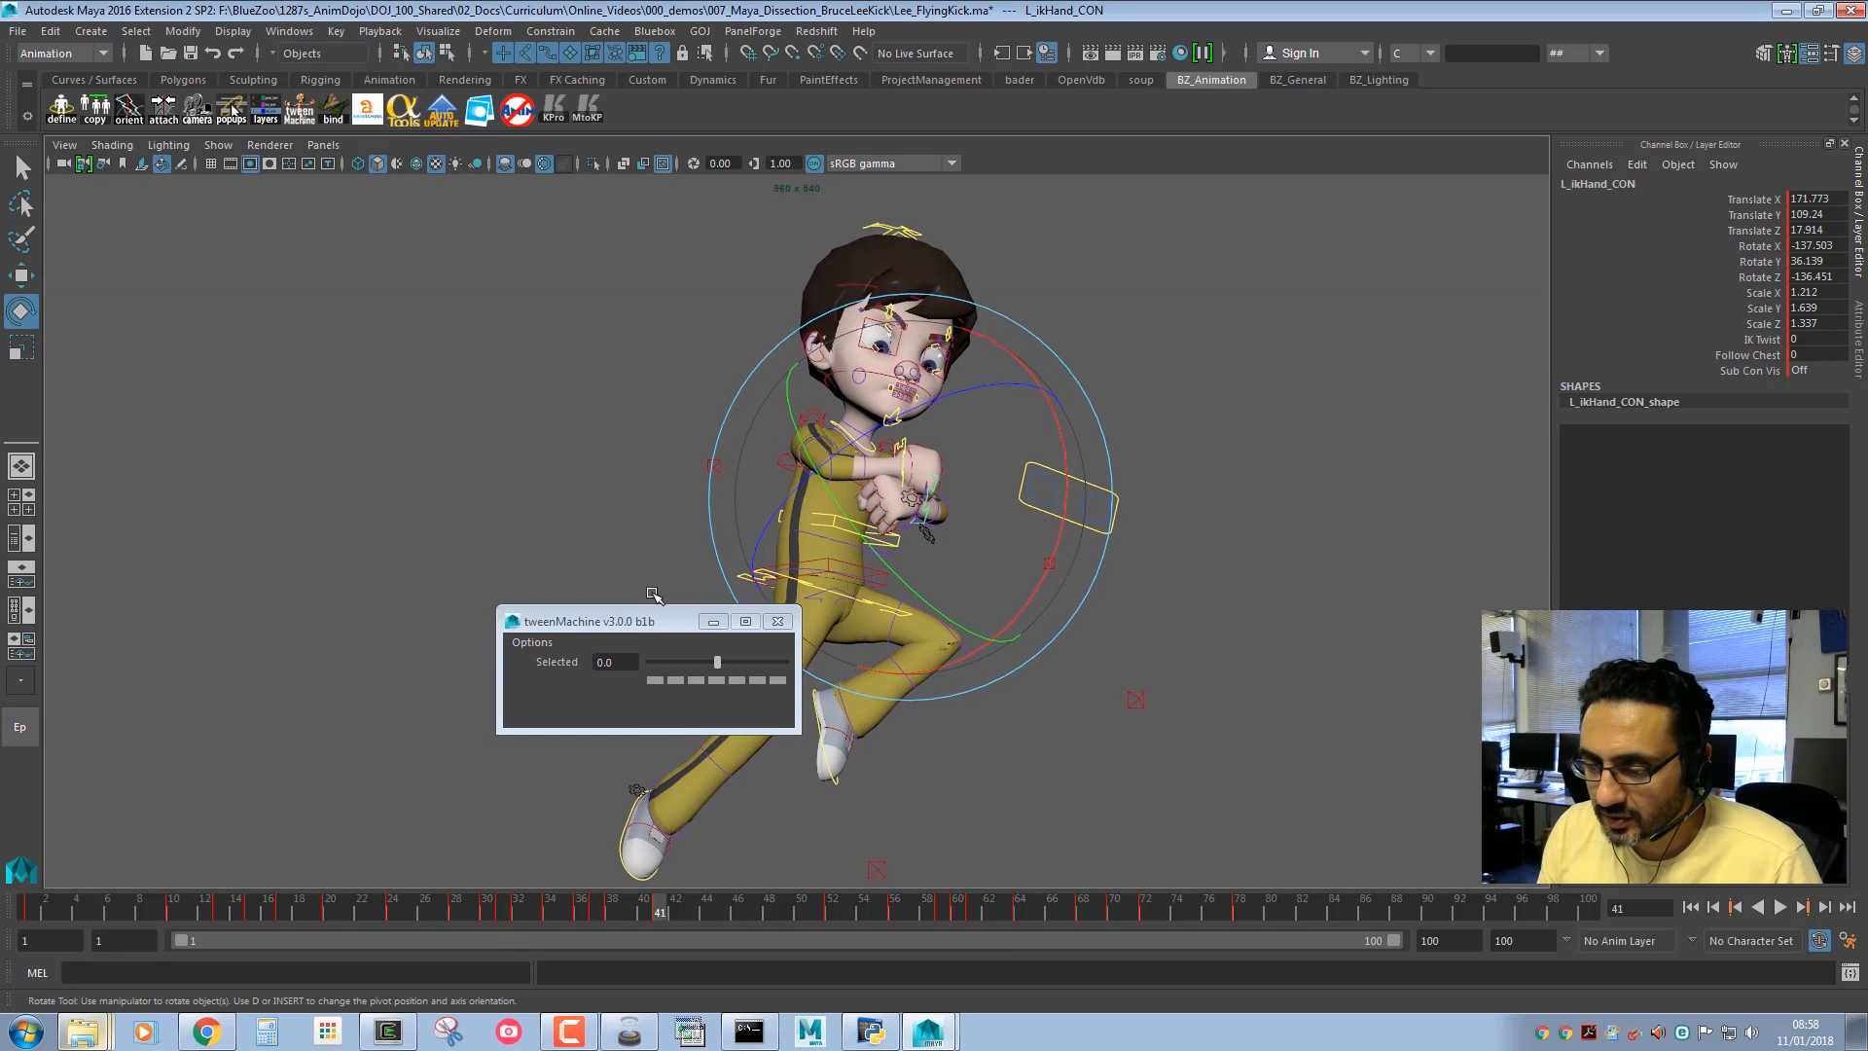
{"action": "left_click_drag", "start_coordinate": [615, 614], "coordinate": [247, 432]}
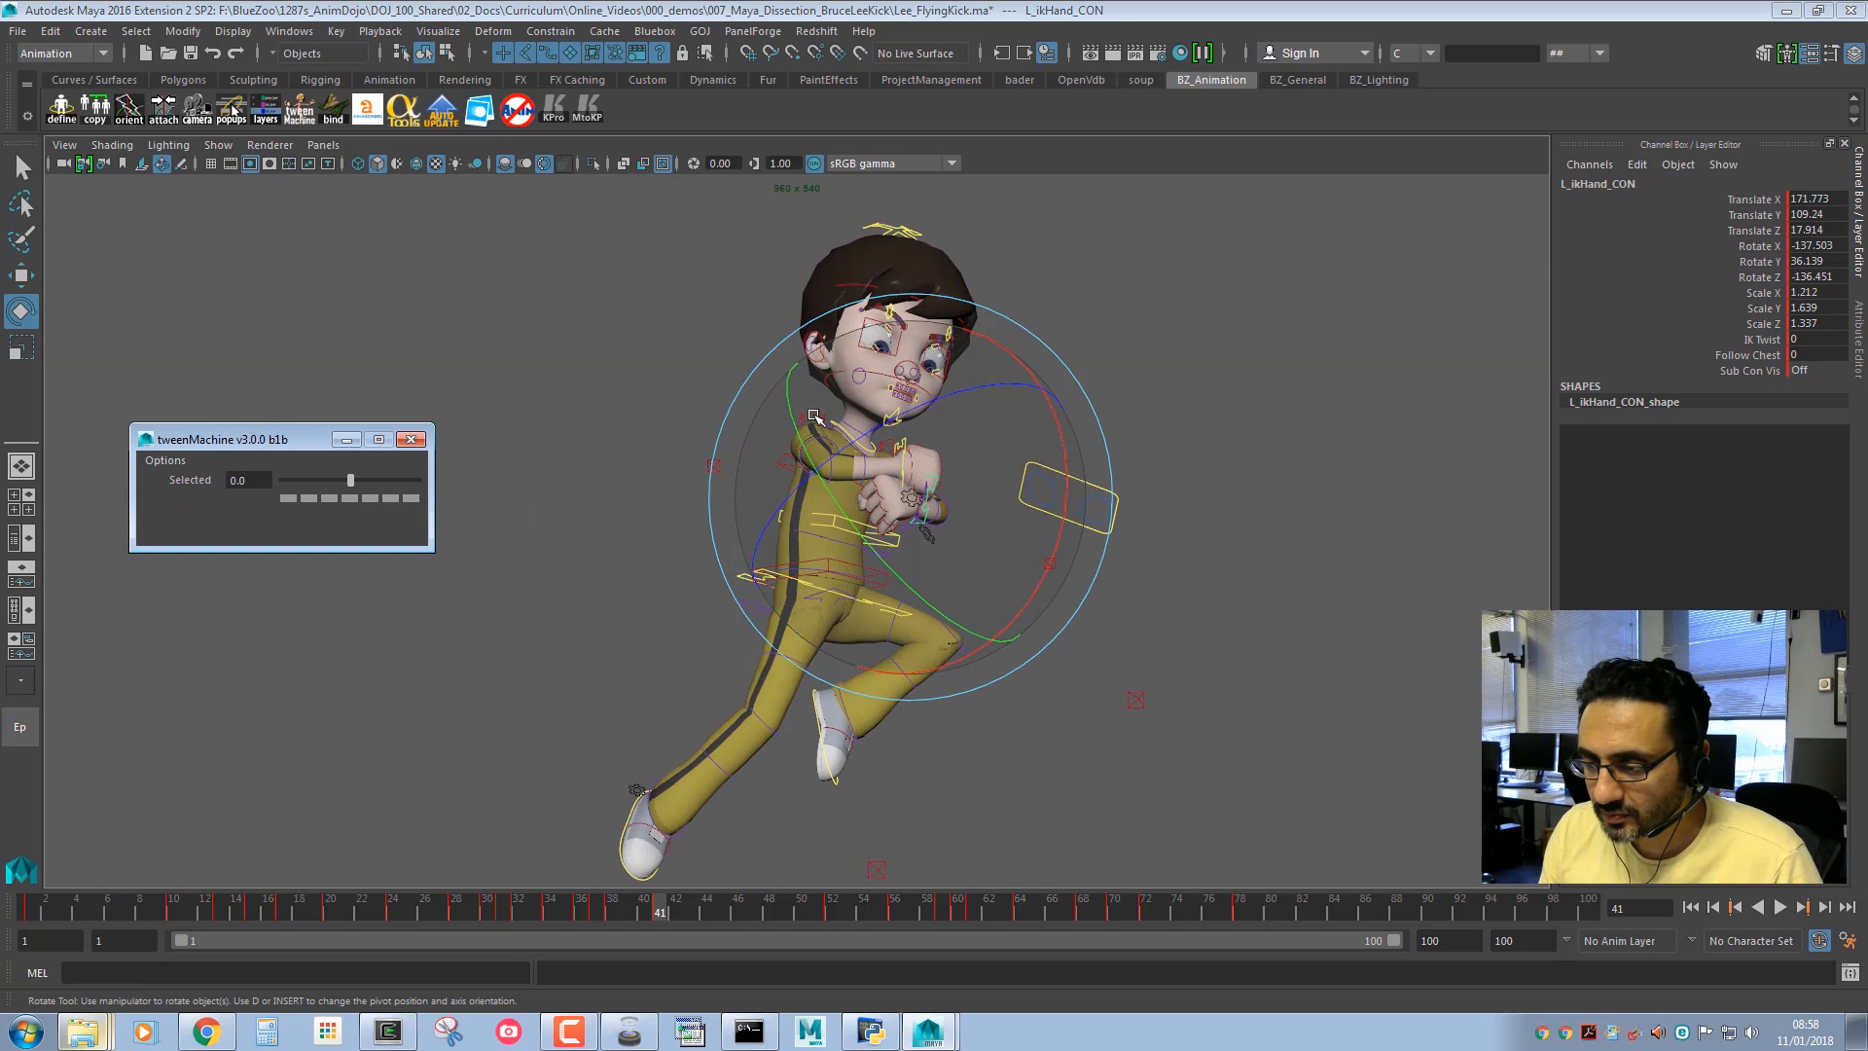
{"action": "left_click", "coordinate": [671, 387]}
{"action": "left_click", "coordinate": [812, 421]}
{"action": "left_click_drag", "start_coordinate": [931, 389], "coordinate": [900, 463]}
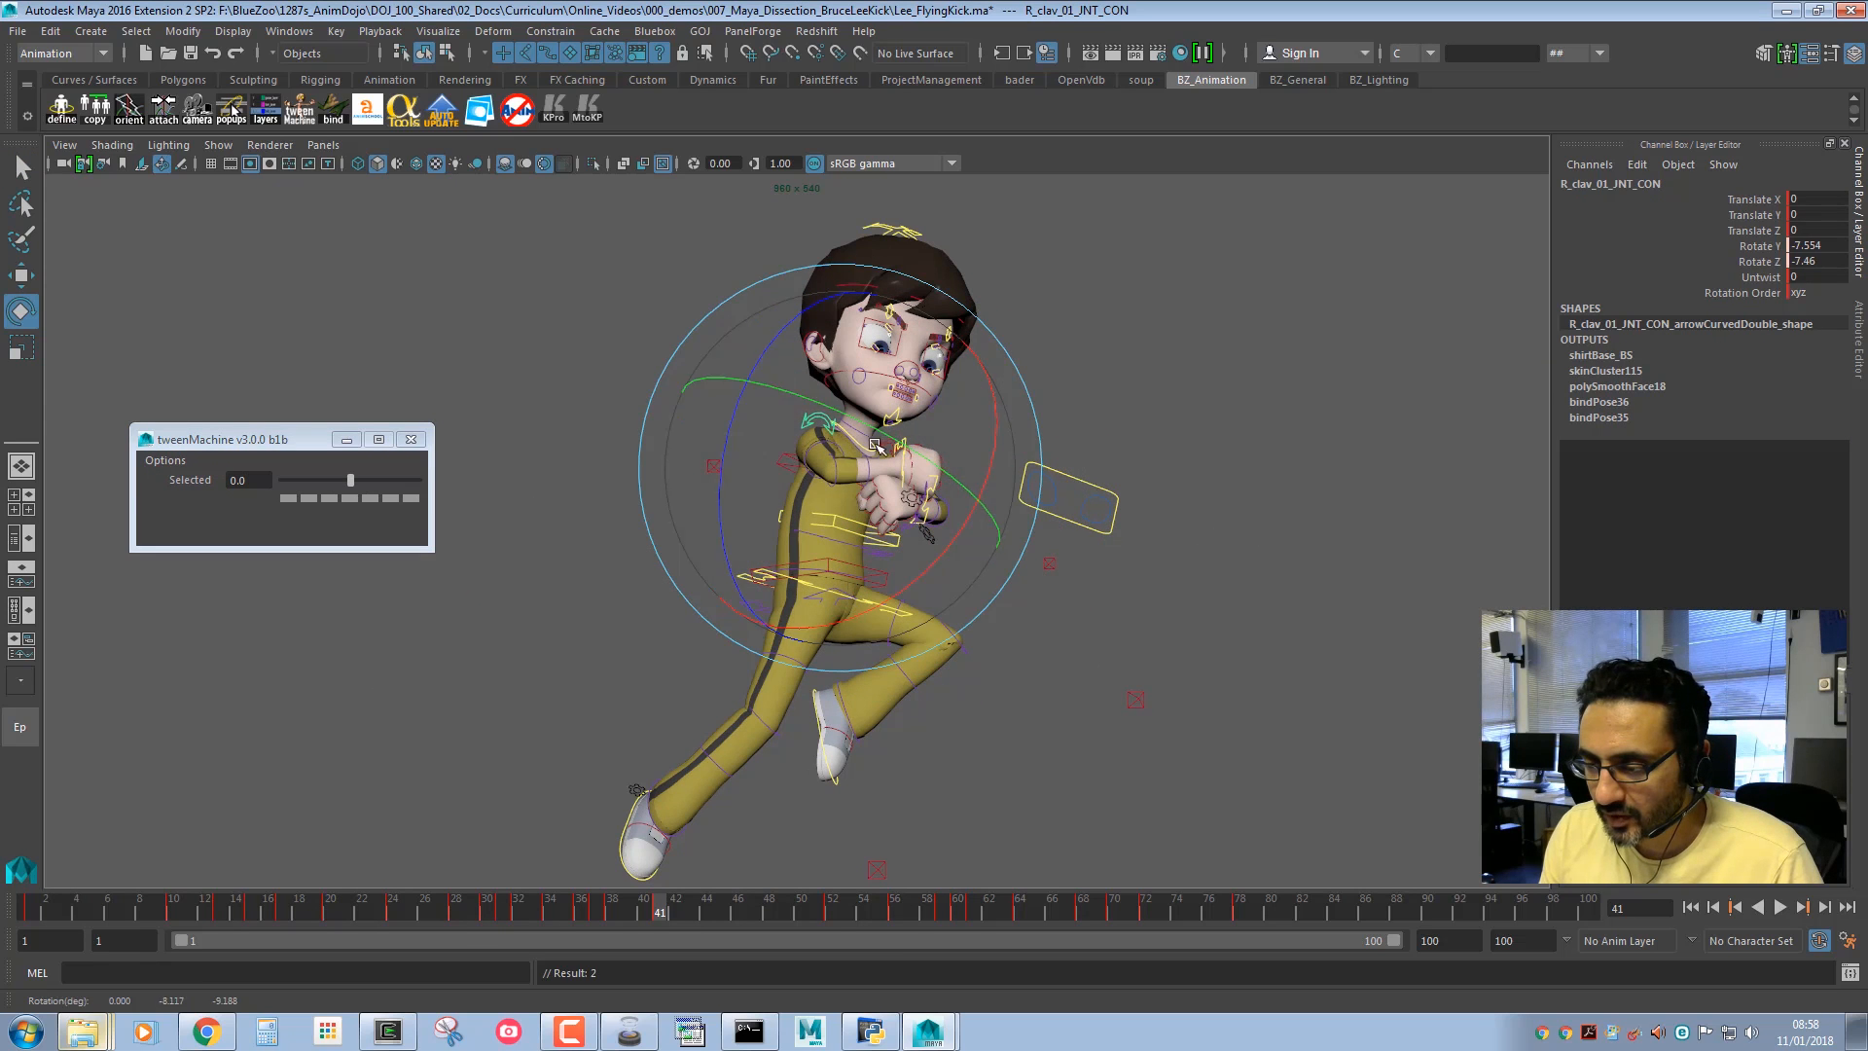
{"action": "key", "text": "w"}
{"action": "middle_click_drag", "start_coordinate": [890, 476], "coordinate": [883, 448]}
{"action": "key", "text": "q"}
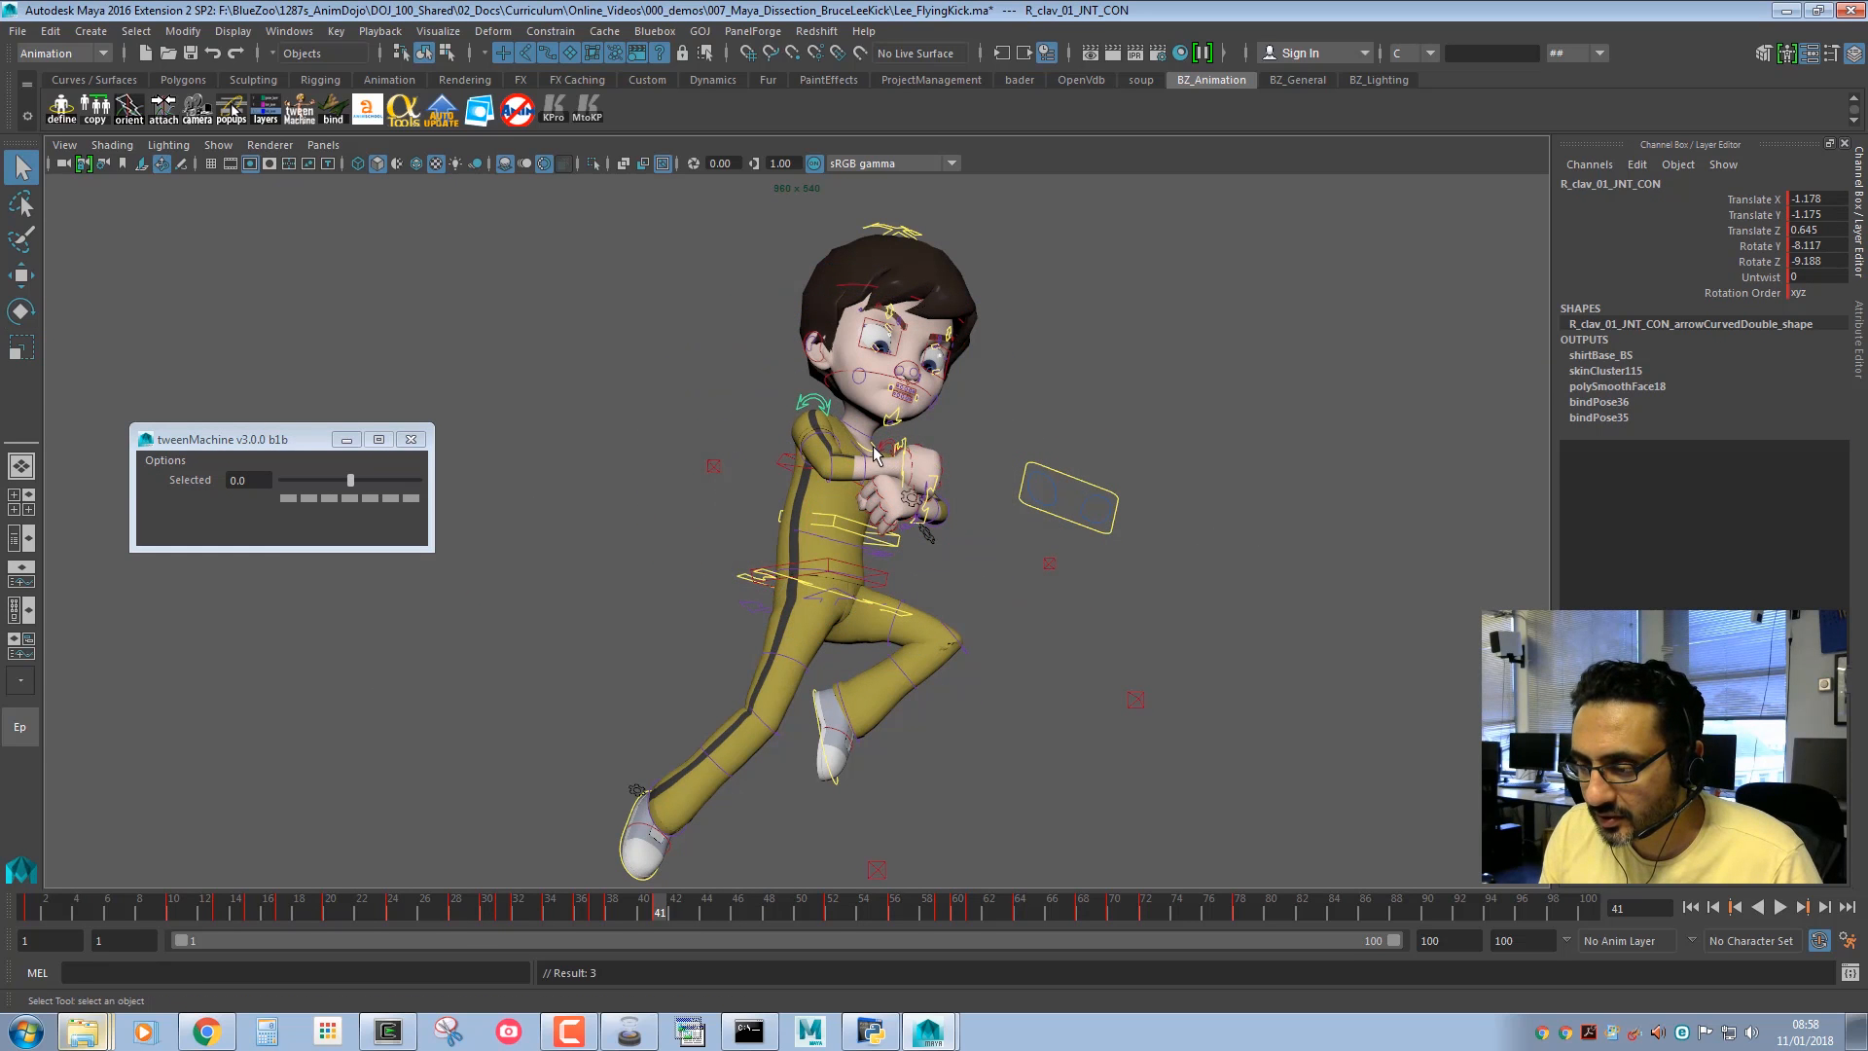
Lower the shirt collar and neck controls so the head sinks toward the shoulders.
{"action": "left_click", "coordinate": [881, 442]}
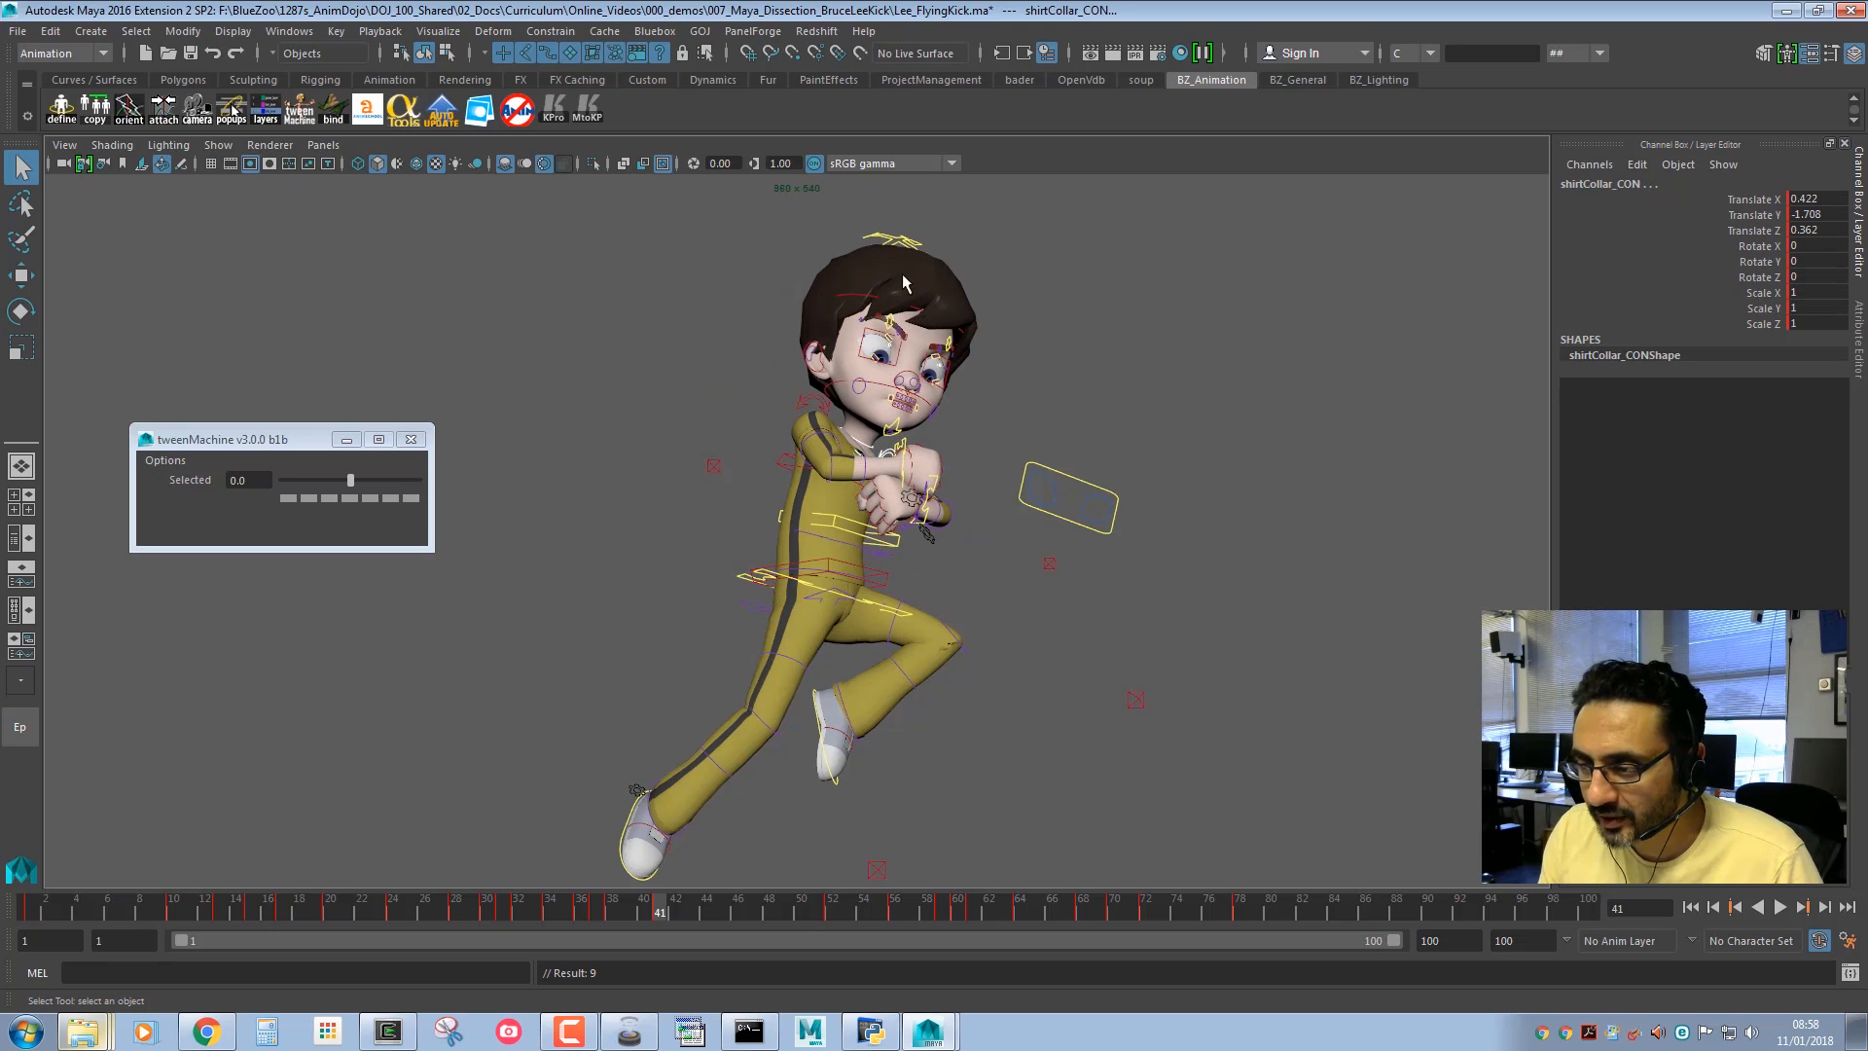
{"action": "key", "text": "w"}
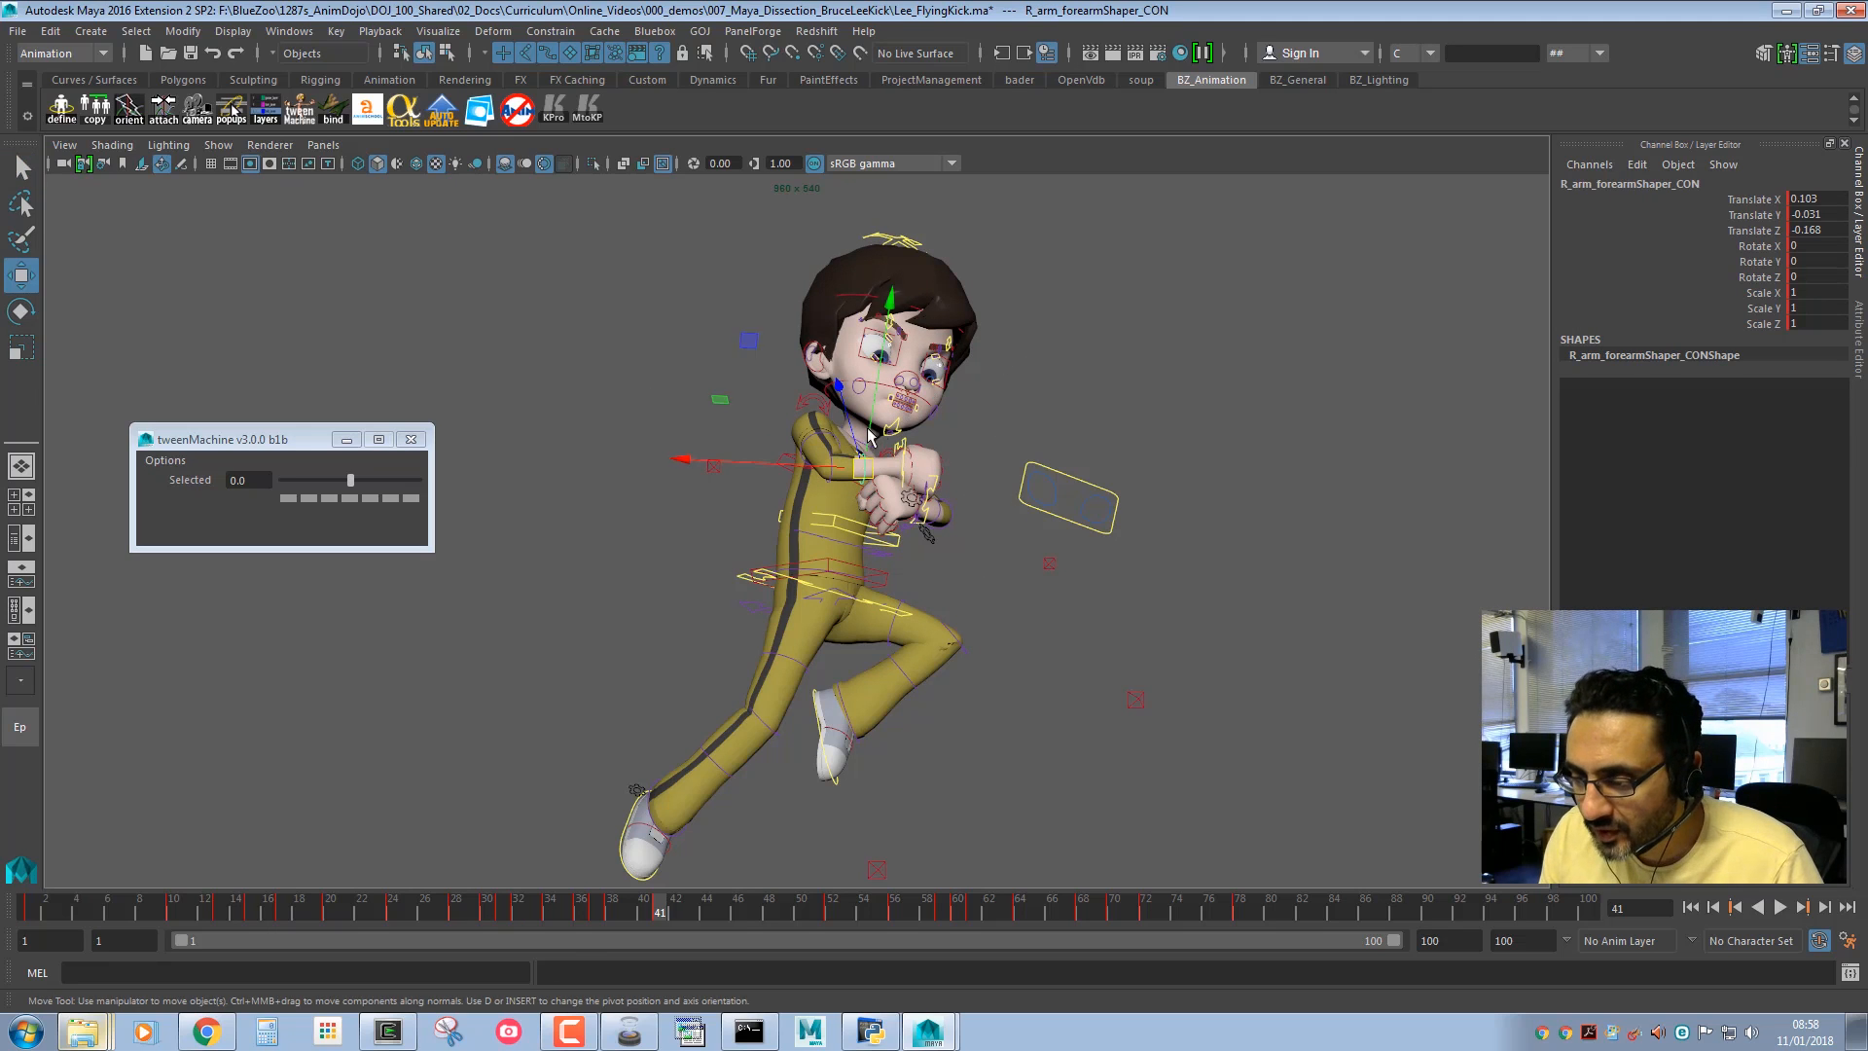
{"action": "key", "text": "q"}
{"action": "key", "text": "w"}
{"action": "key", "text": "q"}
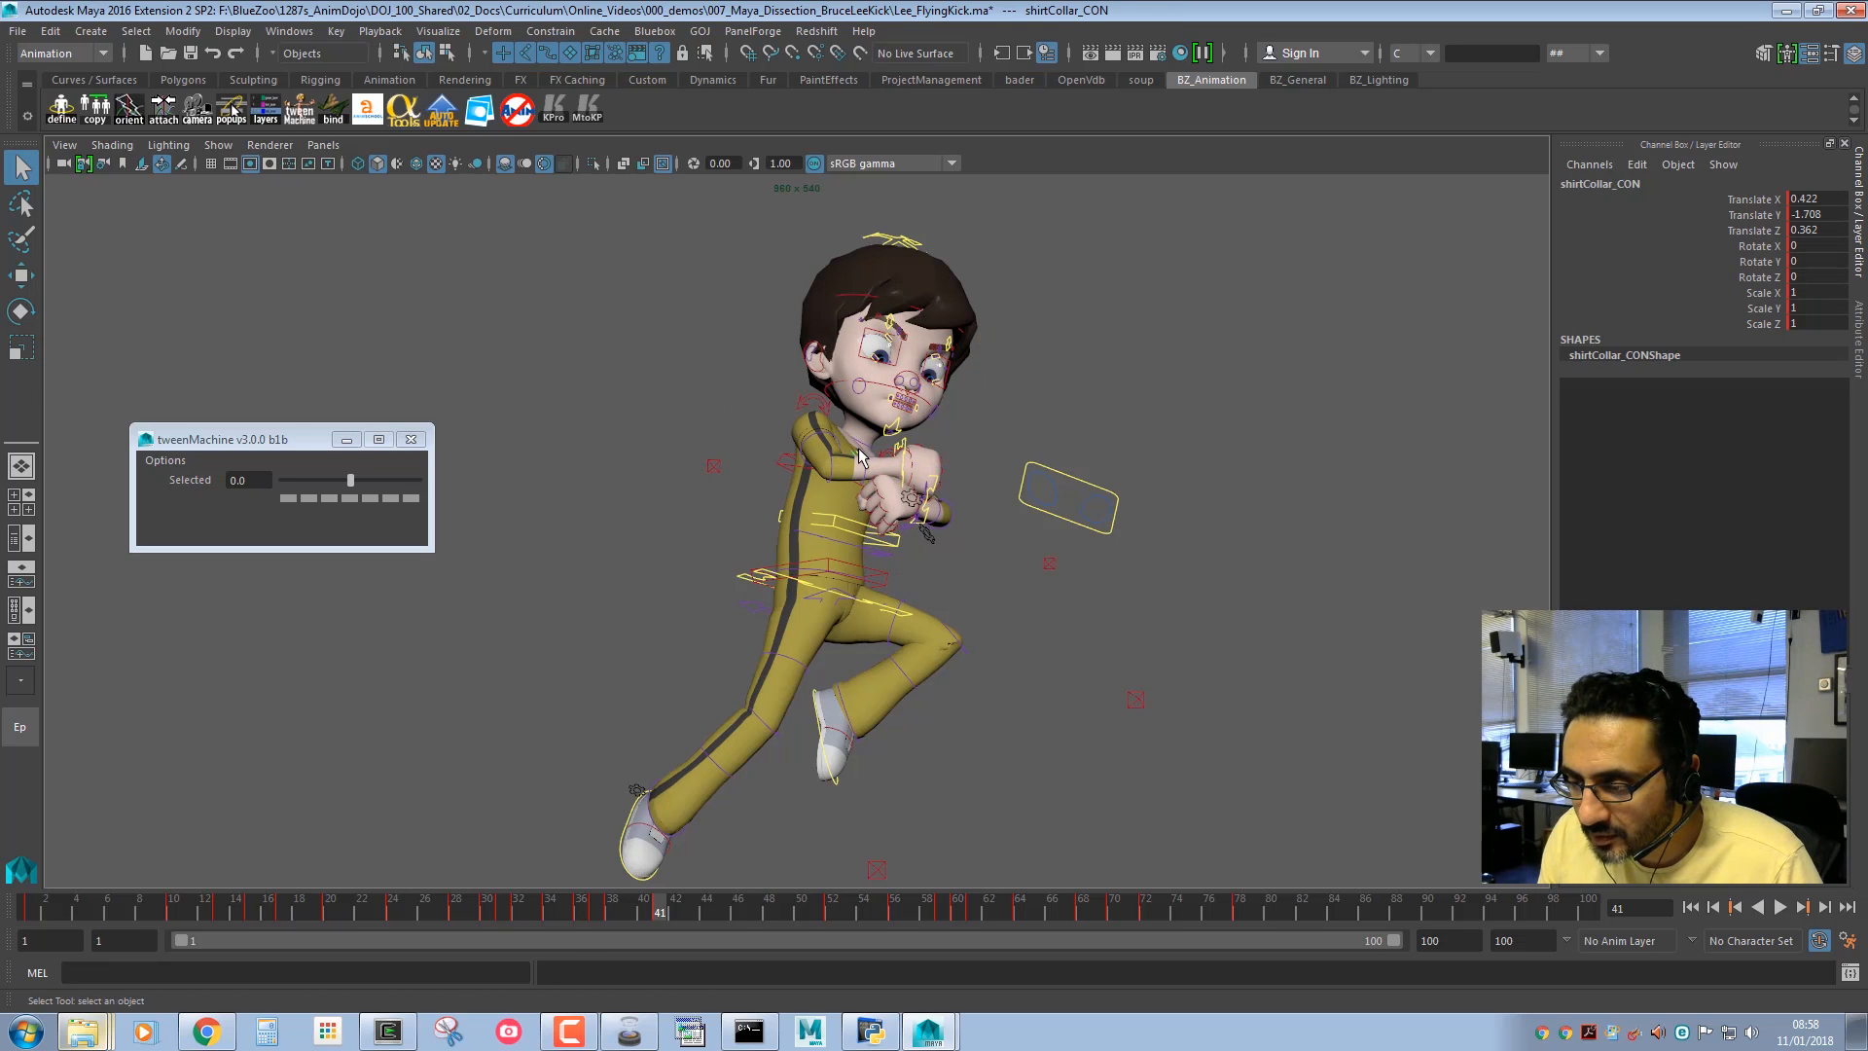
{"action": "left_click", "coordinate": [864, 458]}
{"action": "left_click", "coordinate": [851, 442]}
{"action": "key", "text": "space"}
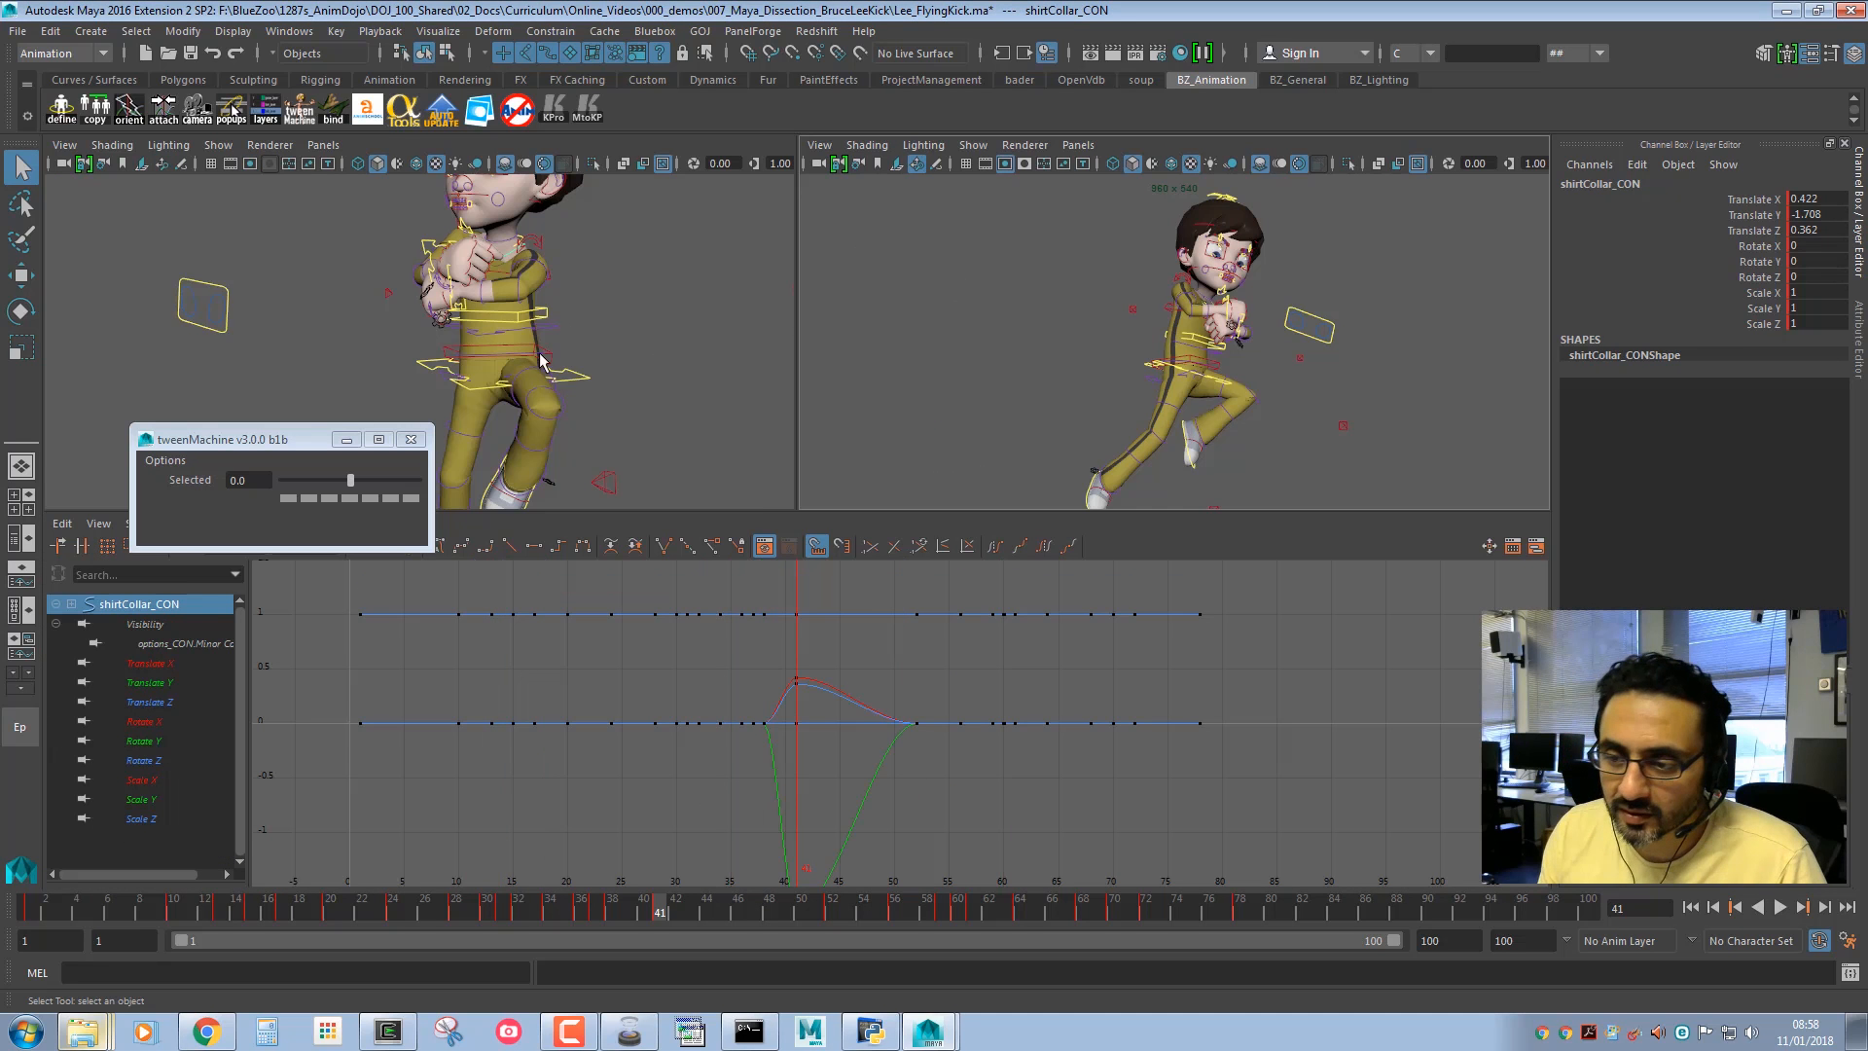
{"action": "left_click_drag", "start_coordinate": [450, 251], "coordinate": [471, 258], "text": "alt"}
{"action": "left_click", "coordinate": [498, 254]}
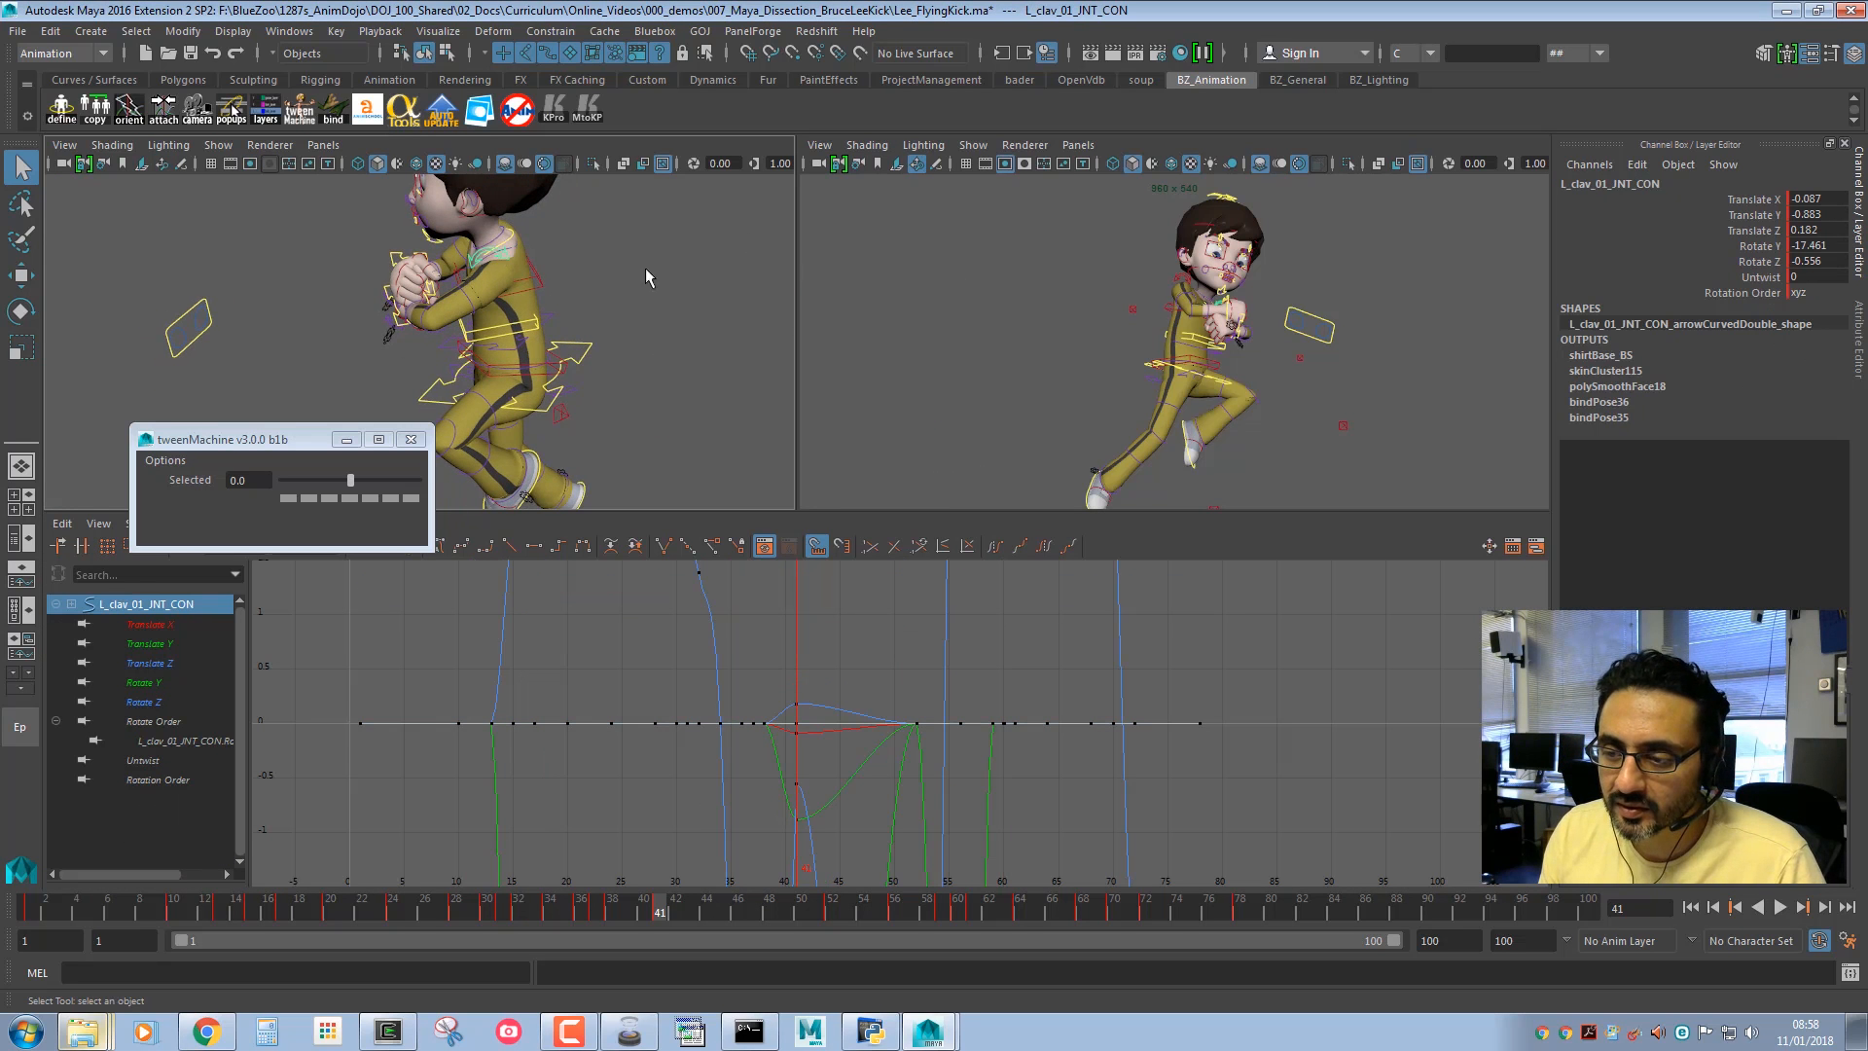
{"action": "left_click", "coordinate": [505, 243]}
{"action": "key", "text": "space"}
{"action": "key", "text": "w"}
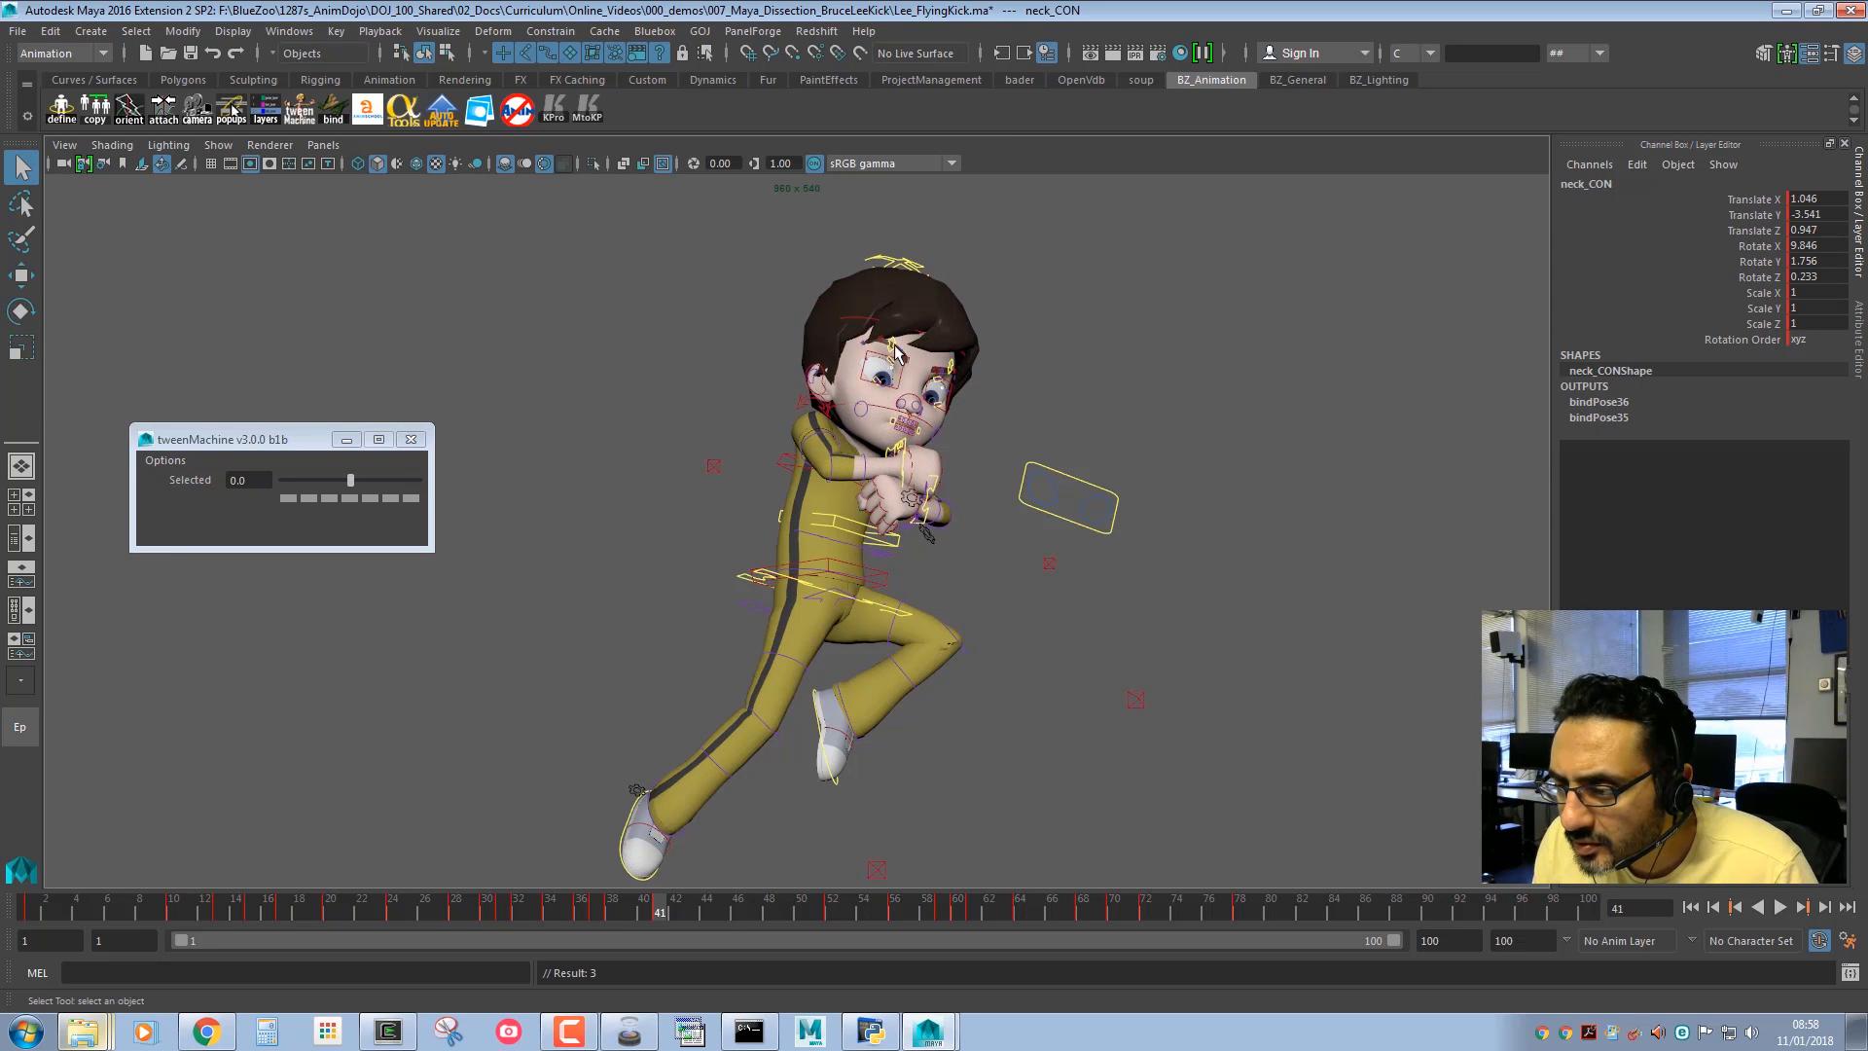
Pull both eyebrow controls down into a frown and key them at frame 41.
{"action": "left_click", "coordinate": [874, 400]}
{"action": "middle_click_drag", "start_coordinate": [874, 400], "coordinate": [926, 412]}
{"action": "key", "text": "s"}
{"action": "key", "text": "q"}
{"action": "left_click", "coordinate": [948, 366]}
{"action": "key", "text": "w"}
{"action": "key", "text": "s"}
{"action": "key", "text": "q"}
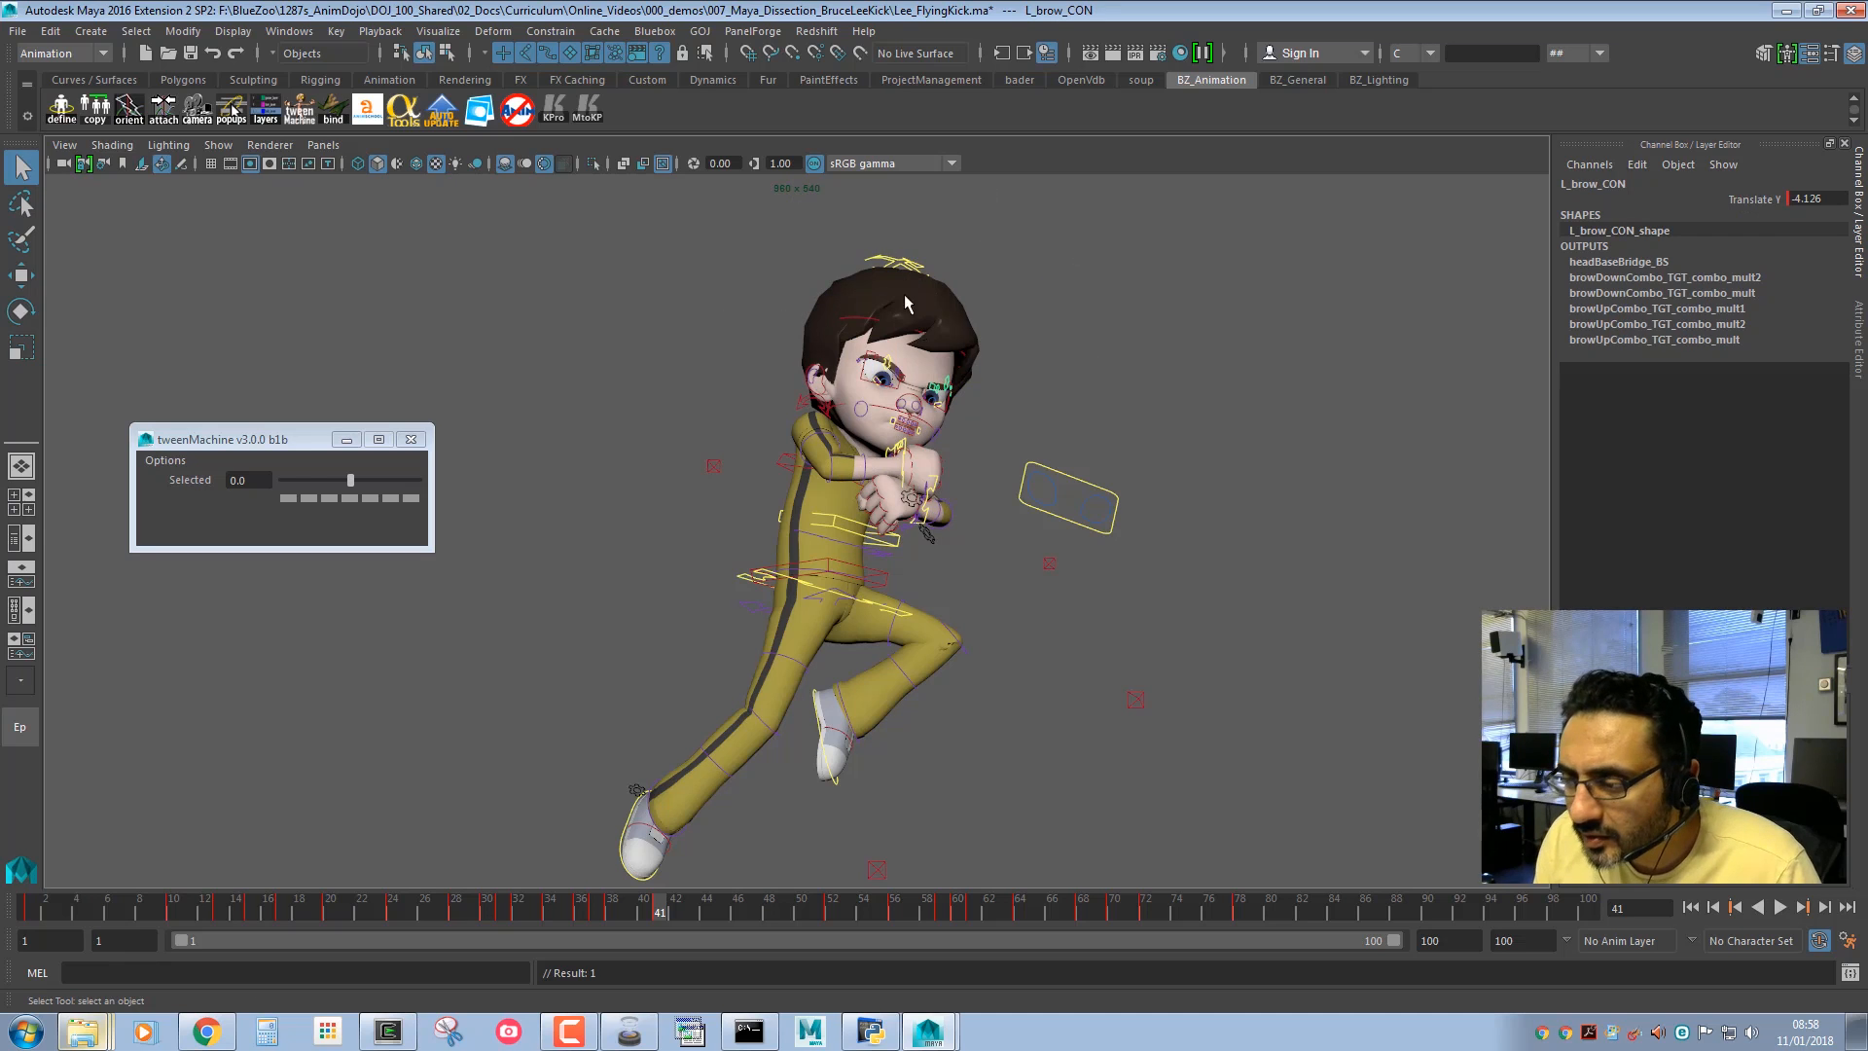
Tilt the head downward with the head control and key it at frame 41.
{"action": "key", "text": "e"}
{"action": "key", "text": "q"}
{"action": "left_click", "coordinate": [911, 260]}
{"action": "key", "text": "e"}
{"action": "left_click_drag", "start_coordinate": [922, 398], "coordinate": [885, 424]}
{"action": "key", "text": "s"}
{"action": "key", "text": "q"}
Move the eye aim control further forward in front of the character and key it.
{"action": "left_click", "coordinate": [1062, 474]}
{"action": "key", "text": "w"}
{"action": "middle_click_drag", "start_coordinate": [766, 485], "coordinate": [837, 479]}
{"action": "key", "text": "s"}
{"action": "key", "text": "q"}
Shift the spine hip control slightly up and forward to curl the body.
{"action": "left_click", "coordinate": [852, 570]}
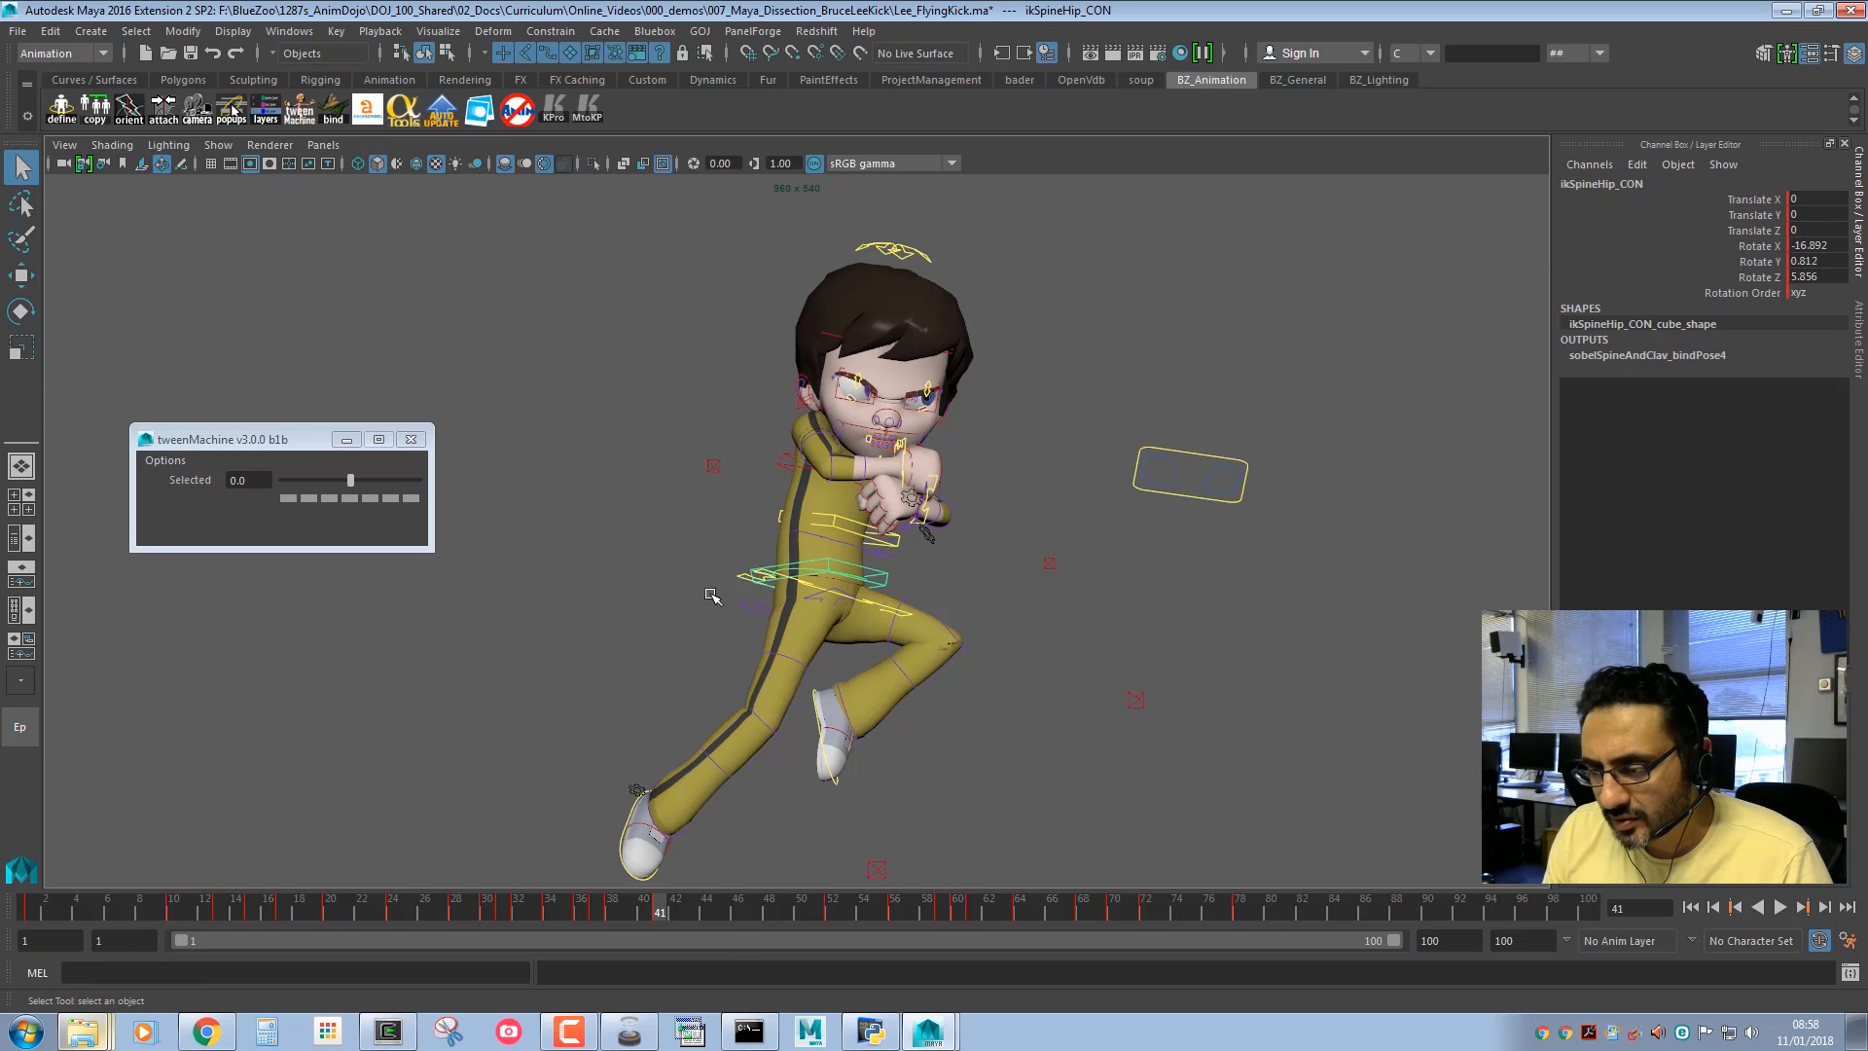
{"action": "key", "text": "w"}
{"action": "middle_click_drag", "start_coordinate": [662, 587], "coordinate": [684, 561]}
{"action": "key", "text": "q"}
Move the left ankle control up and forward under the body and rotate the foot to face forward.
{"action": "left_click", "coordinate": [817, 717]}
{"action": "key", "text": "w"}
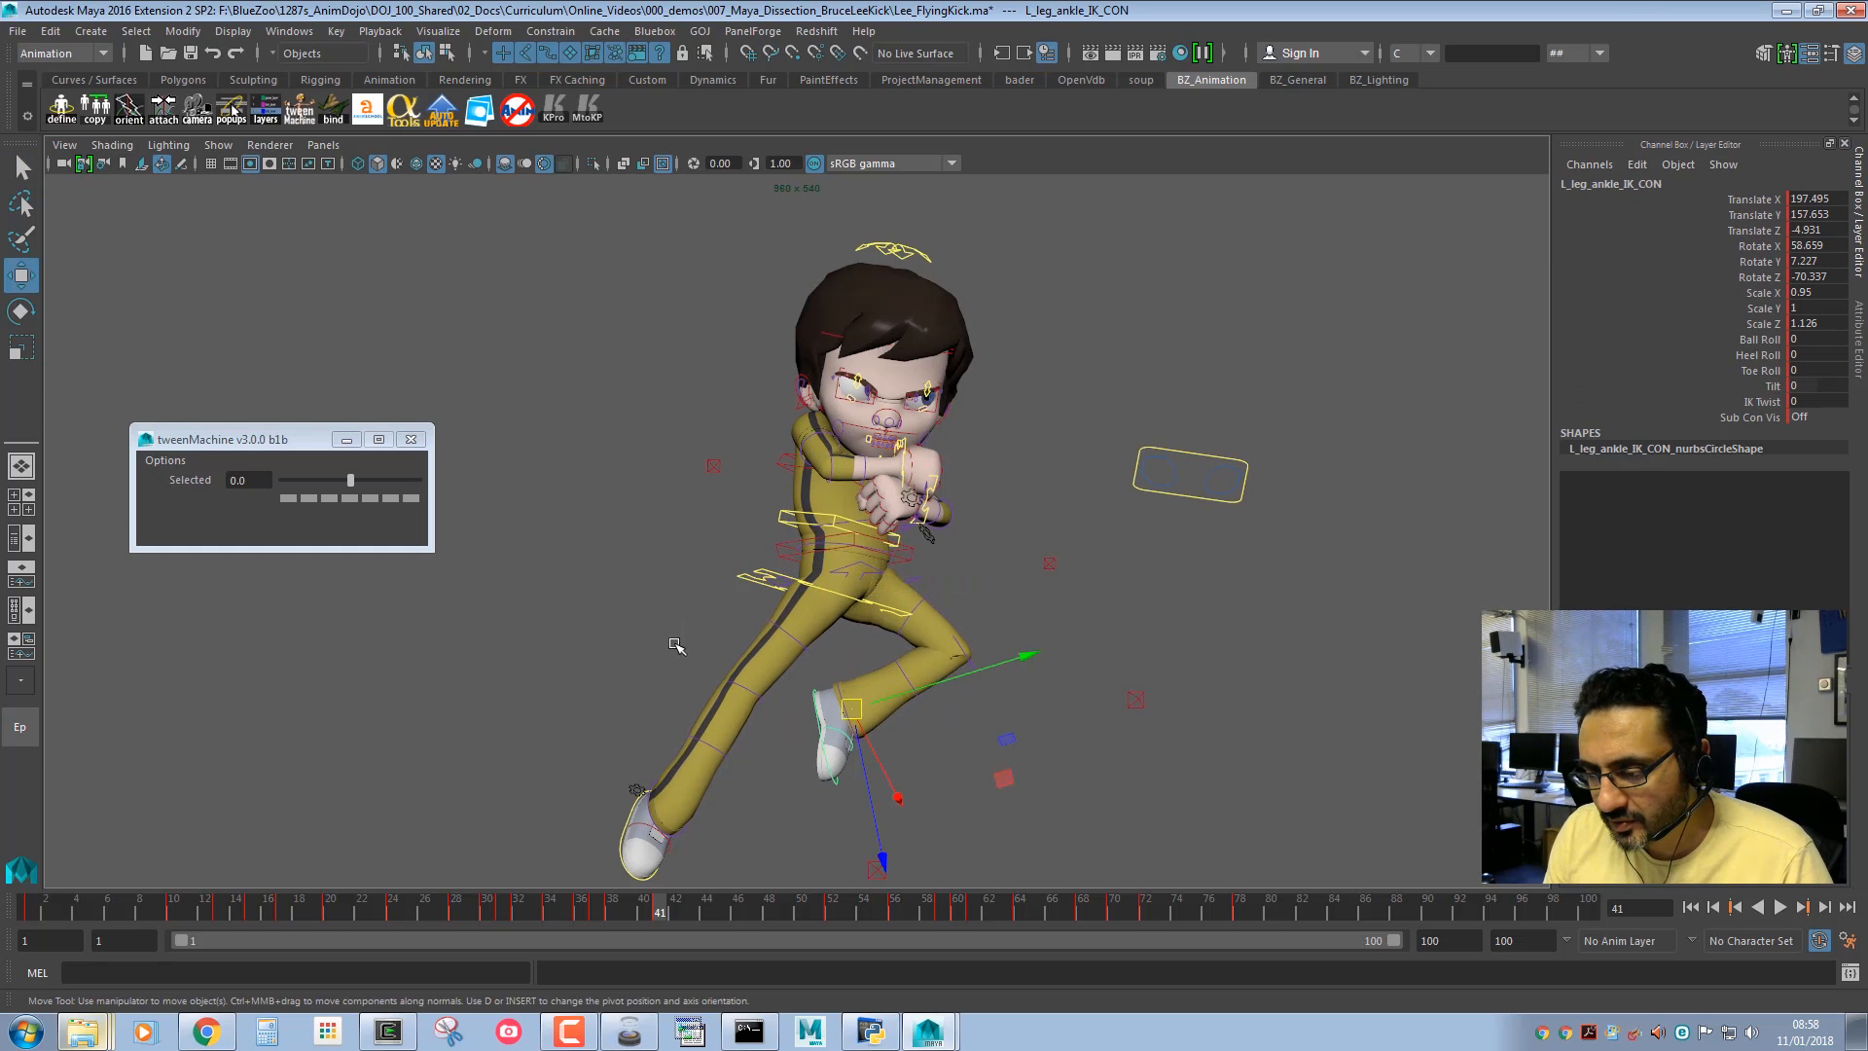
{"action": "middle_click_drag", "start_coordinate": [675, 646], "coordinate": [1000, 541]}
{"action": "key", "text": "e"}
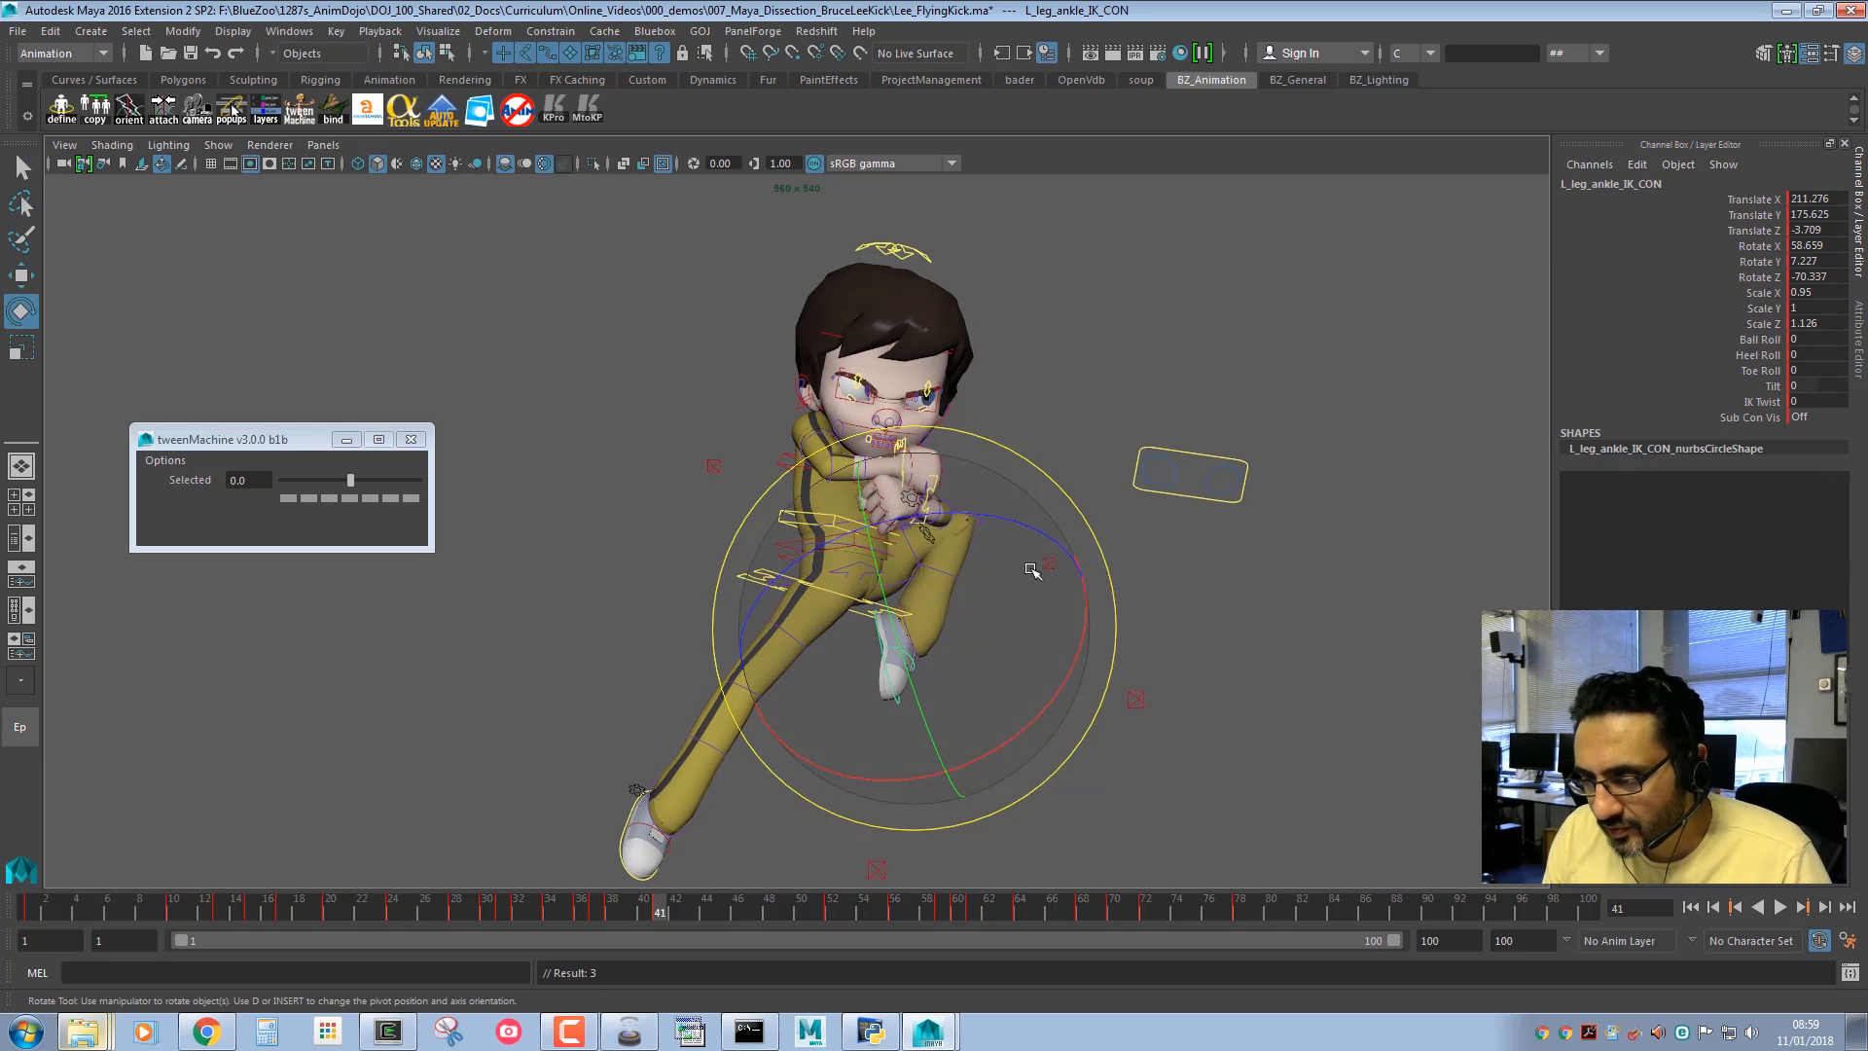
{"action": "left_click_drag", "start_coordinate": [1027, 565], "coordinate": [836, 622]}
{"action": "key", "text": "q"}
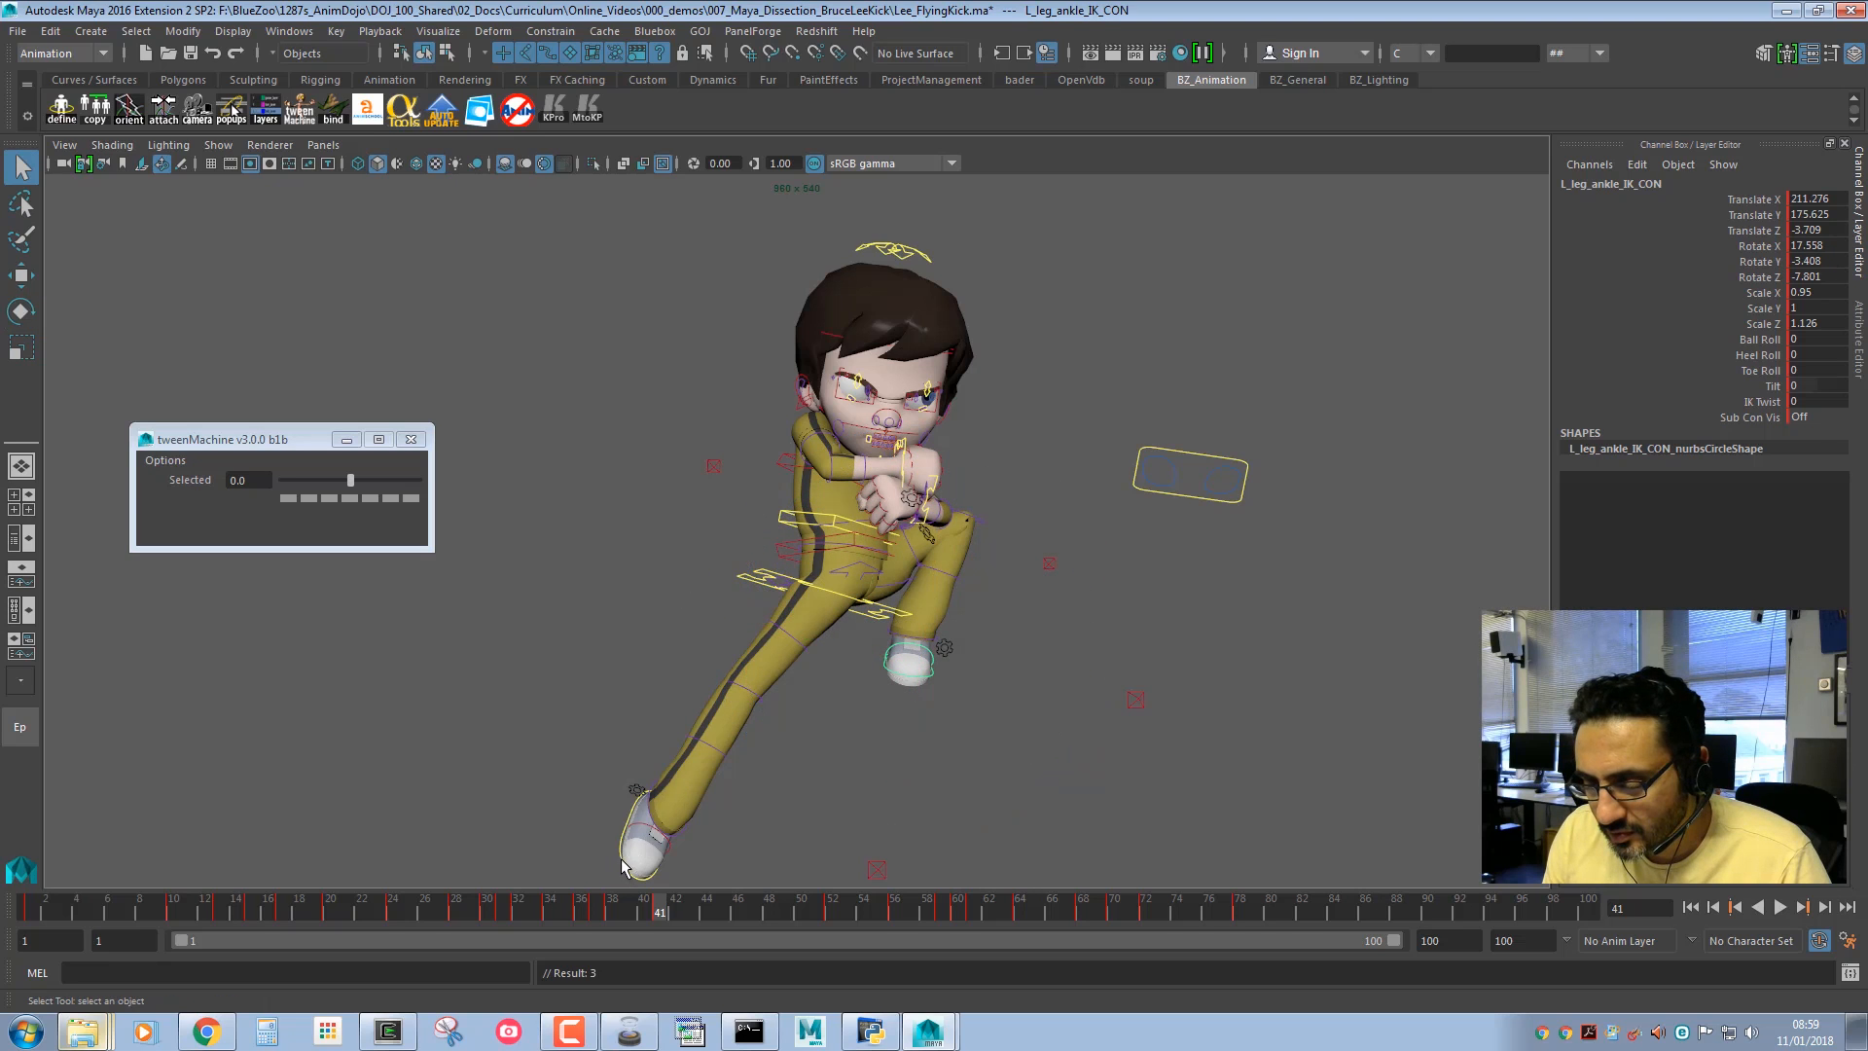
Move the right ankle control up and forward from the trailing position toward the left foot.
{"action": "left_click", "coordinate": [623, 866]}
{"action": "key", "text": "w"}
{"action": "middle_click_drag", "start_coordinate": [505, 680], "coordinate": [619, 572]}
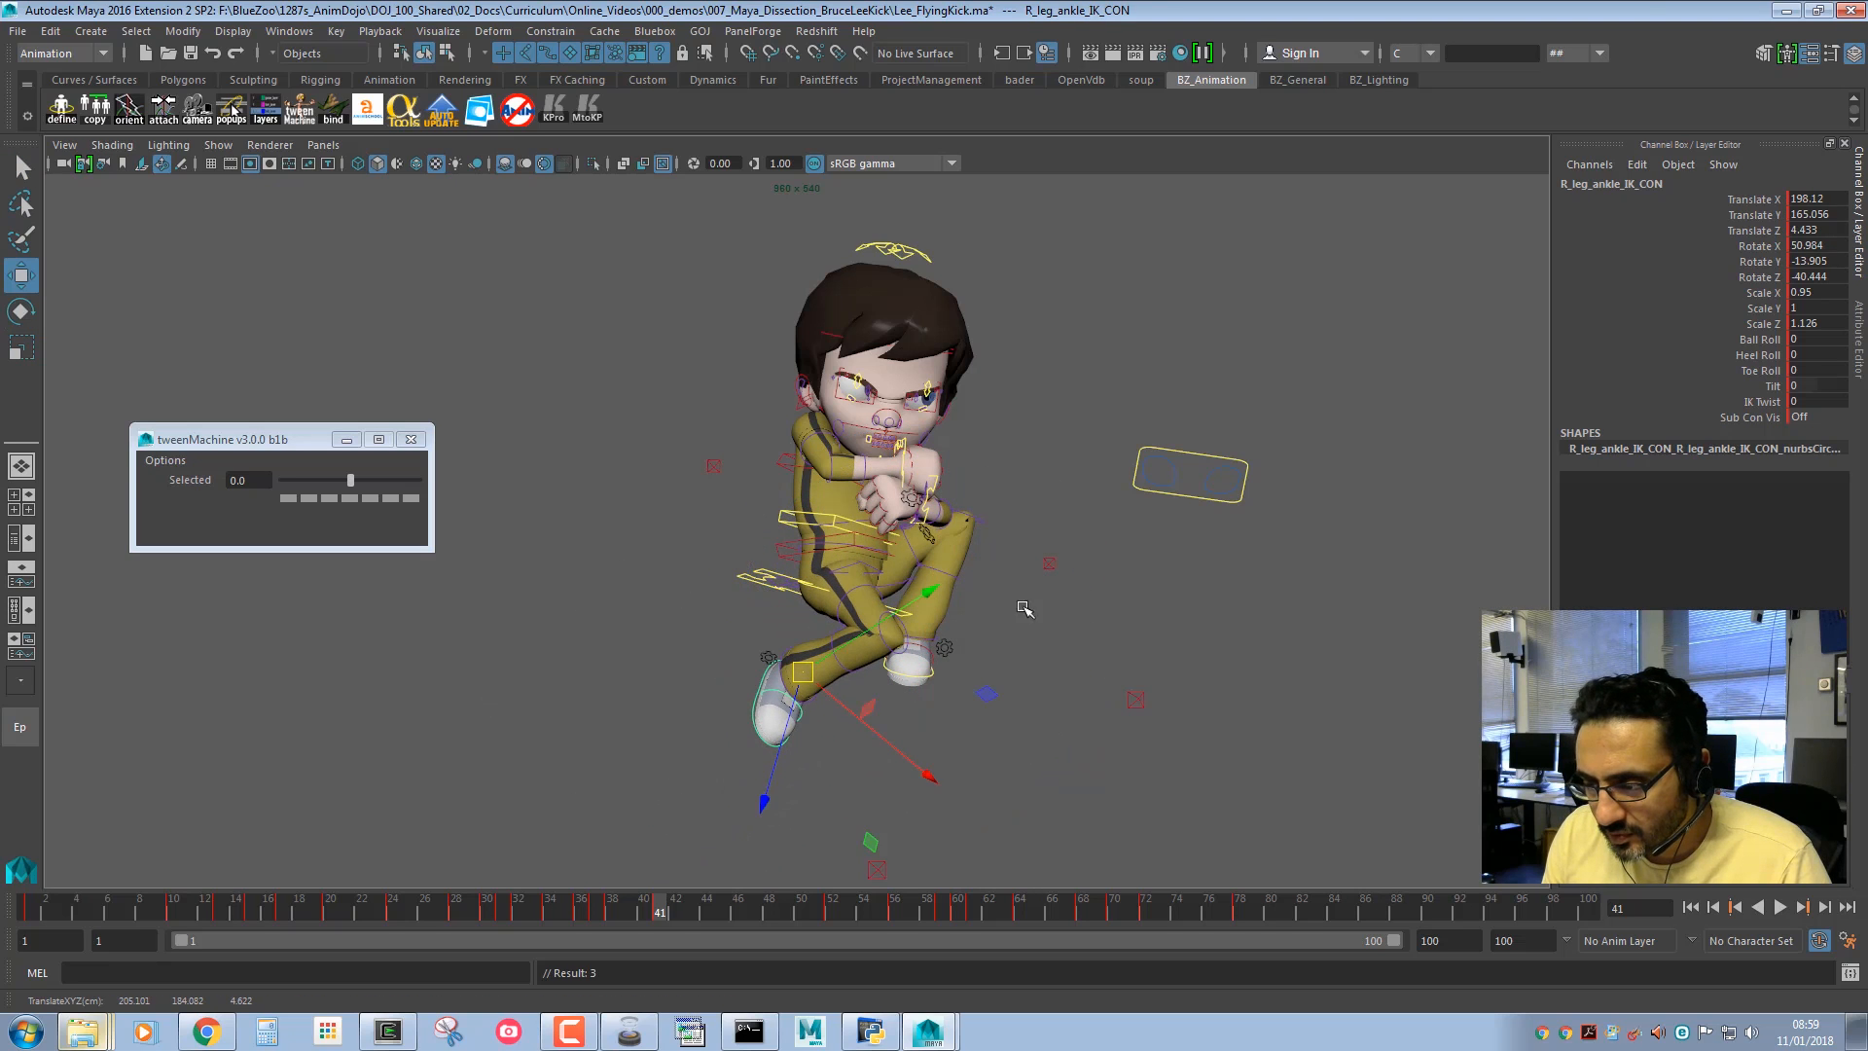
{"action": "key", "text": "q"}
Move the right knee control from below the character up and back behind the legs.
{"action": "left_click", "coordinate": [877, 868]}
{"action": "key", "text": "w"}
{"action": "middle_click_drag", "start_coordinate": [880, 866], "coordinate": [506, 595]}
{"action": "key", "text": "q"}
Rotate the right foot and shift its ankle control beside the left foot to tuck the leg.
{"action": "left_click", "coordinate": [781, 751]}
{"action": "key", "text": "w"}
{"action": "key", "text": "e"}
{"action": "left_click_drag", "start_coordinate": [802, 618], "coordinate": [951, 681]}
{"action": "key", "text": "w"}
{"action": "mouse_move", "coordinate": [958, 653]}
{"action": "left_mouse_down"}
{"action": "mouse_move", "coordinate": [1000, 655]}
{"action": "mouse_move", "coordinate": [978, 648]}
{"action": "left_mouse_up"}
{"action": "left_click_drag", "start_coordinate": [845, 592], "coordinate": [874, 562]}
Raise the right knee control to hip height and turn and move the right foot so it crosses in front of the left.
{"action": "left_click", "coordinate": [572, 757]}
{"action": "middle_click_drag", "start_coordinate": [429, 721], "coordinate": [697, 467]}
{"action": "left_click", "coordinate": [851, 674]}
{"action": "key", "text": "e"}
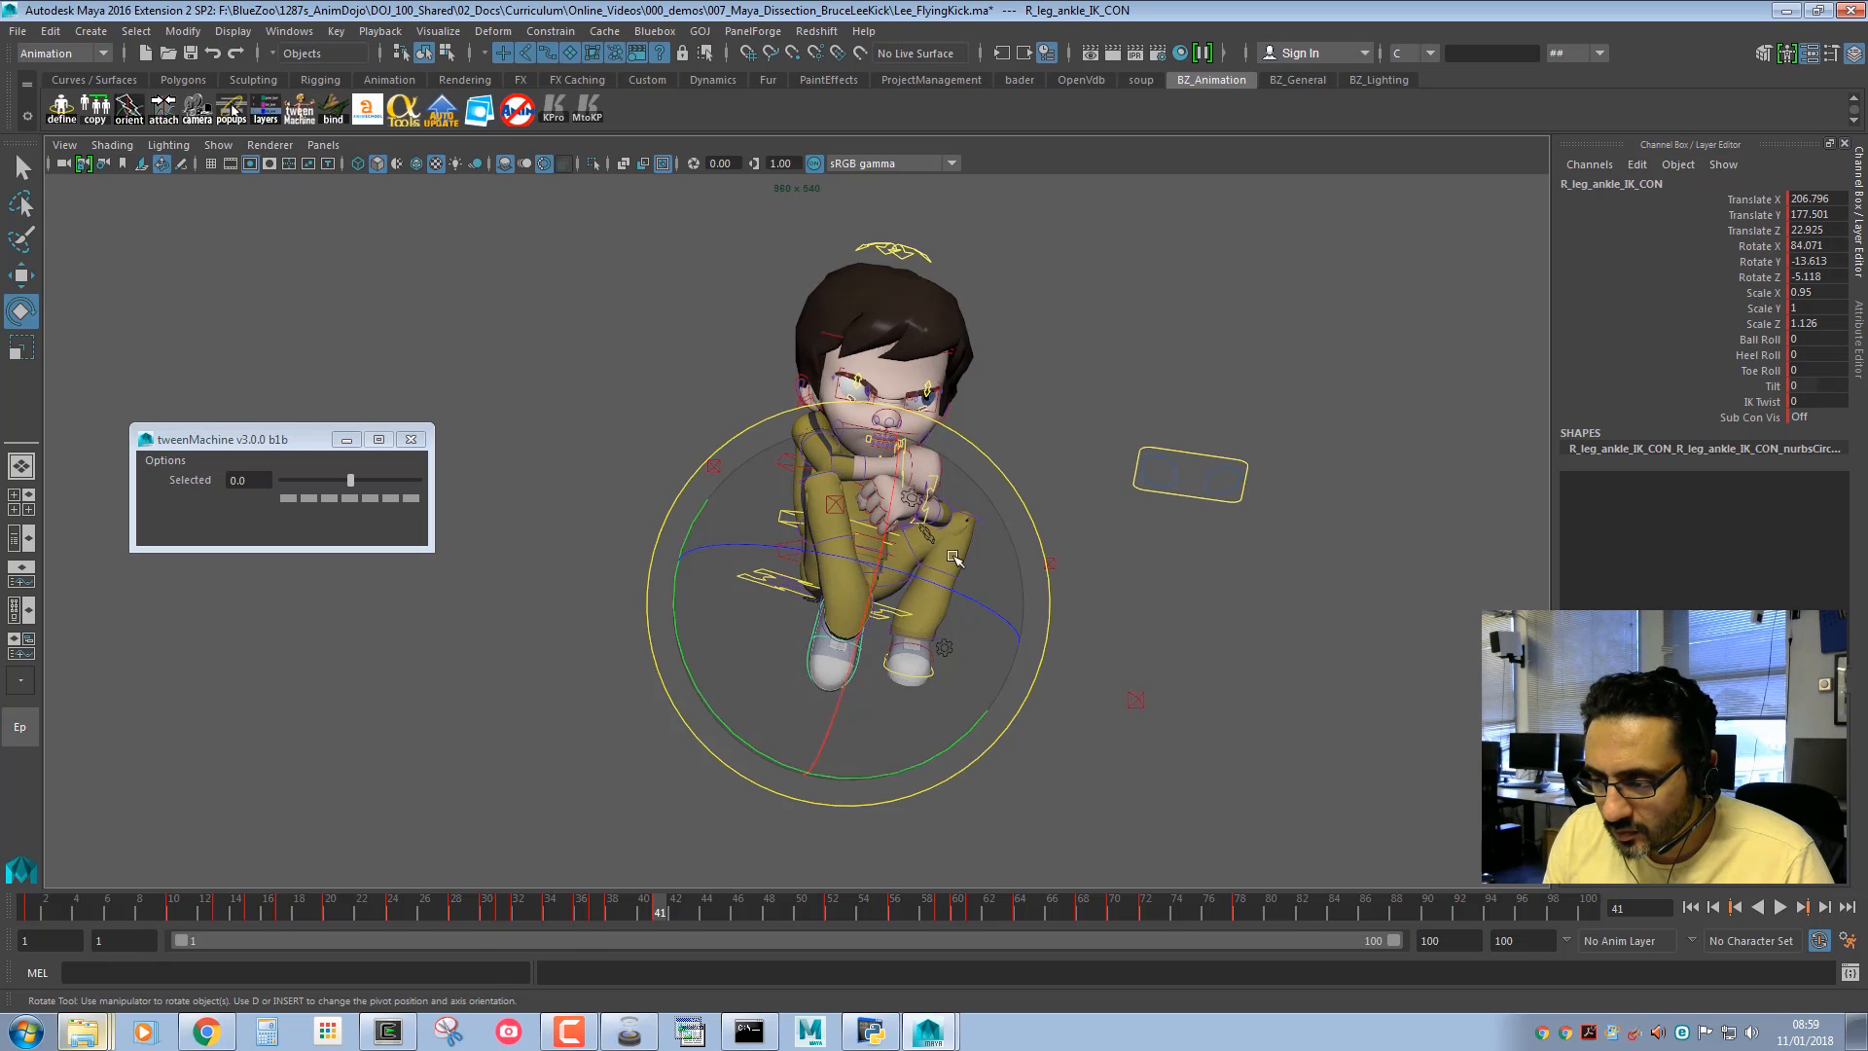
{"action": "left_click_drag", "start_coordinate": [722, 498], "coordinate": [776, 471]}
{"action": "key", "text": "w"}
{"action": "middle_click_drag", "start_coordinate": [637, 519], "coordinate": [659, 505]}
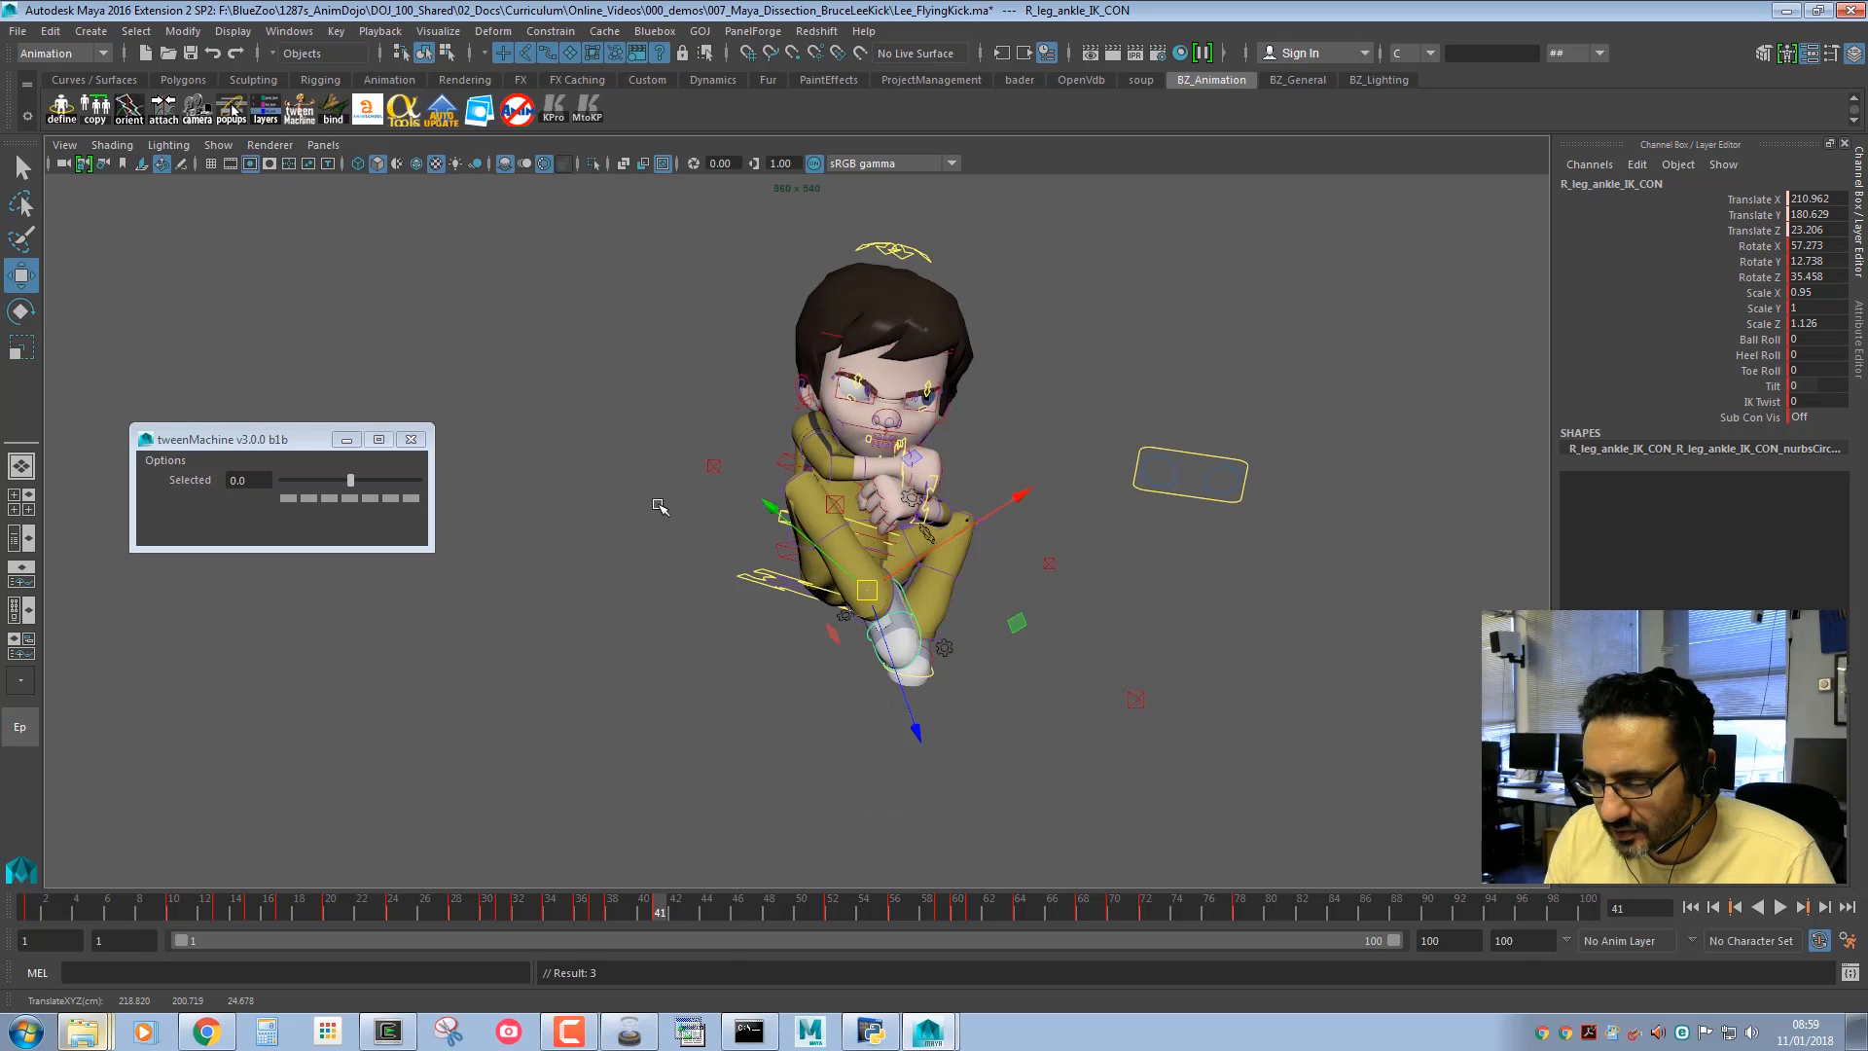
Tilt the upper spine control forward to about 10 degrees in Rotate X and lower it slightly to hunch the chest.
{"action": "key", "text": "q"}
{"action": "left_click", "coordinate": [790, 461]}
{"action": "key", "text": "e"}
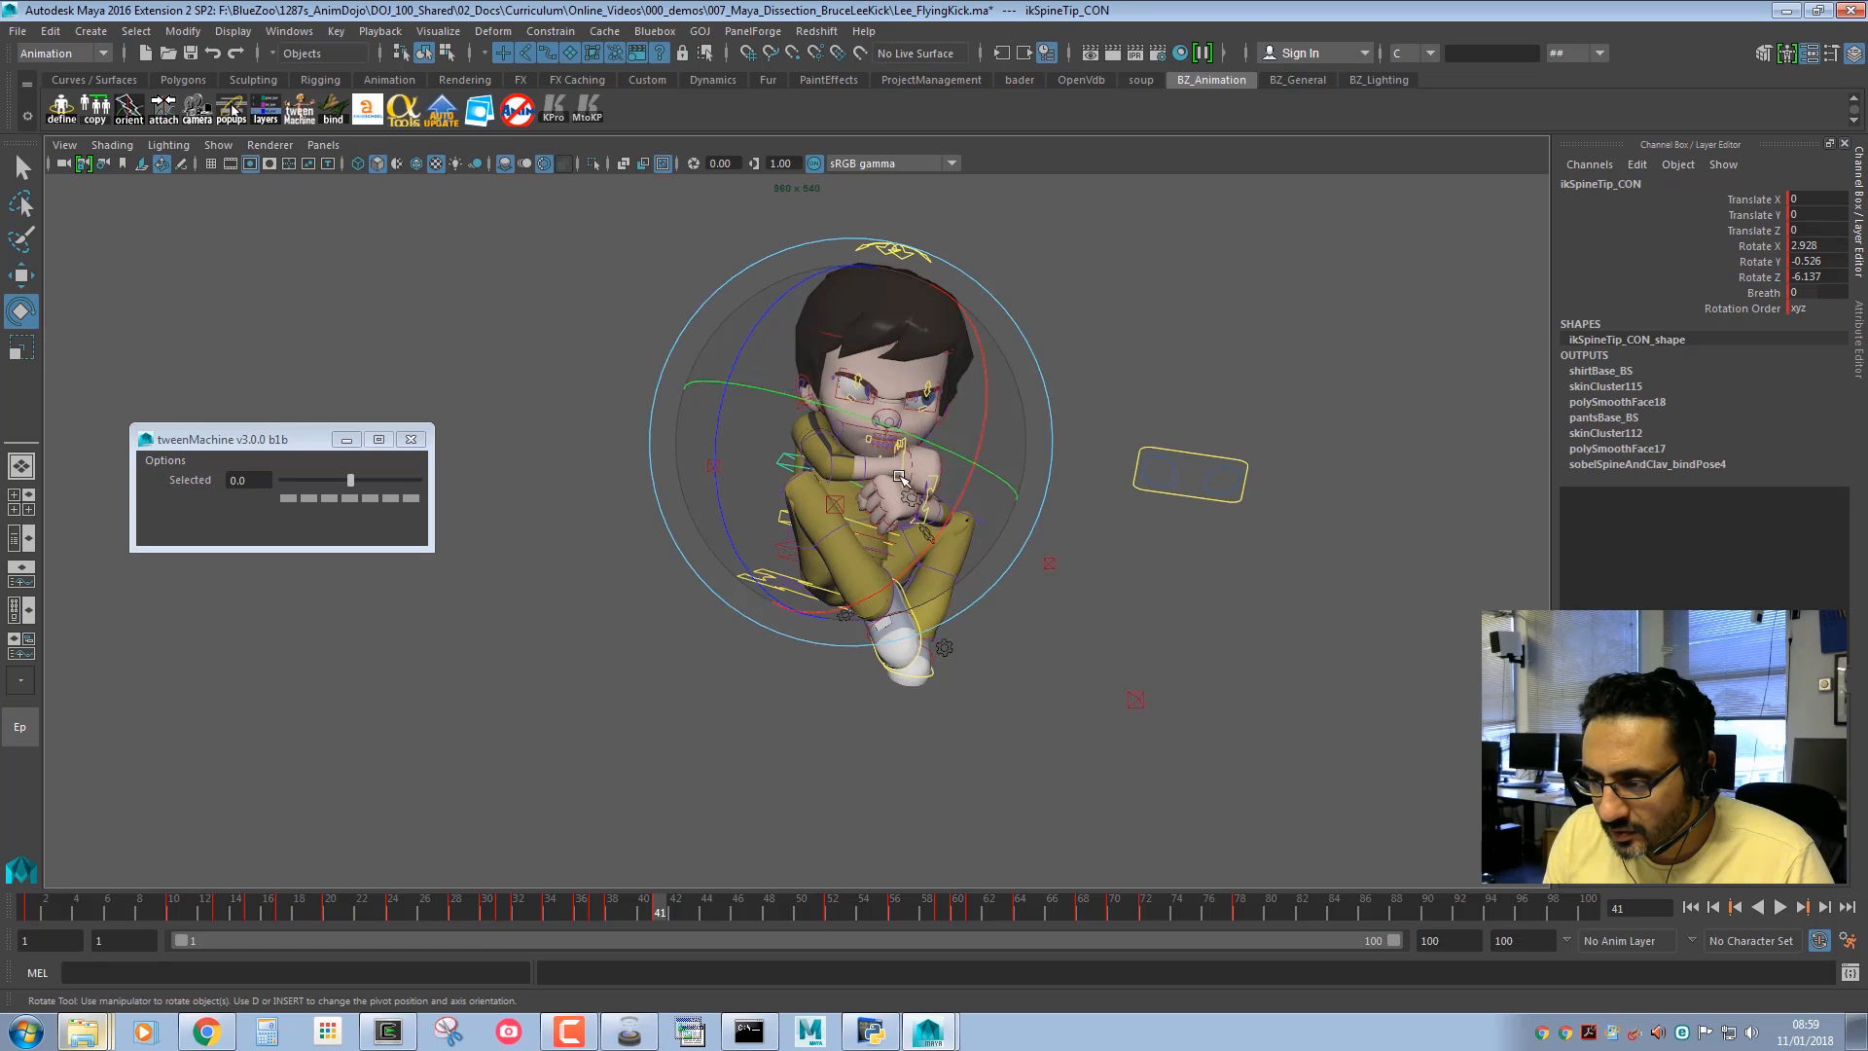
{"action": "key", "text": "w"}
{"action": "middle_click_drag", "start_coordinate": [992, 388], "coordinate": [992, 399]}
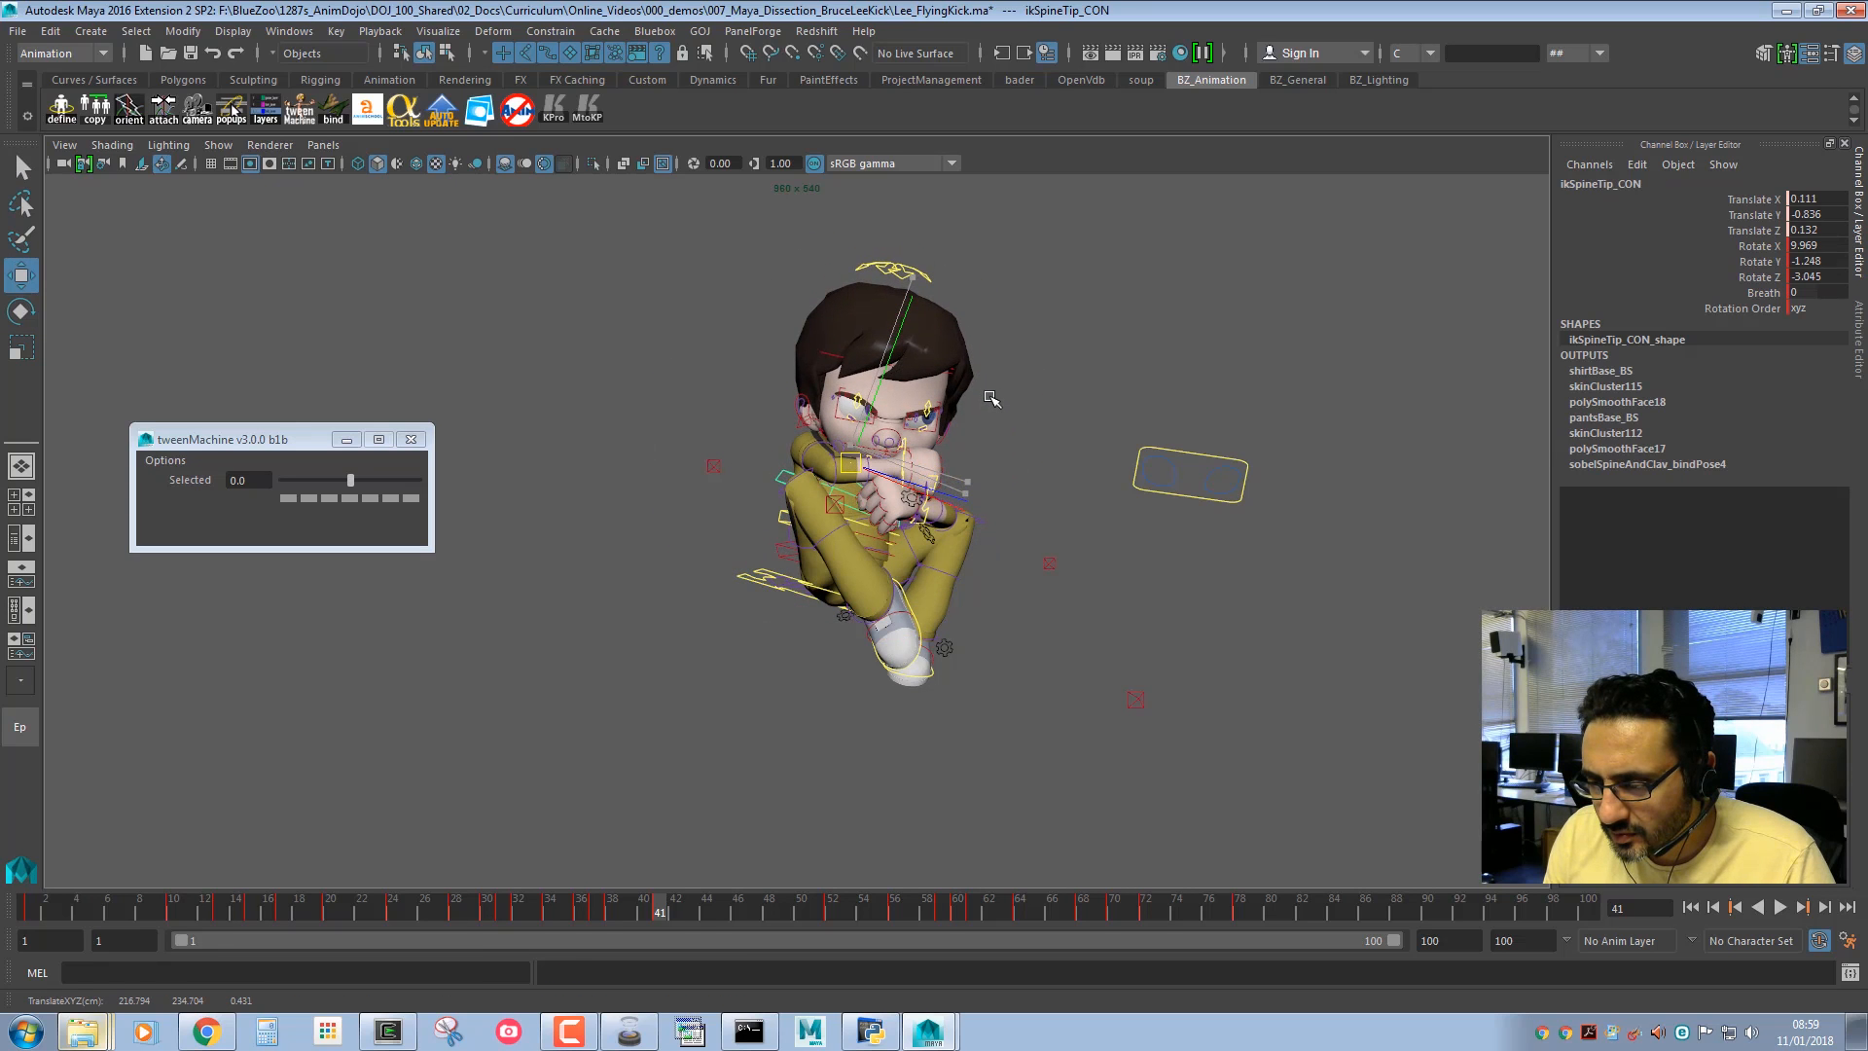
Adjust the right clavicle control, and rotate and move the right hand control farther across the chest toward the character's left side.
{"action": "key", "text": "q"}
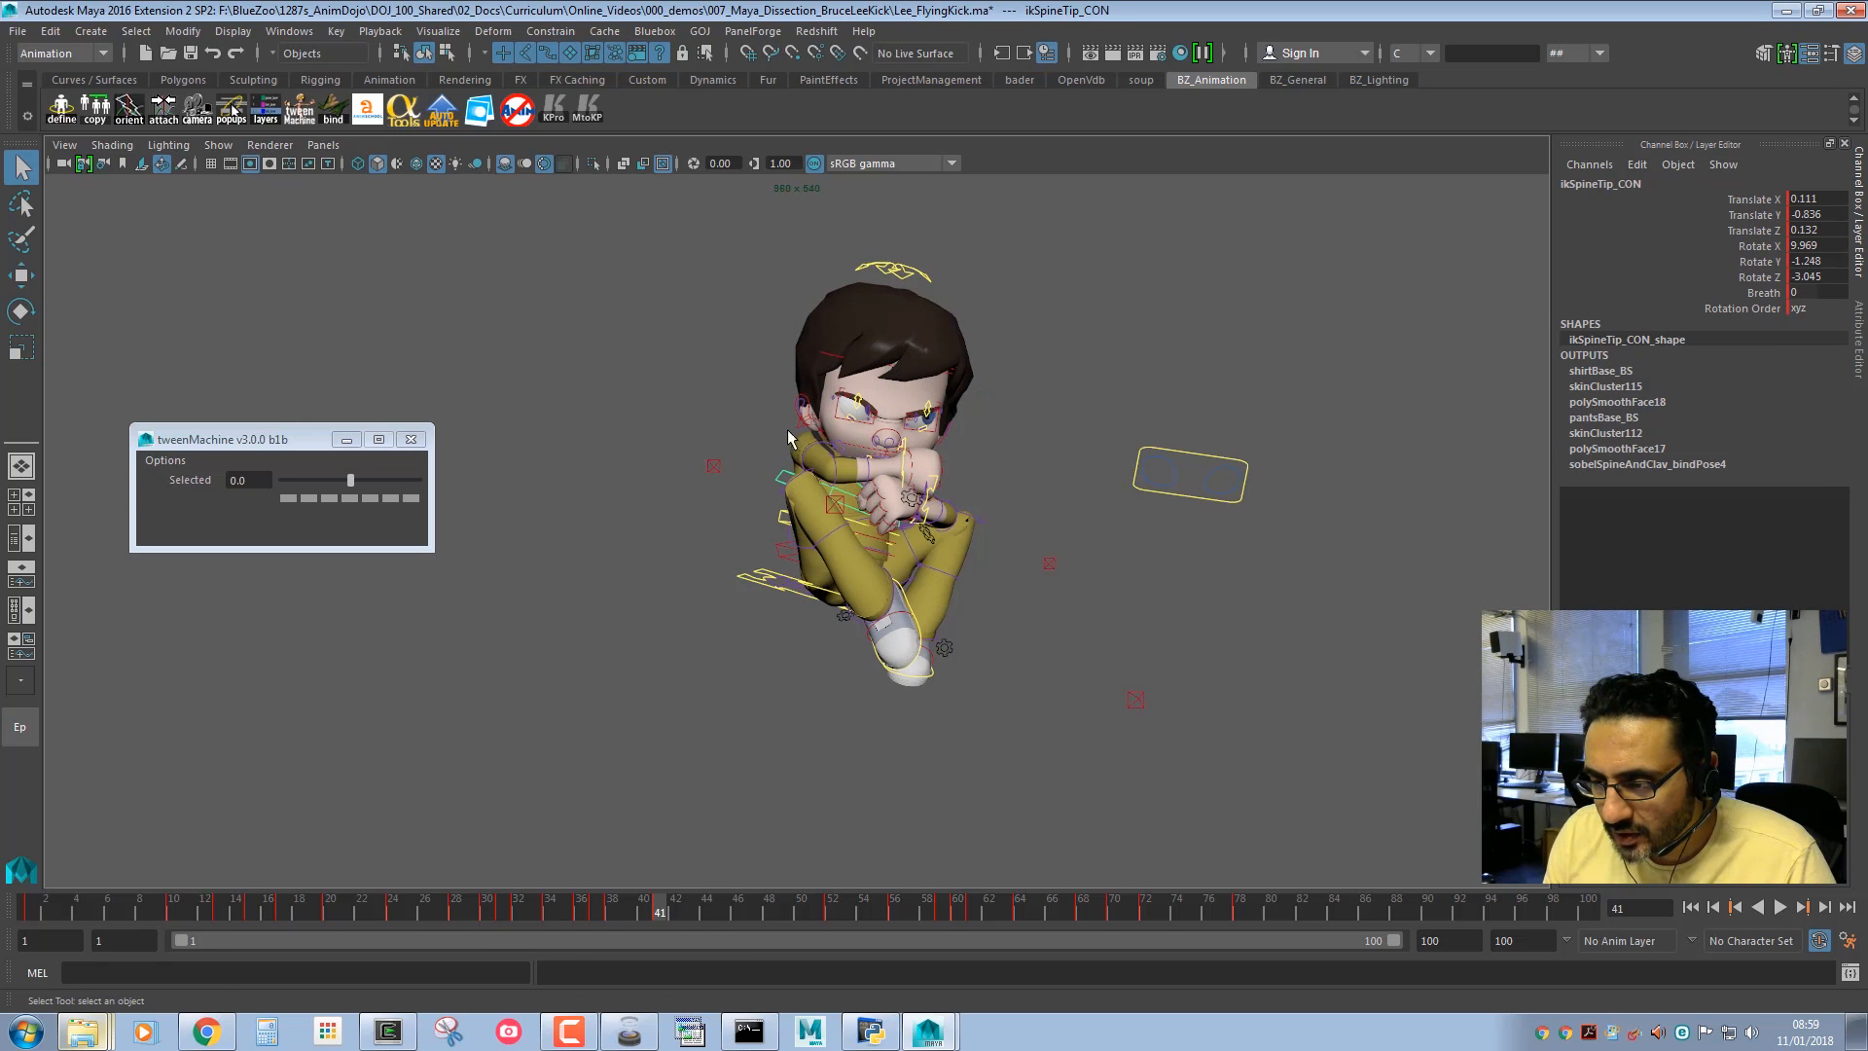
{"action": "left_click", "coordinate": [794, 426]}
{"action": "key", "text": "w"}
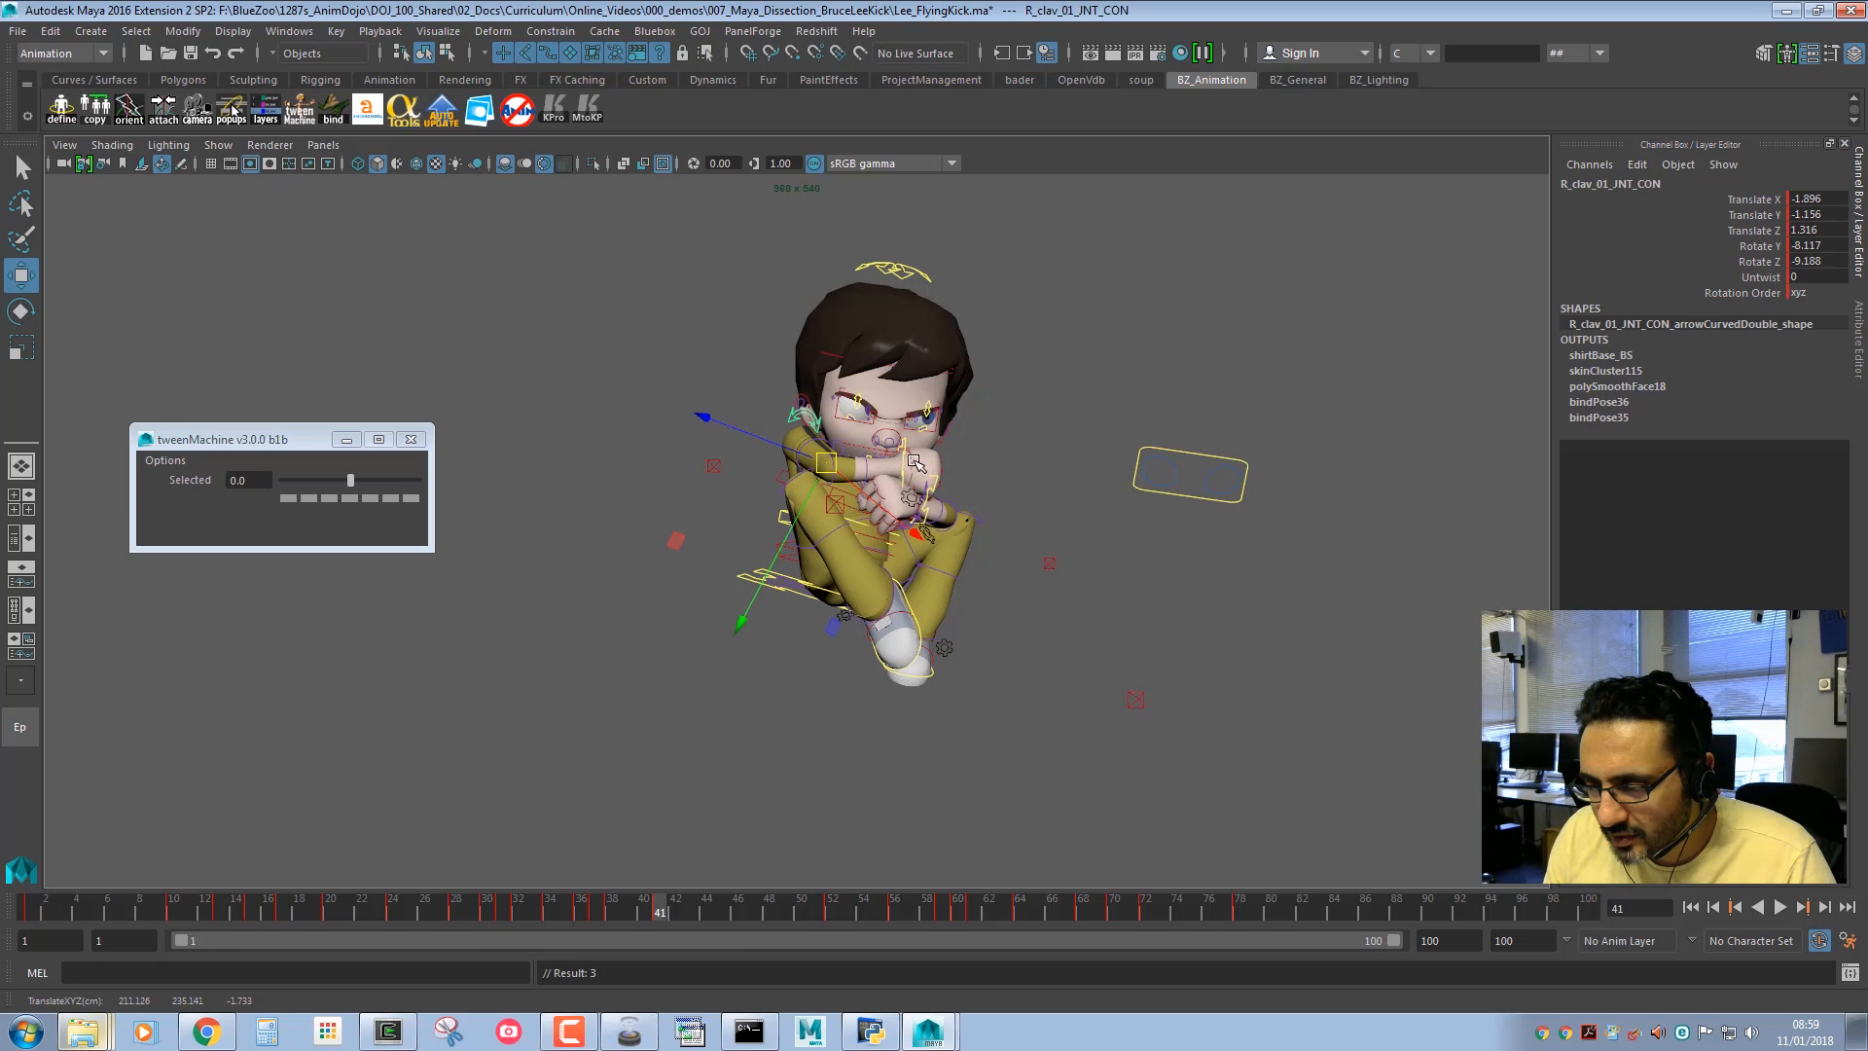
{"action": "left_click", "coordinate": [903, 469]}
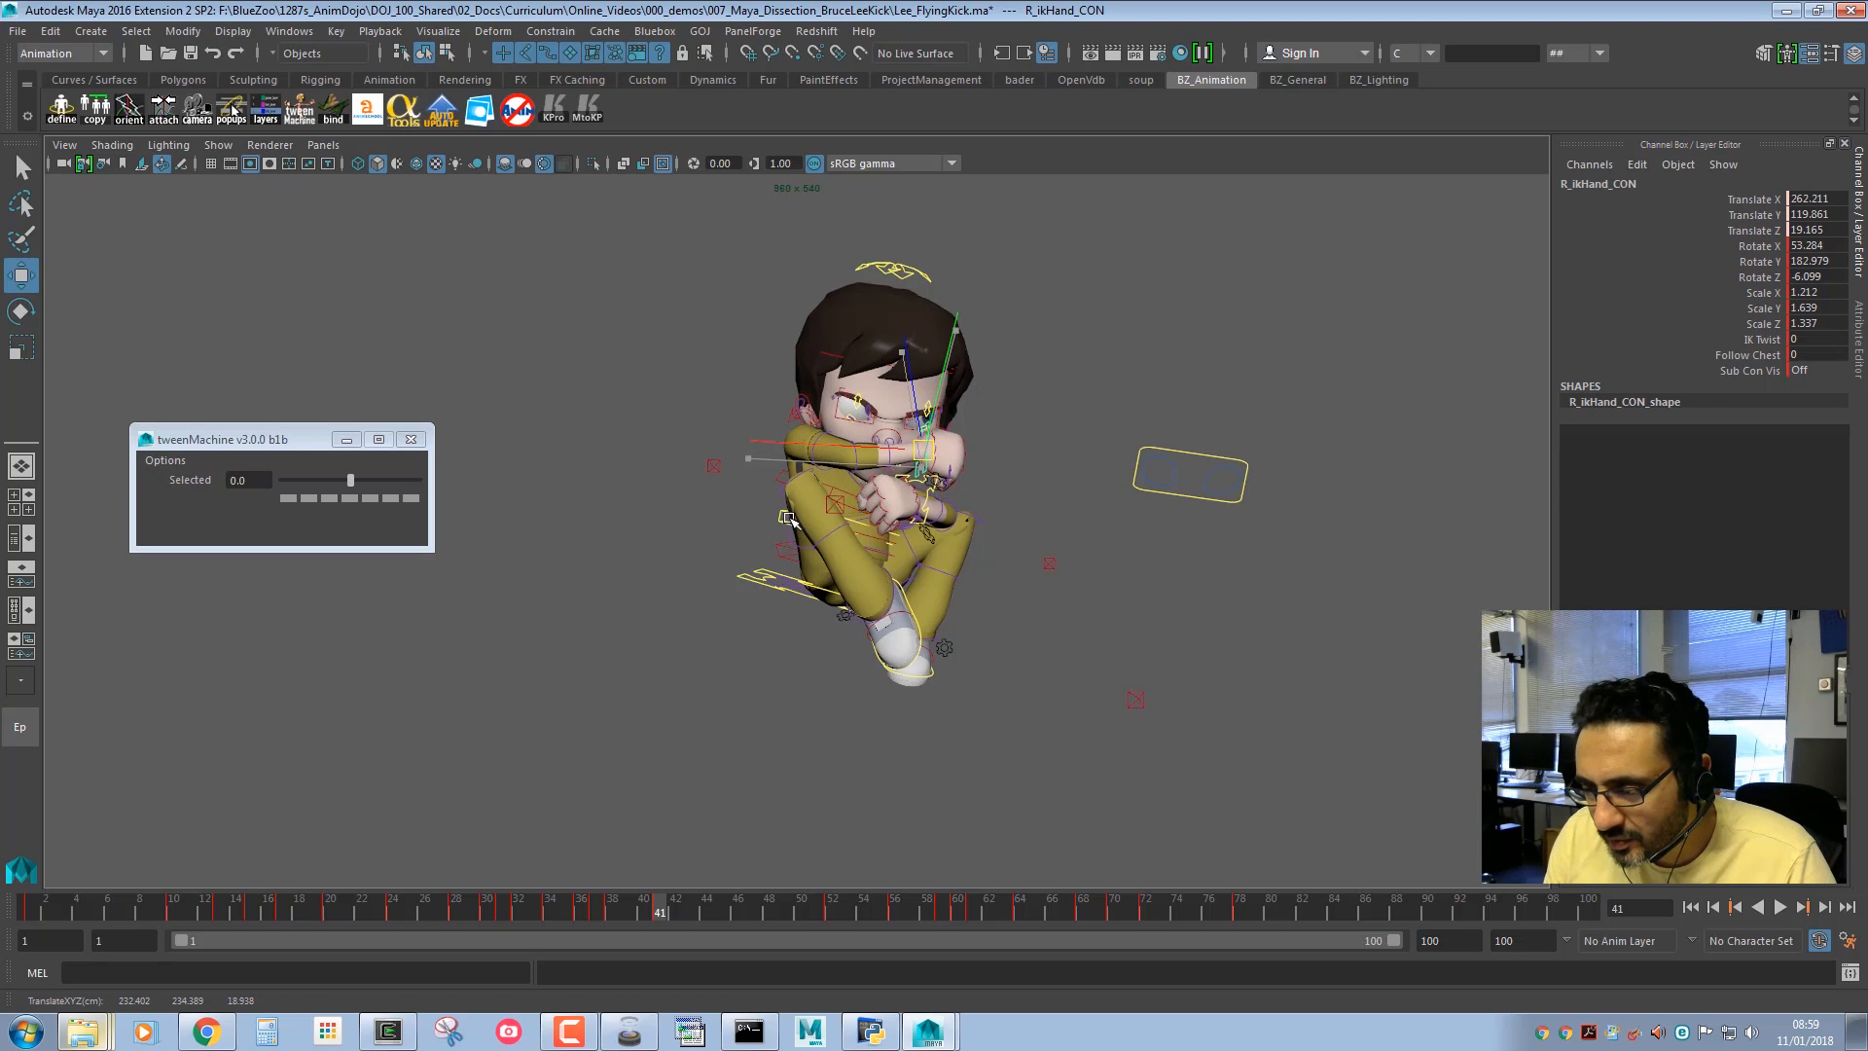
{"action": "key", "text": "e"}
{"action": "key", "text": "w"}
{"action": "middle_click_drag", "start_coordinate": [1060, 426], "coordinate": [1039, 380]}
{"action": "key", "text": "q"}
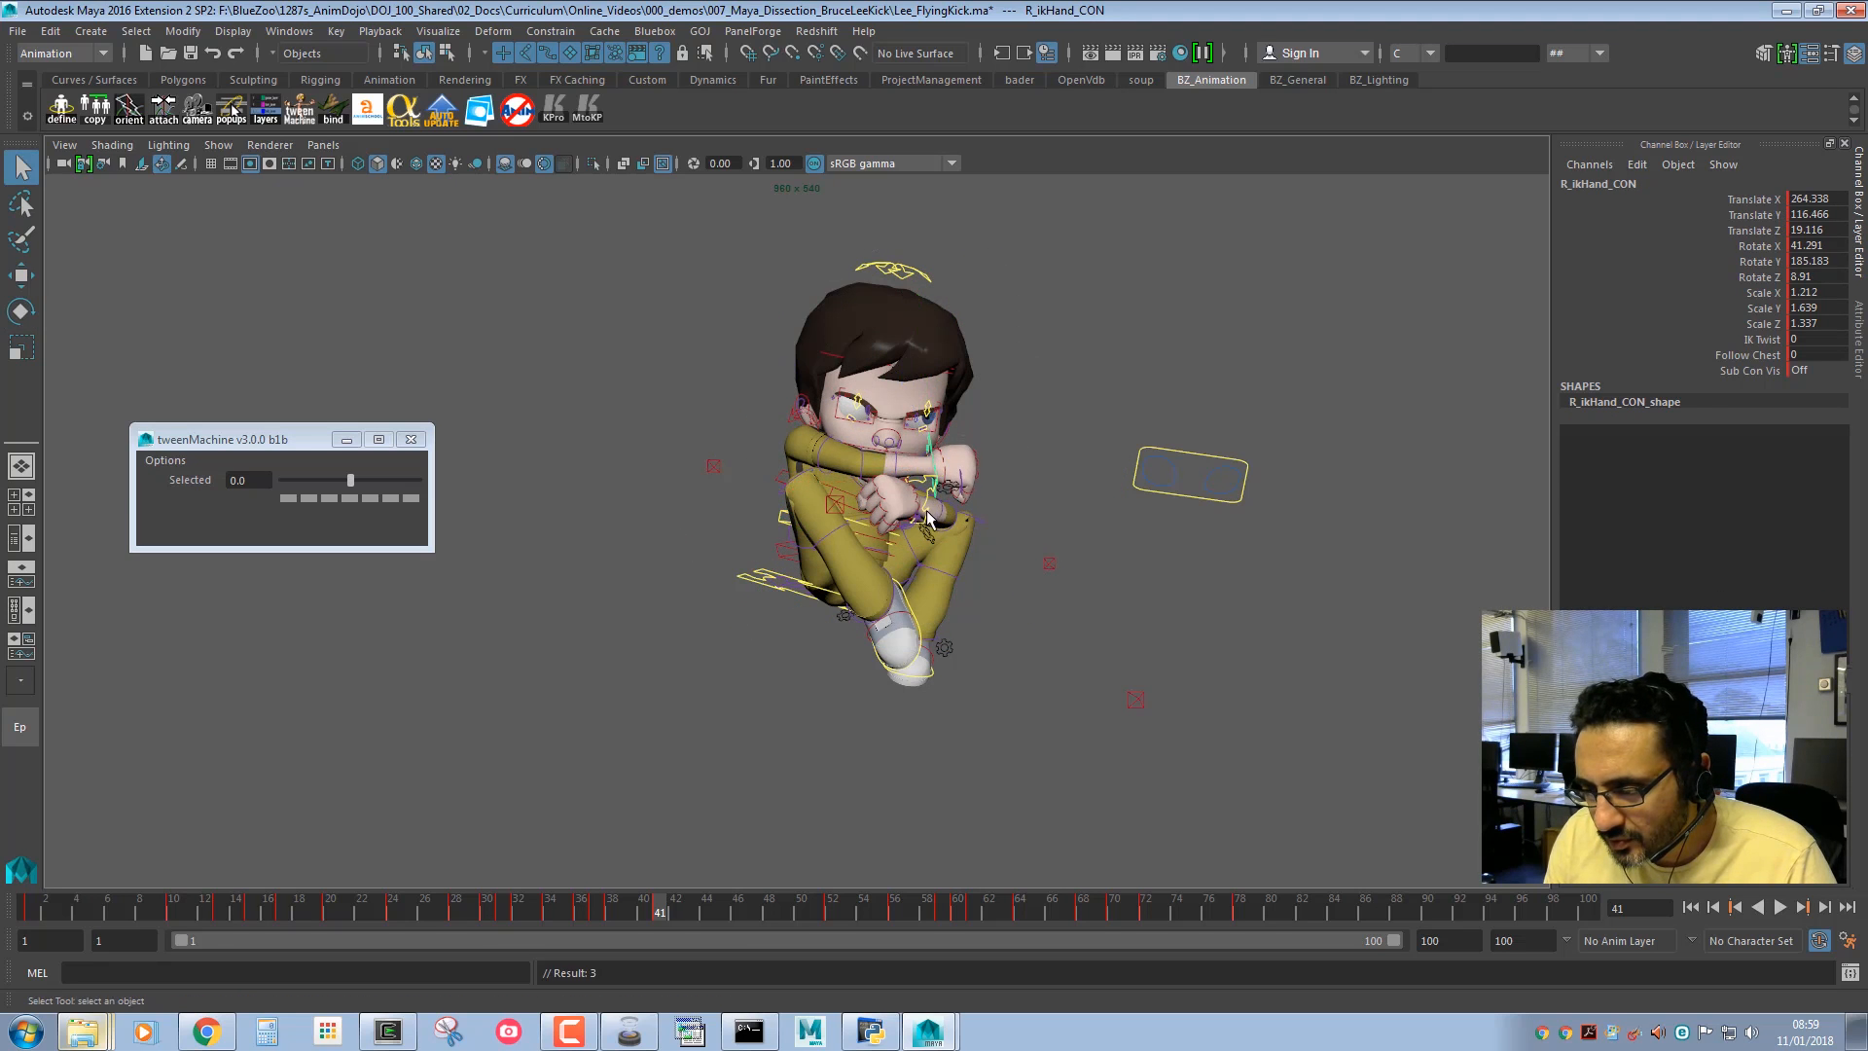
Move the left hand control slightly up toward the right knee and rotate the fist.
{"action": "left_click", "coordinate": [929, 512]}
{"action": "key", "text": "w"}
{"action": "middle_click_drag", "start_coordinate": [754, 523], "coordinate": [729, 515]}
{"action": "key", "text": "e"}
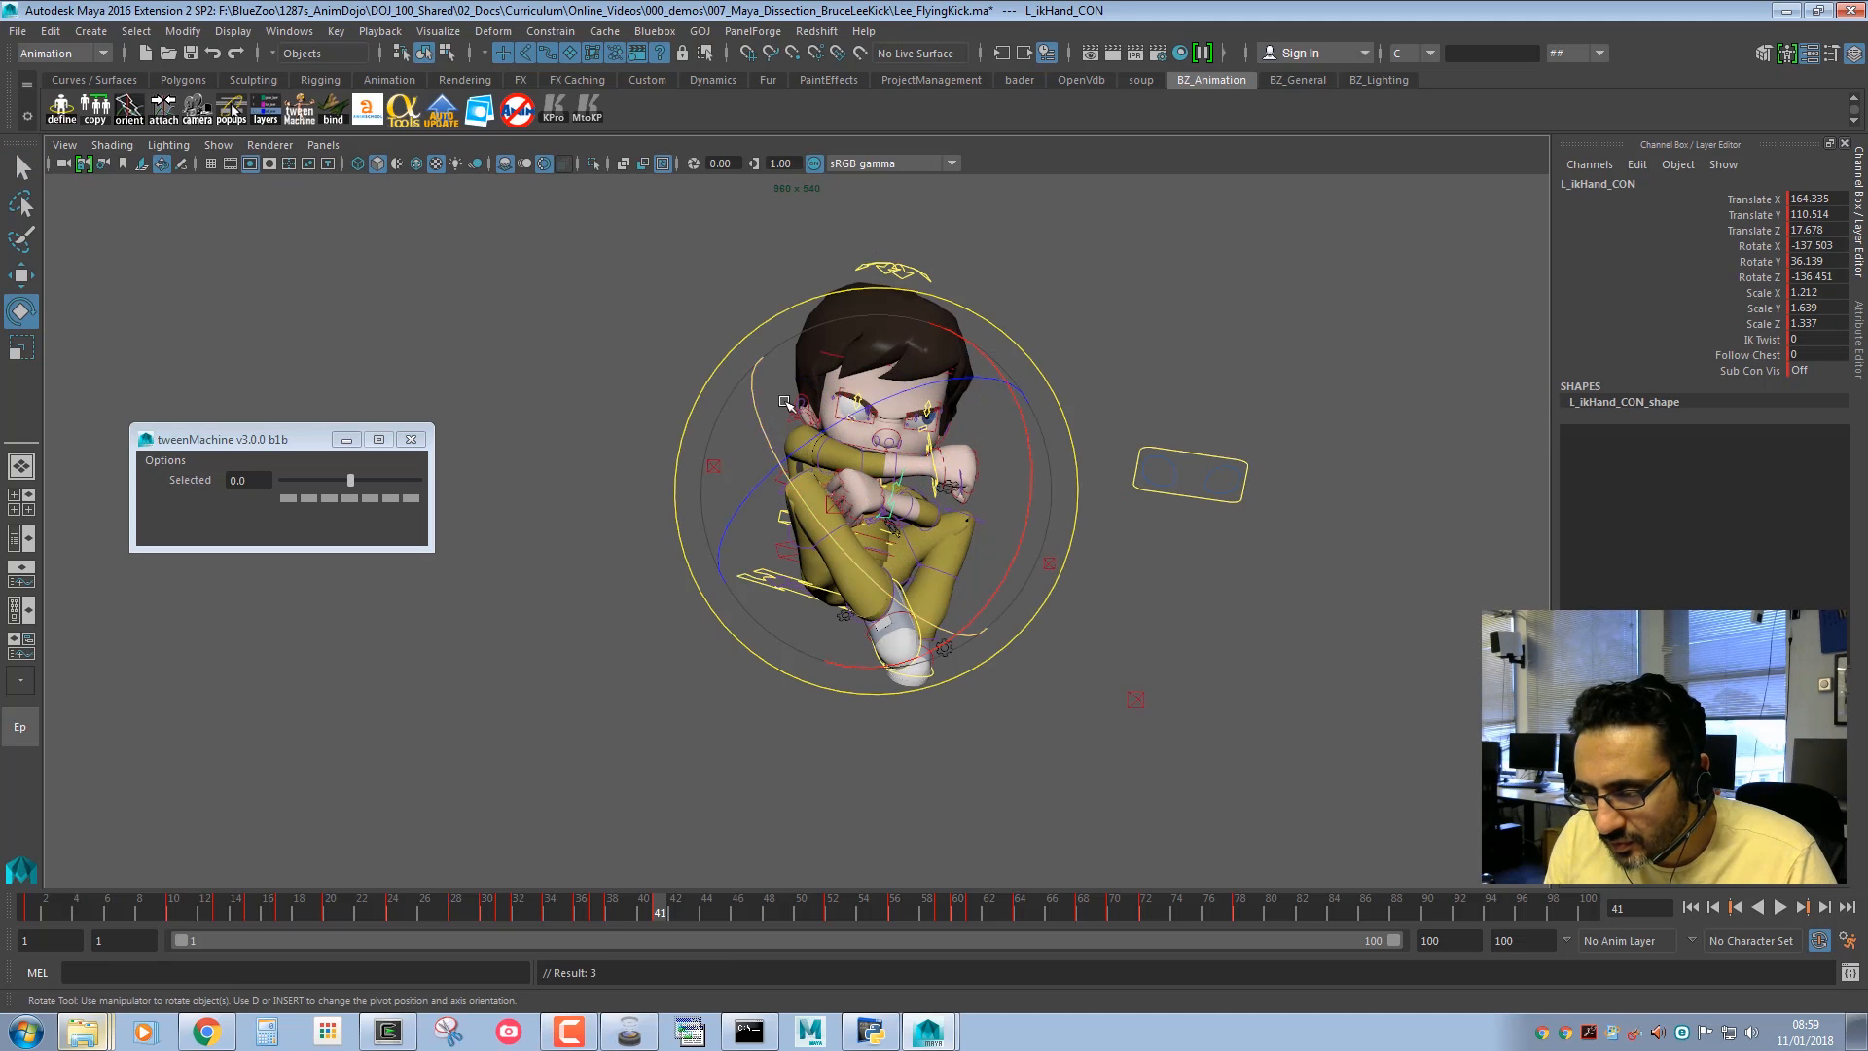
{"action": "left_click_drag", "start_coordinate": [783, 400], "coordinate": [786, 377]}
Select all of the character's controls and key the full tuck pose at frame 41.
{"action": "key", "text": "q"}
{"action": "left_click_drag", "start_coordinate": [645, 222], "coordinate": [1231, 747]}
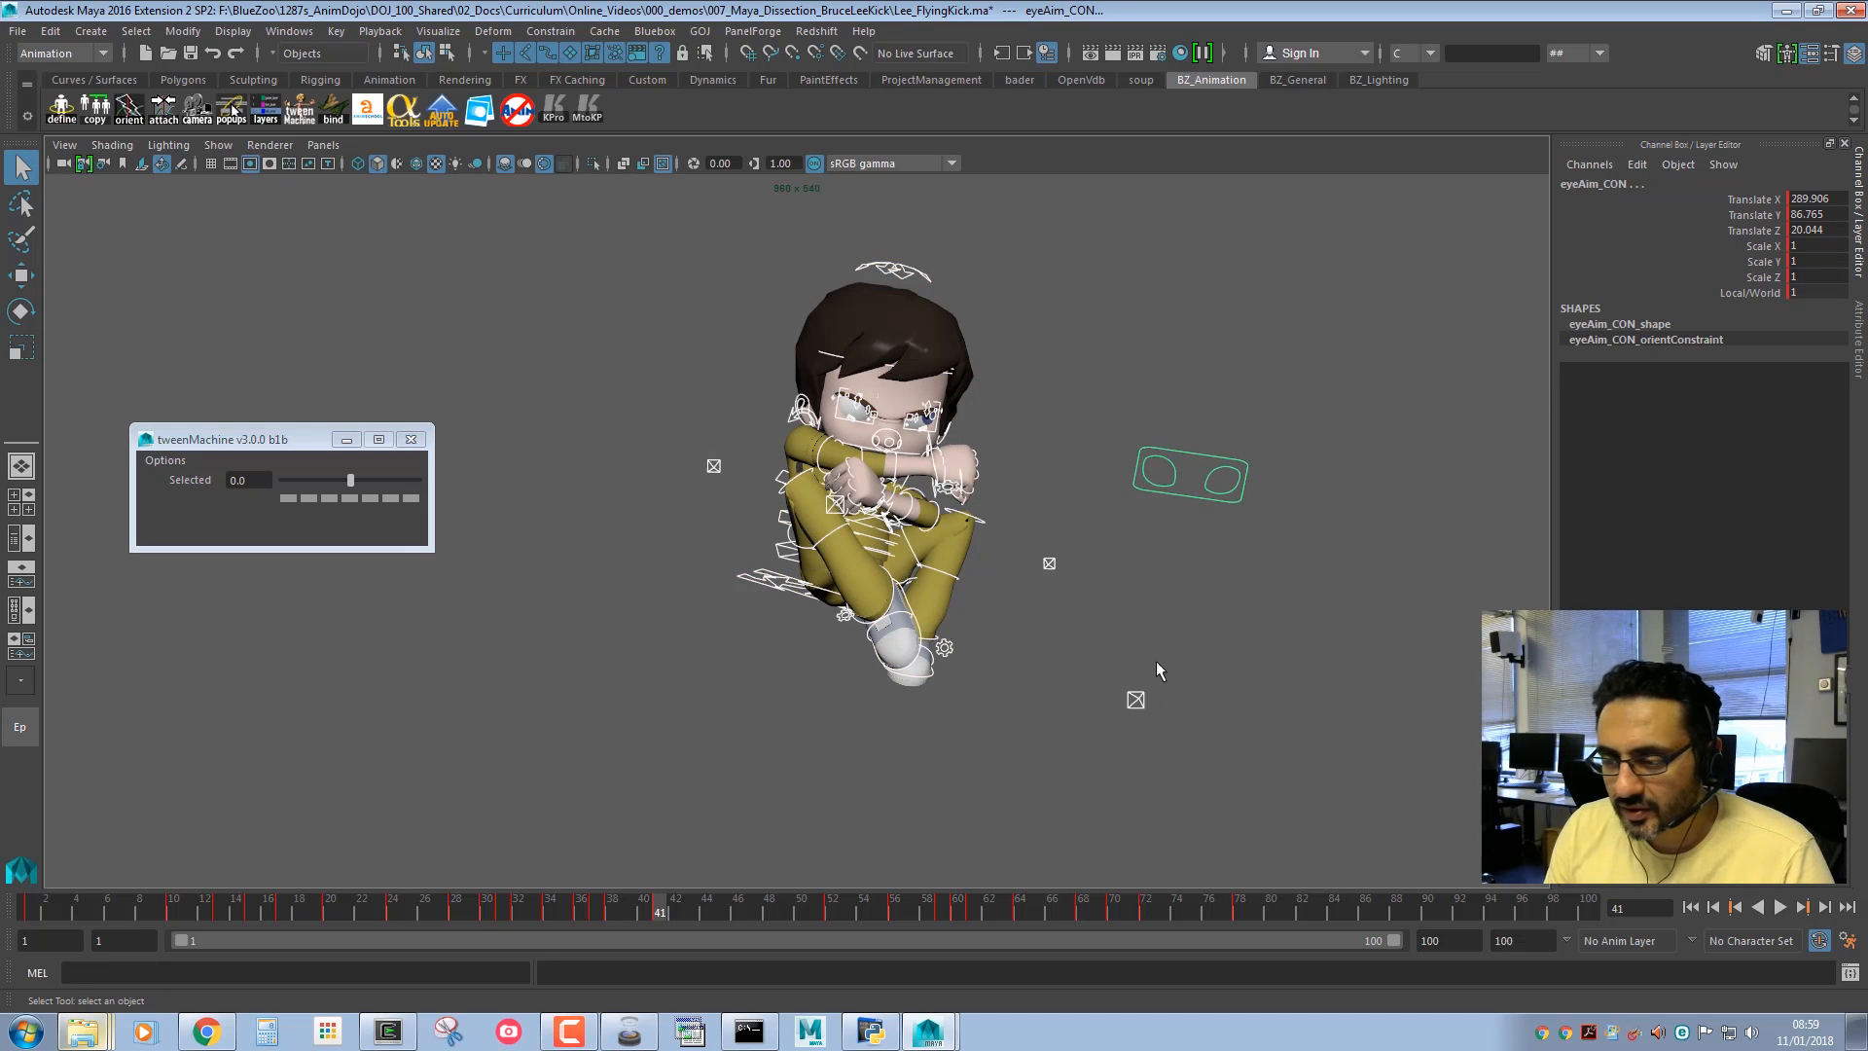
{"action": "right_click_drag", "start_coordinate": [1131, 637], "coordinate": [958, 499], "text": "alt"}
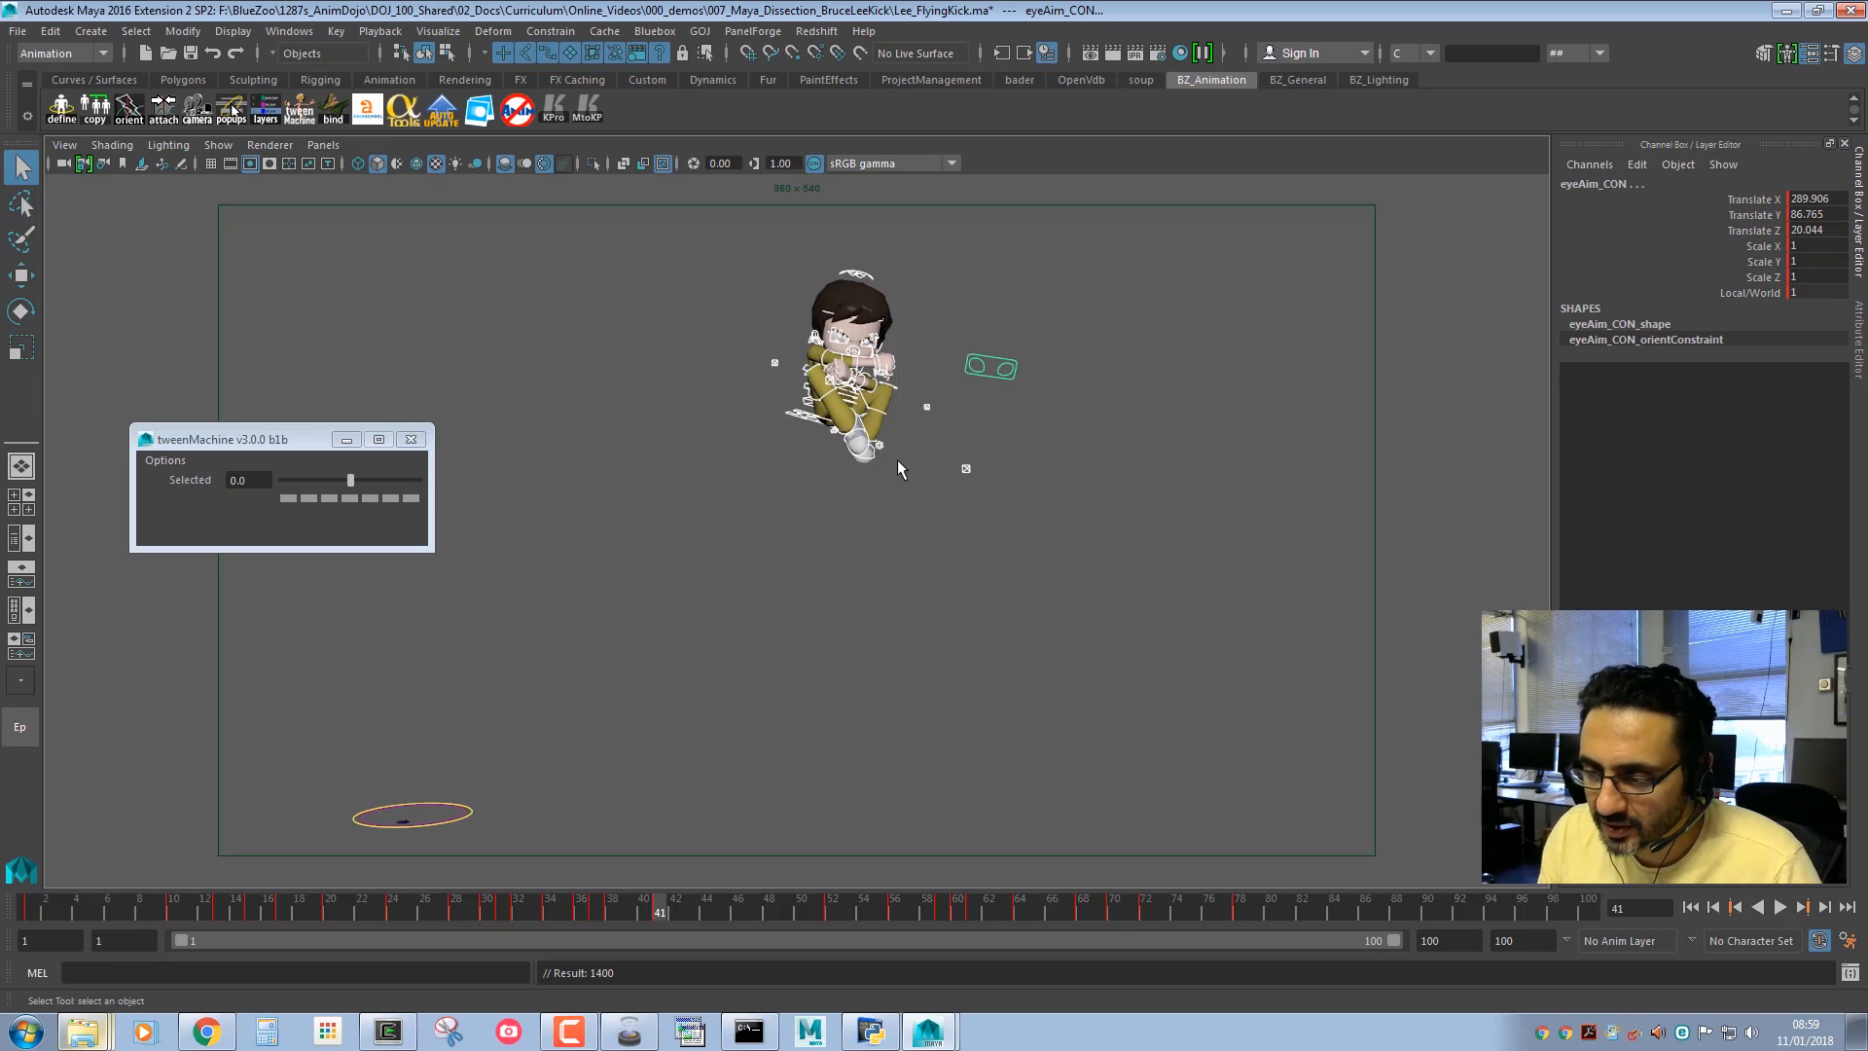
Select the main spine, ankle, hand, elbow, knee and eye-aim controls together at frame 41.
{"action": "key", "text": "space"}
{"action": "left_click_drag", "start_coordinate": [497, 369], "coordinate": [640, 362], "text": "alt"}
{"action": "left_click", "coordinate": [588, 374]}
{"action": "left_click", "coordinate": [647, 425], "text": "shift"}
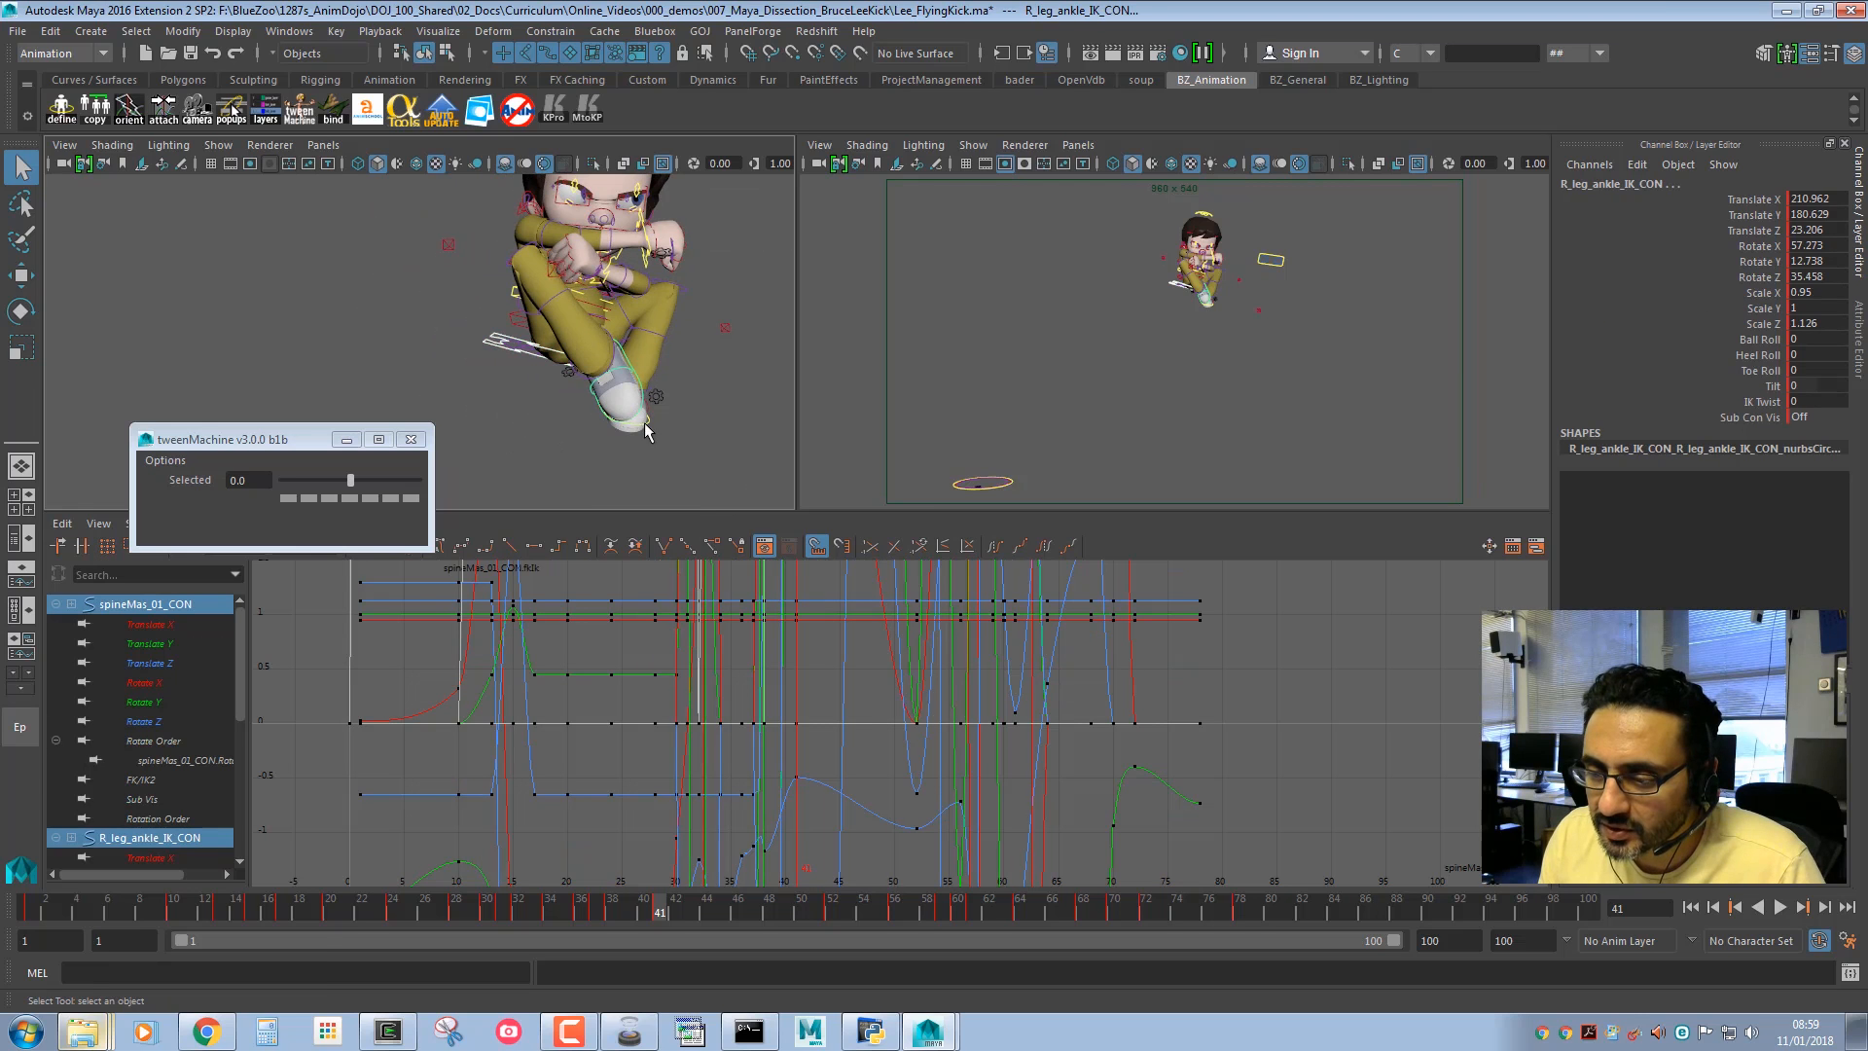
{"action": "left_click_drag", "start_coordinate": [648, 432], "coordinate": [627, 336], "text": "alt"}
{"action": "left_click", "coordinate": [628, 330], "text": "shift"}
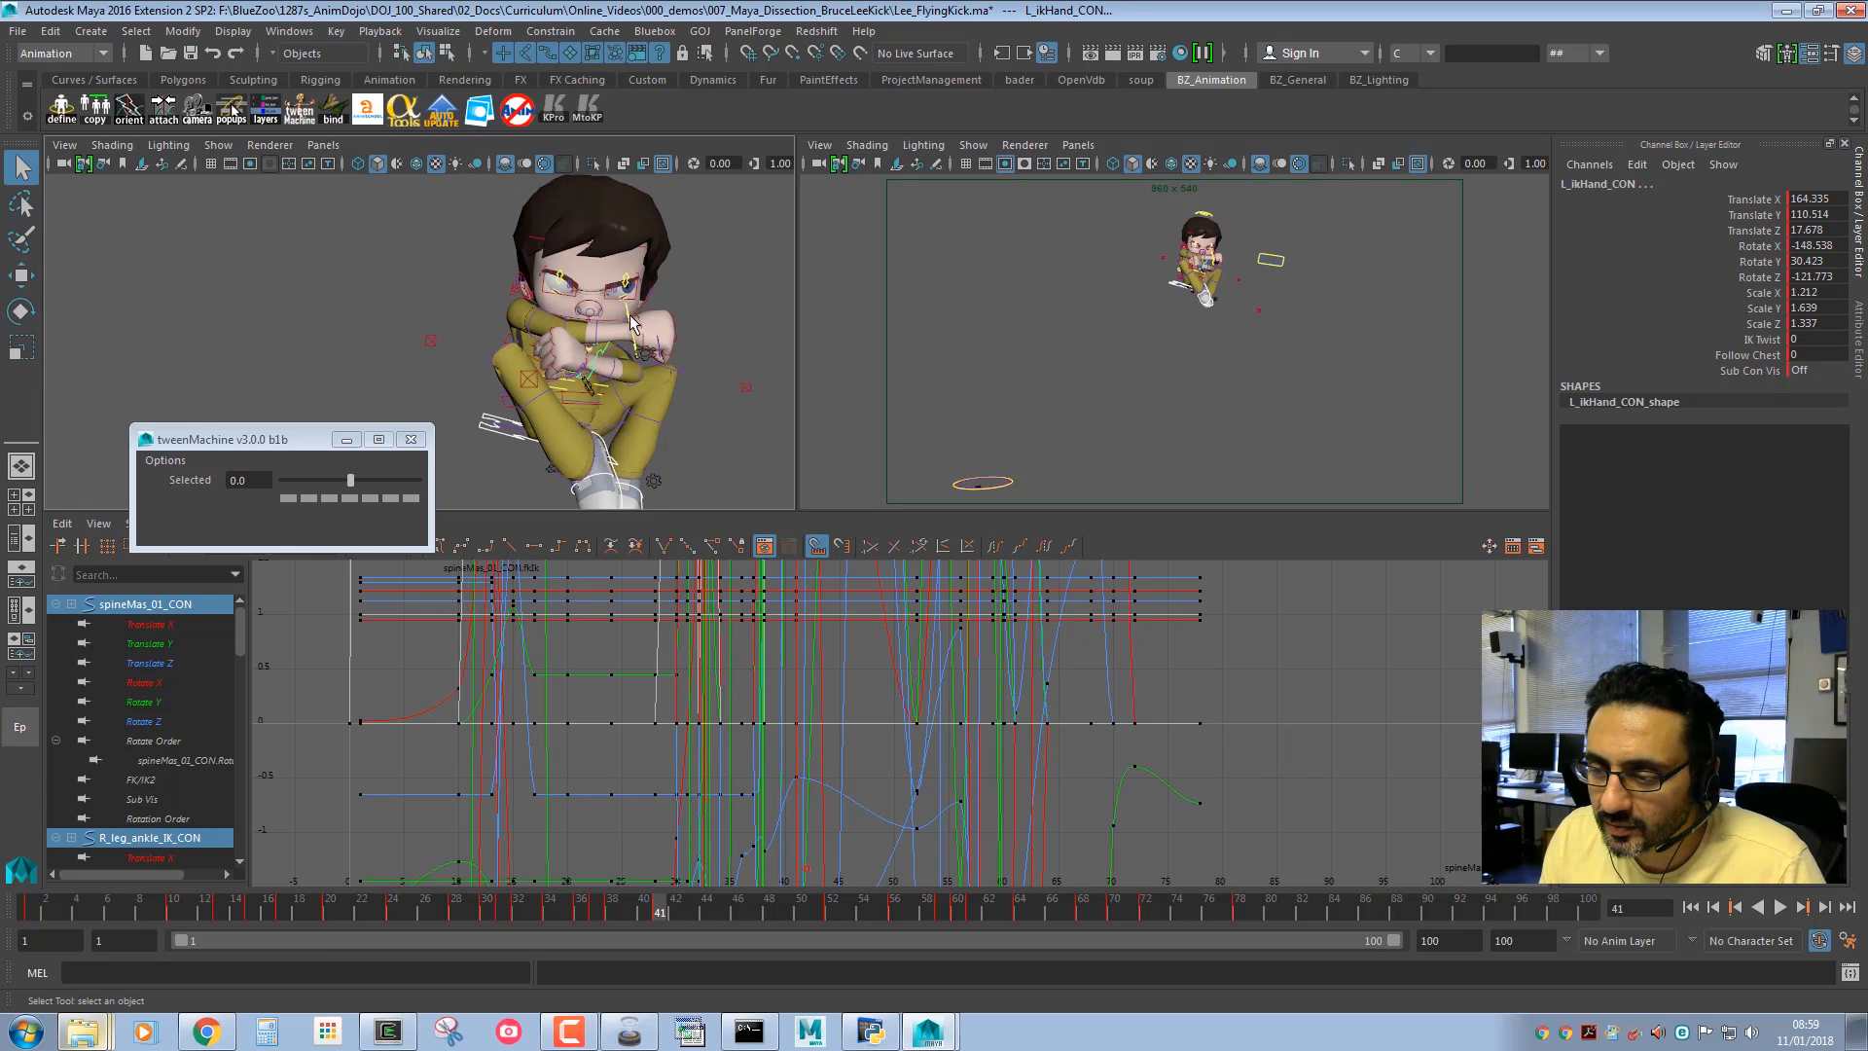
{"action": "left_click", "coordinate": [608, 334], "text": "shift"}
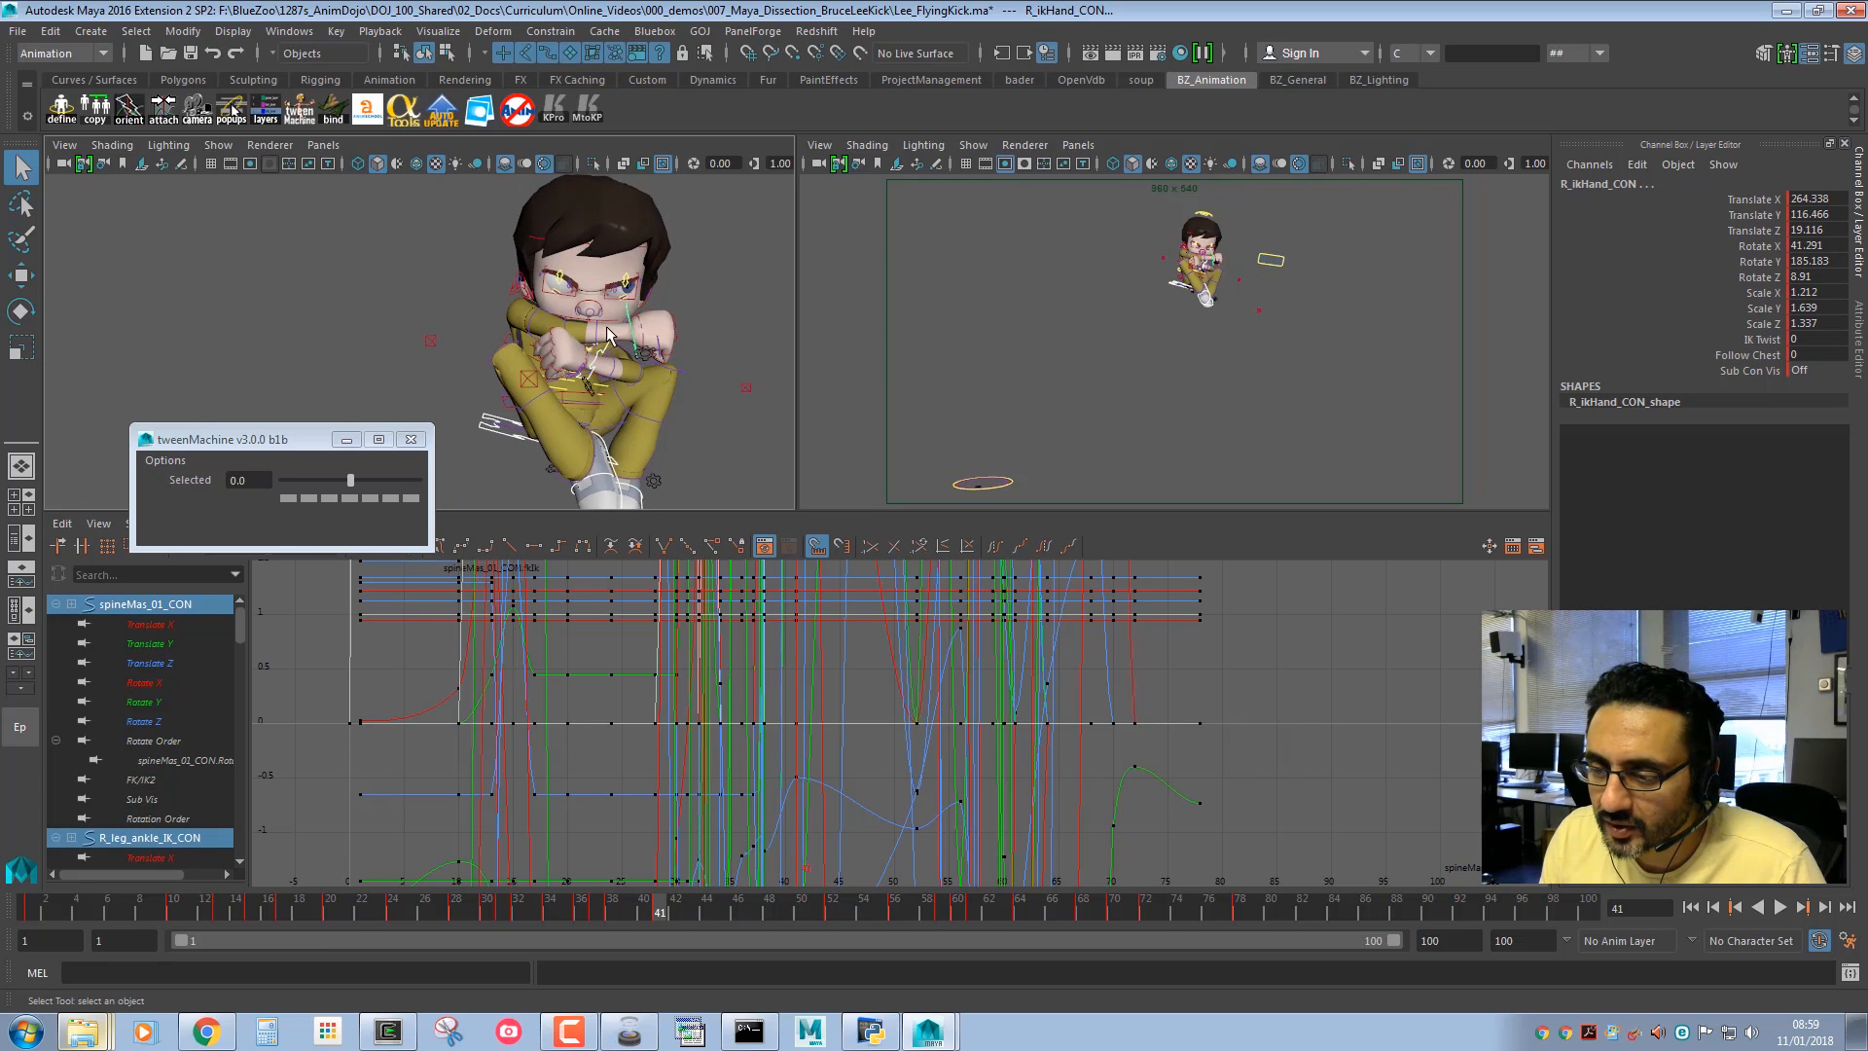
{"action": "left_click", "coordinate": [428, 342], "text": "shift"}
{"action": "left_click", "coordinate": [744, 391], "text": "shift"}
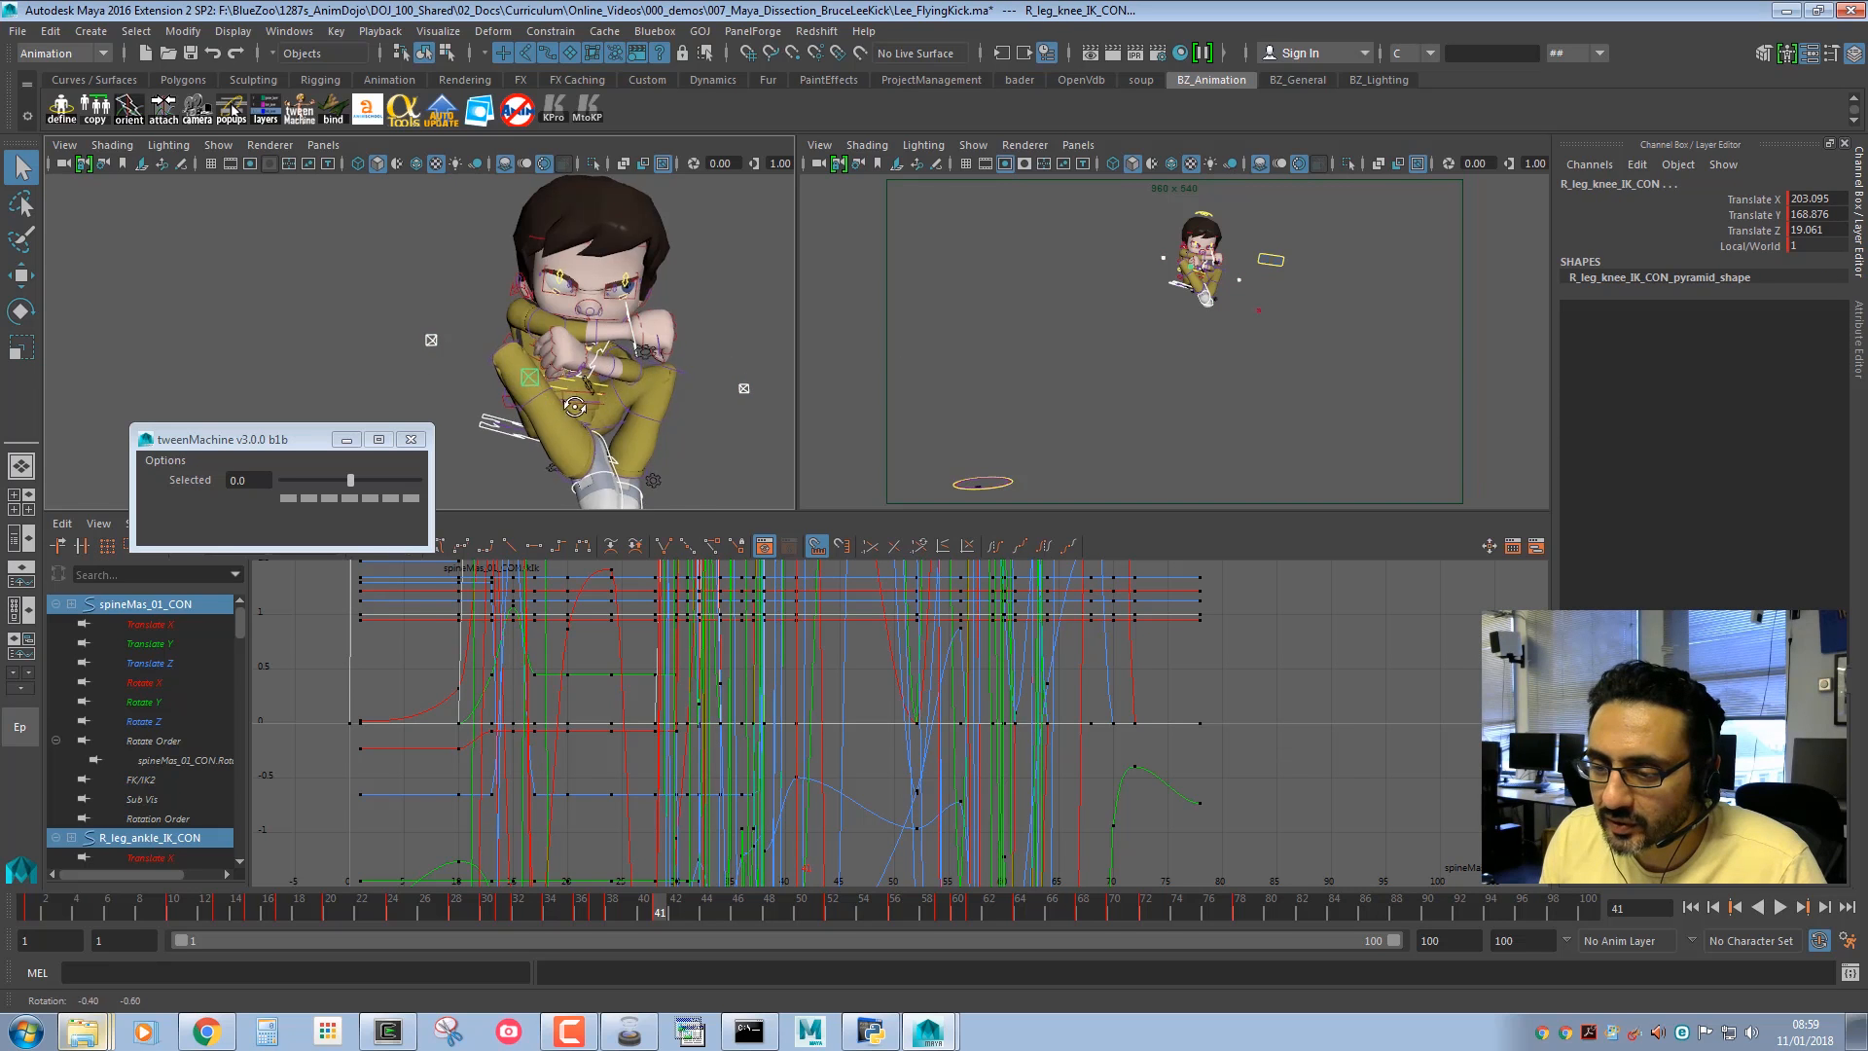
{"action": "left_click_drag", "start_coordinate": [744, 391], "coordinate": [614, 382], "text": "alt"}
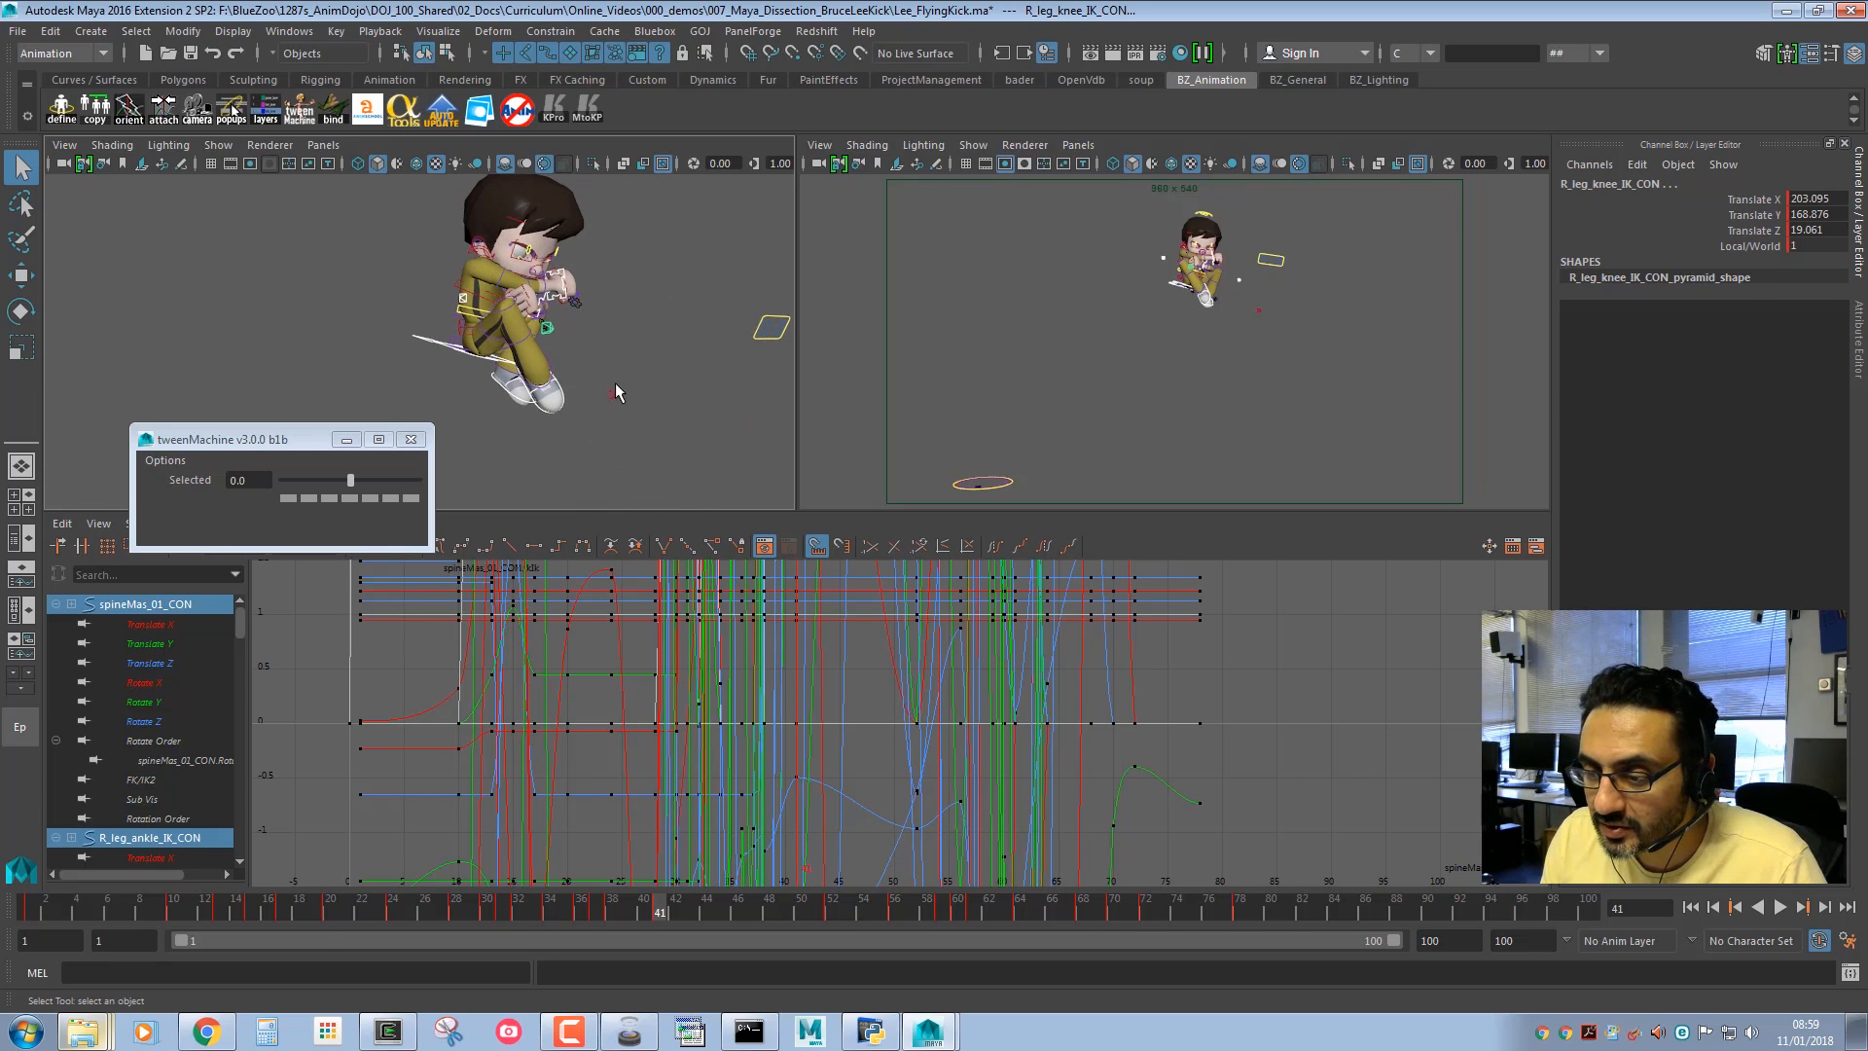
{"action": "left_click", "coordinate": [770, 331], "text": "shift"}
{"action": "left_click", "coordinate": [769, 331], "text": "shift"}
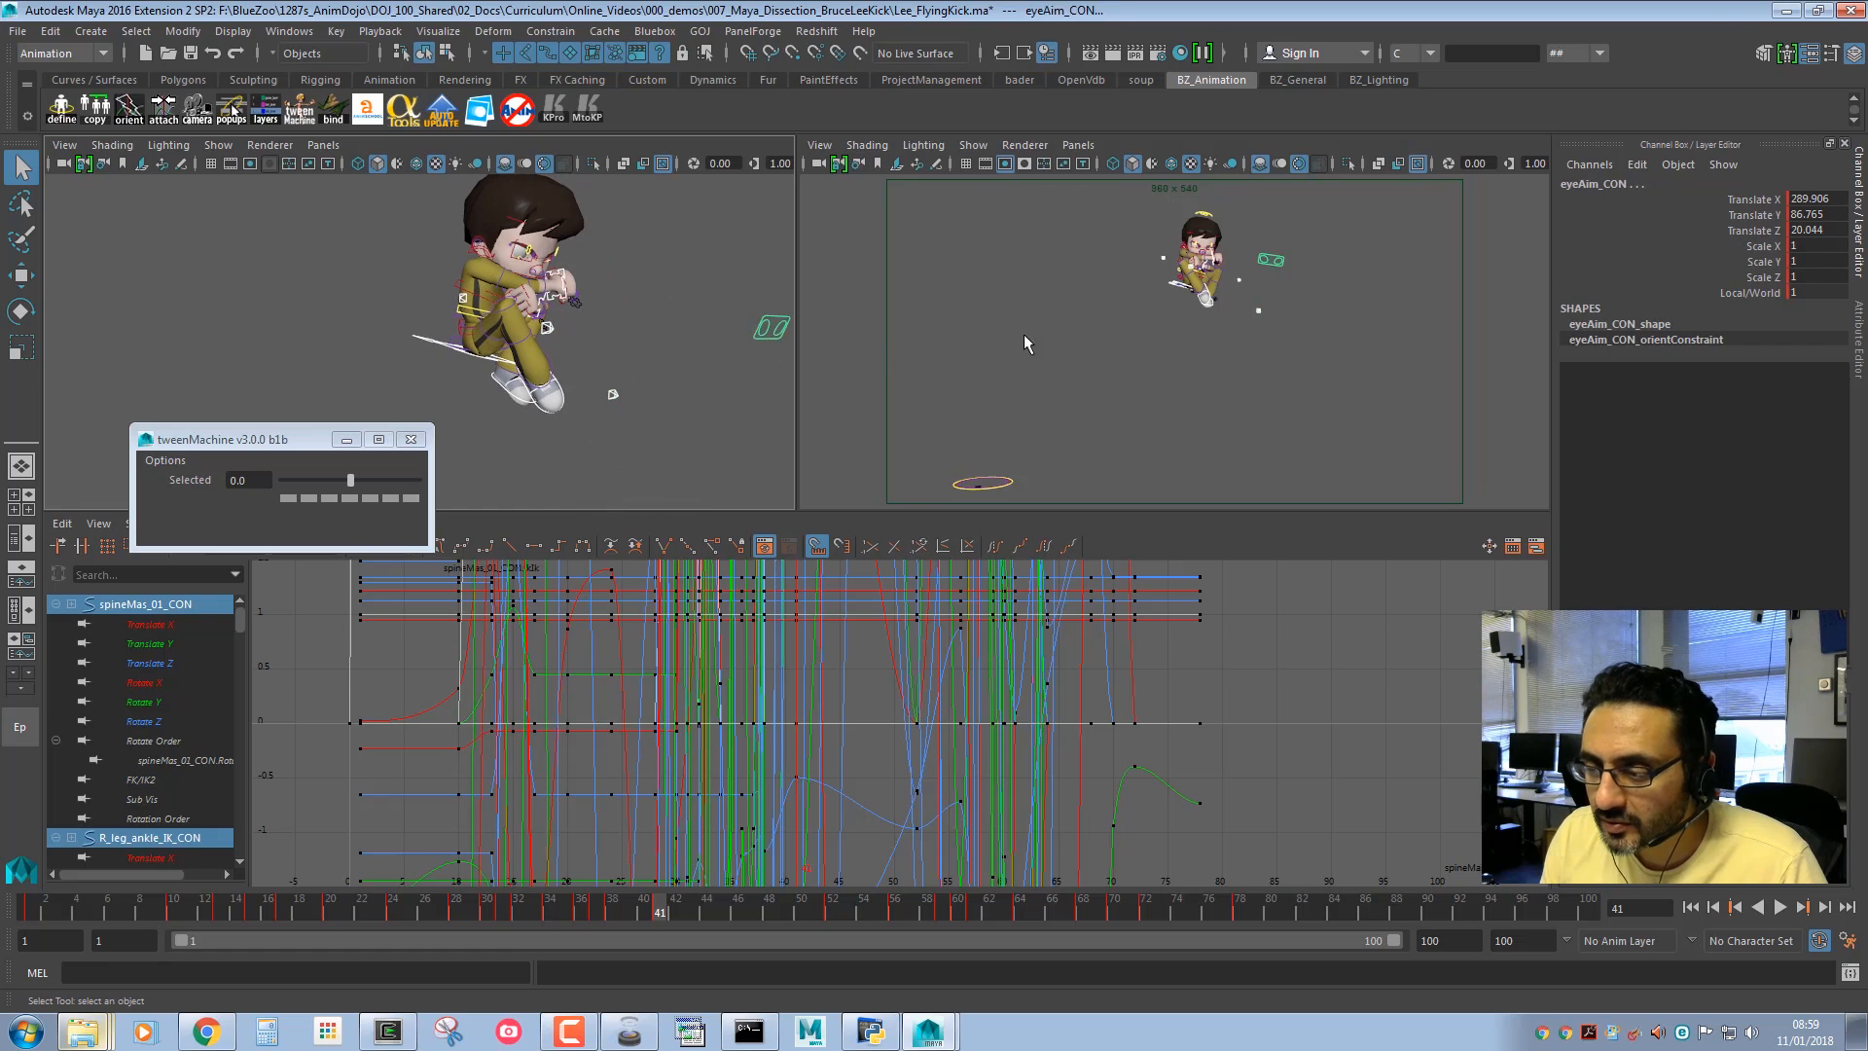
{"action": "key", "text": "space"}
{"action": "key", "text": "w"}
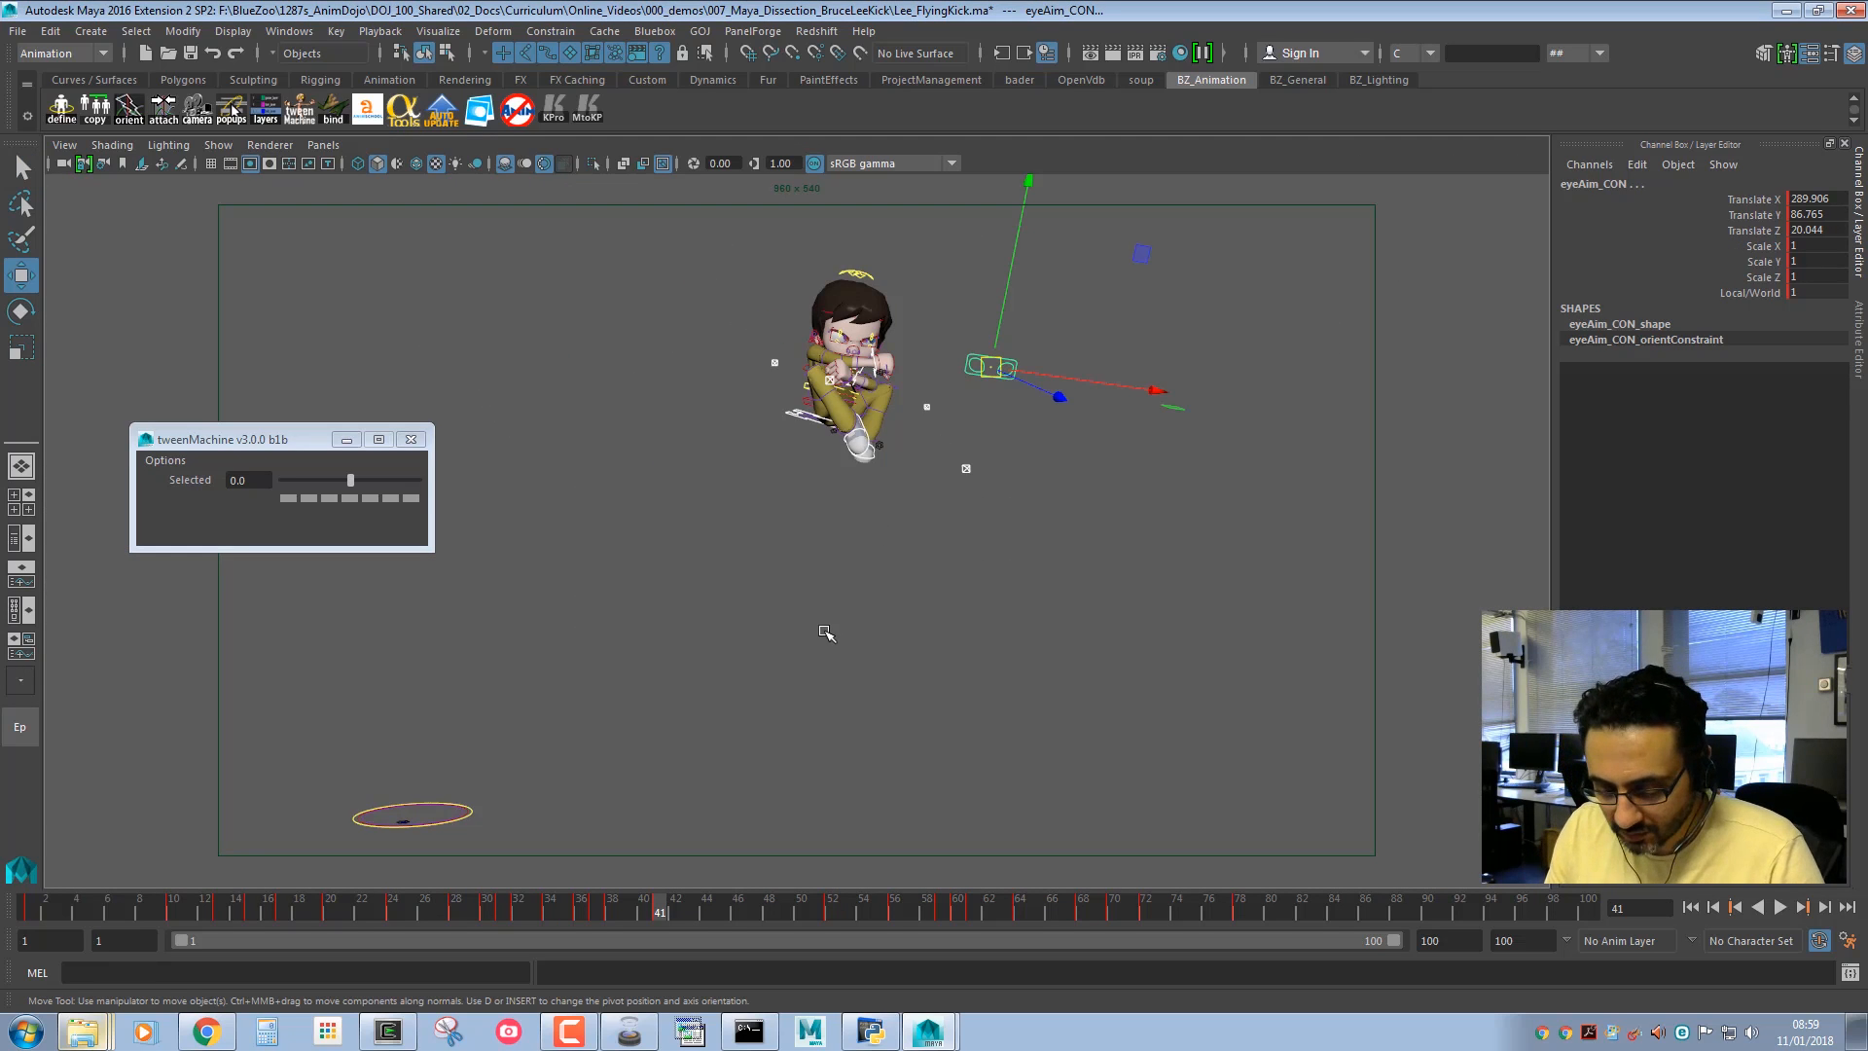
At frame 46, select all of the character's controls and match them to the previous key with tweenMachine at -100.
{"action": "left_click_drag", "start_coordinate": [572, 907], "coordinate": [654, 914]}
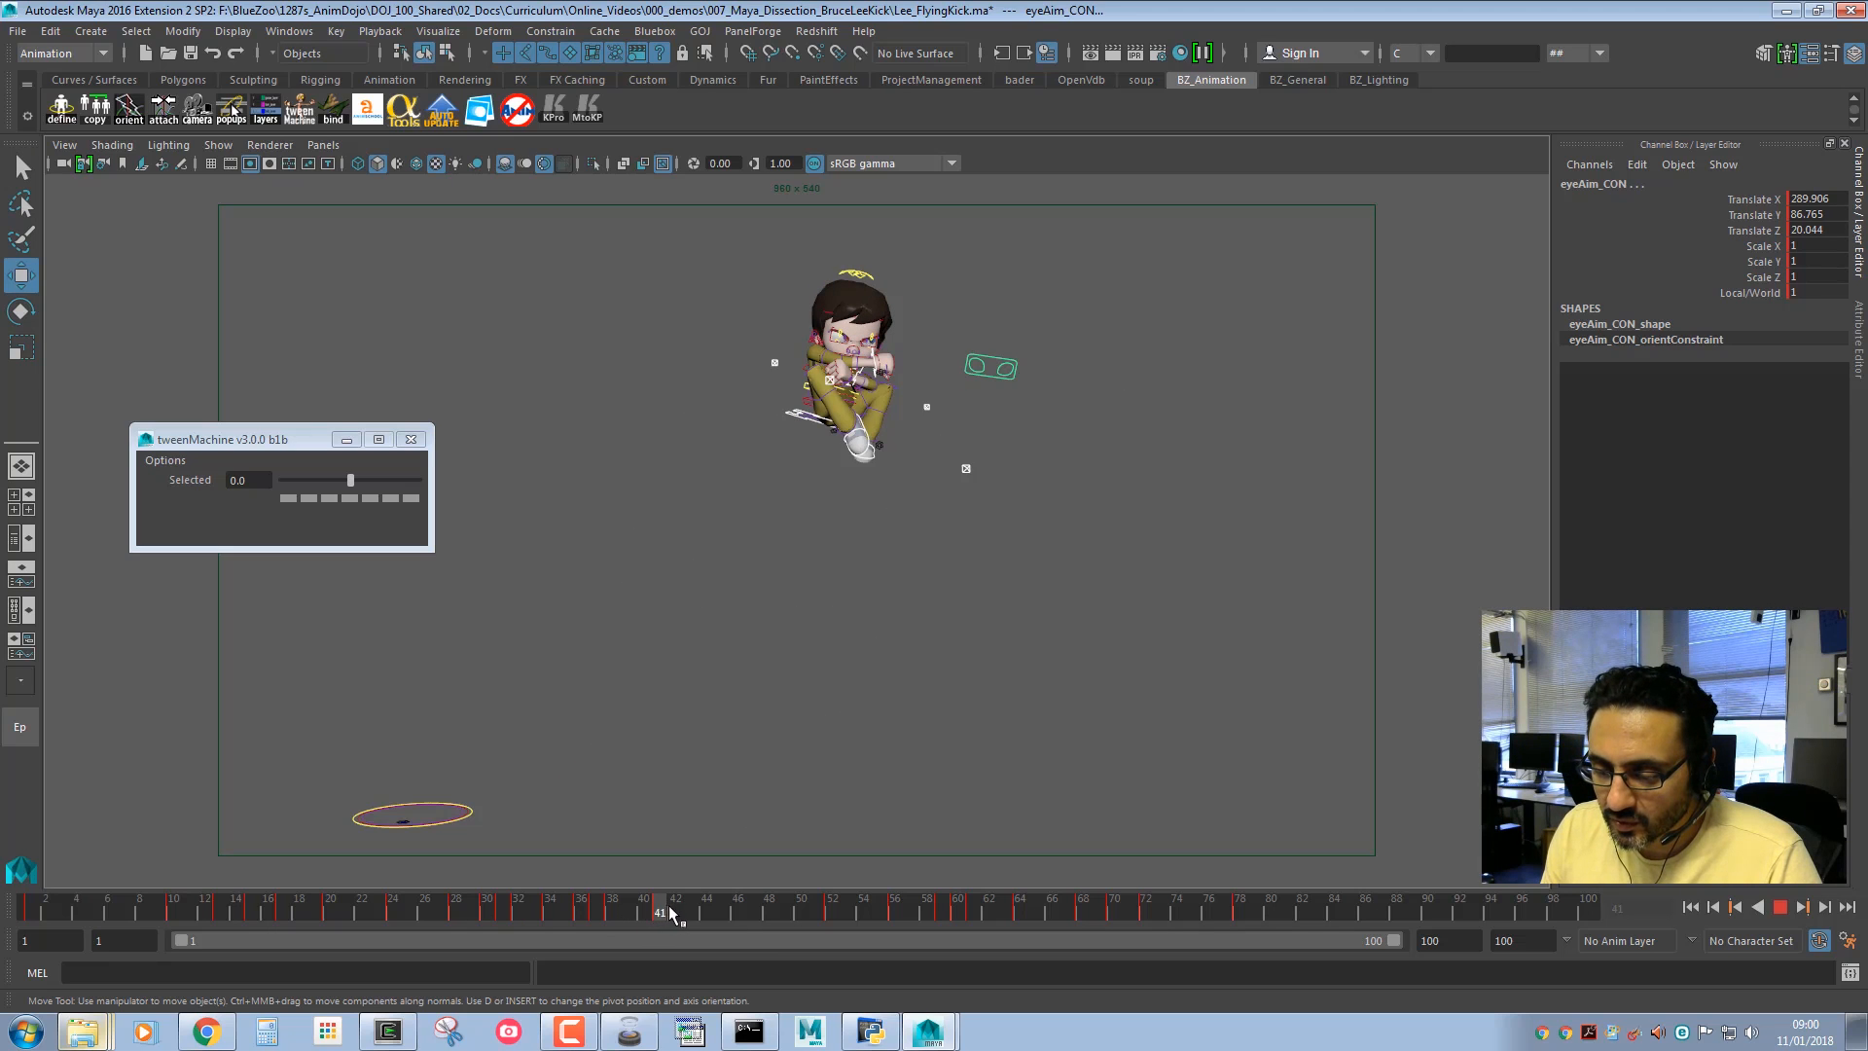
{"action": "left_click_drag", "start_coordinate": [671, 911], "coordinate": [737, 912]}
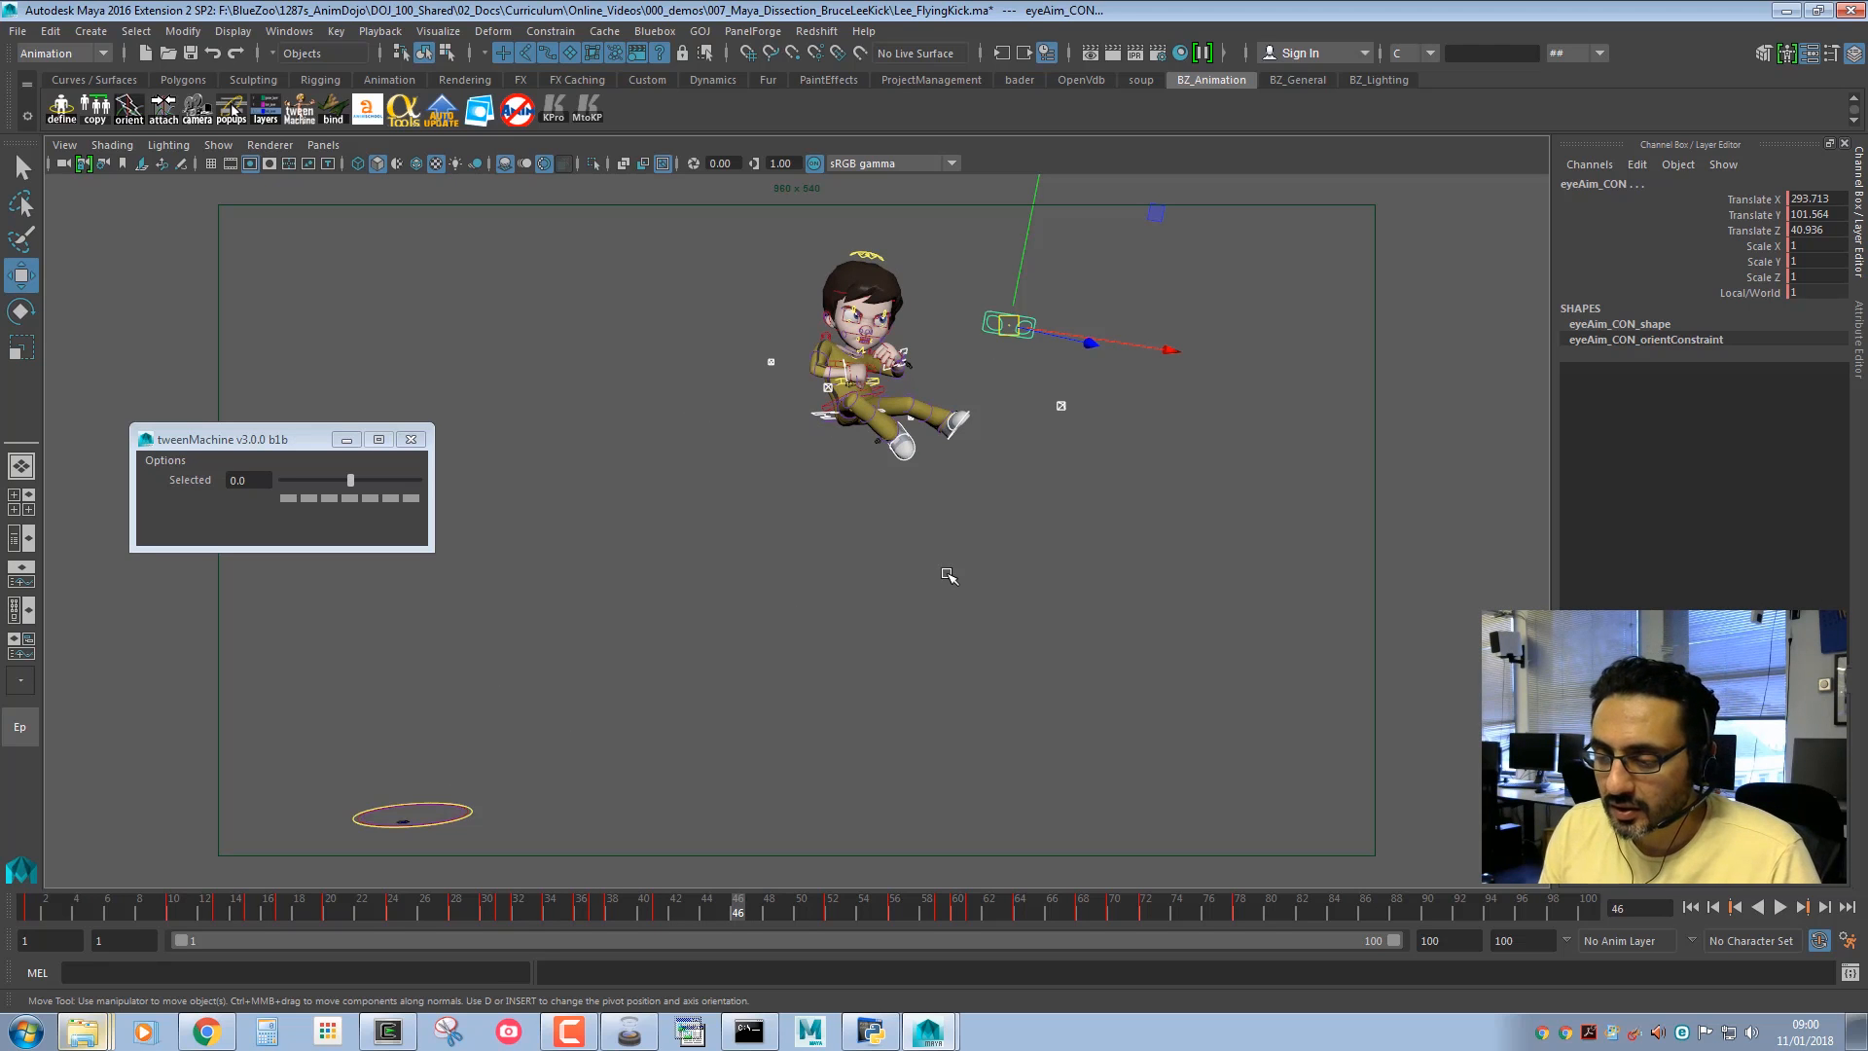
{"action": "left_click_drag", "start_coordinate": [1237, 715], "coordinate": [595, 206]}
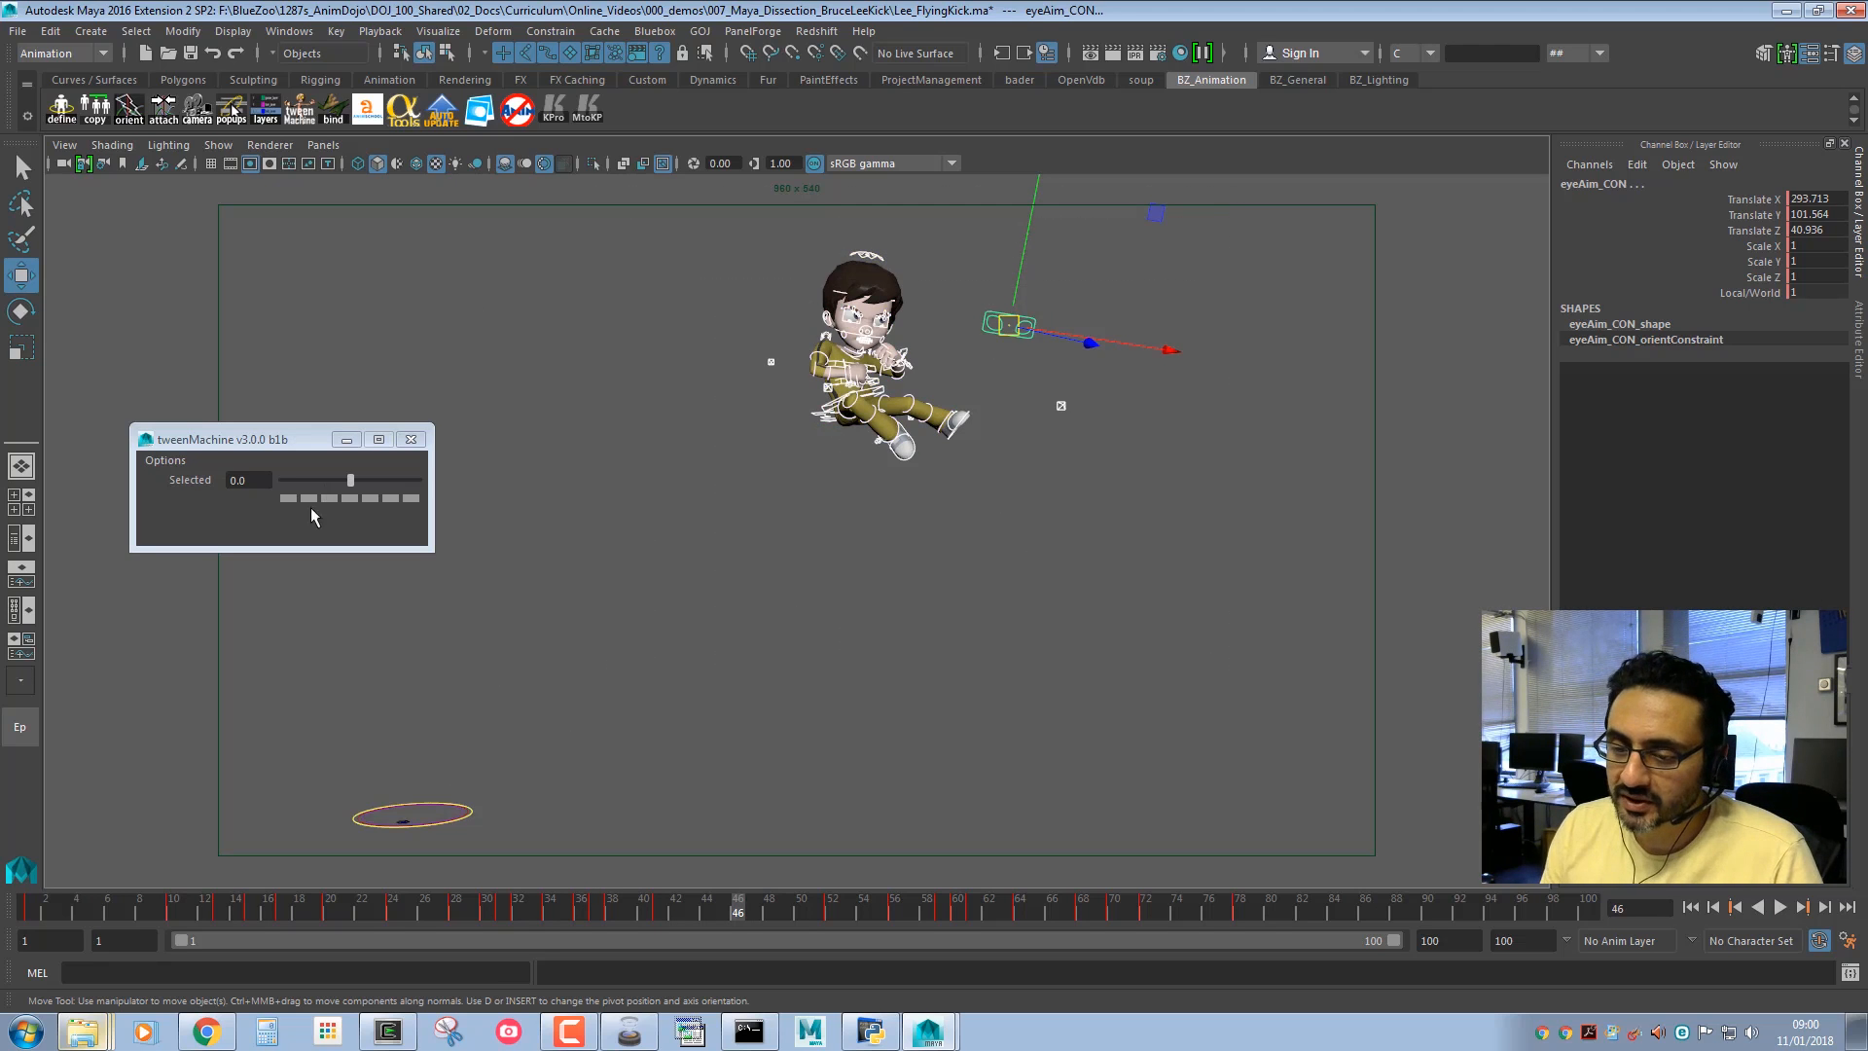
{"action": "left_click_drag", "start_coordinate": [321, 481], "coordinate": [278, 481]}
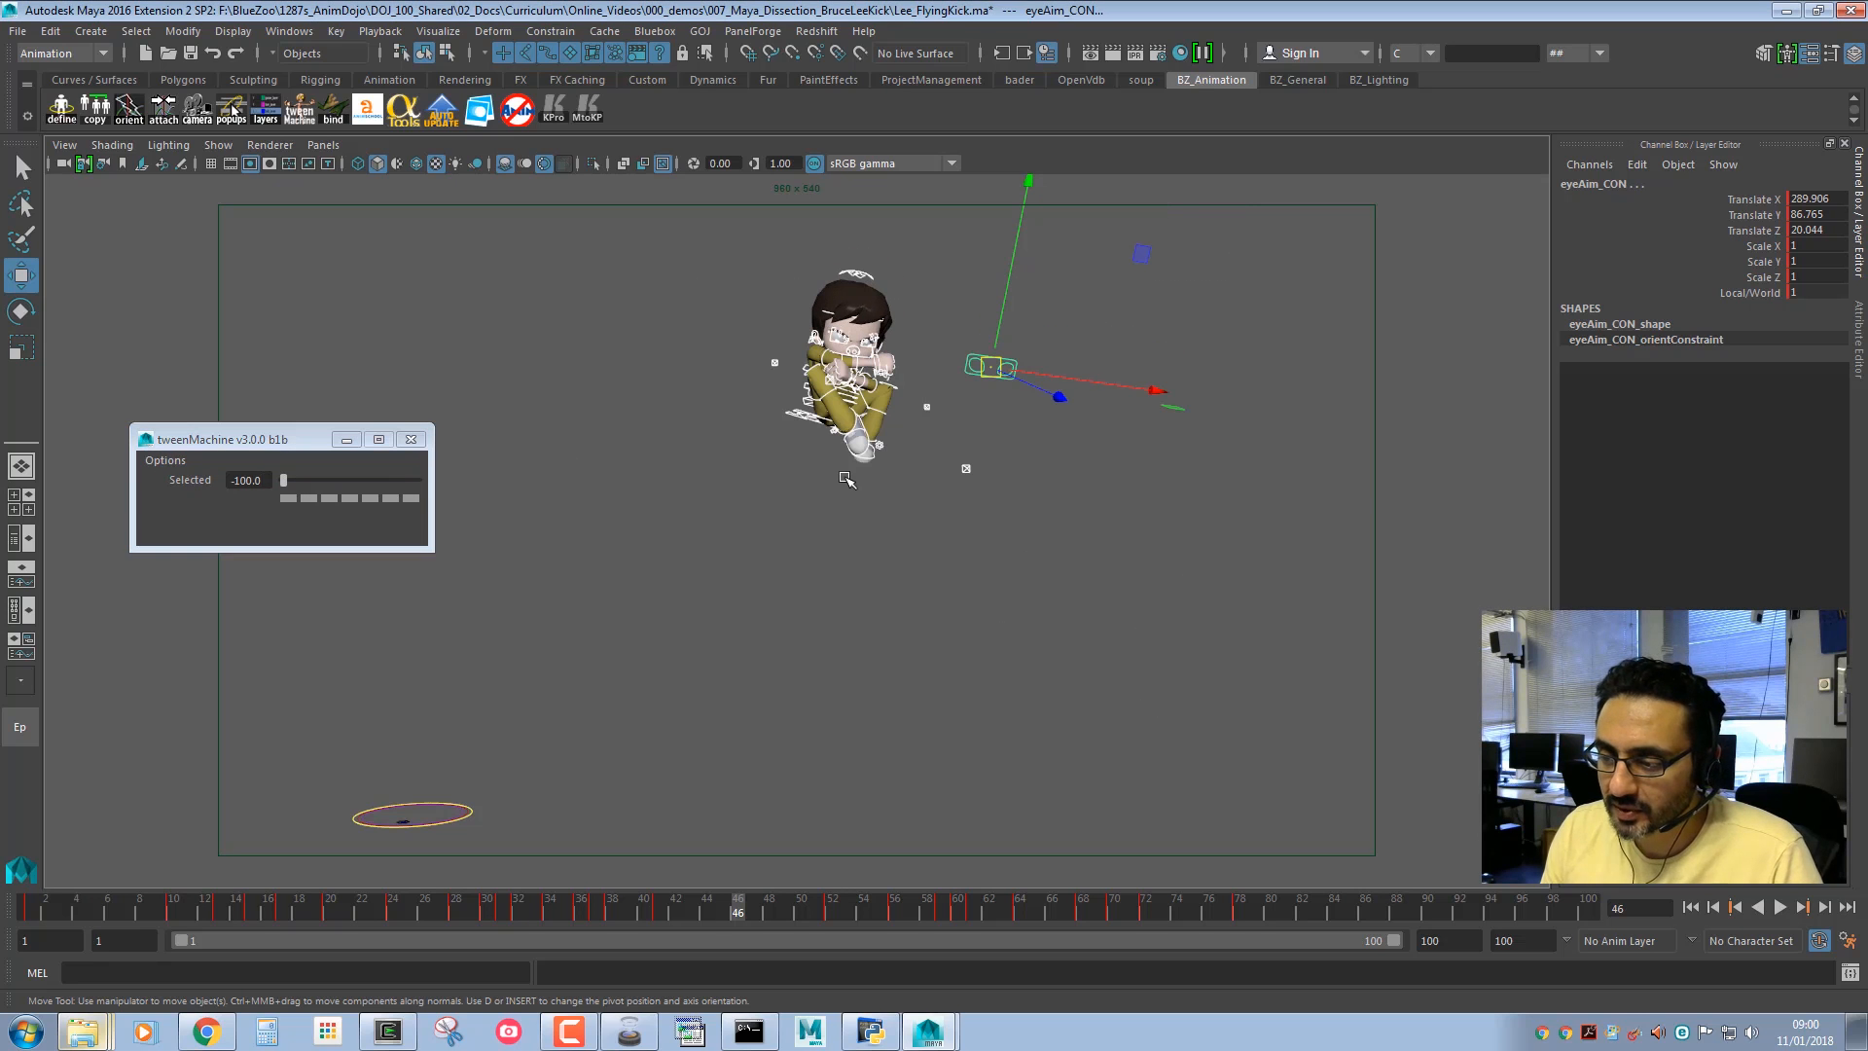
Select both ankle controls together with the elbow and knee controls at frame 46.
{"action": "key", "text": "space"}
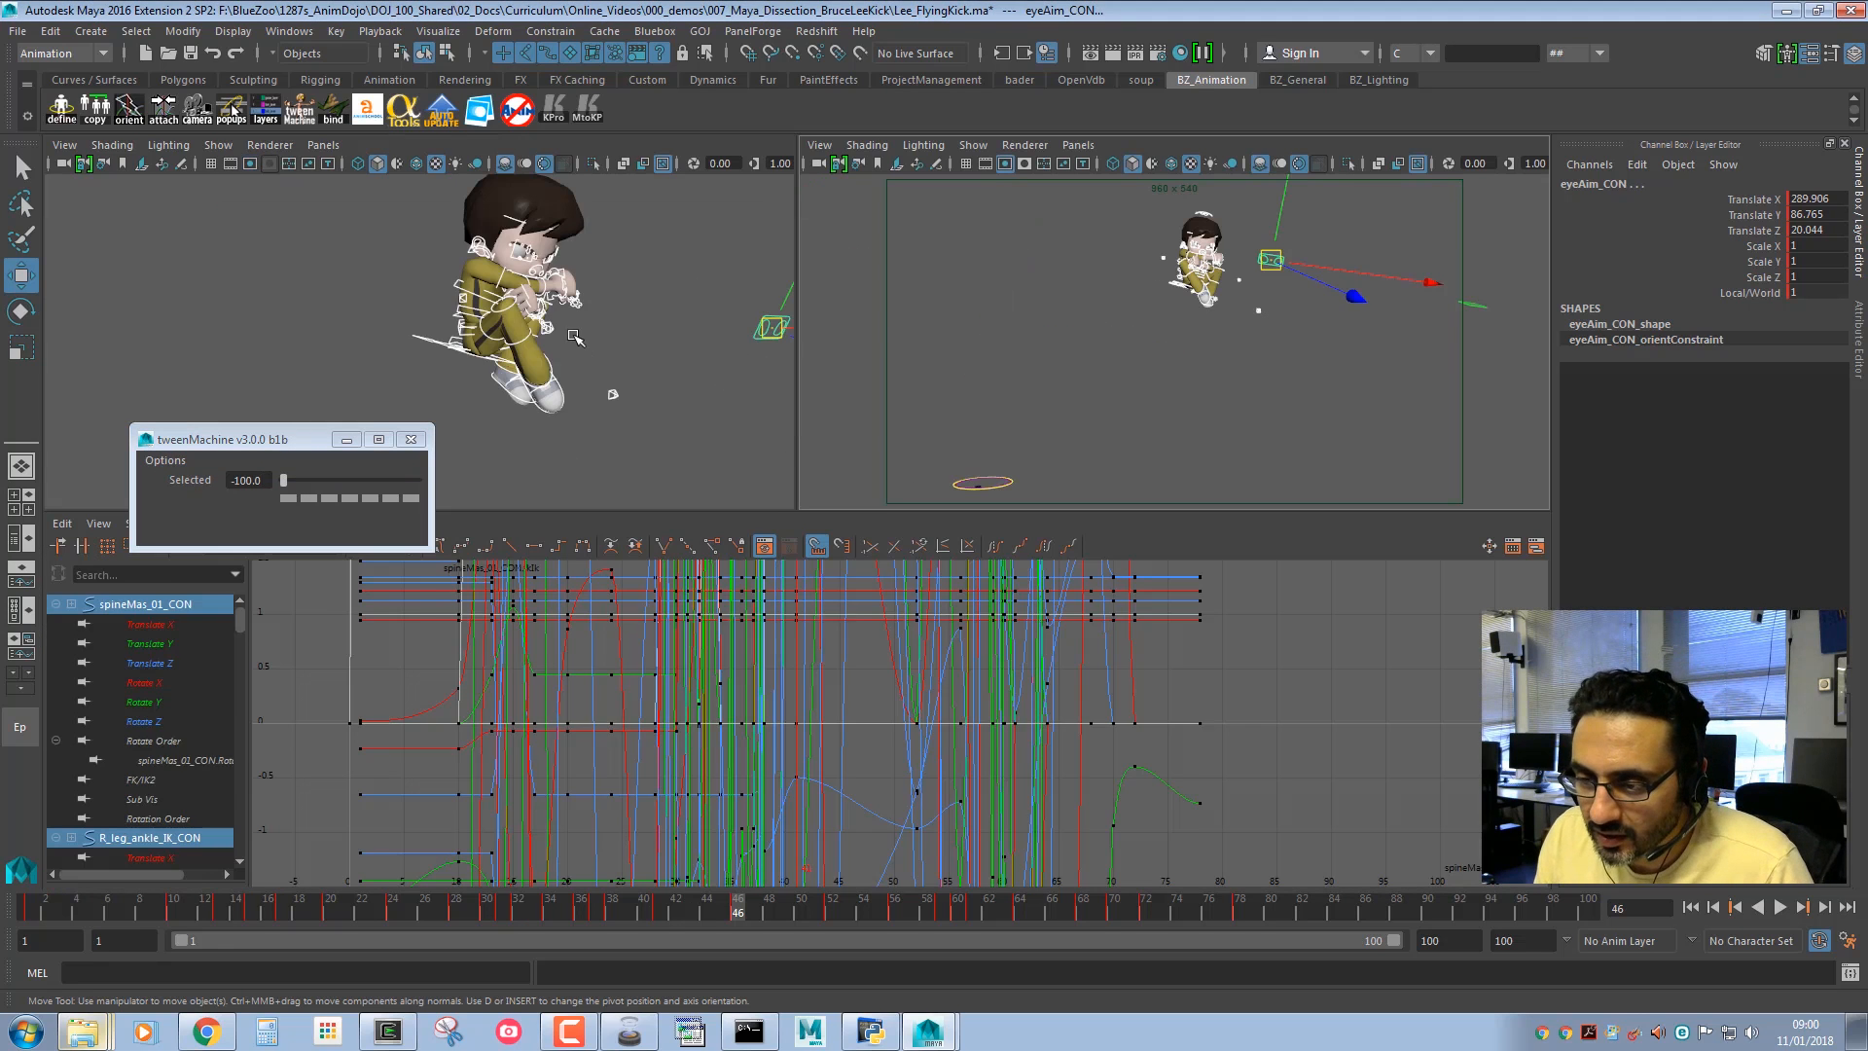
{"action": "left_click", "coordinate": [538, 402]}
{"action": "left_click_drag", "start_coordinate": [538, 402], "coordinate": [466, 375], "text": "alt"}
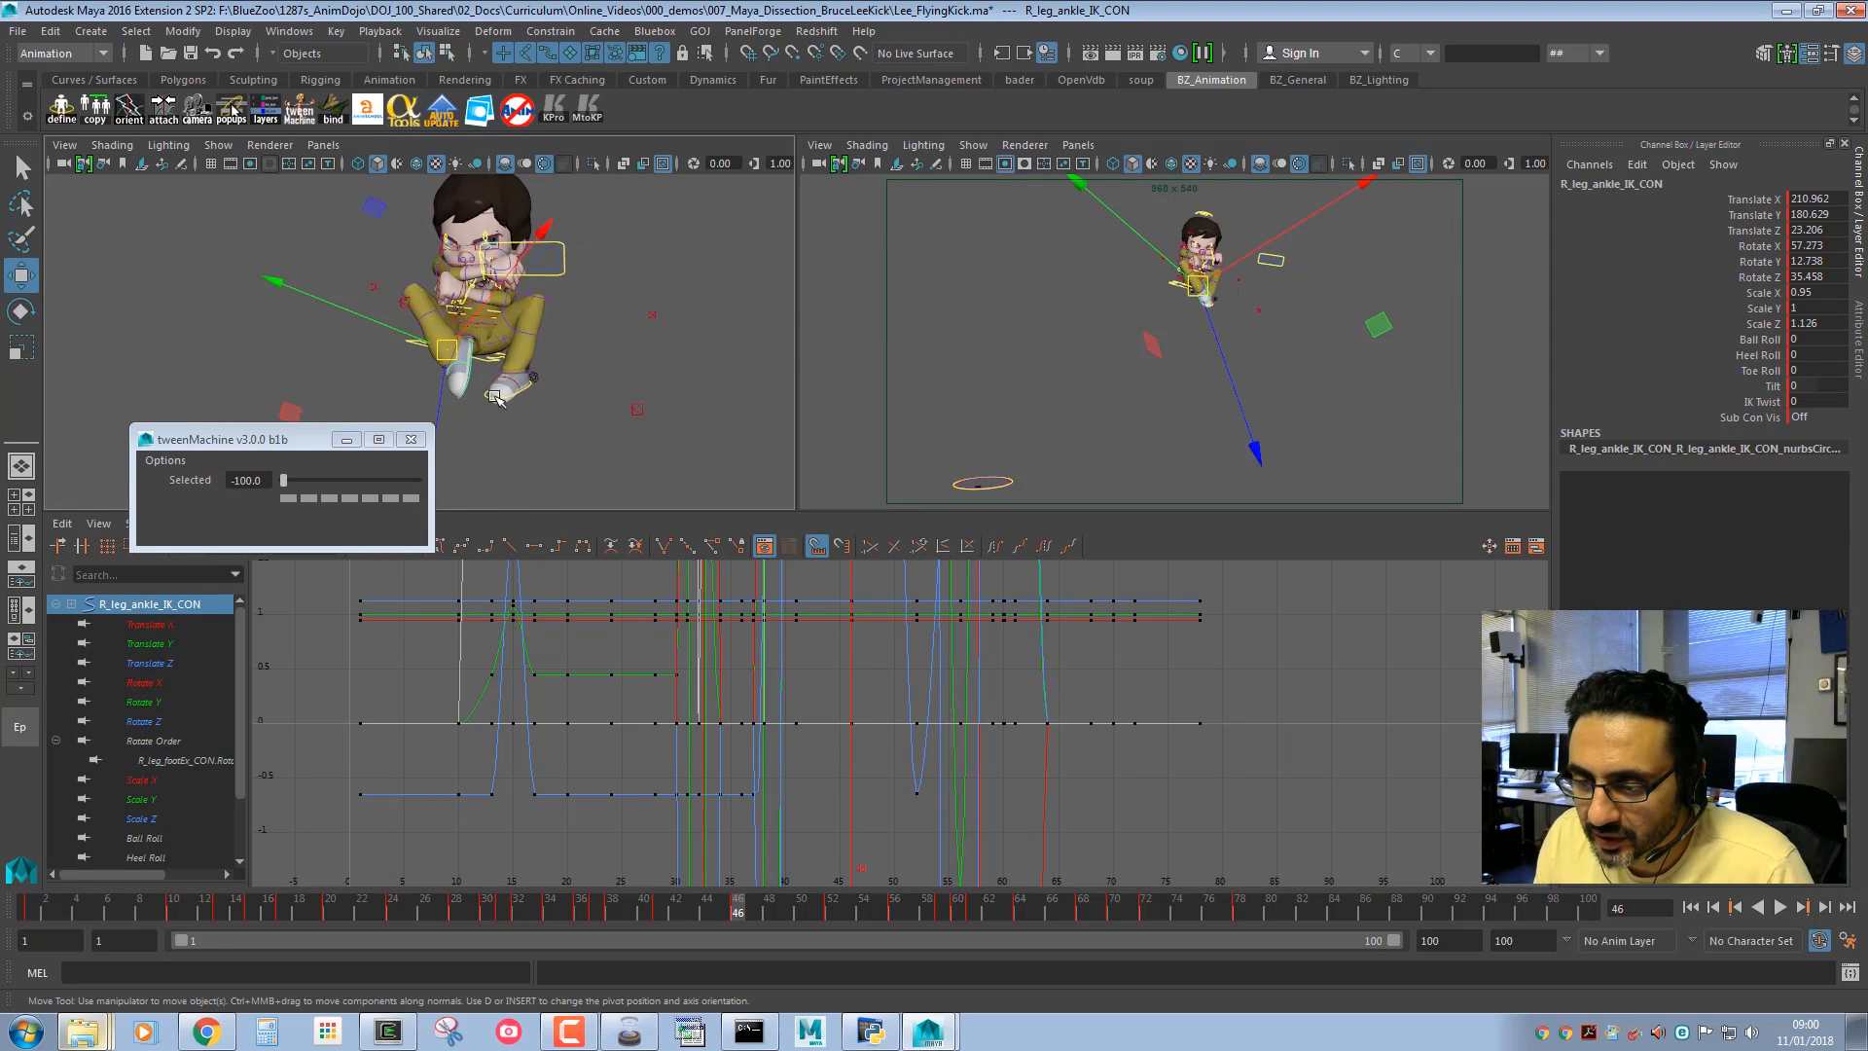
{"action": "right_click_drag", "start_coordinate": [467, 375], "coordinate": [556, 405], "text": "alt"}
{"action": "left_click", "coordinate": [554, 404], "text": "shift"}
{"action": "left_click", "coordinate": [730, 309]}
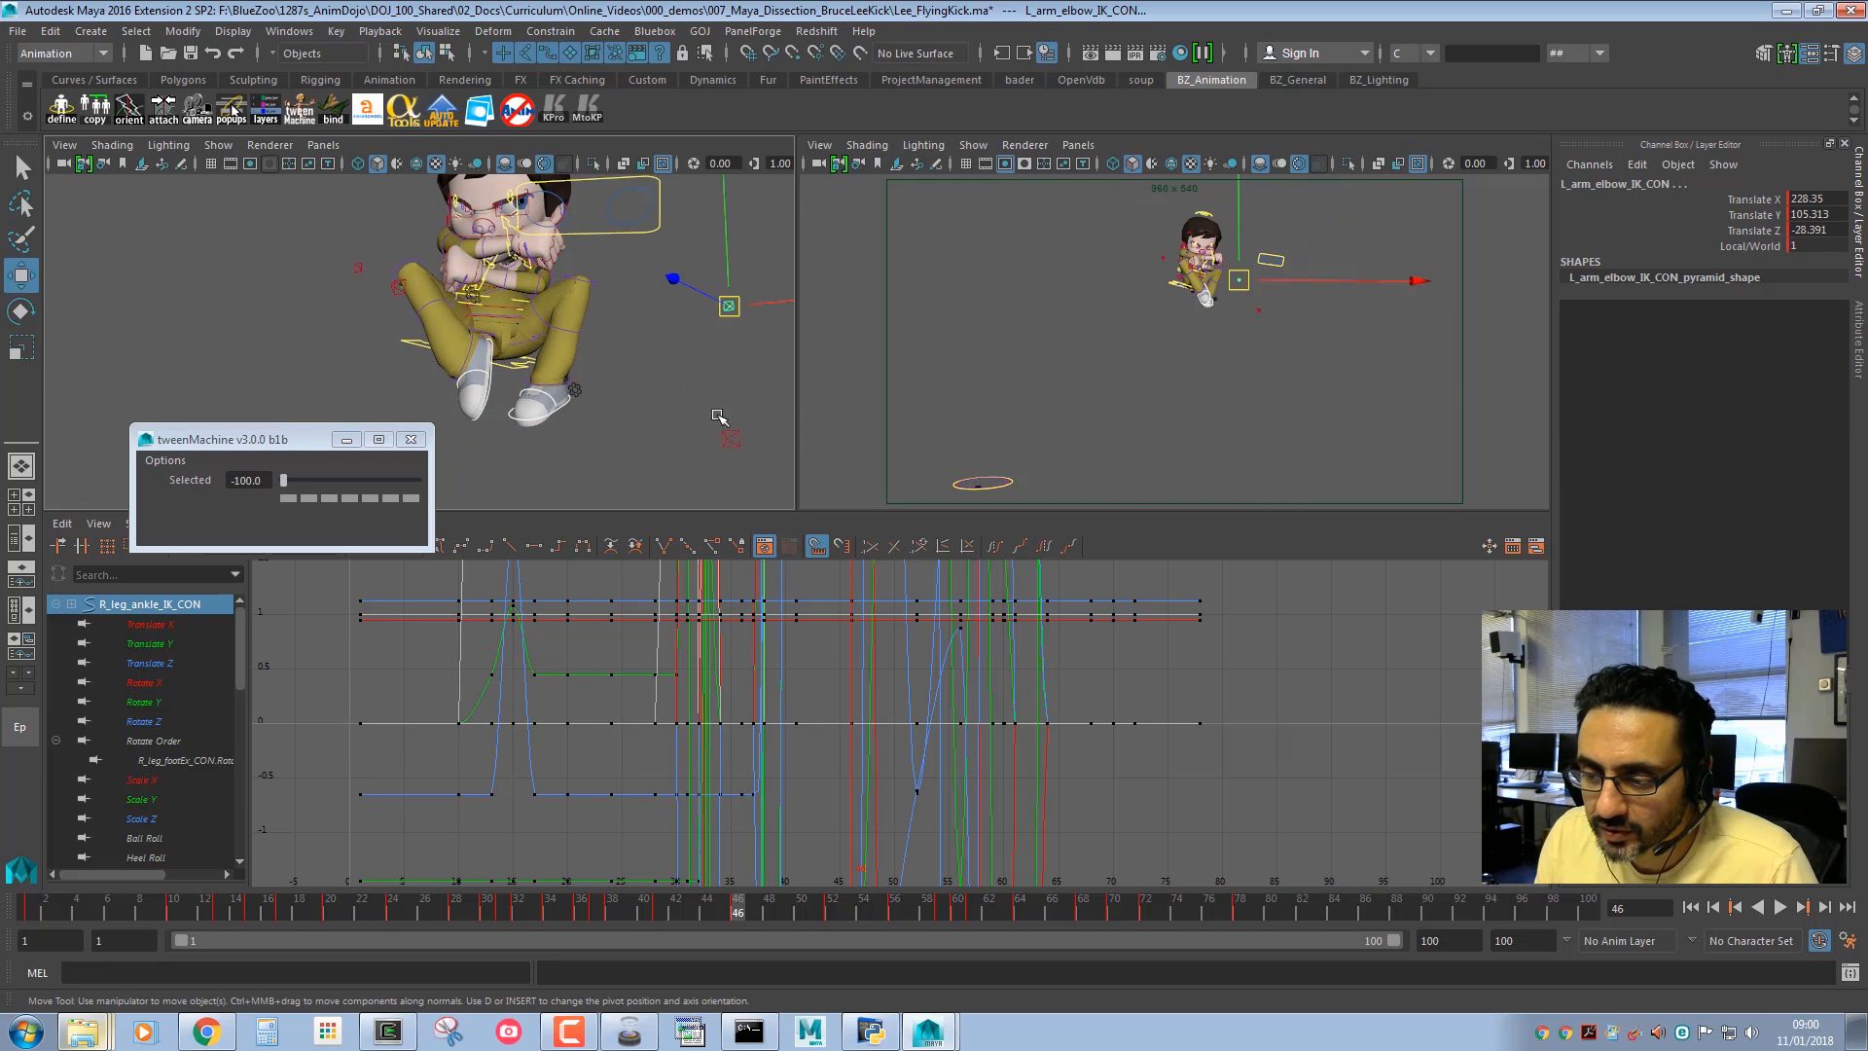
{"action": "left_click", "coordinate": [395, 287]}
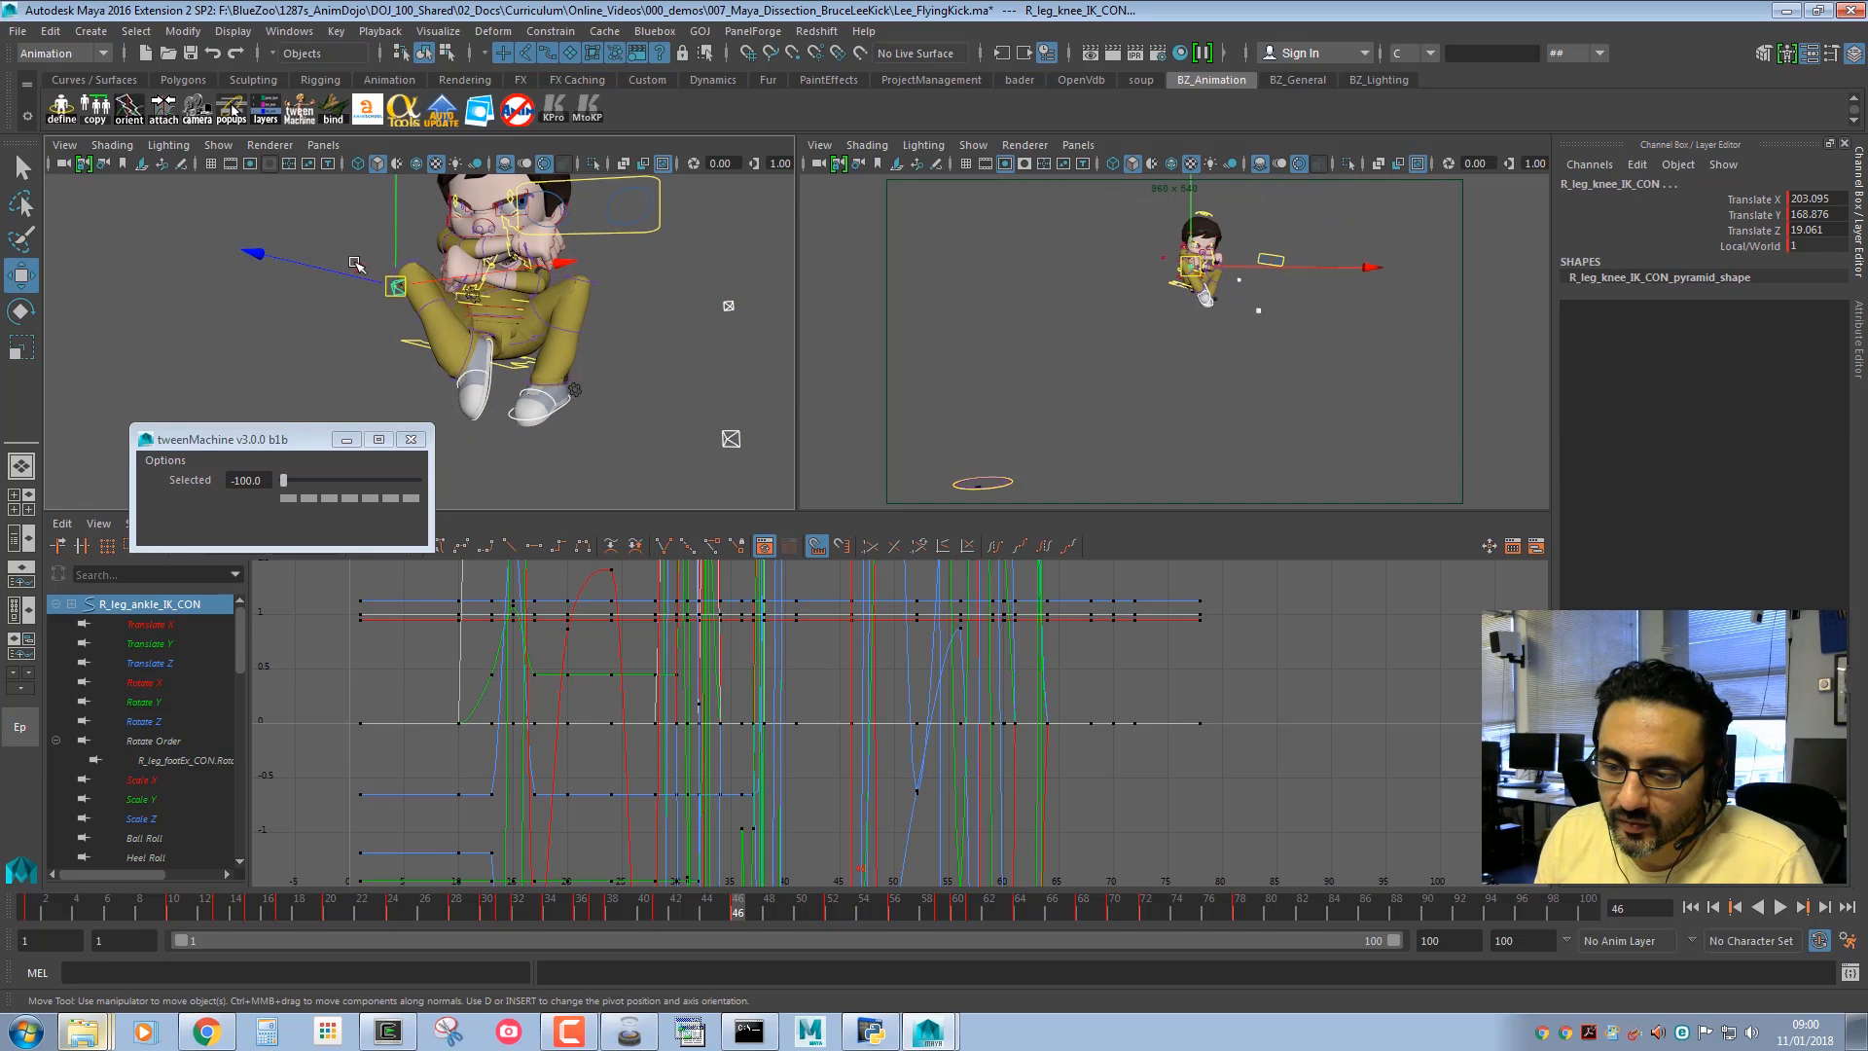
{"action": "left_click", "coordinate": [355, 263], "text": "shift"}
Add both hand controls, the eye-aim control and the main spine control to the selection.
{"action": "left_click_drag", "start_coordinate": [467, 309], "coordinate": [508, 373], "text": "alt"}
{"action": "left_click", "coordinate": [518, 293], "text": "shift"}
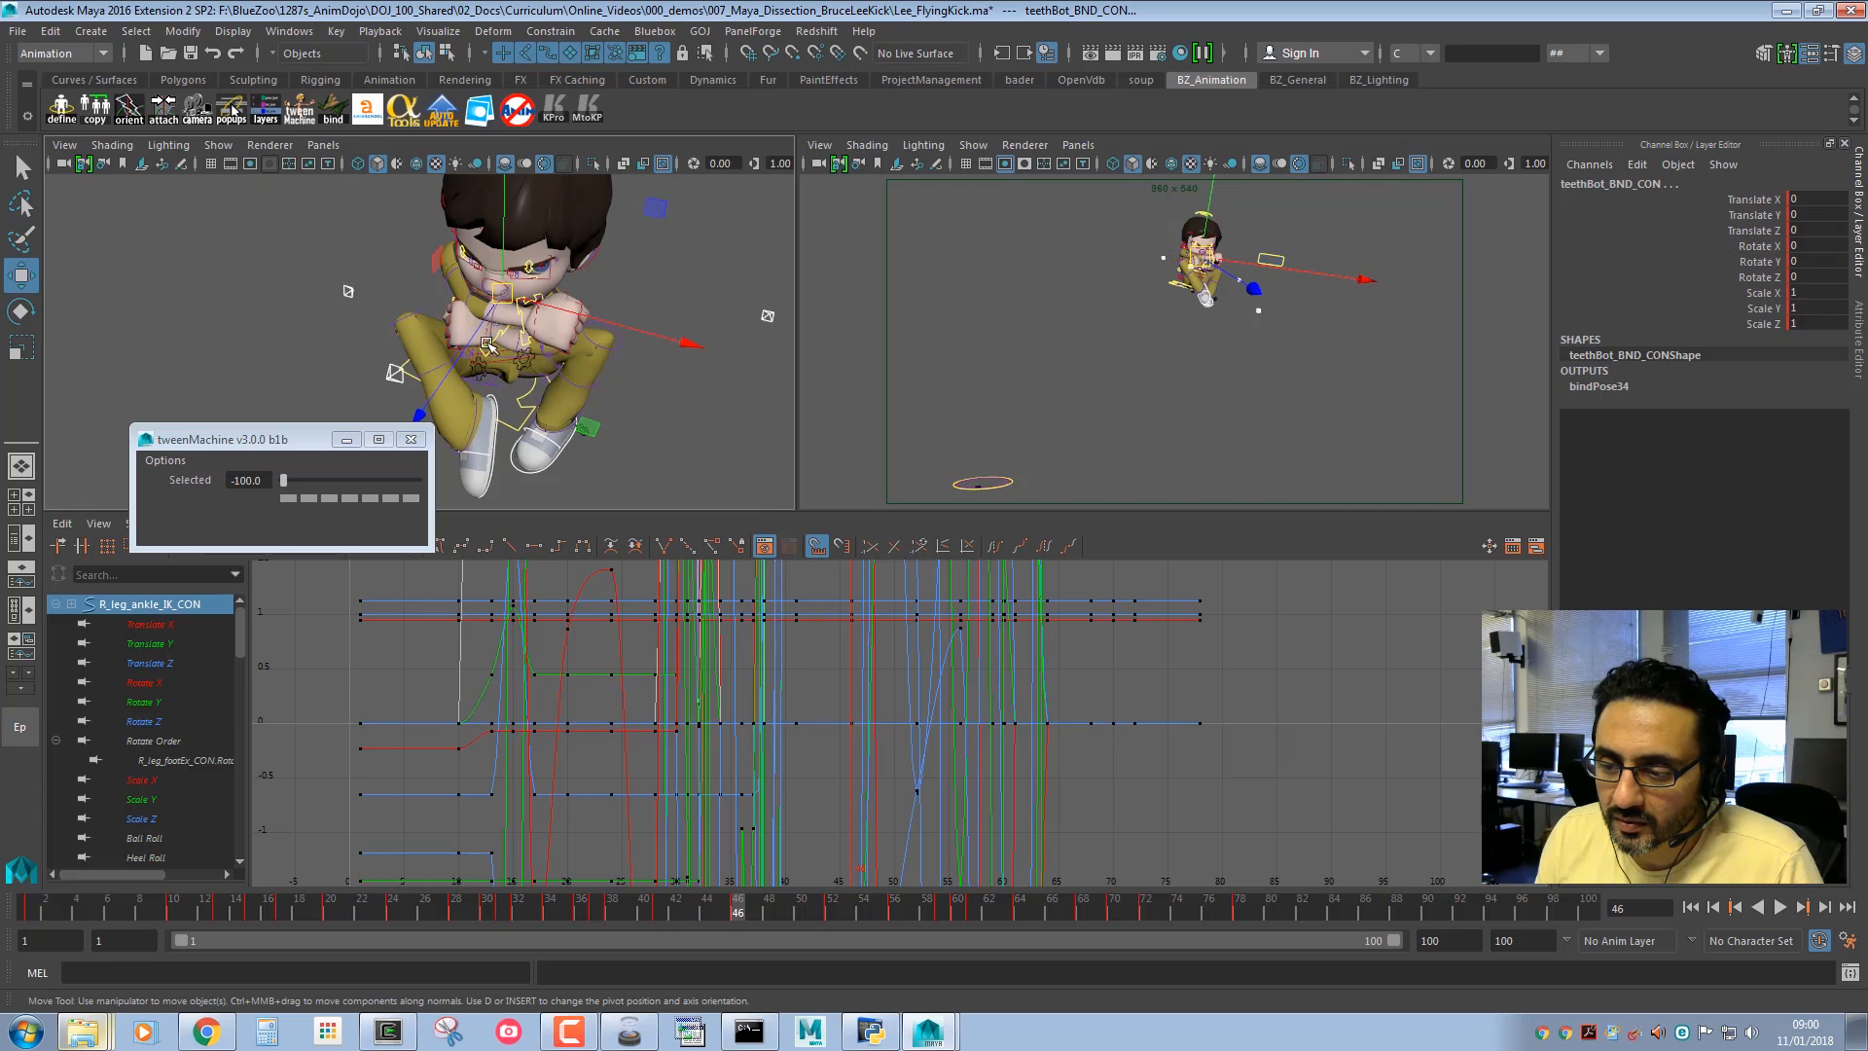
{"action": "left_click", "coordinate": [501, 340]}
{"action": "key", "text": "q"}
{"action": "left_click", "coordinate": [503, 340]}
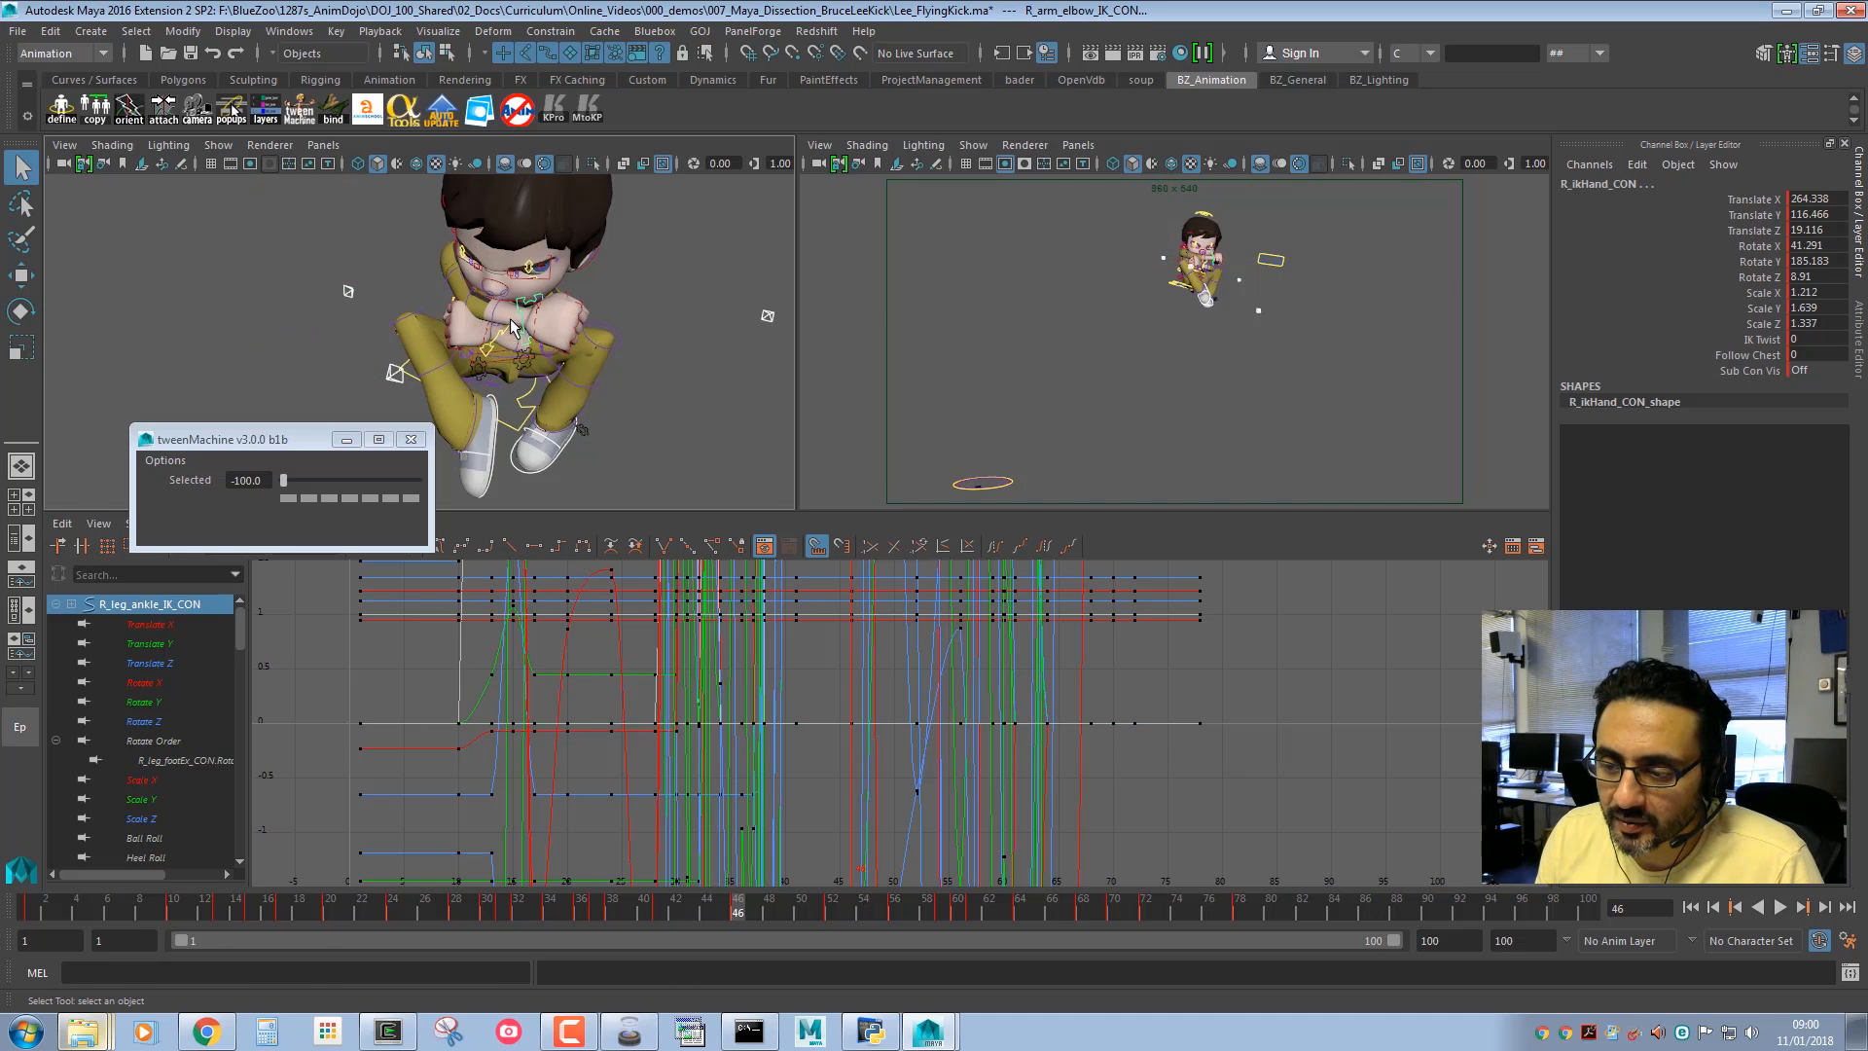
{"action": "left_click_drag", "start_coordinate": [501, 340], "coordinate": [666, 307], "text": "alt"}
{"action": "left_click", "coordinate": [759, 389]}
{"action": "left_click", "coordinate": [763, 379]}
{"action": "left_click_drag", "start_coordinate": [764, 379], "coordinate": [439, 360], "text": "alt"}
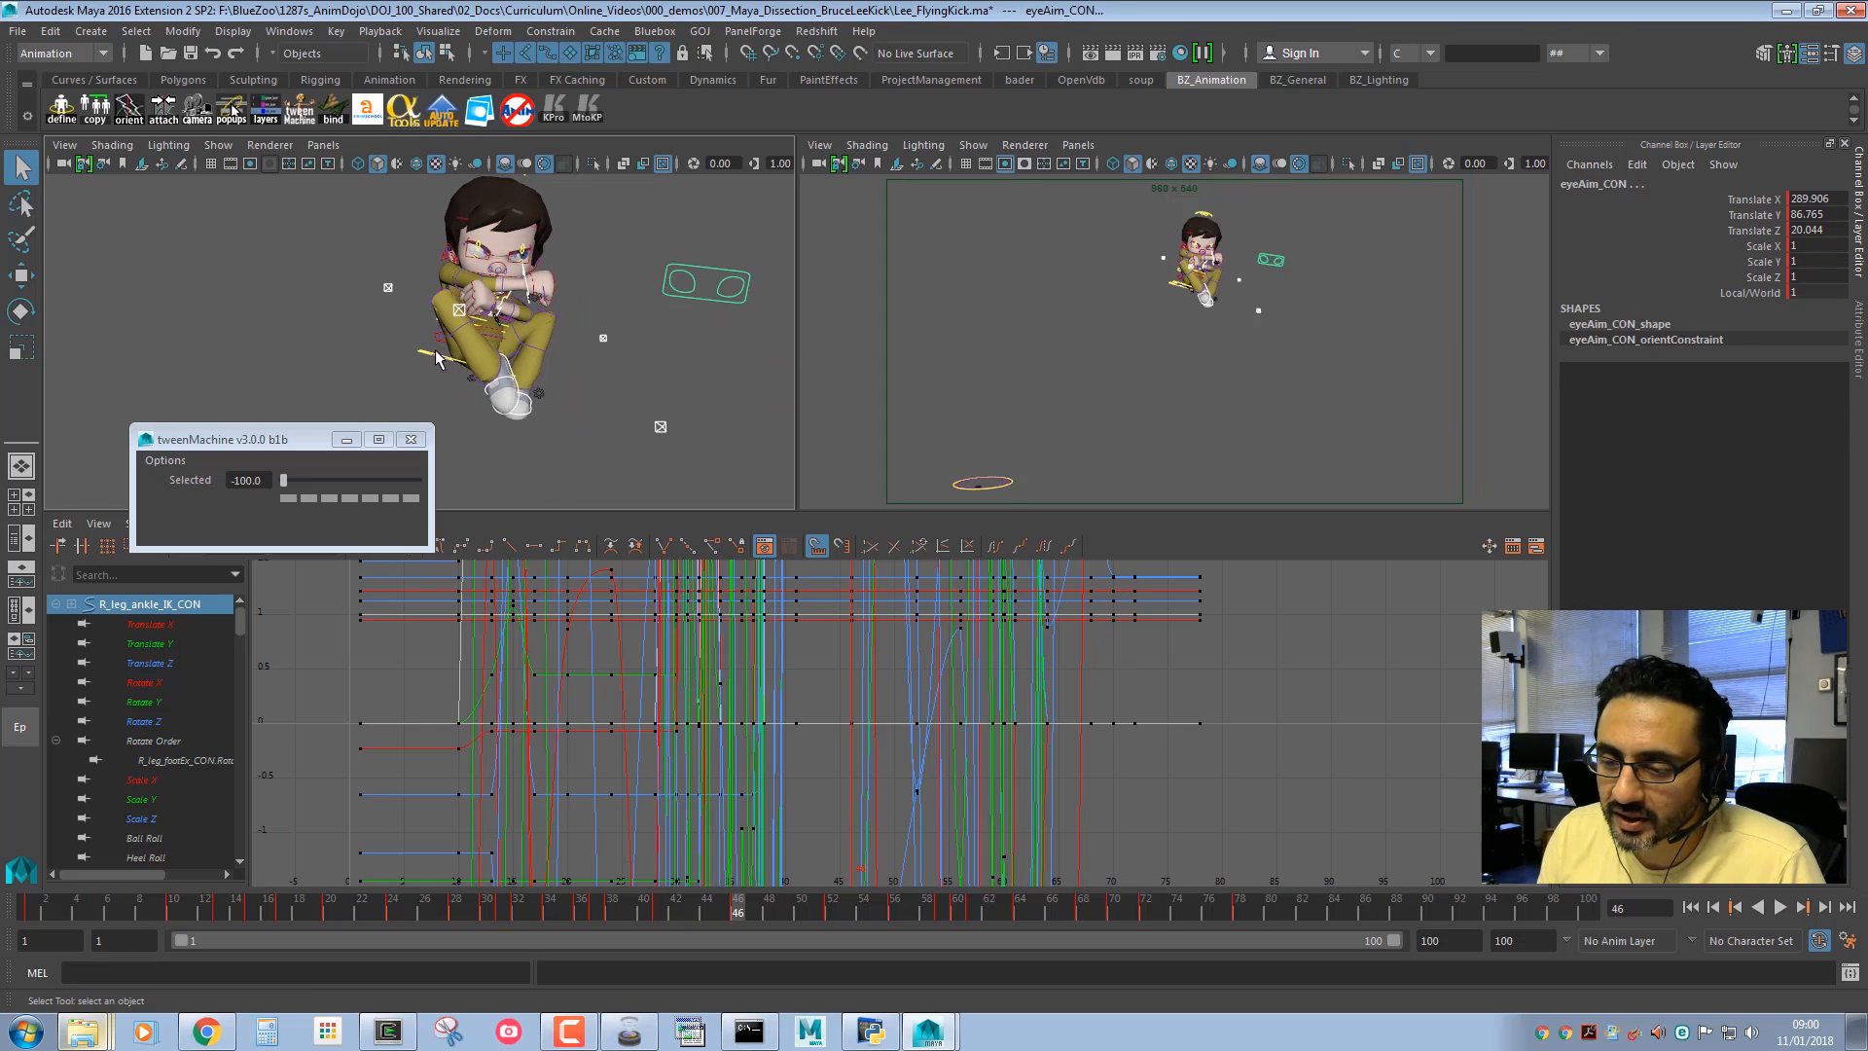
{"action": "left_click", "coordinate": [444, 360]}
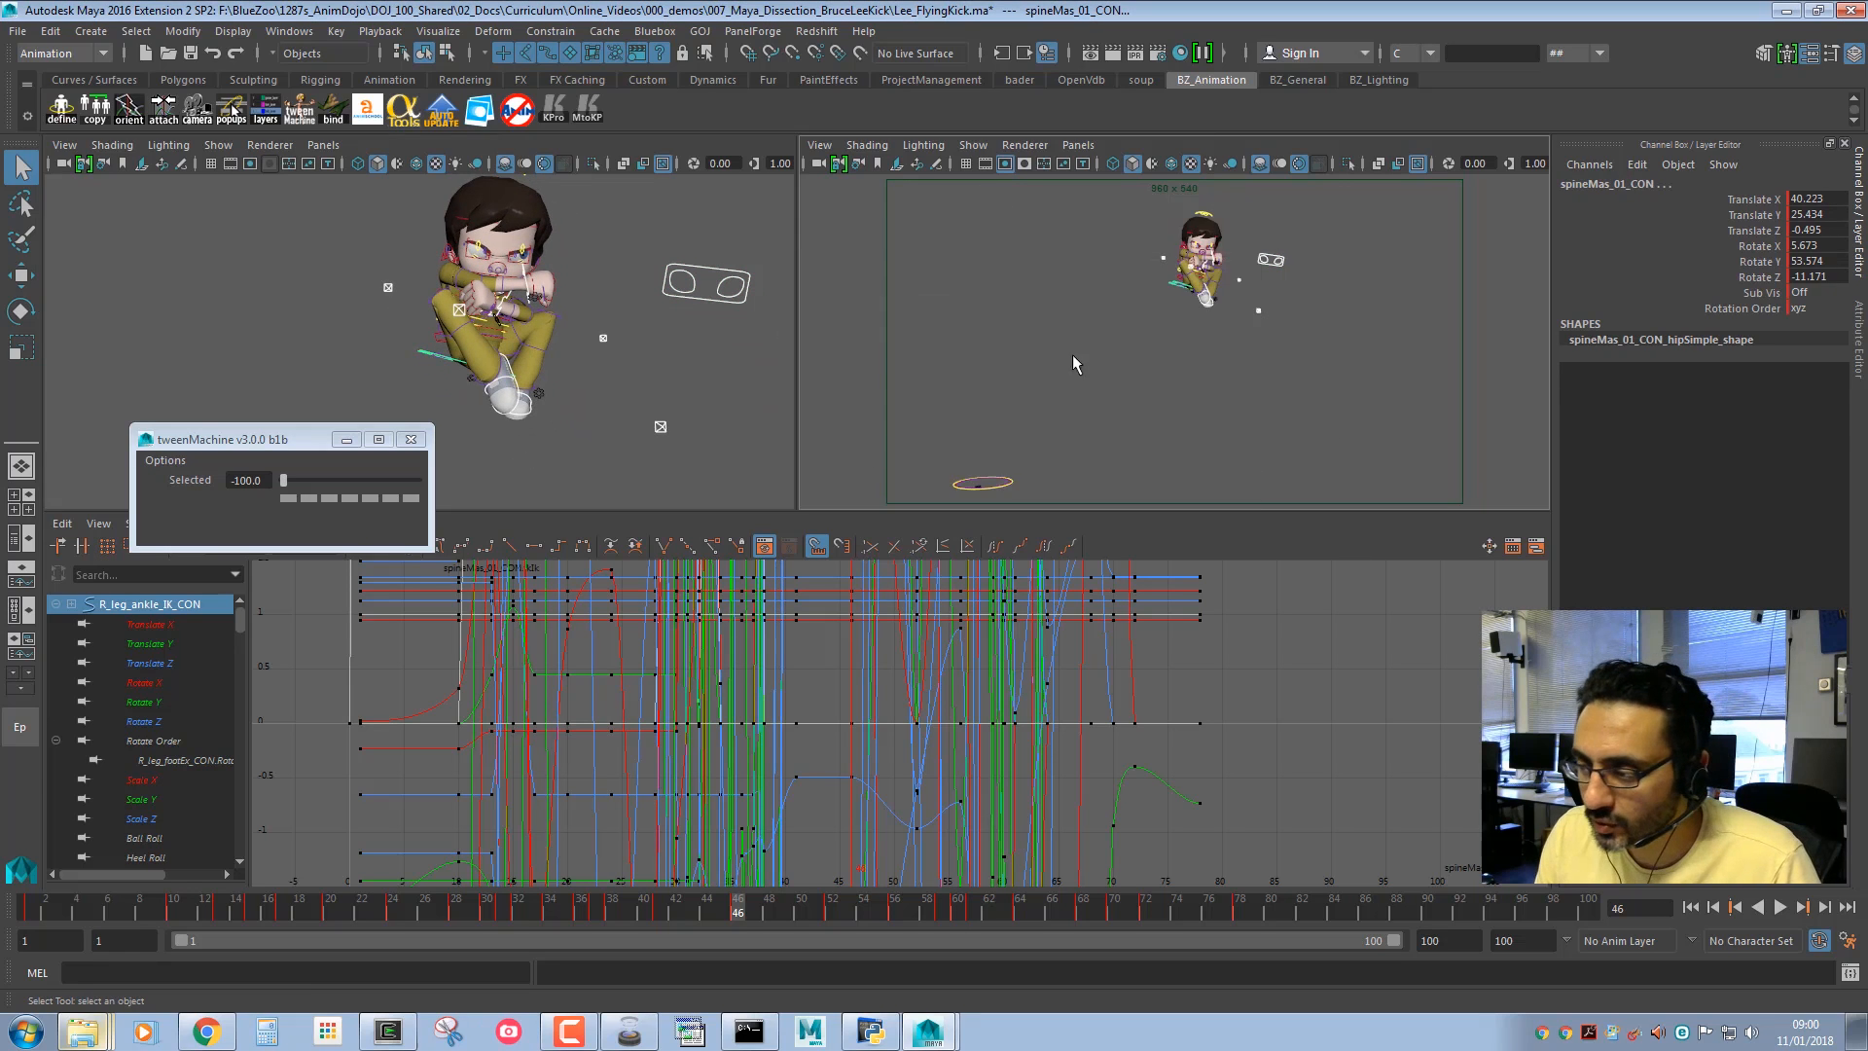
{"action": "key", "text": "space"}
{"action": "key", "text": "w"}
{"action": "middle_click_drag", "start_coordinate": [792, 604], "coordinate": [813, 568]}
{"action": "key", "text": "ctrl+z"}
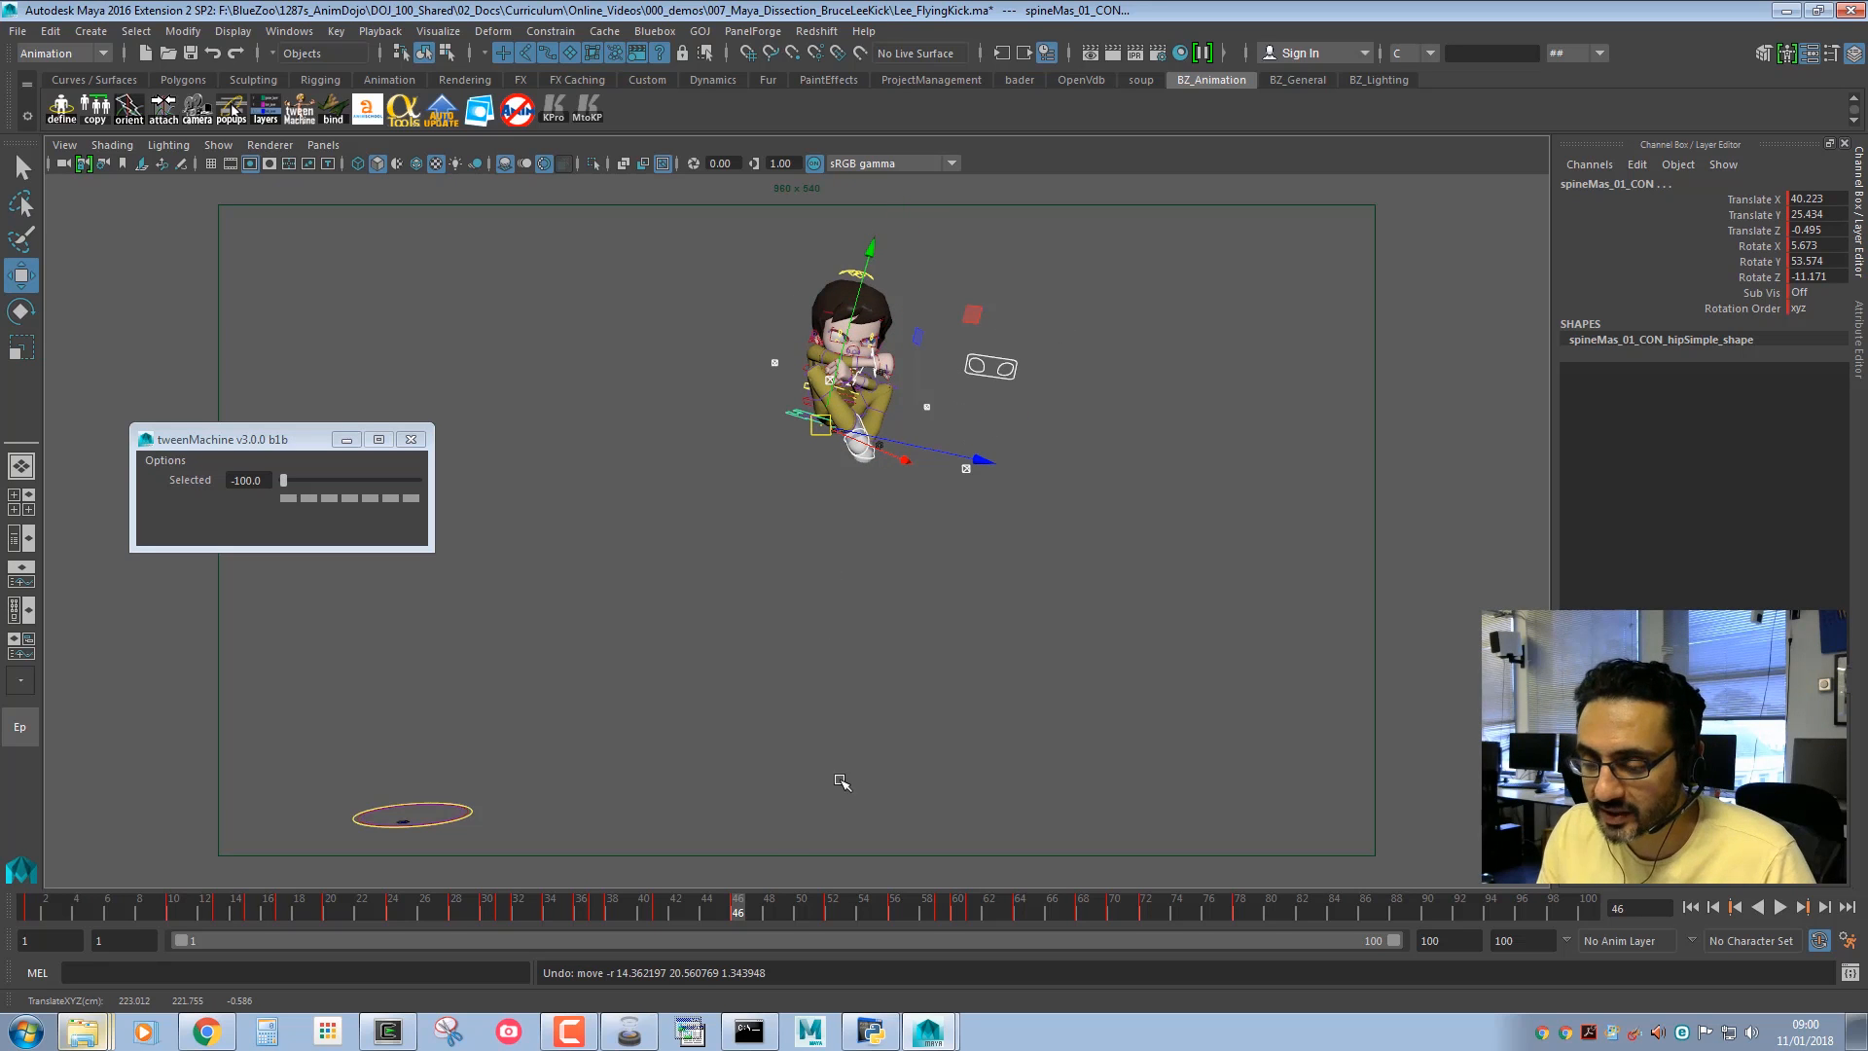
Go to frame 41, nudge the selected body controls slightly up and forward, and key them.
{"action": "mouse_move", "coordinate": [644, 910]}
{"action": "left_mouse_down"}
{"action": "mouse_move", "coordinate": [584, 907]}
{"action": "mouse_move", "coordinate": [659, 920]}
{"action": "left_mouse_up"}
{"action": "middle_click_drag", "start_coordinate": [679, 799], "coordinate": [682, 795]}
{"action": "key", "text": "s"}
At frame 46, move the selected body controls up and forward, bringing the main spine control to about X 44.3, Y 28.3.
{"action": "left_click_drag", "start_coordinate": [686, 899], "coordinate": [737, 910]}
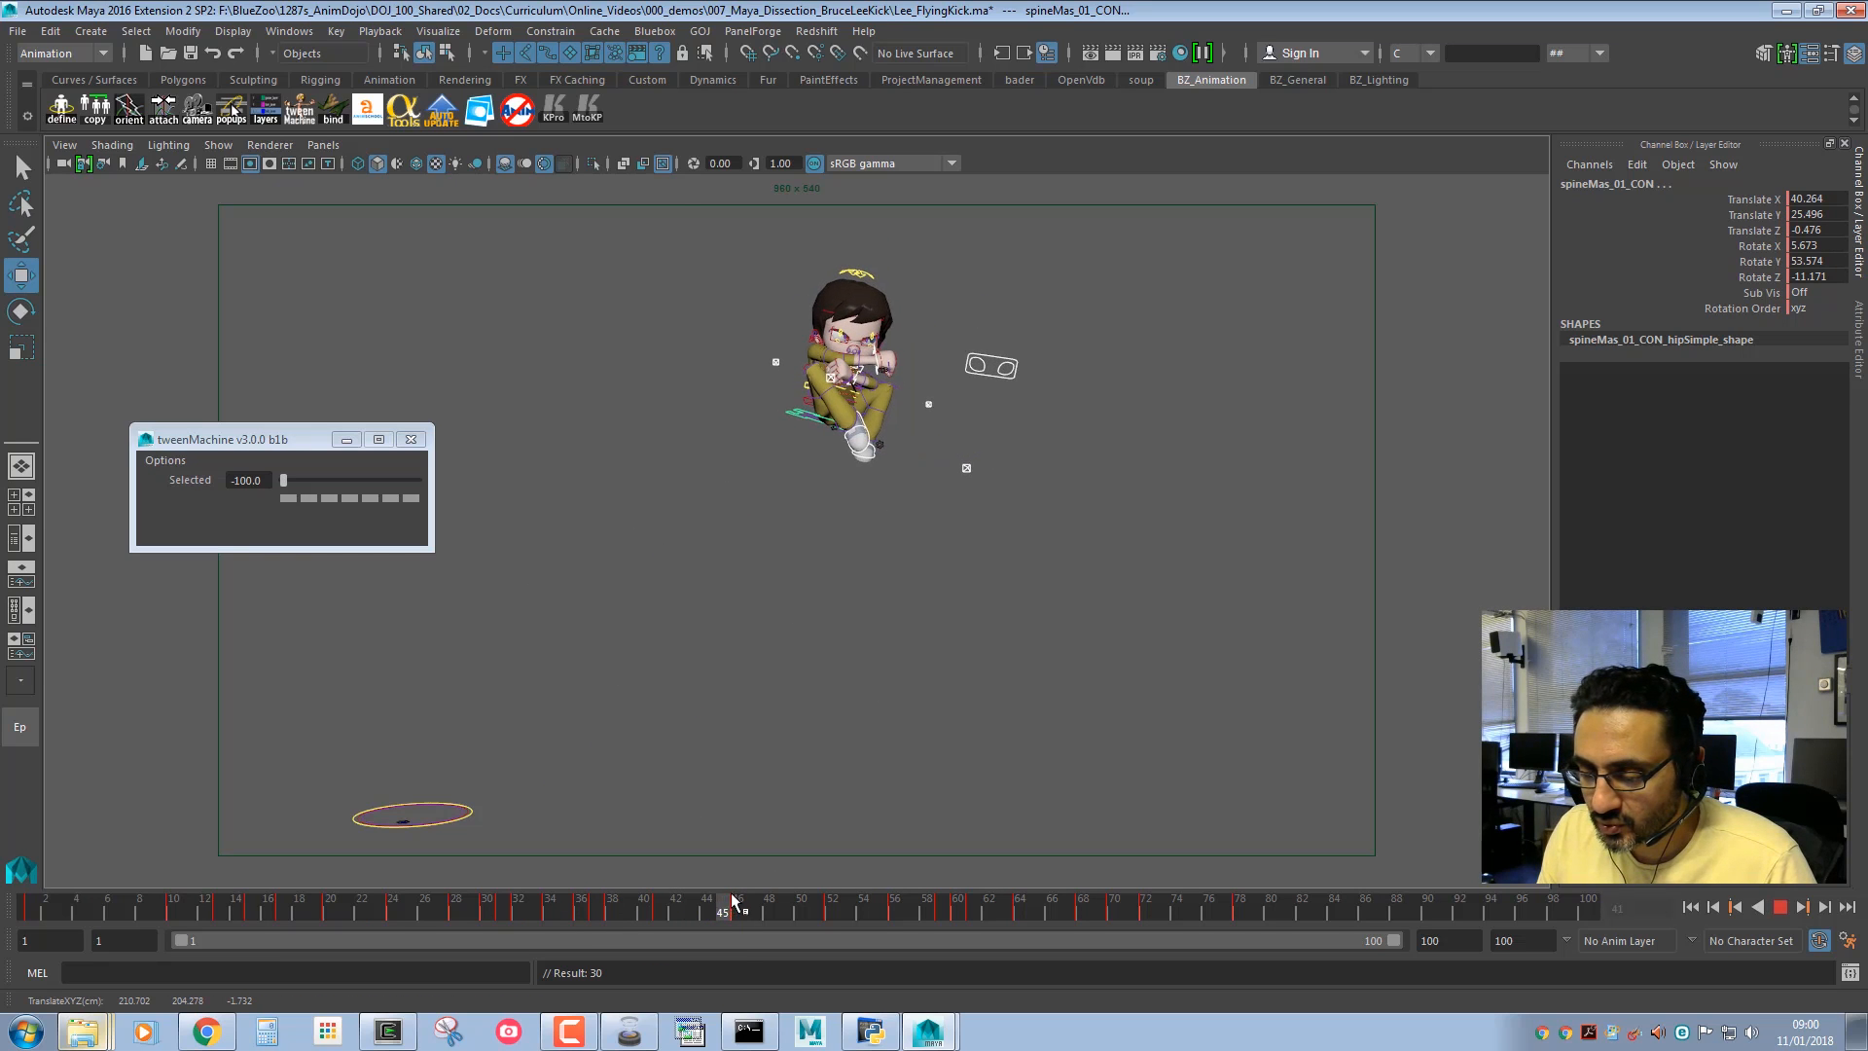
{"action": "left_click", "coordinate": [311, 470]}
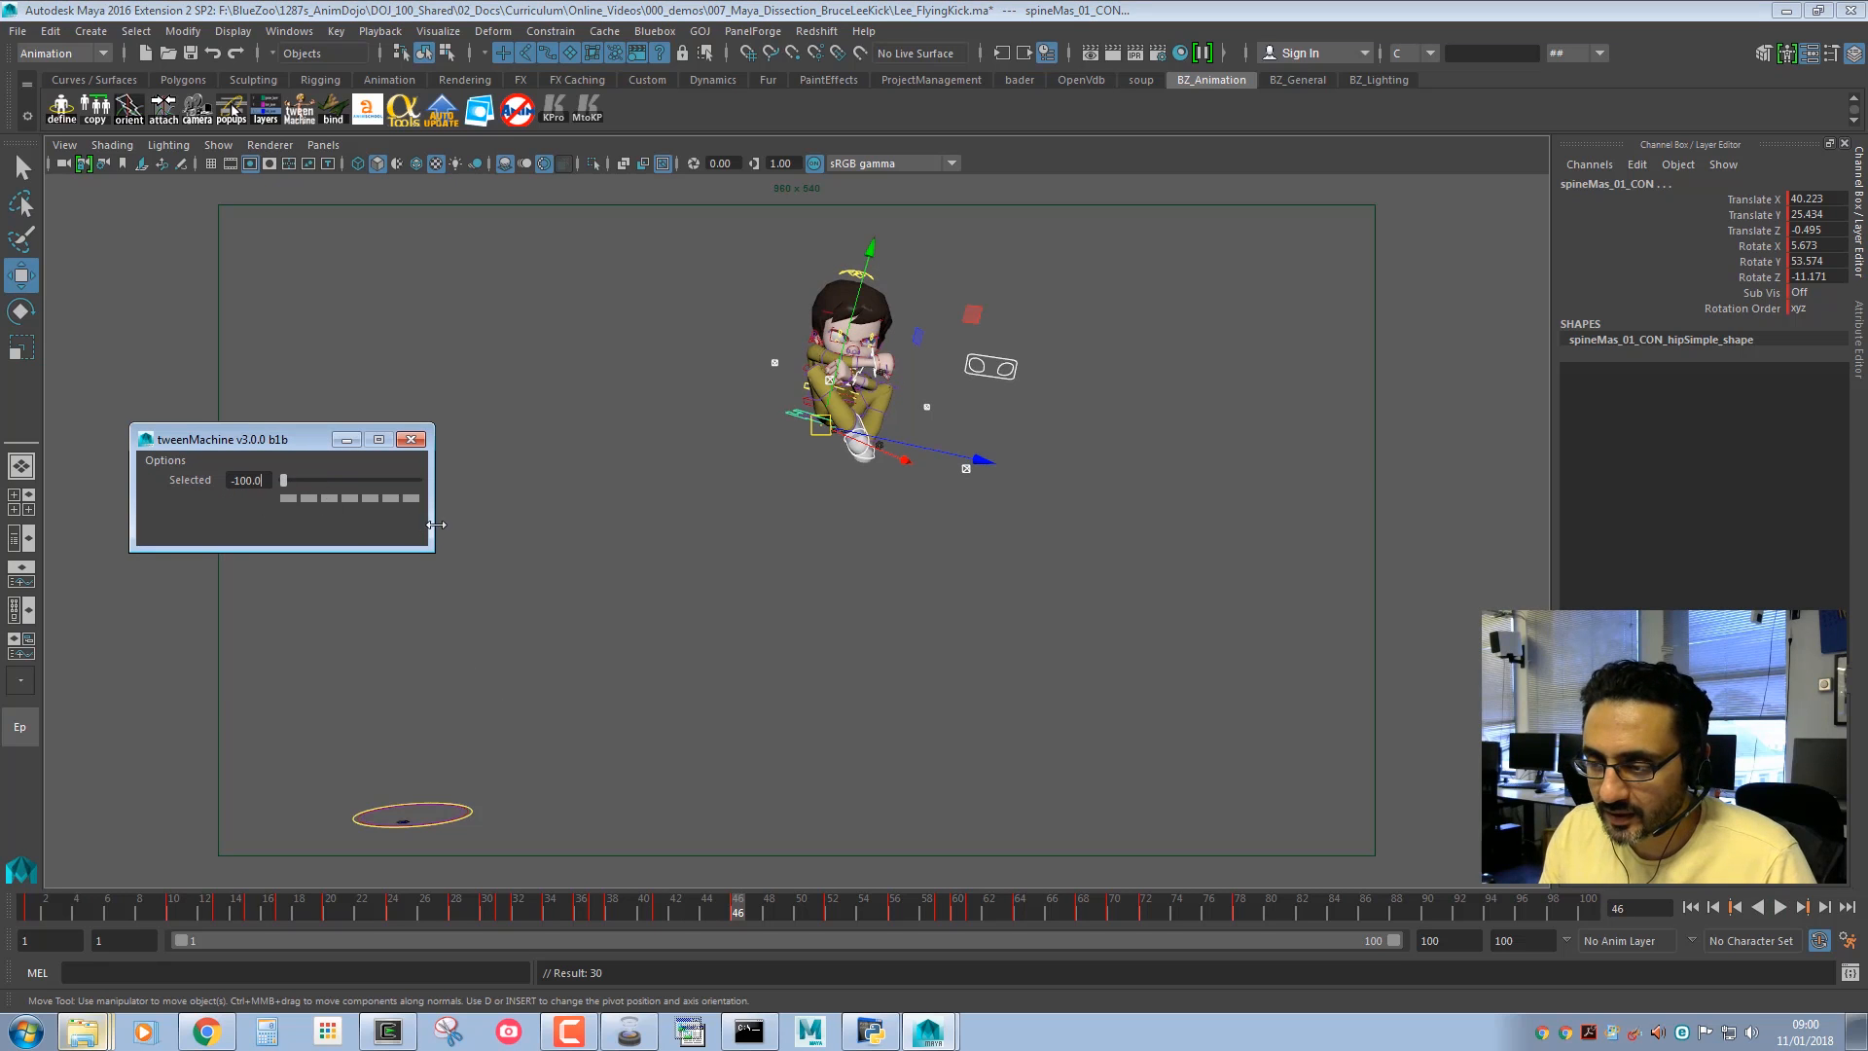
{"action": "middle_click_drag", "start_coordinate": [642, 503], "coordinate": [678, 490]}
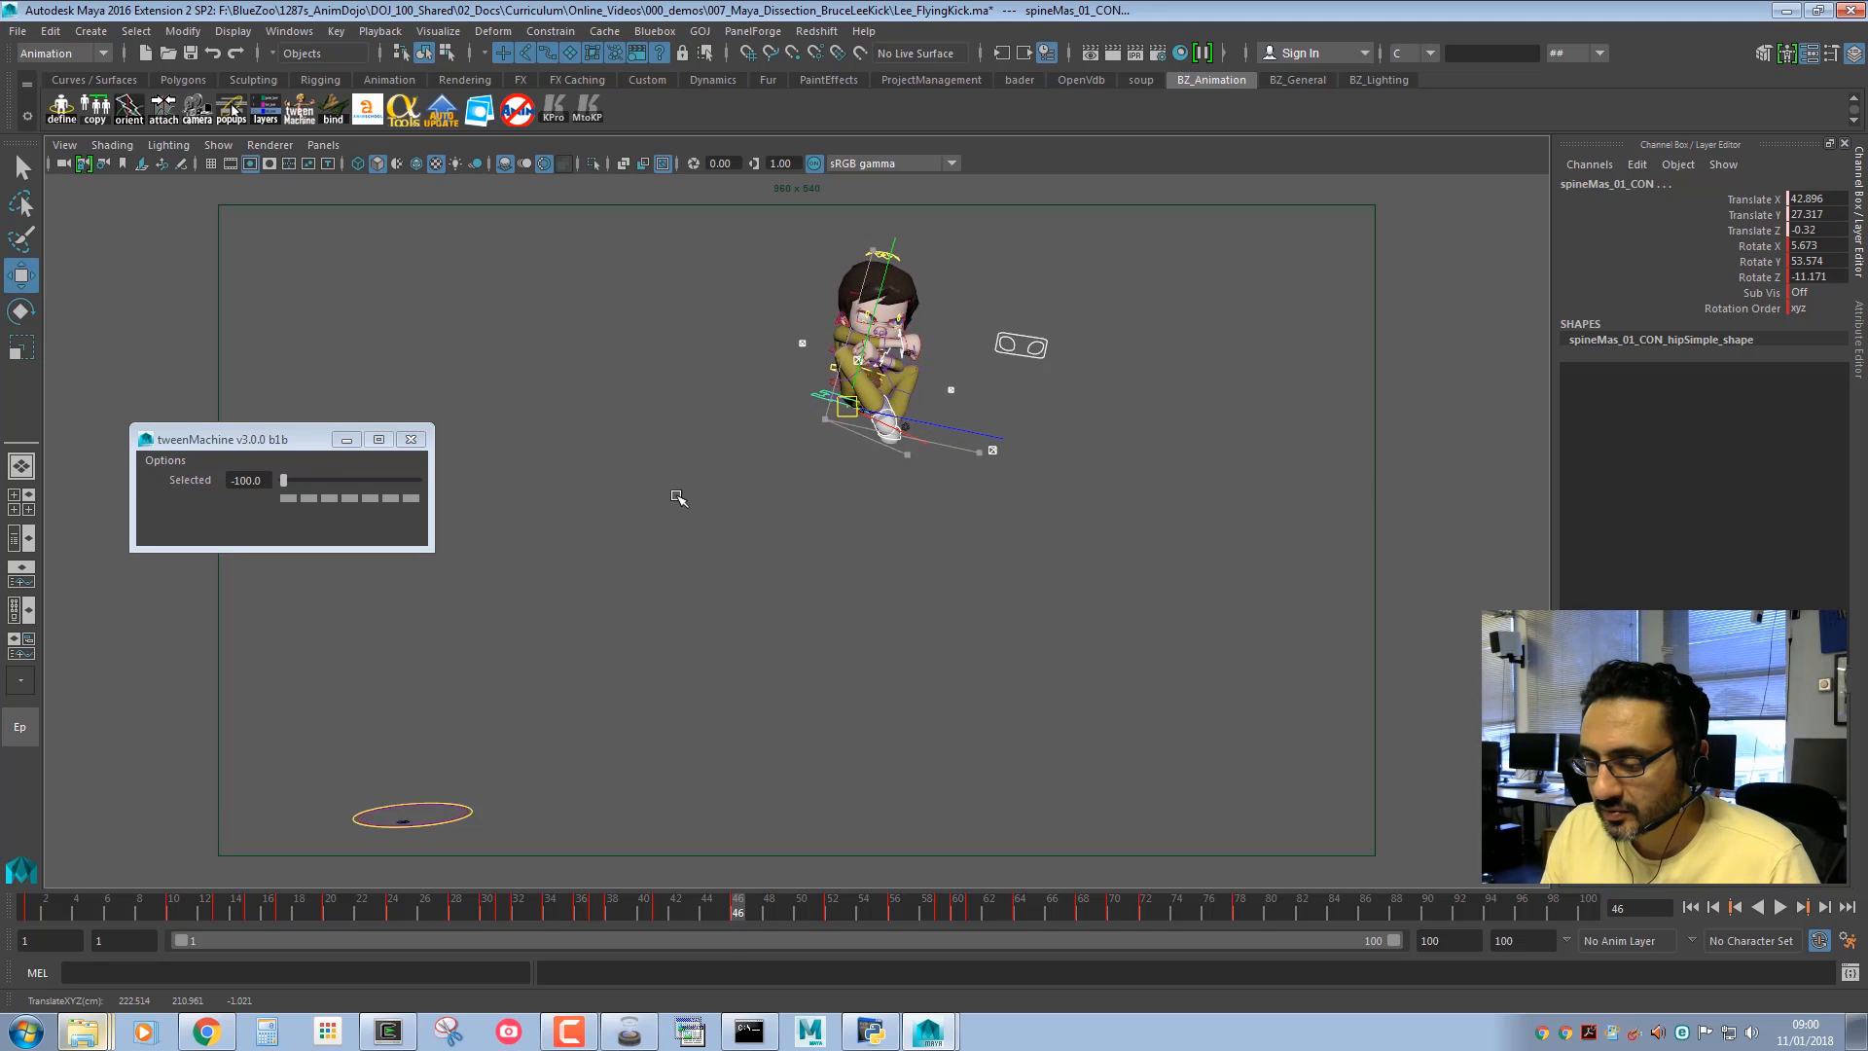
{"action": "left_click_drag", "start_coordinate": [603, 920], "coordinate": [739, 912]}
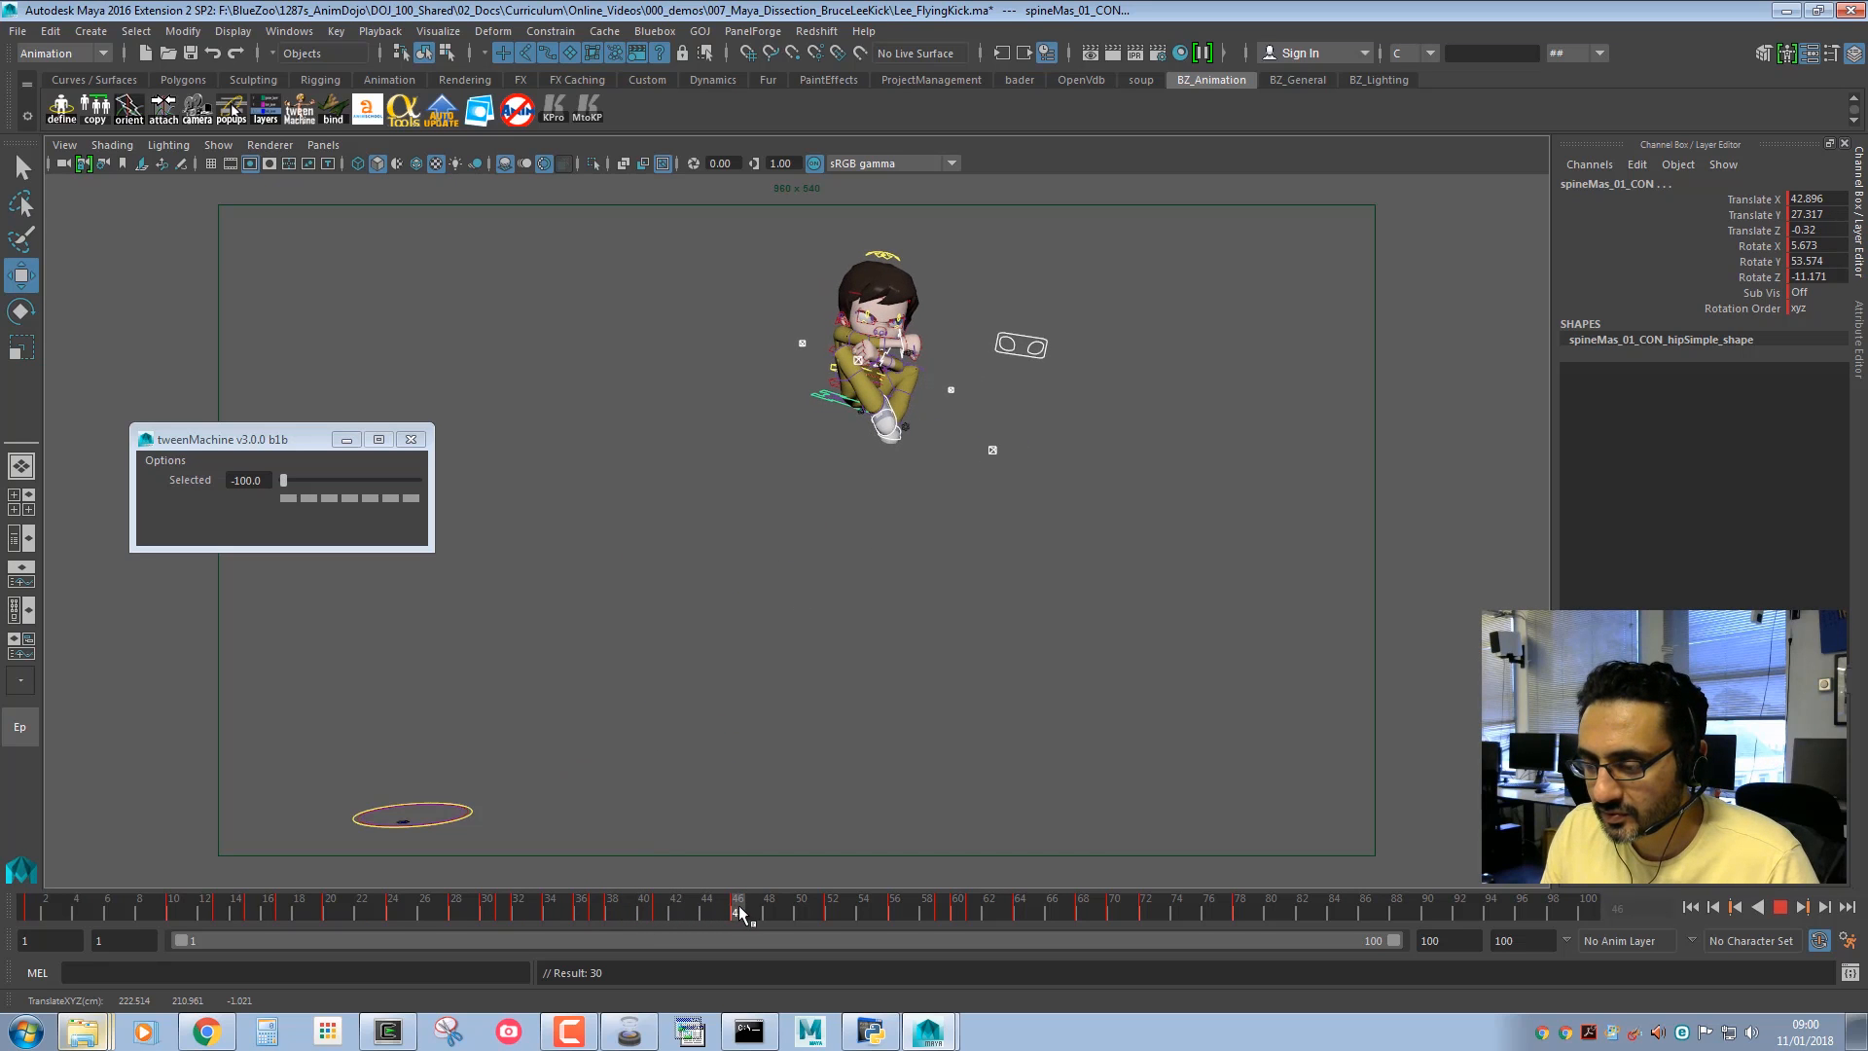
{"action": "key", "text": "q"}
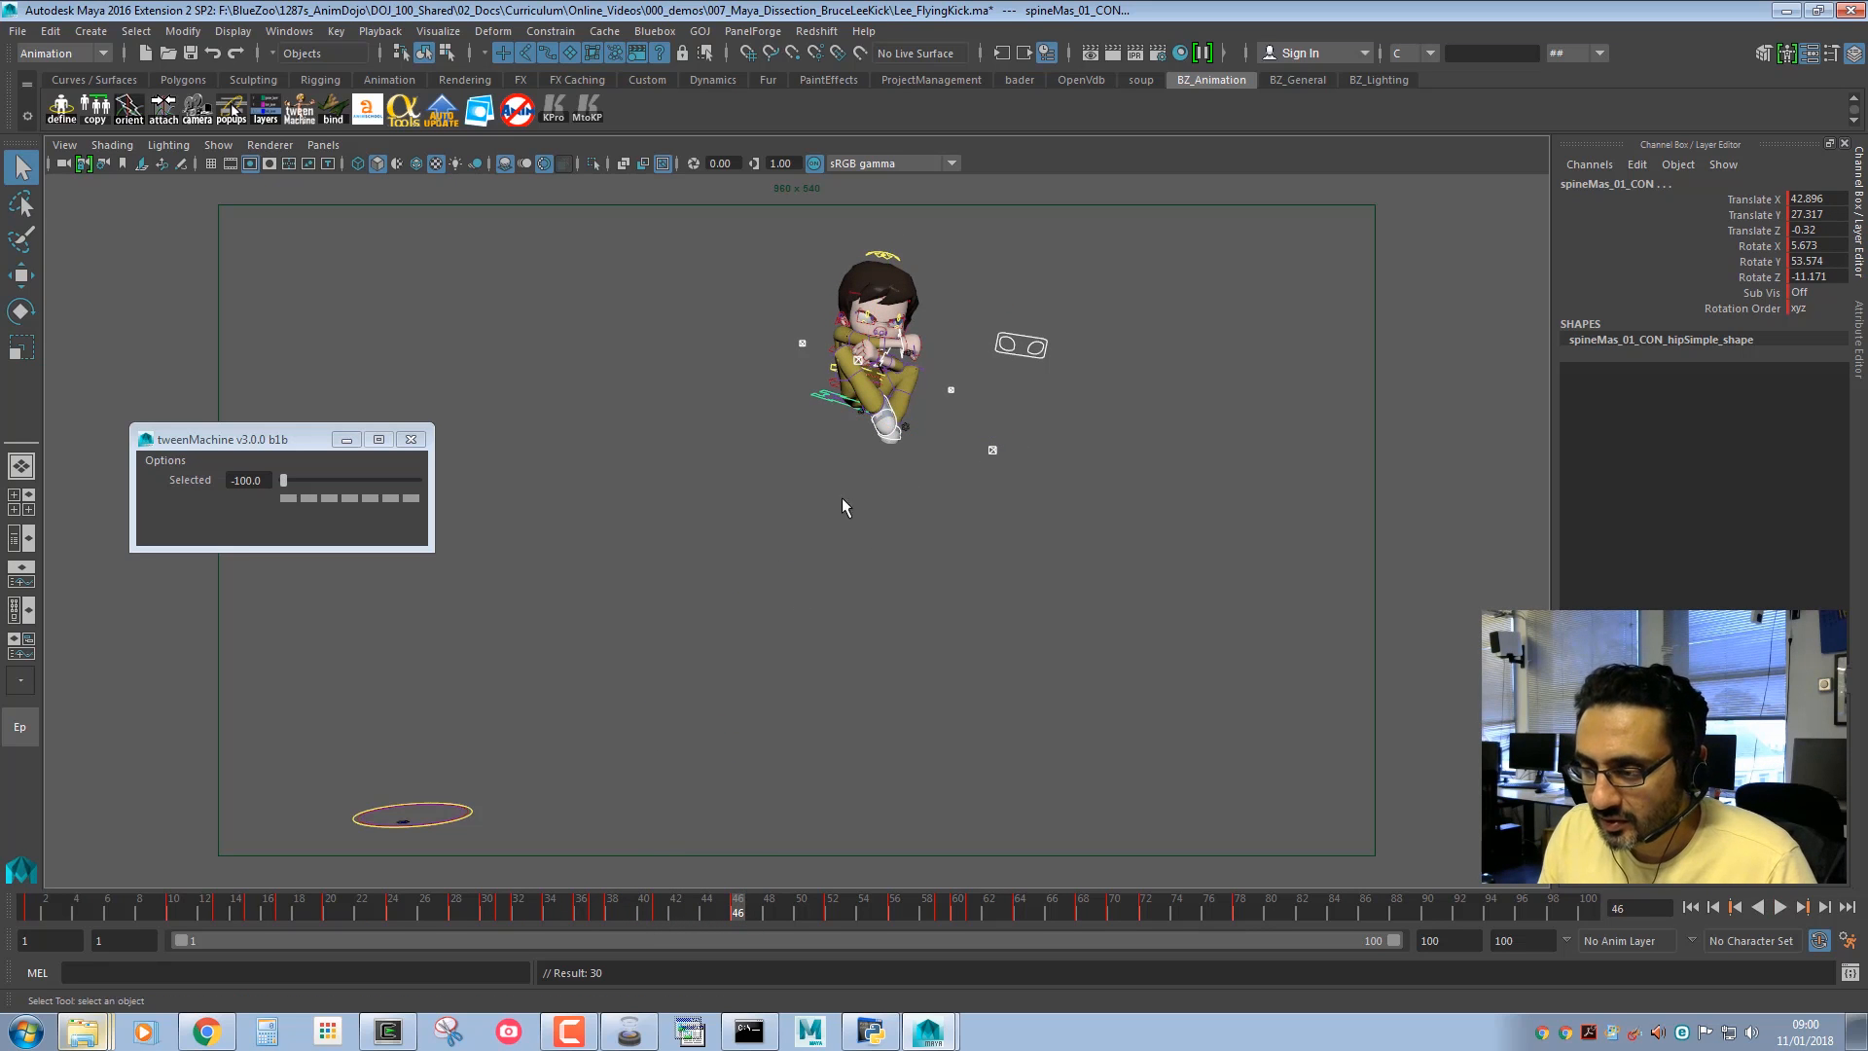
{"action": "key", "text": "w"}
{"action": "middle_click_drag", "start_coordinate": [833, 504], "coordinate": [848, 498]}
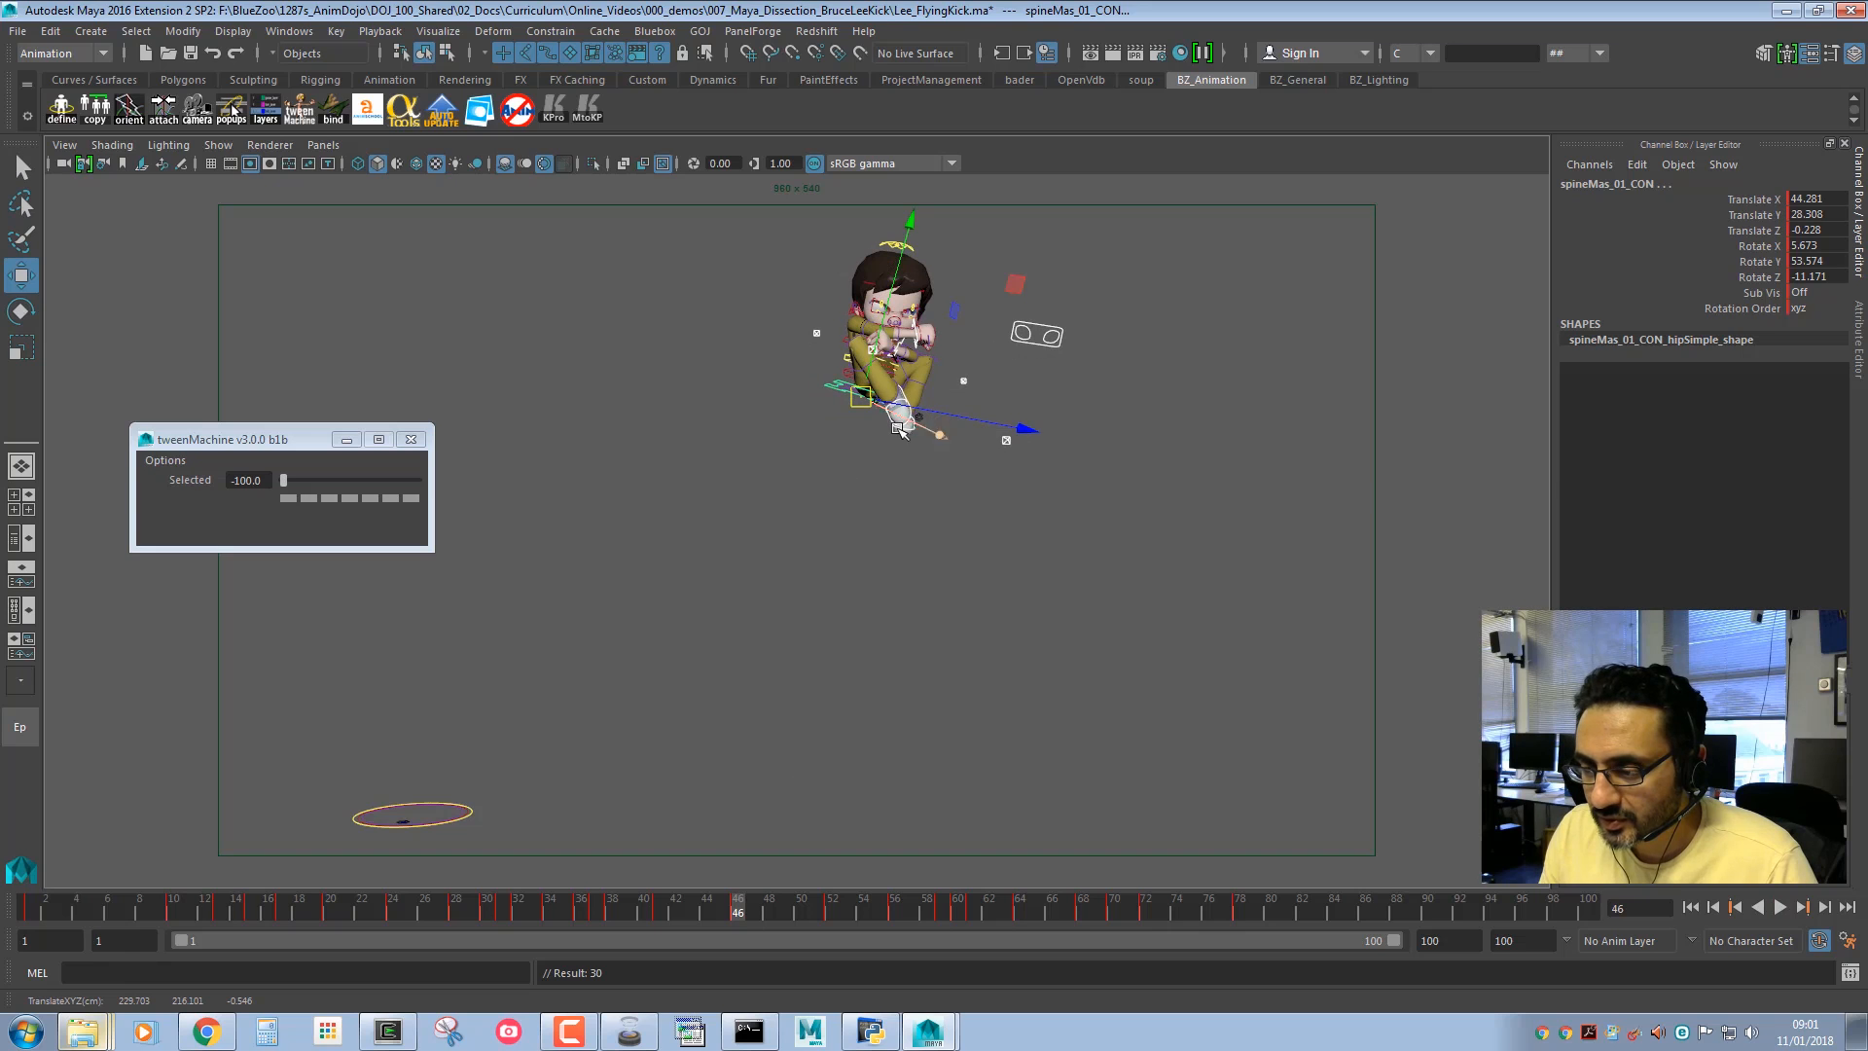
At frame 46, adjust the hand controls of the crossed arms to fit the tucked pose.
{"action": "left_click", "coordinate": [878, 459]}
{"action": "left_click", "coordinate": [914, 336]}
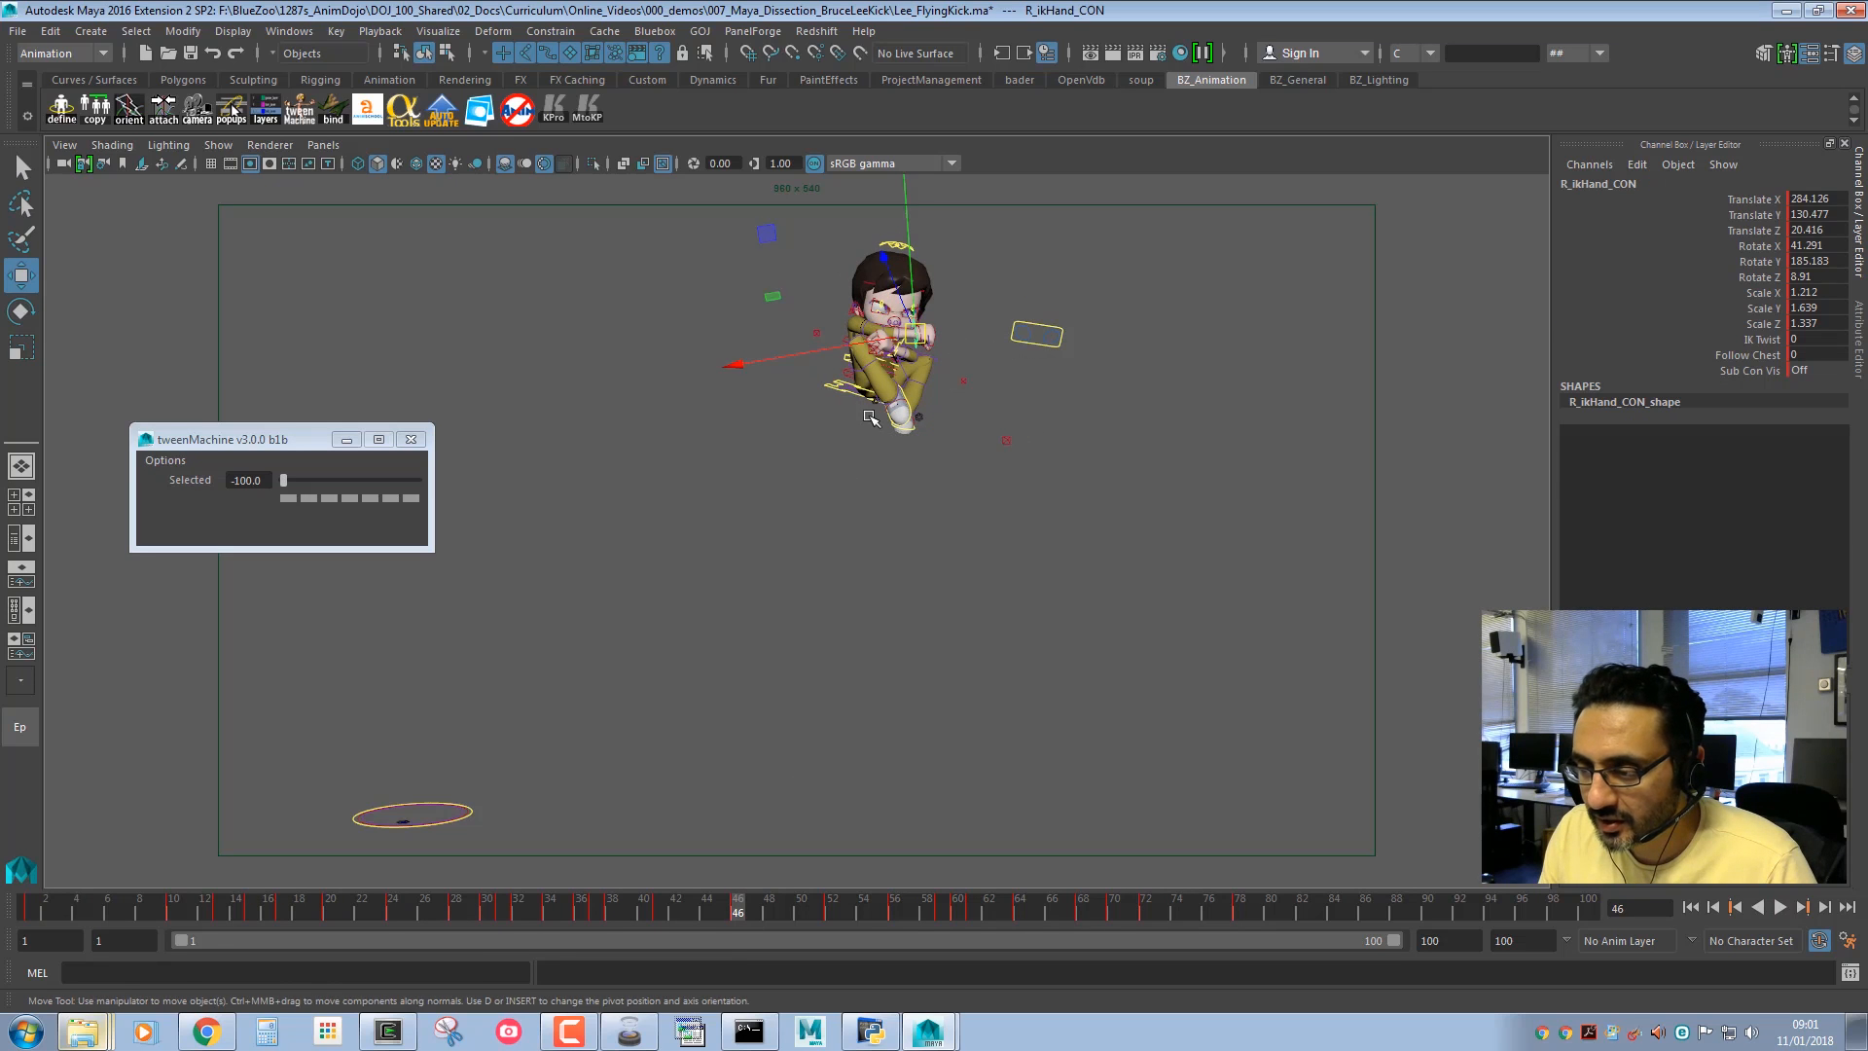
{"action": "key", "text": "q"}
{"action": "left_click", "coordinate": [903, 346]}
{"action": "key", "text": "w"}
{"action": "middle_click_drag", "start_coordinate": [903, 347], "coordinate": [900, 341]}
Raise the right ankle control slightly and rotate it to about X 28.8, Y 23.7, Z 46.1 at frame 46.
{"action": "key", "text": "q"}
{"action": "left_click", "coordinate": [907, 409]}
{"action": "scroll", "coordinate": [784, 554], "scroll_direction": "up", "scroll_amount": 3}
{"action": "key", "text": "e"}
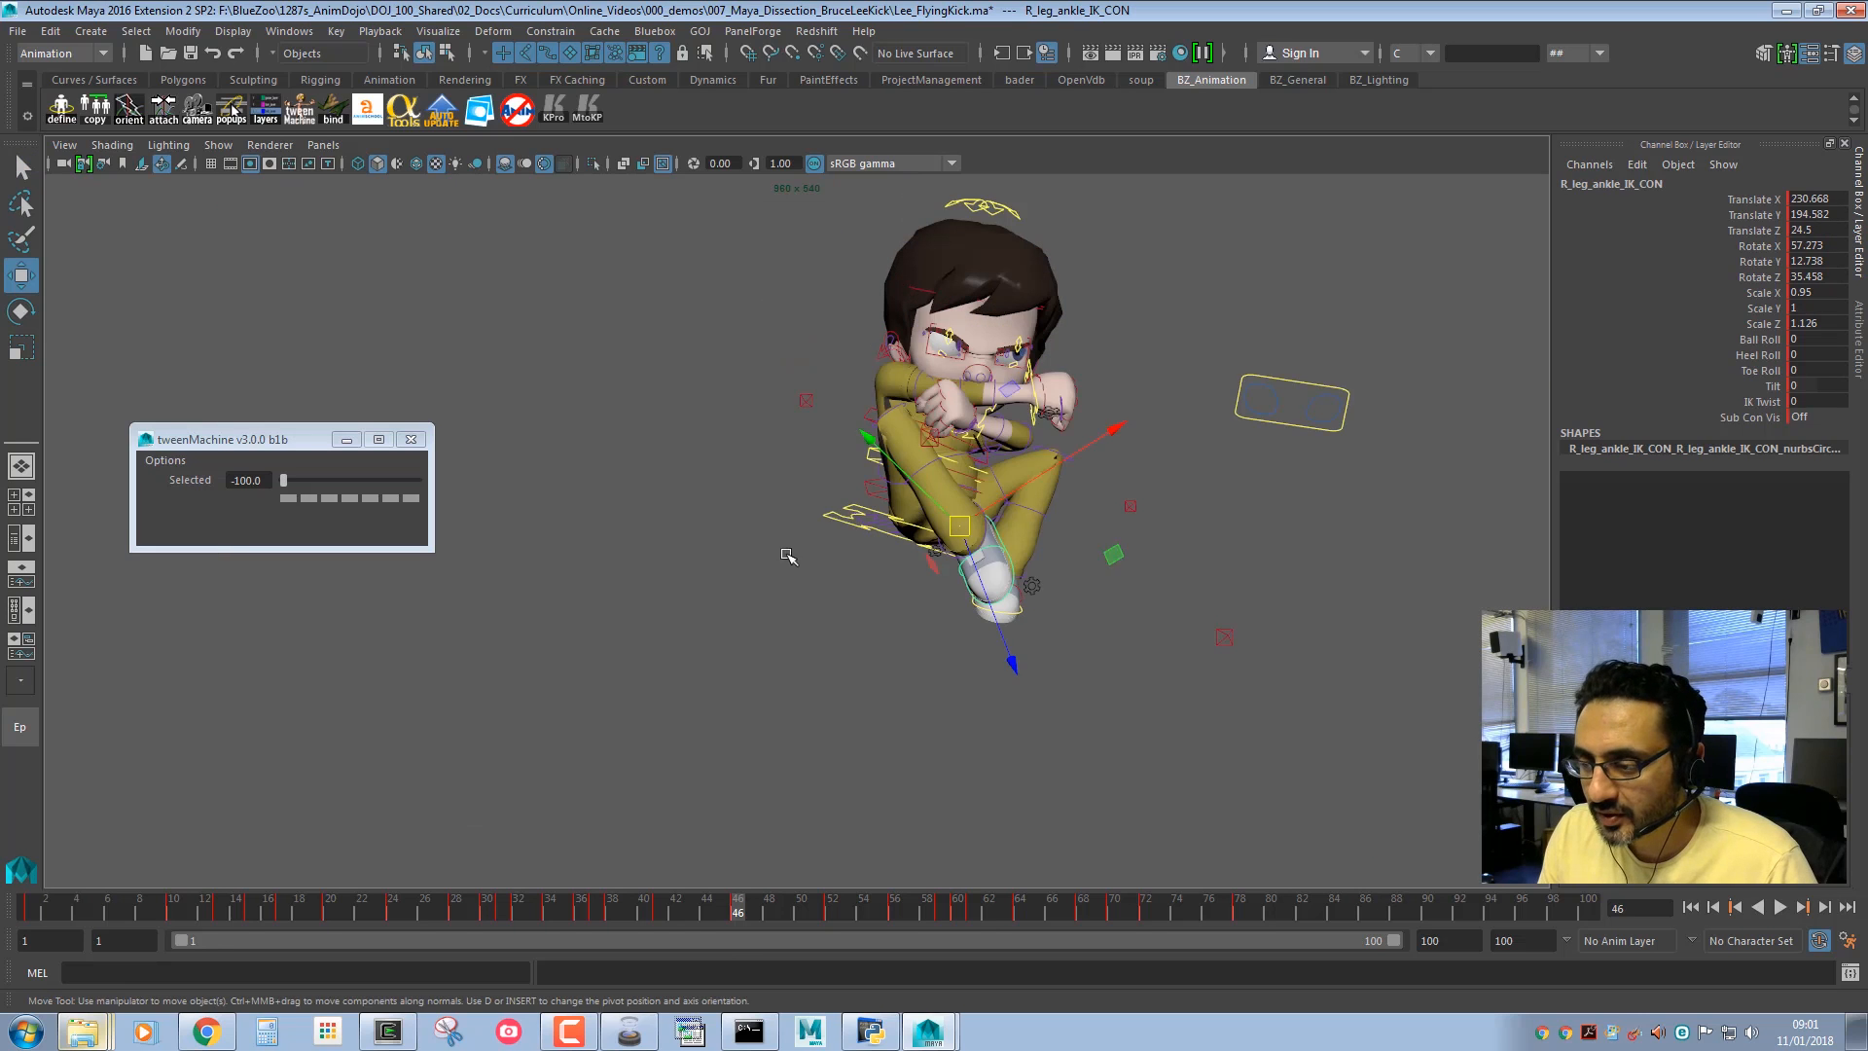
{"action": "key", "text": "q"}
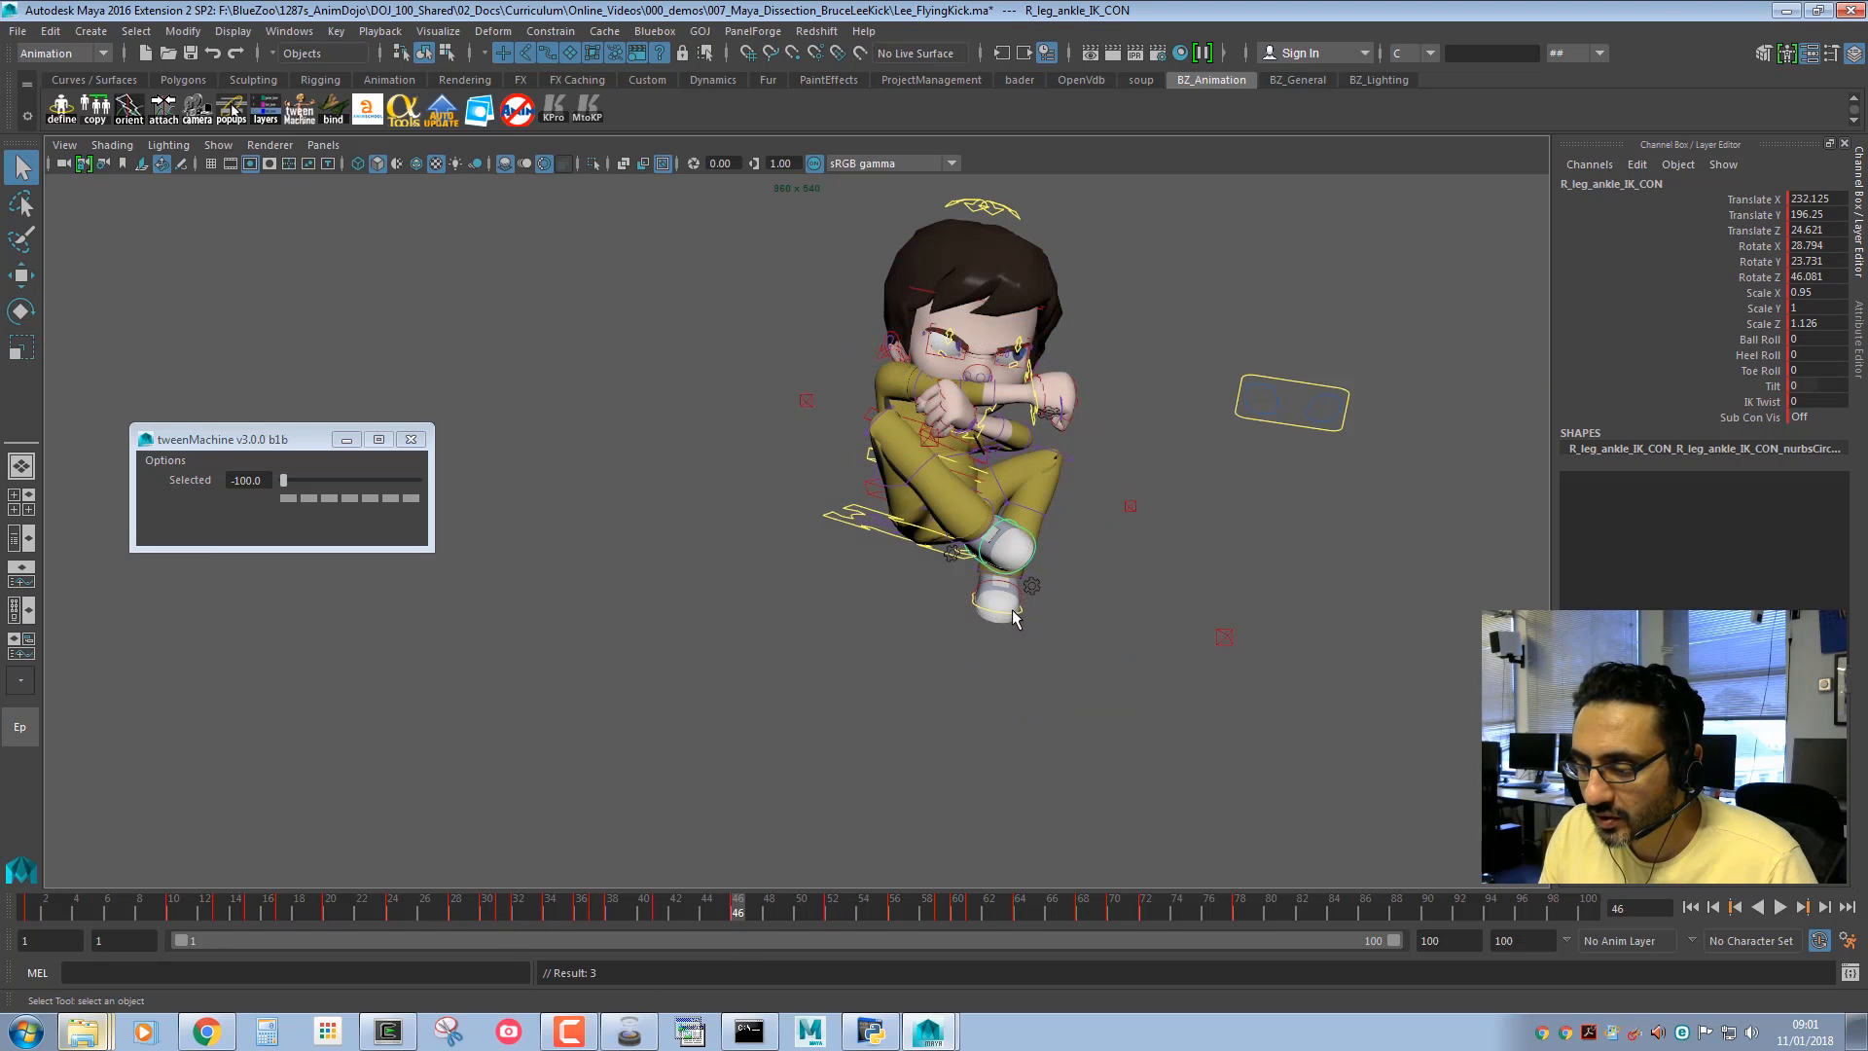
Raise the left ankle control to about Y 193.3 to tighten the tuck at frame 46.
{"action": "left_click", "coordinate": [1005, 563]}
{"action": "key", "text": "w"}
{"action": "key", "text": "q"}
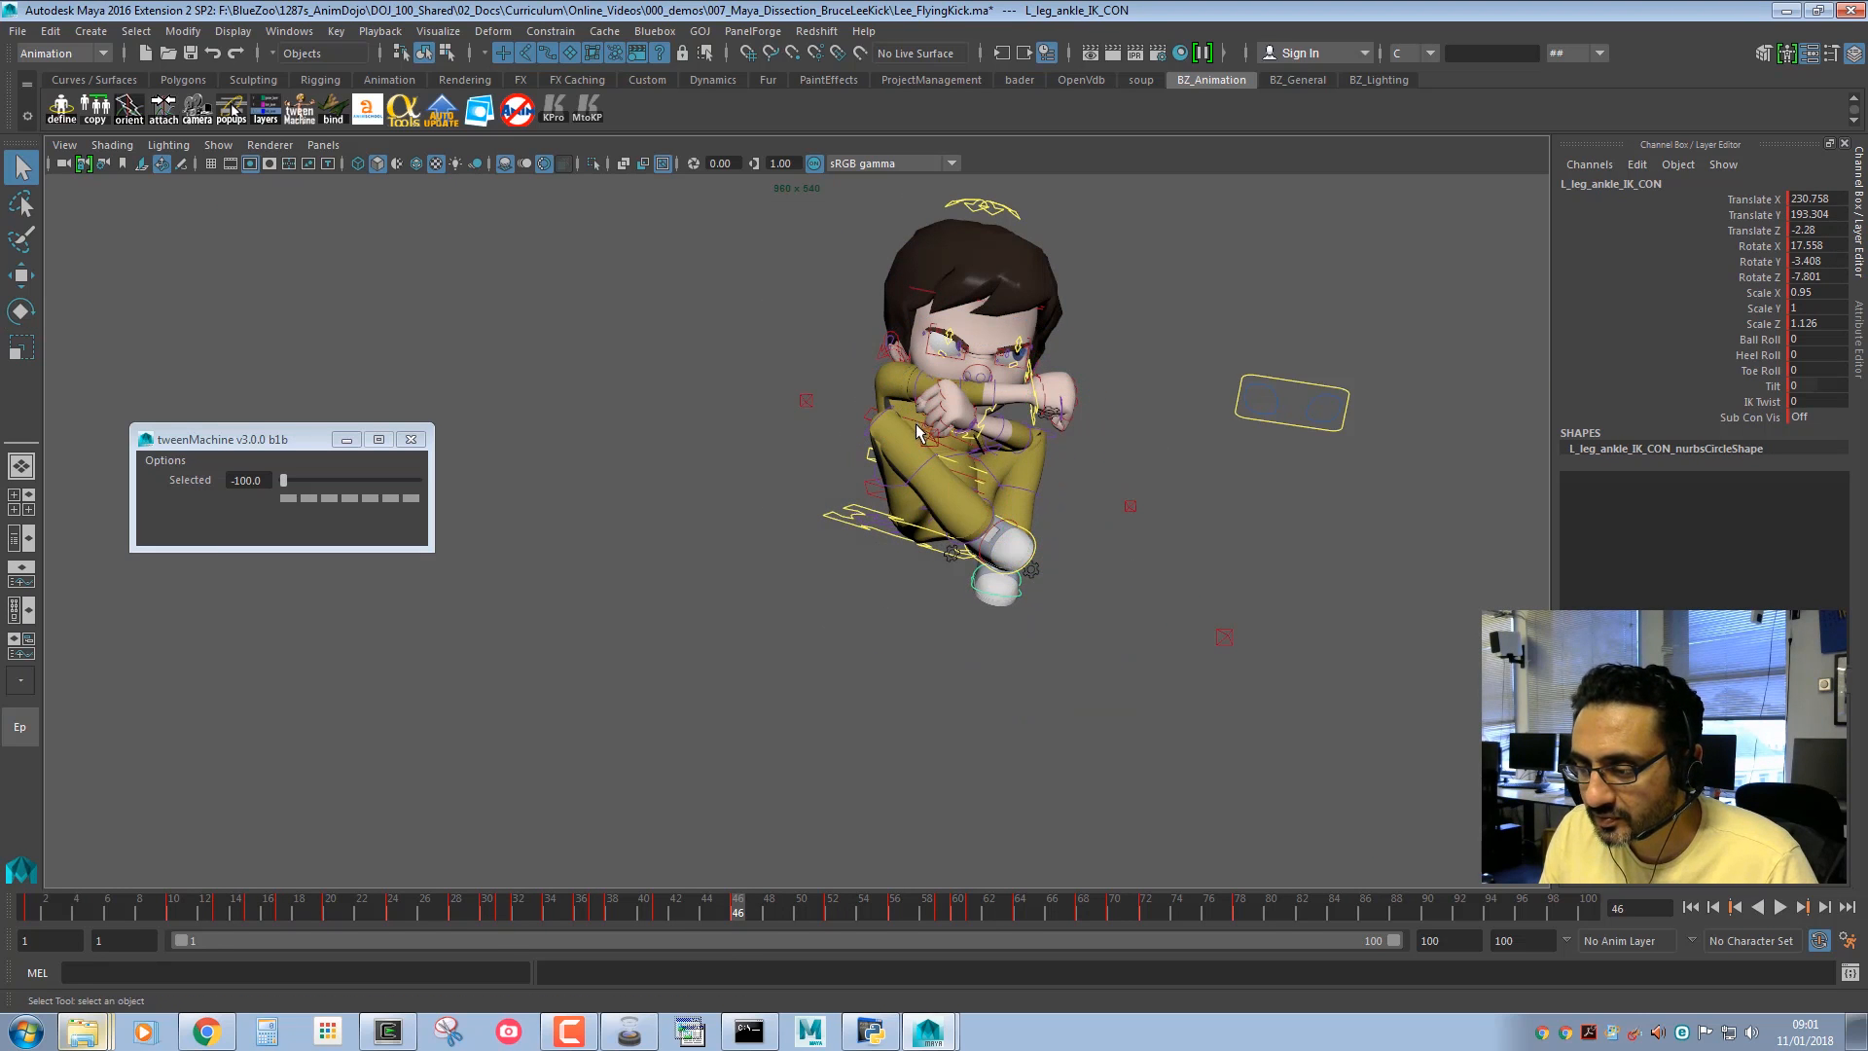
Adjust the upper-body control and the head control to refine the tucked pose at frame 46.
{"action": "left_click", "coordinate": [915, 426]}
{"action": "key", "text": "w"}
{"action": "key", "text": "e"}
{"action": "left_click_drag", "start_coordinate": [1012, 242], "coordinate": [1028, 292]}
{"action": "key", "text": "q"}
{"action": "left_click", "coordinate": [1003, 209]}
{"action": "key", "text": "e"}
{"action": "key", "text": "q"}
Scrub through the tuck, return to frame 46, and key all the character's controls there.
{"action": "left_click_drag", "start_coordinate": [717, 183], "coordinate": [1391, 737]}
{"action": "left_click_drag", "start_coordinate": [585, 912], "coordinate": [754, 914]}
{"action": "left_click", "coordinate": [736, 912]}
{"action": "left_click_drag", "start_coordinate": [1389, 720], "coordinate": [669, 68]}
At frame 52, select the main spine control with both ankle, both hand, the right elbow and the left knee controls.
{"action": "left_click", "coordinate": [829, 906]}
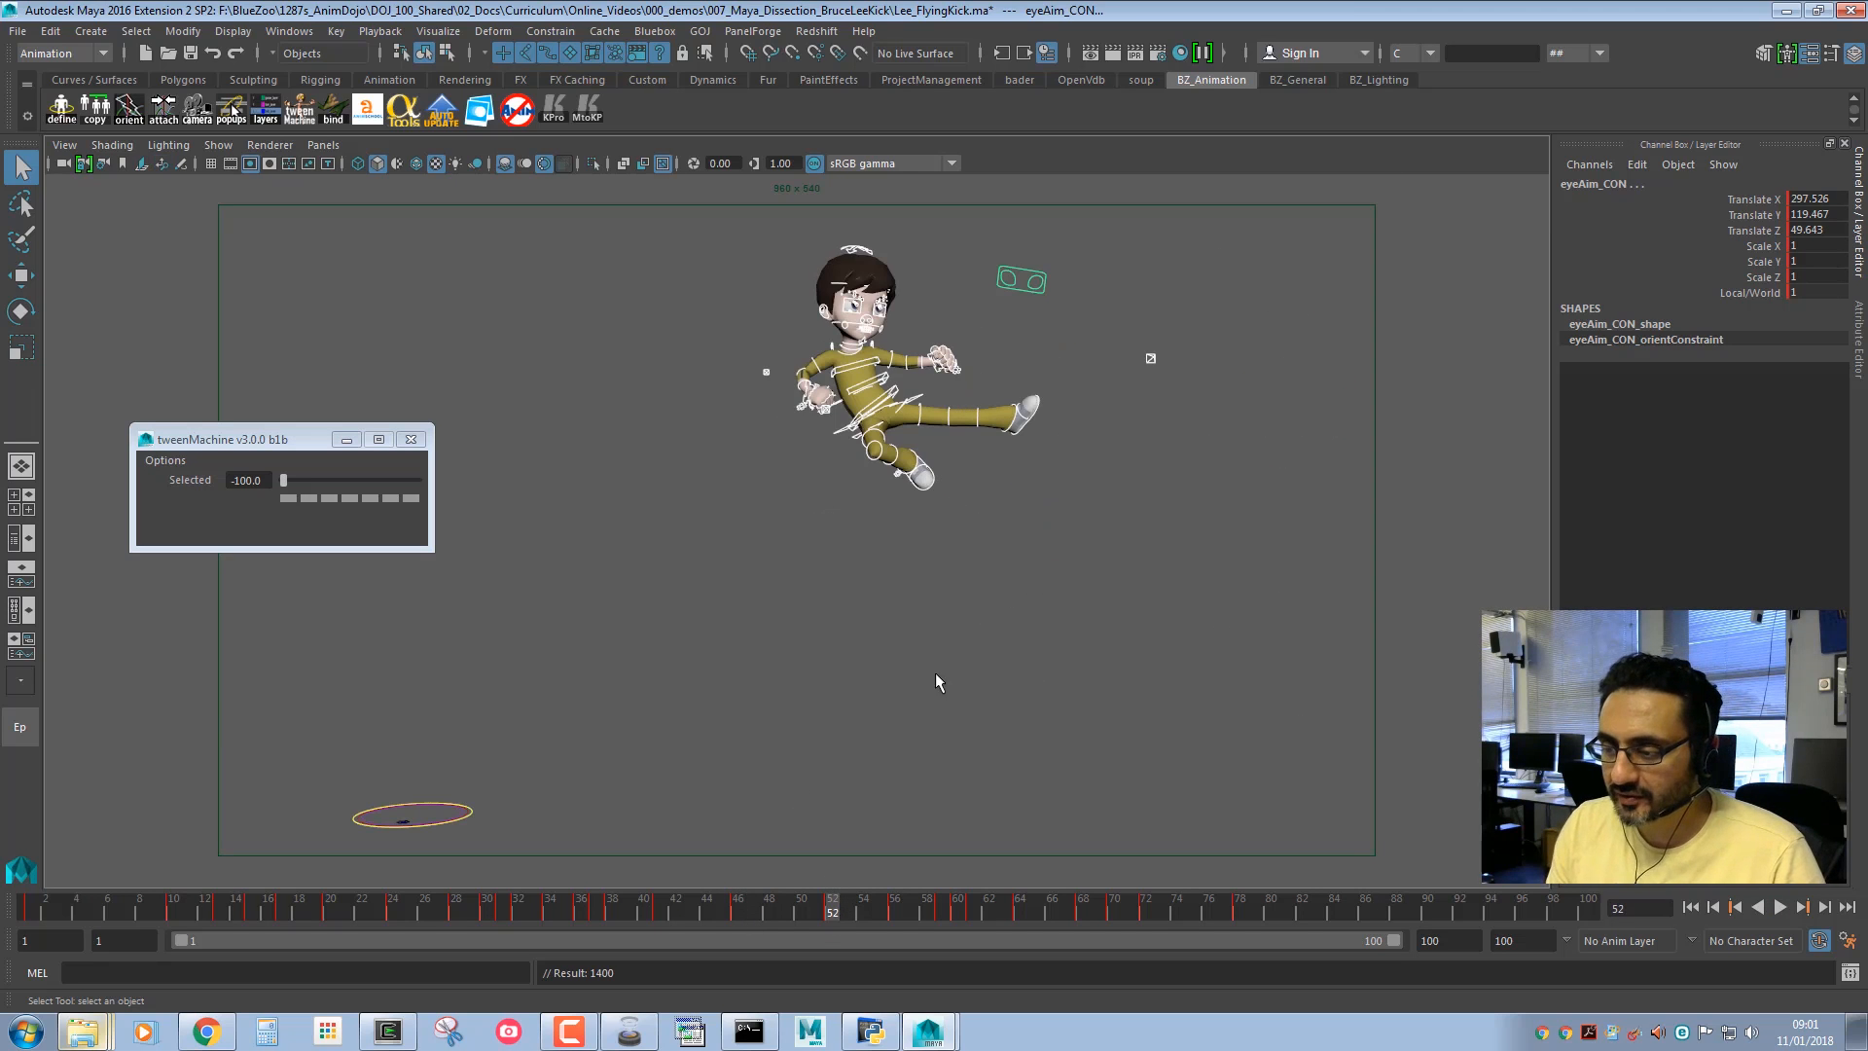
{"action": "left_click", "coordinate": [994, 486]}
{"action": "left_click", "coordinate": [919, 393]}
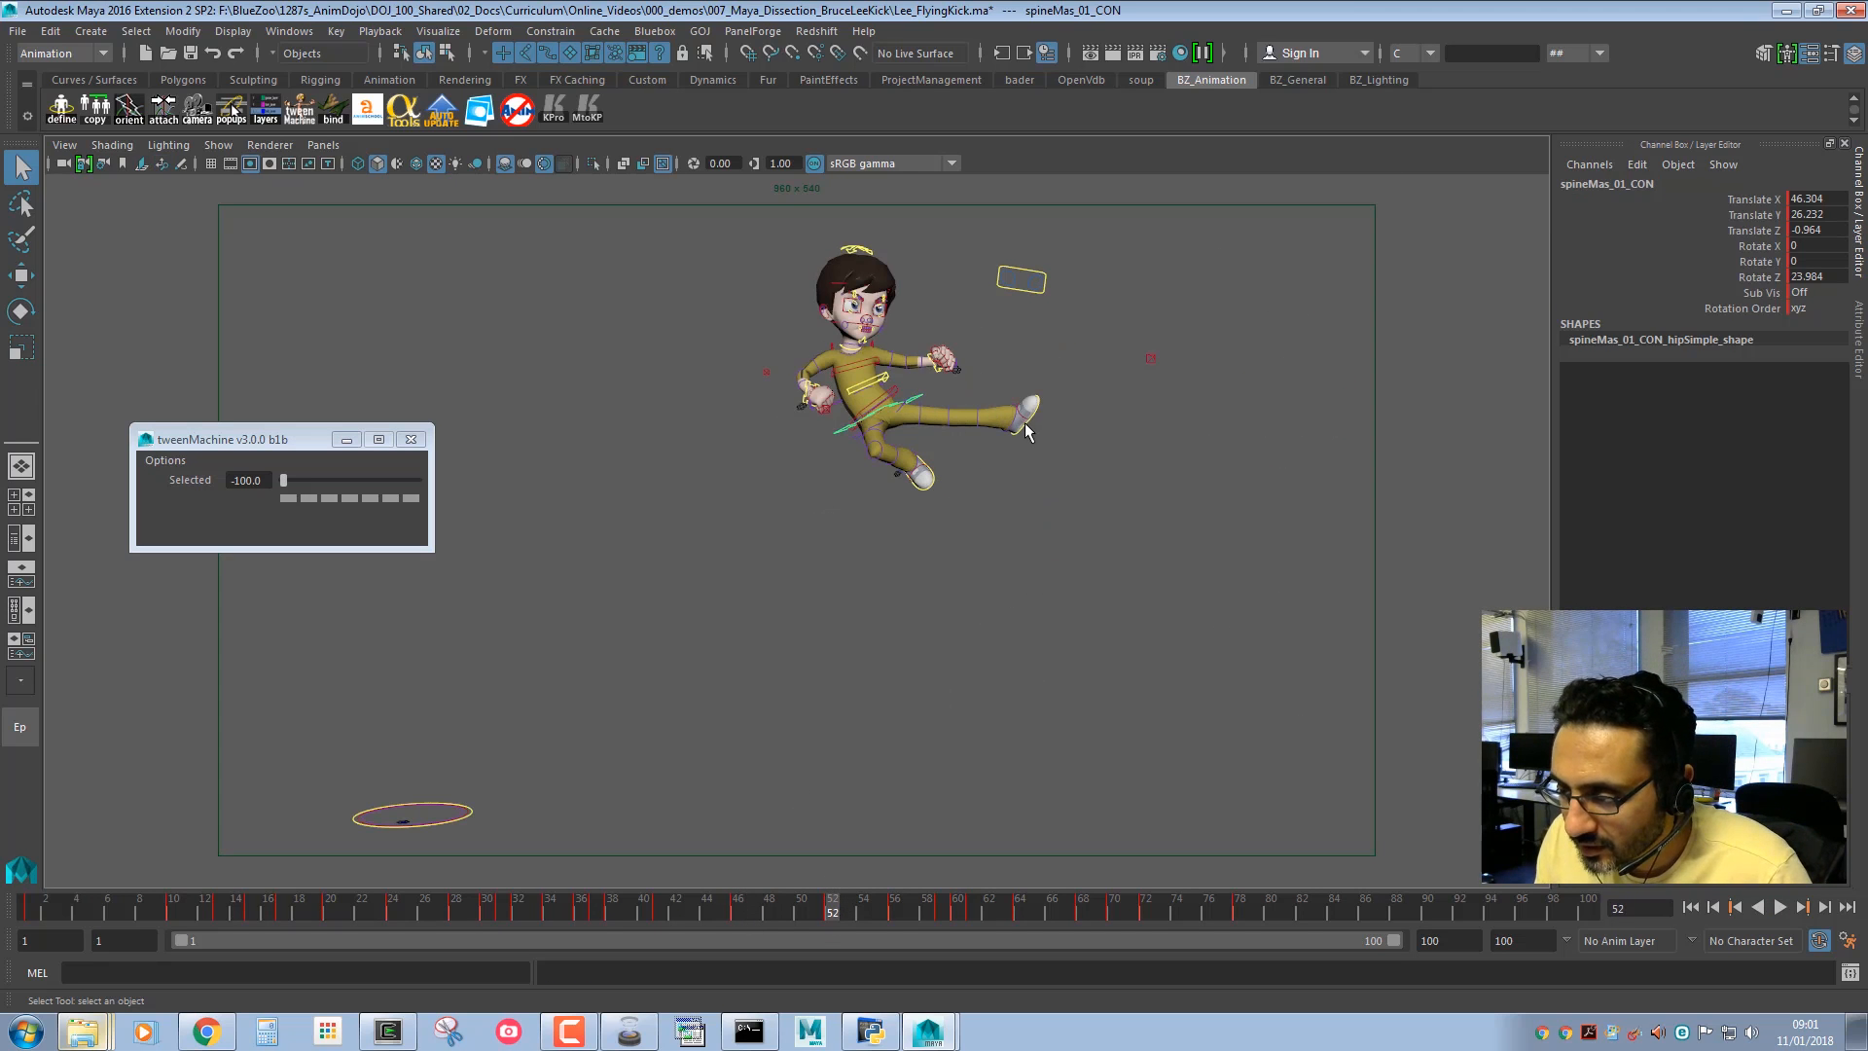
{"action": "left_click", "coordinate": [1024, 422], "text": "shift"}
{"action": "left_click", "coordinate": [924, 474]}
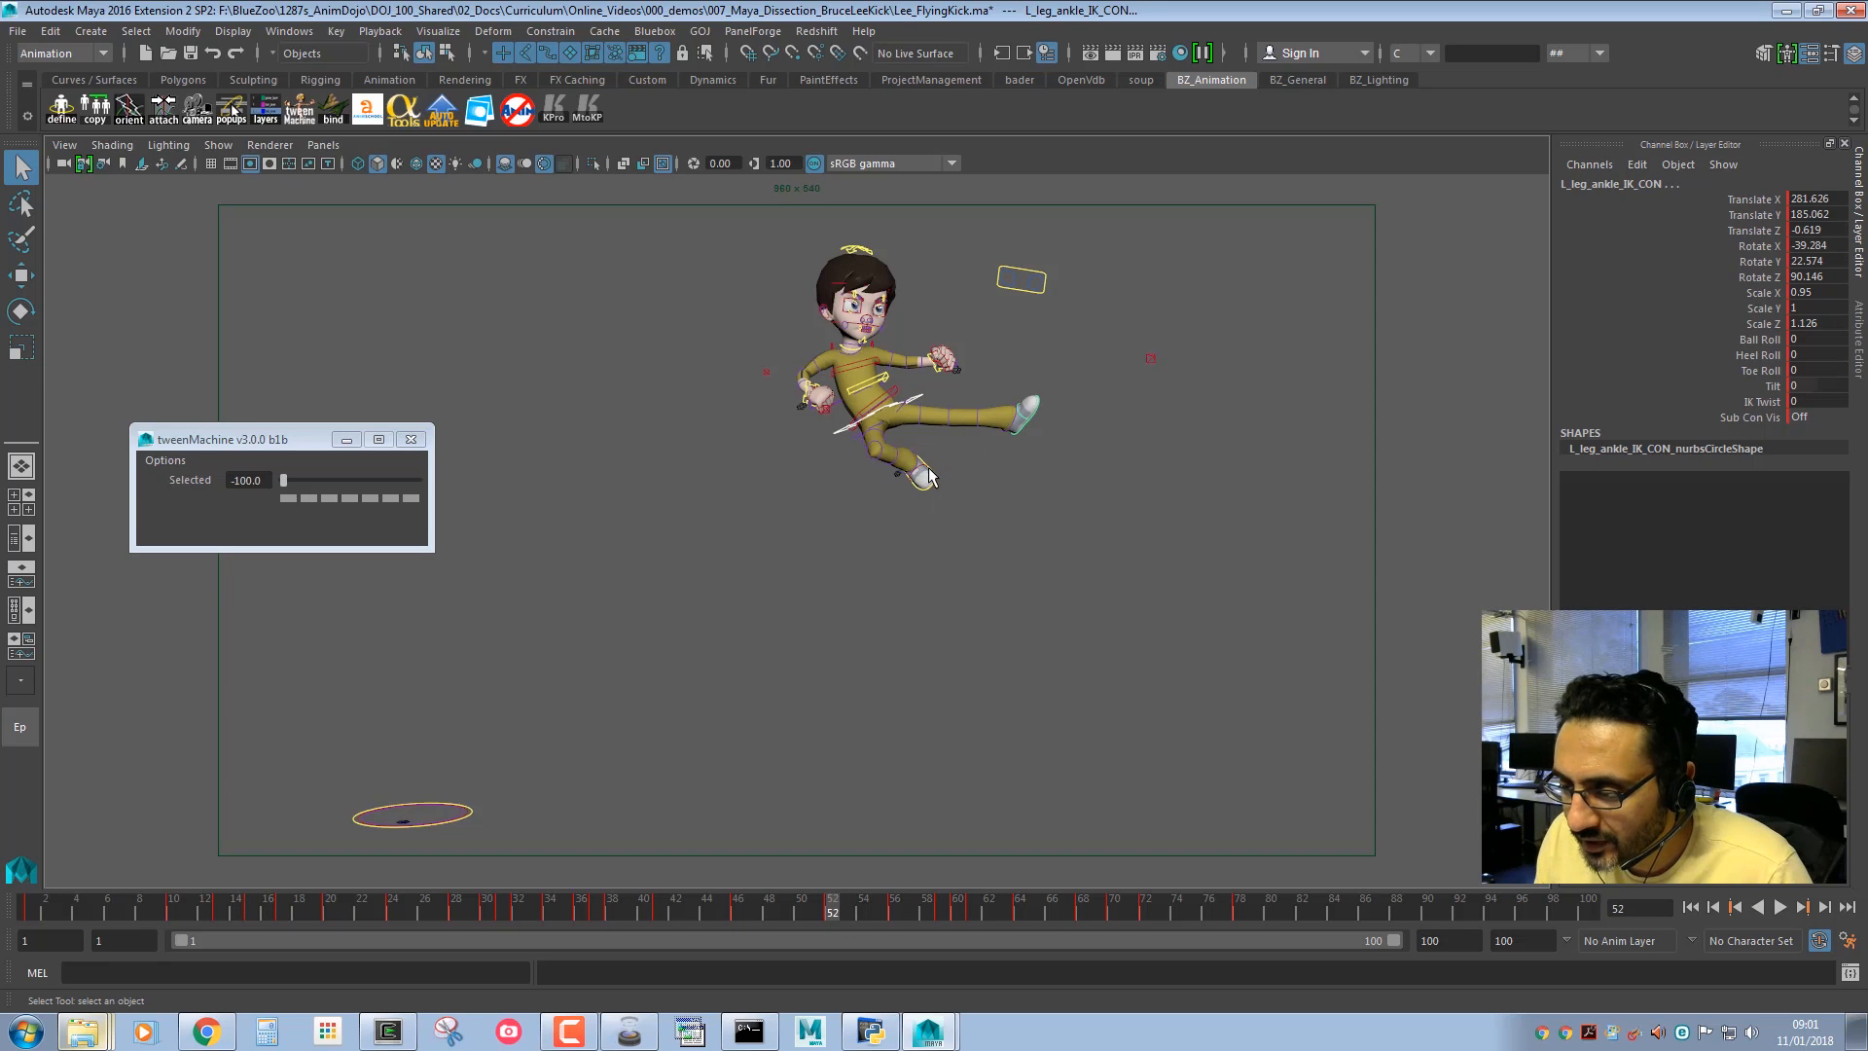
{"action": "left_click", "coordinate": [934, 370]}
{"action": "left_click", "coordinate": [767, 372]}
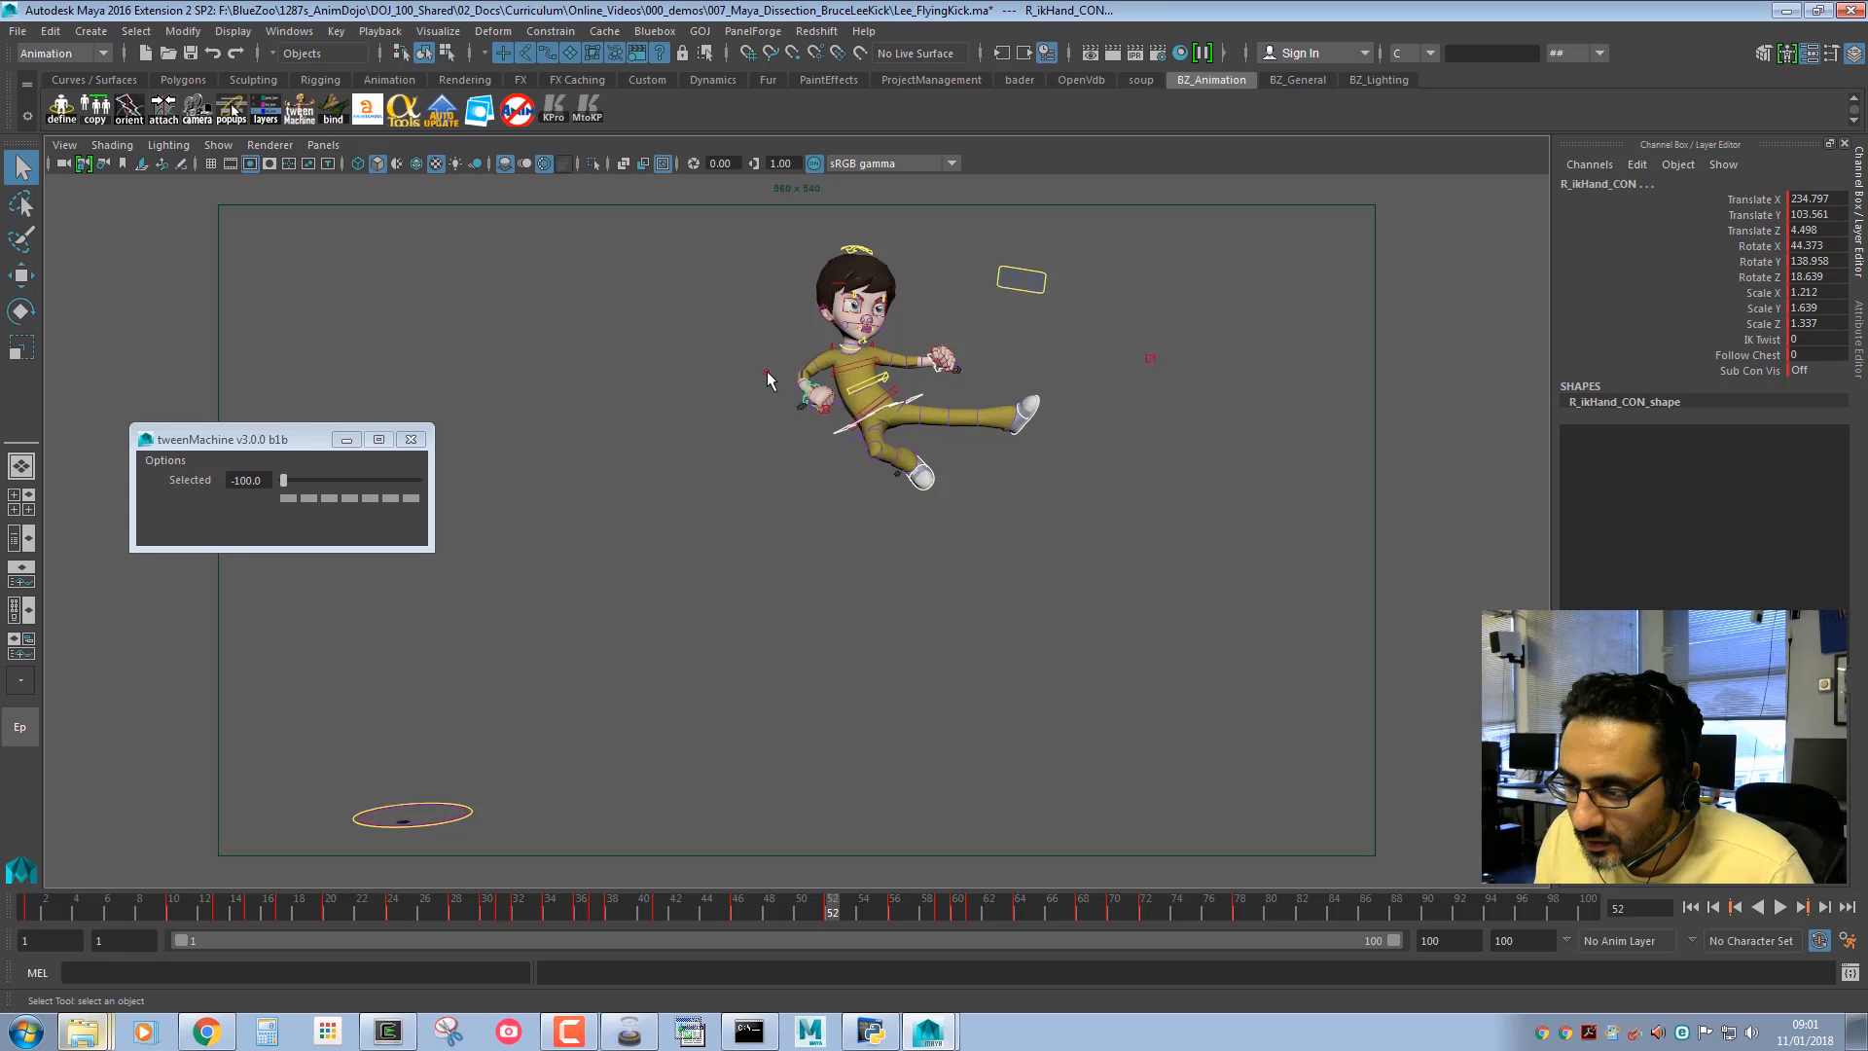
{"action": "left_click", "coordinate": [1150, 359]}
Add the right knee, left elbow and eye-aim controls to the selection.
{"action": "key", "text": "space"}
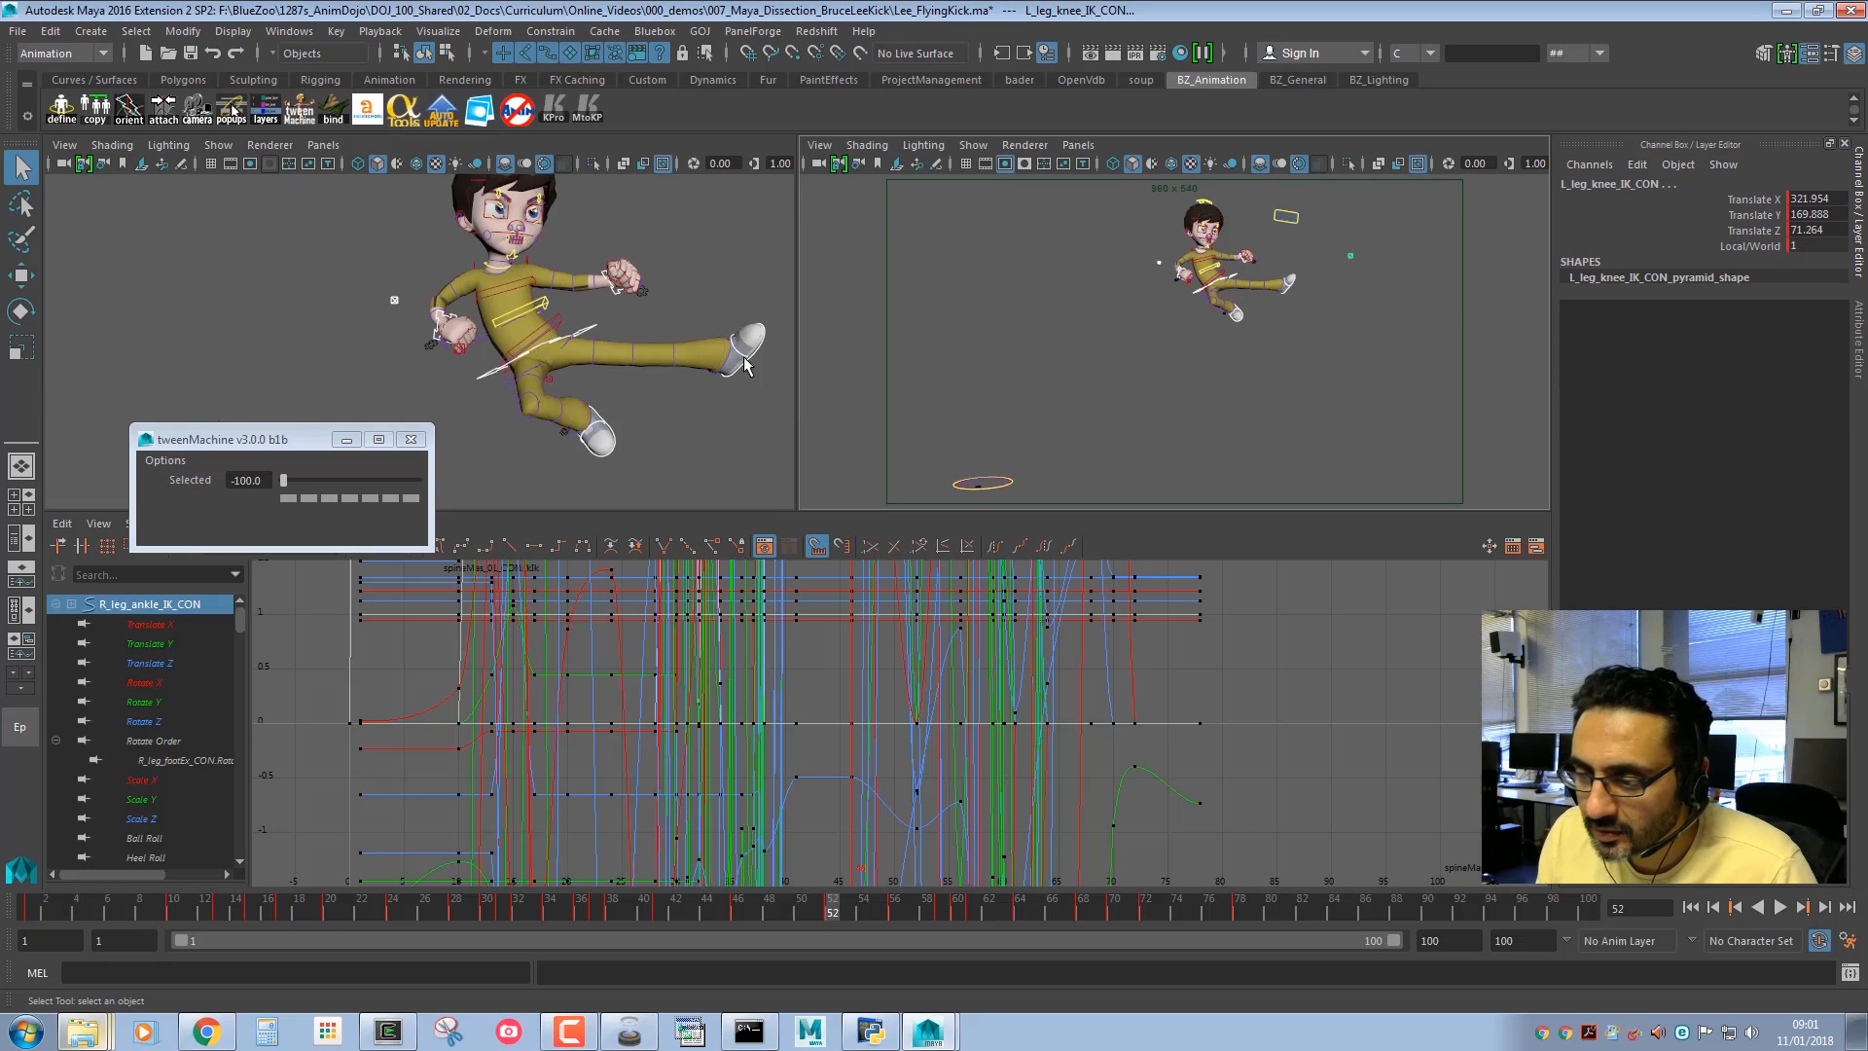
{"action": "left_click", "coordinate": [458, 353], "text": "shift"}
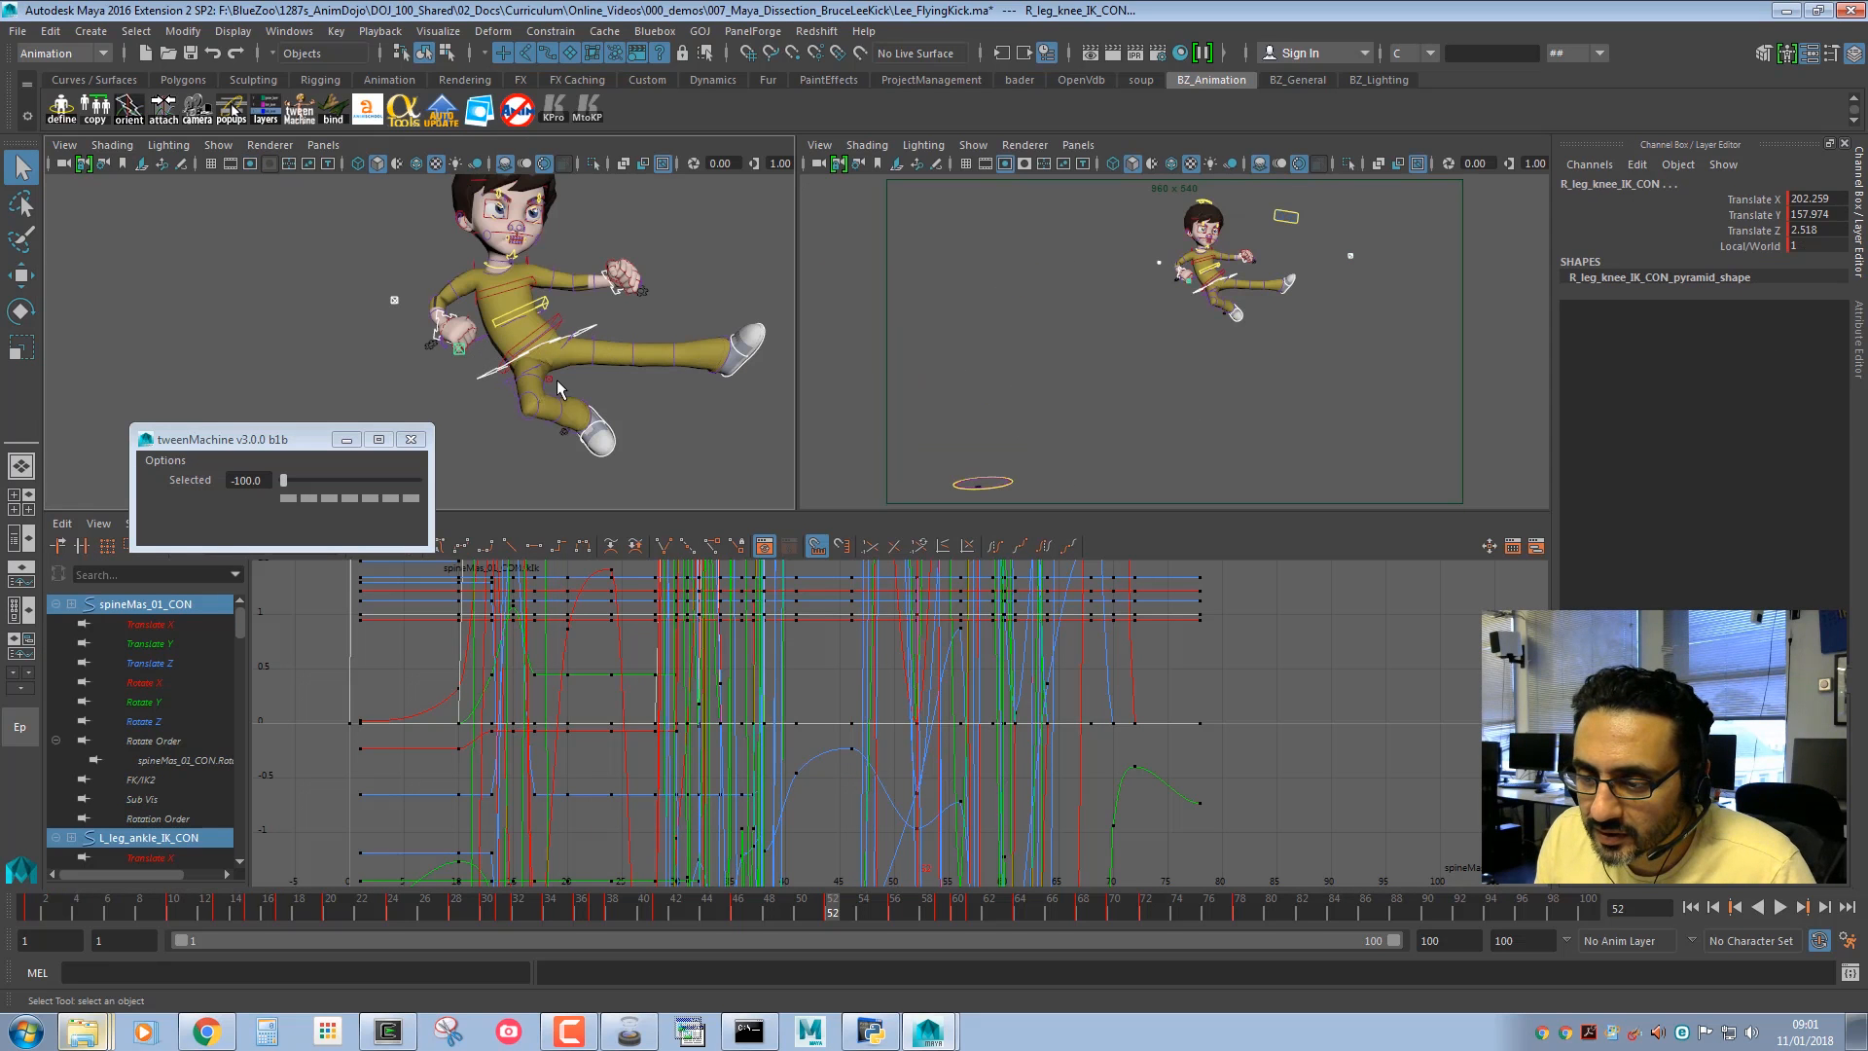
{"action": "left_click", "coordinate": [551, 380], "text": "shift"}
{"action": "left_click_drag", "start_coordinate": [619, 396], "coordinate": [769, 370], "text": "alt"}
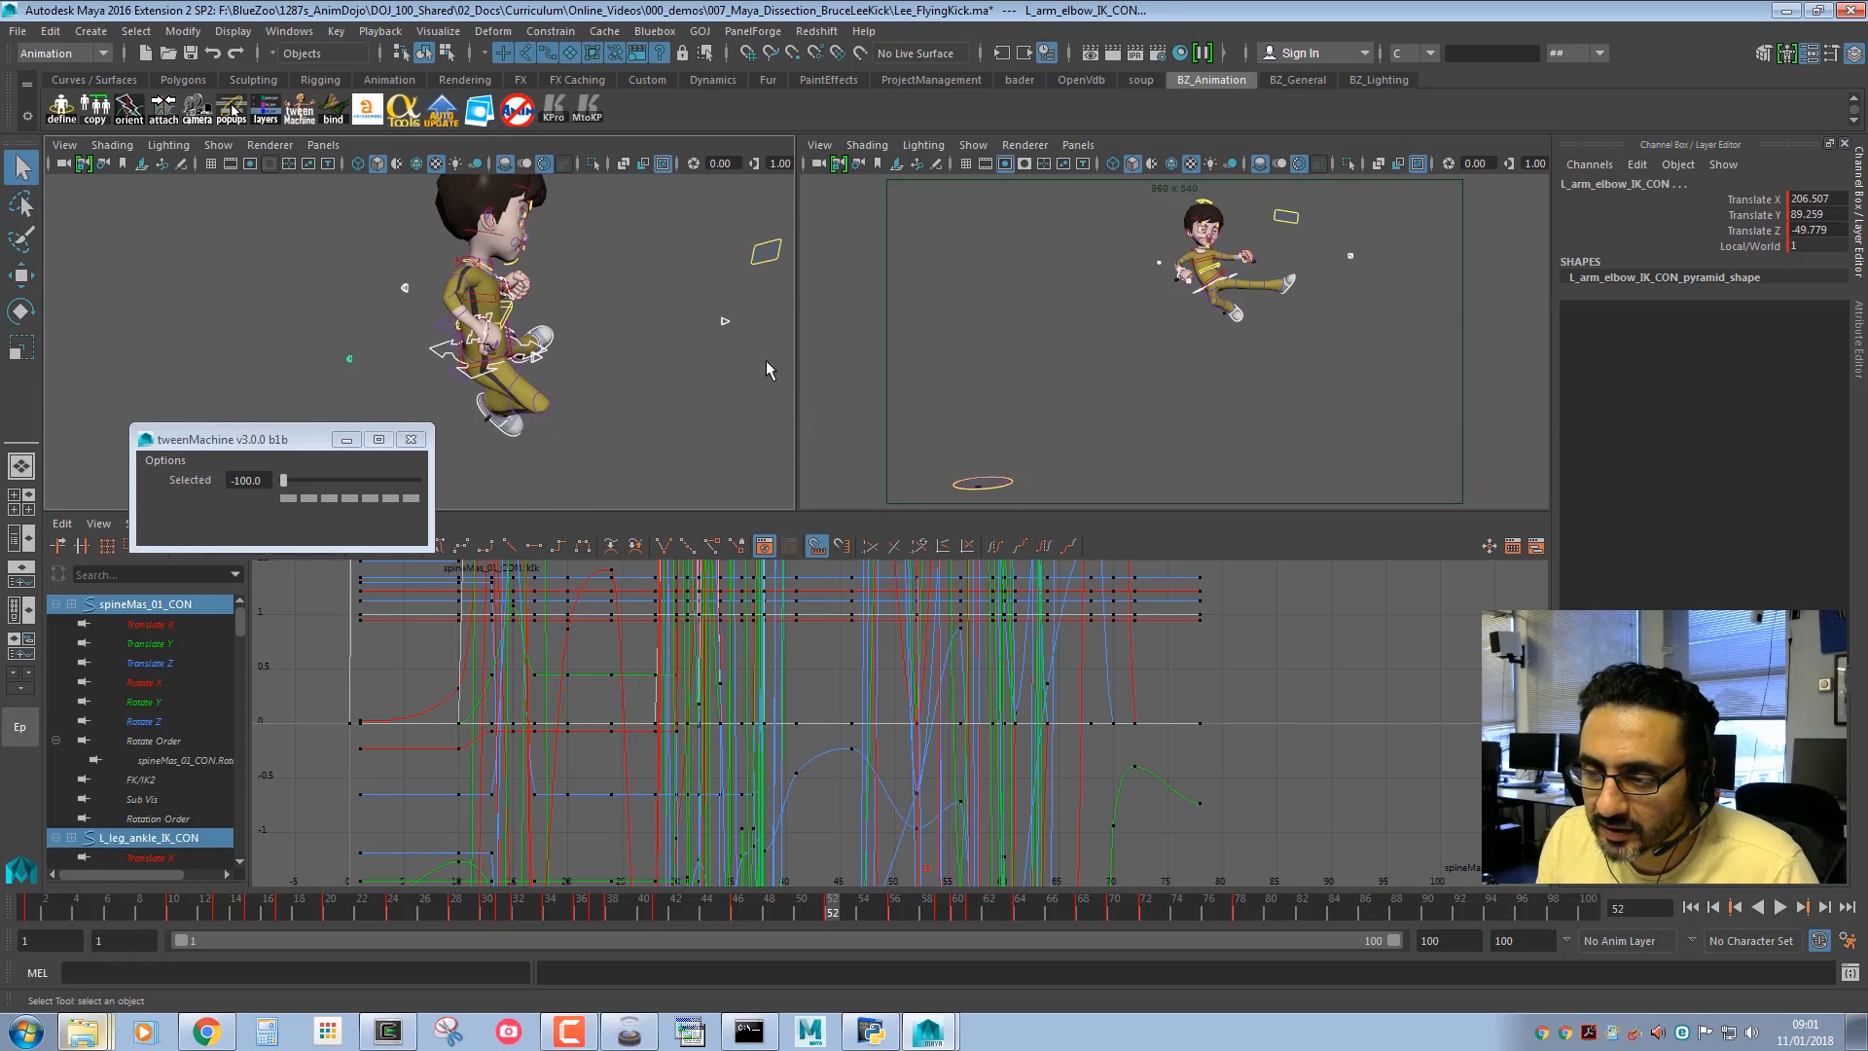
{"action": "left_click", "coordinate": [763, 260]}
Move the selected body controls up and forward at frame 52, bringing the eye-aim control to about X 334.4, Y 133.4, and key them.
{"action": "key", "text": "space"}
{"action": "key", "text": "w"}
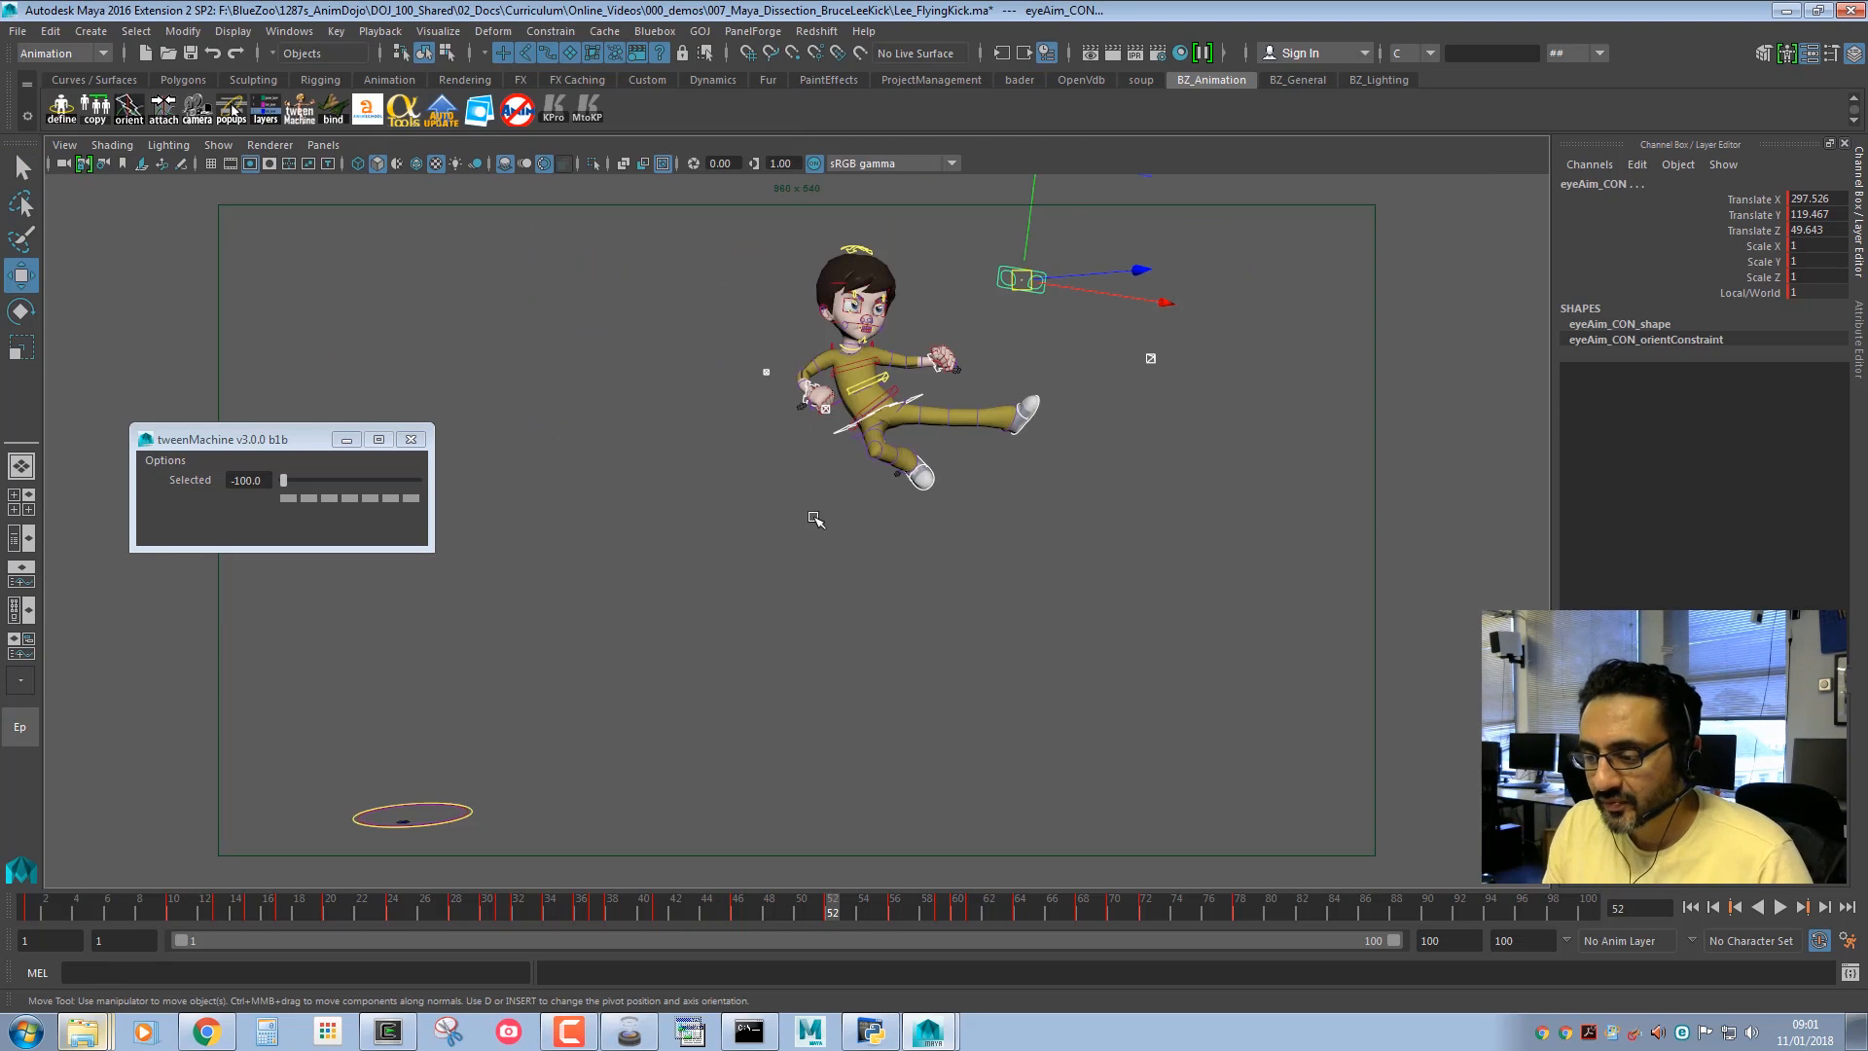
{"action": "key", "text": "comma"}
{"action": "key", "text": "period"}
{"action": "middle_click_drag", "start_coordinate": [806, 655], "coordinate": [887, 624]}
{"action": "key", "text": "s"}
{"action": "key", "text": "comma"}
{"action": "key", "text": "period"}
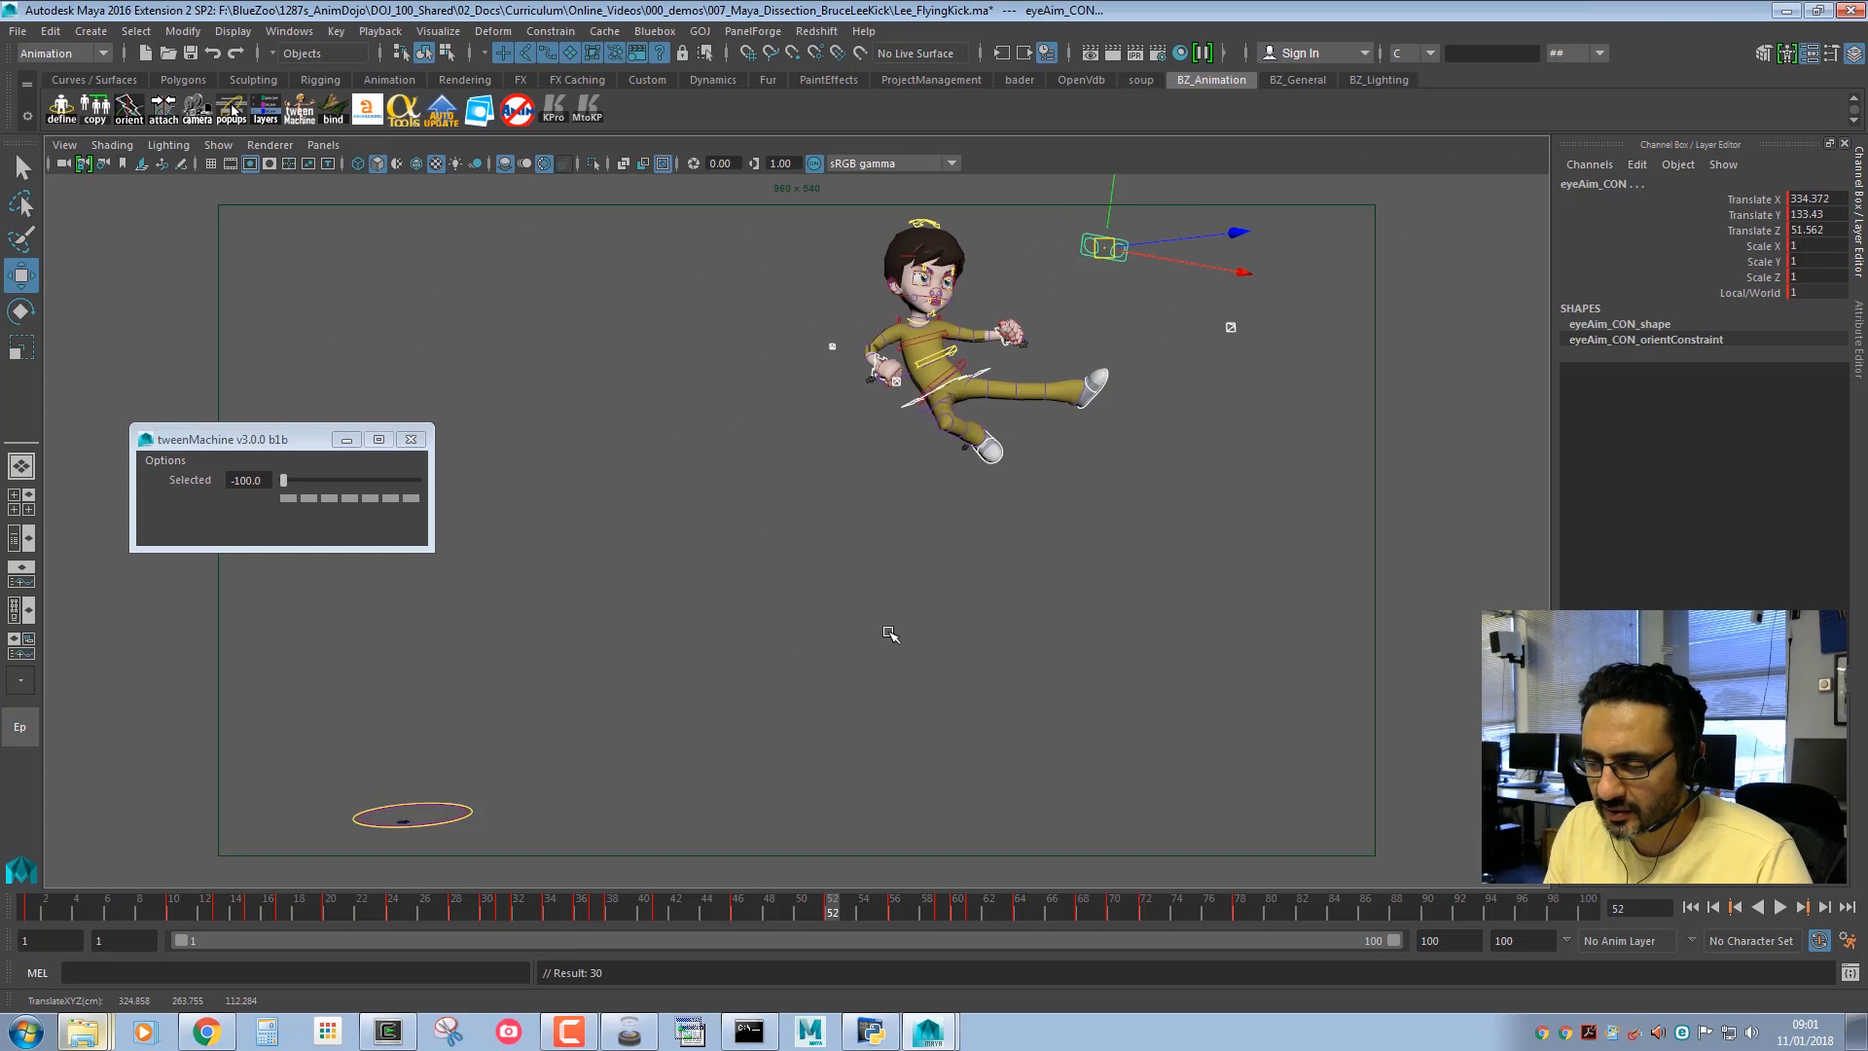
{"action": "key", "text": "period"}
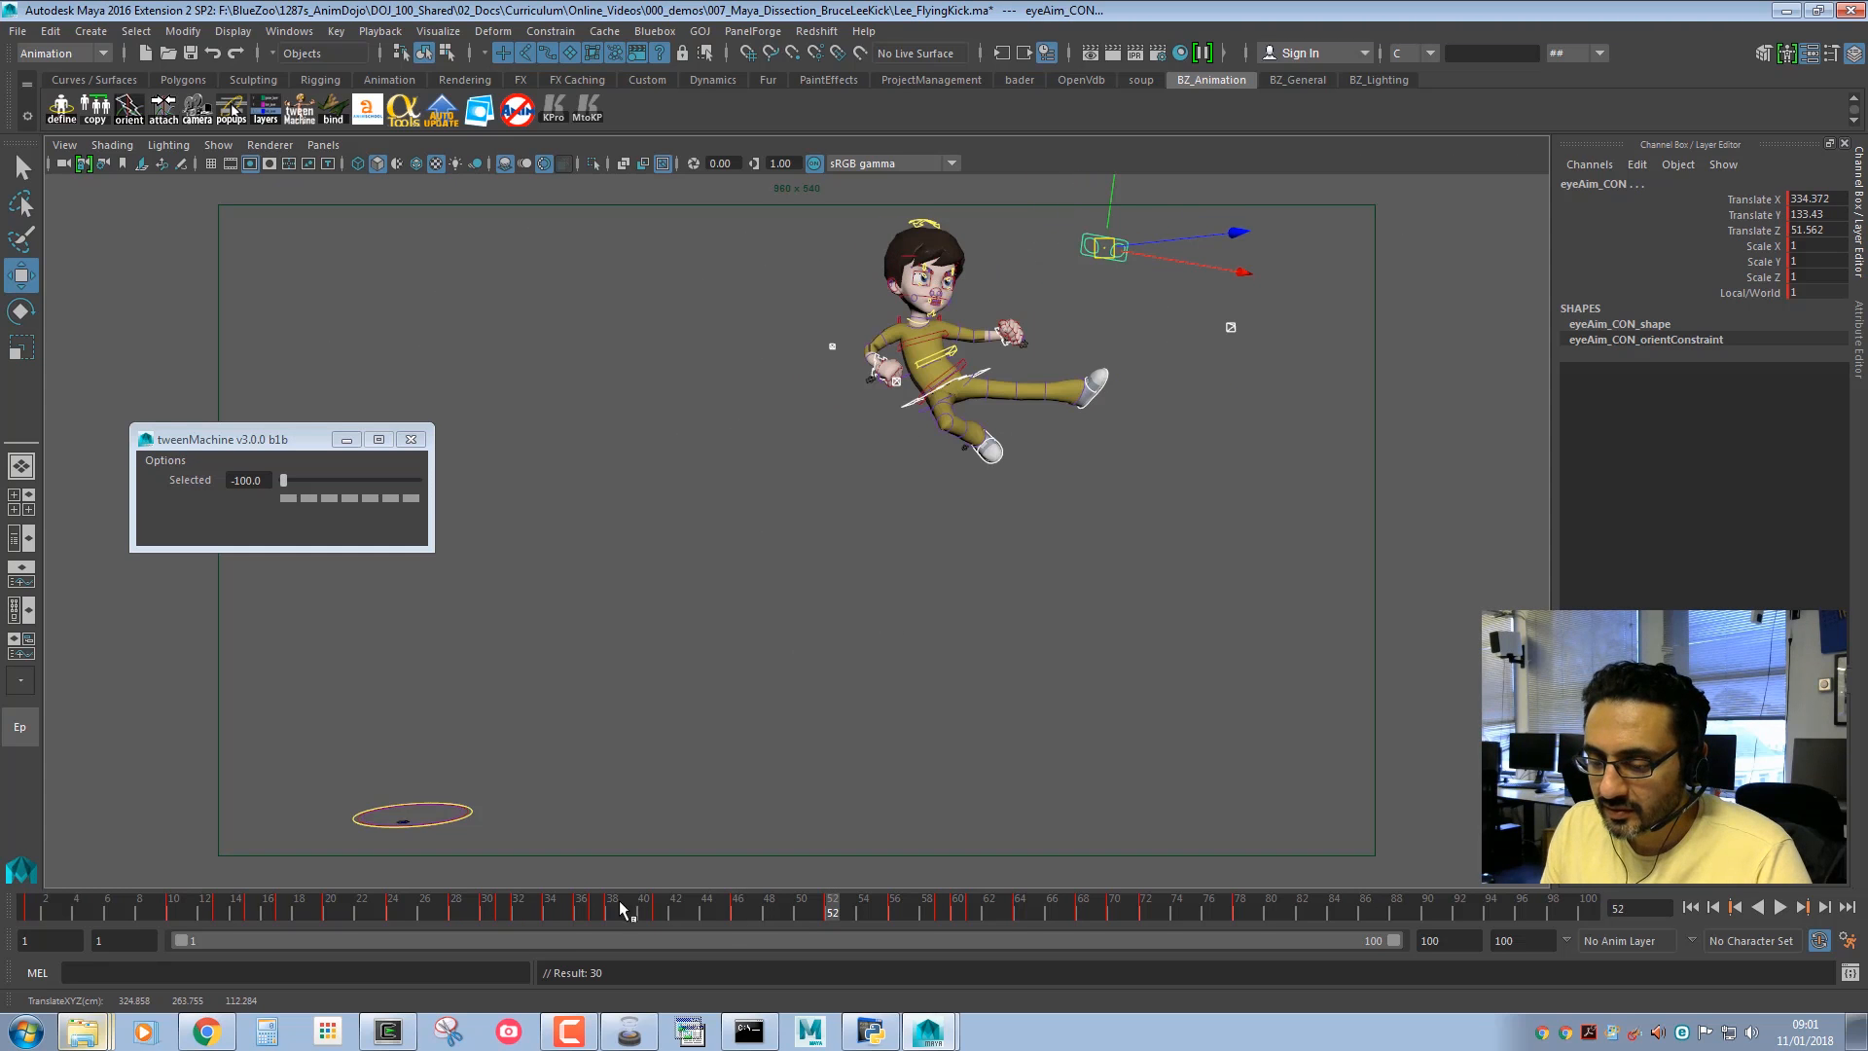
Scrub from the tuck through the kick to about frame 59 to check the motion, return to frame 52 and clear the selection.
{"action": "left_click_drag", "start_coordinate": [619, 901], "coordinate": [756, 925]}
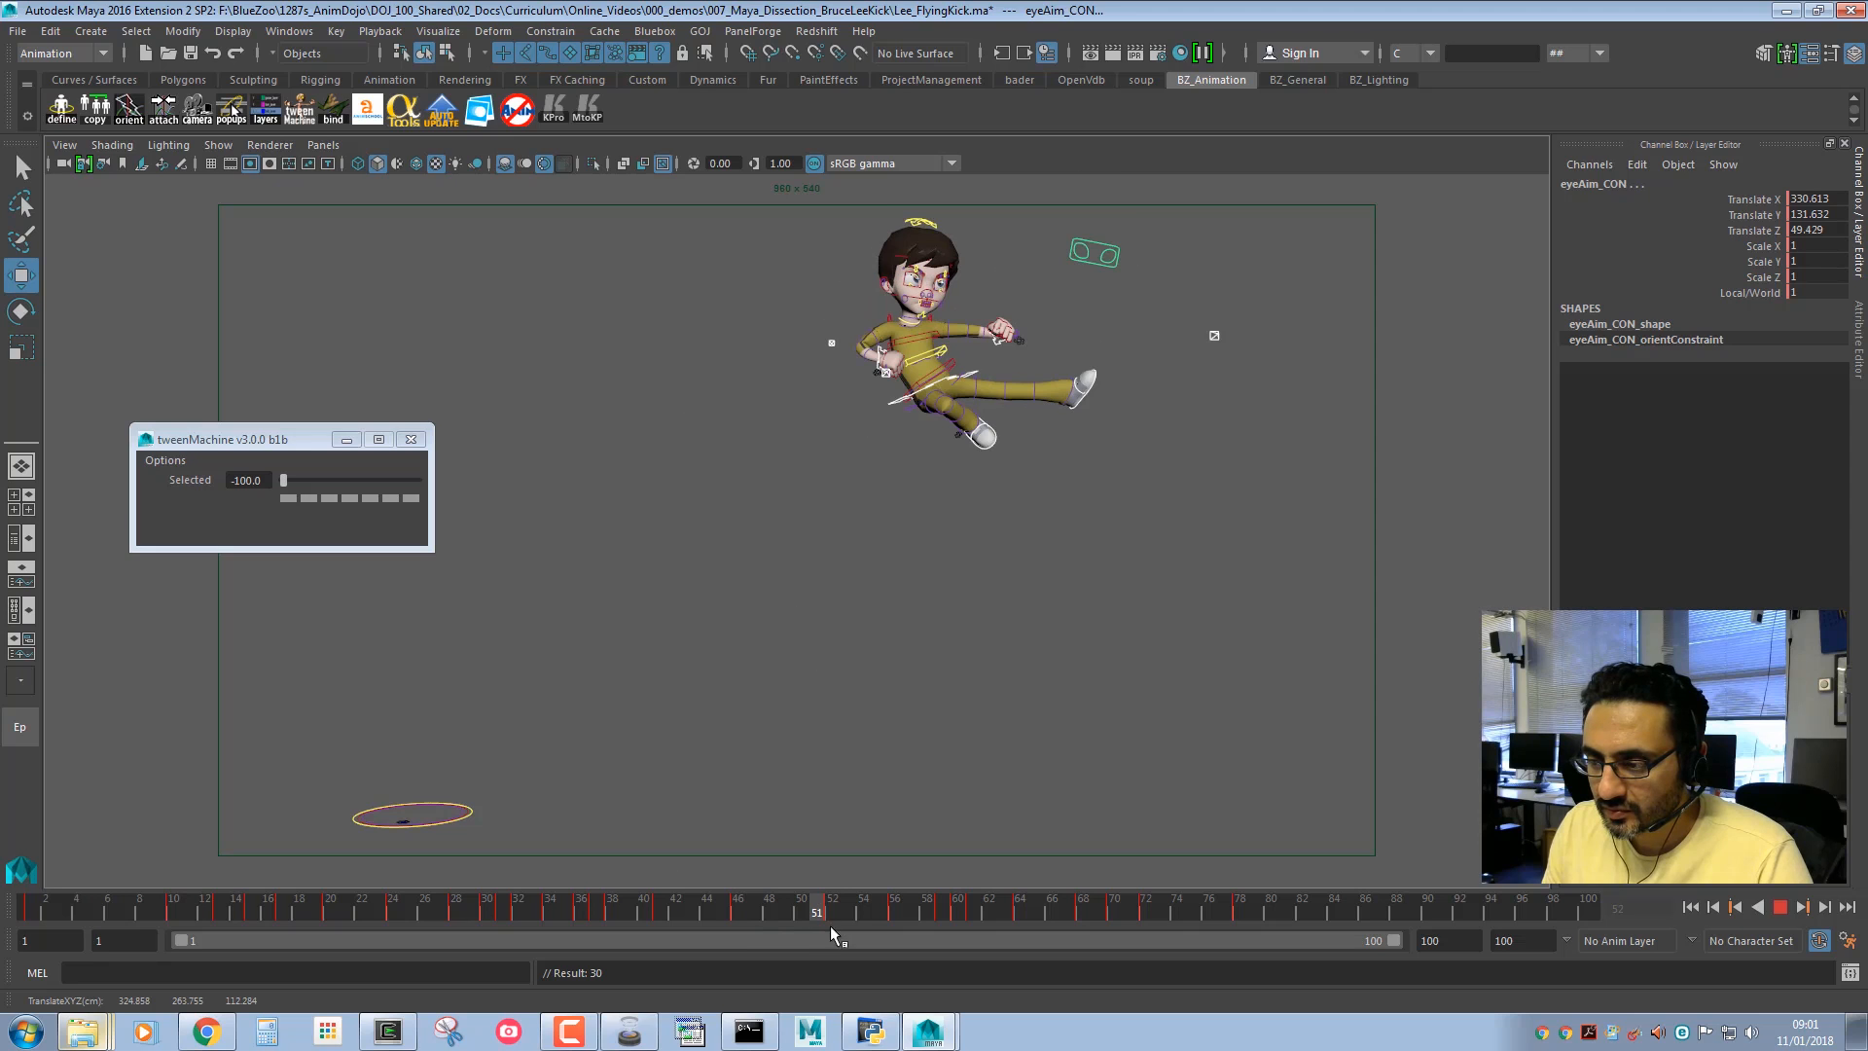
{"action": "left_click_drag", "start_coordinate": [833, 918], "coordinate": [892, 909]}
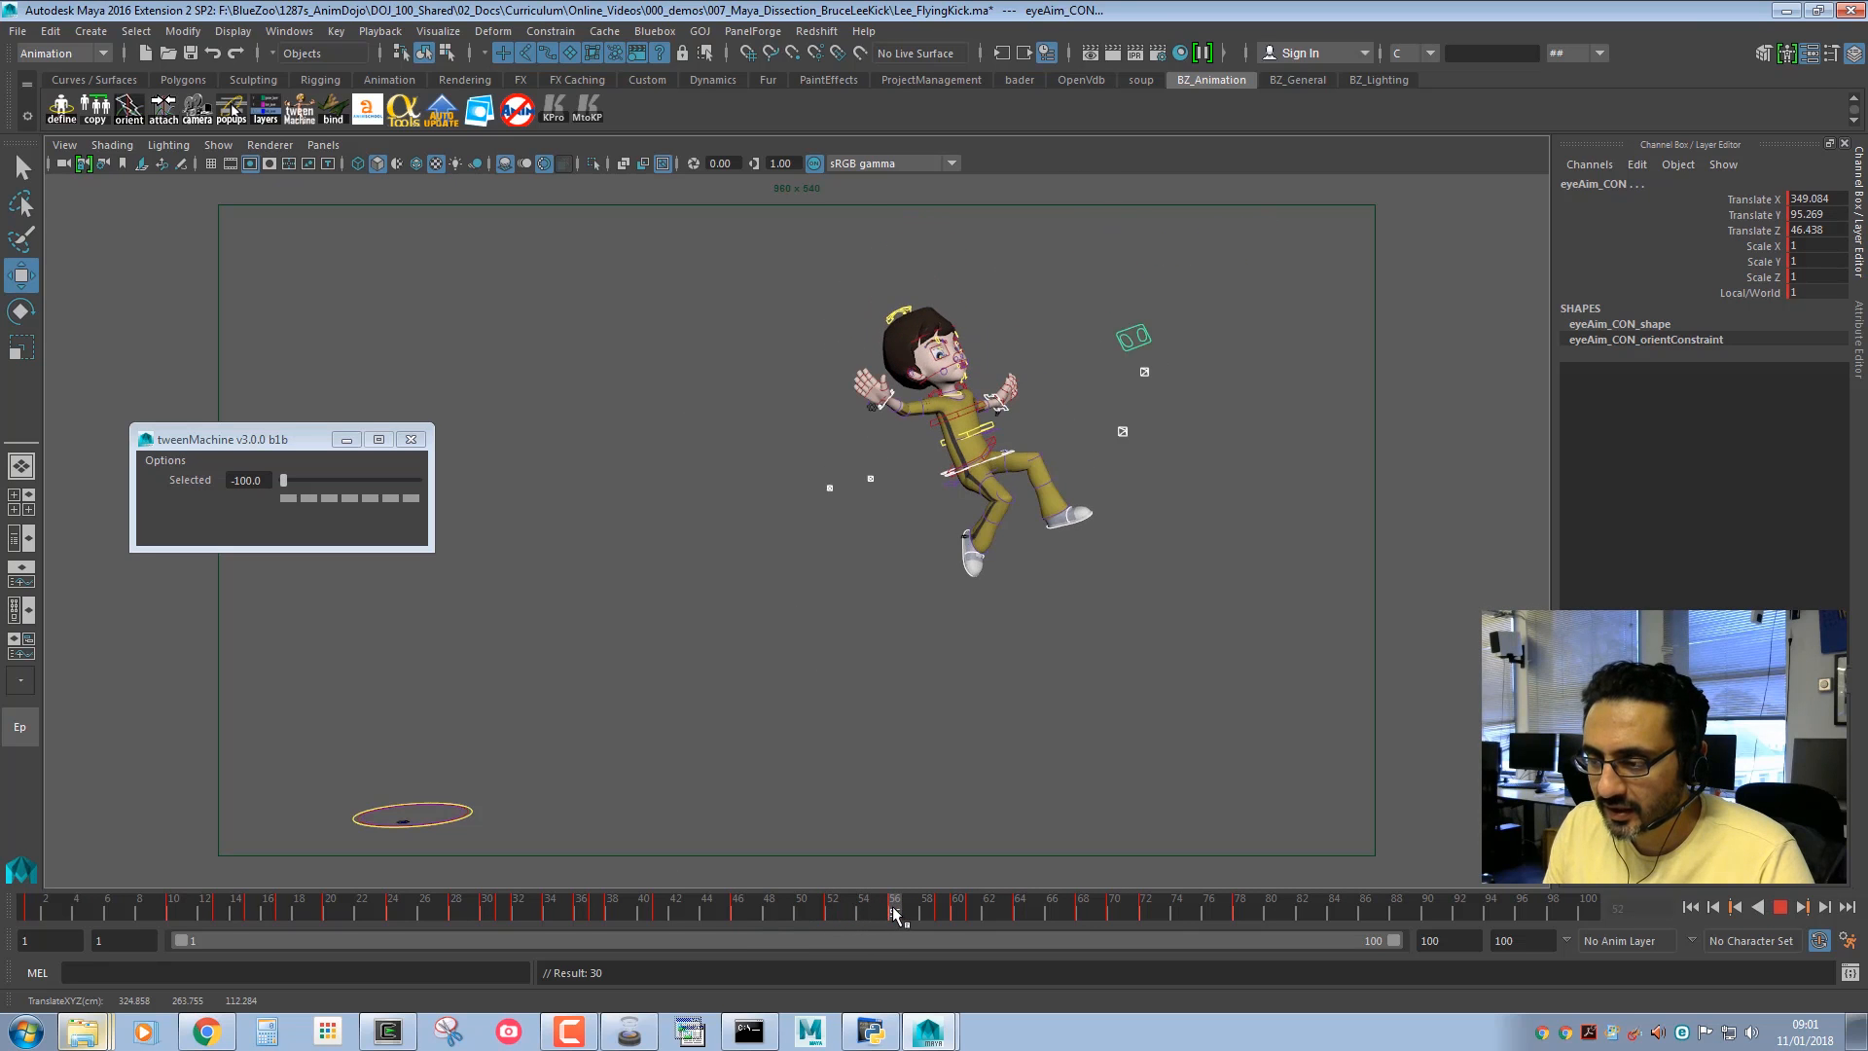
{"action": "key", "text": "alt+v"}
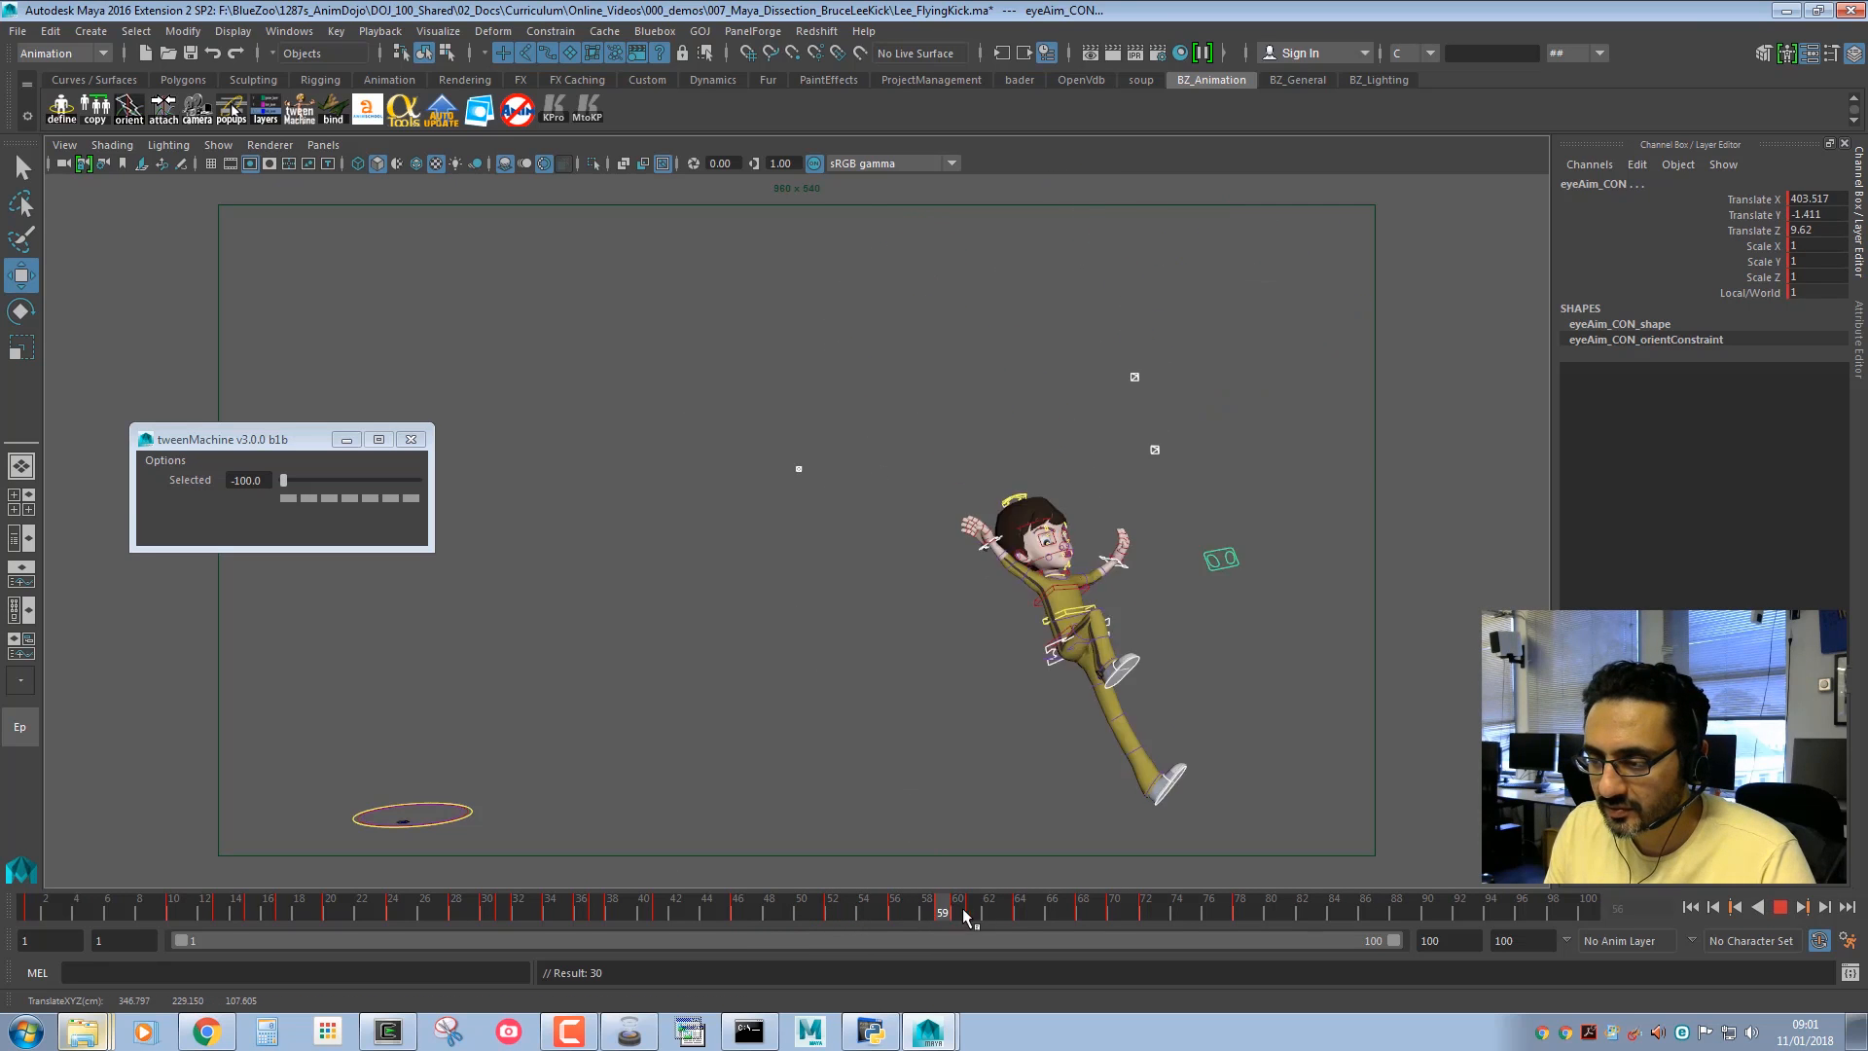
{"action": "mouse_move", "coordinate": [957, 914]}
{"action": "left_mouse_down"}
{"action": "mouse_move", "coordinate": [763, 924]}
{"action": "mouse_move", "coordinate": [836, 914]}
{"action": "left_mouse_up"}
{"action": "left_click", "coordinate": [1126, 591]}
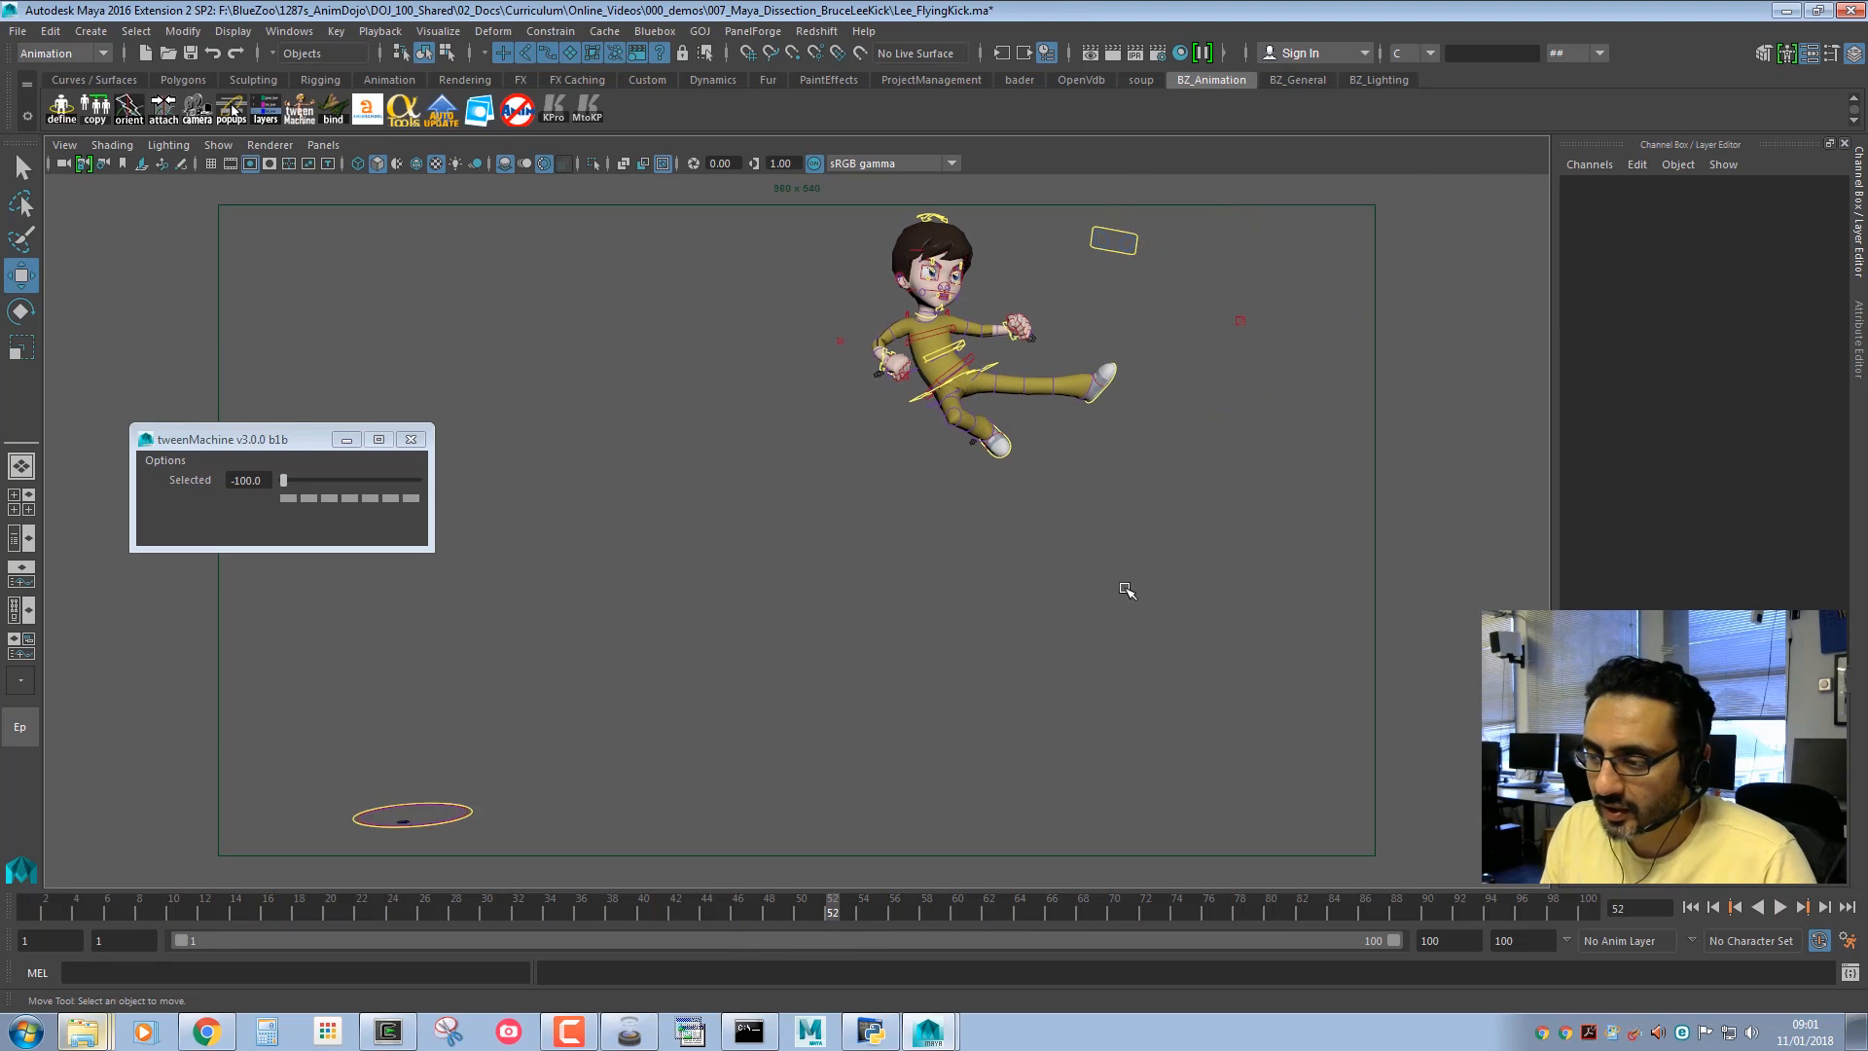
Raise the left ankle control for a higher kick and rotate the foot to about X -53.7, Y -42.2, Z 100.5.
{"action": "key", "text": "backslash"}
{"action": "middle_click_drag", "start_coordinate": [1023, 551], "coordinate": [620, 652]}
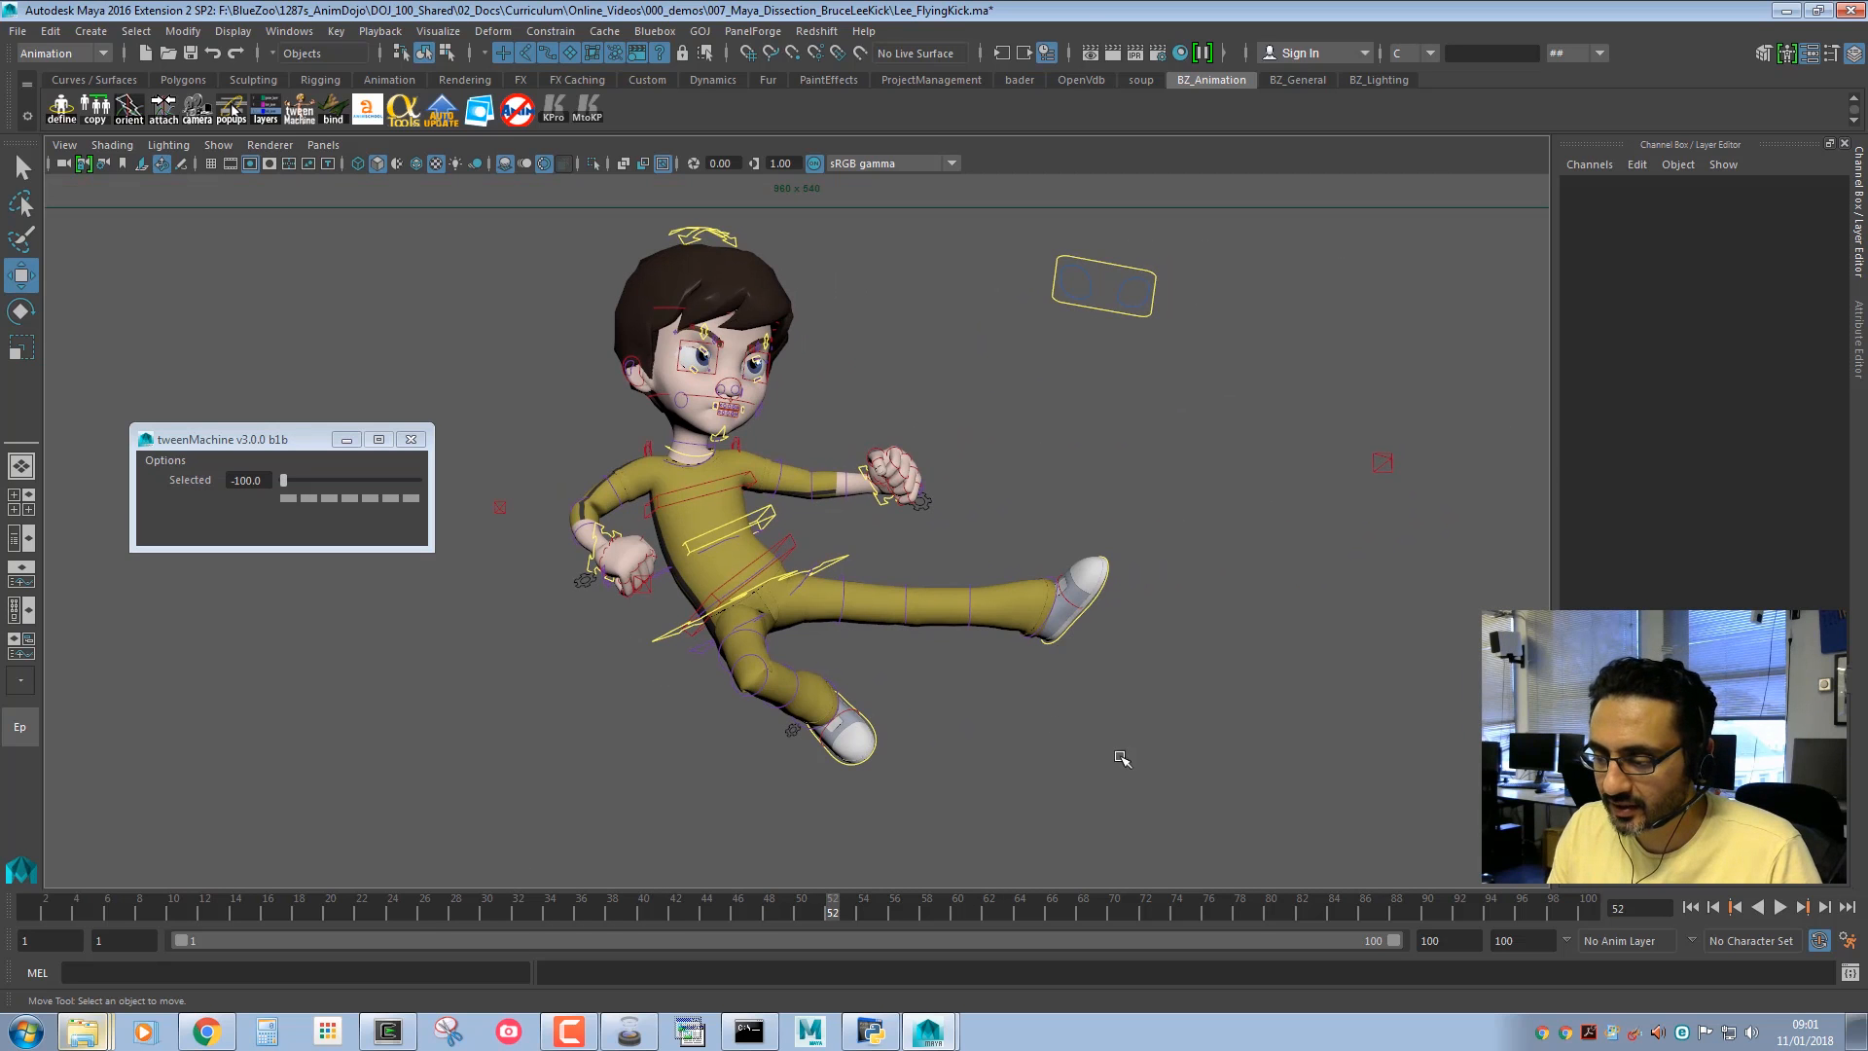
{"action": "left_click", "coordinate": [1083, 624]}
{"action": "middle_click_drag", "start_coordinate": [1104, 731], "coordinate": [1110, 689]}
{"action": "key", "text": "e"}
{"action": "left_click_drag", "start_coordinate": [1216, 484], "coordinate": [1117, 405]}
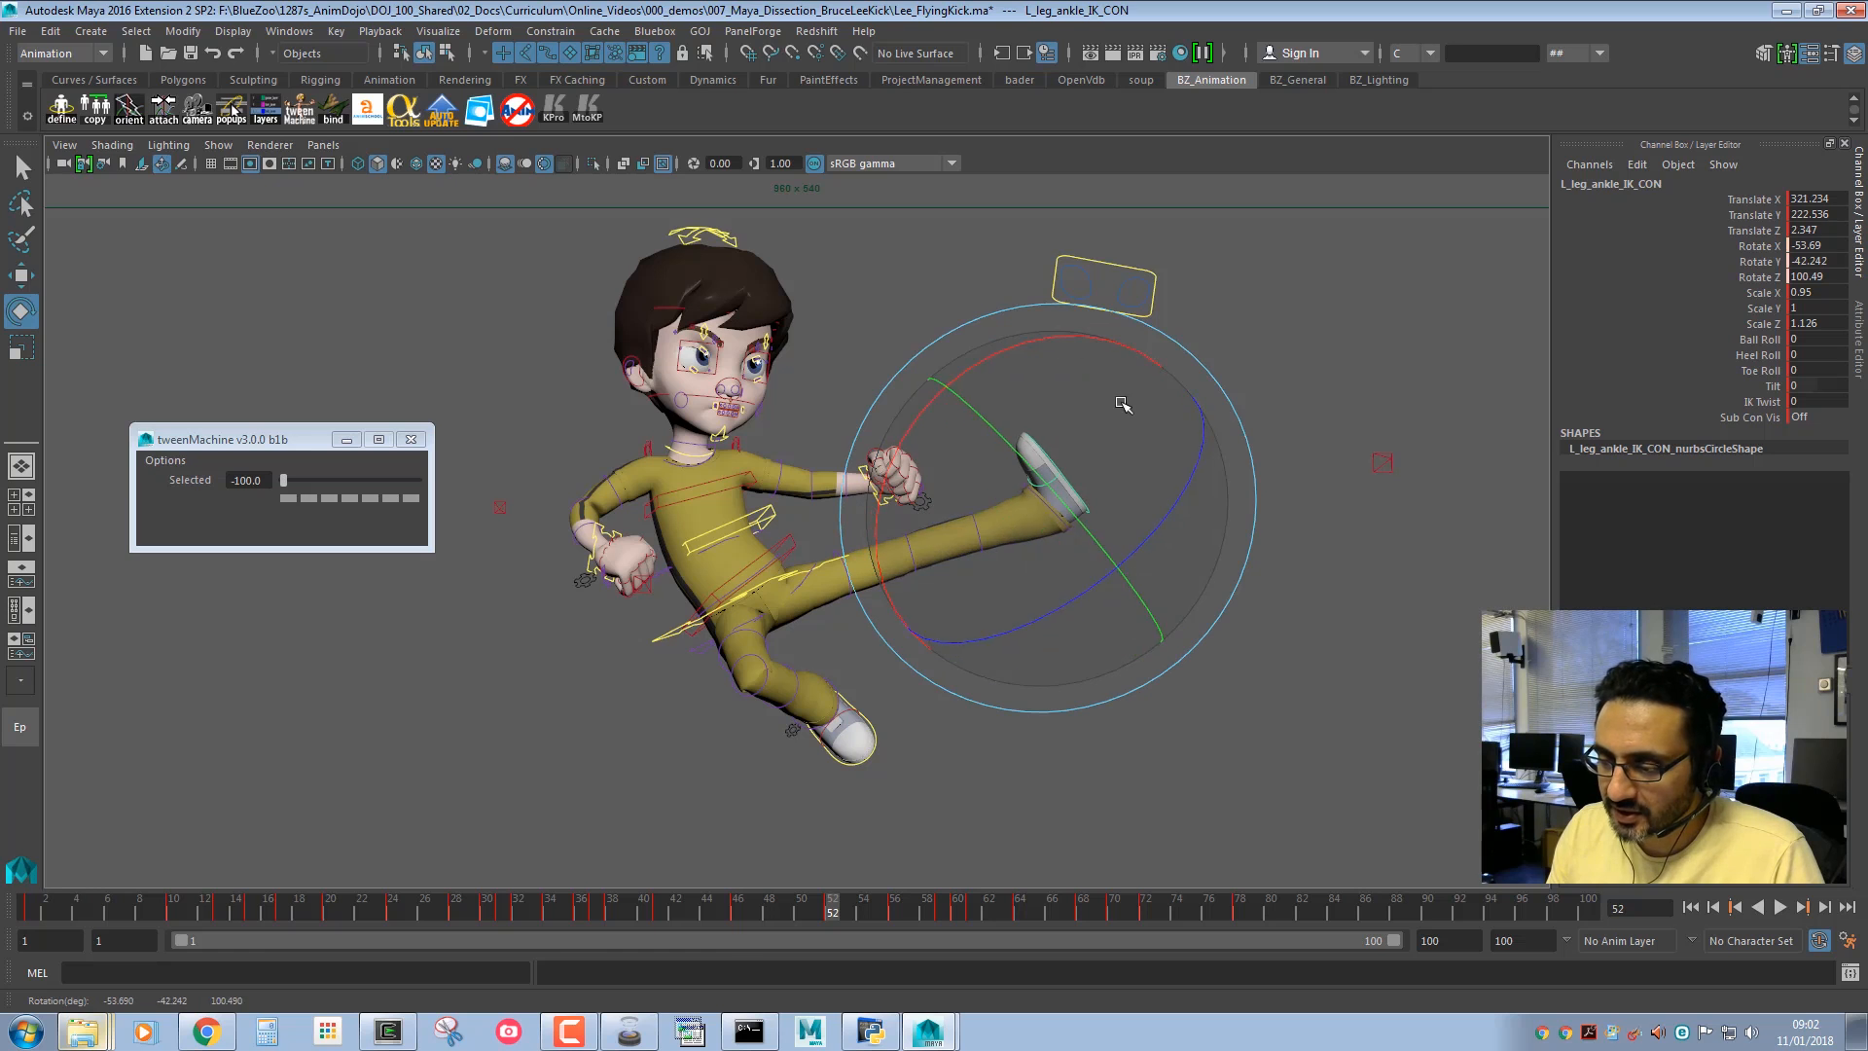
{"action": "key", "text": "w"}
{"action": "key", "text": "w"}
{"action": "left_click", "coordinate": [918, 727]}
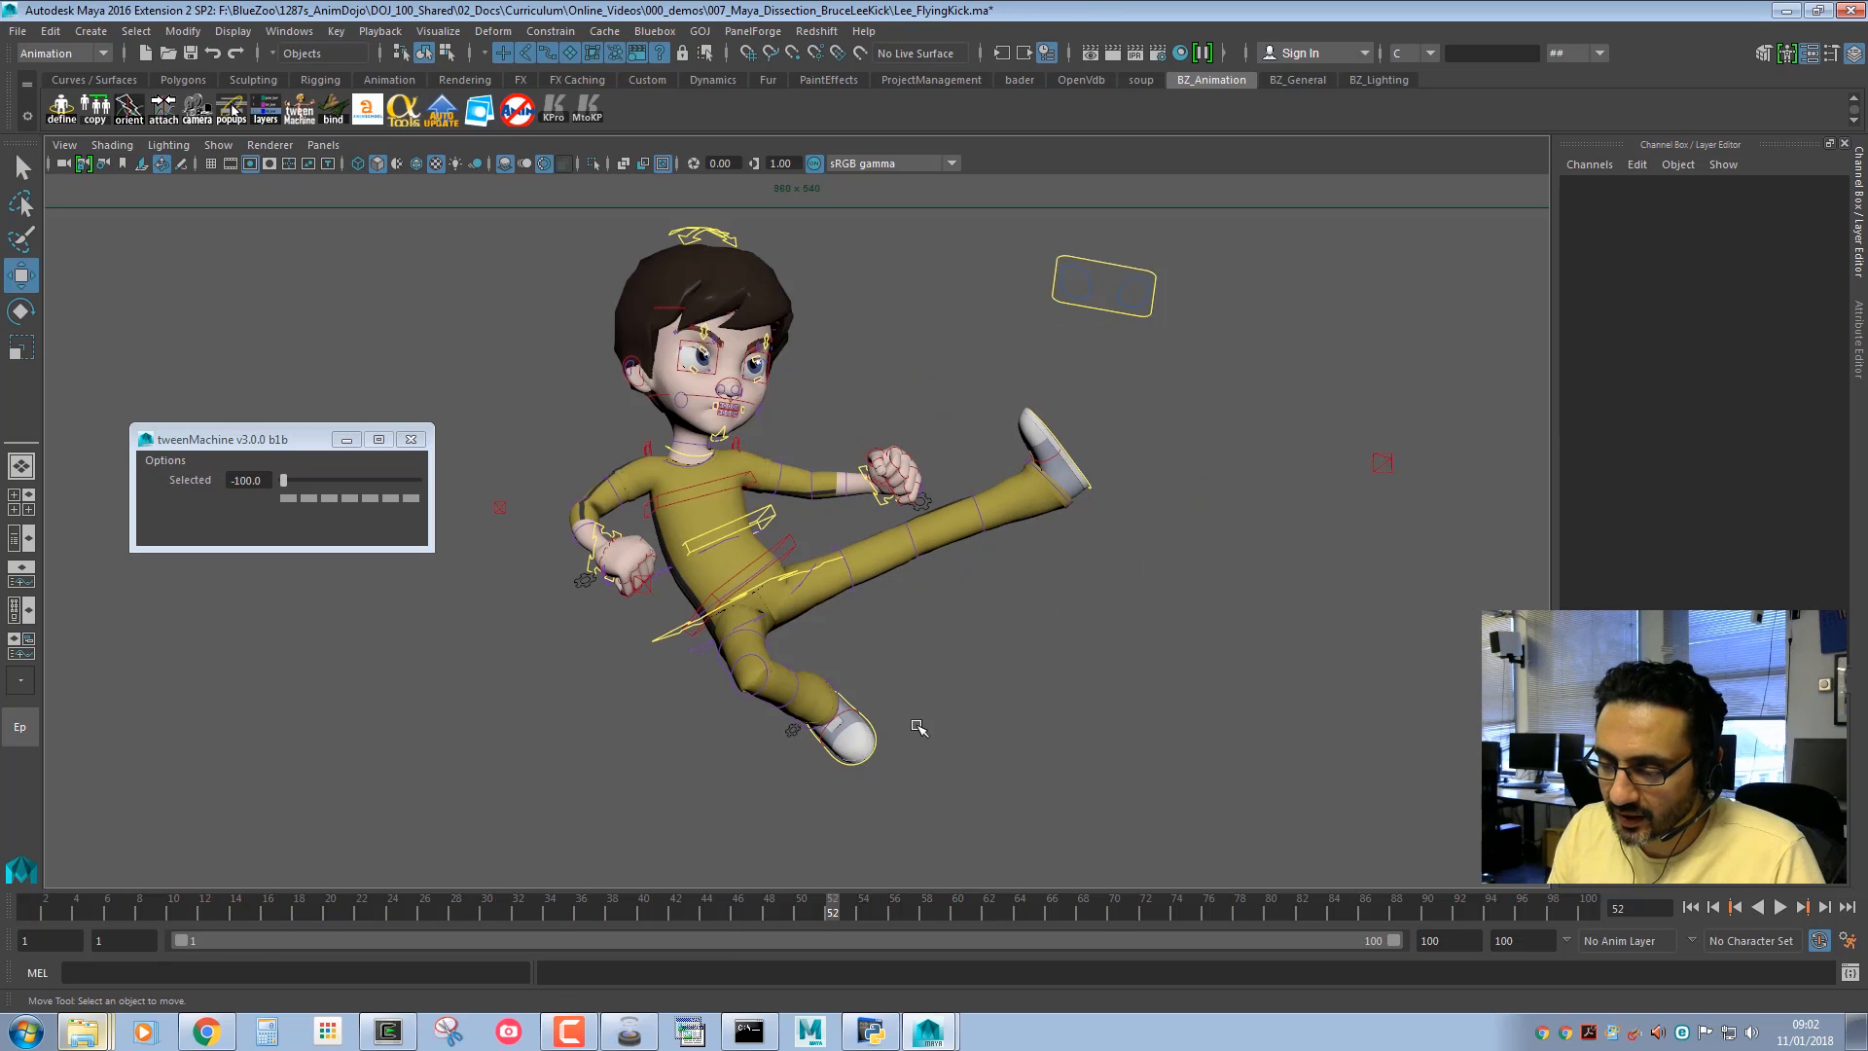
Pull the right ankle control in under the body at about X 264, Y 191, rotating it to about X 94.6, Y 19.0, Z 78.4.
{"action": "left_click", "coordinate": [875, 747]}
{"action": "middle_click_drag", "start_coordinate": [1079, 611], "coordinate": [999, 586]}
{"action": "key", "text": "e"}
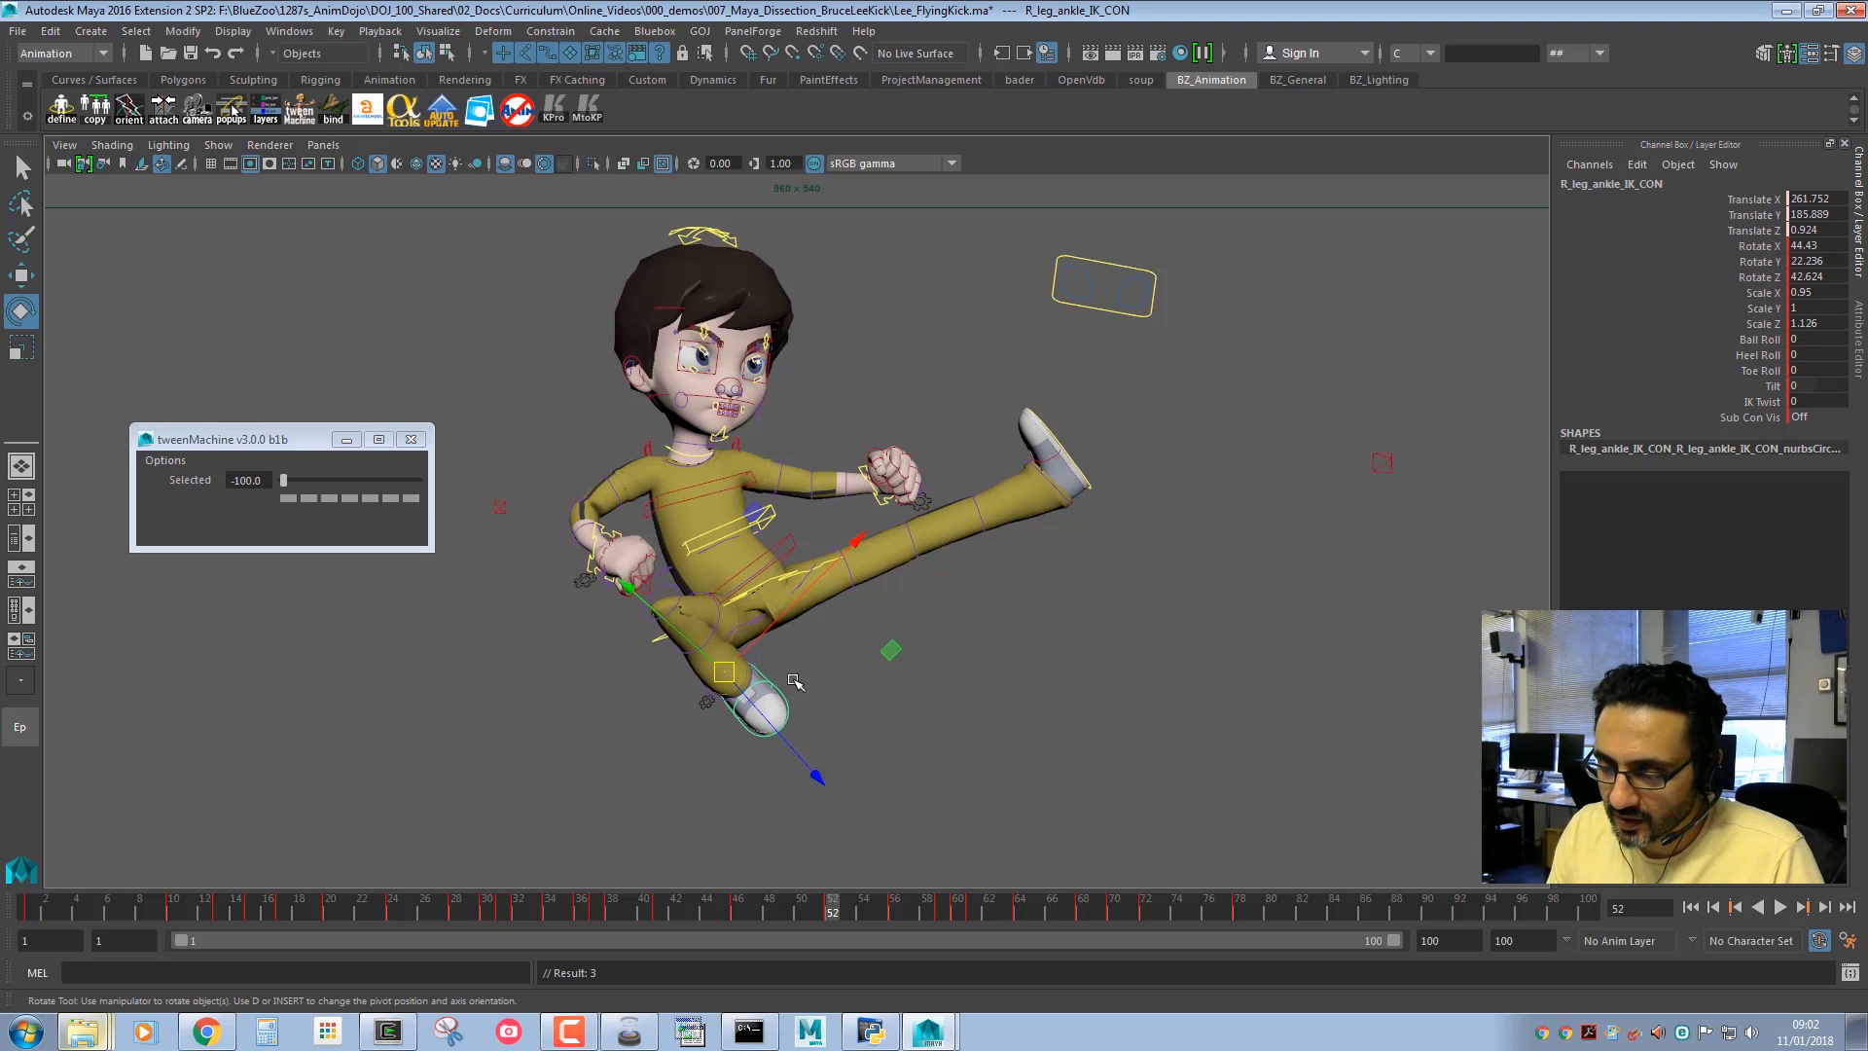
{"action": "left_click_drag", "start_coordinate": [627, 715], "coordinate": [838, 534]}
{"action": "key", "text": "w"}
{"action": "key", "text": "e"}
{"action": "left_click_drag", "start_coordinate": [601, 746], "coordinate": [619, 574]}
{"action": "key", "text": "w"}
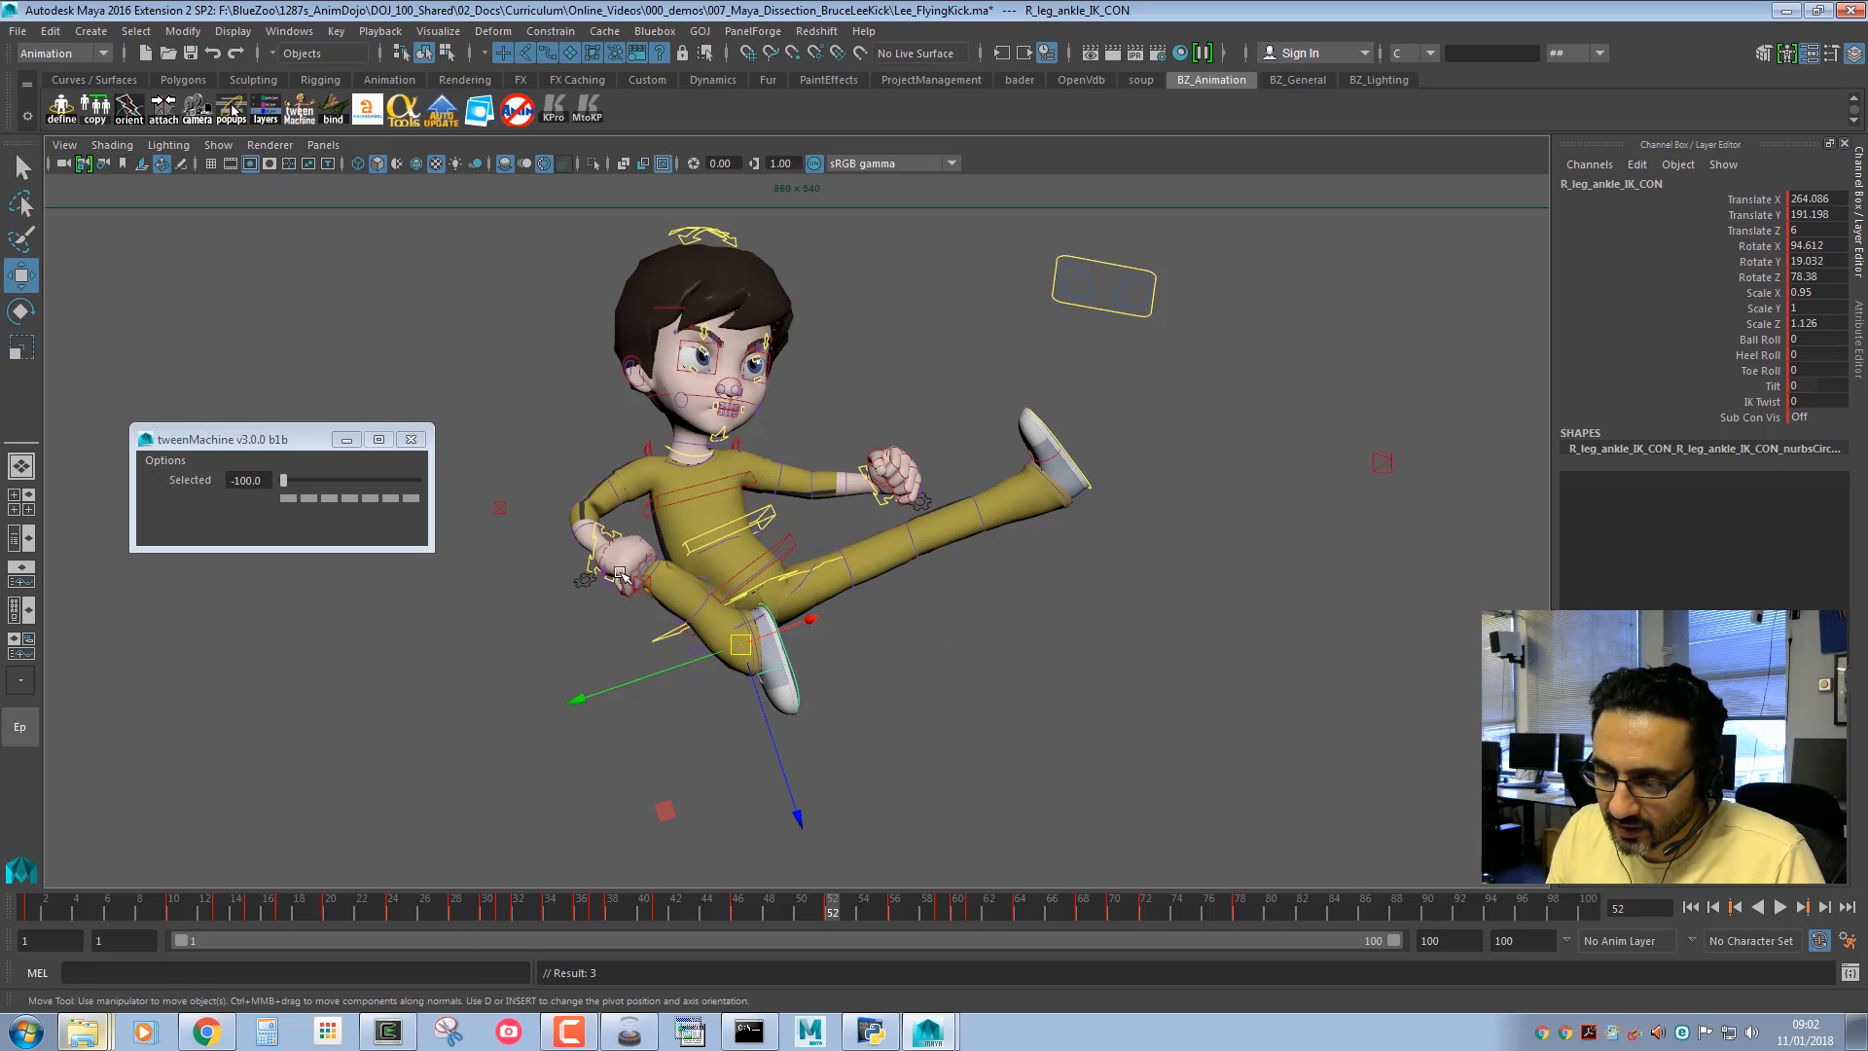
Reposition the right knee control and fold the right ankle control to about Y 186.4, rotated to X 34.3, Y 19.1, Z 137.1.
{"action": "left_click", "coordinate": [622, 582]}
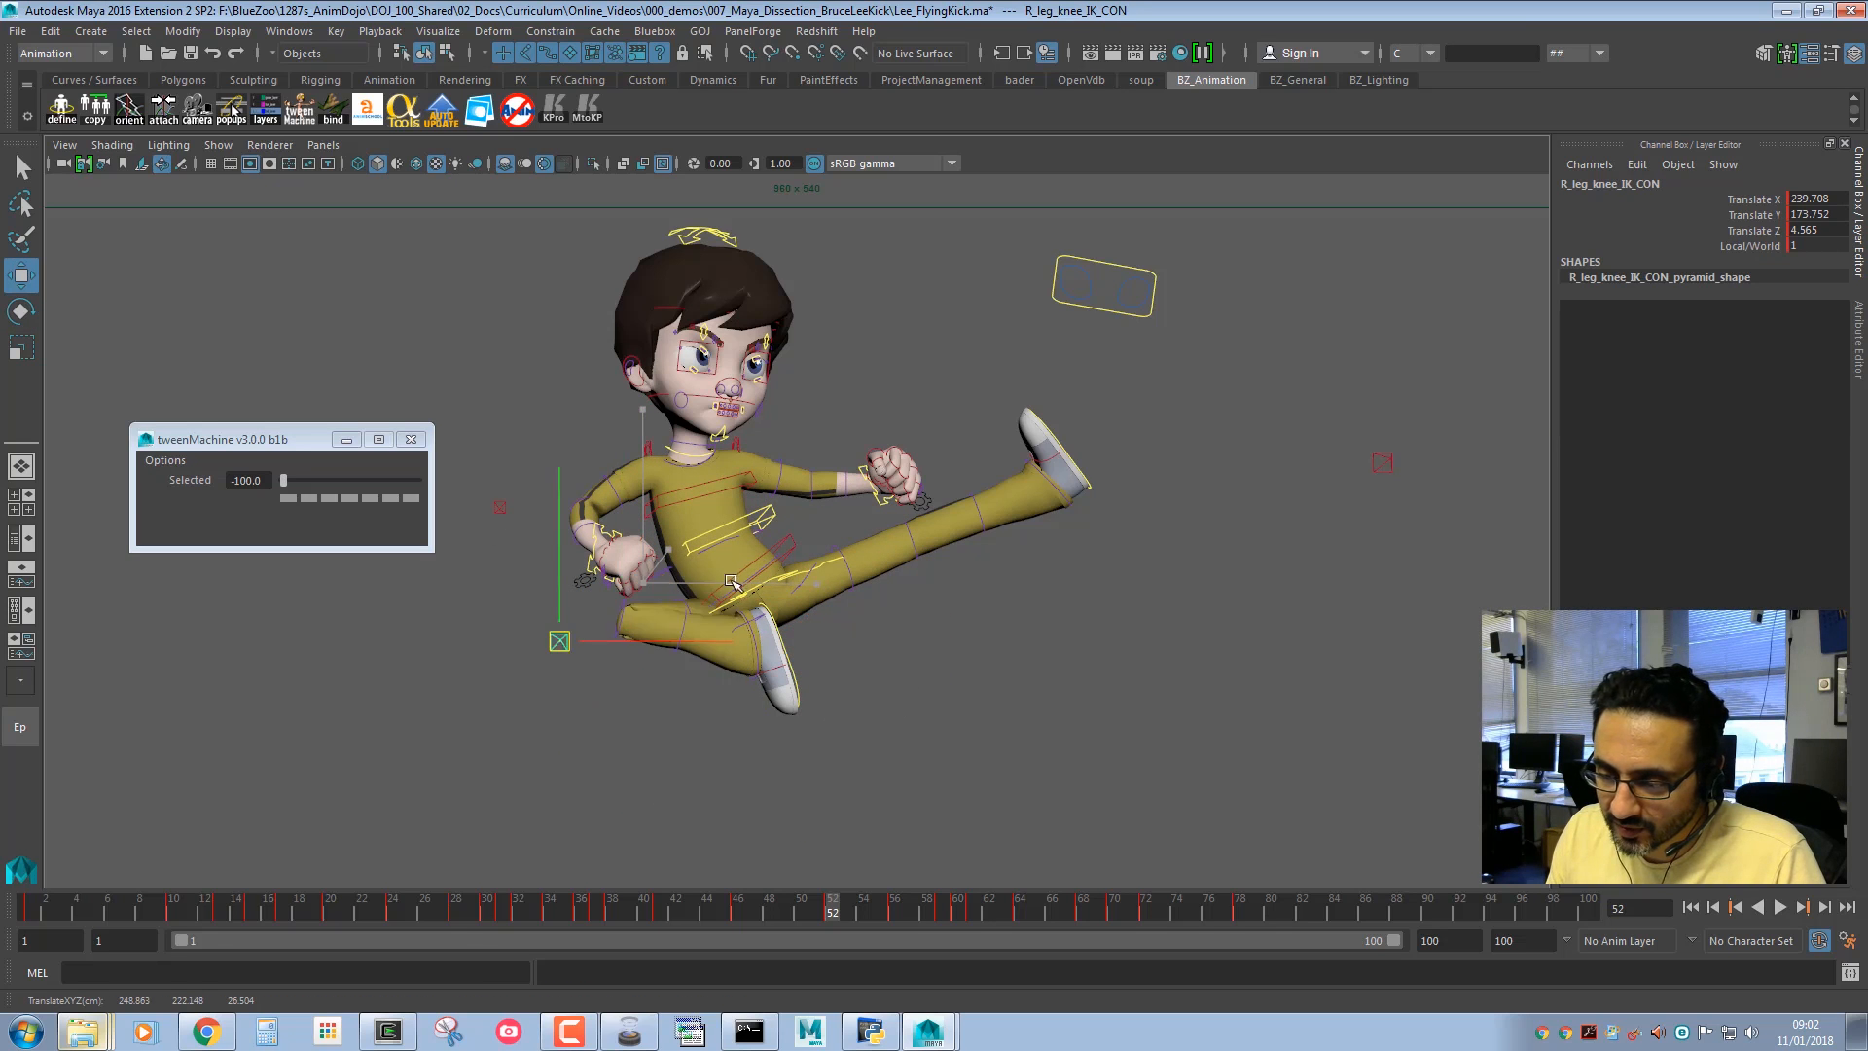
{"action": "left_click", "coordinate": [796, 668]}
{"action": "key", "text": "w"}
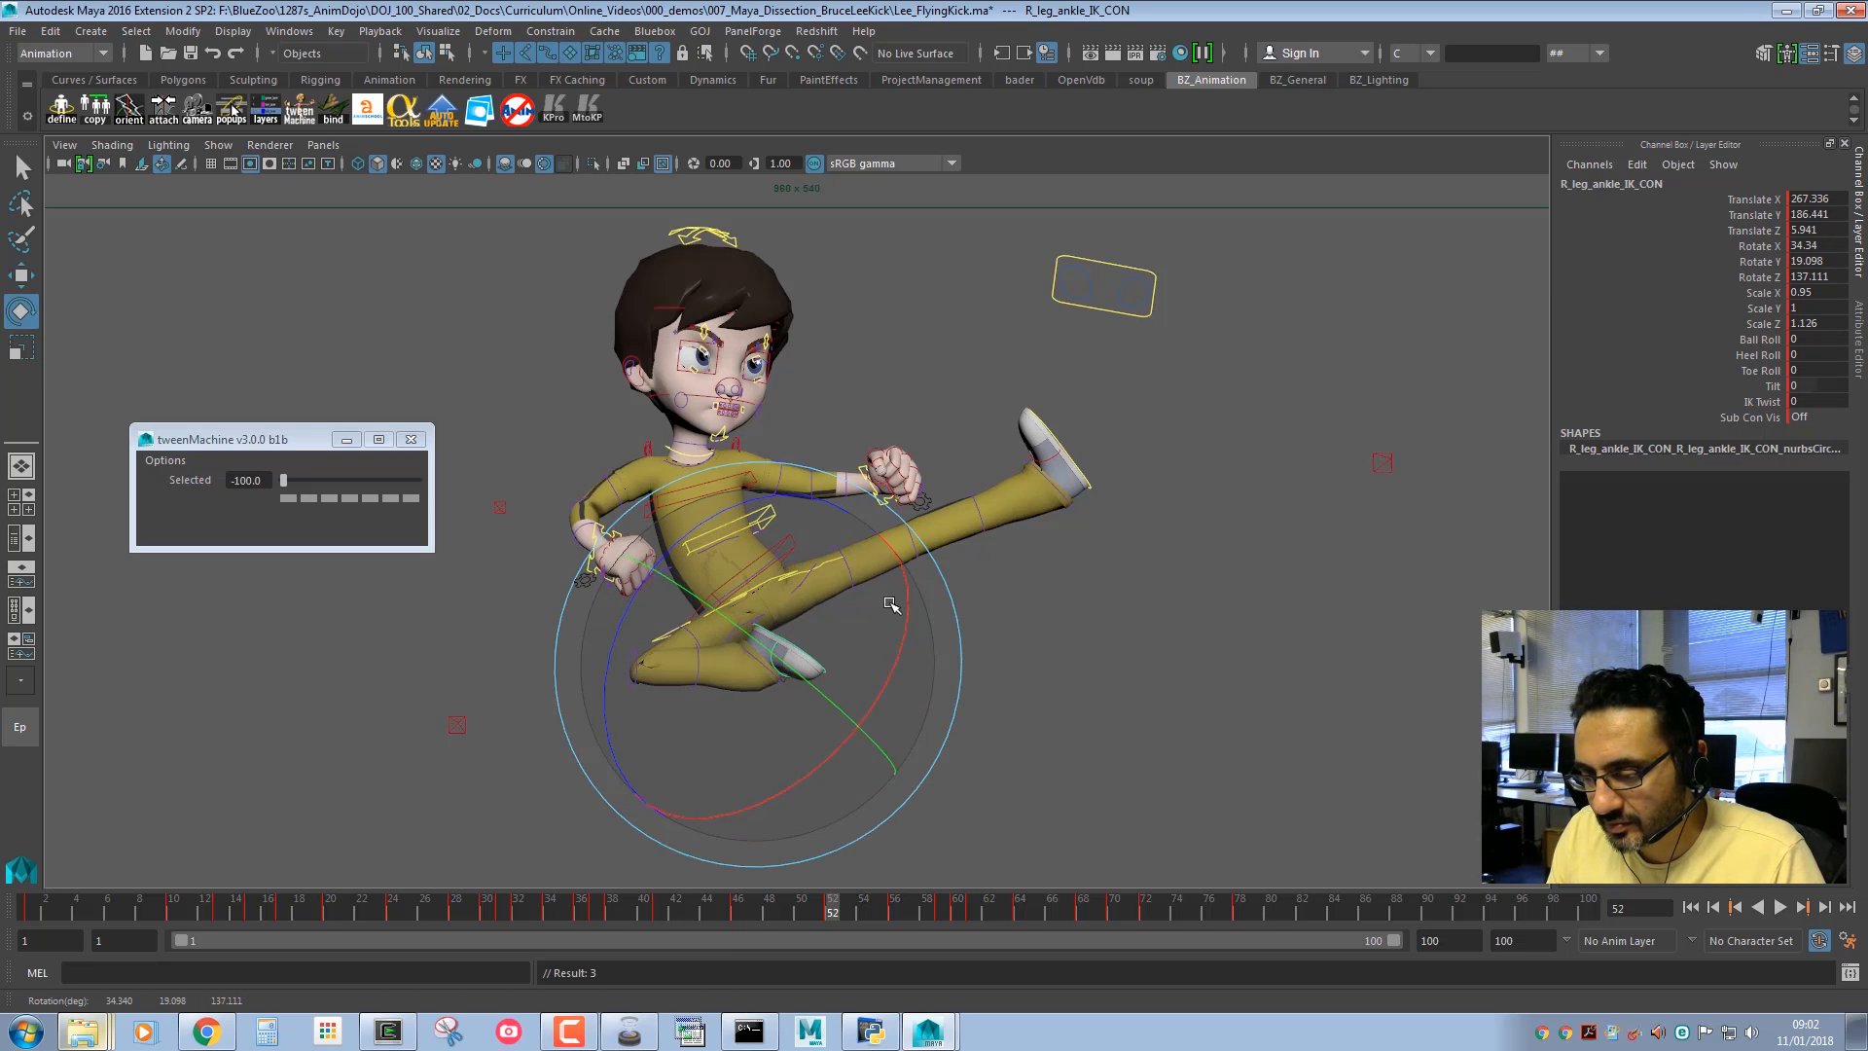
Shift the right foreleg shaper control and rotate the right ankle to about X 43.9, Y 31.5, Z 123.6.
{"action": "key", "text": "q"}
{"action": "left_click", "coordinate": [726, 641]}
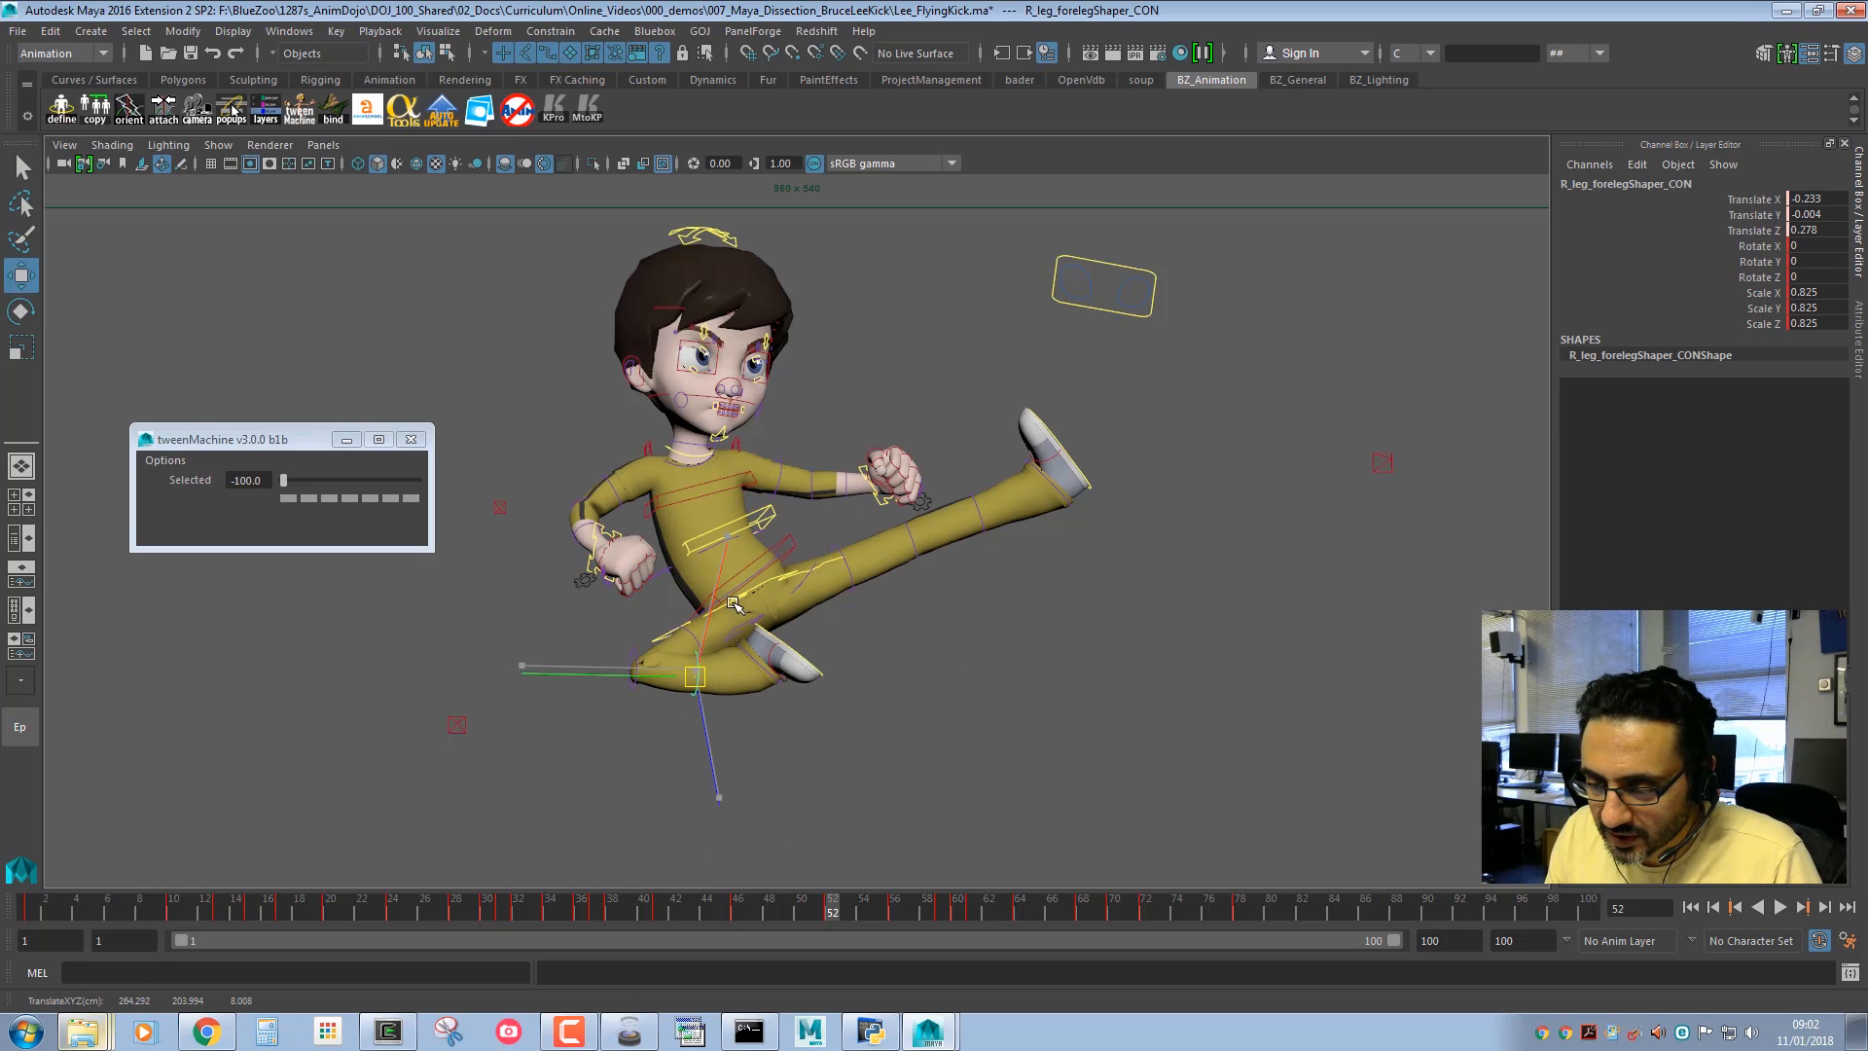
{"action": "left_click", "coordinate": [795, 660]}
{"action": "key", "text": "e"}
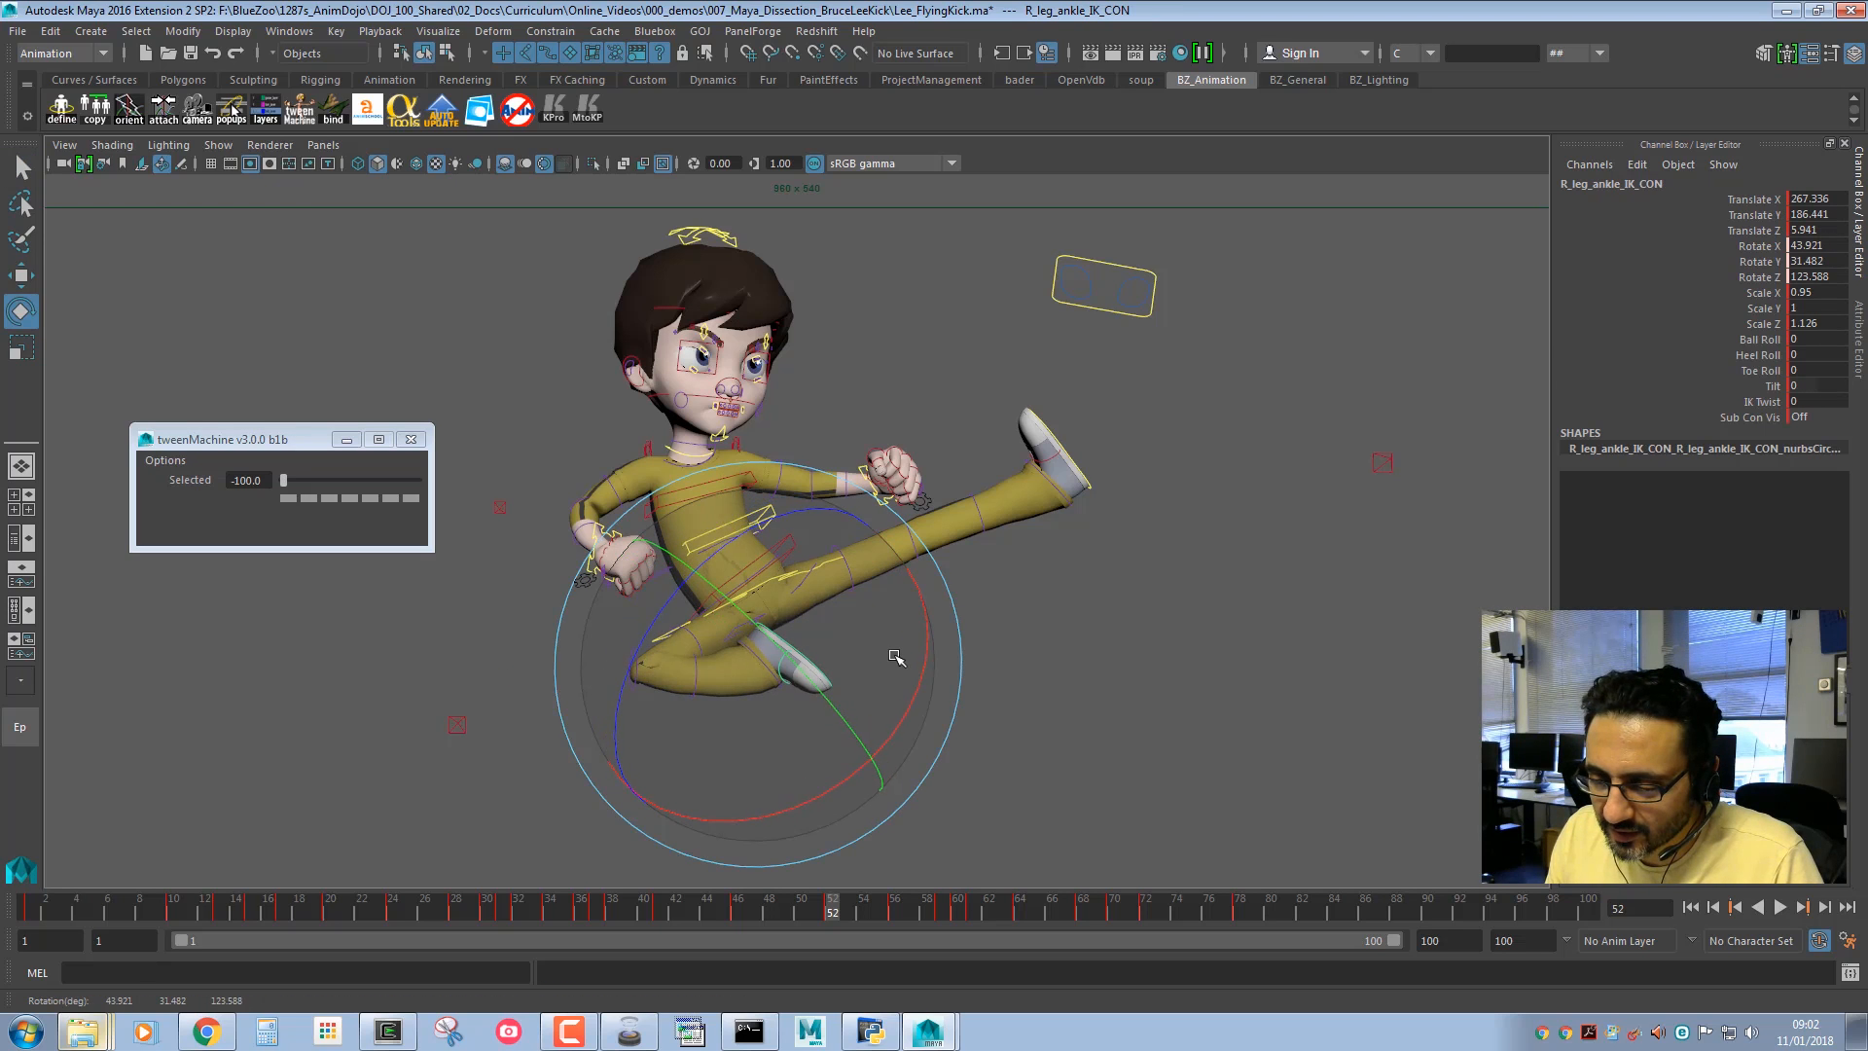
Rotate the main spine control to about X 48.8, Y 5.0, Z 24.8 to twist the hips into the kick.
{"action": "left_click", "coordinate": [787, 582]}
{"action": "key", "text": "e"}
{"action": "left_click_drag", "start_coordinate": [788, 582], "coordinate": [755, 575]}
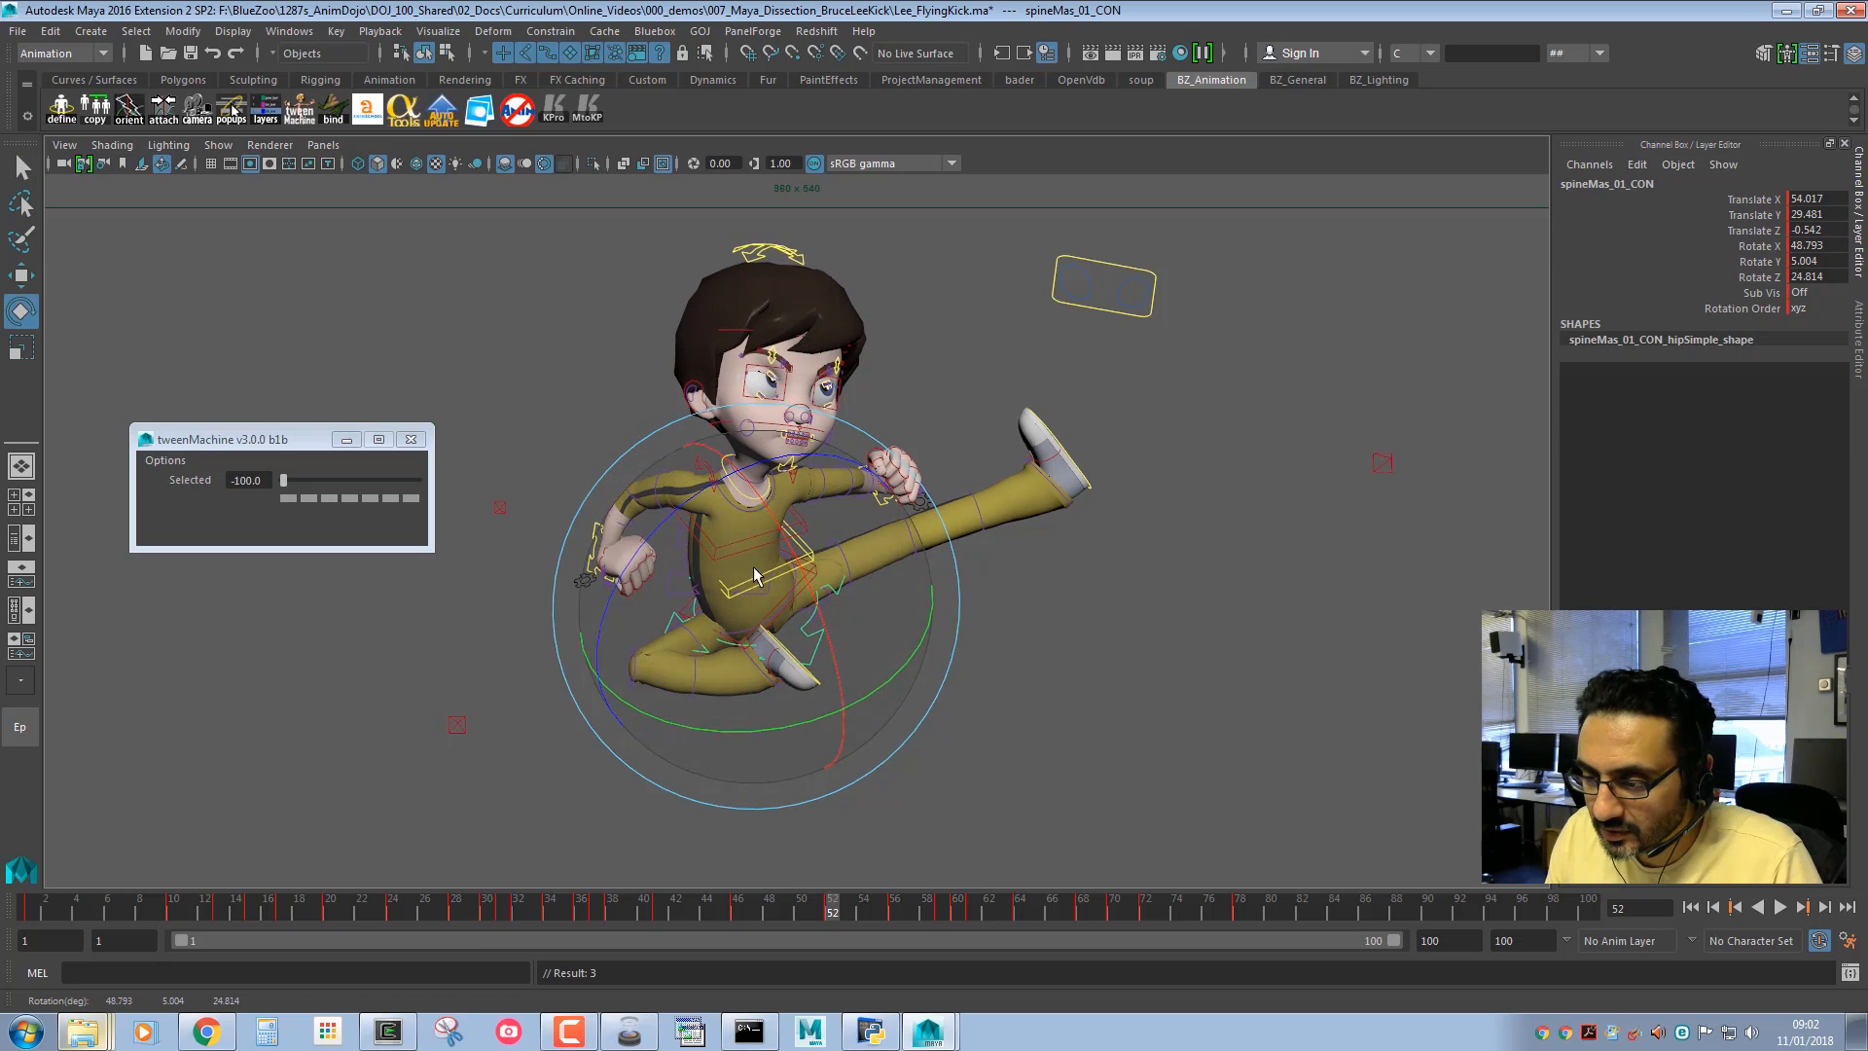
Move and rotate the spine tip control to lean the chest down and forward over the kicking leg.
{"action": "key", "text": "q"}
{"action": "left_click", "coordinate": [745, 549]}
{"action": "key", "text": "w"}
{"action": "middle_click_drag", "start_coordinate": [745, 549], "coordinate": [766, 566]}
{"action": "key", "text": "e"}
{"action": "left_click_drag", "start_coordinate": [767, 566], "coordinate": [854, 617]}
{"action": "key", "text": "w"}
{"action": "key", "text": "w"}
{"action": "middle_click_drag", "start_coordinate": [742, 568], "coordinate": [732, 605]}
{"action": "key", "text": "e"}
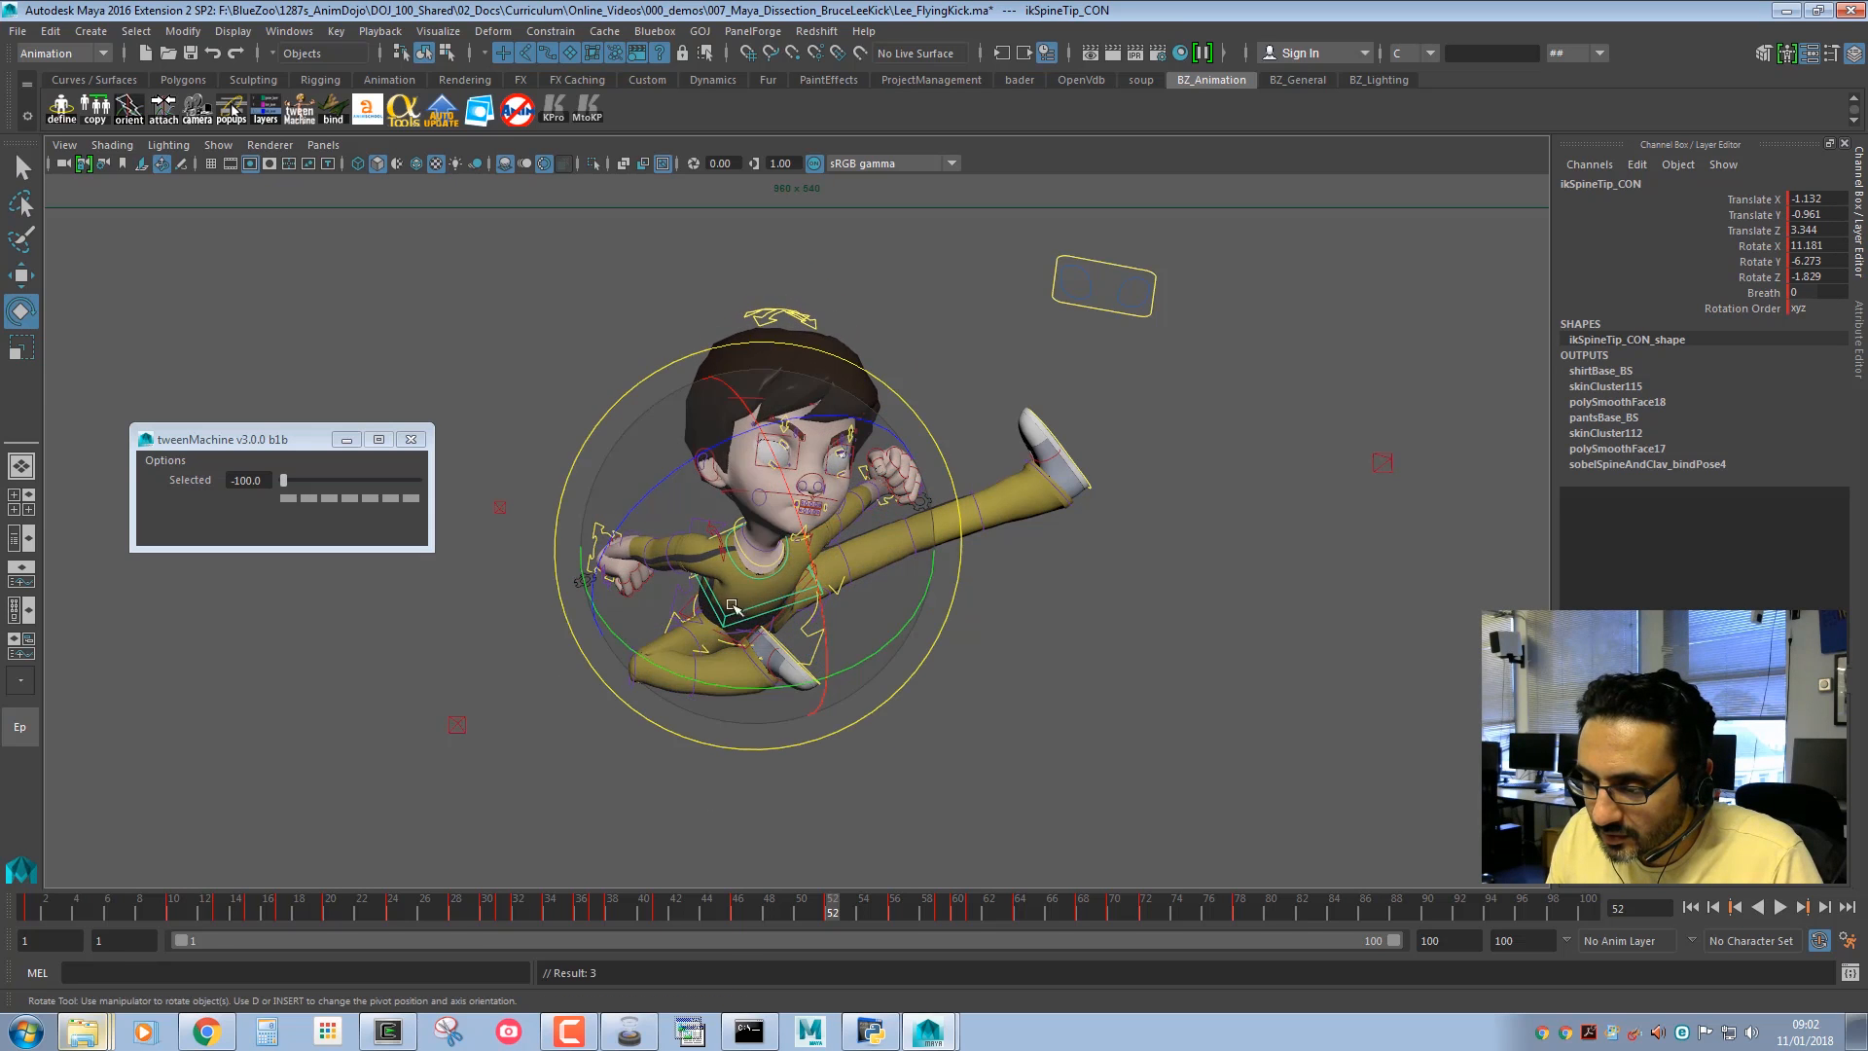
{"action": "left_click_drag", "start_coordinate": [751, 599], "coordinate": [809, 580]}
{"action": "key", "text": "w"}
{"action": "middle_click_drag", "start_coordinate": [847, 500], "coordinate": [782, 587]}
Move the neck control to about Y -0.52, Z 0.95 and rotate it to follow the chest lean.
{"action": "key", "text": "q"}
{"action": "left_click", "coordinate": [784, 575]}
{"action": "key", "text": "w"}
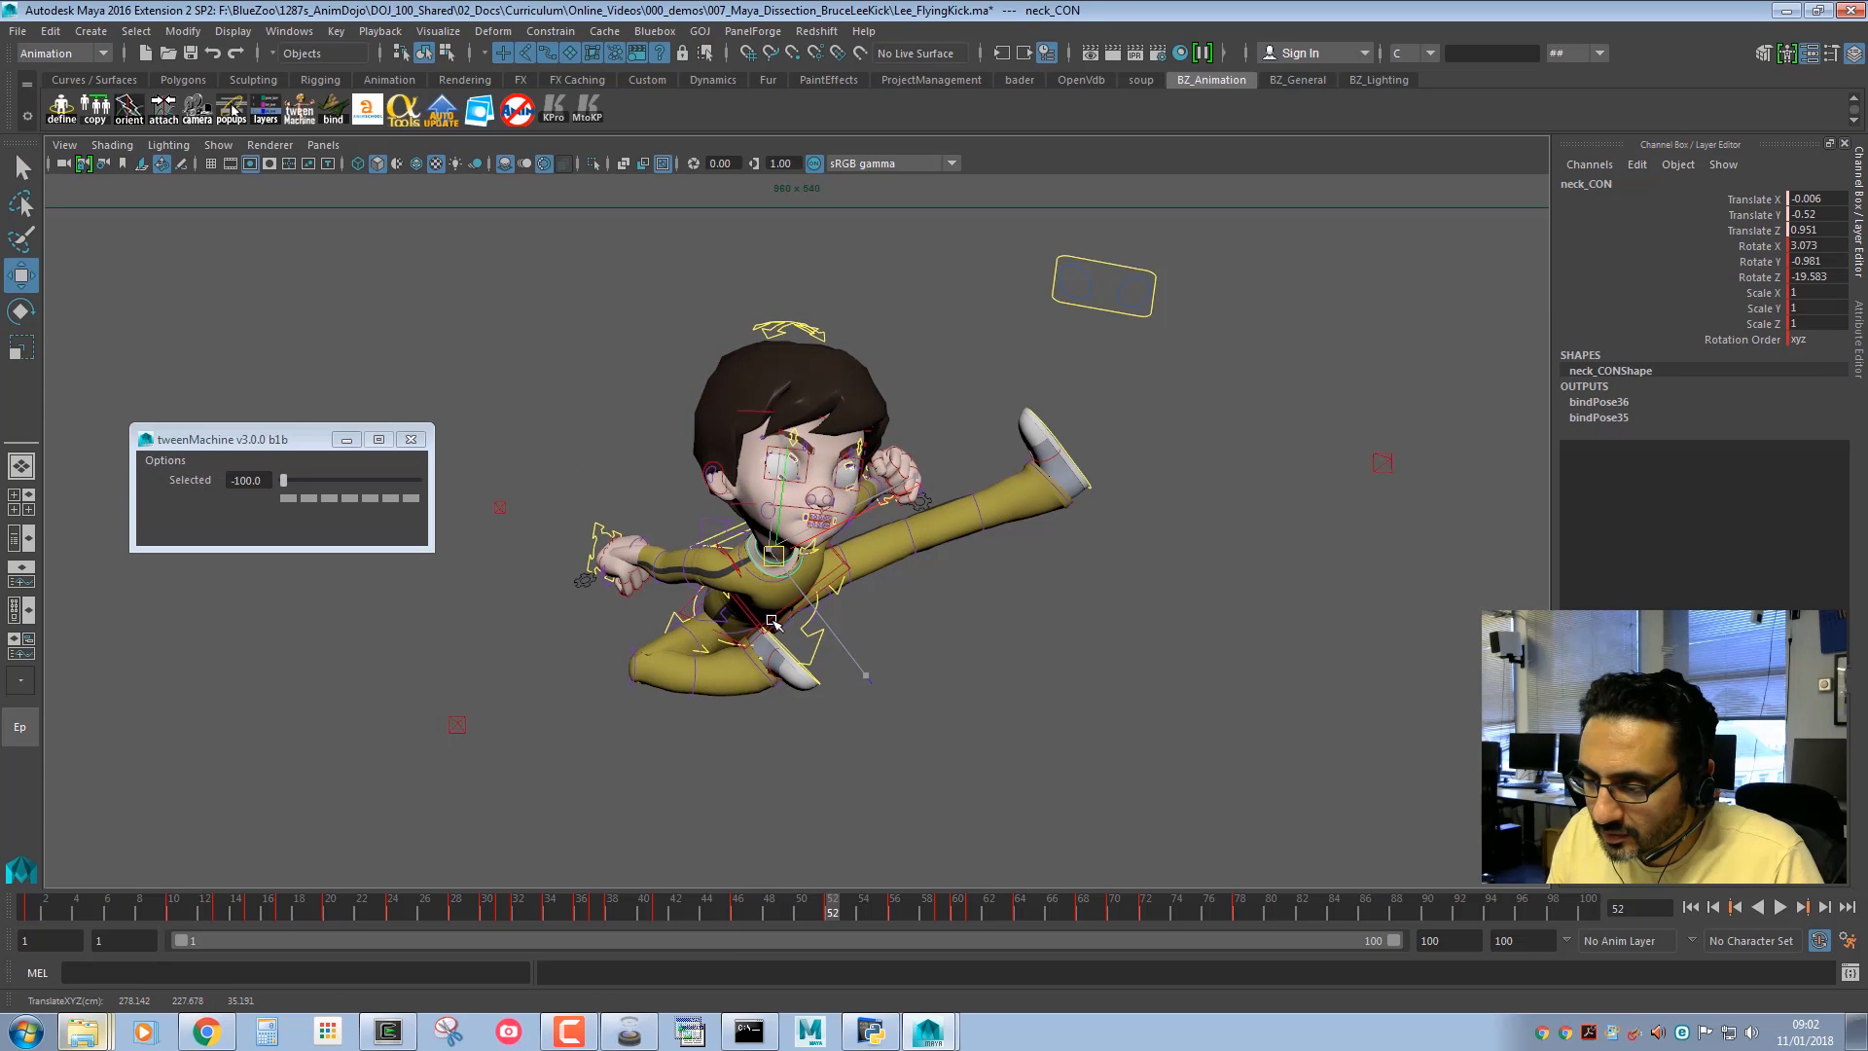
{"action": "key", "text": "e"}
{"action": "left_click_drag", "start_coordinate": [778, 418], "coordinate": [794, 438]}
Rotate the head control to about X 22.9, Y 15.5, Z 25.7.
{"action": "key", "text": "q"}
{"action": "left_click", "coordinate": [798, 336]}
{"action": "key", "text": "e"}
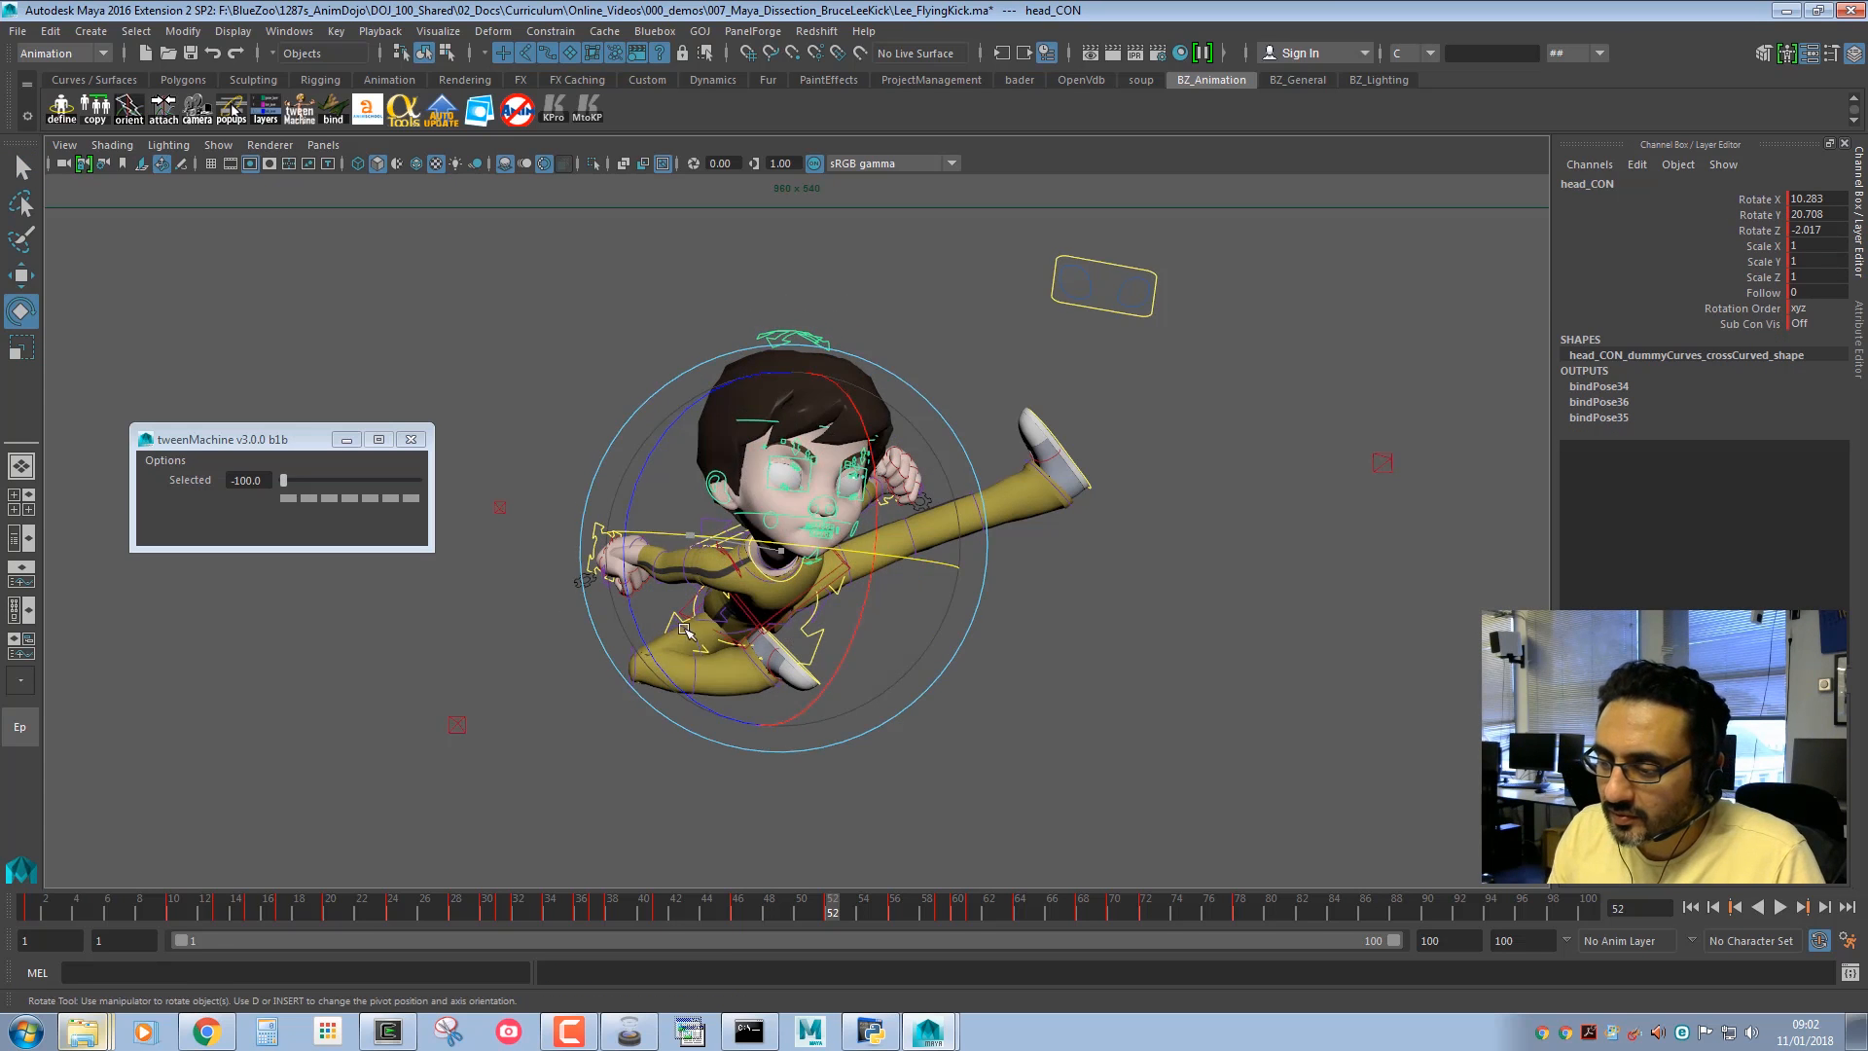
{"action": "left_click_drag", "start_coordinate": [737, 715], "coordinate": [854, 696]}
{"action": "key", "text": "w"}
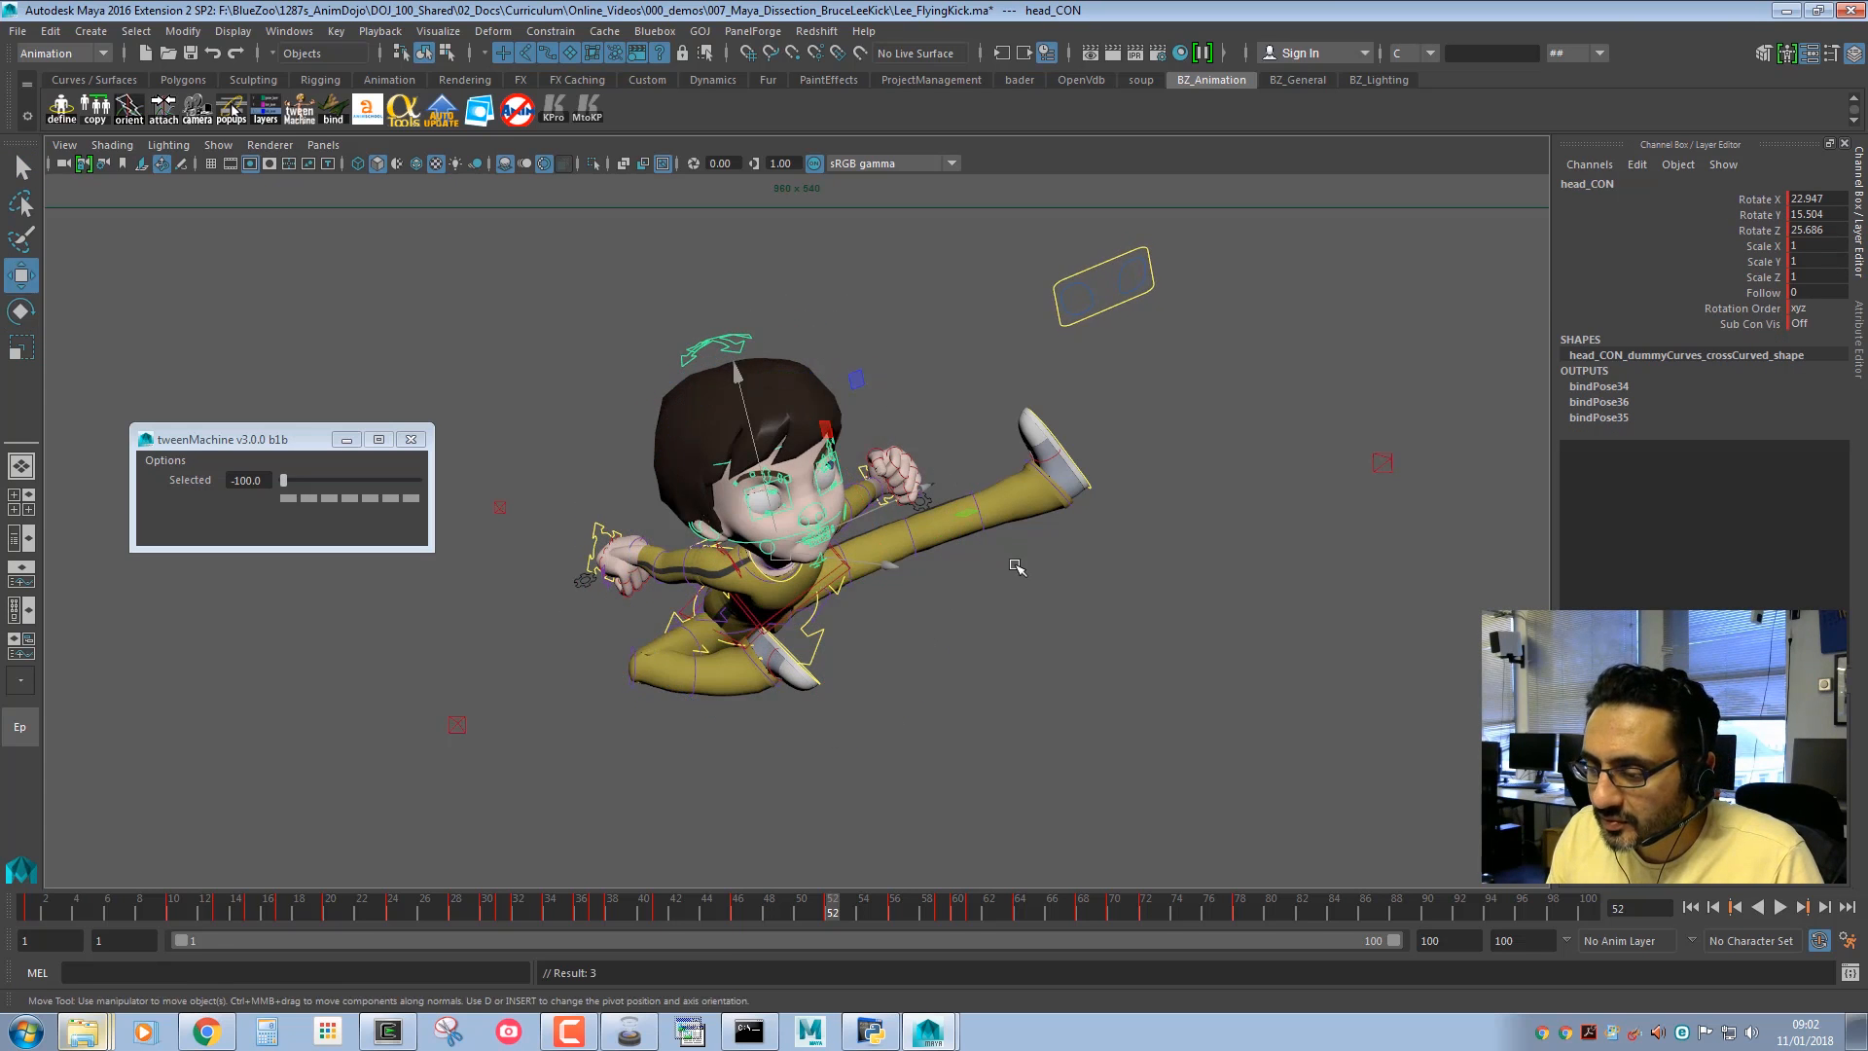
Rotate the neck area further forward and adjust the head rotation to about X 21.7, Y 1.8, Z 21.5.
{"action": "left_click", "coordinate": [789, 584]}
{"action": "key", "text": "e"}
{"action": "left_click_drag", "start_coordinate": [790, 584], "coordinate": [846, 630]}
{"action": "key", "text": "q"}
{"action": "left_click", "coordinate": [721, 363]}
{"action": "key", "text": "e"}
{"action": "left_click", "coordinate": [724, 368]}
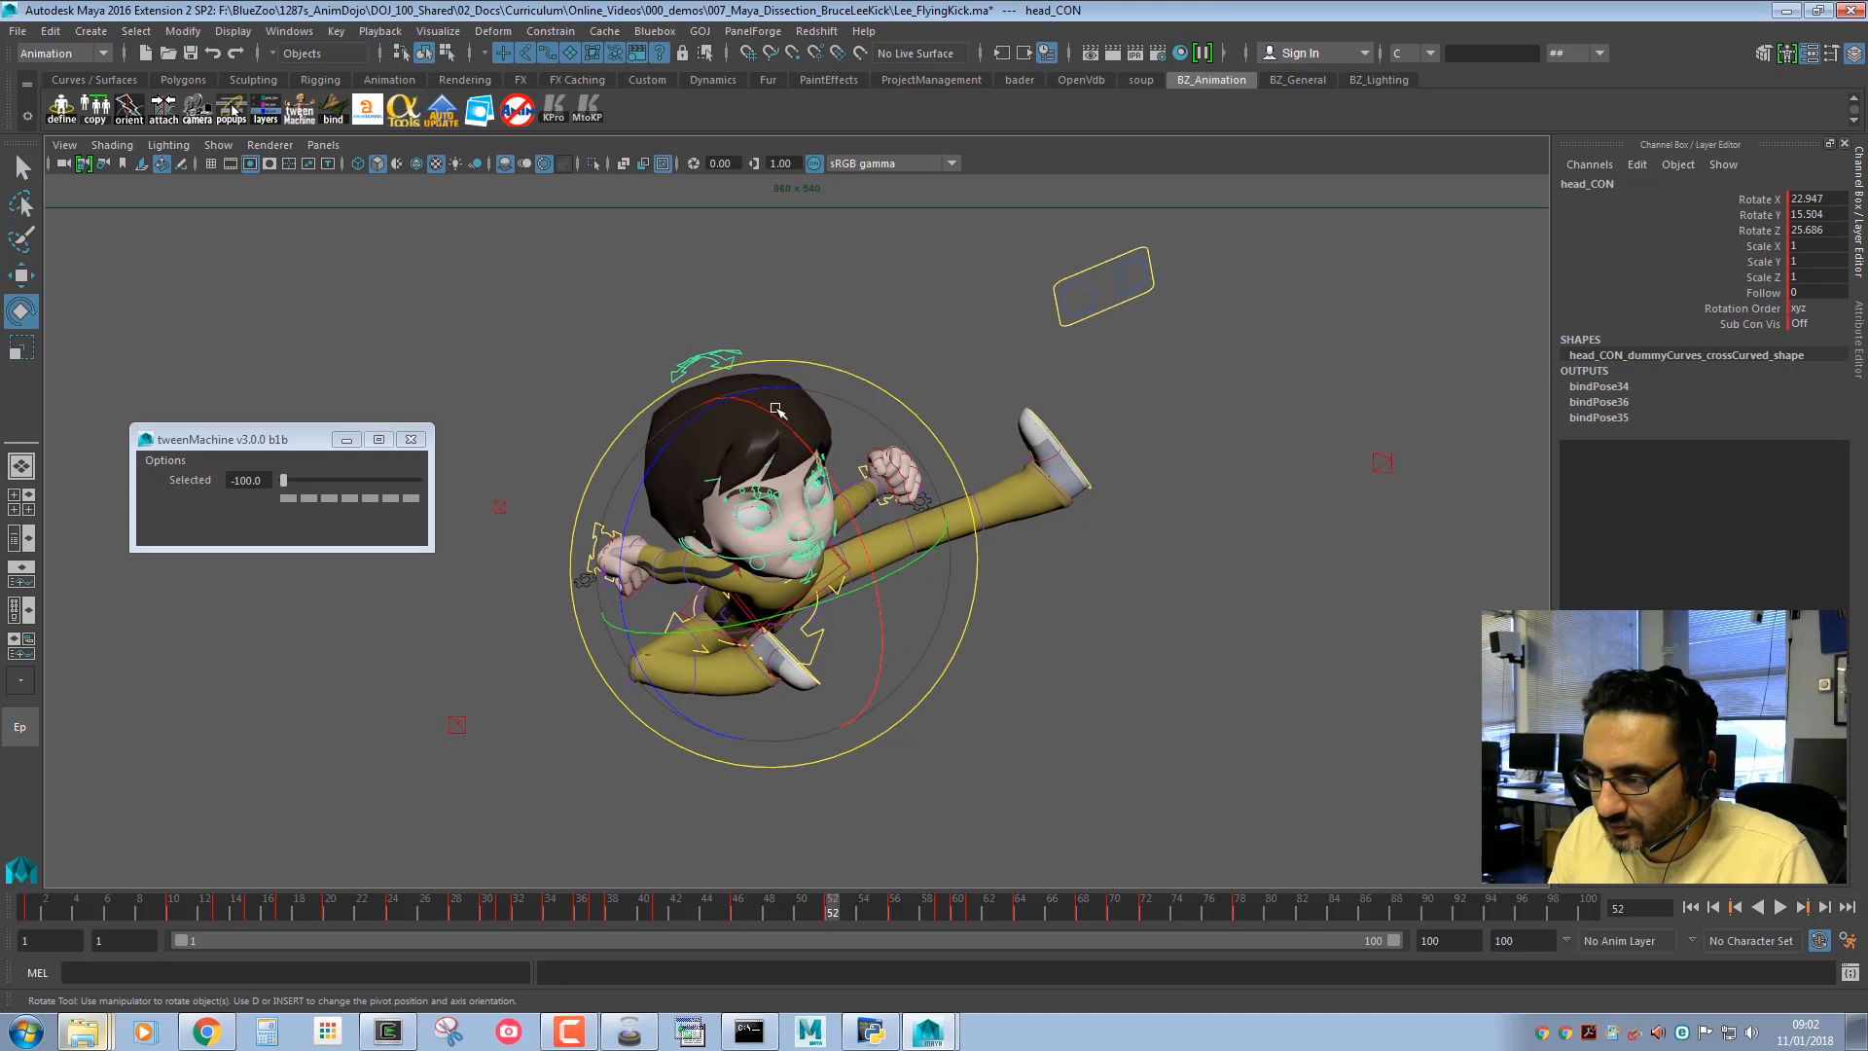
{"action": "left_click_drag", "start_coordinate": [775, 408], "coordinate": [807, 569]}
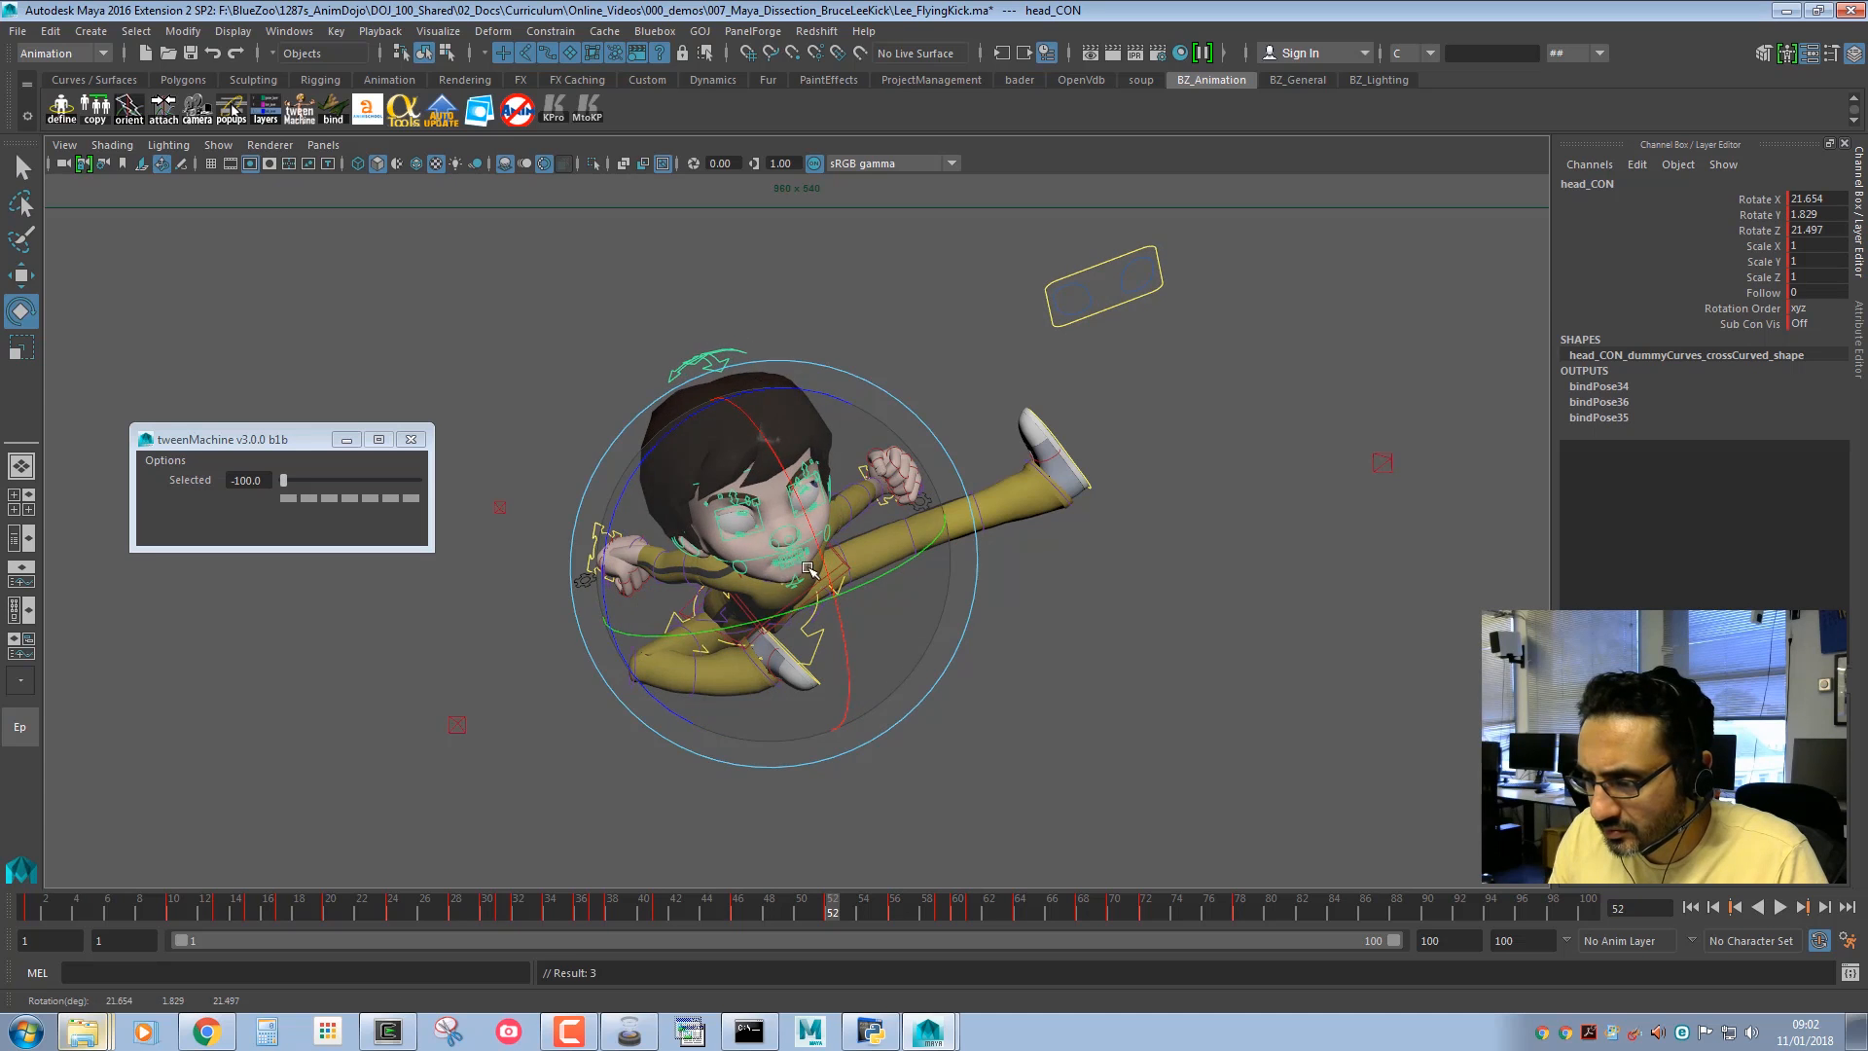
{"action": "key", "text": "q"}
{"action": "left_click", "coordinate": [825, 562]}
{"action": "key", "text": "w"}
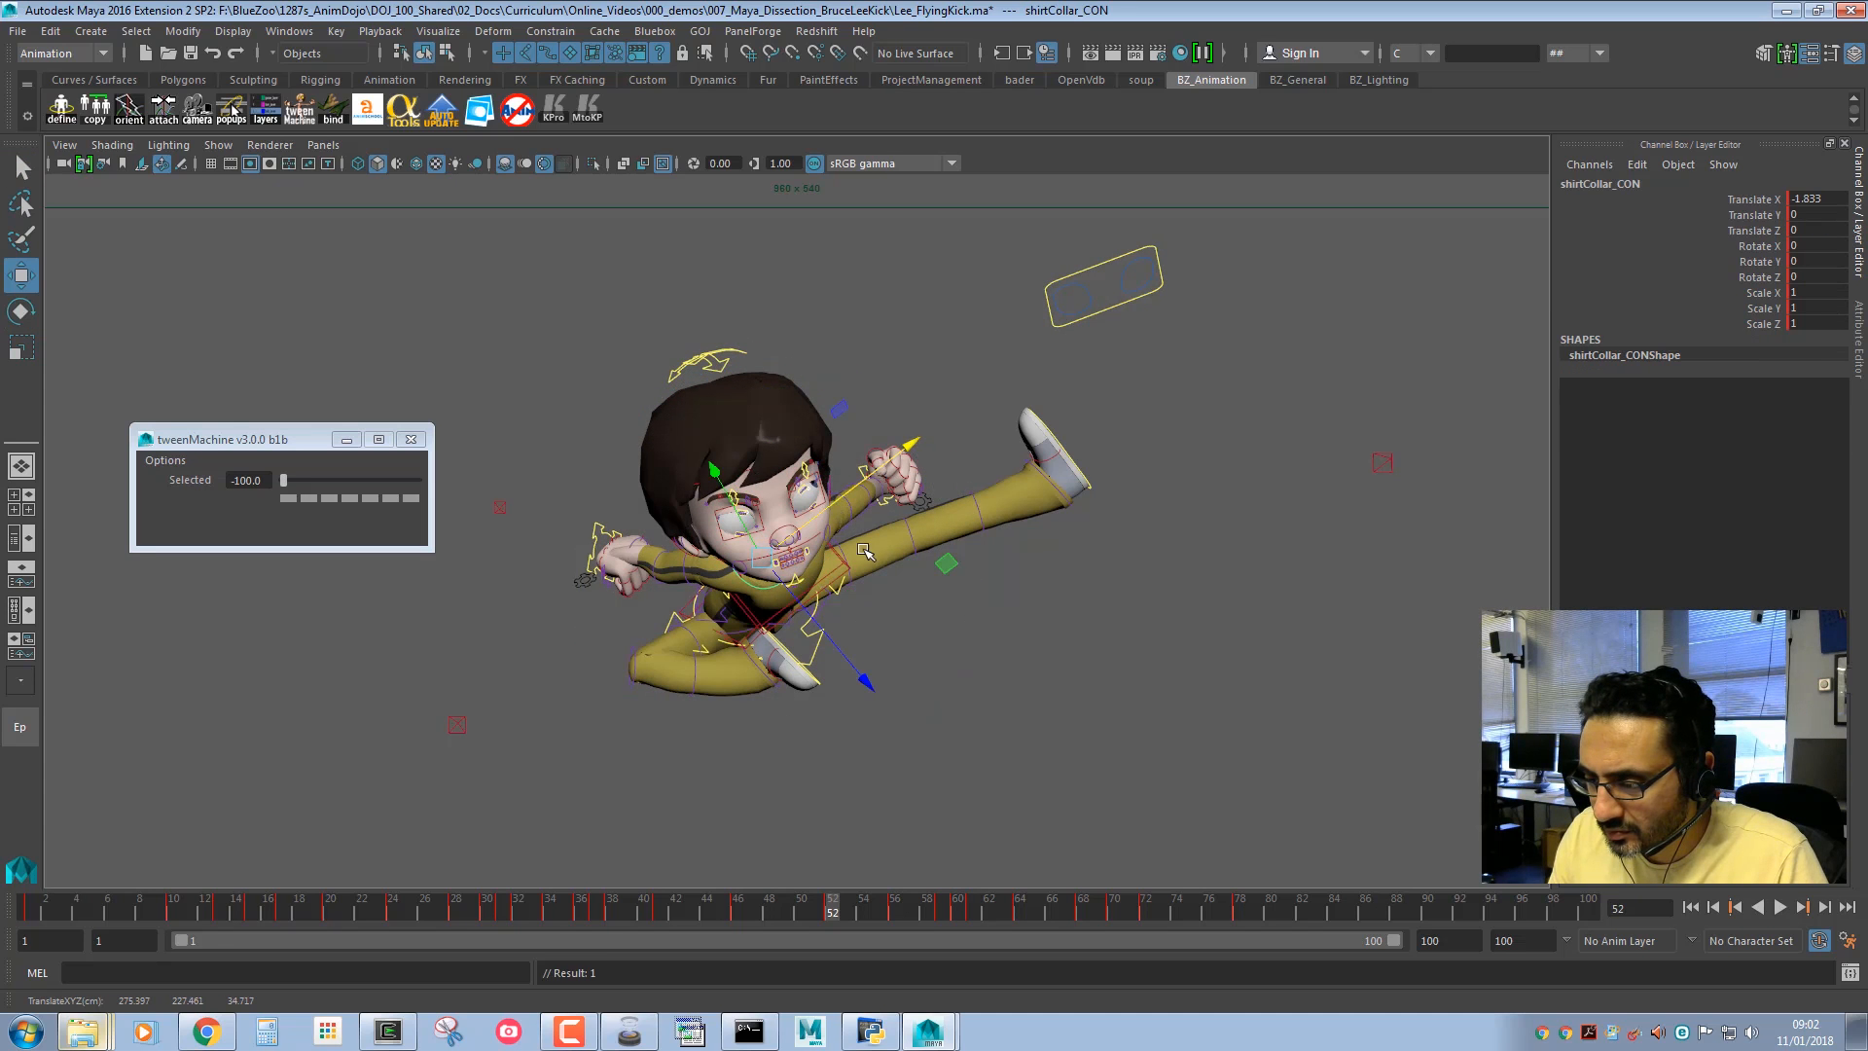
{"action": "key", "text": "ctrl+z"}
Frame the head and neck in the perspective view, select the neck control and nudge its position.
{"action": "key", "text": "space"}
{"action": "key", "text": "f"}
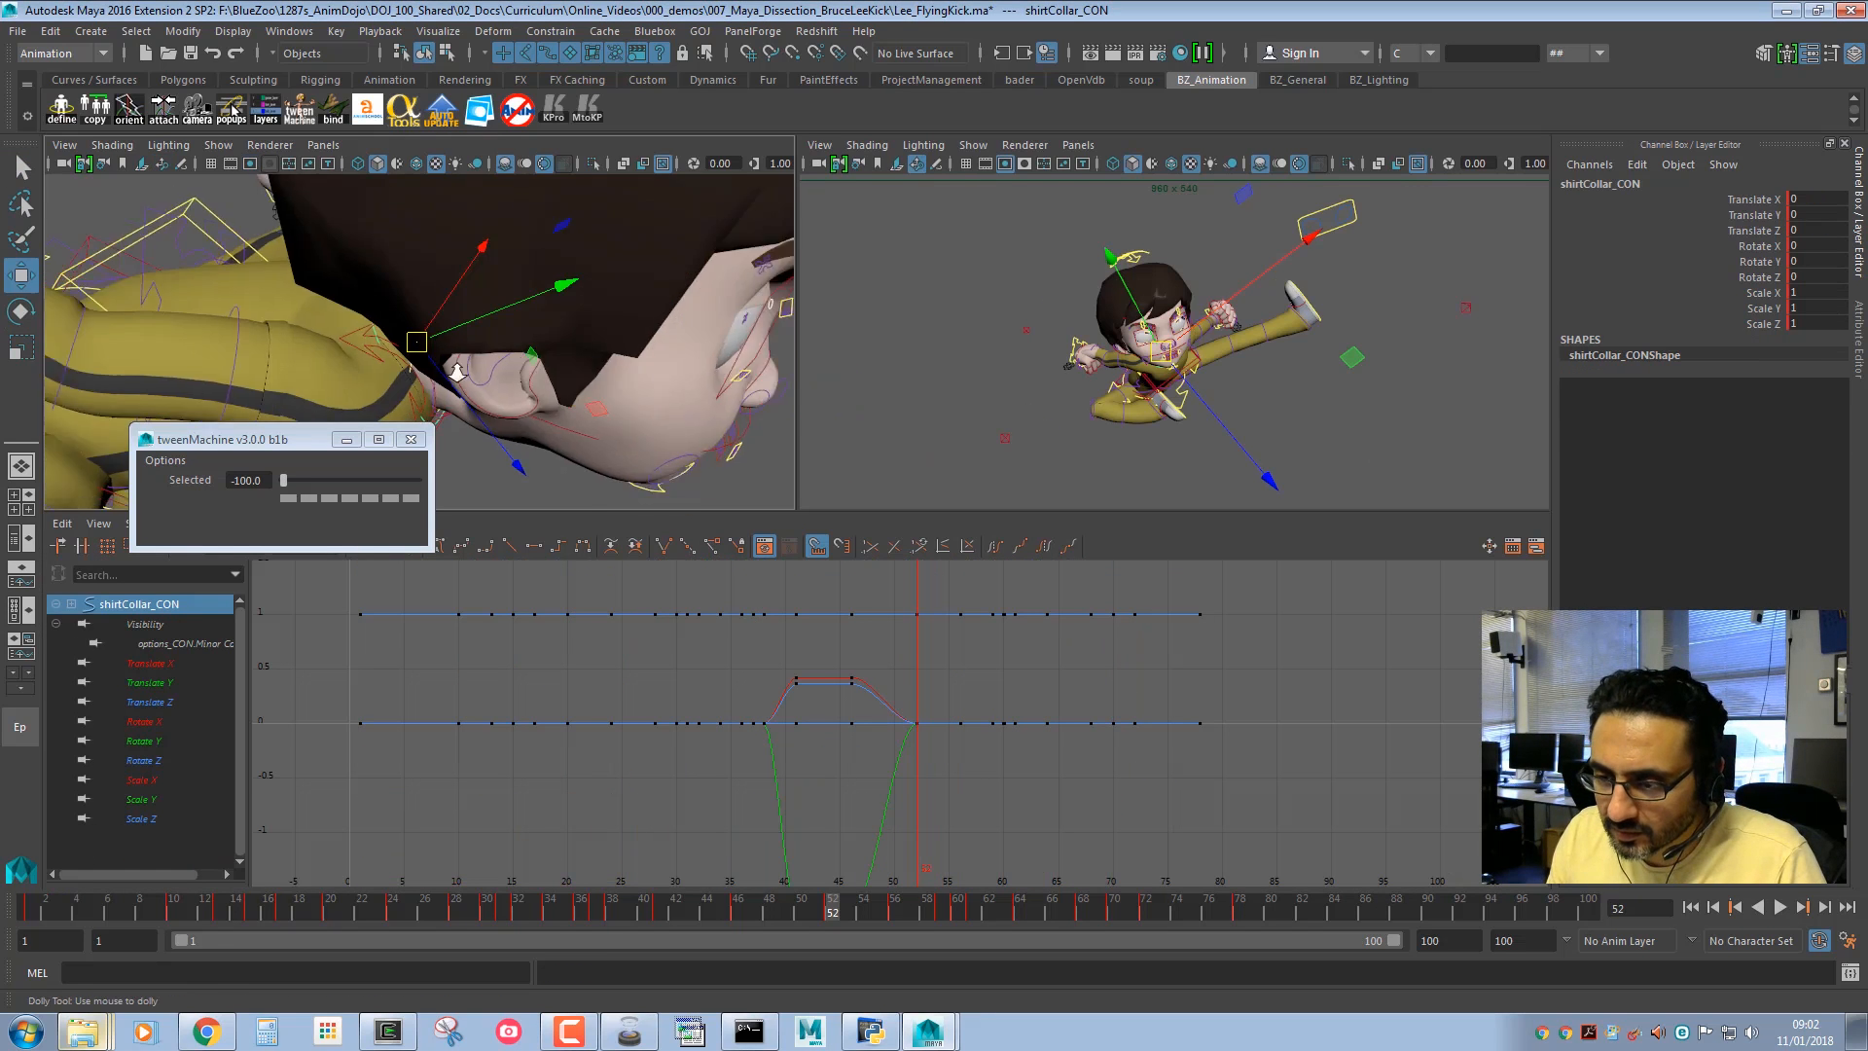
{"action": "left_click_drag", "start_coordinate": [458, 367], "coordinate": [447, 273], "text": "alt"}
{"action": "key", "text": "q"}
{"action": "left_click", "coordinate": [457, 367]}
{"action": "key", "text": "w"}
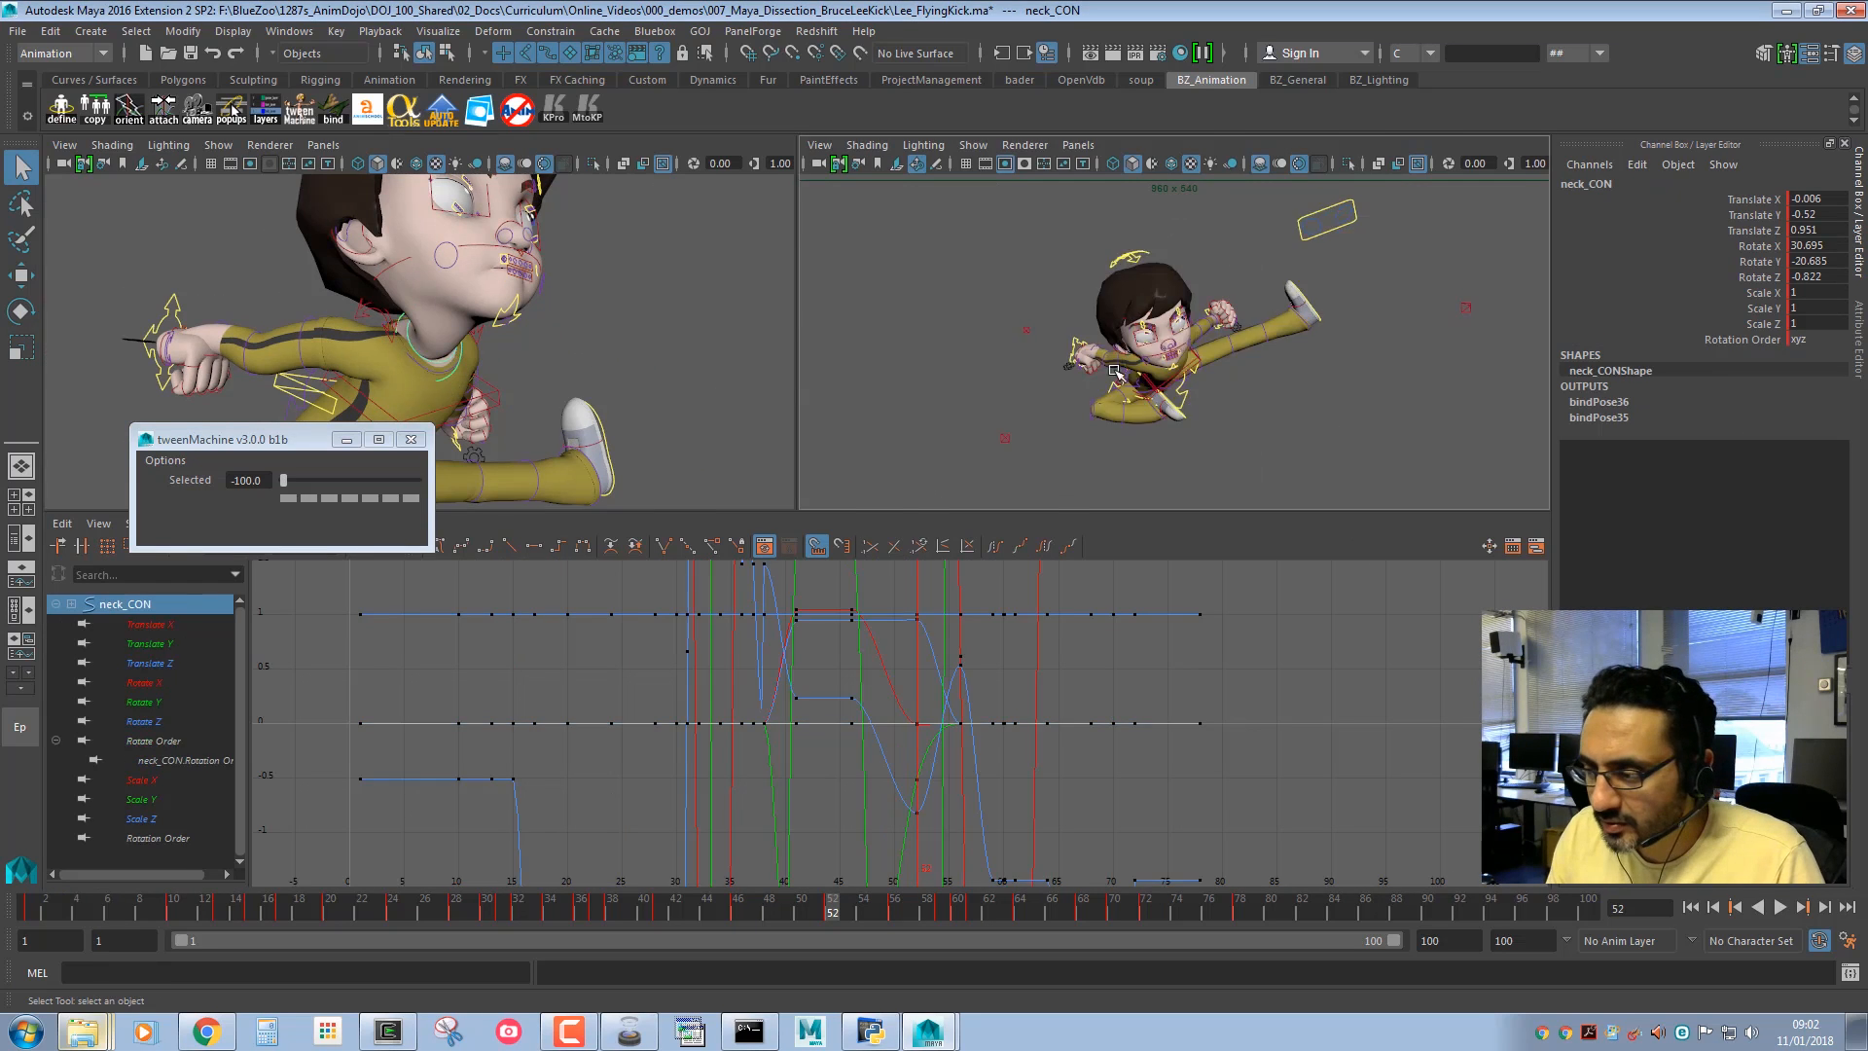
{"action": "key", "text": "space"}
{"action": "middle_click_drag", "start_coordinate": [1041, 397], "coordinate": [1031, 413]}
Reach the left hand control toward the kicking foot, at about X 256.8, Y 140, Z 34.5, and rotate the fist to match.
{"action": "key", "text": "q"}
{"action": "left_click", "coordinate": [871, 479]}
{"action": "key", "text": "e"}
{"action": "left_click_drag", "start_coordinate": [884, 558], "coordinate": [971, 452]}
{"action": "key", "text": "space"}
{"action": "left_click_drag", "start_coordinate": [651, 336], "coordinate": [533, 361], "text": "alt"}
{"action": "key", "text": "w"}
{"action": "middle_click_drag", "start_coordinate": [533, 361], "coordinate": [385, 339]}
{"action": "key", "text": "e"}
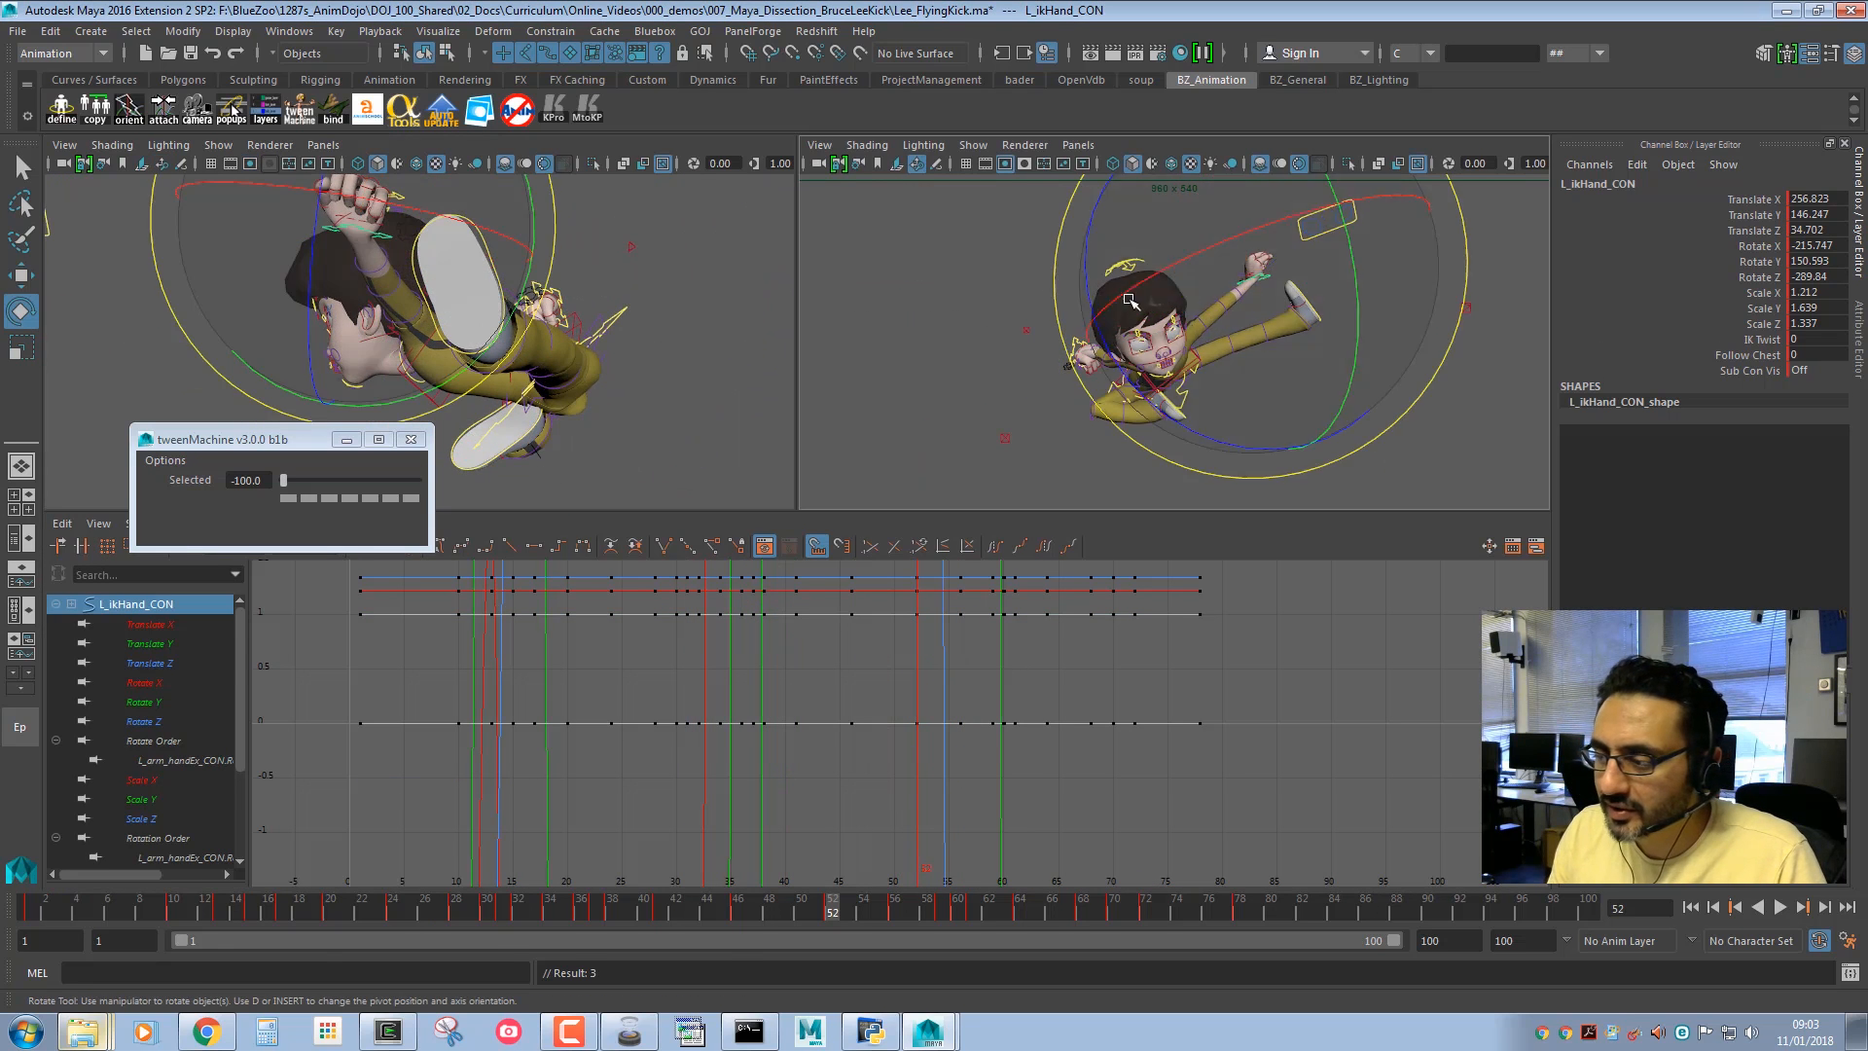
{"action": "left_click_drag", "start_coordinate": [1167, 383], "coordinate": [1276, 425]}
{"action": "key", "text": "w"}
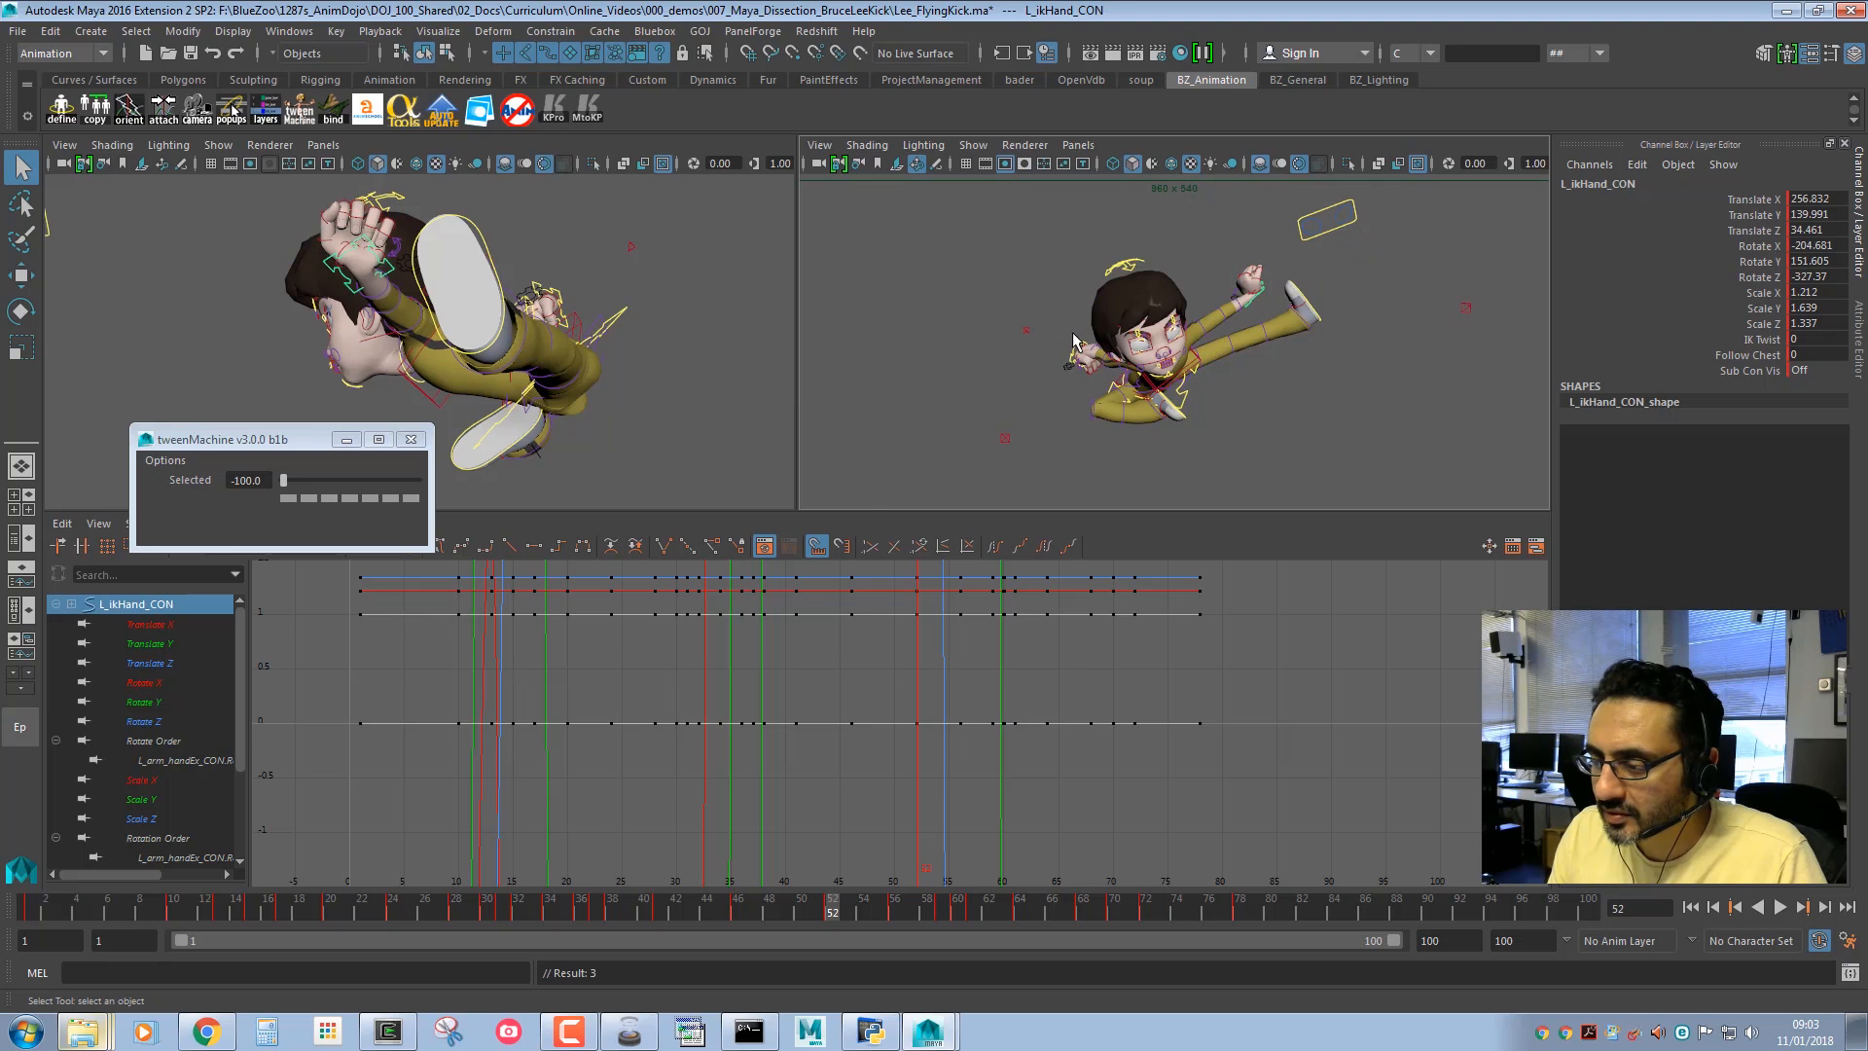
Stretch the right hand control back to about X 258.3, Y 94.7, Z 5.2 and rotate it to about 34, -25, -41.8.
{"action": "left_click", "coordinate": [1073, 342]}
{"action": "key", "text": "w"}
{"action": "middle_click_drag", "start_coordinate": [1034, 374], "coordinate": [992, 417]}
{"action": "key", "text": "e"}
{"action": "left_click_drag", "start_coordinate": [992, 417], "coordinate": [1146, 348]}
{"action": "key", "text": "w"}
{"action": "middle_click_drag", "start_coordinate": [1145, 348], "coordinate": [1143, 351]}
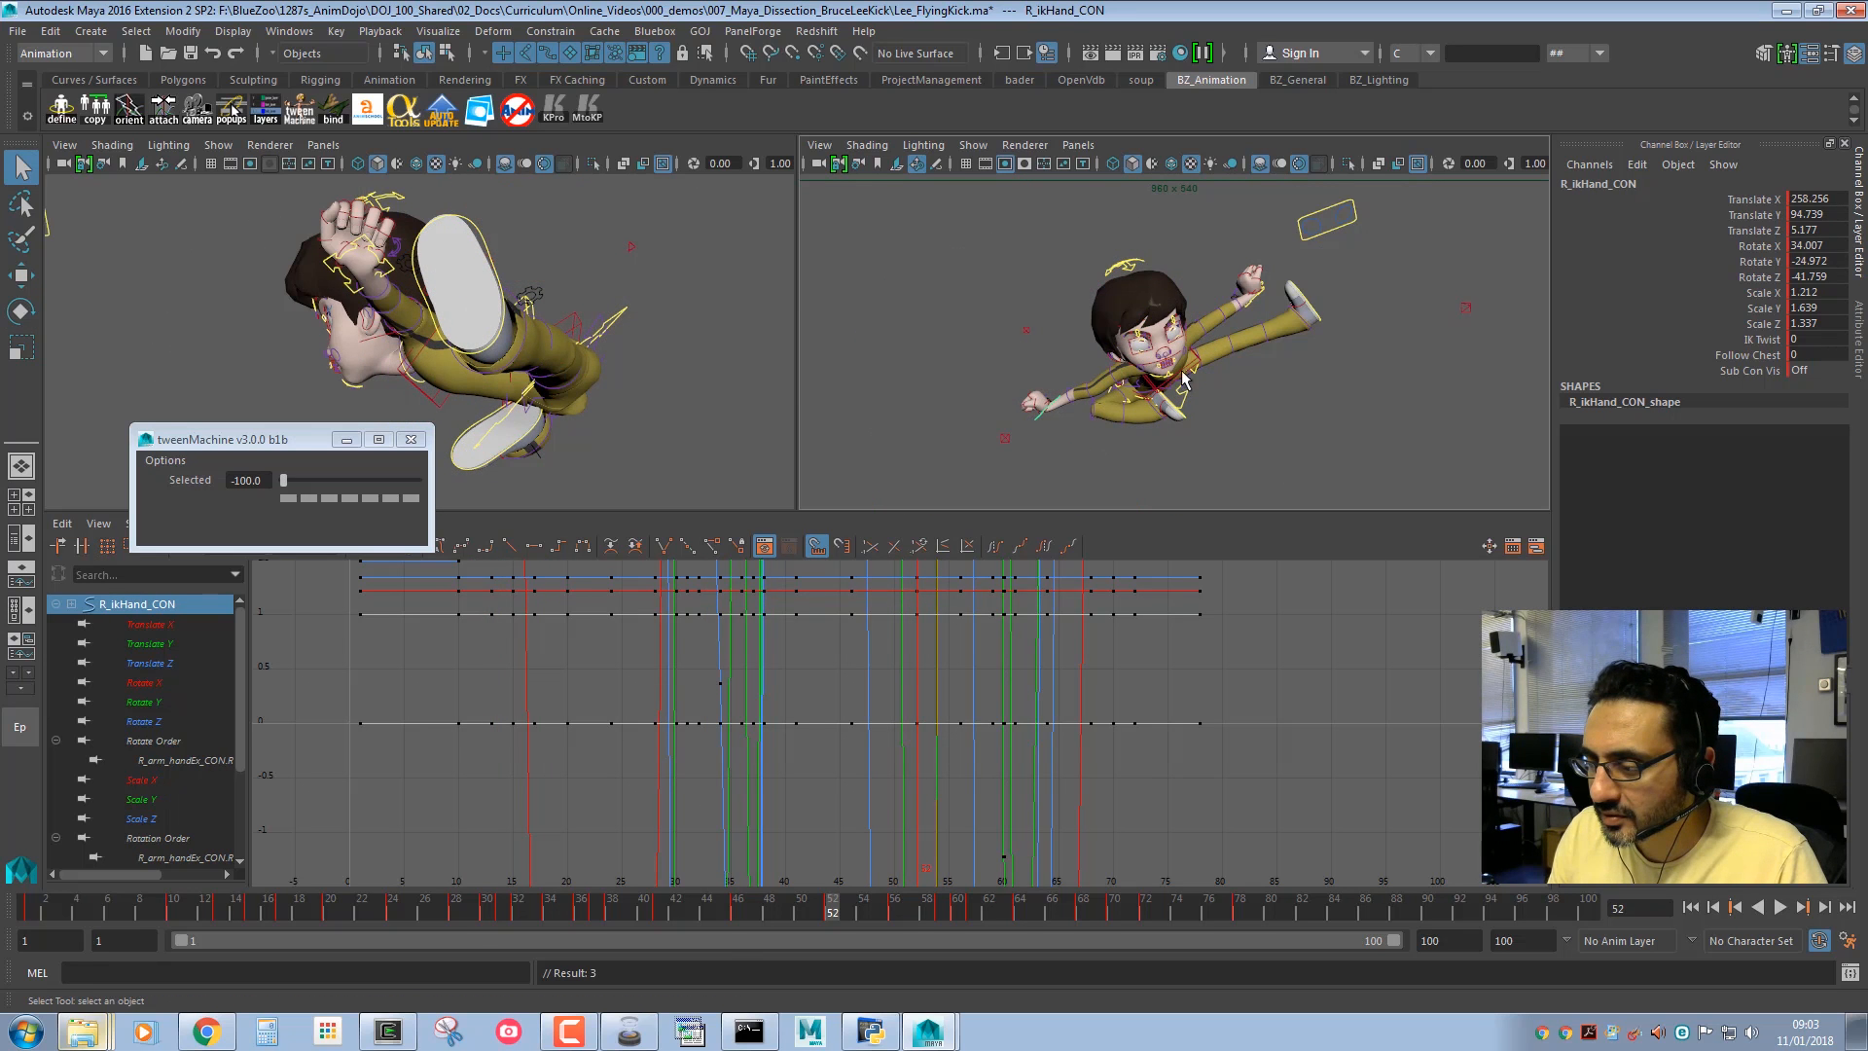
Move the spine tip control to about X -3.1, Y -1.4, Z 3.5 and rotate it to about 17, 2.3, 16.
{"action": "left_click", "coordinate": [1198, 357]}
{"action": "key", "text": "w"}
{"action": "middle_click_drag", "start_coordinate": [1022, 337], "coordinate": [998, 347]}
{"action": "key", "text": "e"}
{"action": "left_click_drag", "start_coordinate": [1172, 337], "coordinate": [1132, 294]}
{"action": "key", "text": "w"}
{"action": "middle_click_drag", "start_coordinate": [1129, 288], "coordinate": [1120, 291]}
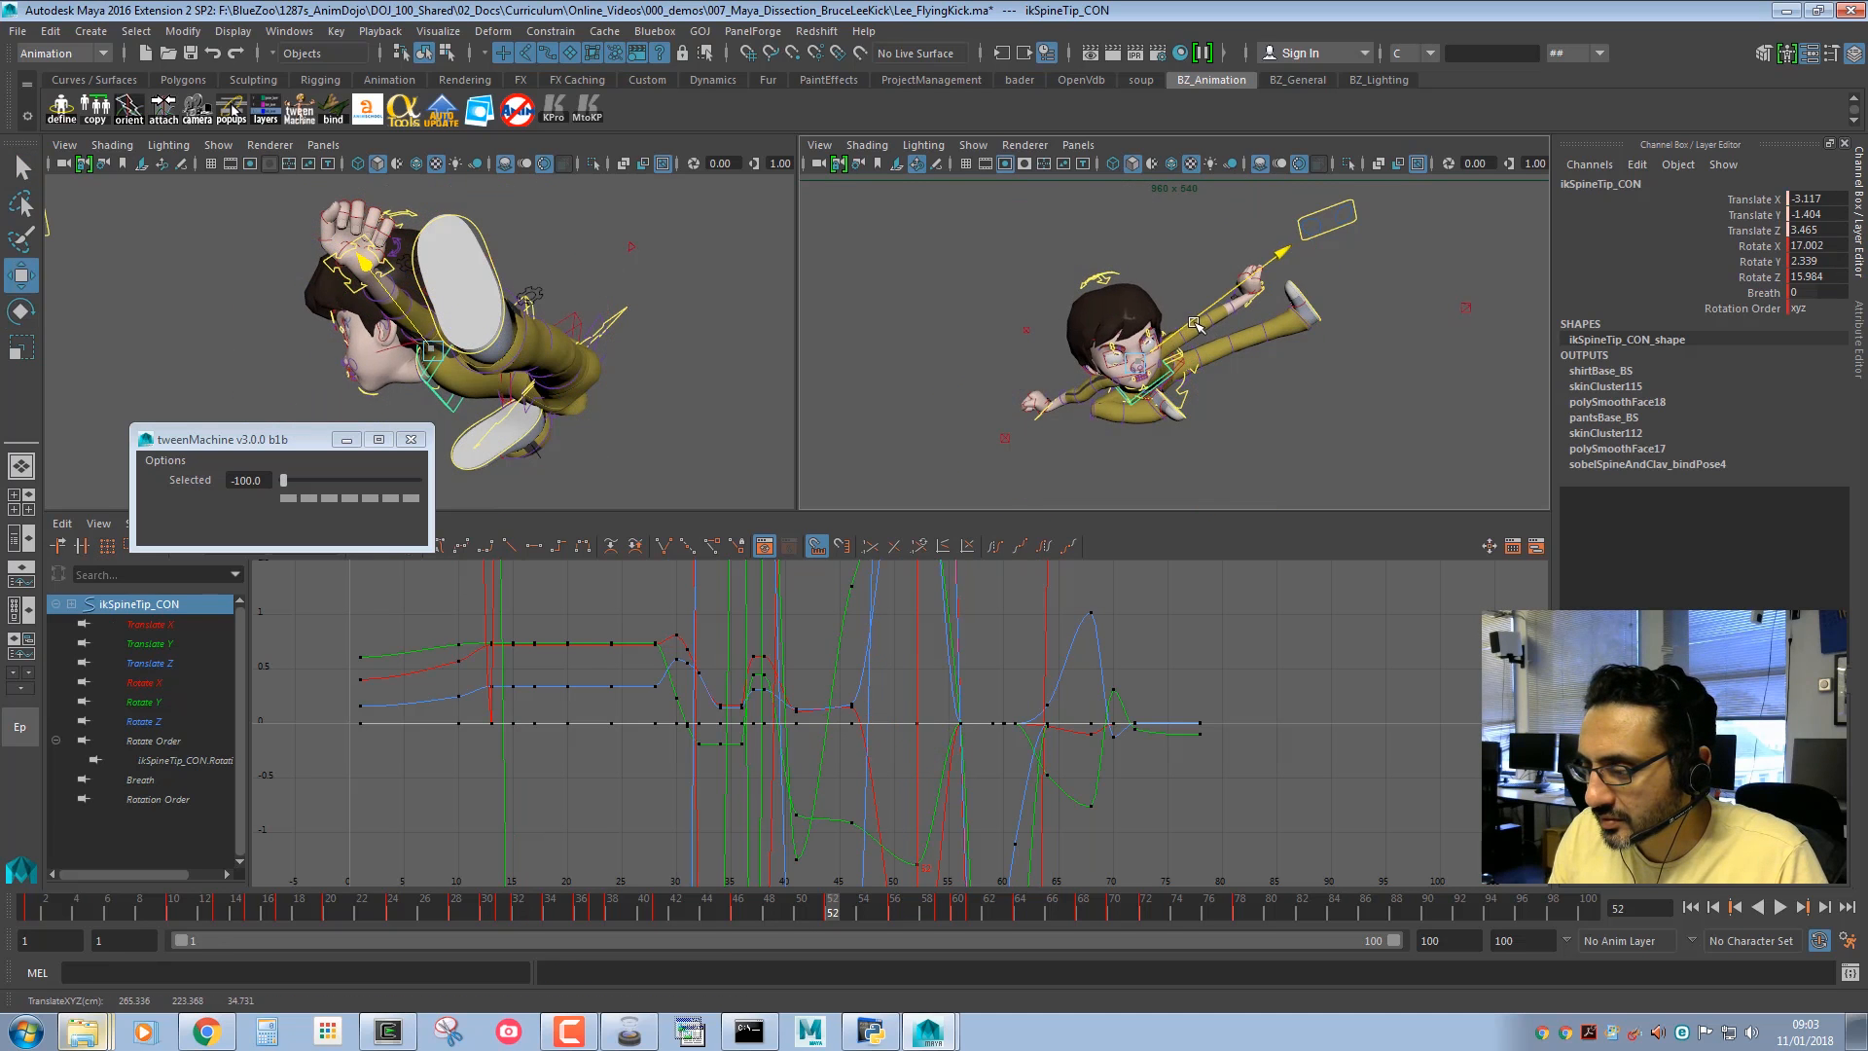
Rotate the head control toward the kicking leg to about X 34, Y 35.6, Z 37.2.
{"action": "key", "text": "q"}
{"action": "left_click", "coordinate": [1111, 278]}
{"action": "key", "text": "e"}
{"action": "left_click_drag", "start_coordinate": [1128, 292], "coordinate": [1192, 303]}
{"action": "key", "text": "q"}
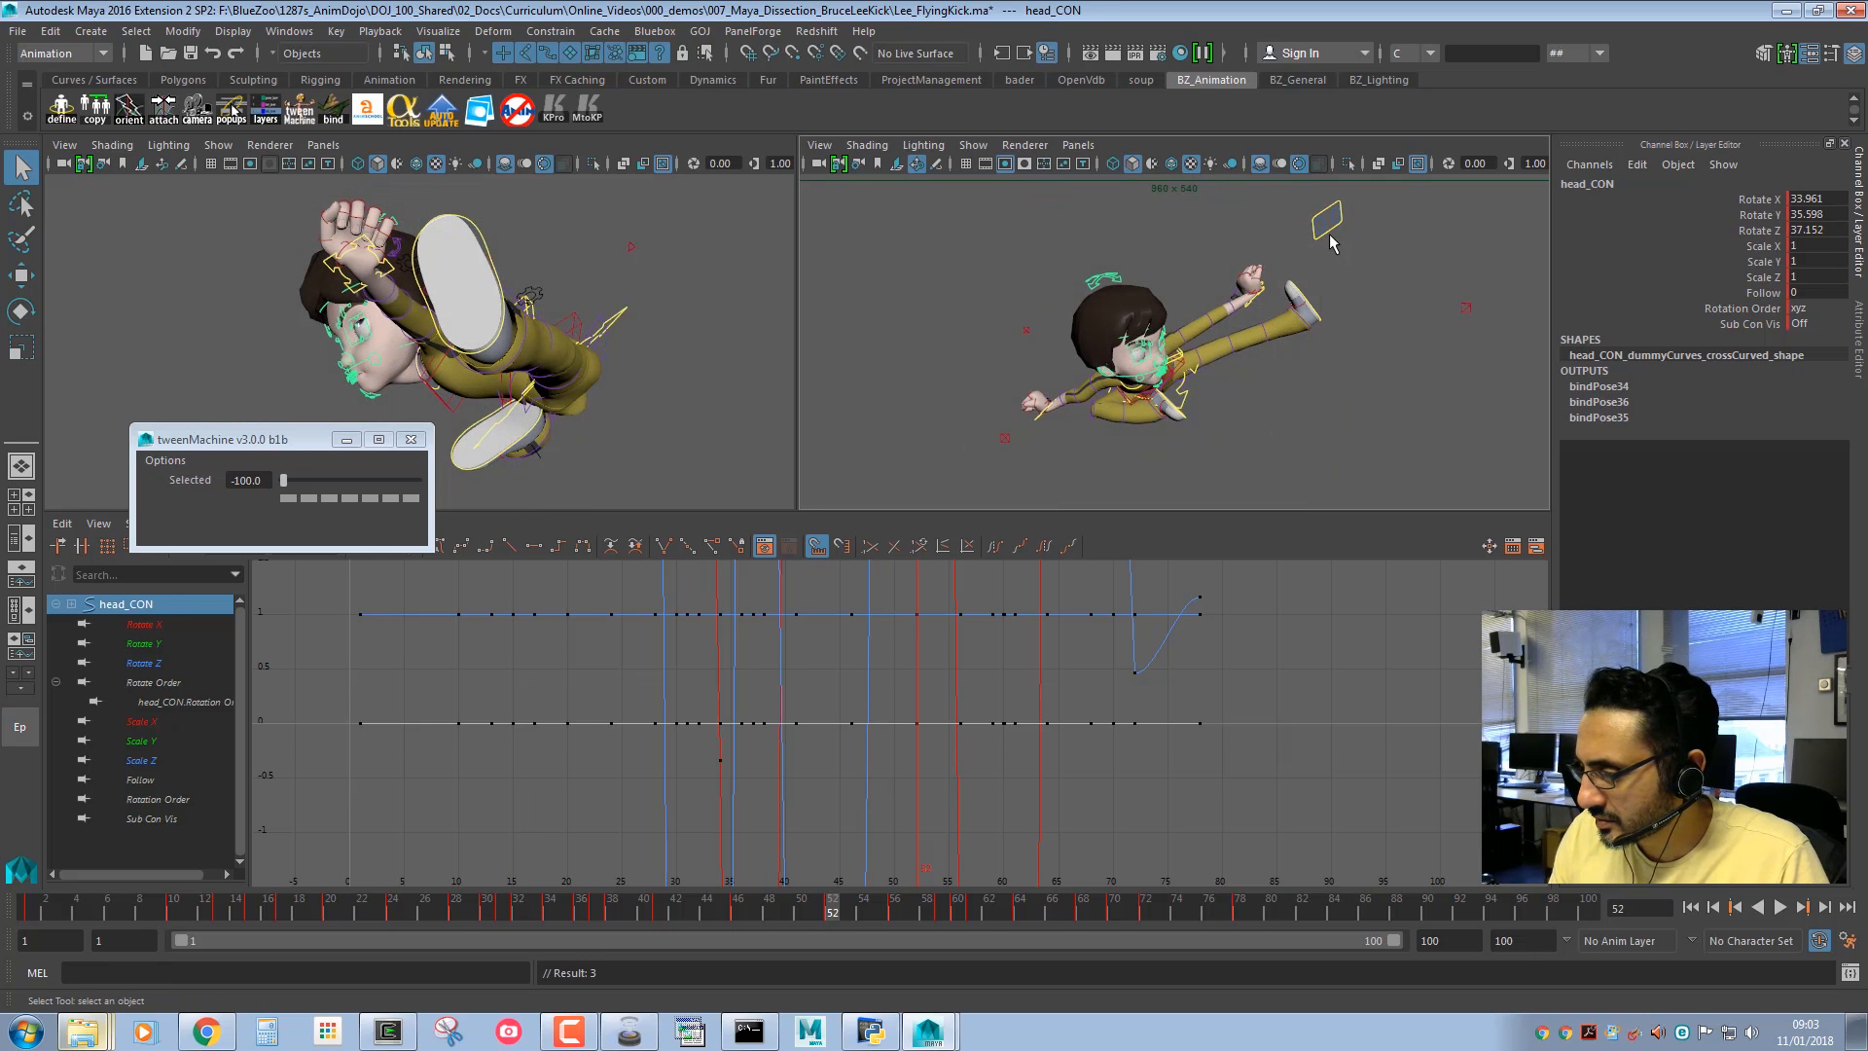
Lower the eye aim control and move it out past the kicking foot to direct the gaze along the kick.
{"action": "left_click", "coordinate": [1328, 232]}
{"action": "key", "text": "w"}
{"action": "middle_click_drag", "start_coordinate": [1288, 311], "coordinate": [1229, 399]}
{"action": "key", "text": "space"}
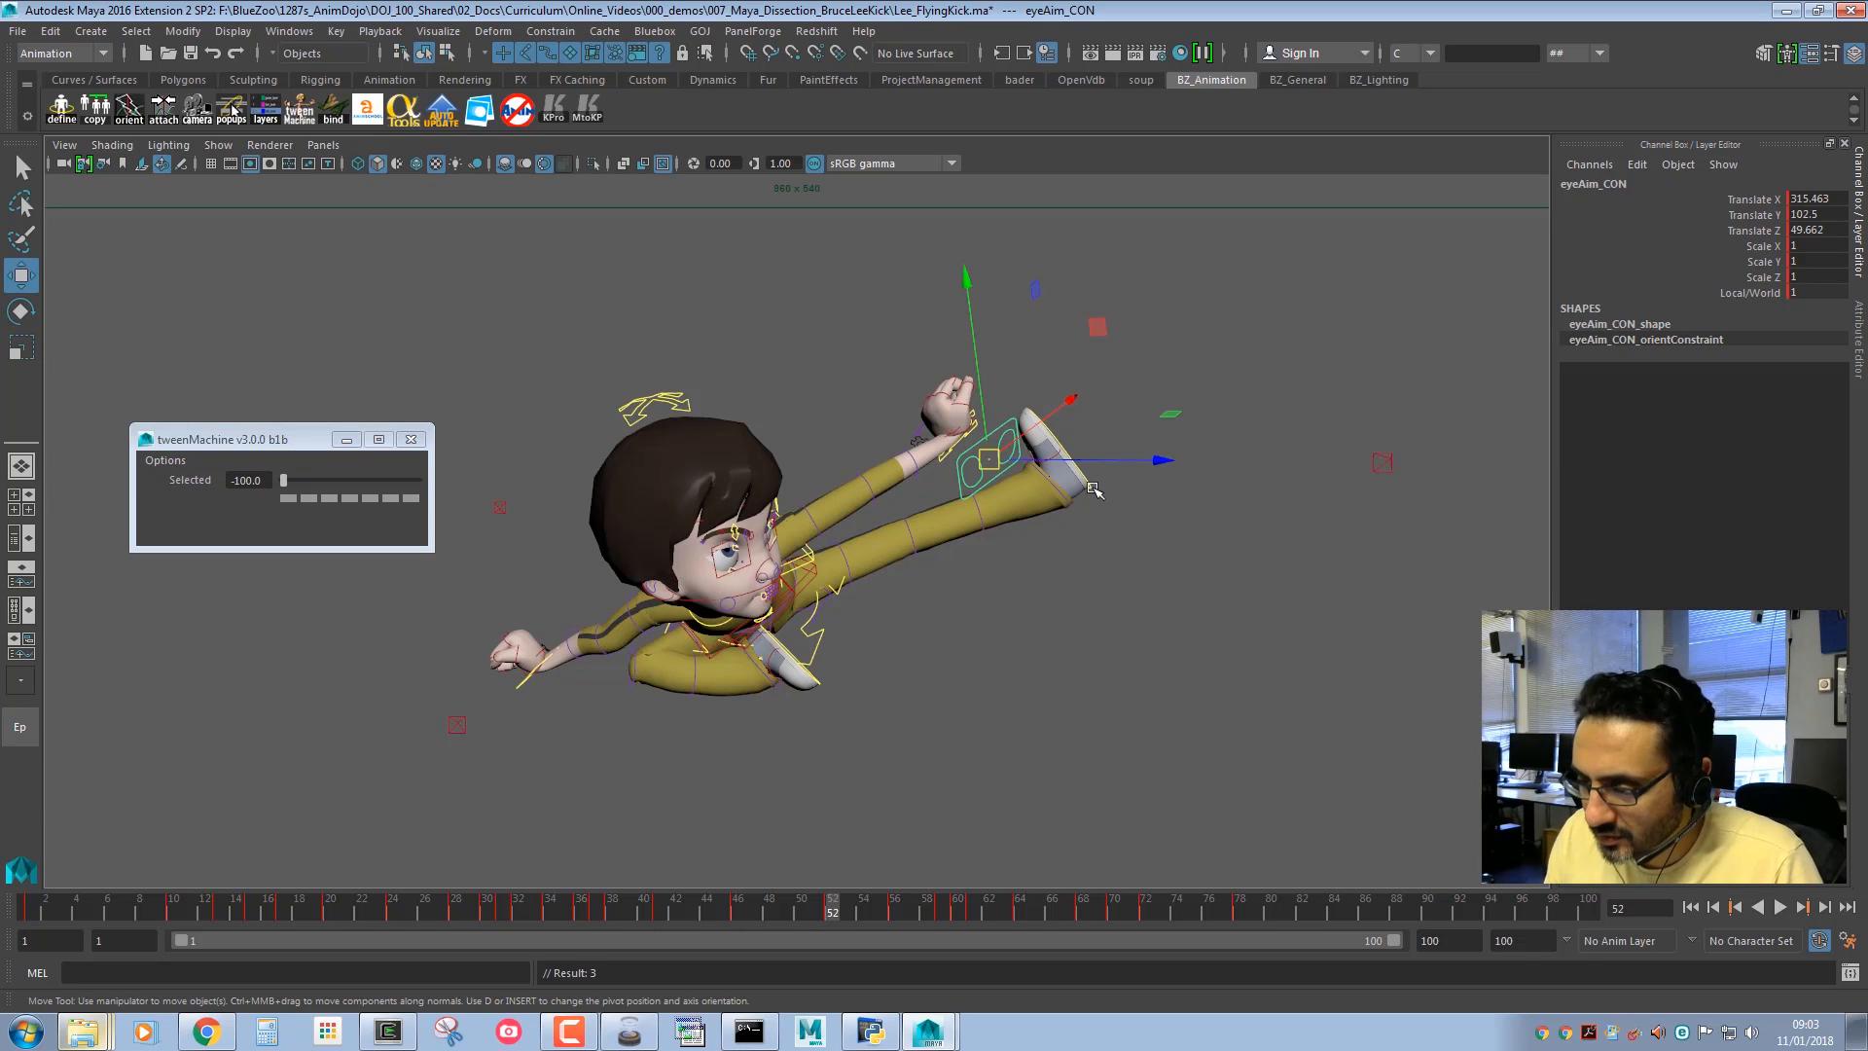
{"action": "middle_click_drag", "start_coordinate": [988, 601], "coordinate": [1053, 643]}
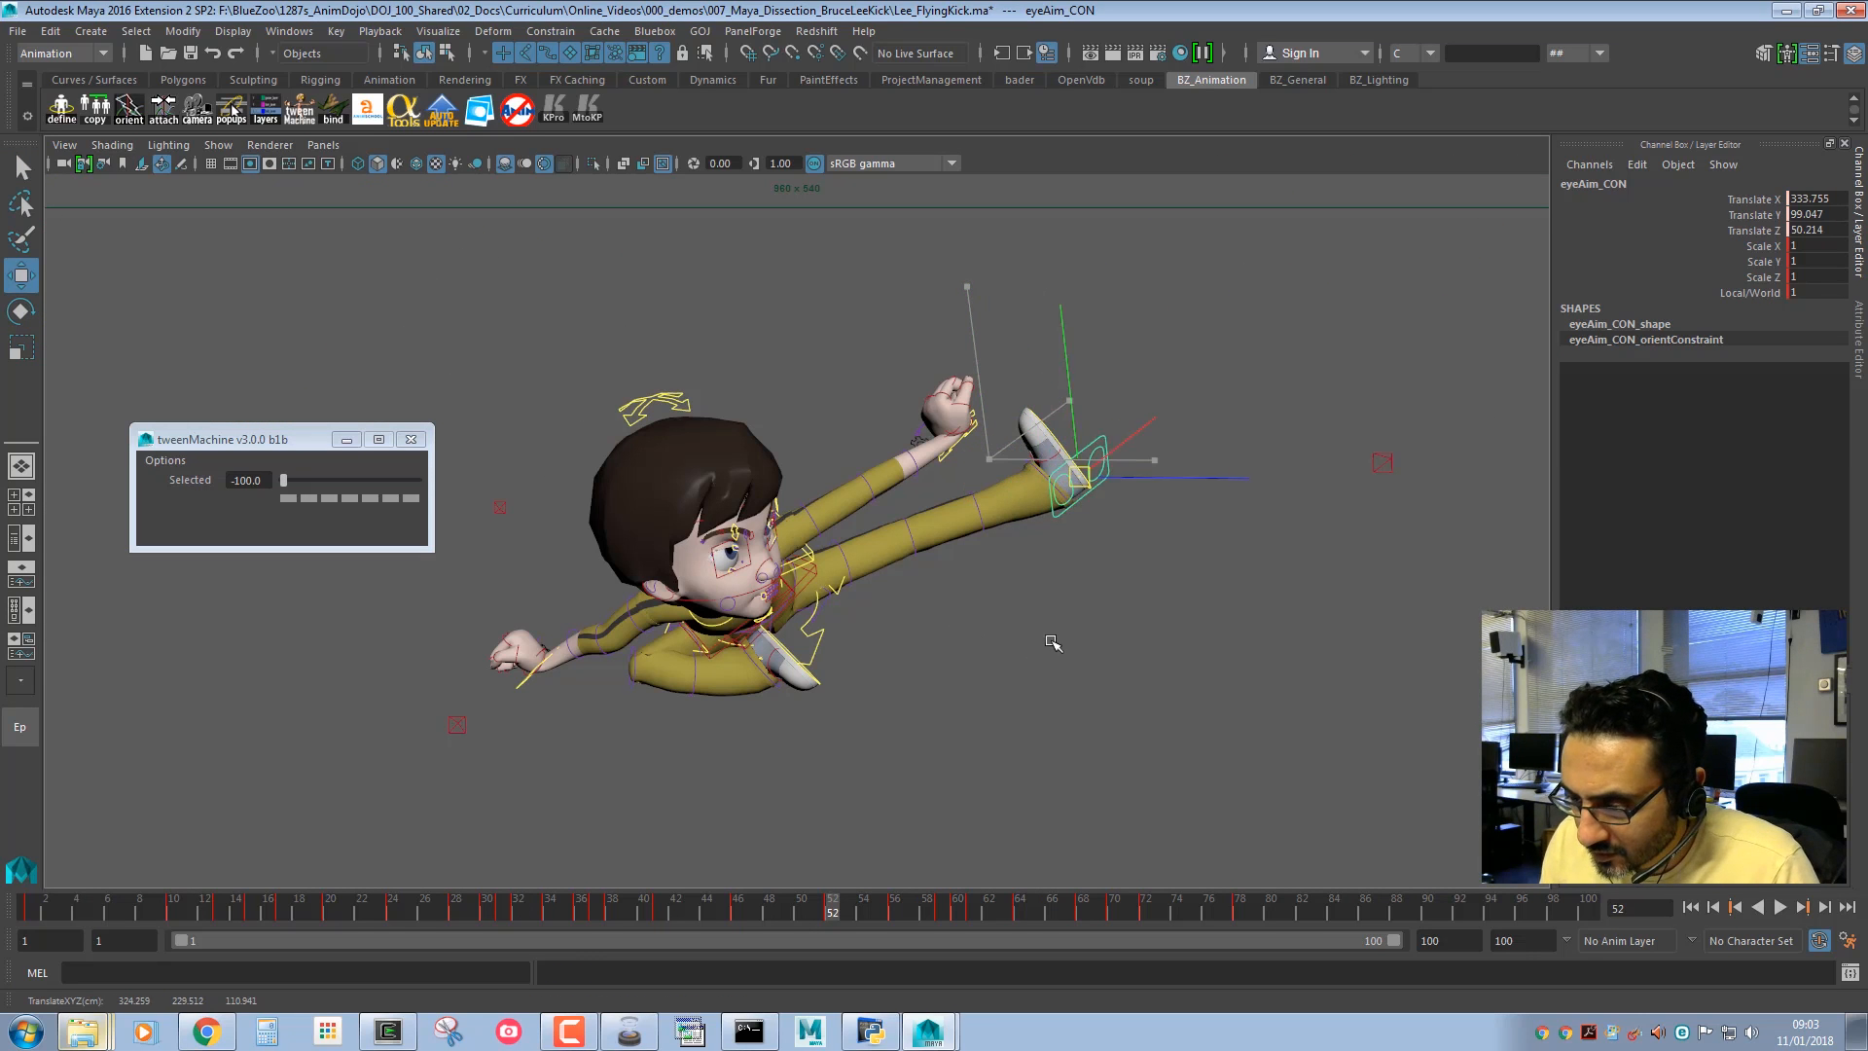
Open the mouth by rotating the jaw control to about X 35.5, Y -9.7, Z 17.
{"action": "left_click", "coordinate": [769, 620]}
{"action": "key", "text": "e"}
{"action": "key", "text": "q"}
{"action": "left_click", "coordinate": [766, 613]}
{"action": "key", "text": "e"}
{"action": "left_click_drag", "start_coordinate": [844, 606], "coordinate": [844, 607]}
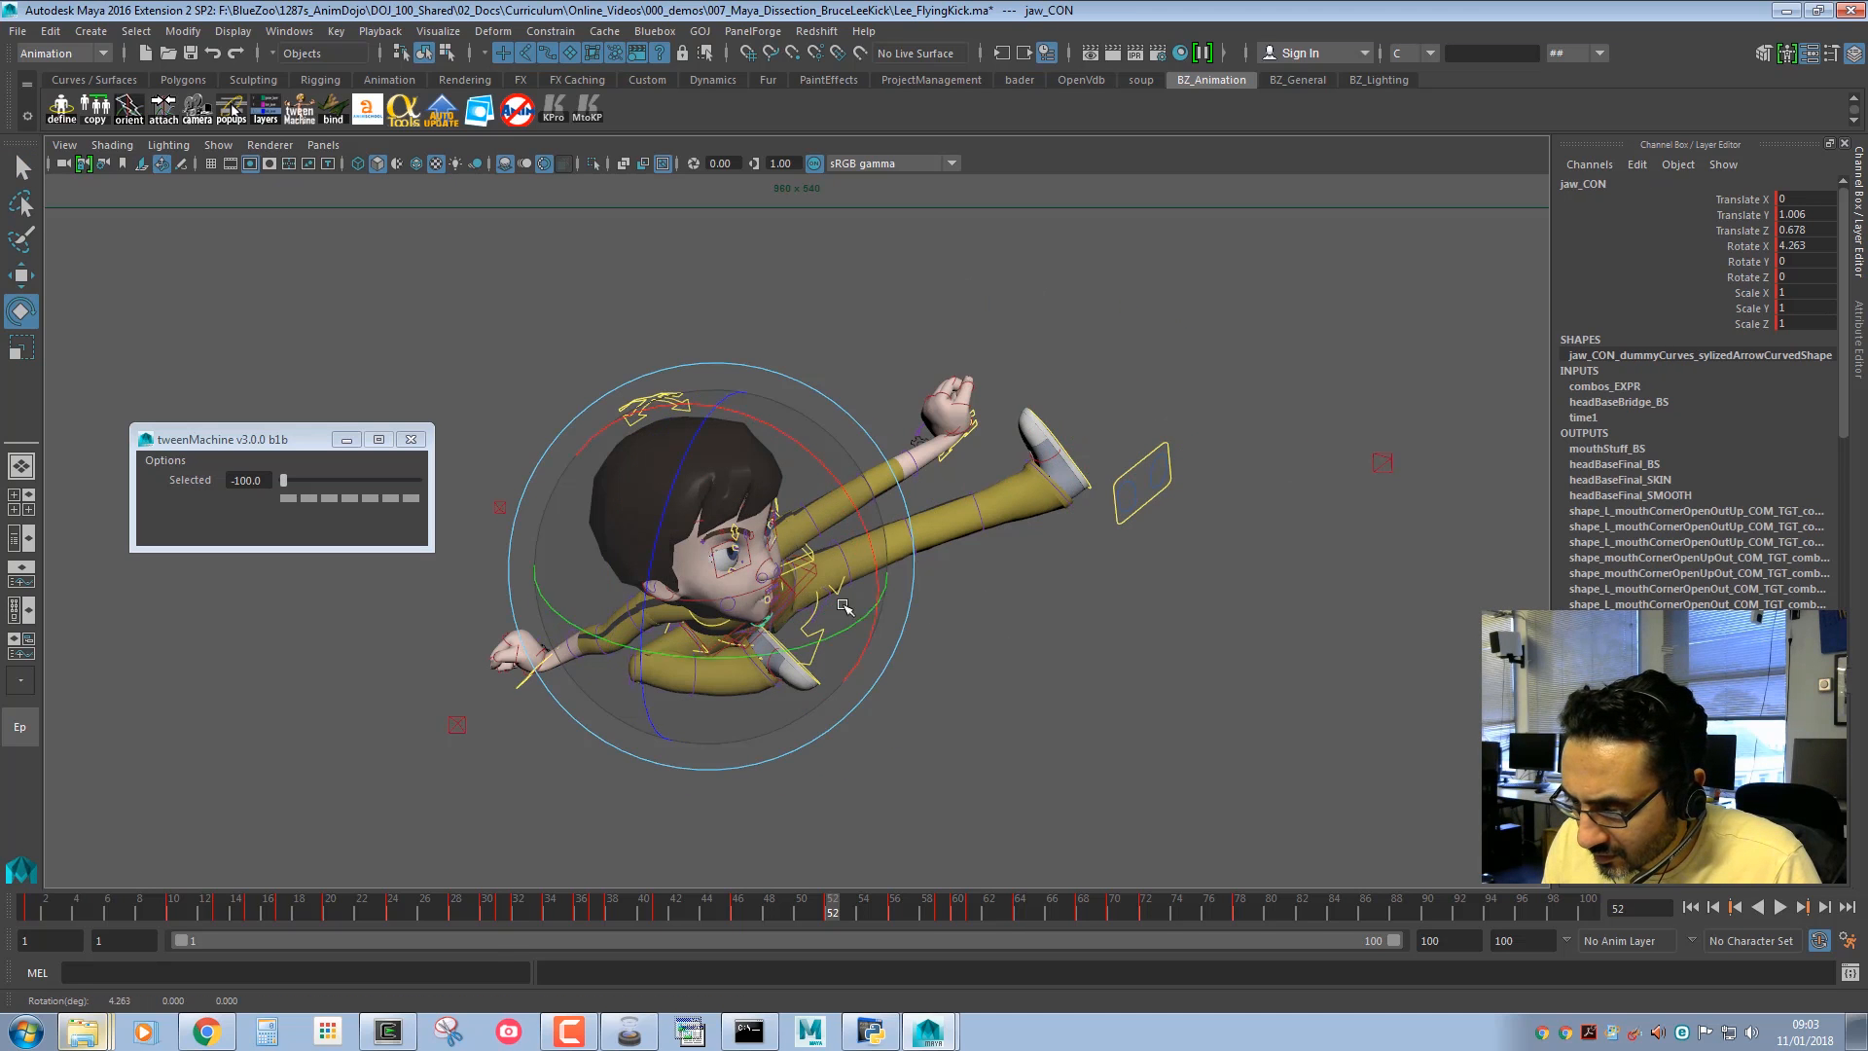
{"action": "left_click_drag", "start_coordinate": [735, 642], "coordinate": [736, 550]}
{"action": "key", "text": "q"}
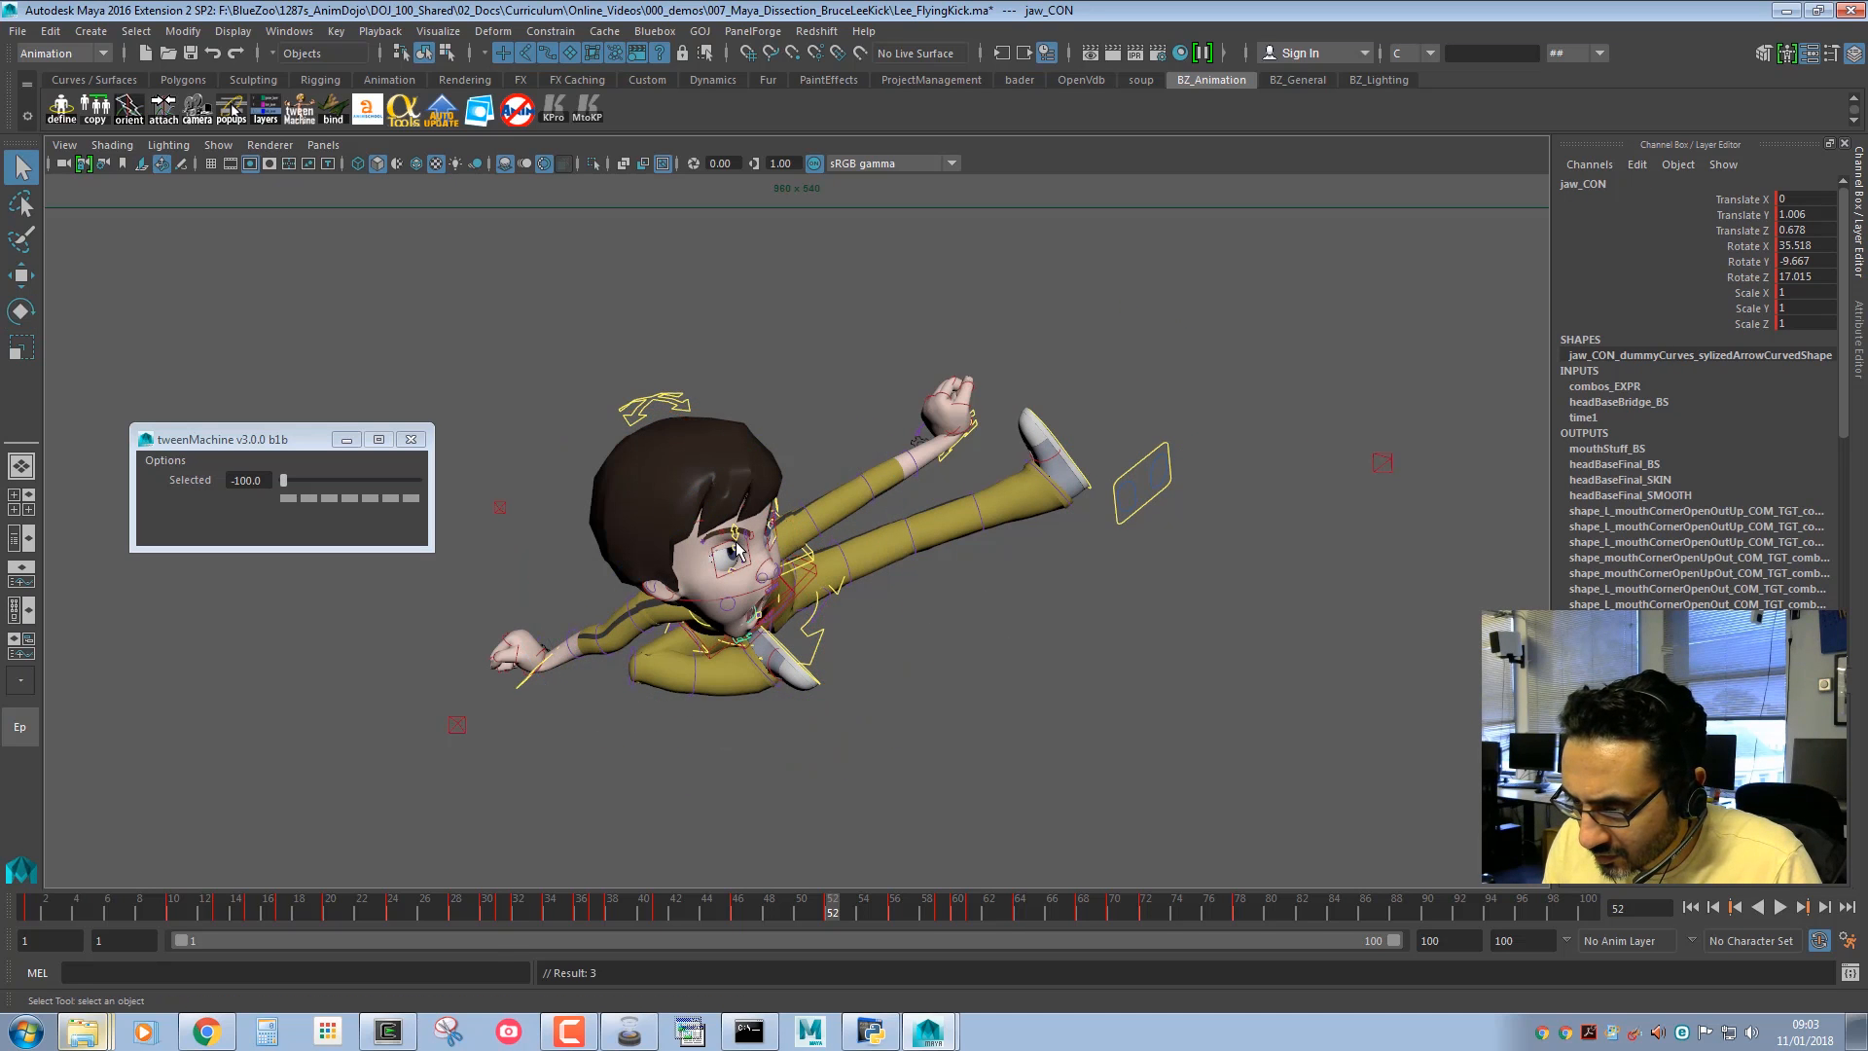
Zoom in on the face and rotate the lower head control to shape the open-mouthed expression.
{"action": "left_click", "coordinate": [731, 553]}
{"action": "right_click_drag", "start_coordinate": [730, 553], "coordinate": [1269, 584], "text": "alt"}
{"action": "left_click", "coordinate": [813, 635]}
{"action": "key", "text": "e"}
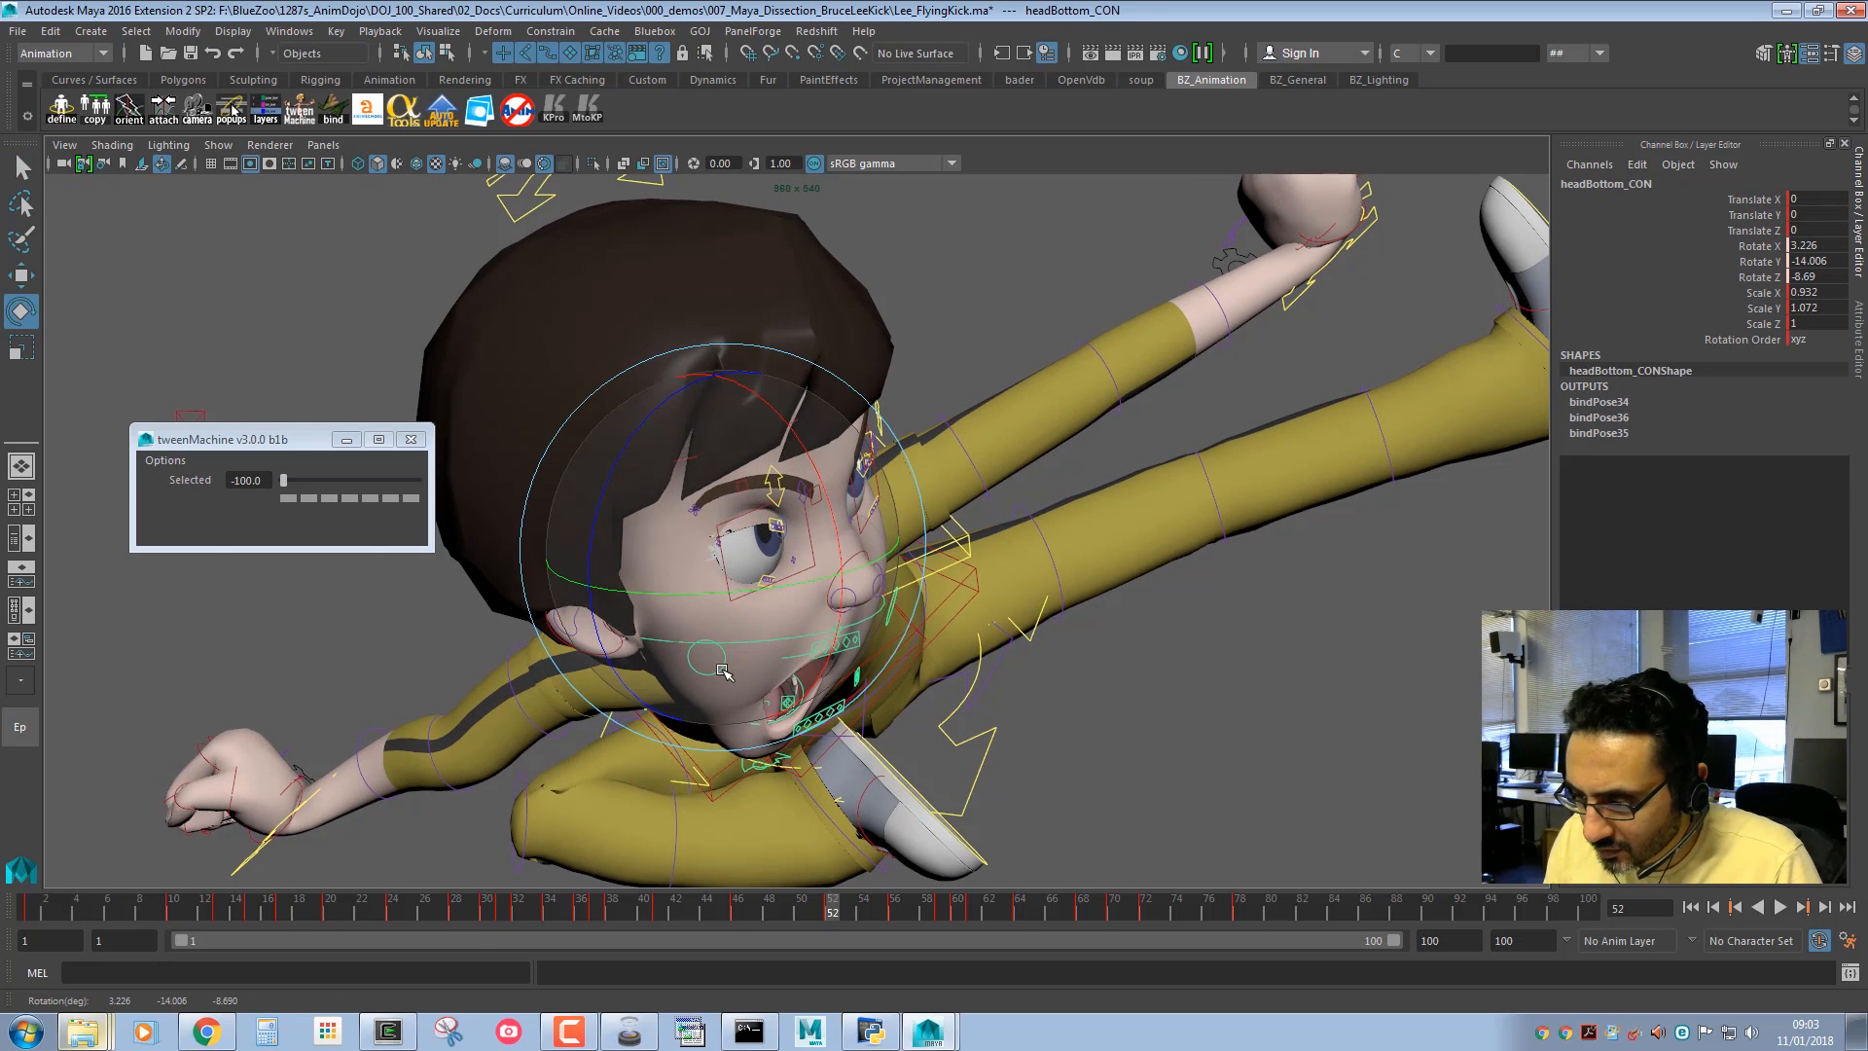
Rotate the right upper eyelid control to open the eye wider and key its rotation.
{"action": "key", "text": "q"}
{"action": "left_click", "coordinate": [775, 556]}
{"action": "key", "text": "e"}
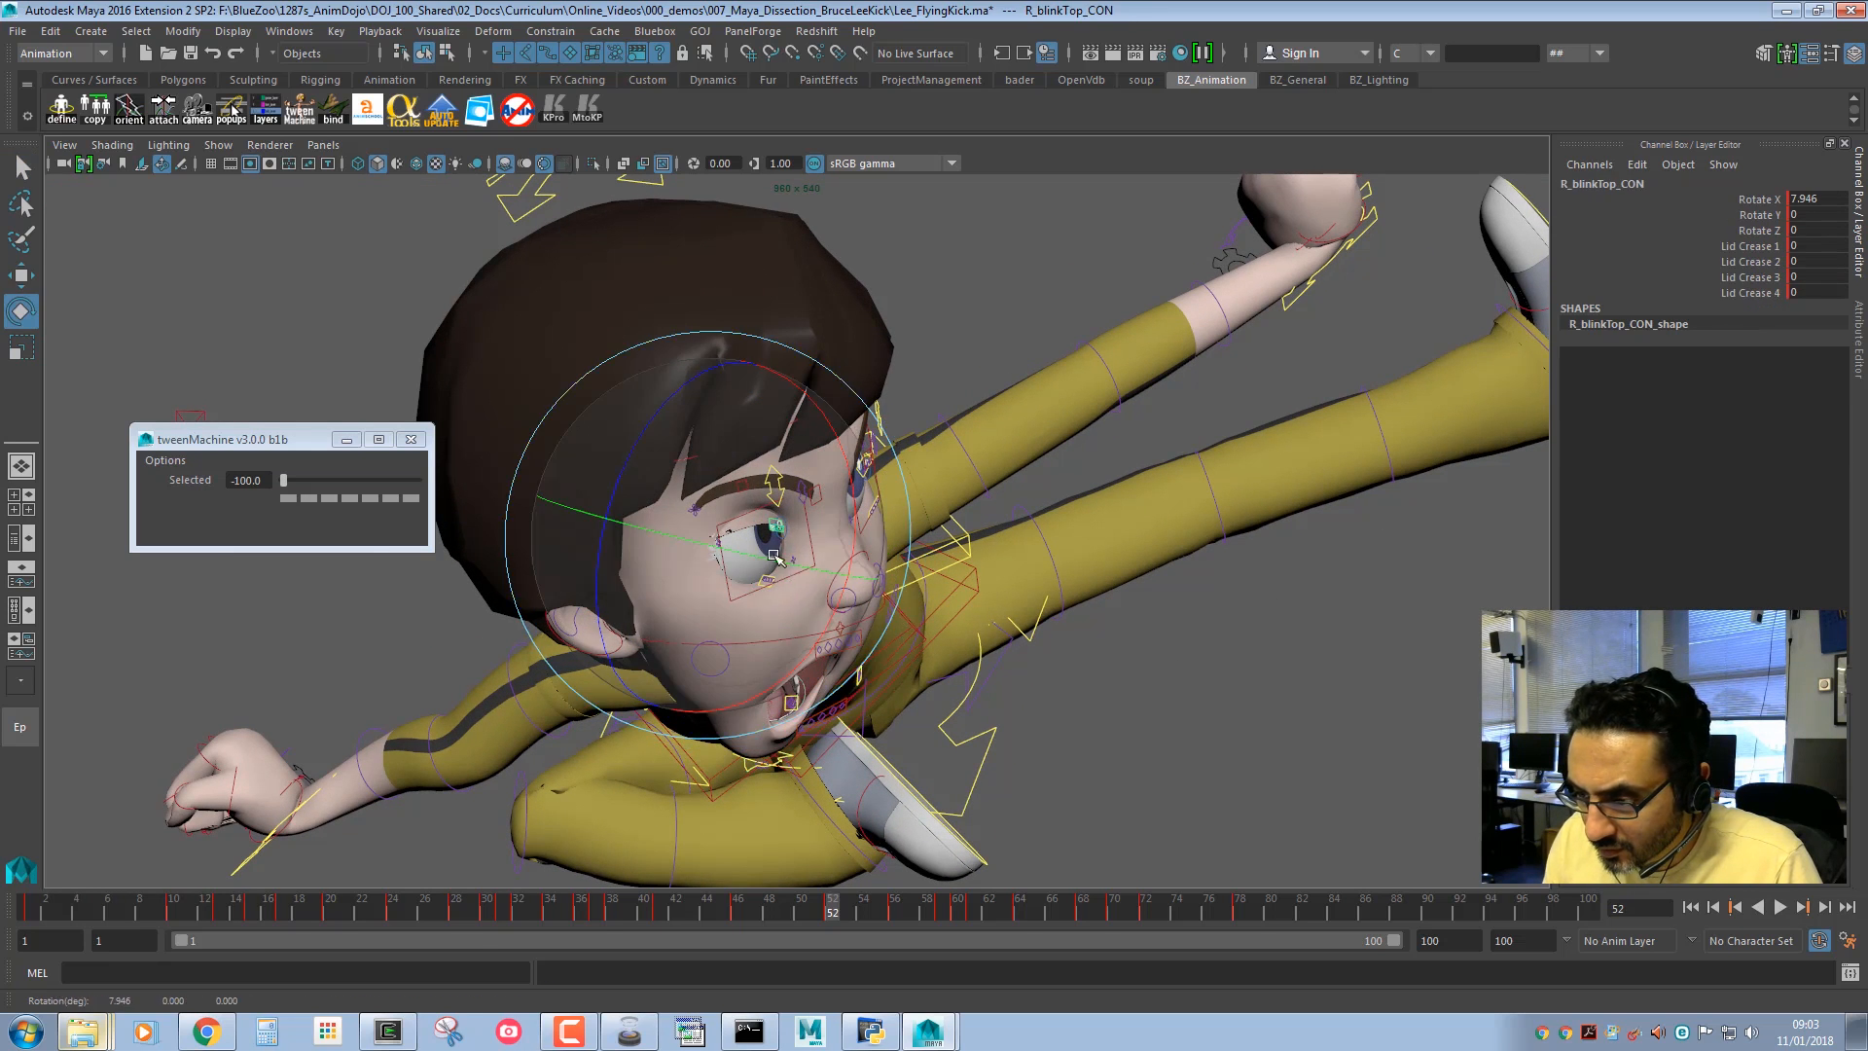
{"action": "left_click_drag", "start_coordinate": [764, 533], "coordinate": [766, 540]}
{"action": "key", "text": "shift+e"}
Rotate the left upper eyelid control to widen that eye and key its rotation.
{"action": "key", "text": "q"}
{"action": "left_click", "coordinate": [864, 480]}
{"action": "key", "text": "e"}
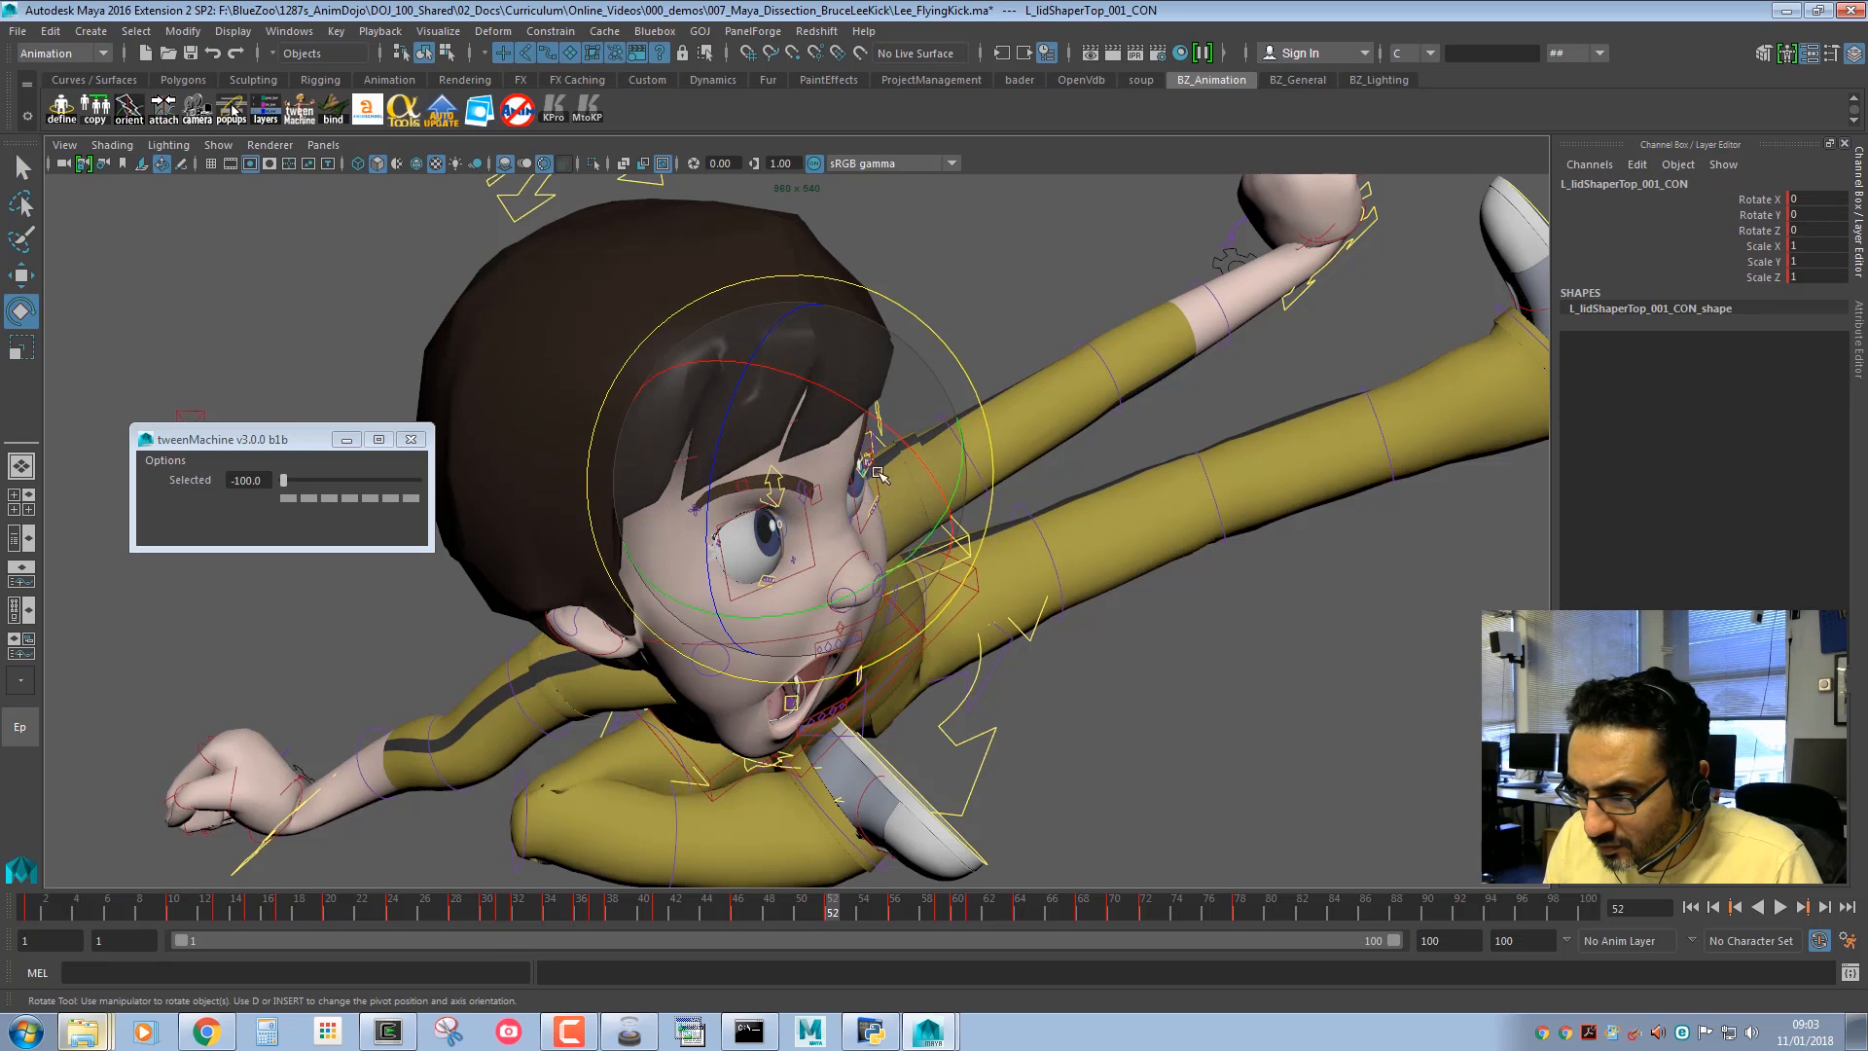
{"action": "key", "text": "q"}
{"action": "left_click", "coordinate": [863, 468]}
{"action": "key", "text": "e"}
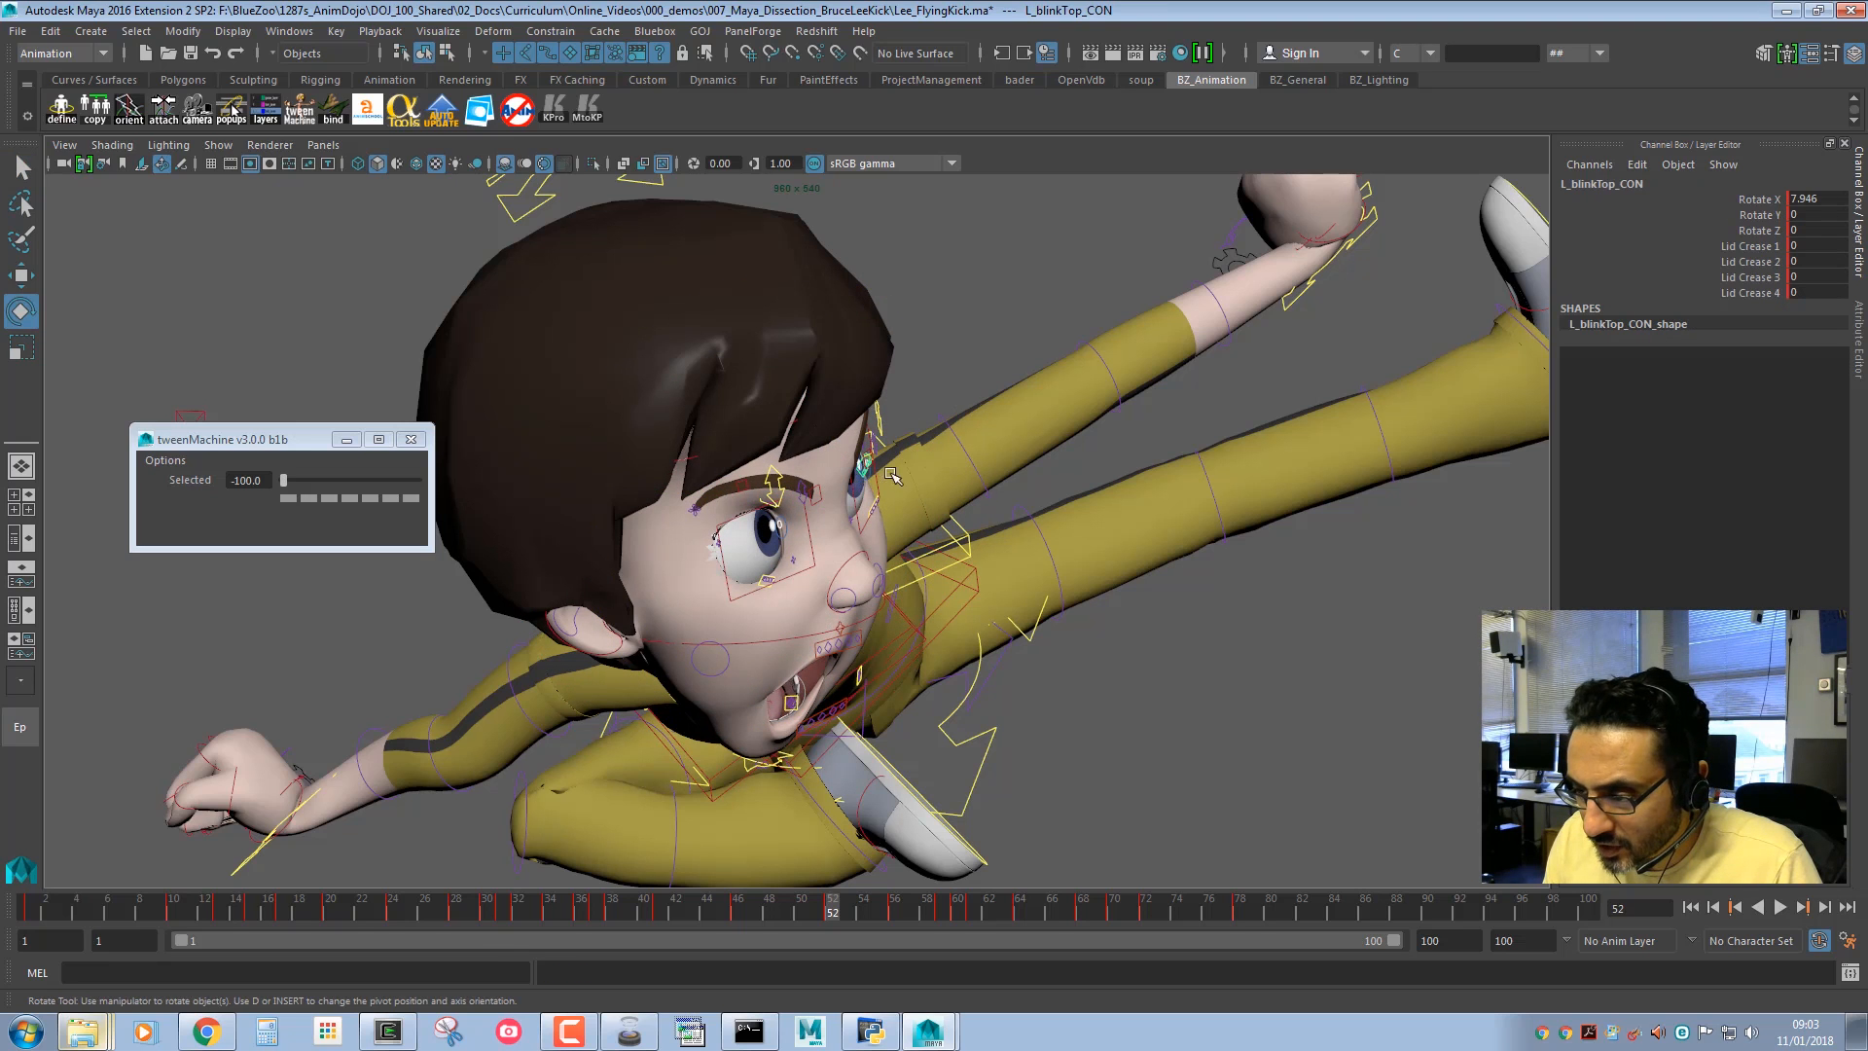
{"action": "left_click_drag", "start_coordinate": [861, 471], "coordinate": [801, 562]}
{"action": "key", "text": "shift+e"}
Reshape the right eyebrow into an angry look and set its furrow control to about Y -0.68.
{"action": "key", "text": "q"}
{"action": "left_click", "coordinate": [775, 488]}
{"action": "key", "text": "w"}
{"action": "left_click", "coordinate": [806, 505]}
{"action": "key", "text": "w"}
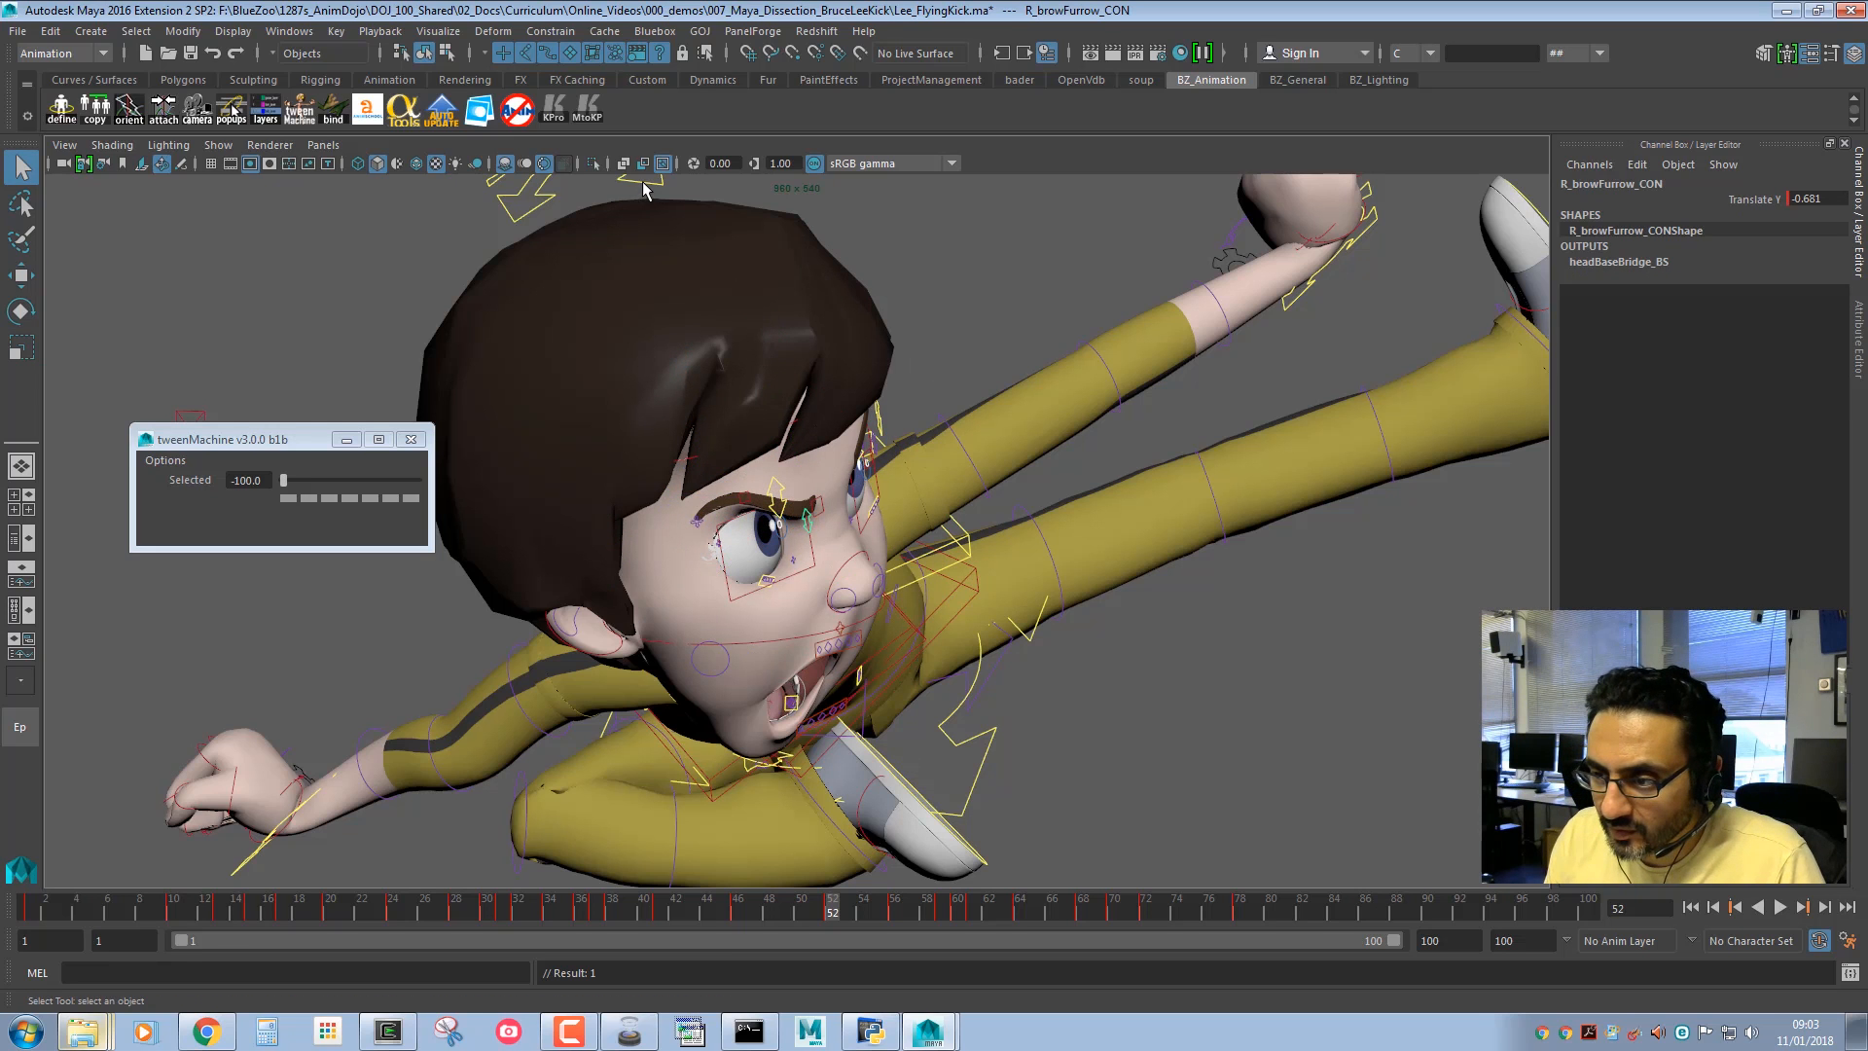
Turn the head back toward the camera, rotating its control to about X 30.5, Y 9.4, Z 22.6.
{"action": "left_click", "coordinate": [643, 184]}
{"action": "key", "text": "e"}
{"action": "left_click_drag", "start_coordinate": [800, 672], "coordinate": [722, 724]}
{"action": "key", "text": "q"}
{"action": "left_click_drag", "start_coordinate": [1346, 430], "coordinate": [1241, 412], "text": "alt"}
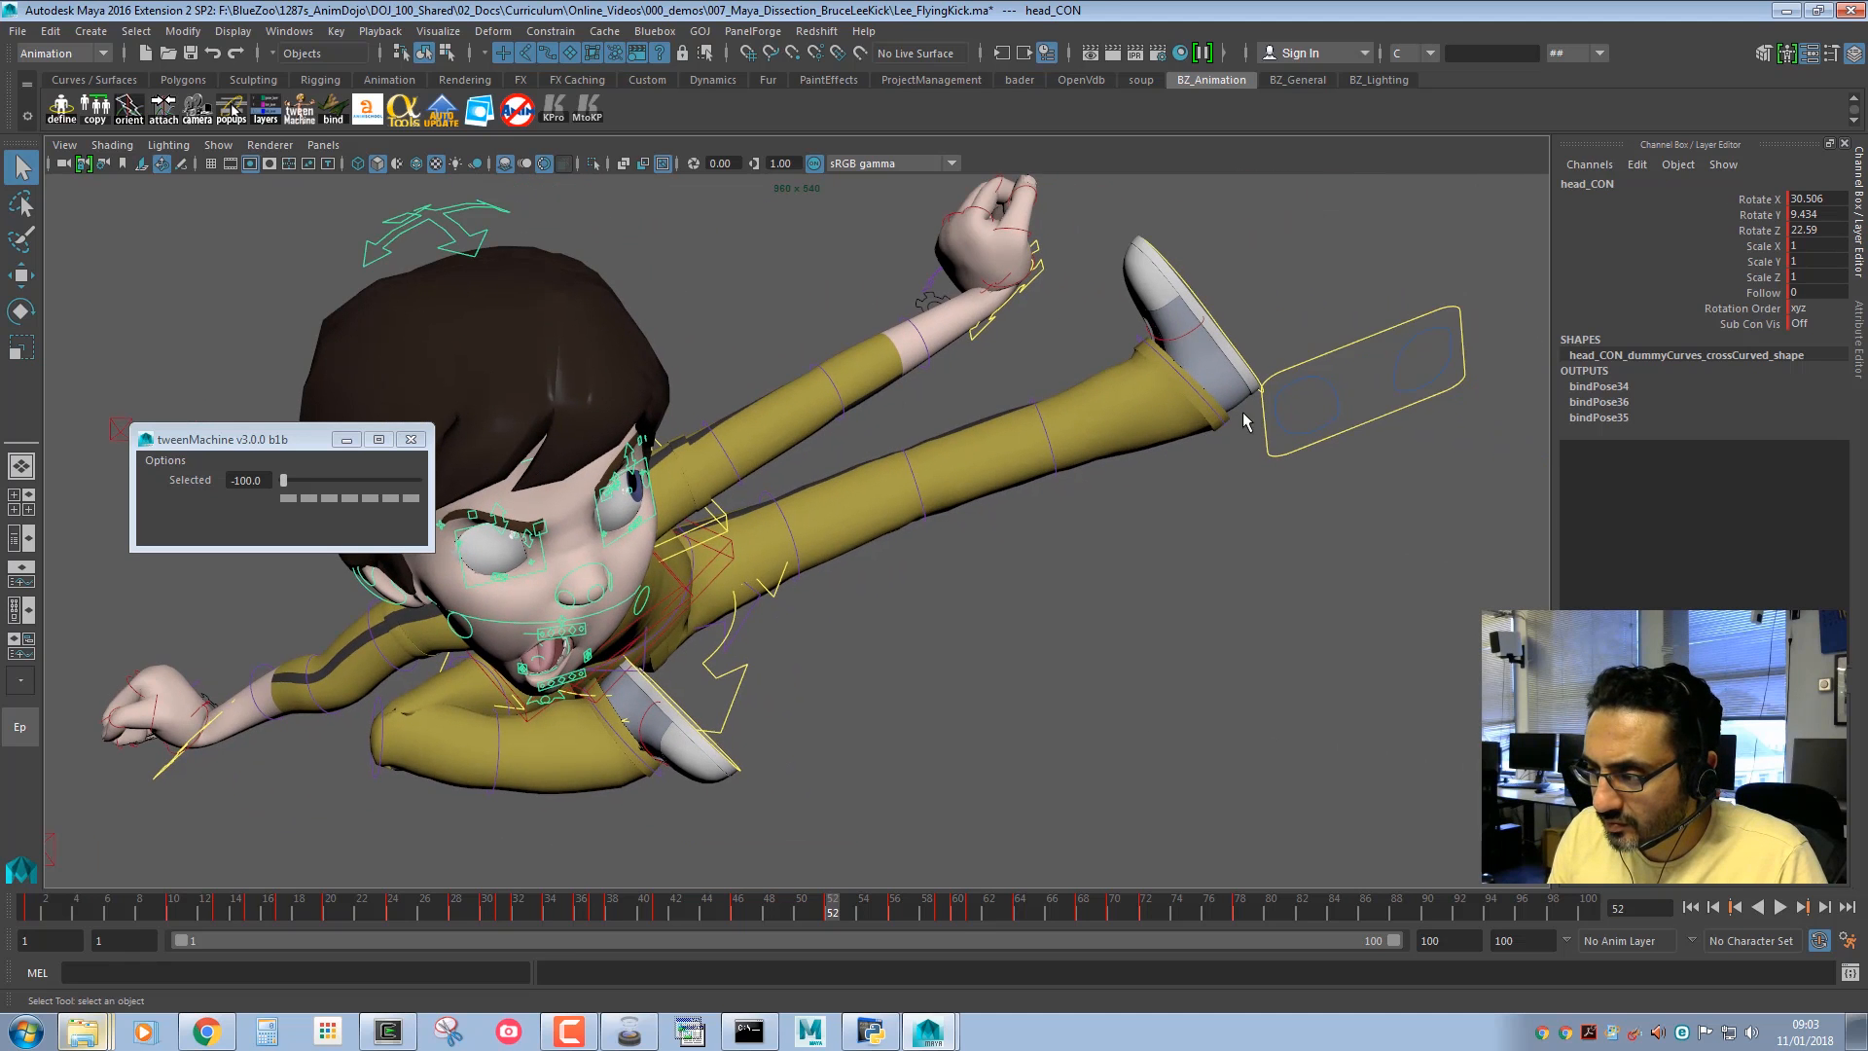
Reposition the eye aim control farther out beyond the kicking foot to redirect both eyes.
{"action": "left_click", "coordinate": [1263, 409]}
{"action": "key", "text": "w"}
{"action": "middle_click_drag", "start_coordinate": [1263, 409], "coordinate": [1107, 569]}
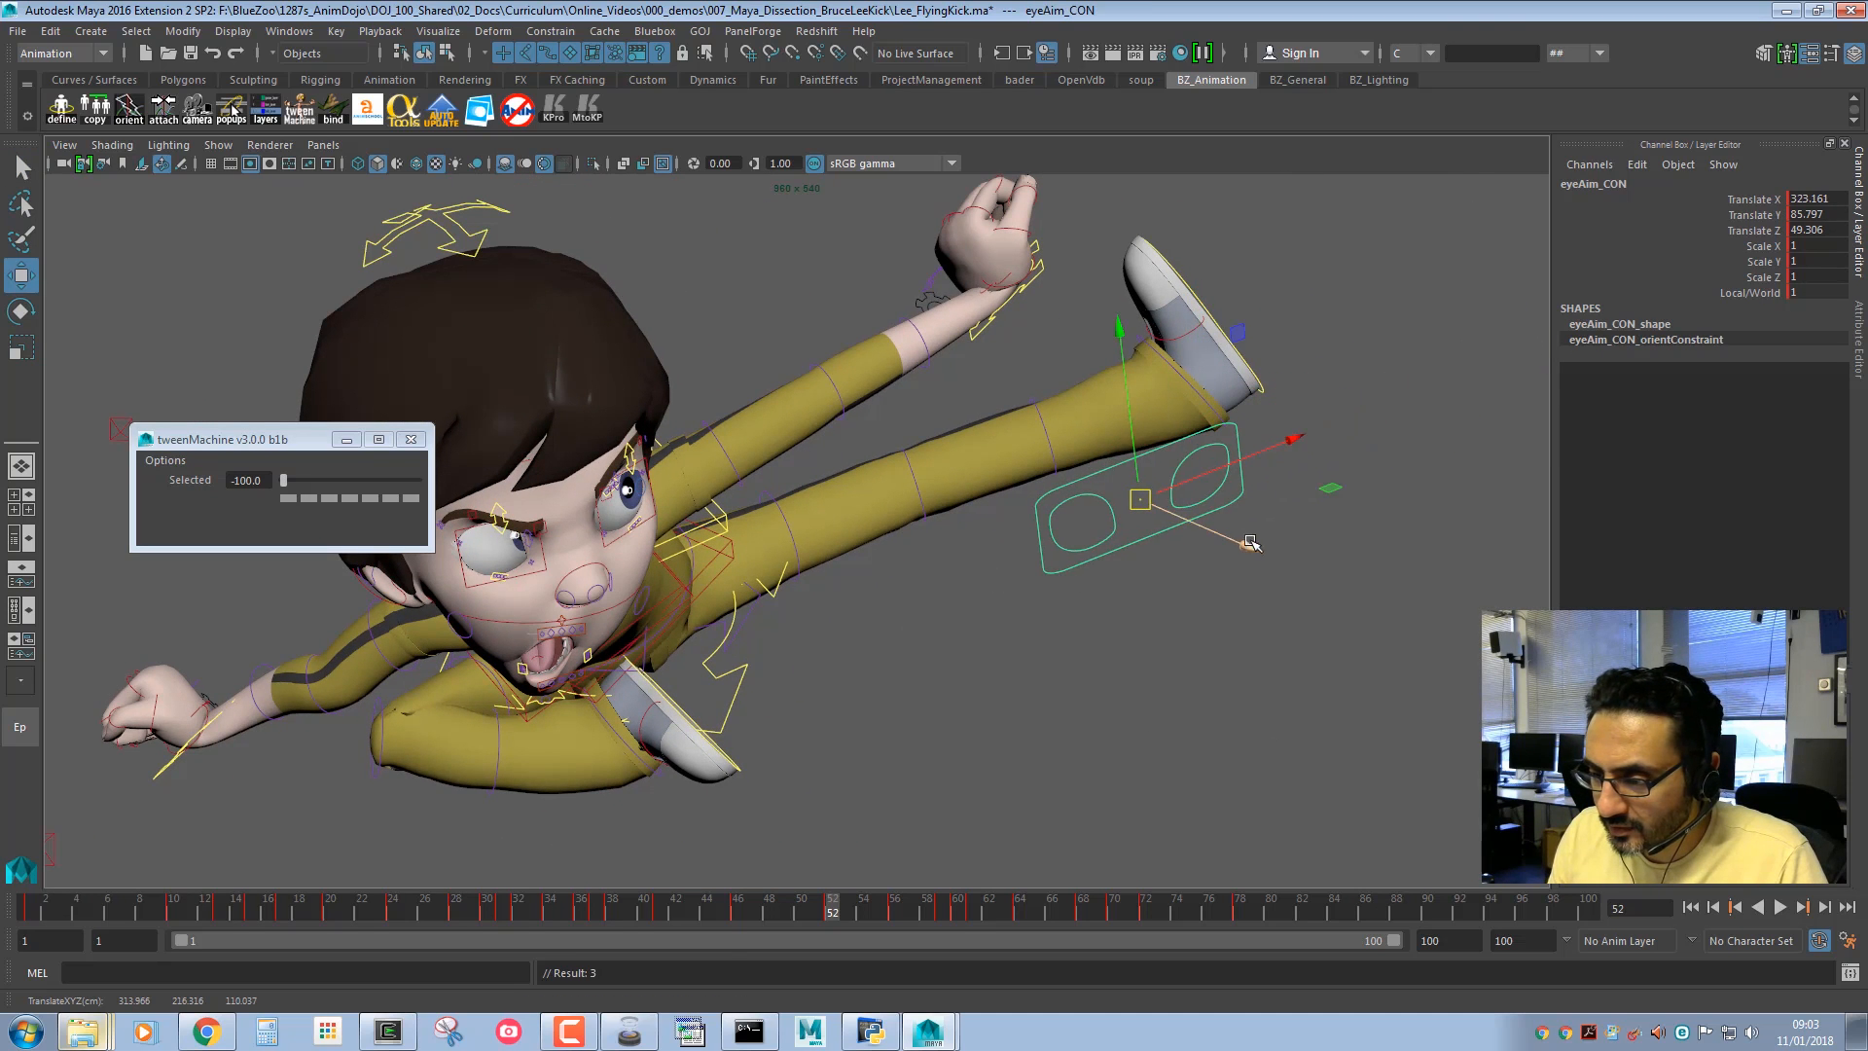
{"action": "middle_click_drag", "start_coordinate": [1251, 543], "coordinate": [1415, 615]}
{"action": "middle_click_drag", "start_coordinate": [1062, 546], "coordinate": [1199, 431]}
Offset the right eye aim control to about X -16.6, Y -3, Z -2.4 to correct that pupil's direction.
{"action": "key", "text": "q"}
{"action": "left_click", "coordinate": [1401, 449]}
{"action": "key", "text": "w"}
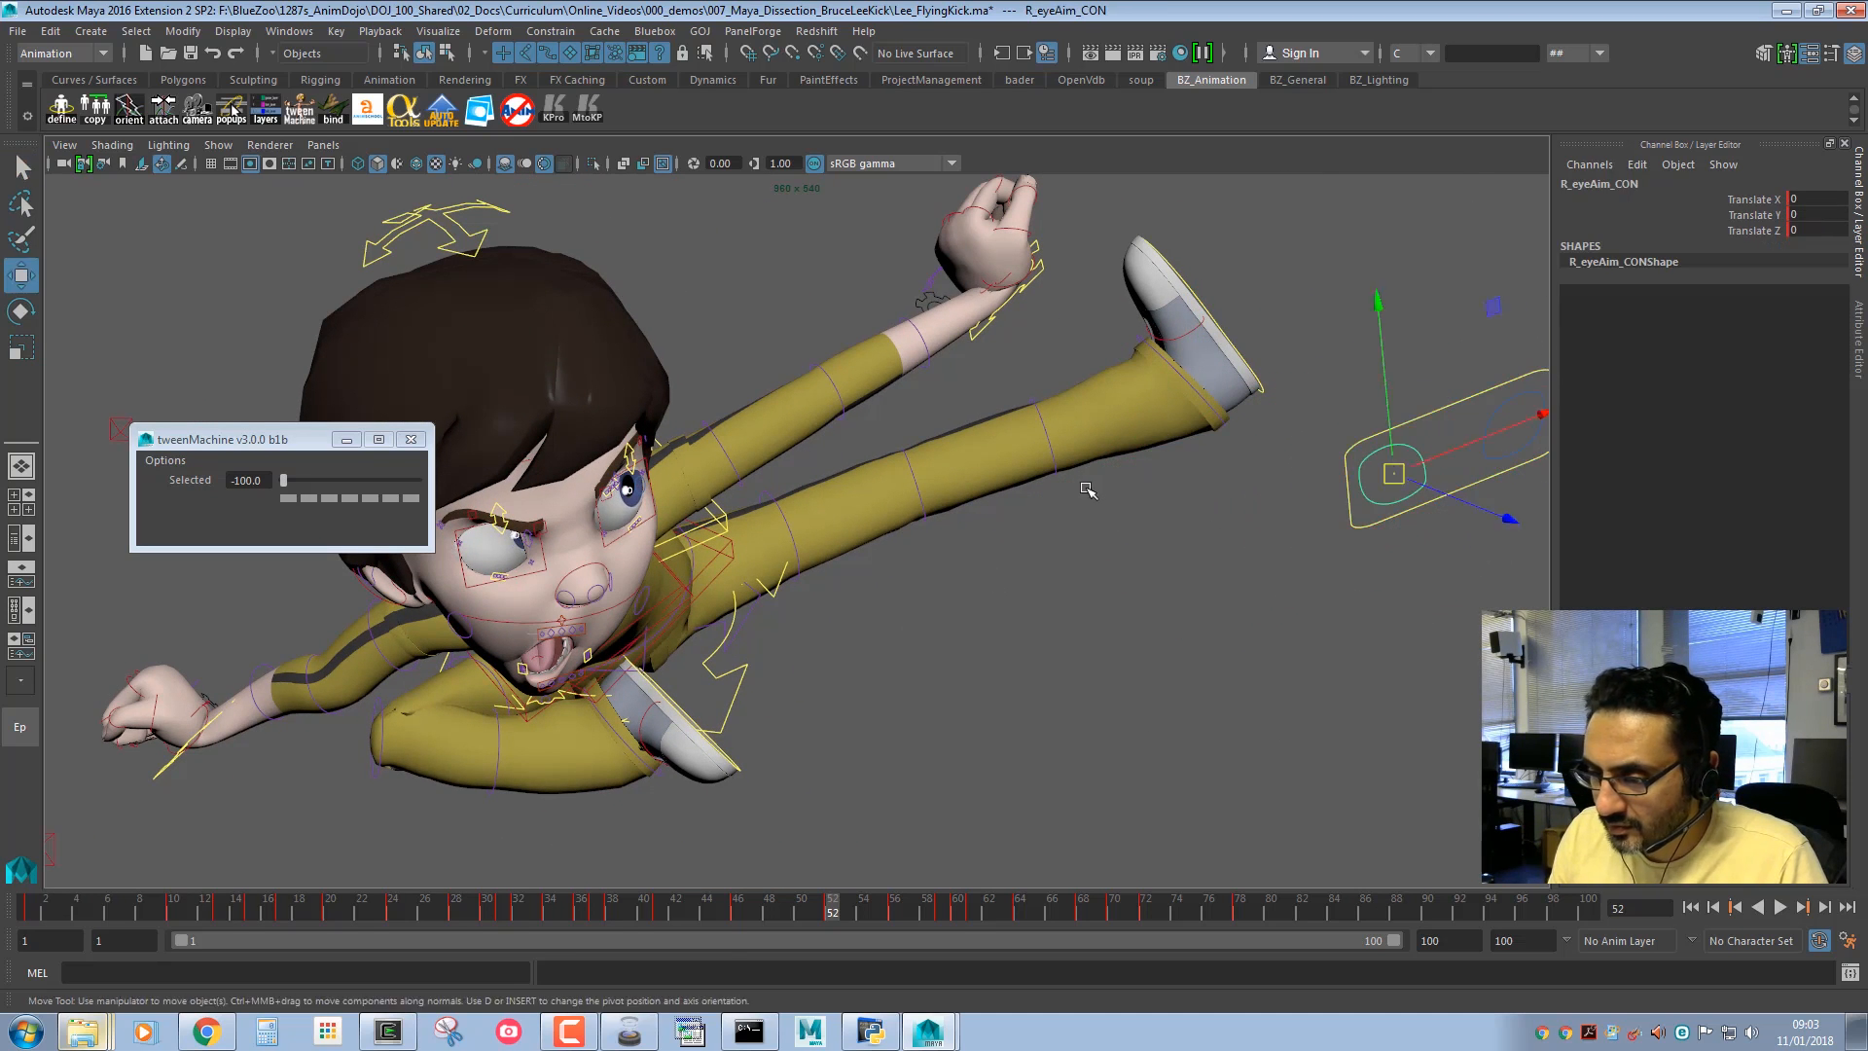
{"action": "middle_click_drag", "start_coordinate": [1086, 490], "coordinate": [1057, 644]}
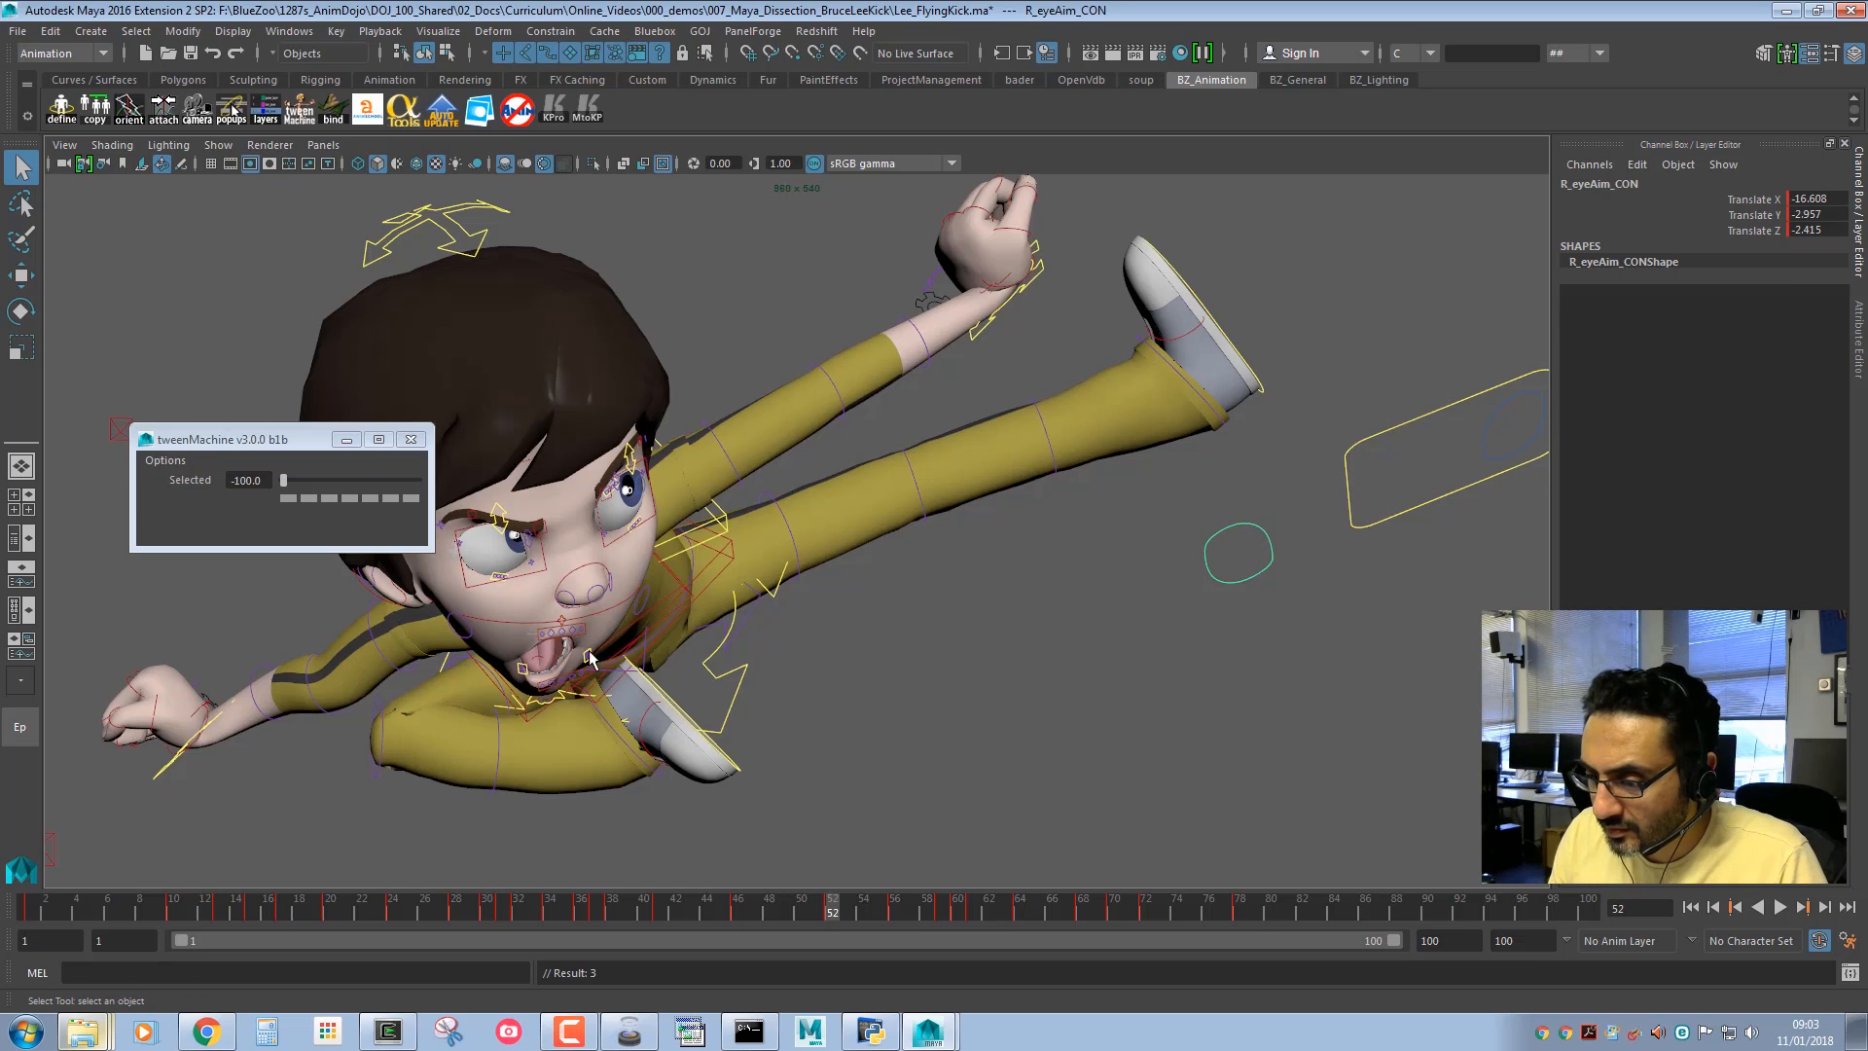
Pull the right mouth corner control to about X -1.9, Y -1.4, Z -0.25.
{"action": "left_click", "coordinate": [521, 669]}
{"action": "key", "text": "w"}
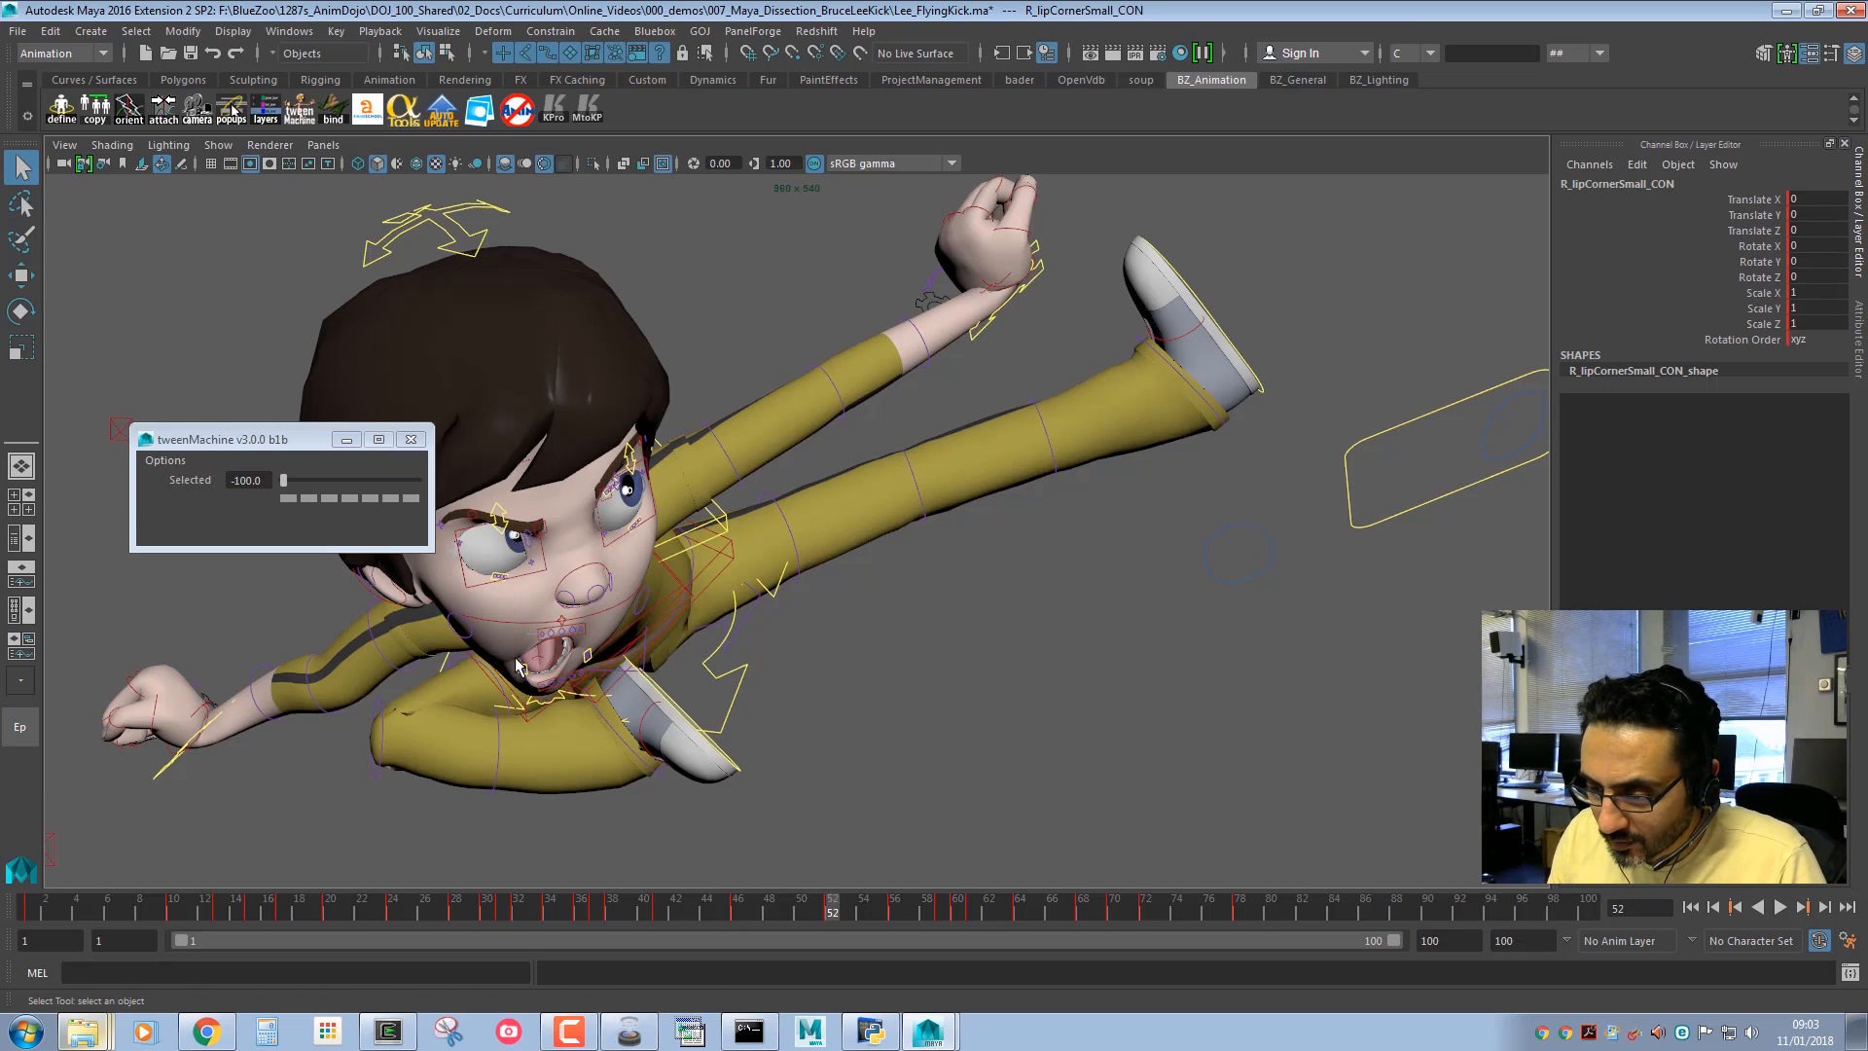
{"action": "middle_click_drag", "start_coordinate": [375, 649], "coordinate": [380, 671]}
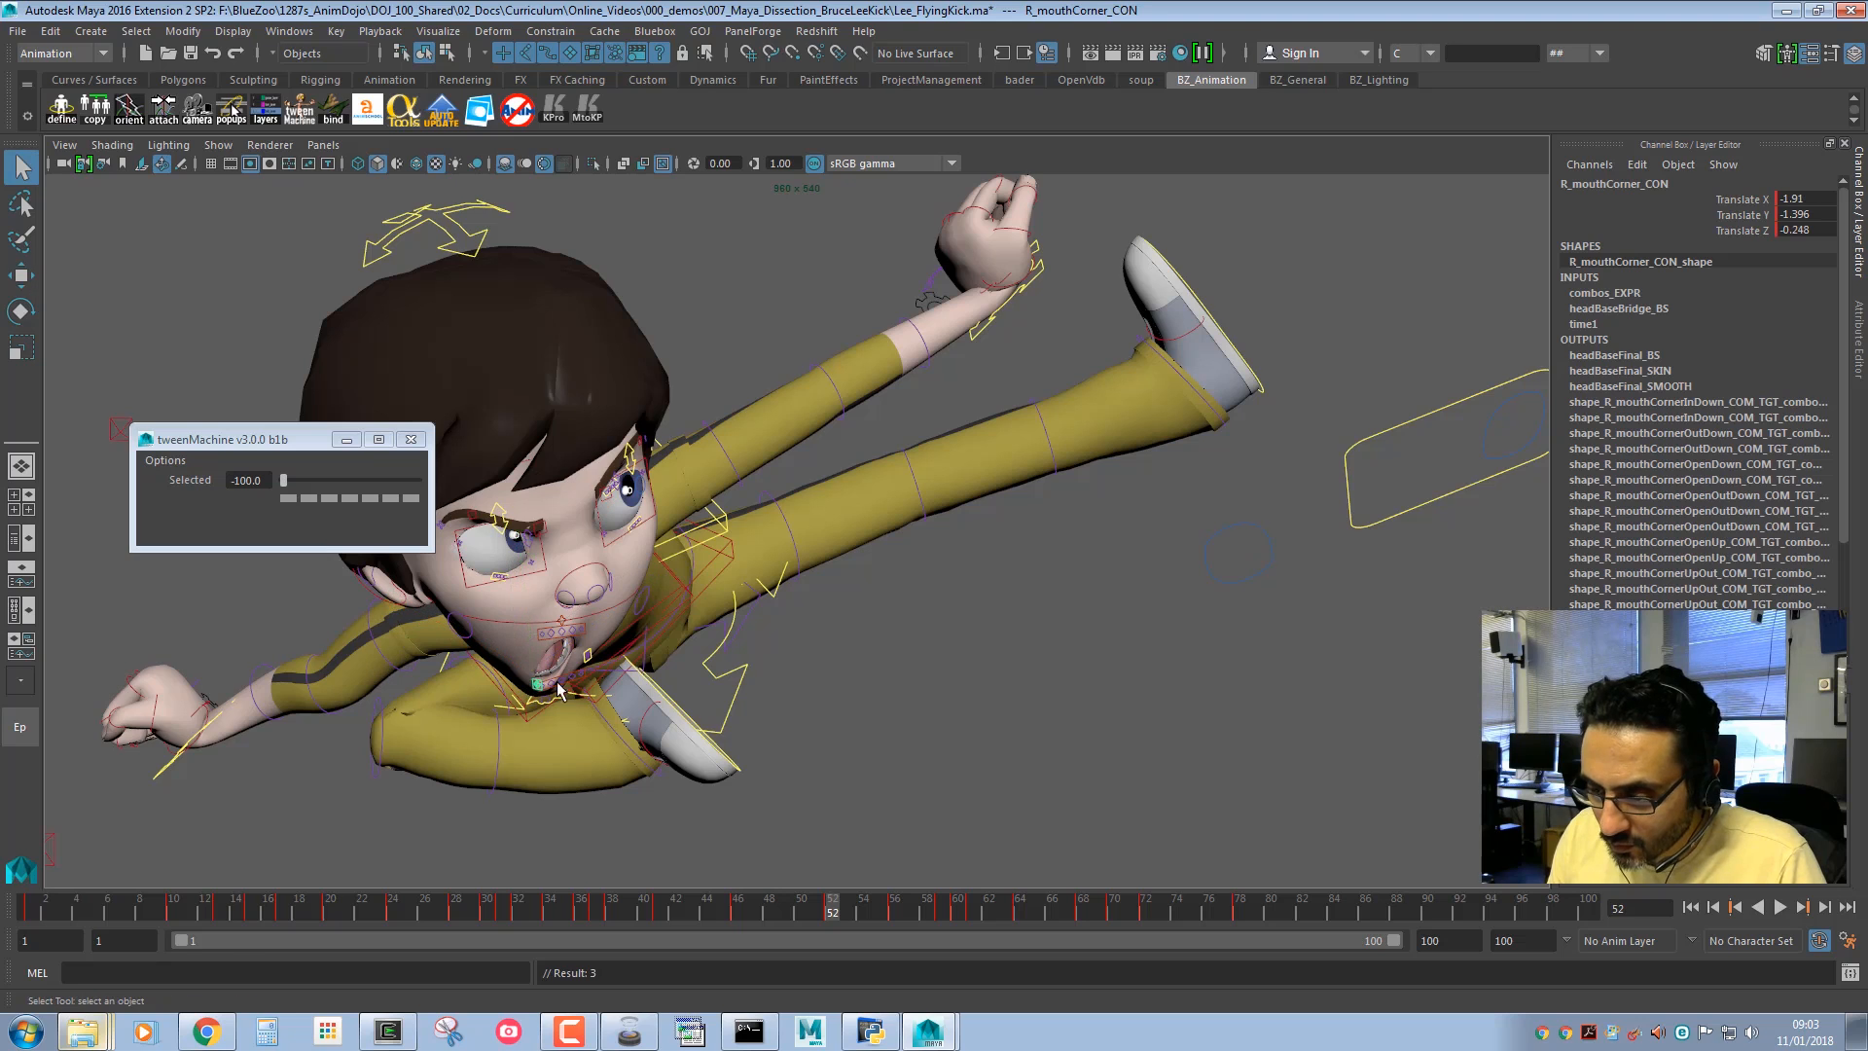
Reset the translation of the right arm's shaper controls, from forearm to upper arm, to 0.
{"action": "left_click", "coordinate": [323, 674]}
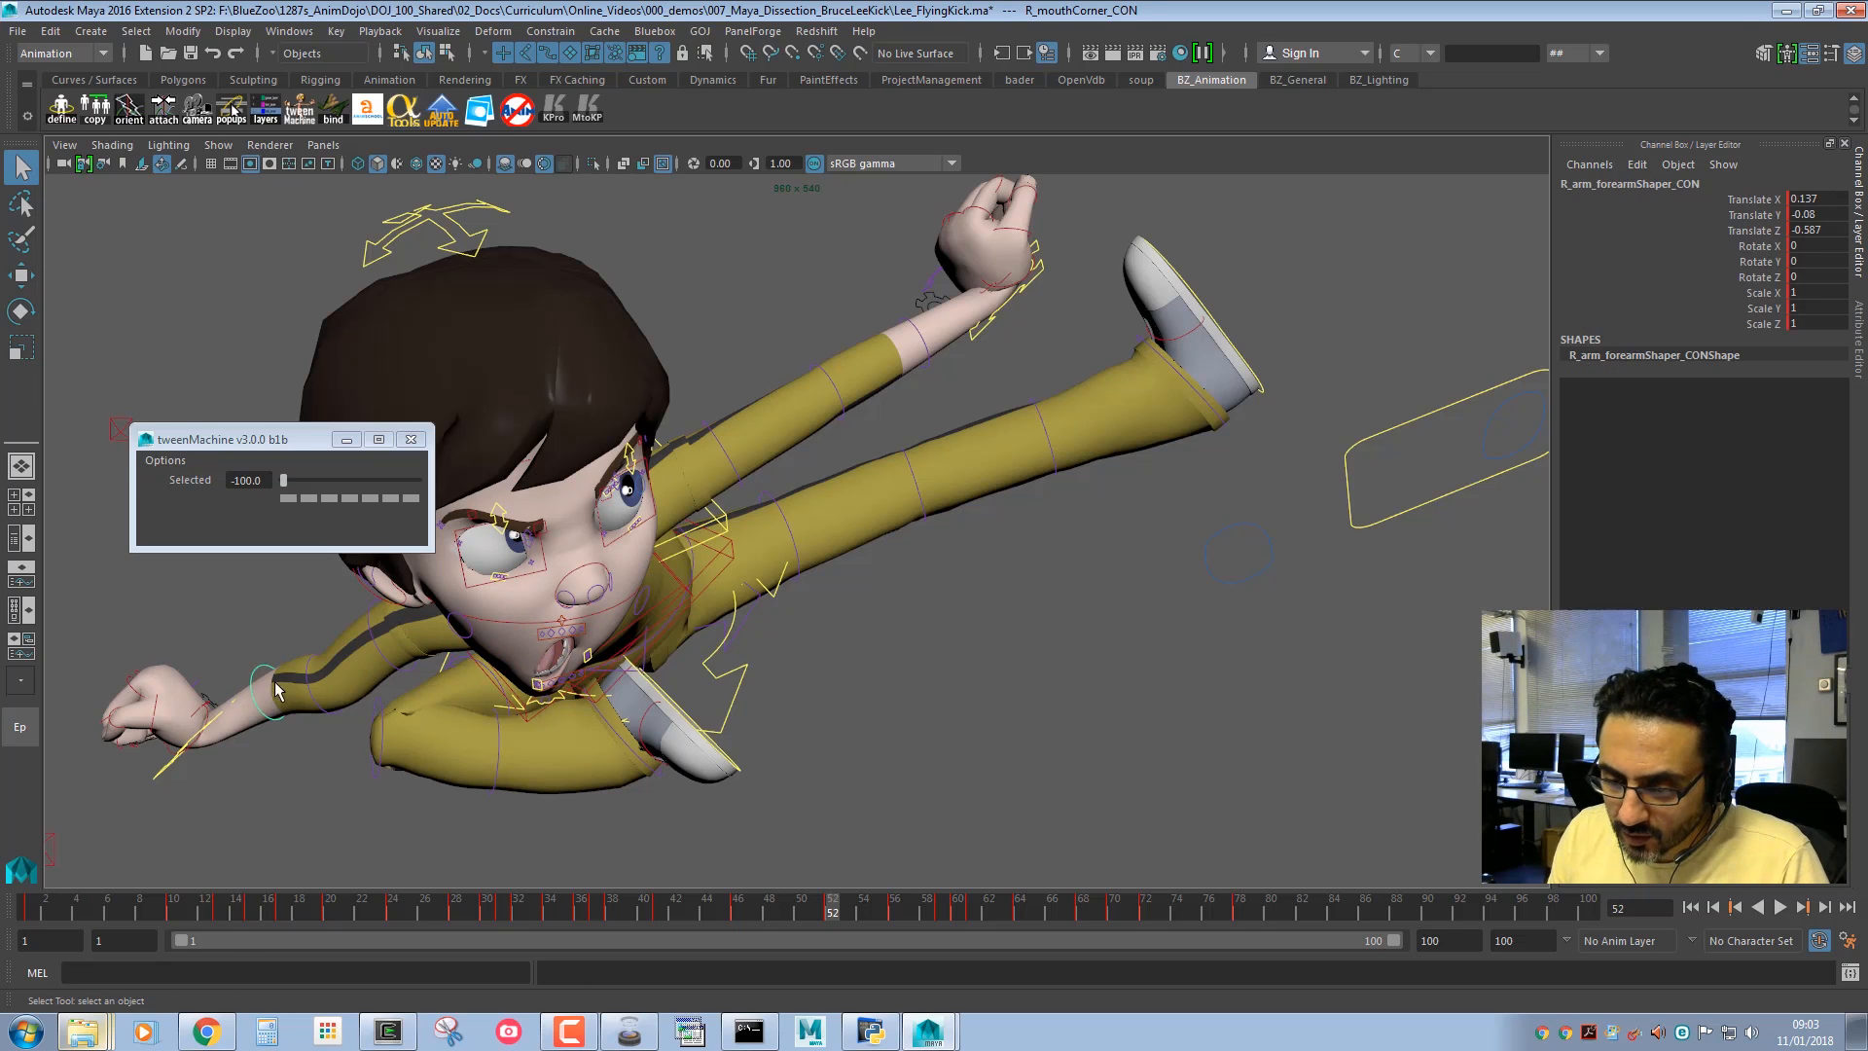
{"action": "left_click", "coordinate": [382, 644]}
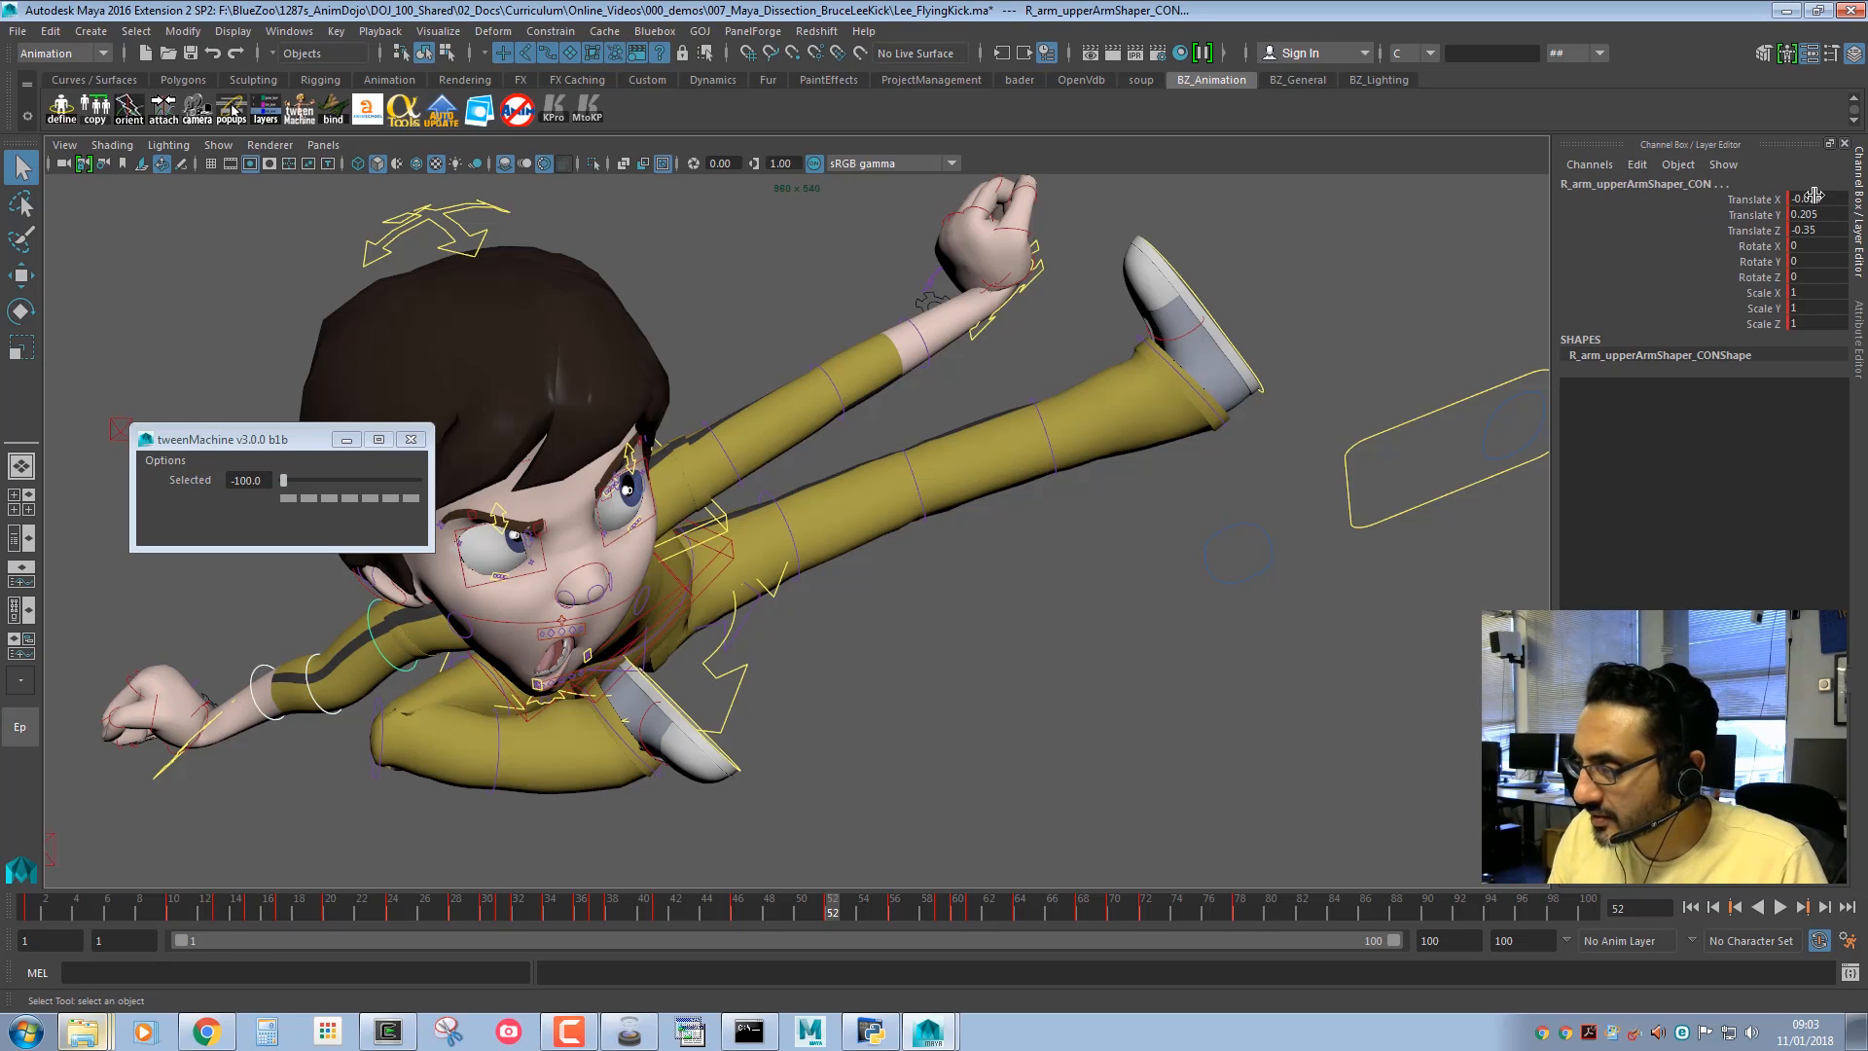
{"action": "type", "text": "0"}
{"action": "key", "text": "Return"}
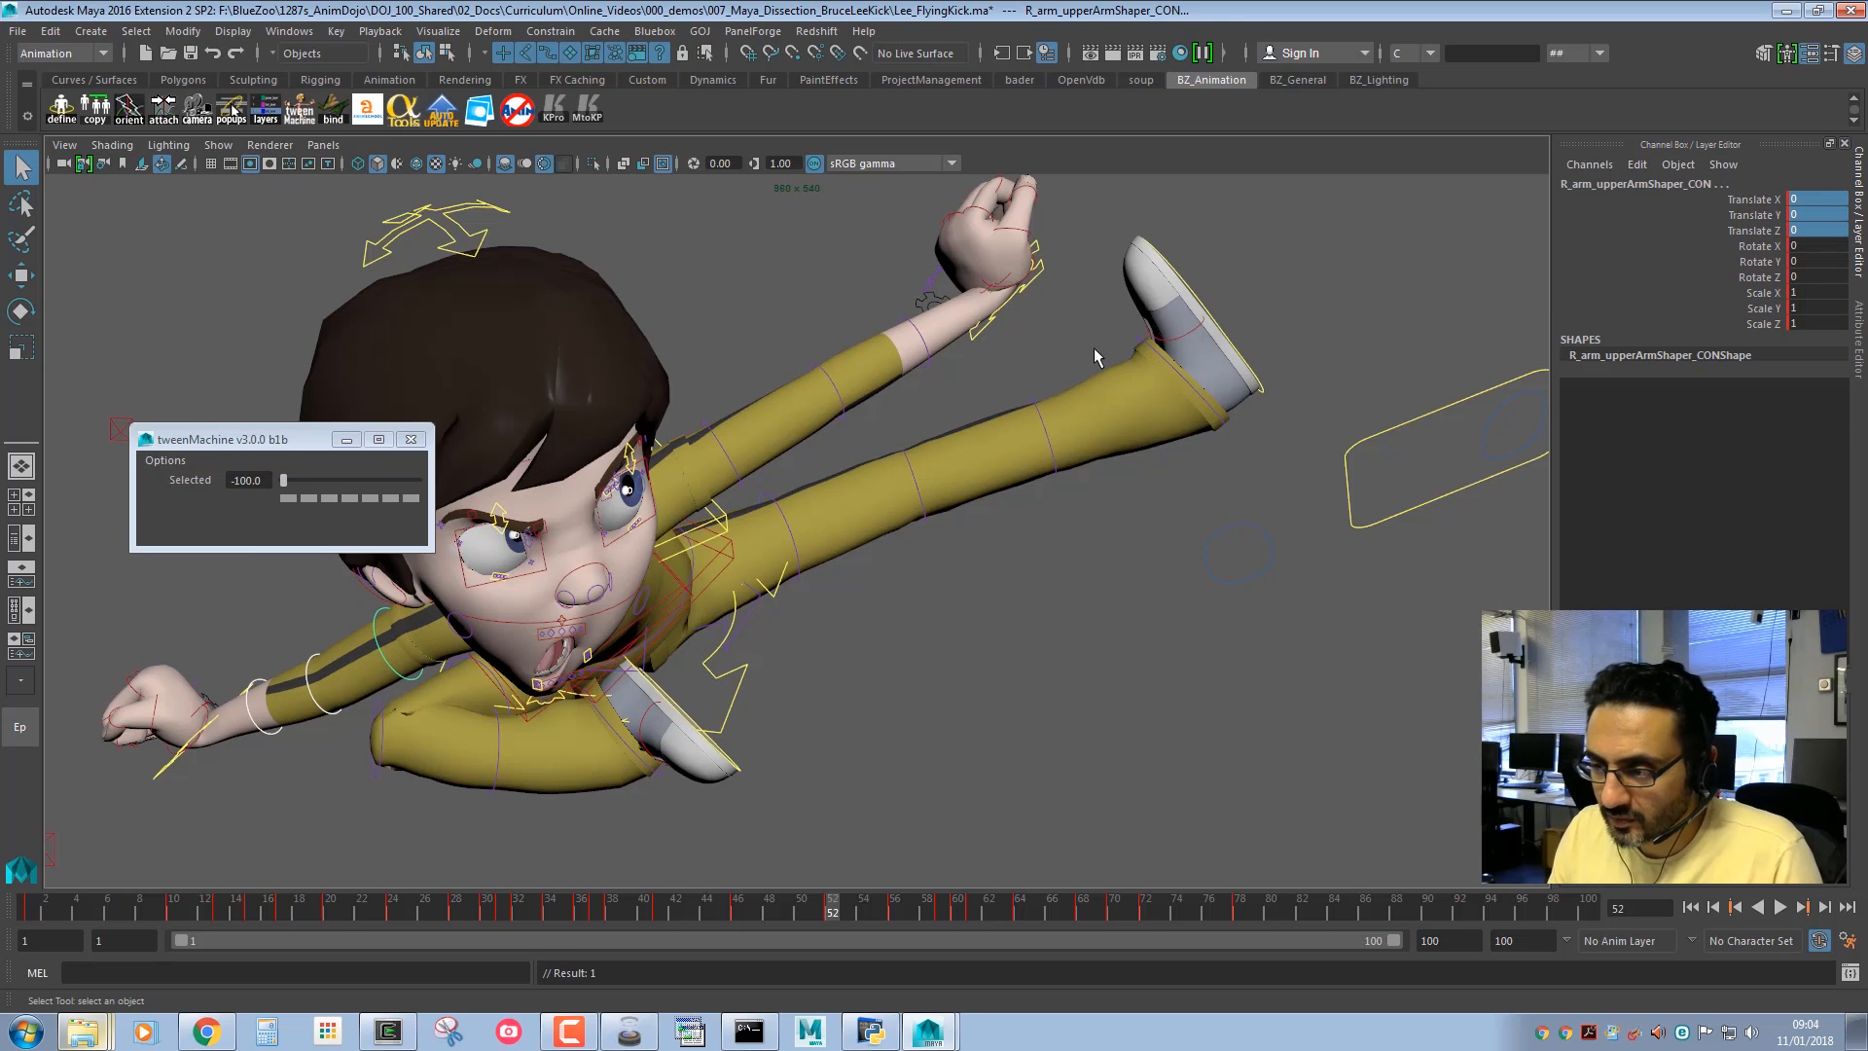
Move the left hand control to about X 251.4, Y 133.2, Z 34 and rotate it to about -210, 133, -308.
{"action": "left_click", "coordinate": [996, 320]}
{"action": "key", "text": "e"}
{"action": "middle_click_drag", "start_coordinate": [1041, 369], "coordinate": [920, 469]}
{"action": "key", "text": "w"}
{"action": "key", "text": "e"}
{"action": "middle_click_drag", "start_coordinate": [997, 402], "coordinate": [1018, 447]}
{"action": "key", "text": "q"}
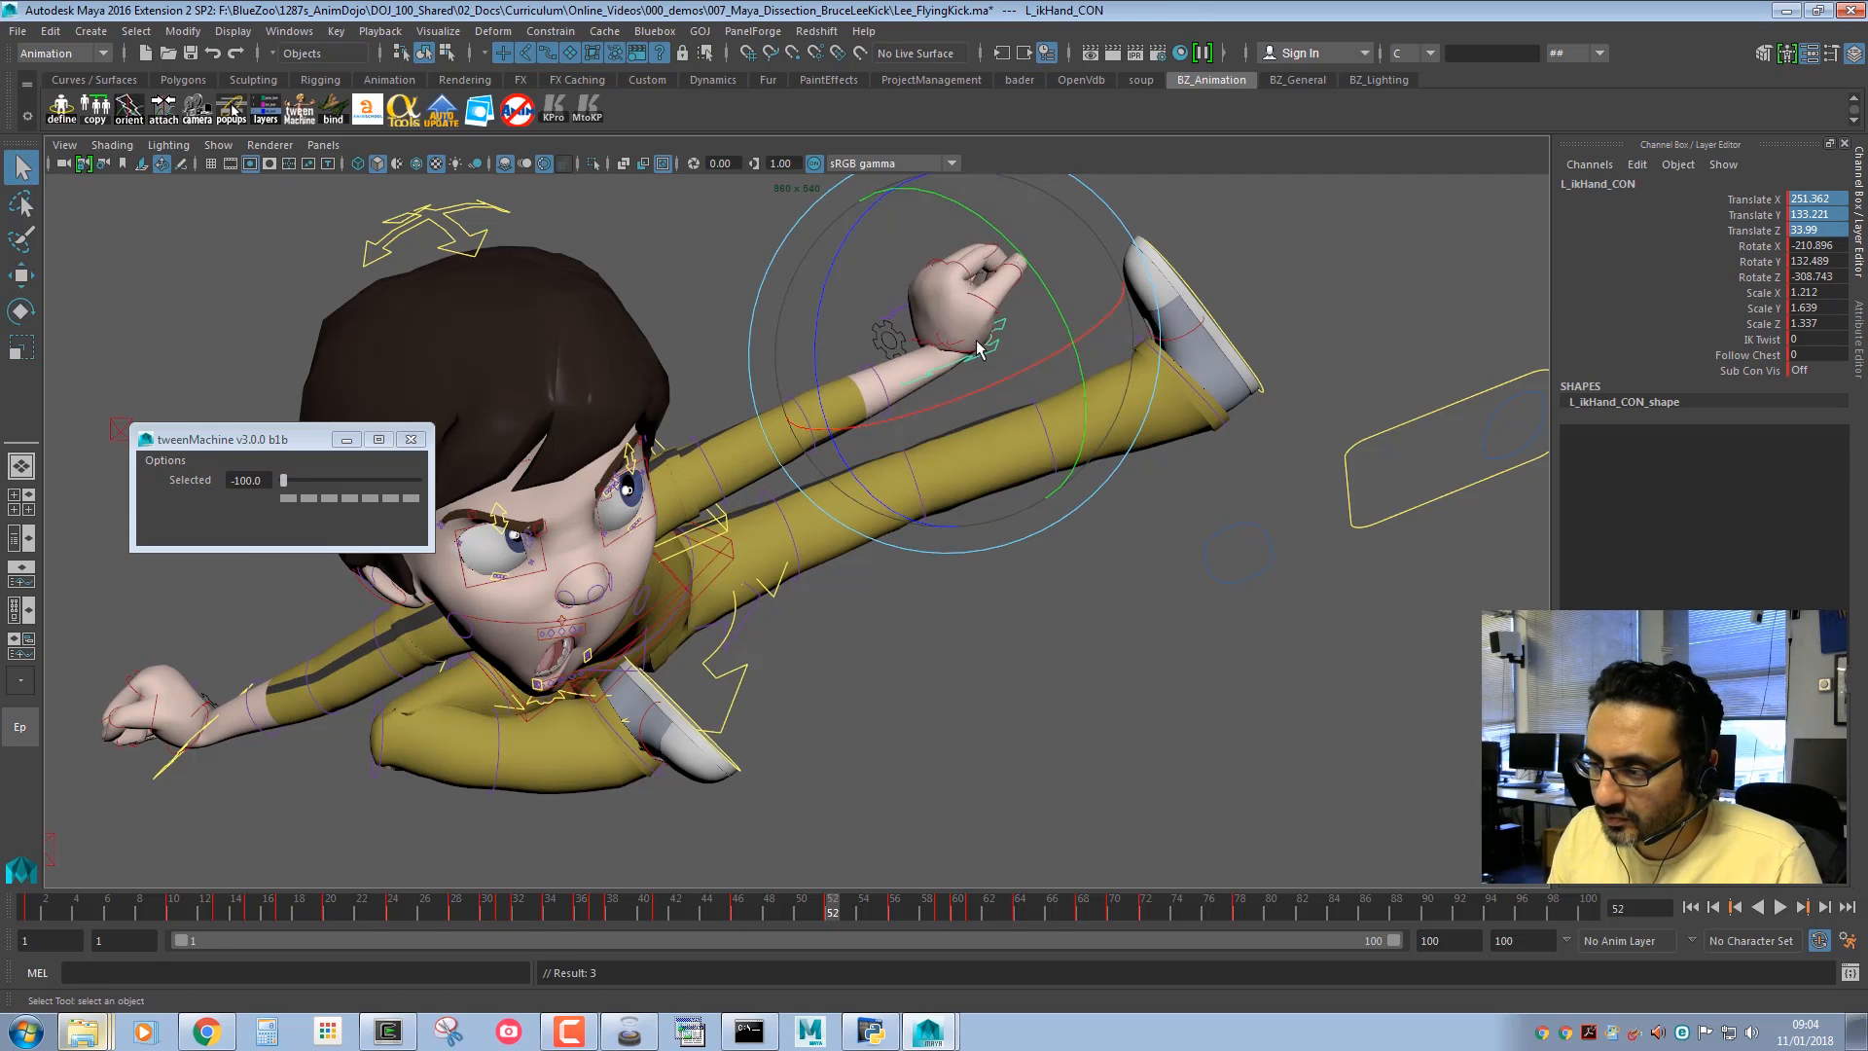
{"action": "key", "text": "e"}
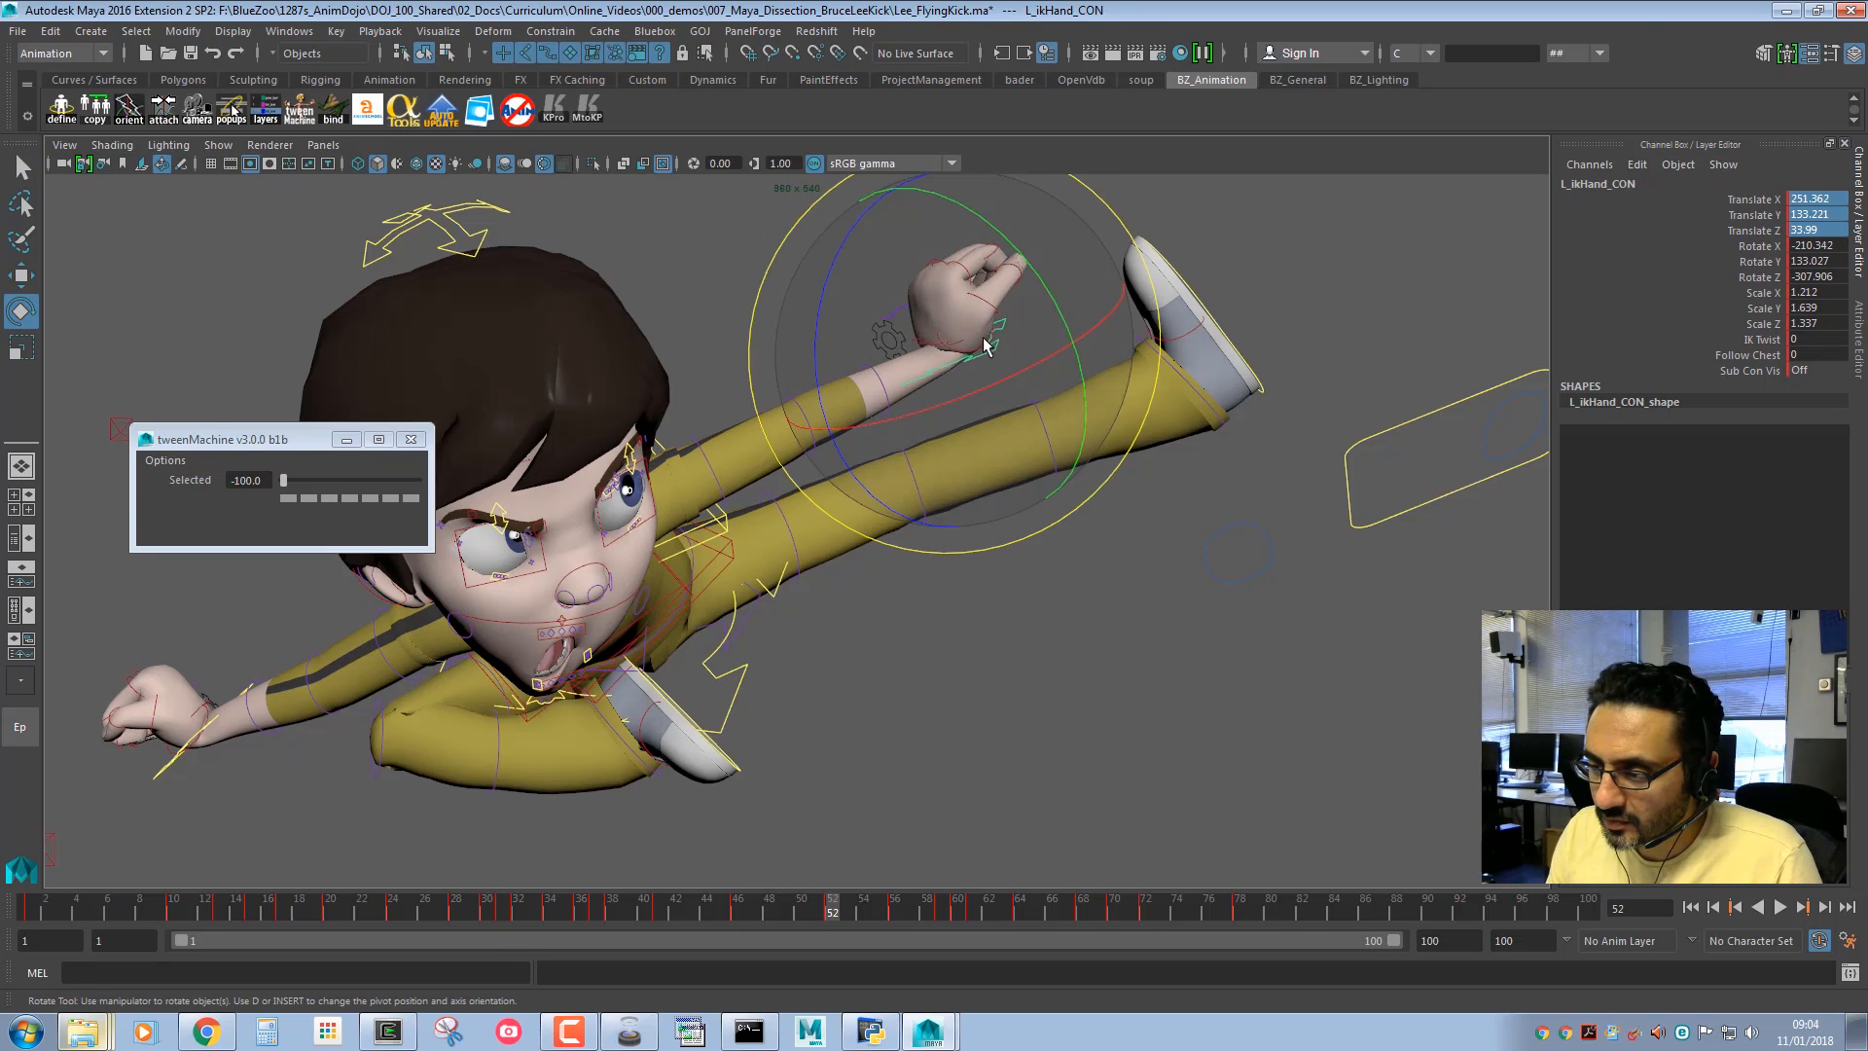
Curl the left thumb over the fist, rotating its base and then its second joint to about 70.4, -26.8, -87.5.
{"action": "left_click", "coordinate": [1029, 291]}
{"action": "middle_click_drag", "start_coordinate": [1091, 355], "coordinate": [1031, 292]}
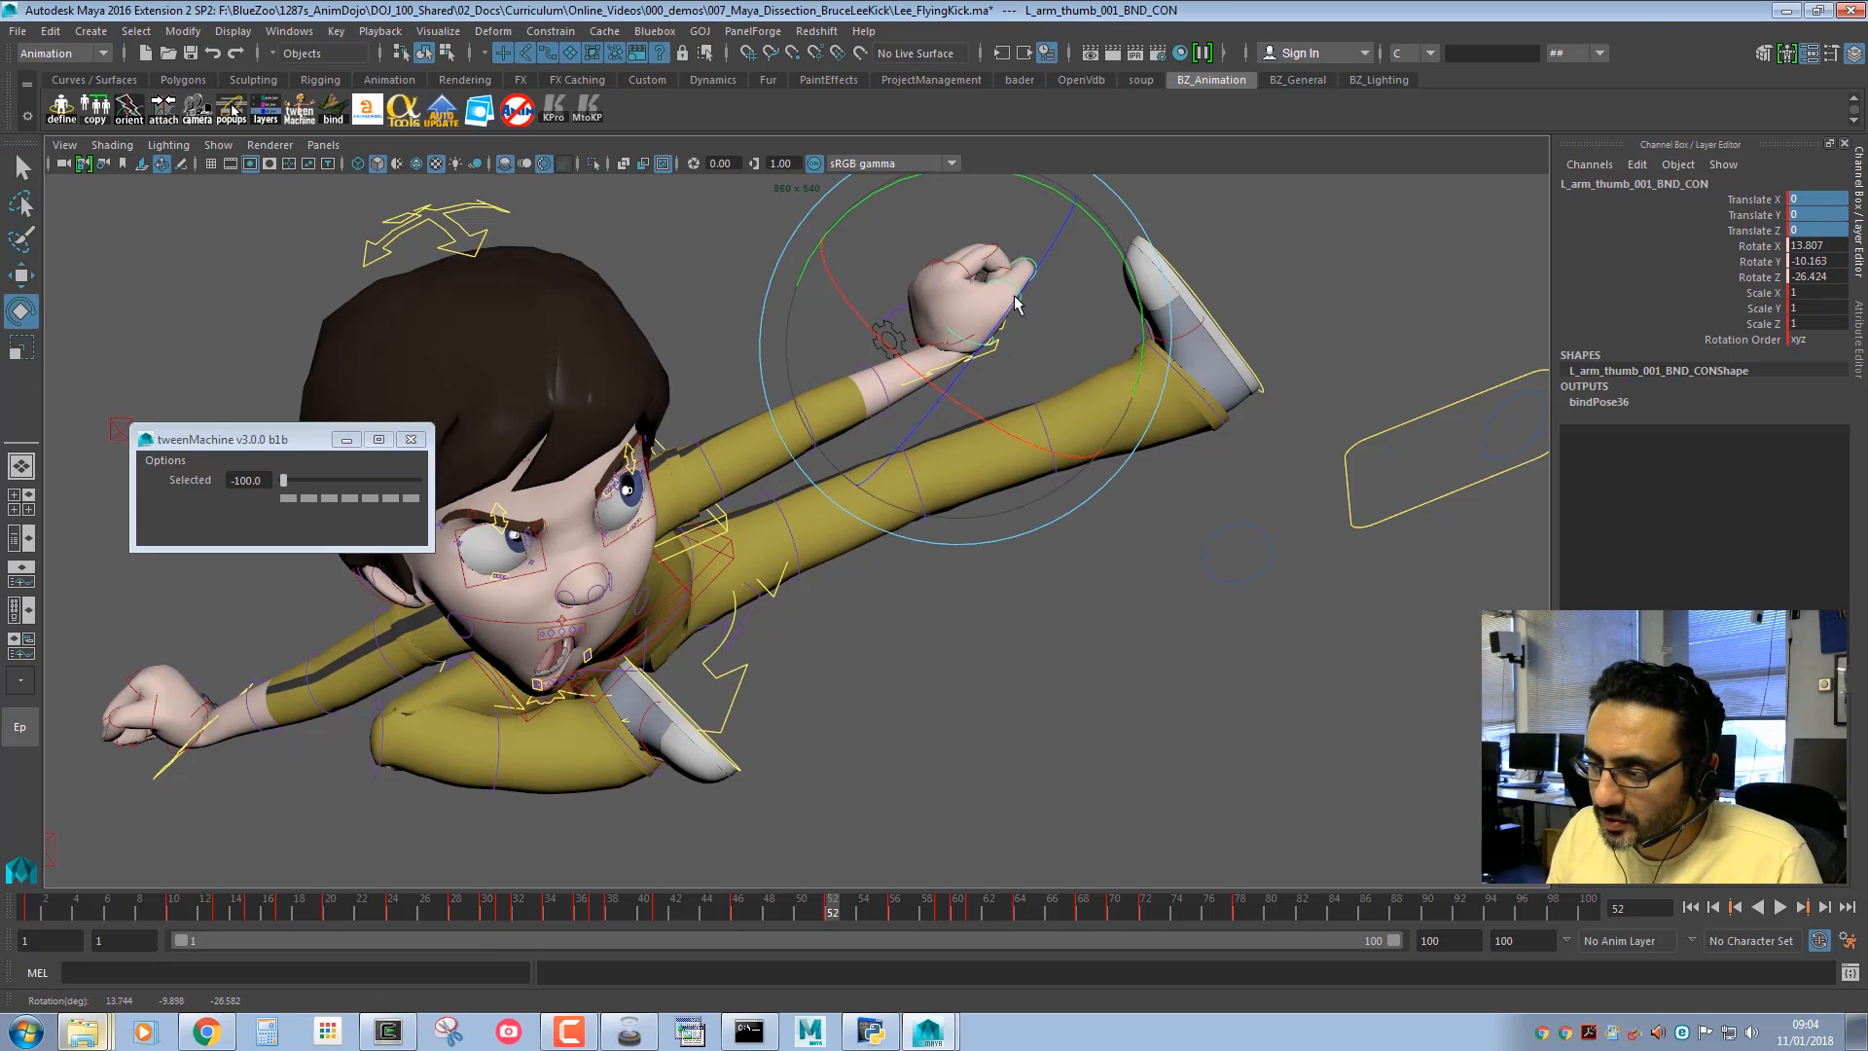
{"action": "key", "text": "q"}
{"action": "left_click", "coordinate": [1036, 277]}
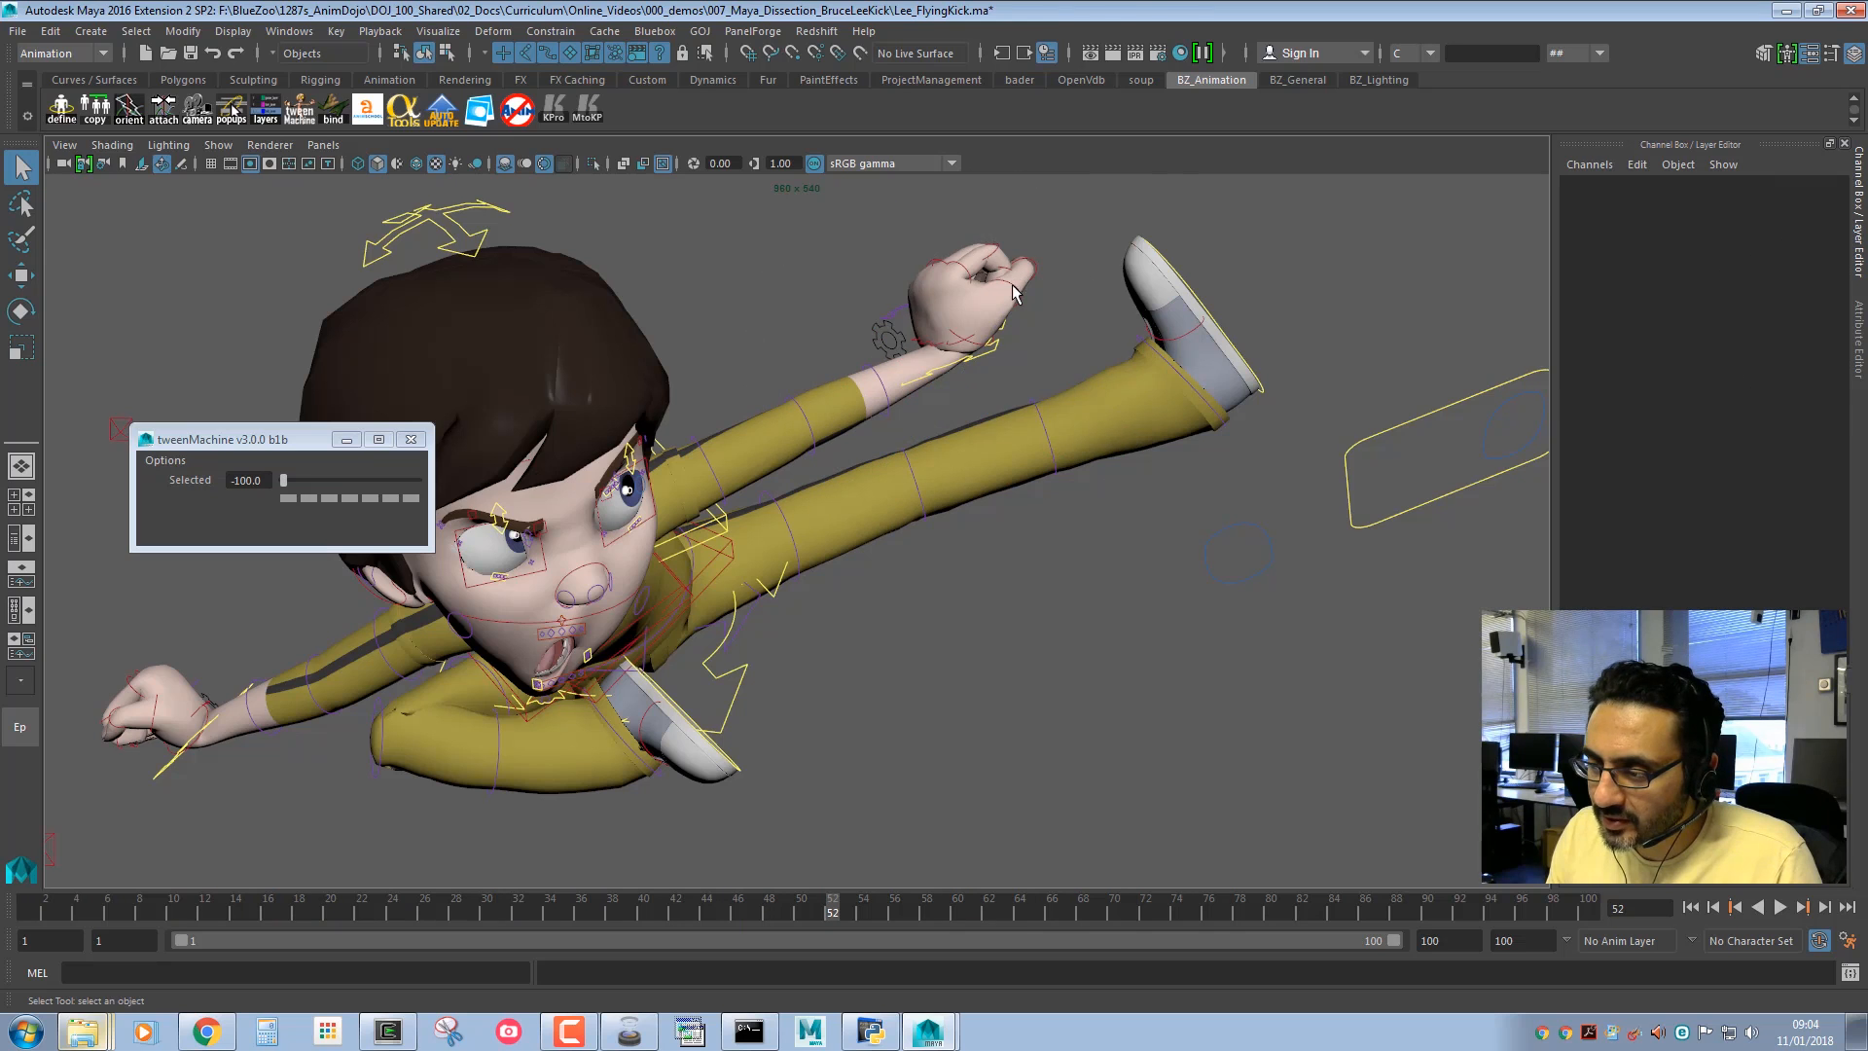
{"action": "left_click", "coordinate": [1012, 285]}
{"action": "key", "text": "e"}
{"action": "middle_click_drag", "start_coordinate": [990, 210], "coordinate": [1089, 193]}
{"action": "key", "text": "q"}
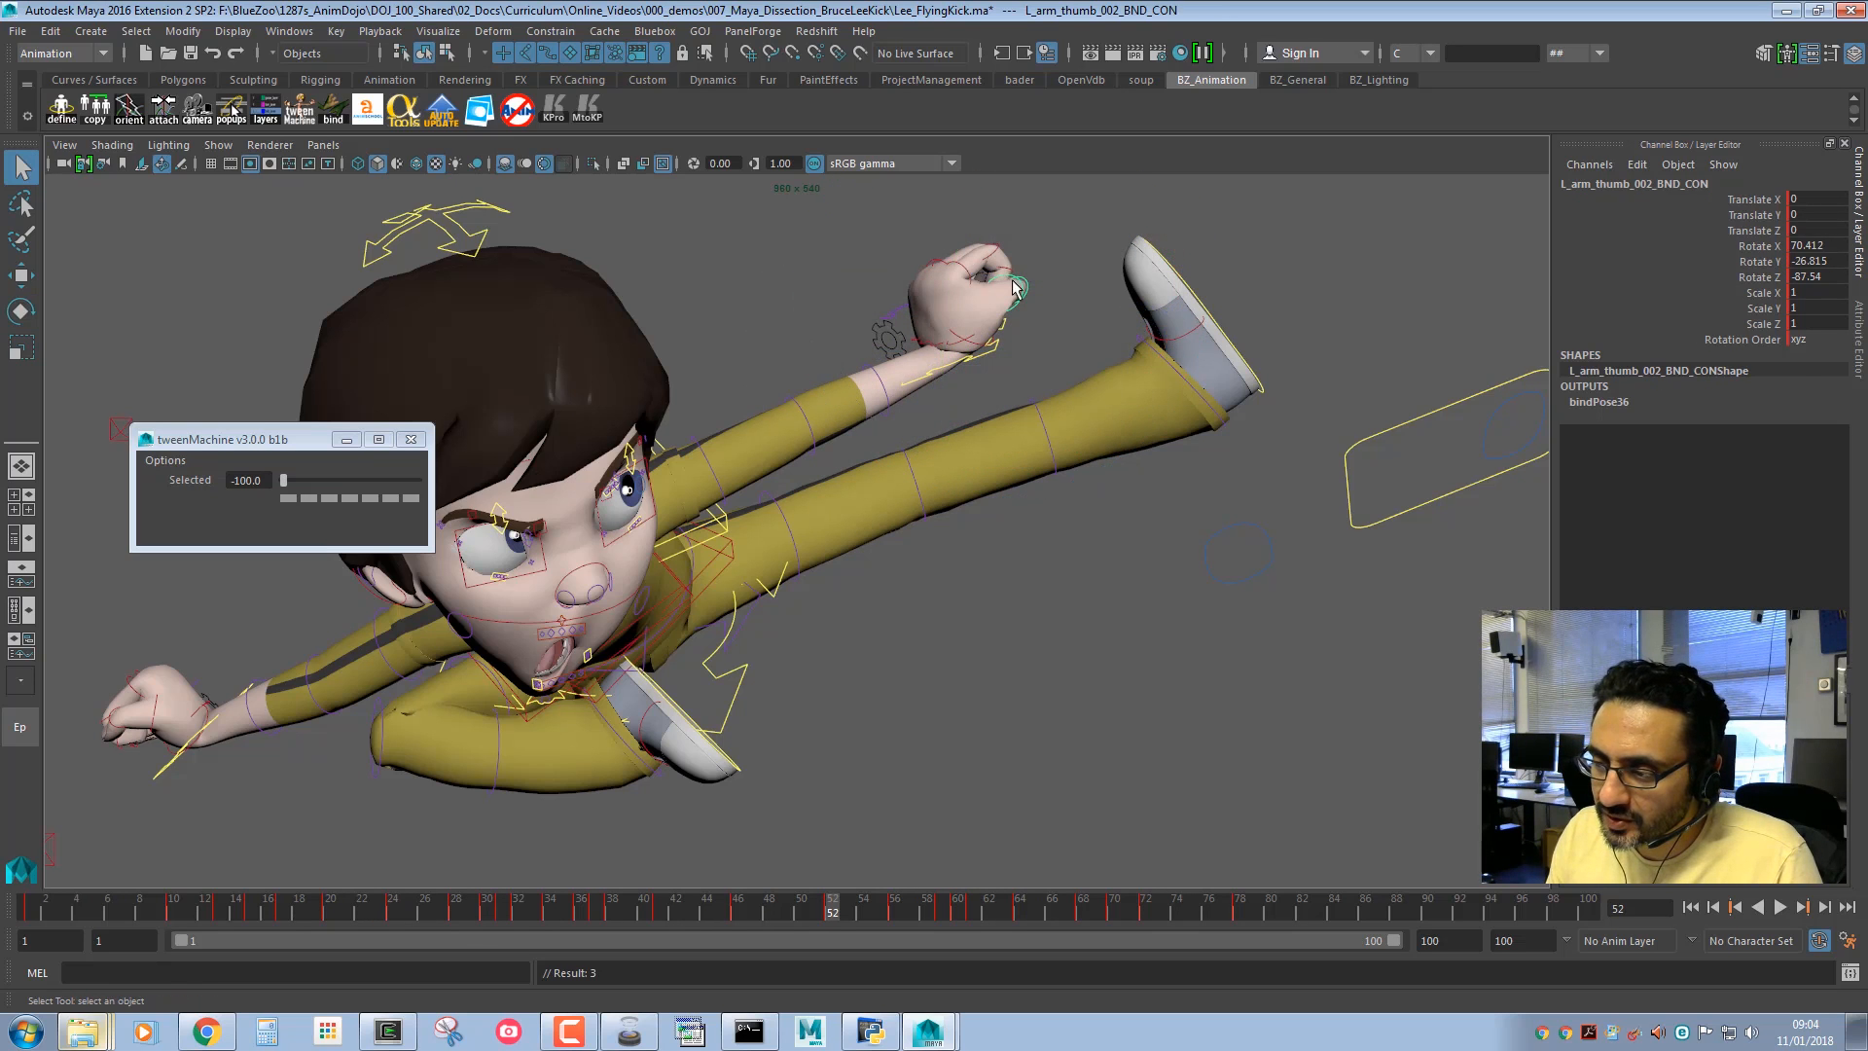
Rotate the left hand control to about -581, -250.2, -319.4 and settle it at about X 252, Y 131.2, Z 33.9.
{"action": "left_click", "coordinate": [966, 266]}
{"action": "left_click", "coordinate": [998, 342]}
{"action": "key", "text": "e"}
{"action": "middle_click_drag", "start_coordinate": [883, 295], "coordinate": [1000, 384]}
{"action": "key", "text": "q"}
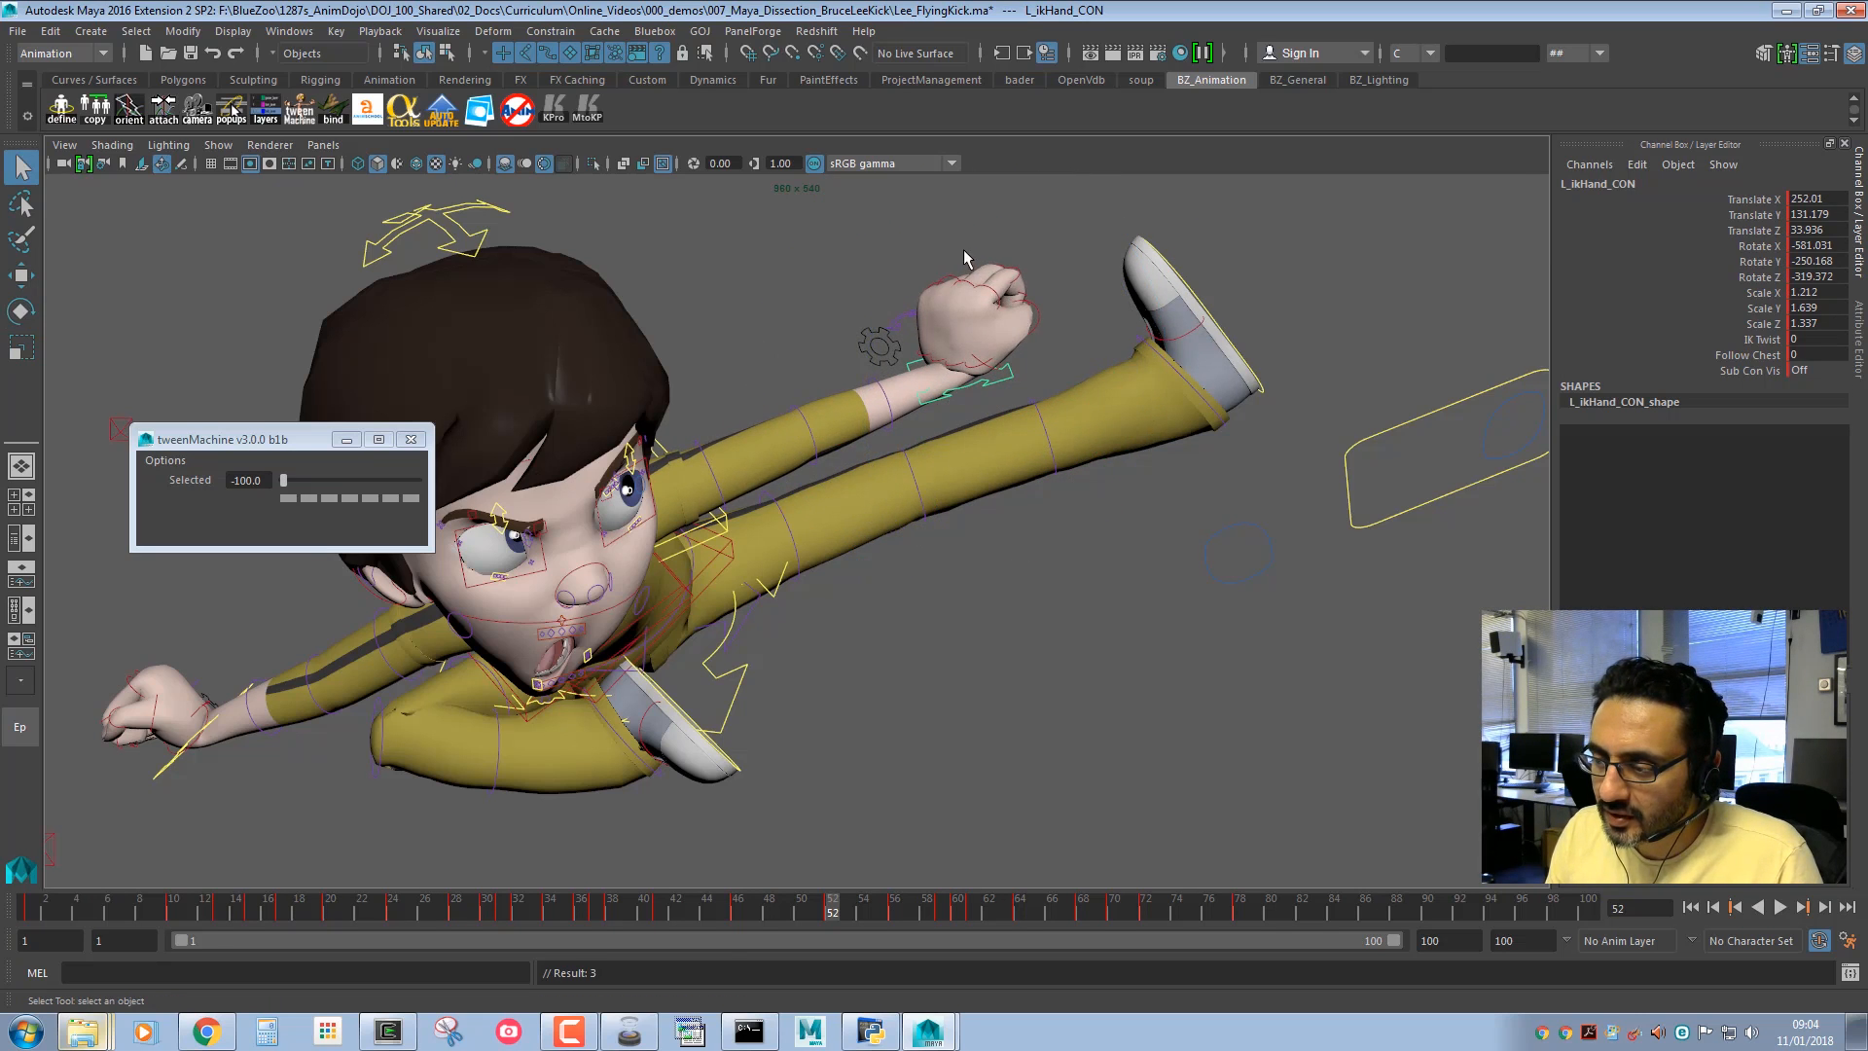
Orbit the perspective view around the left hand, turn its palm, and uncurl the finger controls into an open hand.
{"action": "key", "text": "space"}
{"action": "left_click_drag", "start_coordinate": [632, 319], "coordinate": [695, 346], "text": "alt"}
{"action": "right_click_drag", "start_coordinate": [694, 346], "coordinate": [643, 365], "text": "alt"}
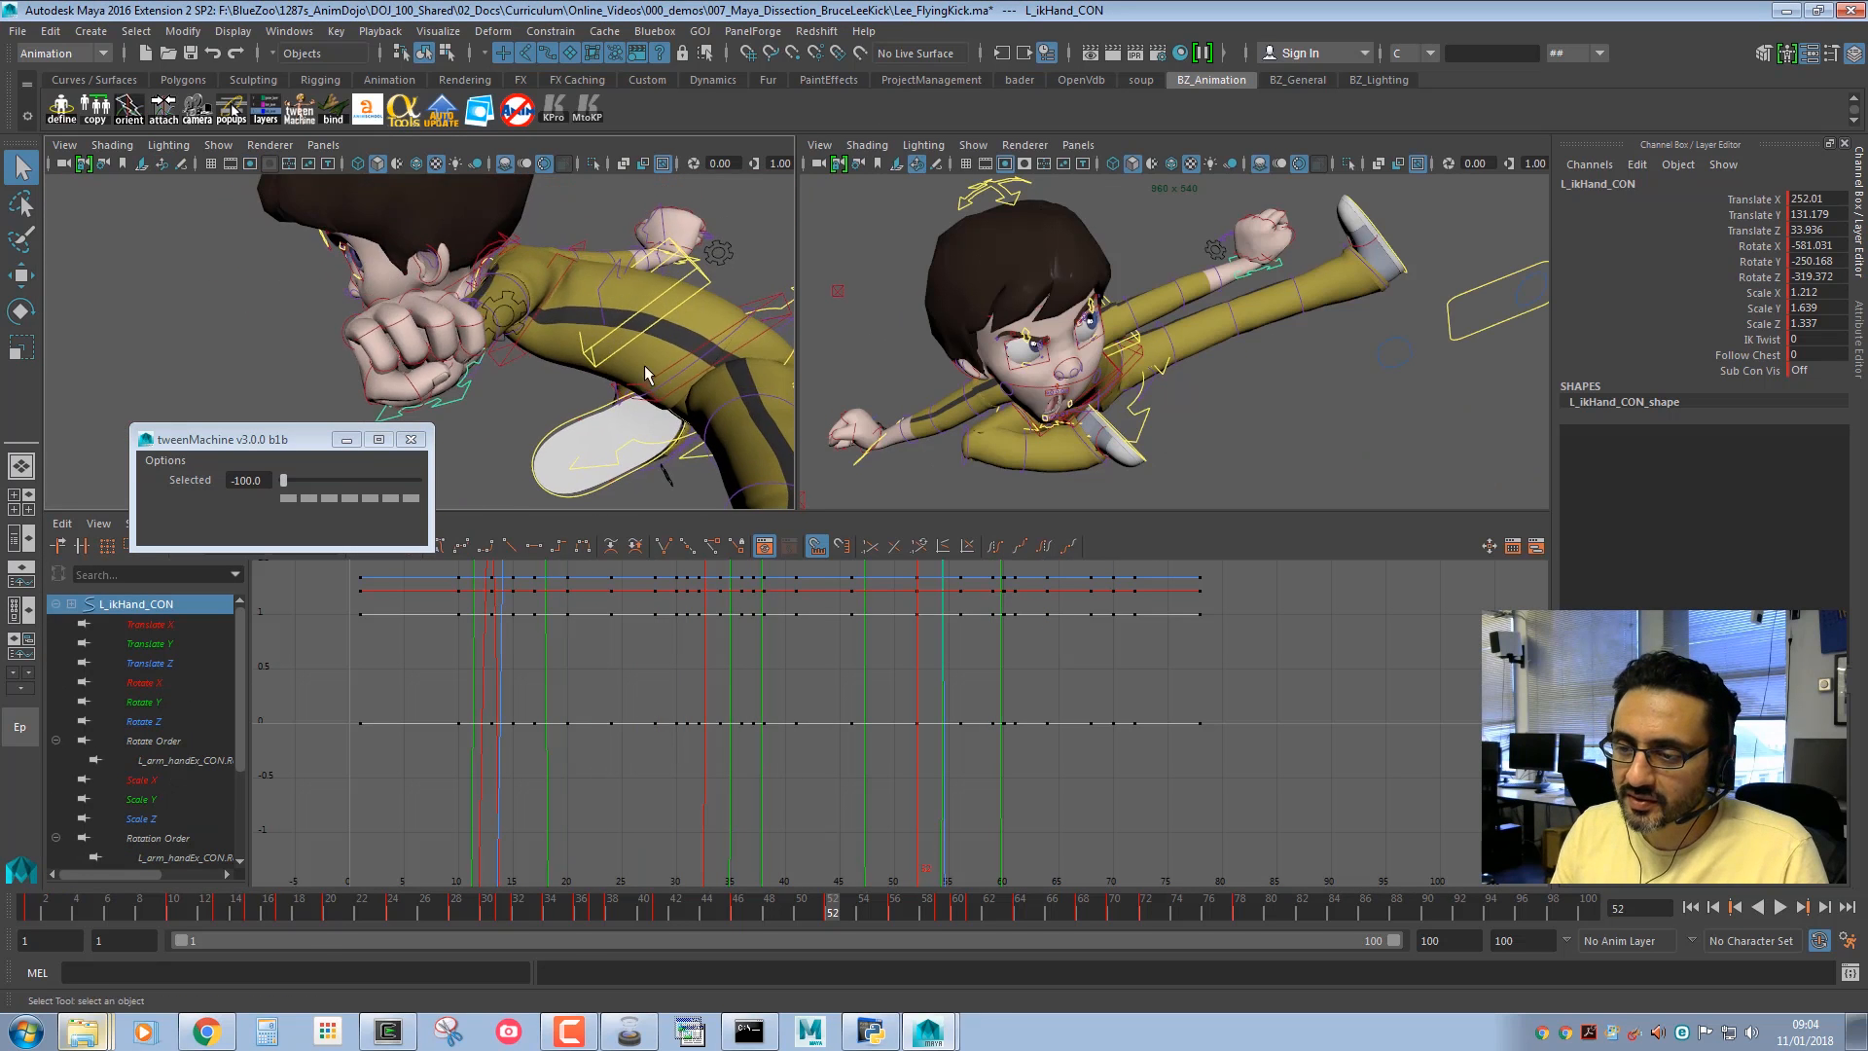
{"action": "left_click_drag", "start_coordinate": [644, 365], "coordinate": [375, 278], "text": "alt"}
{"action": "scroll", "coordinate": [455, 321], "scroll_direction": "up", "scroll_amount": 5}
{"action": "key", "text": "e"}
{"action": "left_click_drag", "start_coordinate": [316, 350], "coordinate": [401, 223], "text": "alt"}
{"action": "key", "text": "q"}
{"action": "key", "text": "e"}
{"action": "key", "text": "q"}
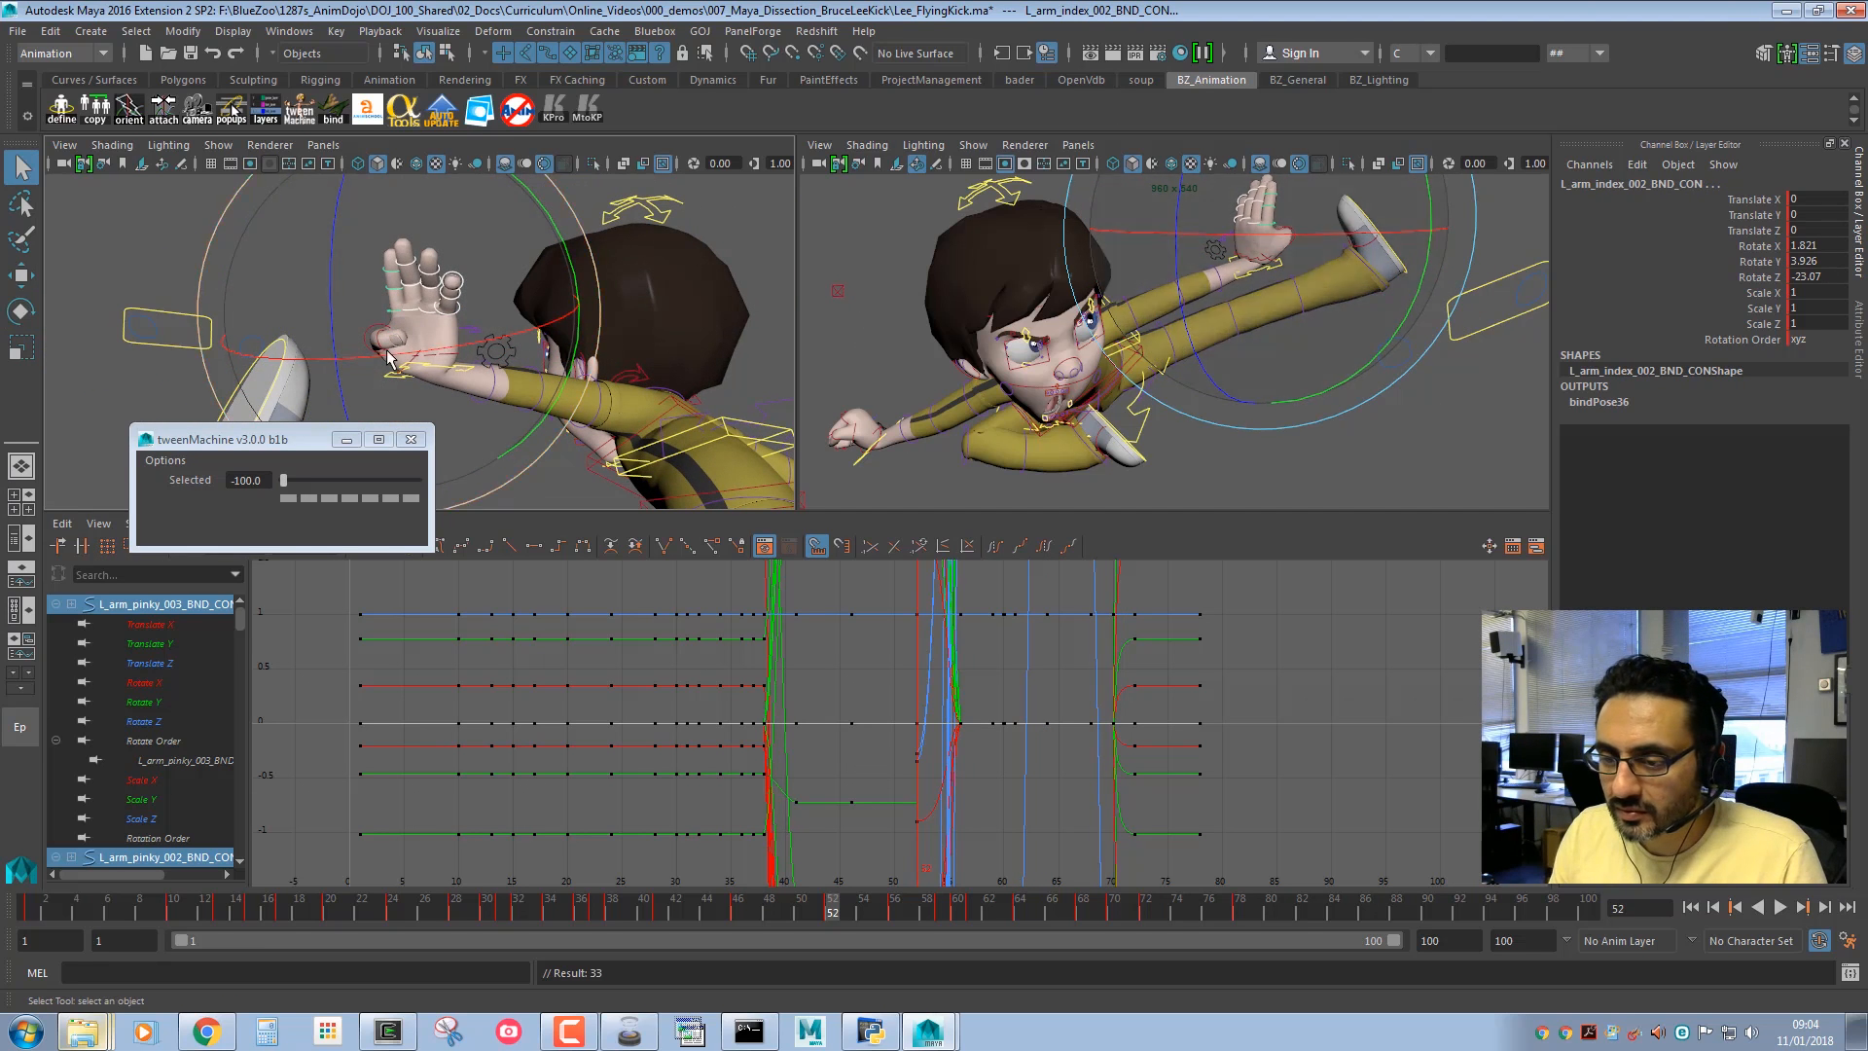
Uncurl the left thumb joints outward, rotating the base joint to about X -9.6, Y -10.1, Z -12.4.
{"action": "left_click", "coordinate": [379, 343]}
{"action": "key", "text": "e"}
{"action": "left_click_drag", "start_coordinate": [413, 349], "coordinate": [571, 368]}
{"action": "key", "text": "q"}
{"action": "left_click", "coordinate": [419, 354]}
{"action": "key", "text": "e"}
{"action": "key", "text": "q"}
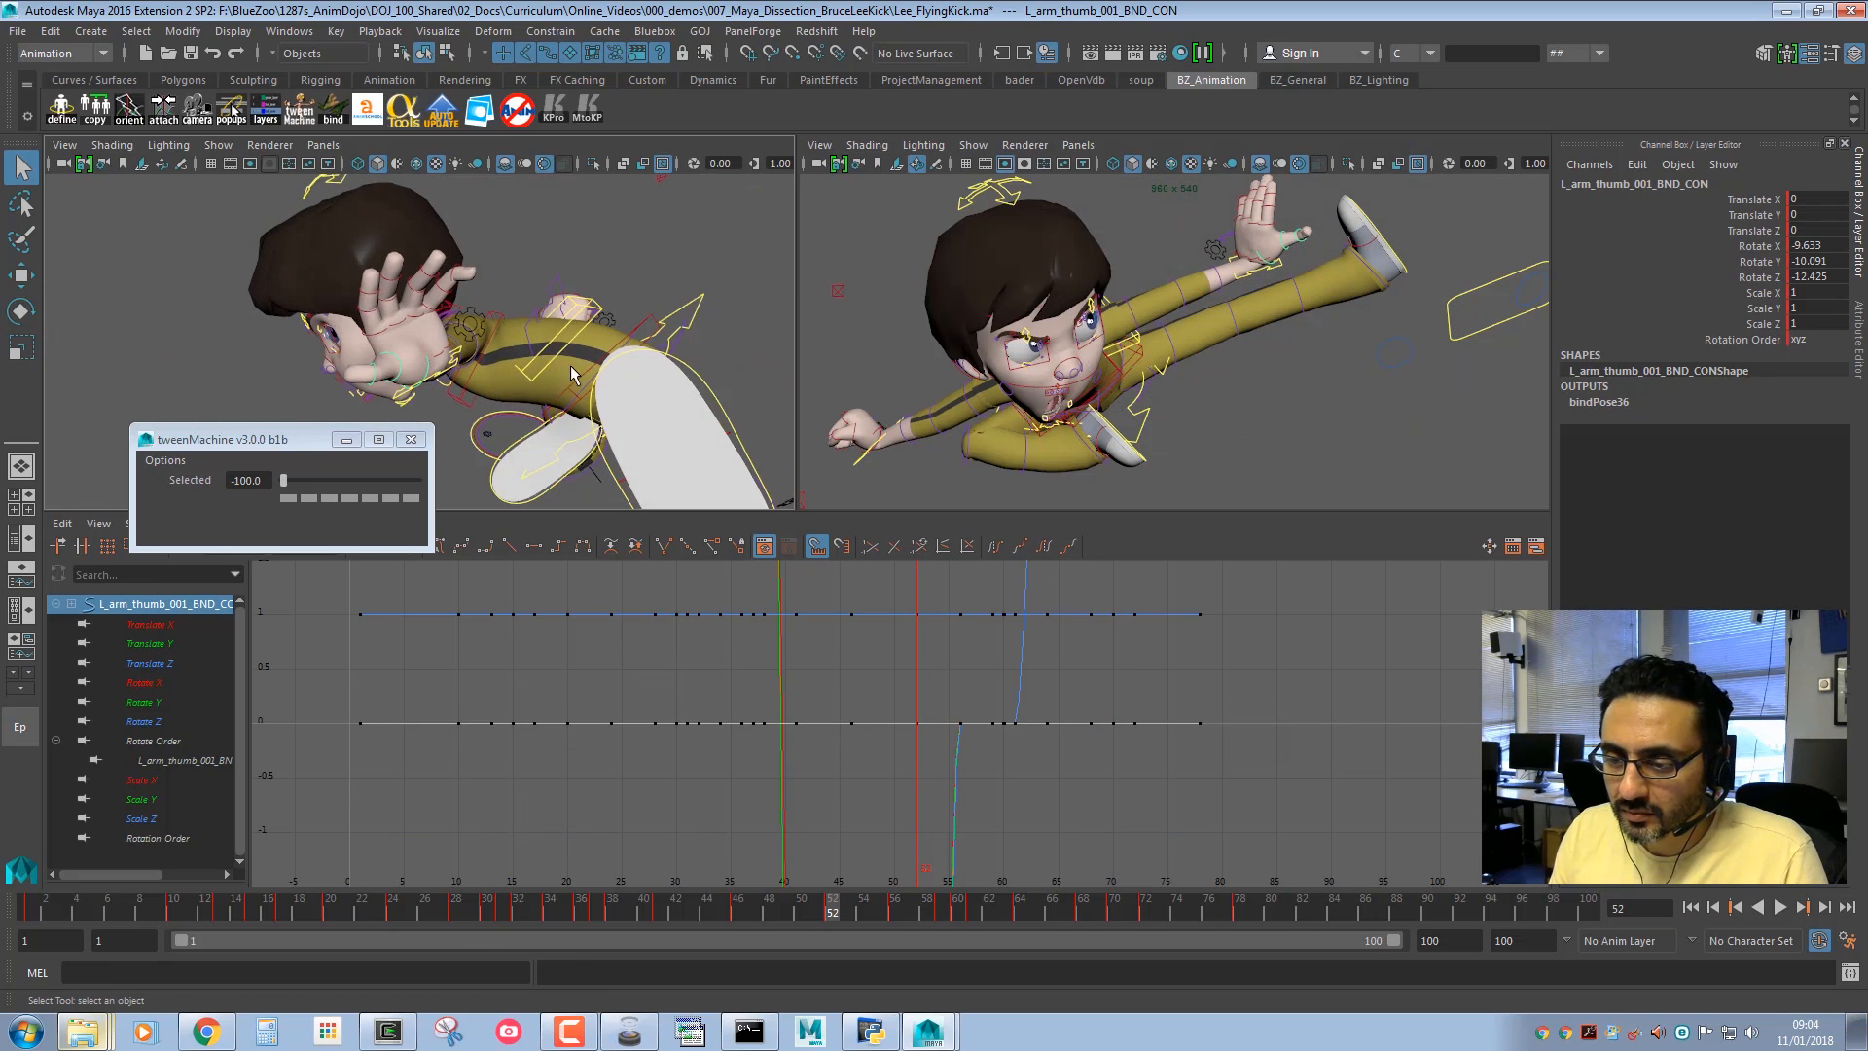
Turn the left hand's palm over with its hand control and lower the hand slightly at frame 52.
{"action": "left_click", "coordinate": [457, 363]}
{"action": "key", "text": "e"}
{"action": "left_click_drag", "start_coordinate": [1111, 283], "coordinate": [1070, 241]}
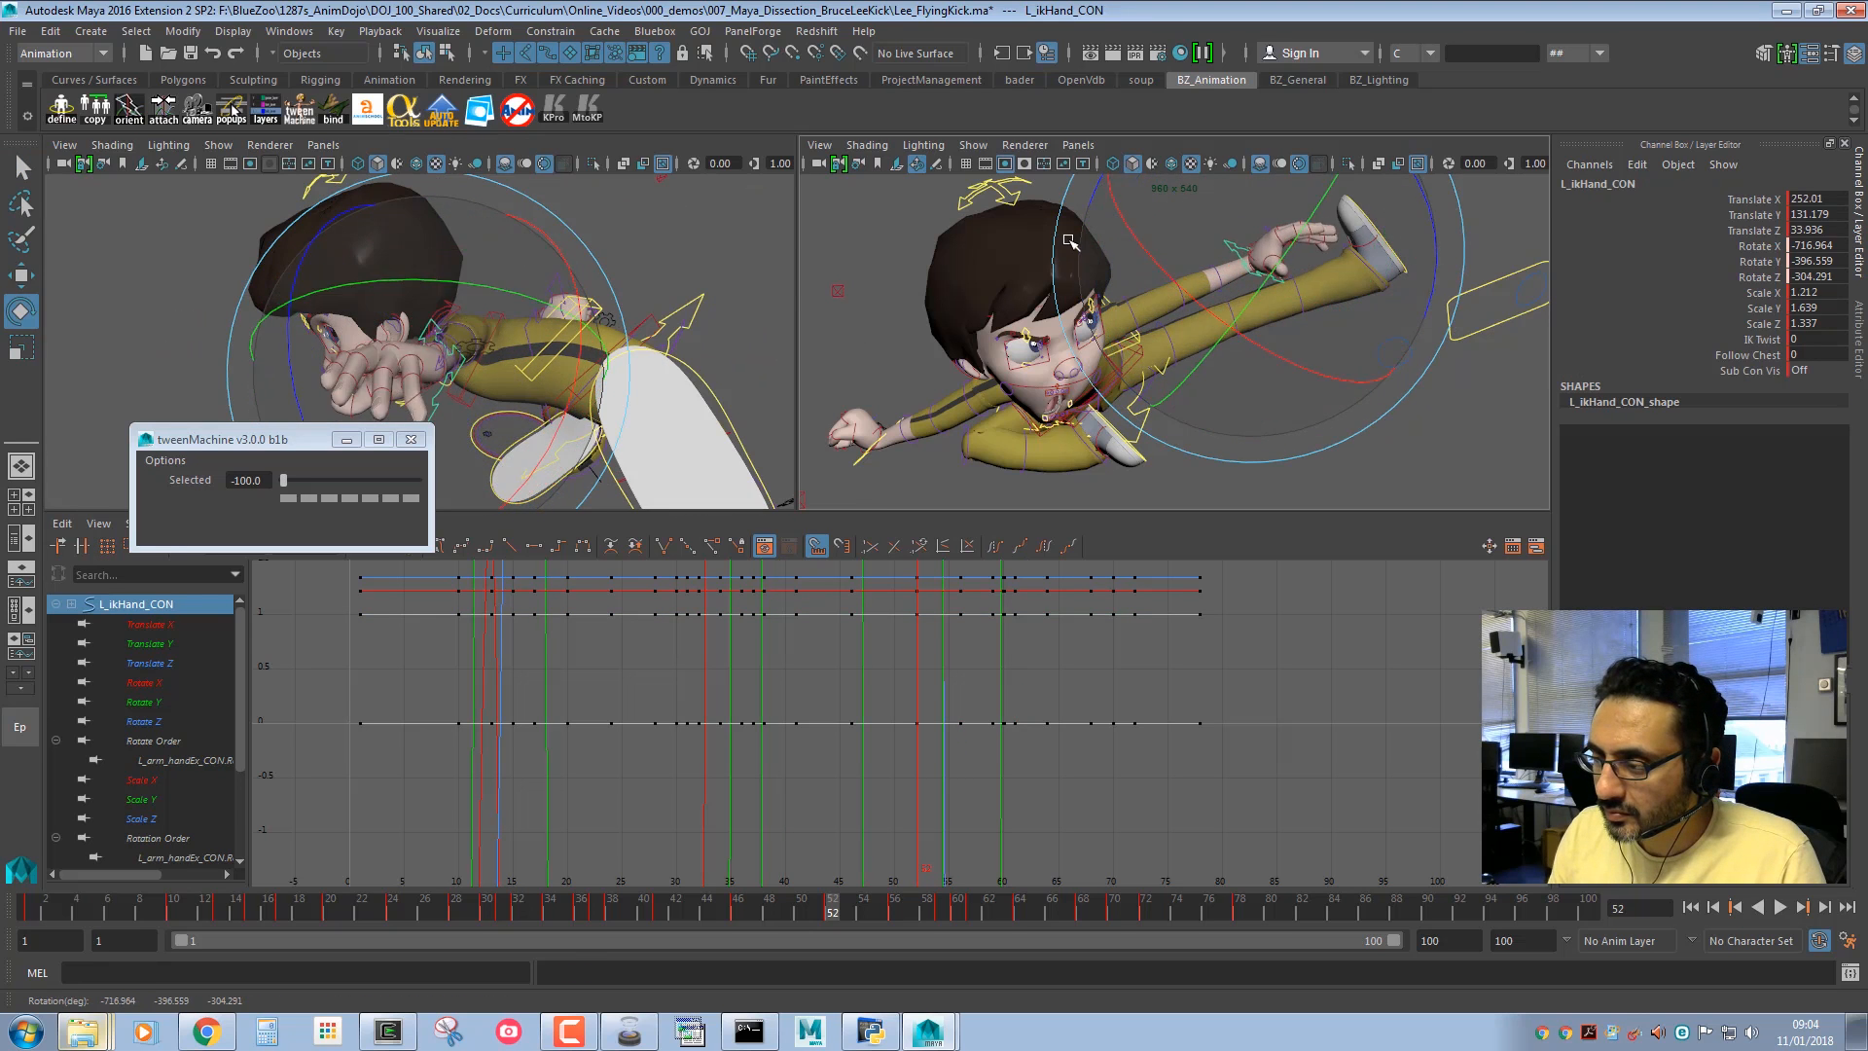
{"action": "left_click_drag", "start_coordinate": [1337, 291], "coordinate": [1332, 212]}
{"action": "key", "text": "w"}
{"action": "middle_click_drag", "start_coordinate": [1332, 200], "coordinate": [1306, 261]}
Bend the left finger joints into a looser, spread hand, rotating the pinky's second joint to about X 2.7, Y 21.8, Z -28.3.
{"action": "key", "text": "q"}
{"action": "left_click_drag", "start_coordinate": [1322, 235], "coordinate": [1275, 247]}
{"action": "key", "text": "e"}
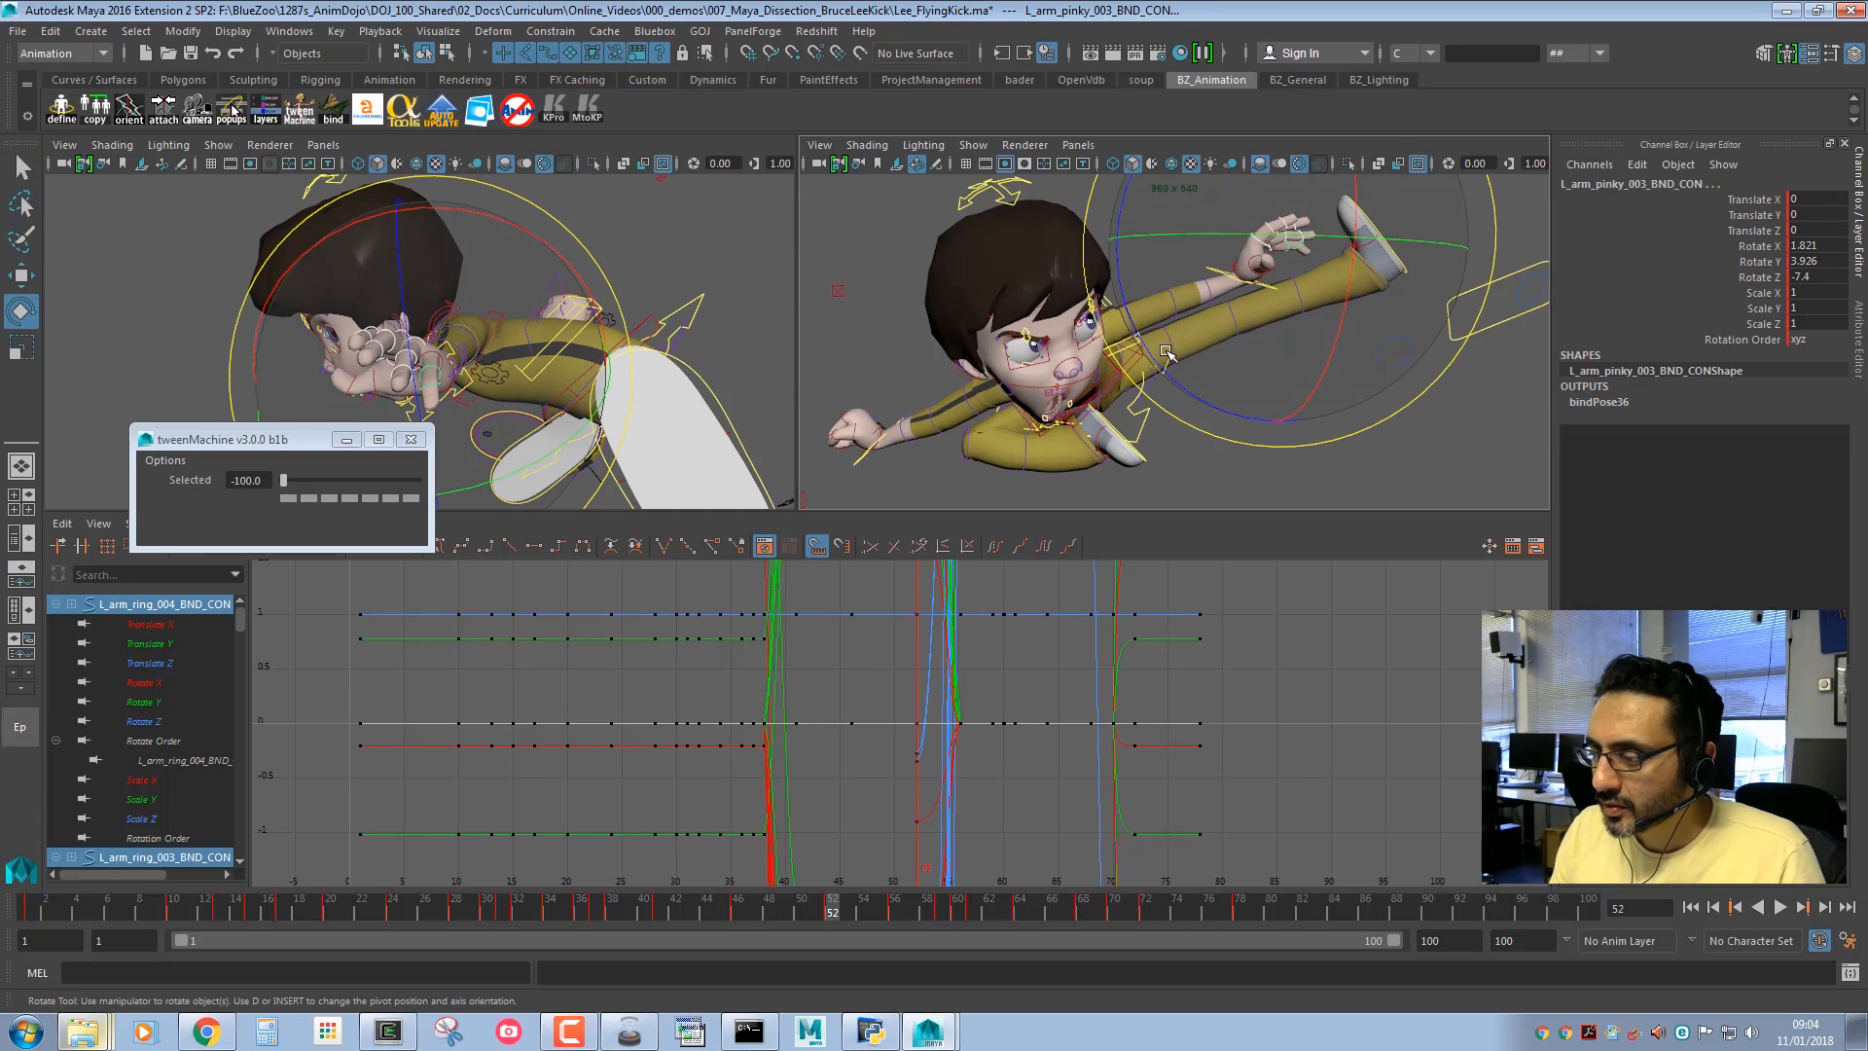
{"action": "key", "text": "q"}
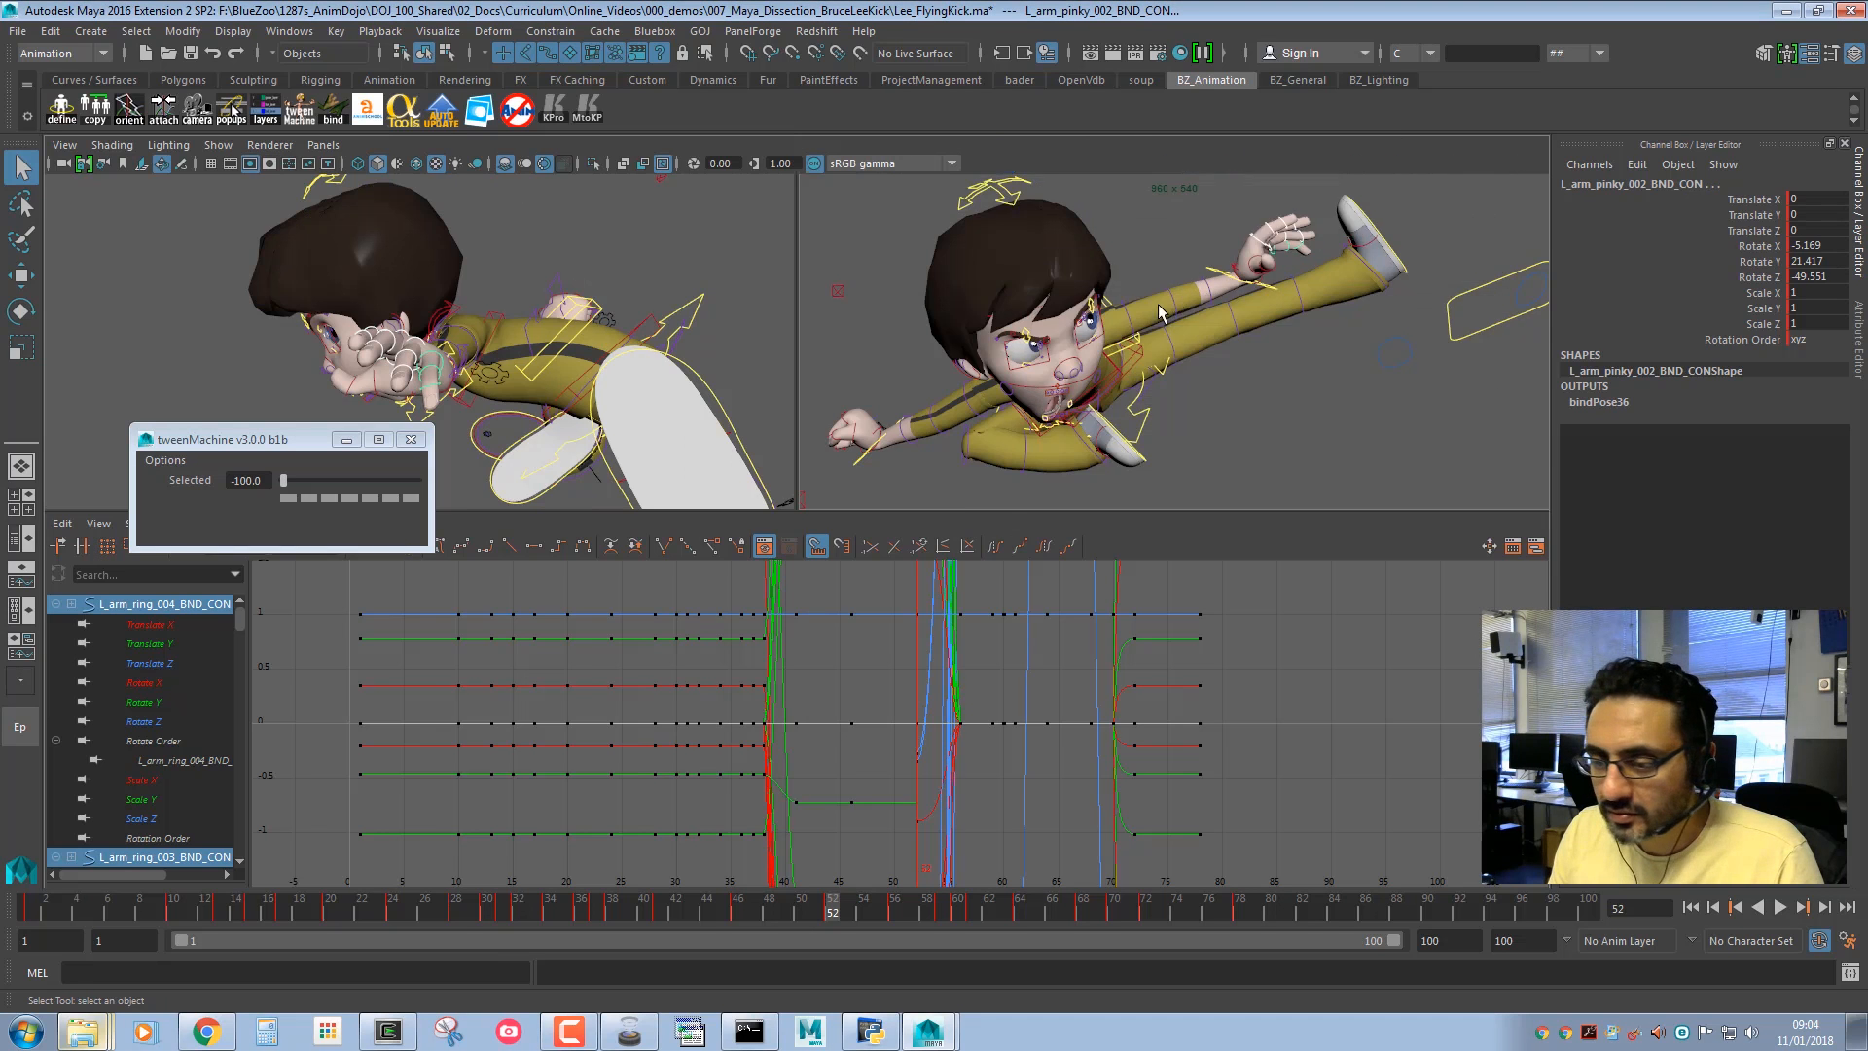
{"action": "key", "text": "space"}
{"action": "key", "text": "e"}
{"action": "left_click_drag", "start_coordinate": [841, 460], "coordinate": [896, 497]}
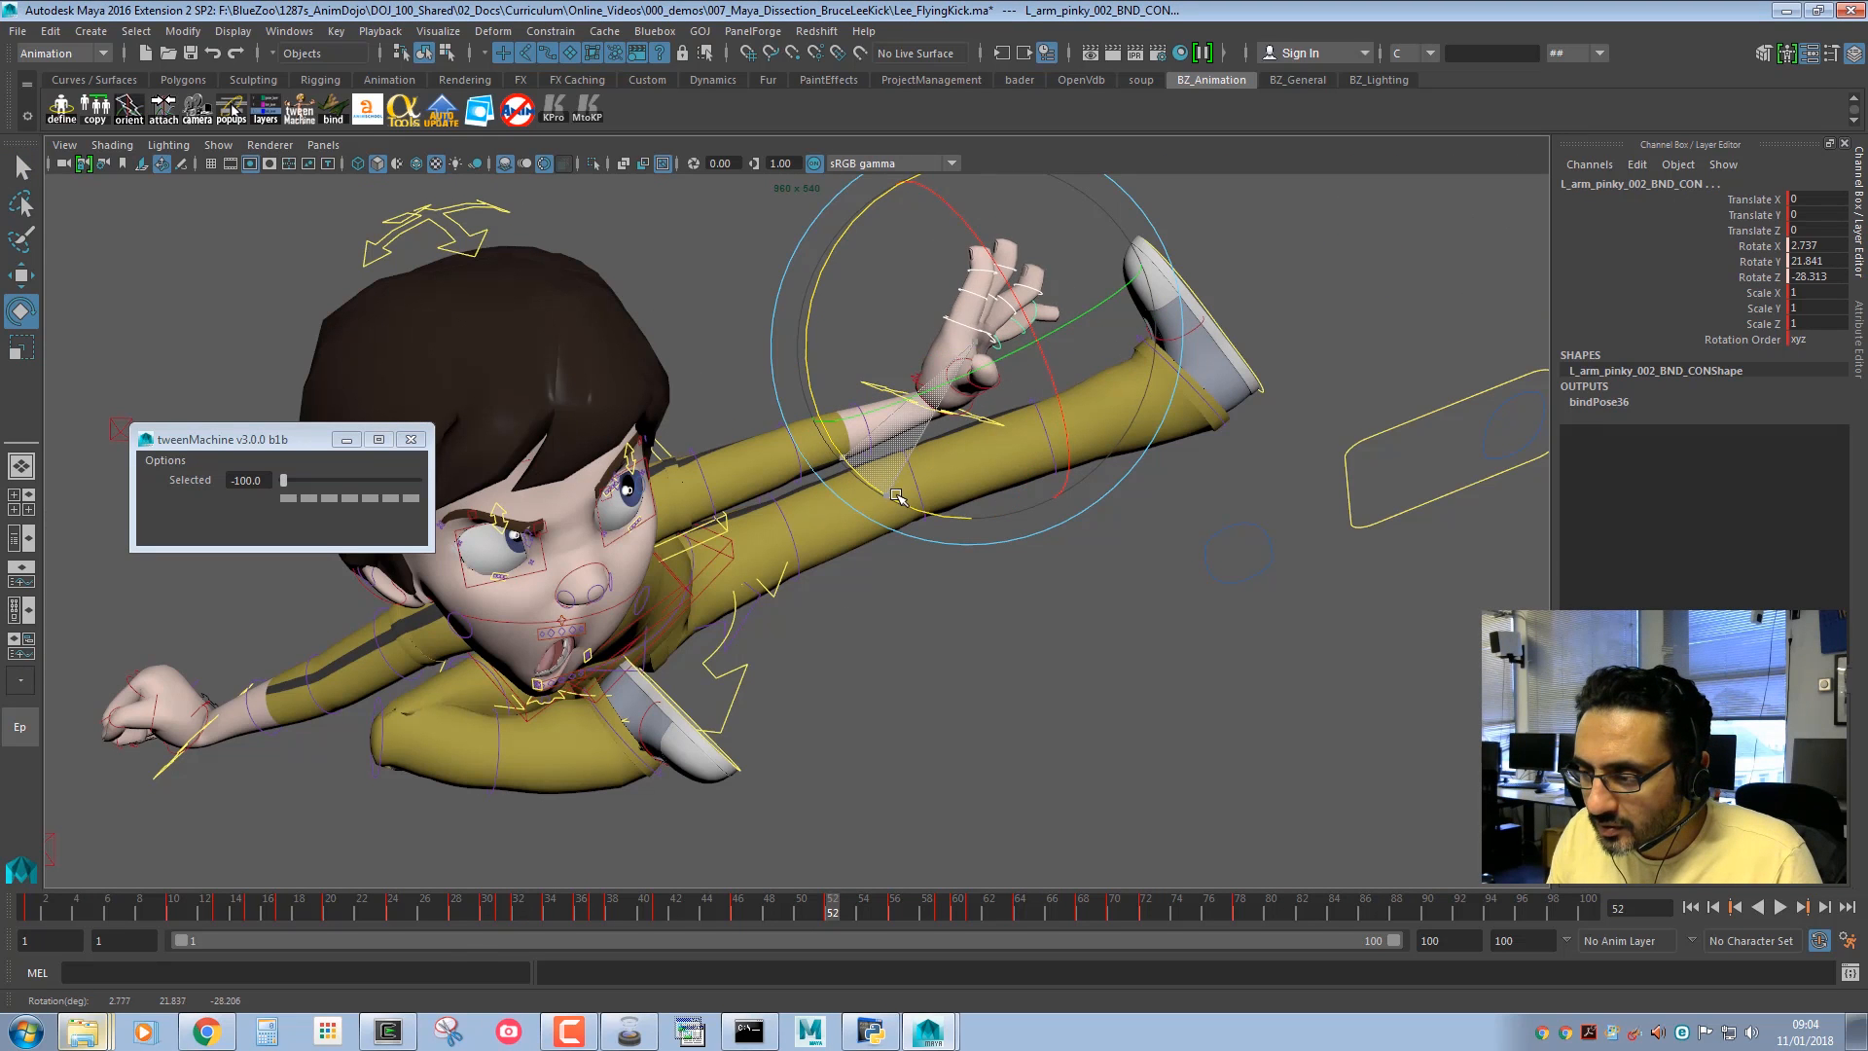
Rotate the left ring fingertip joint to about X 1.7, Y 4, Z 8.
{"action": "key", "text": "space"}
{"action": "left_click_drag", "start_coordinate": [339, 227], "coordinate": [545, 486], "text": "alt"}
{"action": "left_click", "coordinate": [543, 357]}
{"action": "key", "text": "e"}
{"action": "key", "text": "q"}
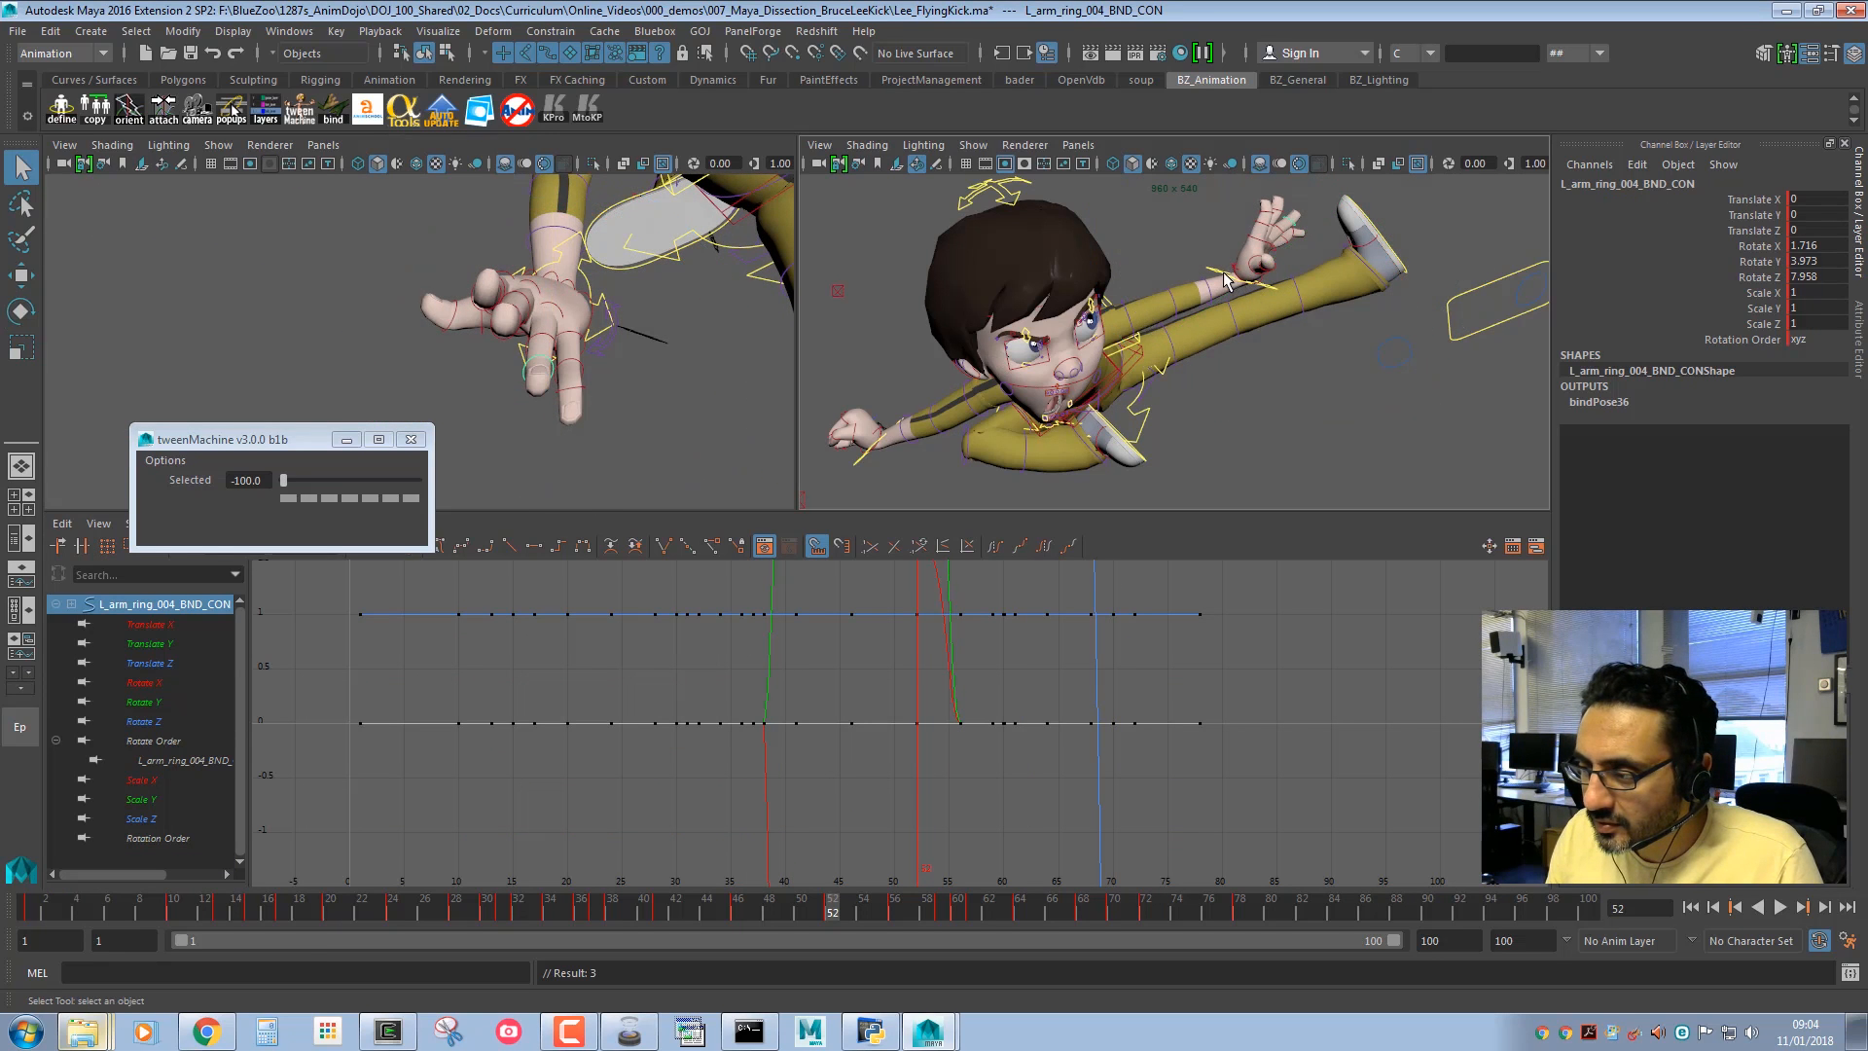
Move the left hand control to about X 238.6, Y 134.9, Z 18.2 and rotate the open hand outward behind the head.
{"action": "left_click", "coordinate": [1230, 285]}
{"action": "key", "text": "e"}
{"action": "key", "text": "w"}
{"action": "left_click_drag", "start_coordinate": [583, 351], "coordinate": [642, 389], "text": "alt"}
{"action": "middle_click_drag", "start_coordinate": [662, 389], "coordinate": [734, 380]}
{"action": "left_click_drag", "start_coordinate": [736, 379], "coordinate": [642, 318], "text": "alt"}
{"action": "mouse_move", "coordinate": [640, 316]}
{"action": "middle_mouse_down"}
{"action": "mouse_move", "coordinate": [653, 278]}
{"action": "mouse_move", "coordinate": [659, 293]}
{"action": "middle_mouse_up"}
{"action": "key", "text": "e"}
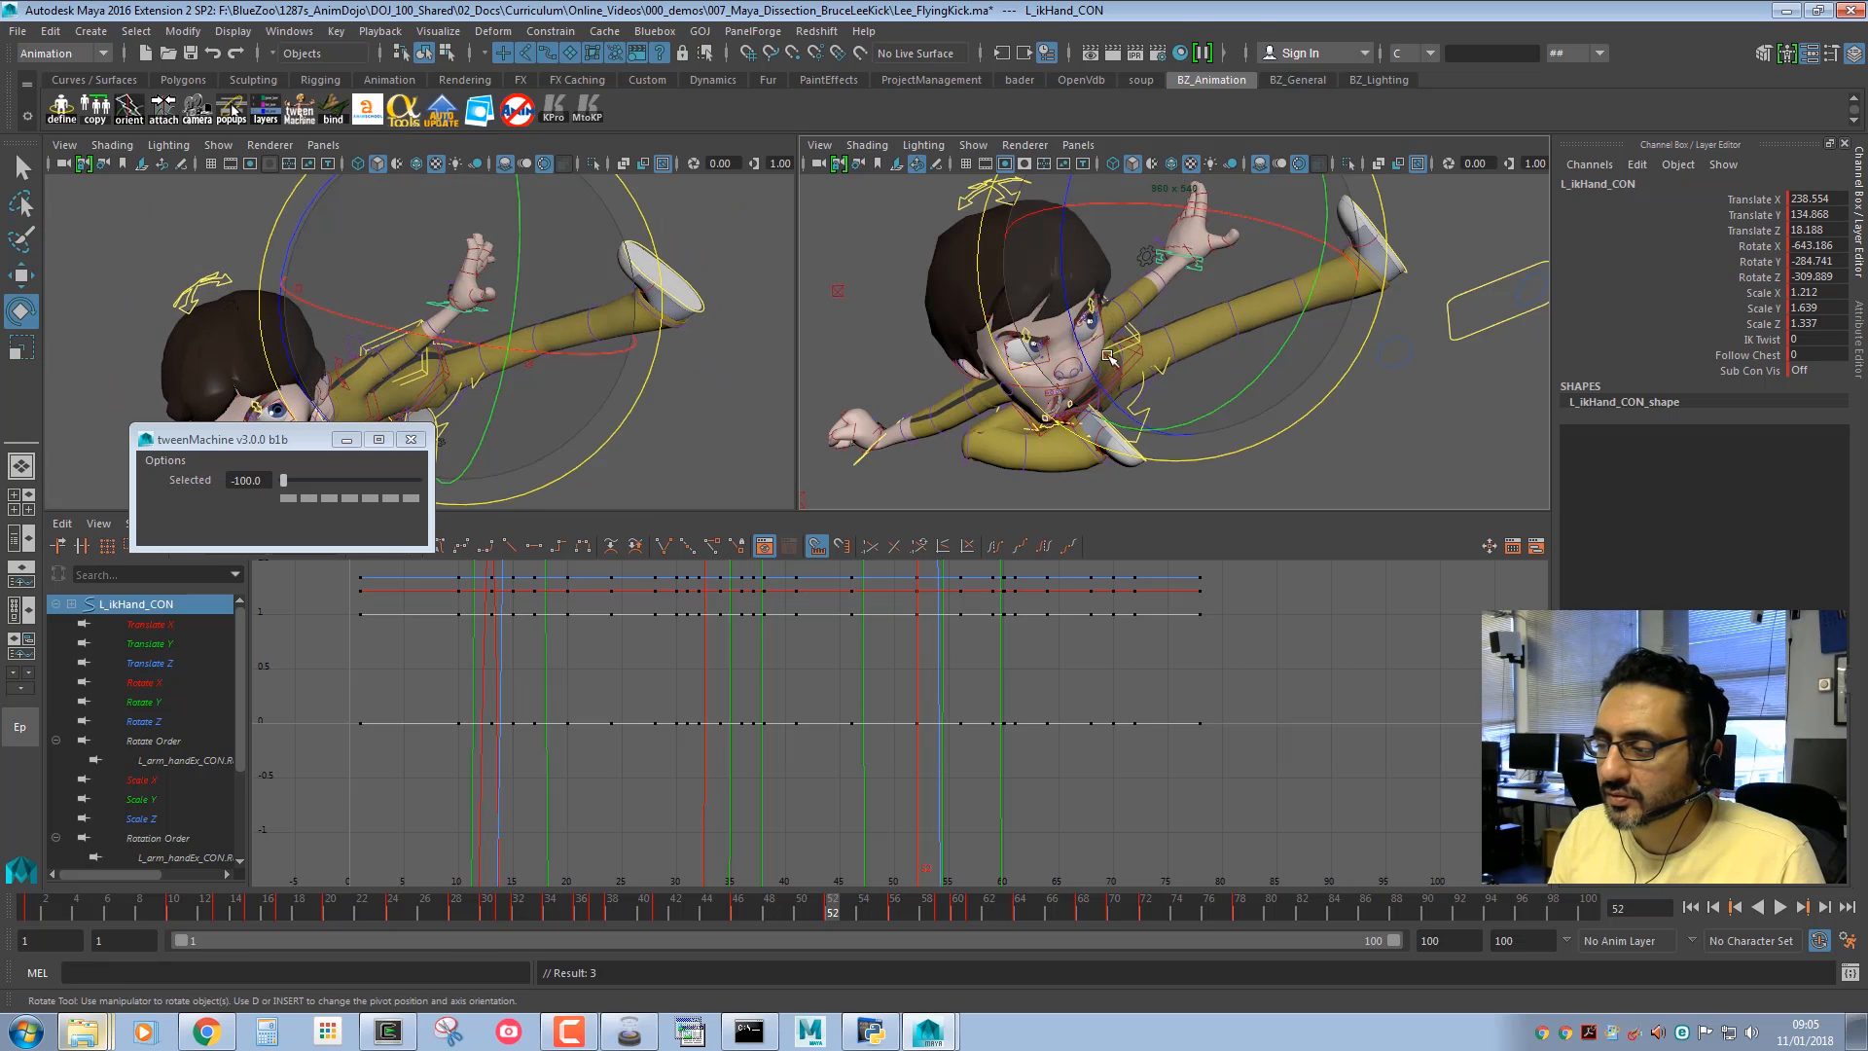
{"action": "middle_click_drag", "start_coordinate": [1050, 312], "coordinate": [1063, 360]}
Rotate the right hand control to about 81.9, -48.5, -28.4 and raise it to about X 254.9, Y 108.3, Z 5.6.
{"action": "left_click", "coordinate": [873, 446]}
{"action": "key", "text": "e"}
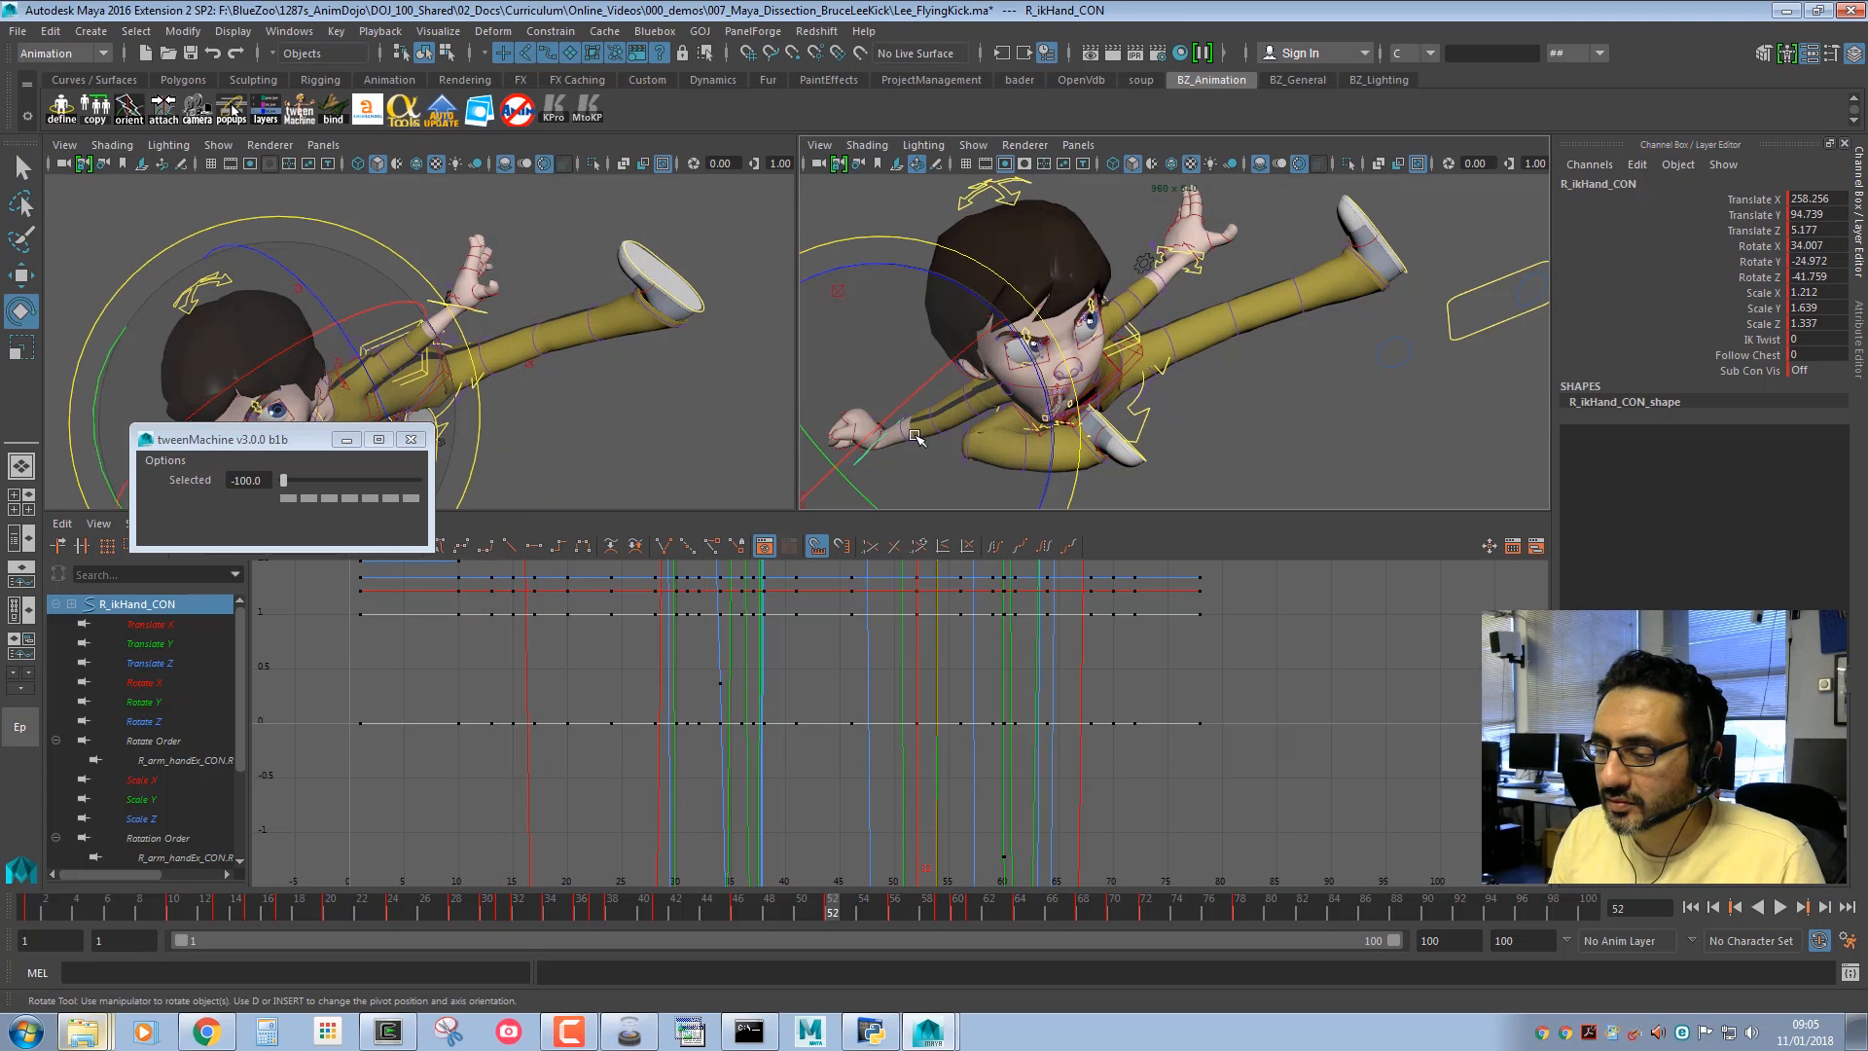
{"action": "left_click_drag", "start_coordinate": [958, 405], "coordinate": [887, 516]}
{"action": "key", "text": "w"}
{"action": "middle_click_drag", "start_coordinate": [1154, 397], "coordinate": [1140, 338]}
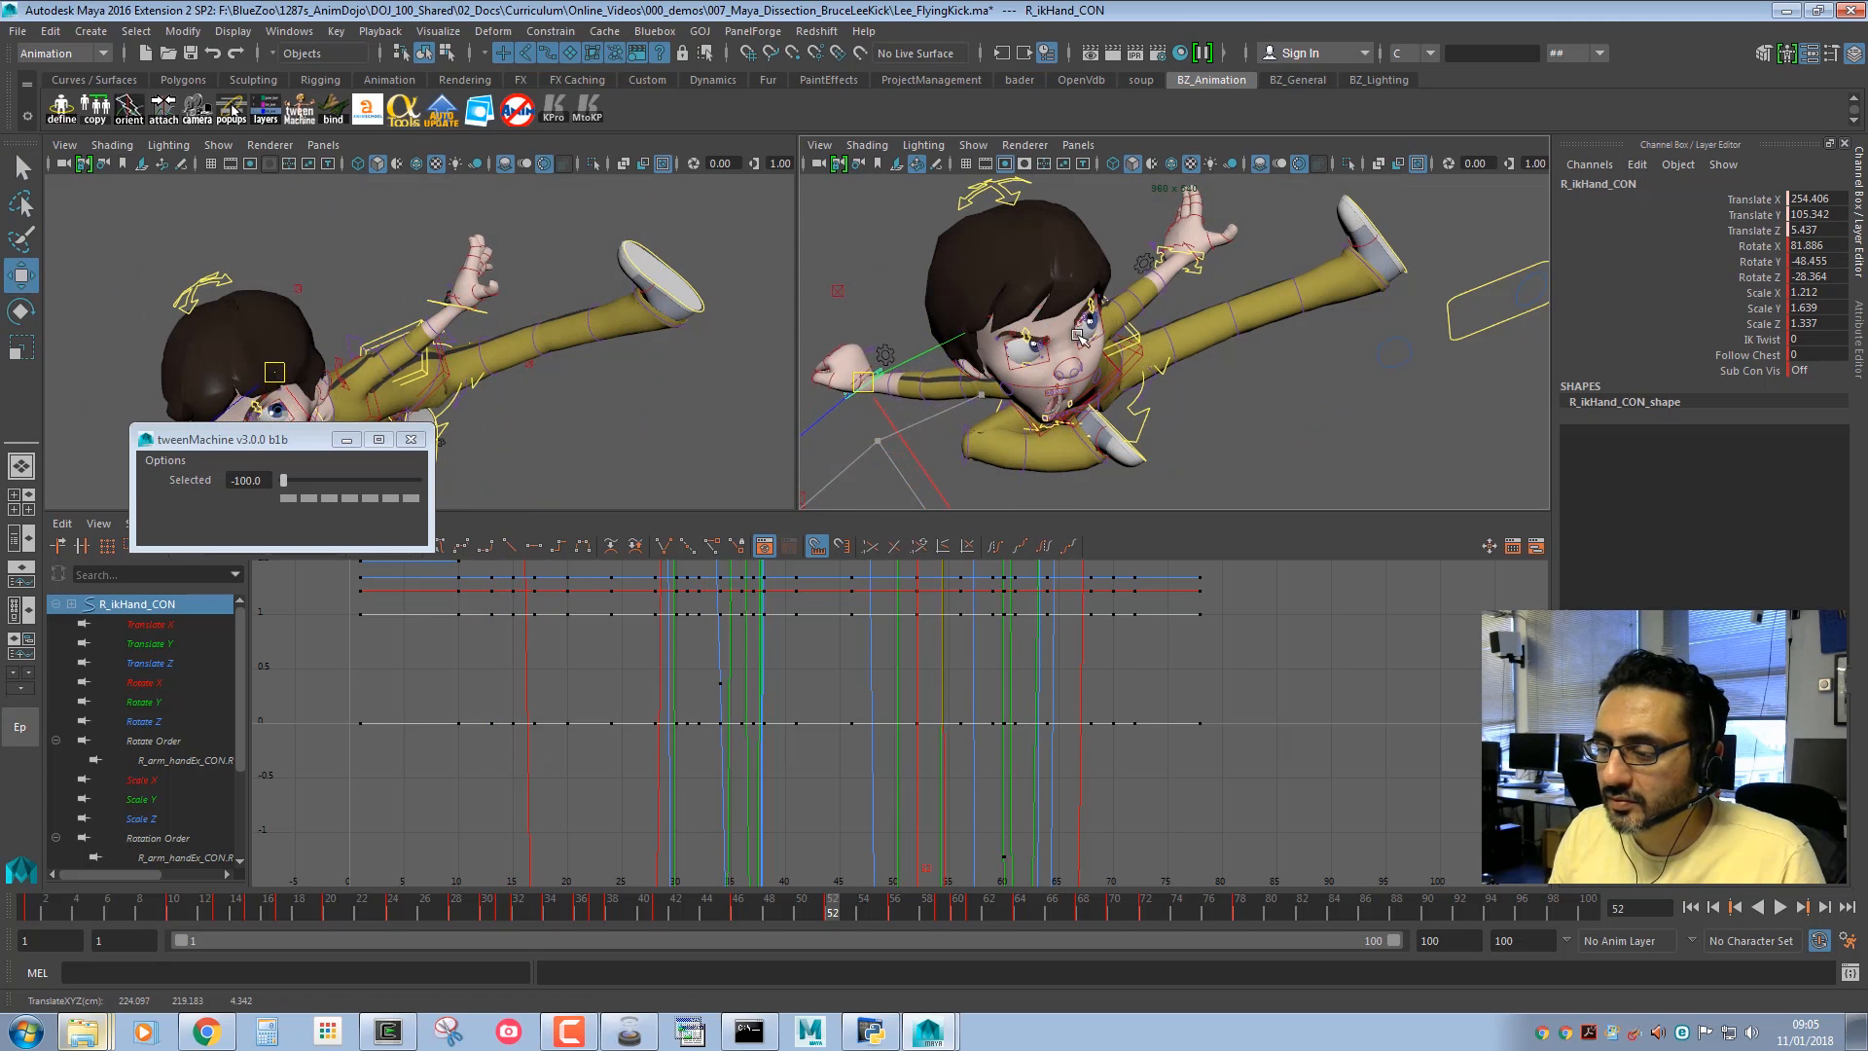
{"action": "key", "text": "q"}
Select the right hand's finger controls and uncurl the fist into an open, reaching hand.
{"action": "left_click_drag", "start_coordinate": [429, 336], "coordinate": [437, 288], "text": "alt"}
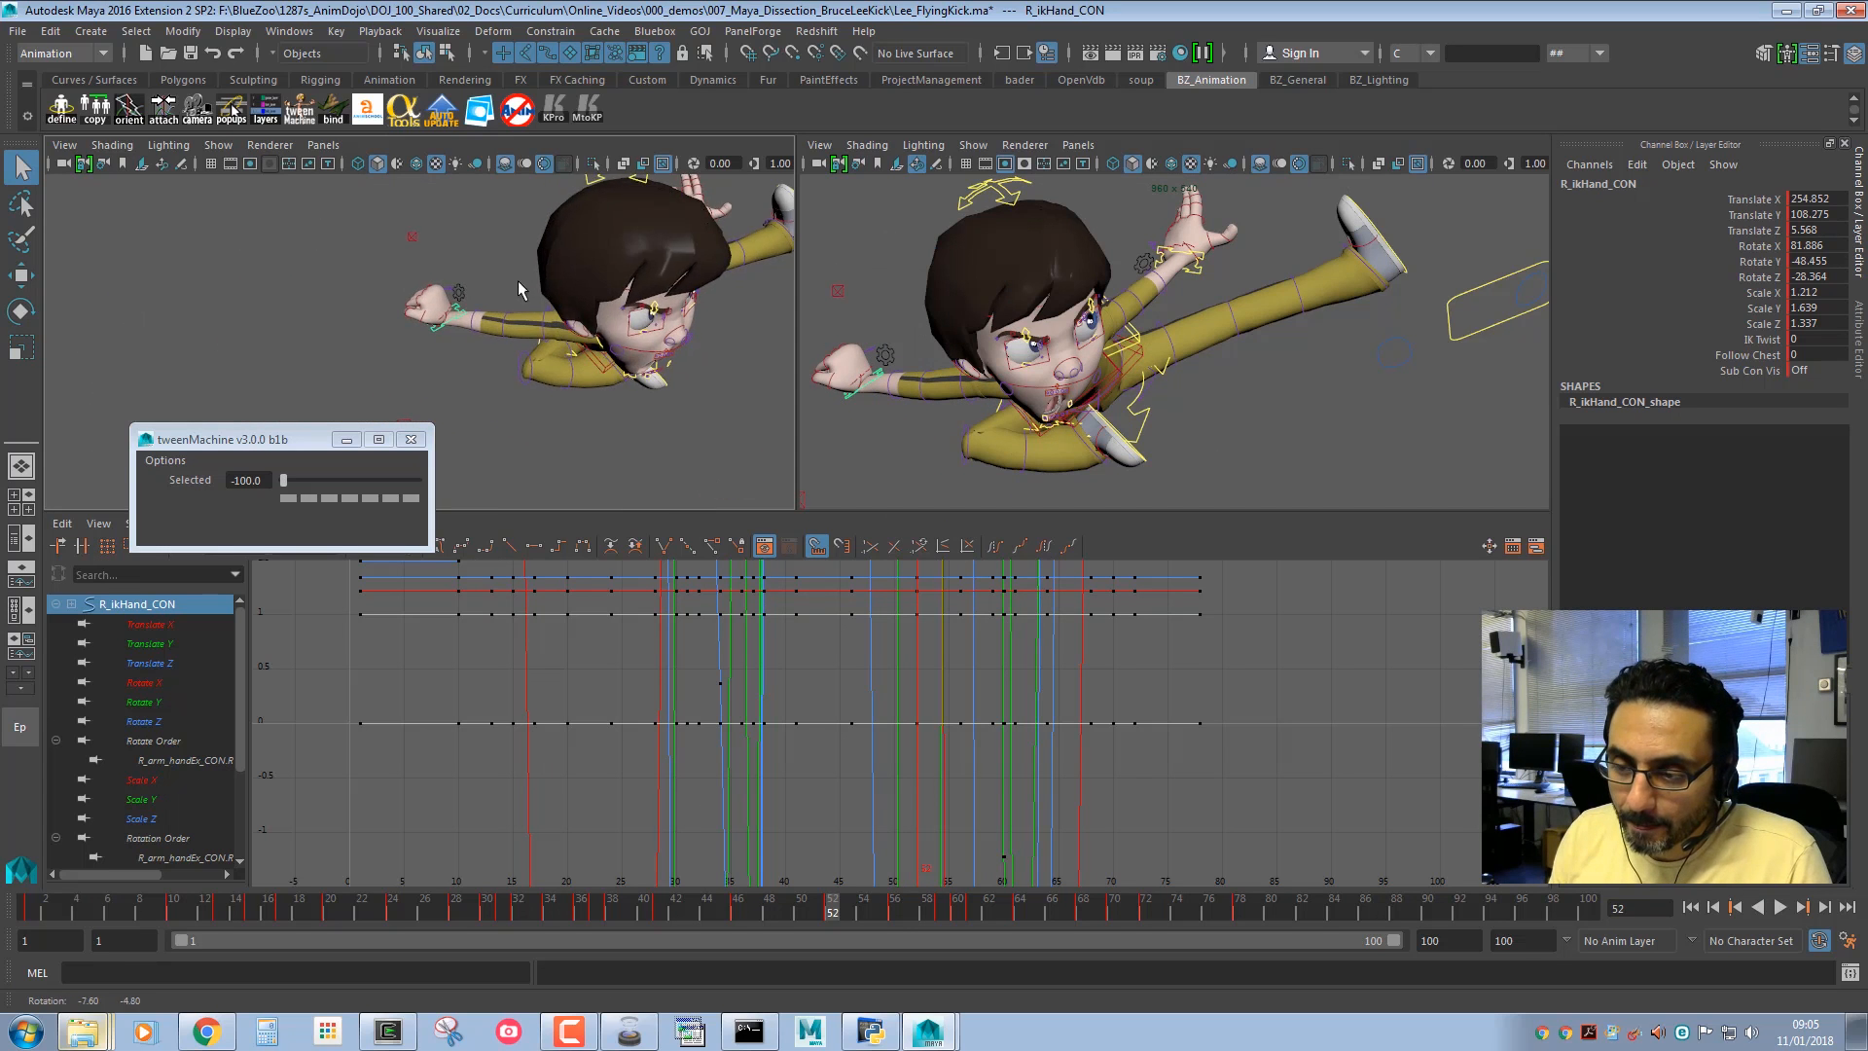
{"action": "right_click_drag", "start_coordinate": [409, 282], "coordinate": [469, 276], "text": "alt"}
{"action": "middle_click_drag", "start_coordinate": [418, 263], "coordinate": [510, 282], "text": "alt"}
{"action": "left_click_drag", "start_coordinate": [510, 282], "coordinate": [500, 297], "text": "alt"}
{"action": "right_click_drag", "start_coordinate": [500, 298], "coordinate": [590, 315], "text": "alt"}
{"action": "middle_click_drag", "start_coordinate": [589, 315], "coordinate": [514, 336], "text": "alt"}
{"action": "left_click_drag", "start_coordinate": [475, 323], "coordinate": [535, 406]}
{"action": "key", "text": "e"}
{"action": "right_click_drag", "start_coordinate": [496, 372], "coordinate": [619, 341], "text": "alt"}
{"action": "middle_click_drag", "start_coordinate": [720, 338], "coordinate": [592, 389], "text": "alt"}
{"action": "right_click_drag", "start_coordinate": [591, 389], "coordinate": [604, 352], "text": "alt"}
{"action": "mouse_move", "coordinate": [604, 352]}
{"action": "left_mouse_down", "text": "alt"}
{"action": "mouse_move", "coordinate": [659, 376]}
{"action": "mouse_move", "coordinate": [638, 367]}
{"action": "left_mouse_up", "text": "alt"}
{"action": "left_click_drag", "start_coordinate": [419, 262], "coordinate": [499, 305]}
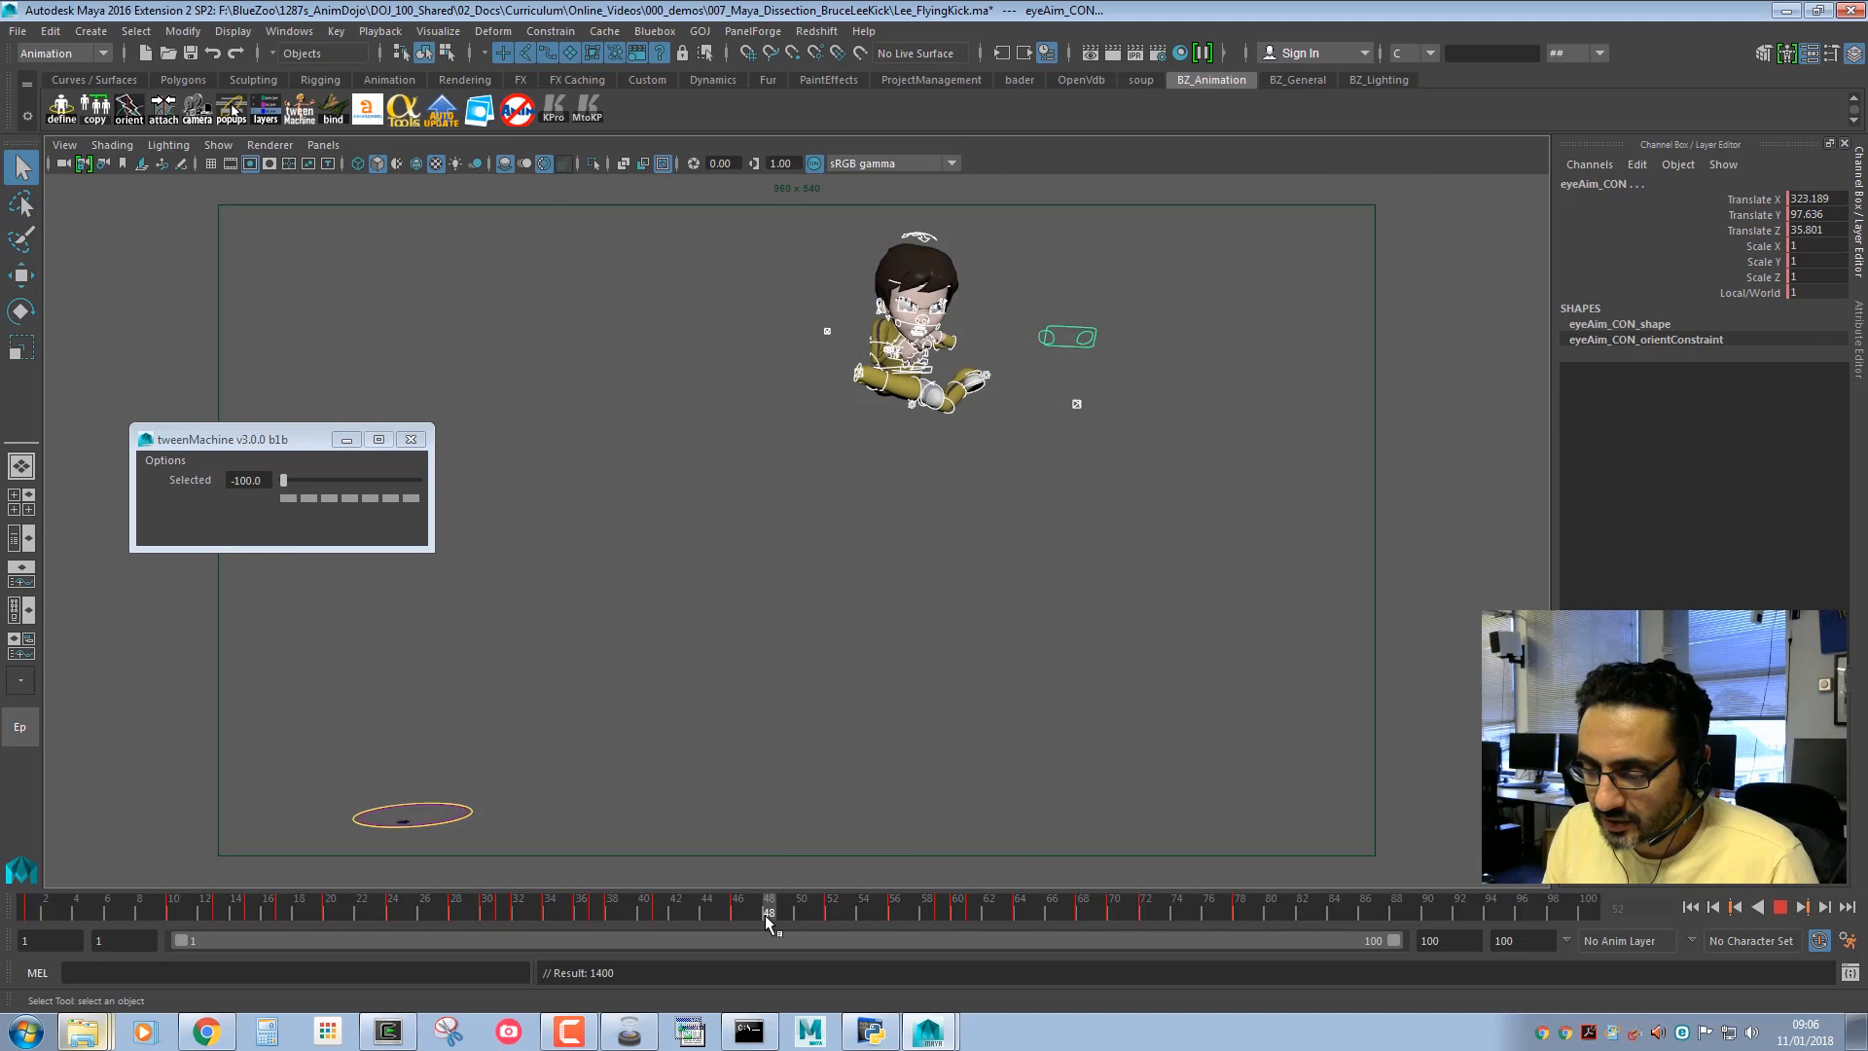
Shift the block of keys after the frame 52 kick so that it starts at frame 59.
{"action": "left_click_drag", "start_coordinate": [764, 914], "coordinate": [829, 920]}
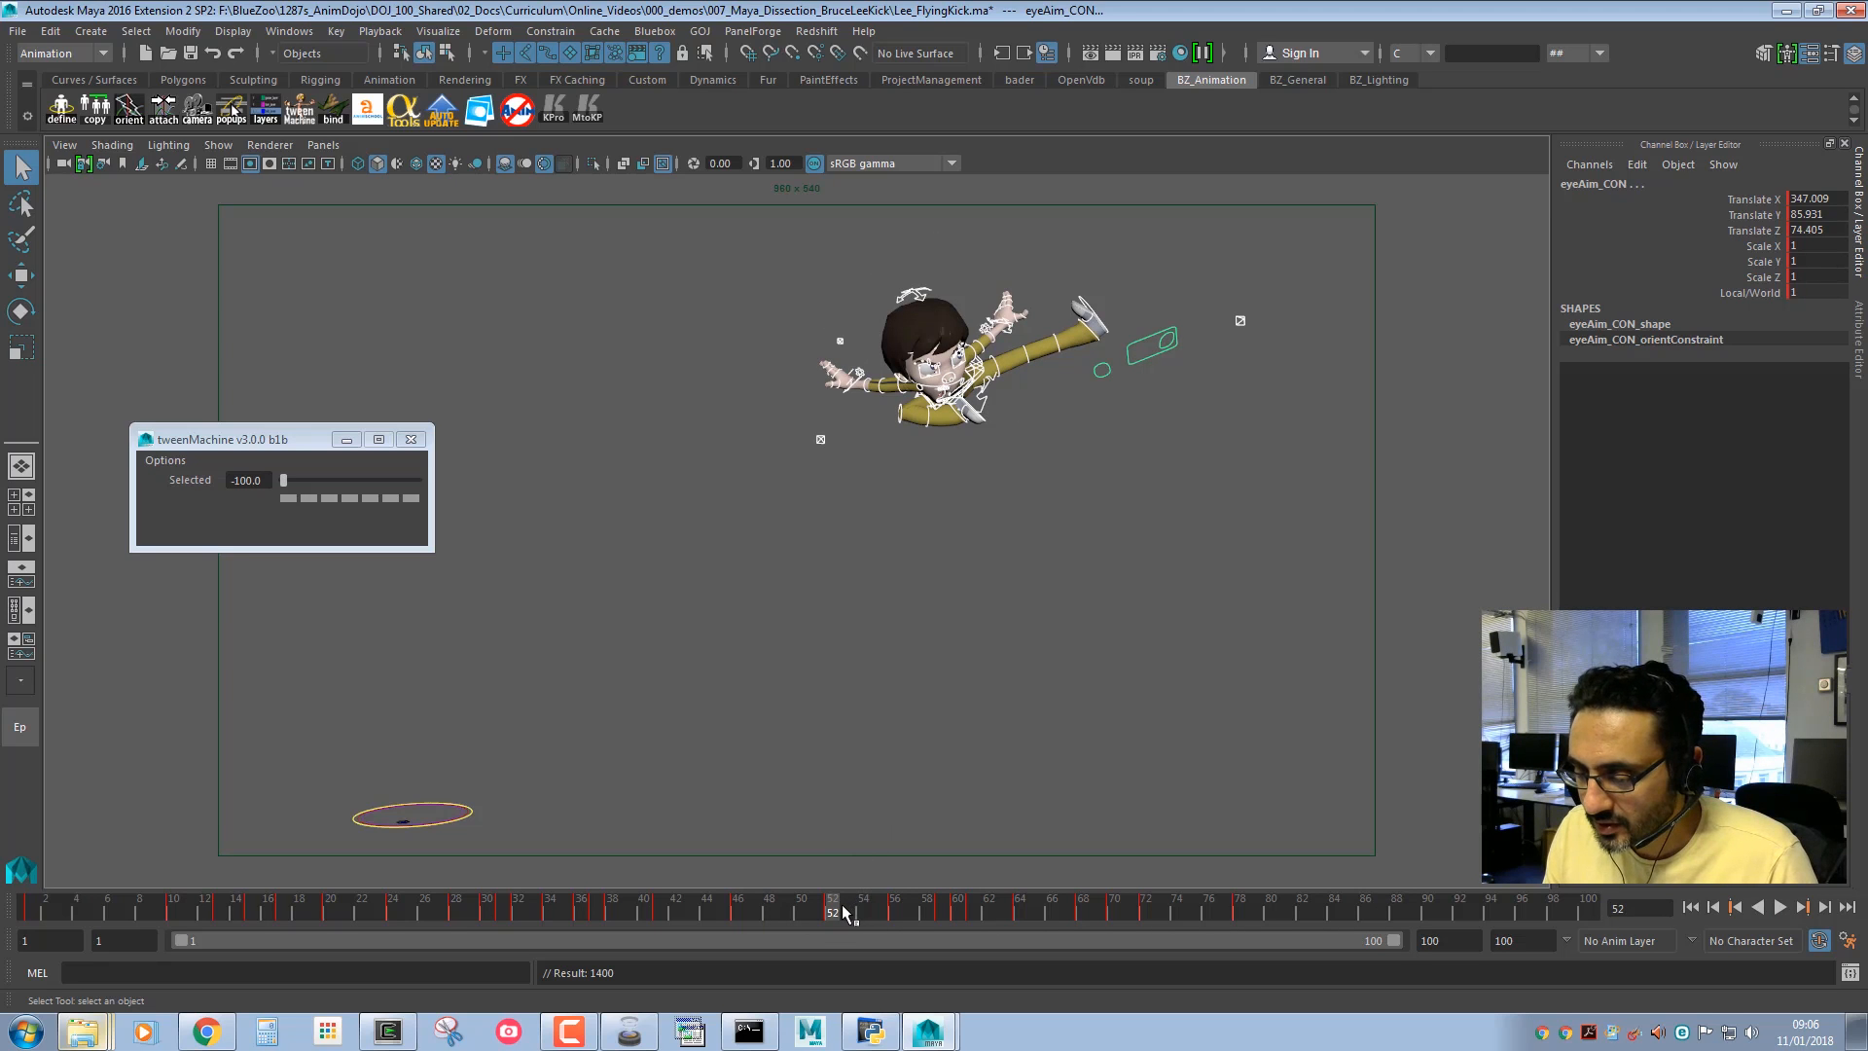
{"action": "left_click_drag", "start_coordinate": [845, 912], "coordinate": [1114, 916]}
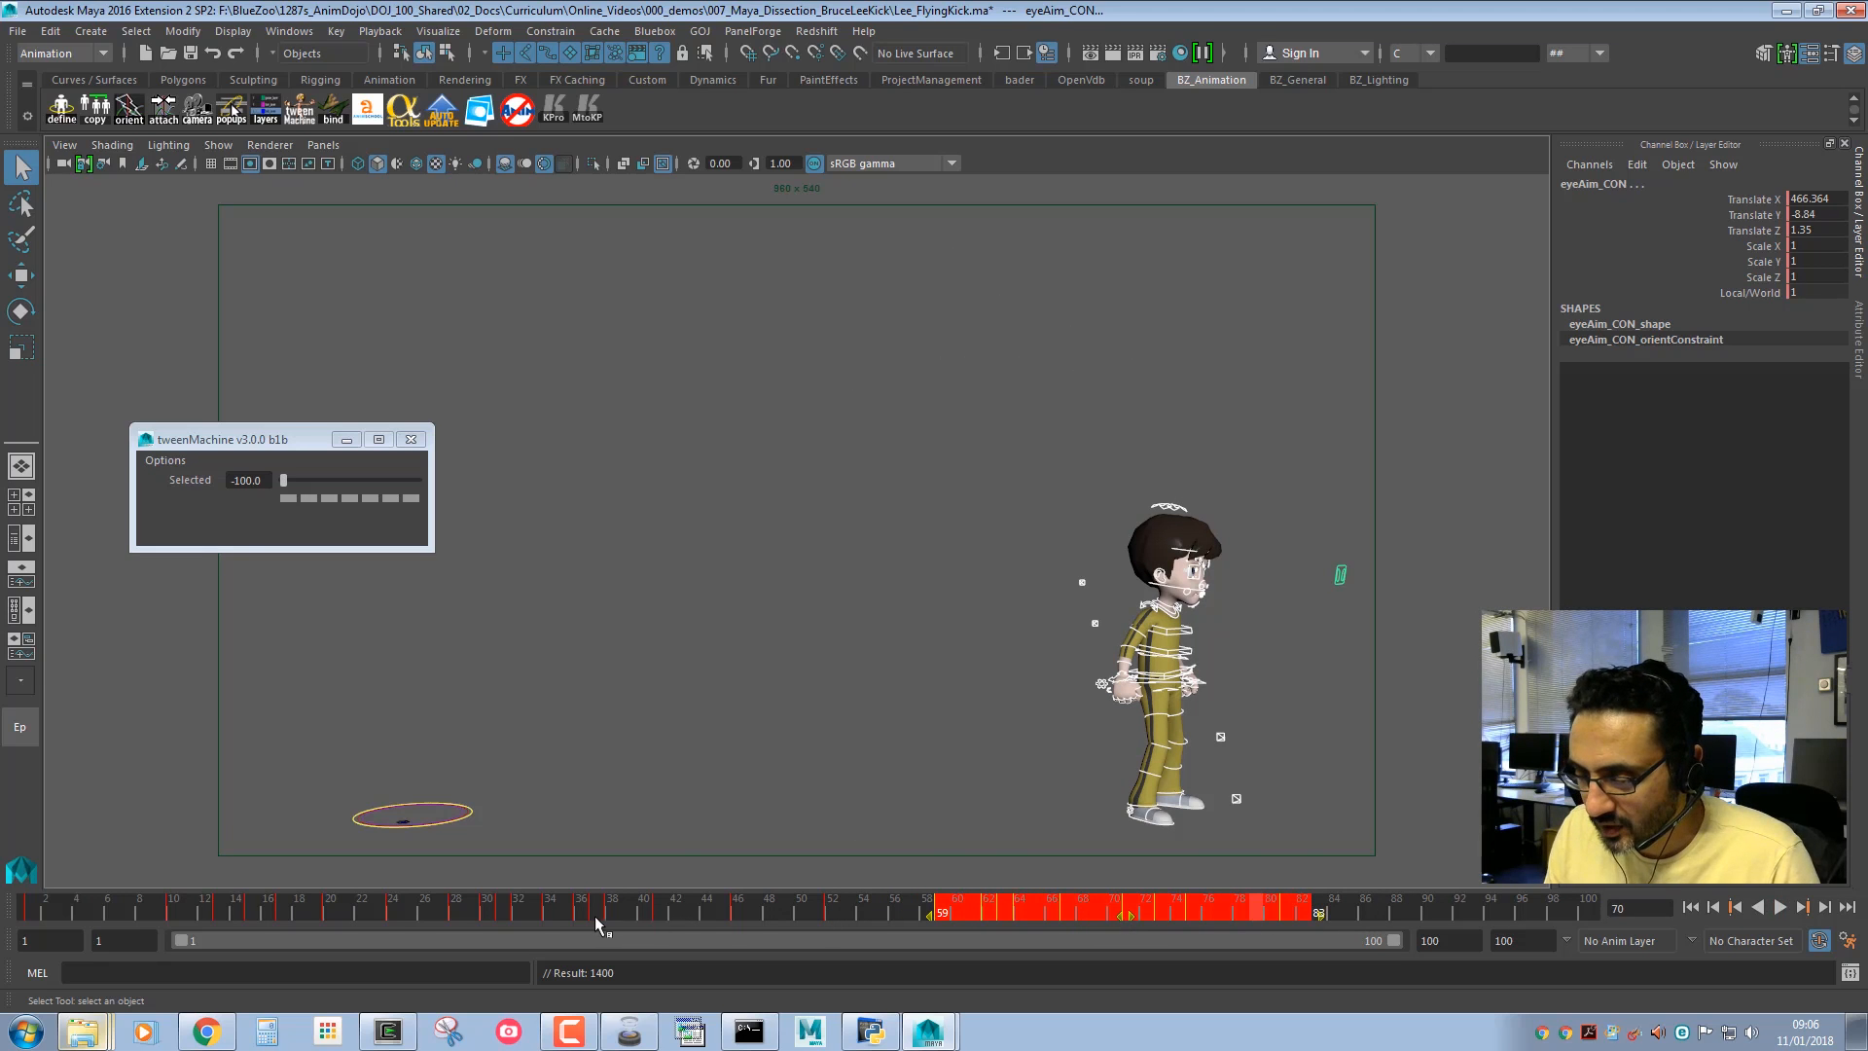
Tween all rig controls to 95.6 at frame 48 and to -18.2 at frame 47.
{"action": "left_click_drag", "start_coordinate": [596, 916], "coordinate": [774, 912]}
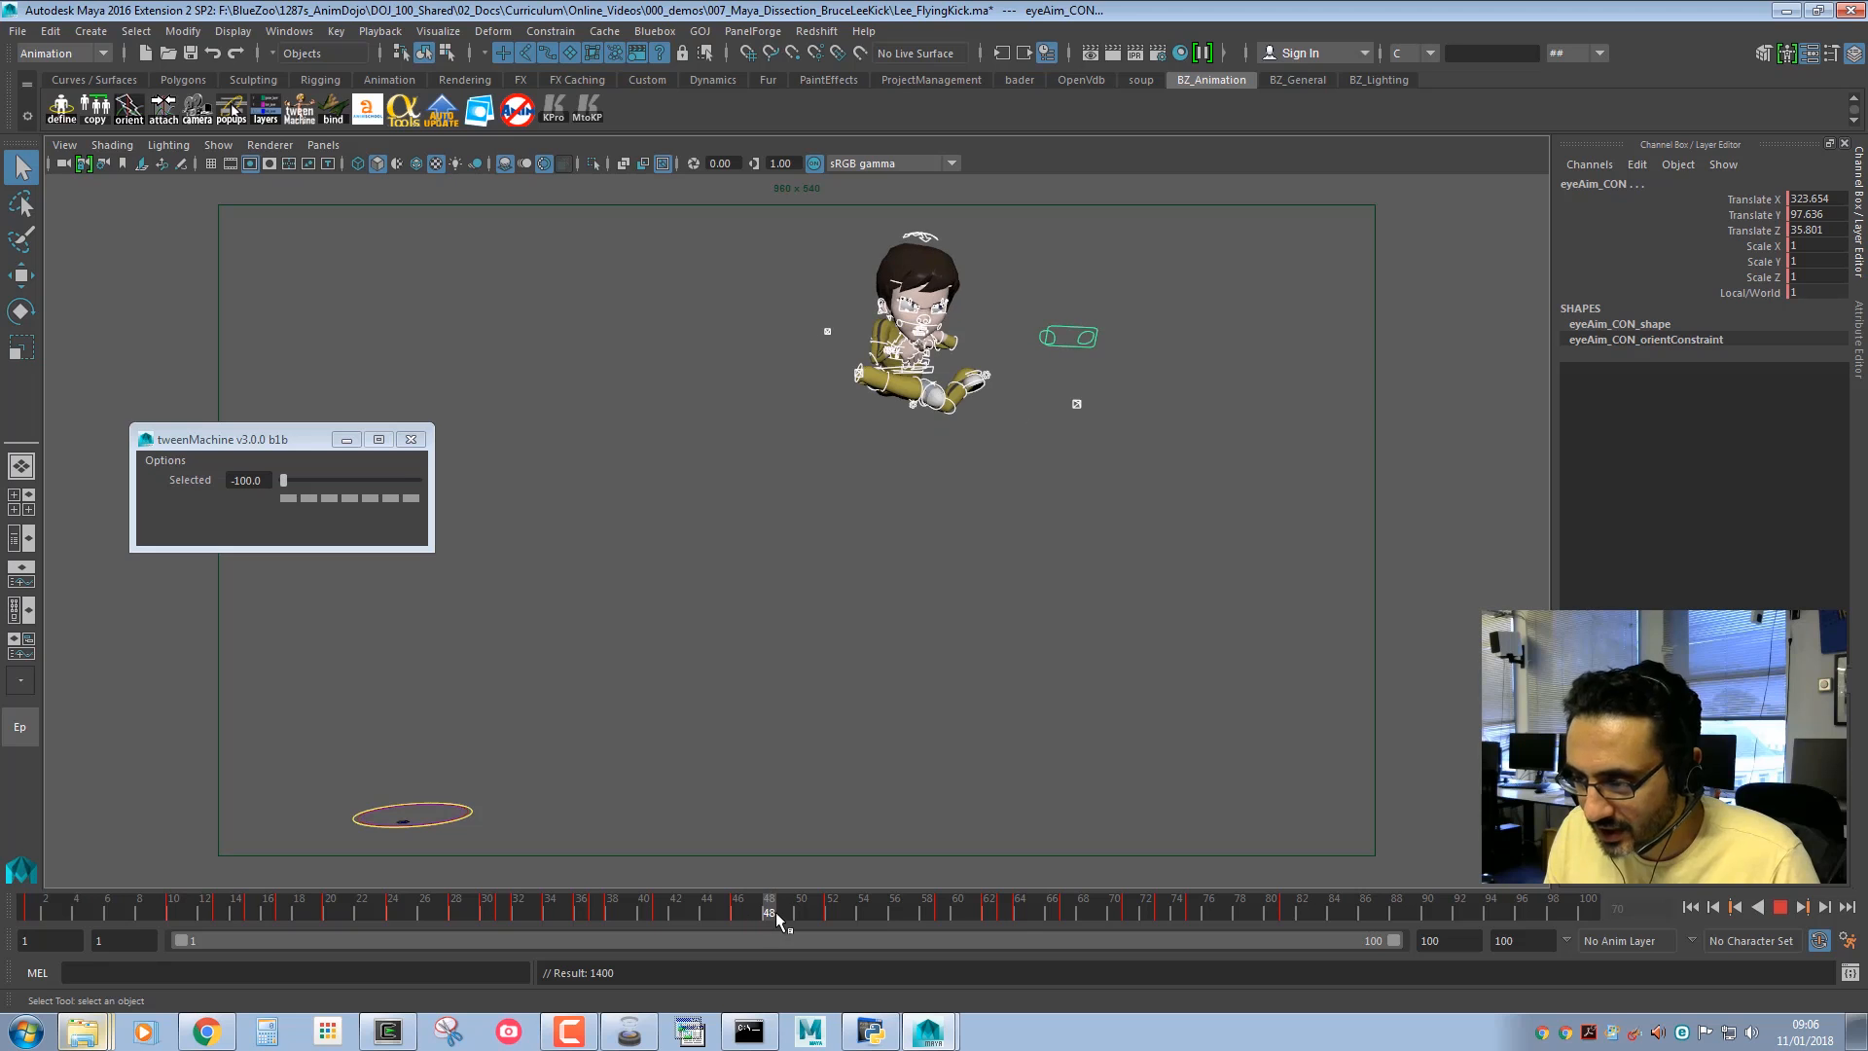
{"action": "left_click", "coordinate": [413, 484]}
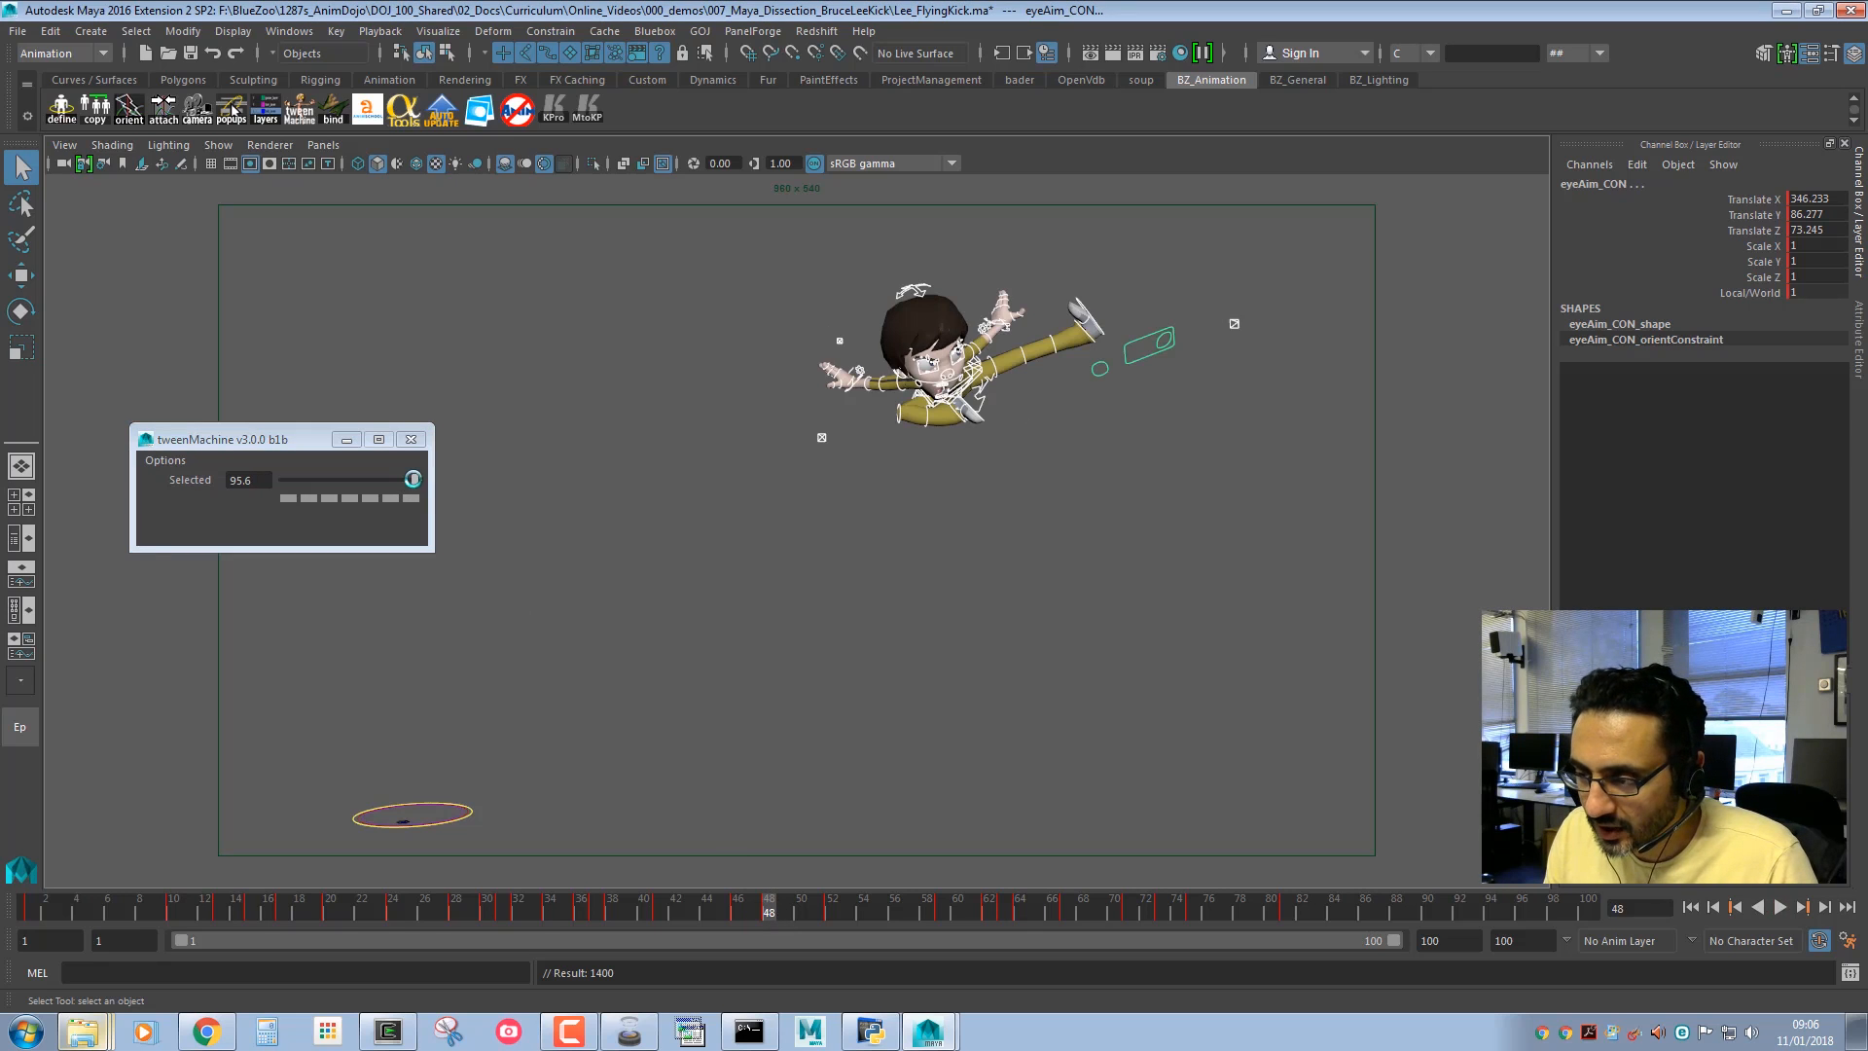
{"action": "left_click", "coordinate": [752, 906]}
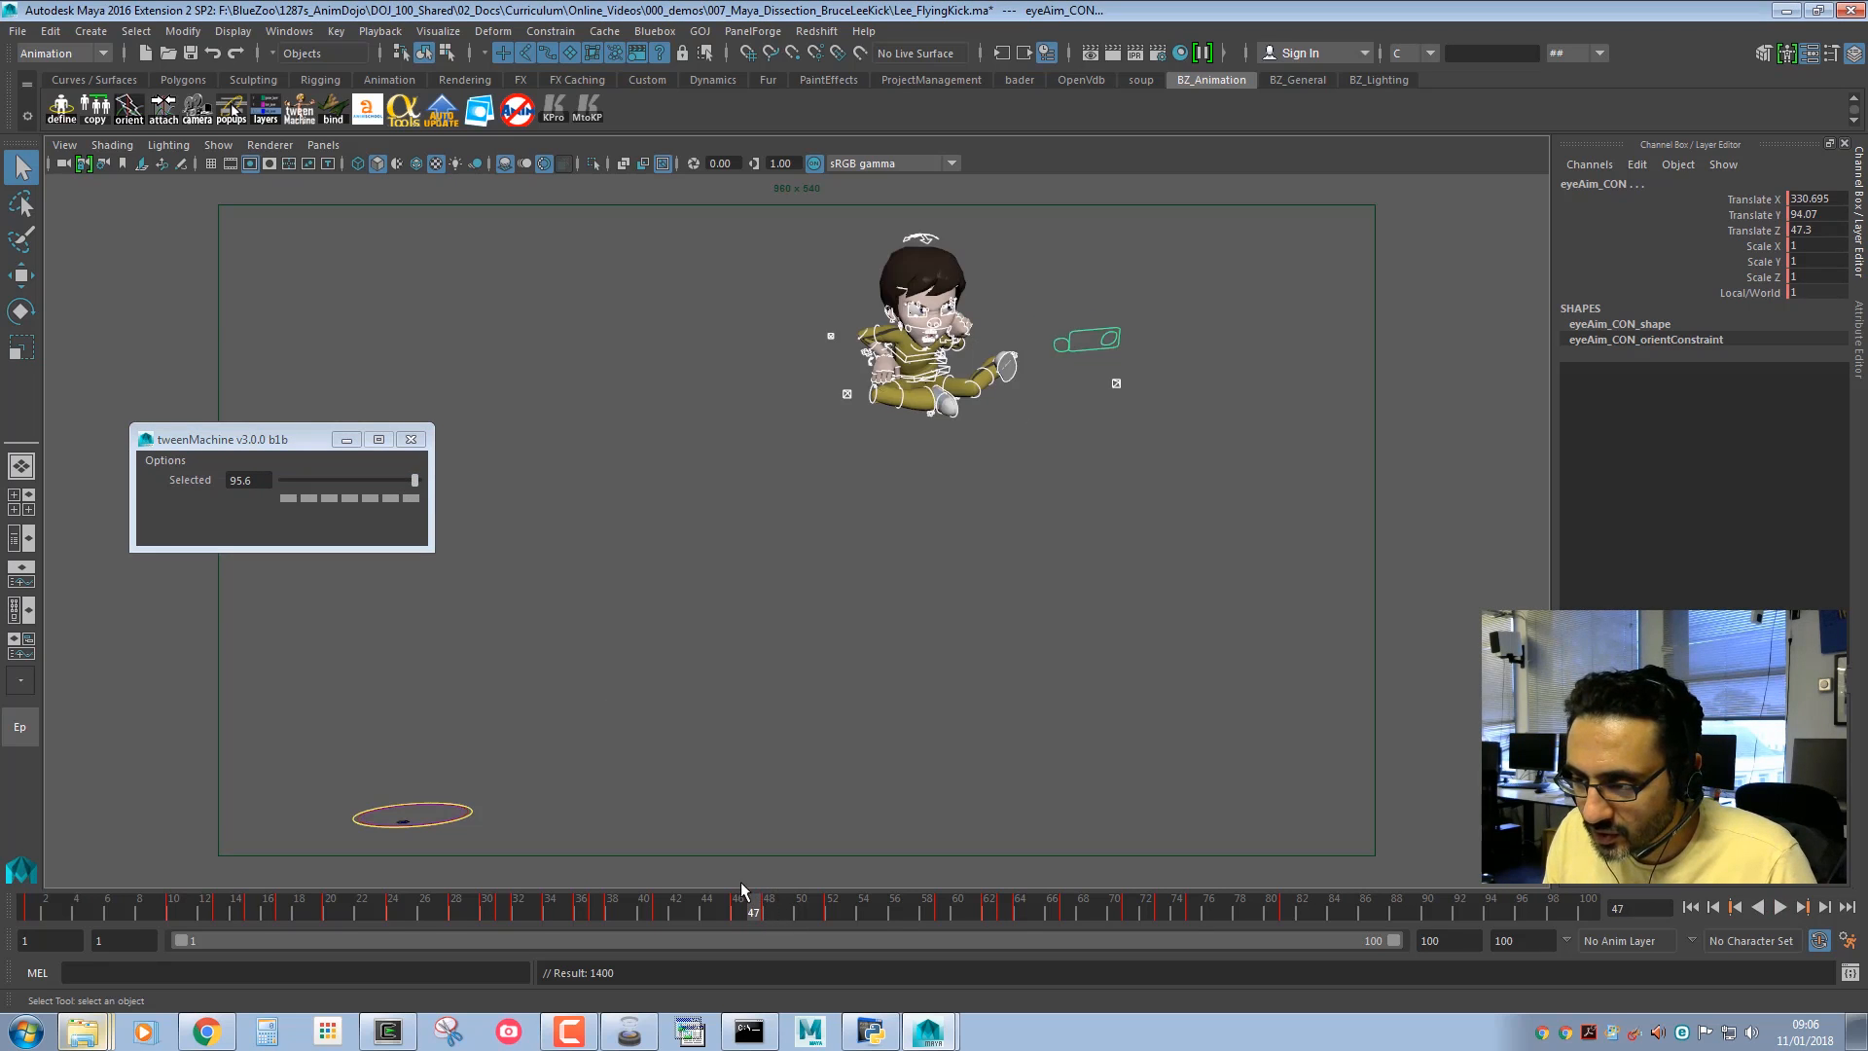
{"action": "left_click", "coordinate": [336, 478]}
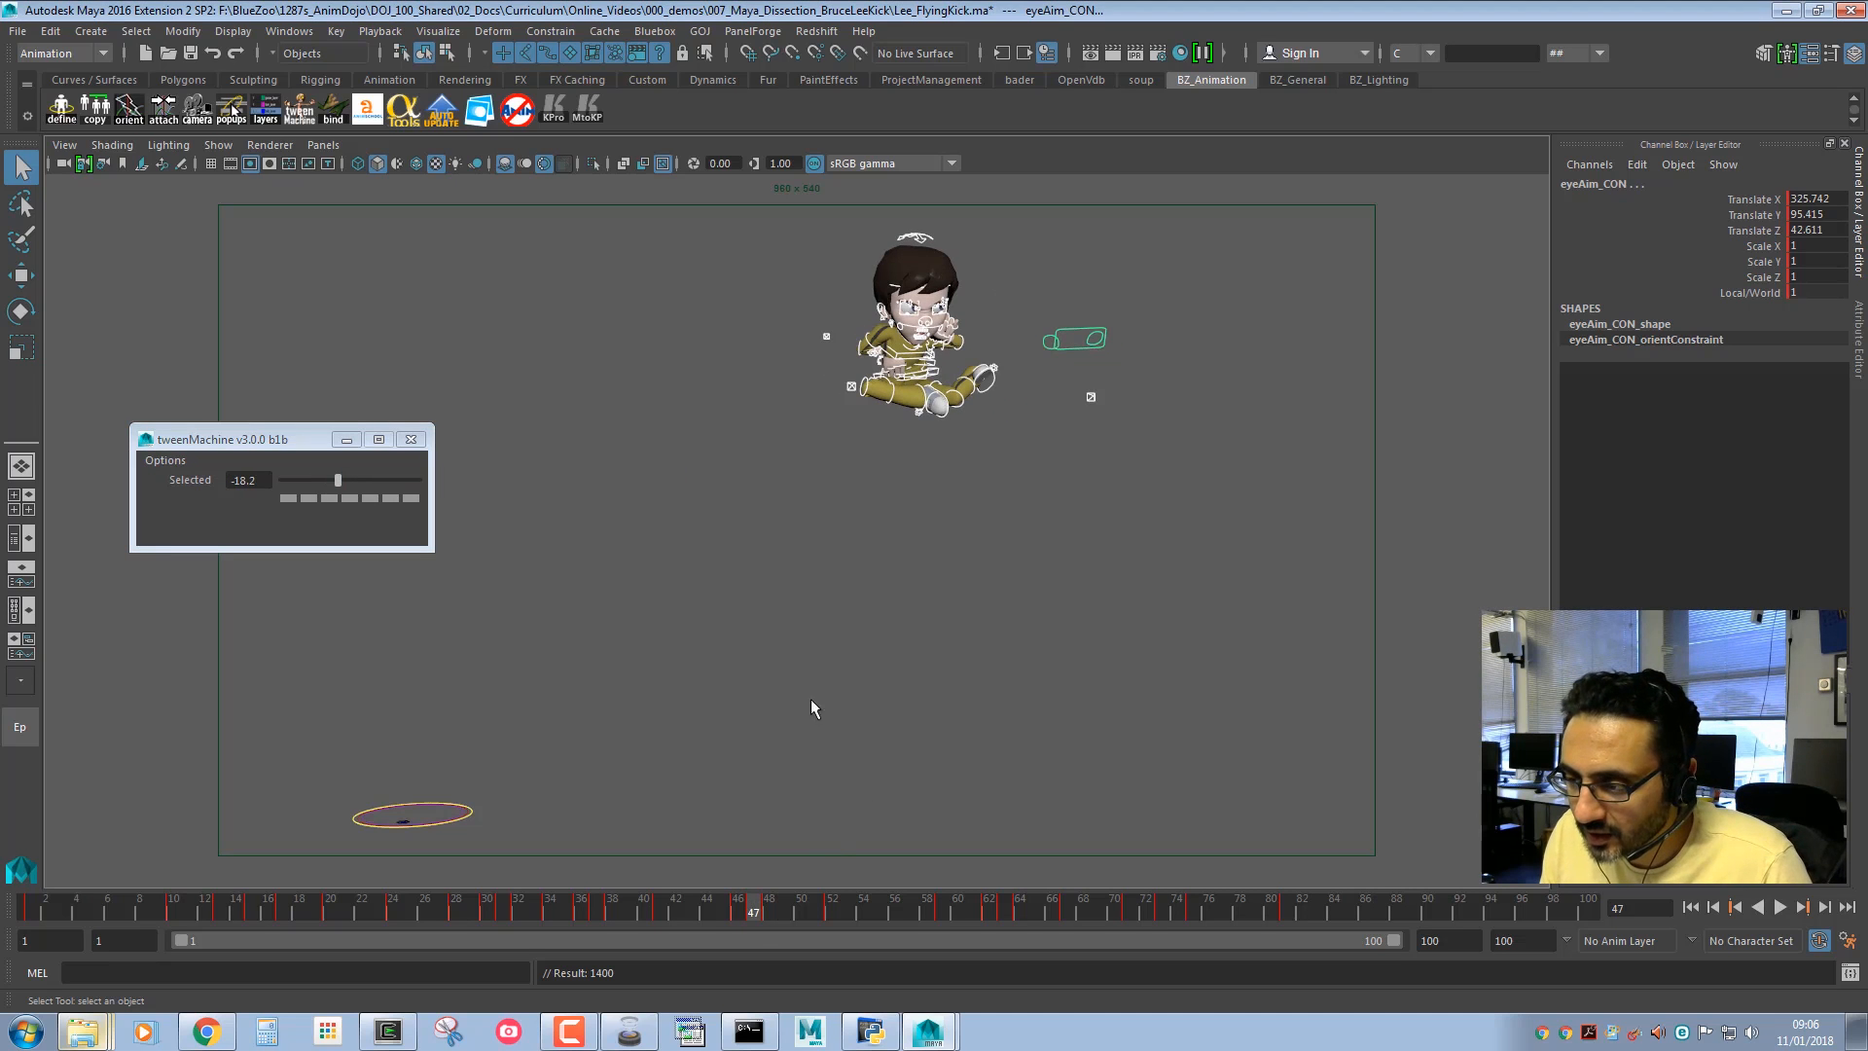
At frame 48, select the ankle, knee, hand and elbow controls of both sides together with the body control for moving.
{"action": "left_click_drag", "start_coordinate": [754, 908], "coordinate": [768, 906]}
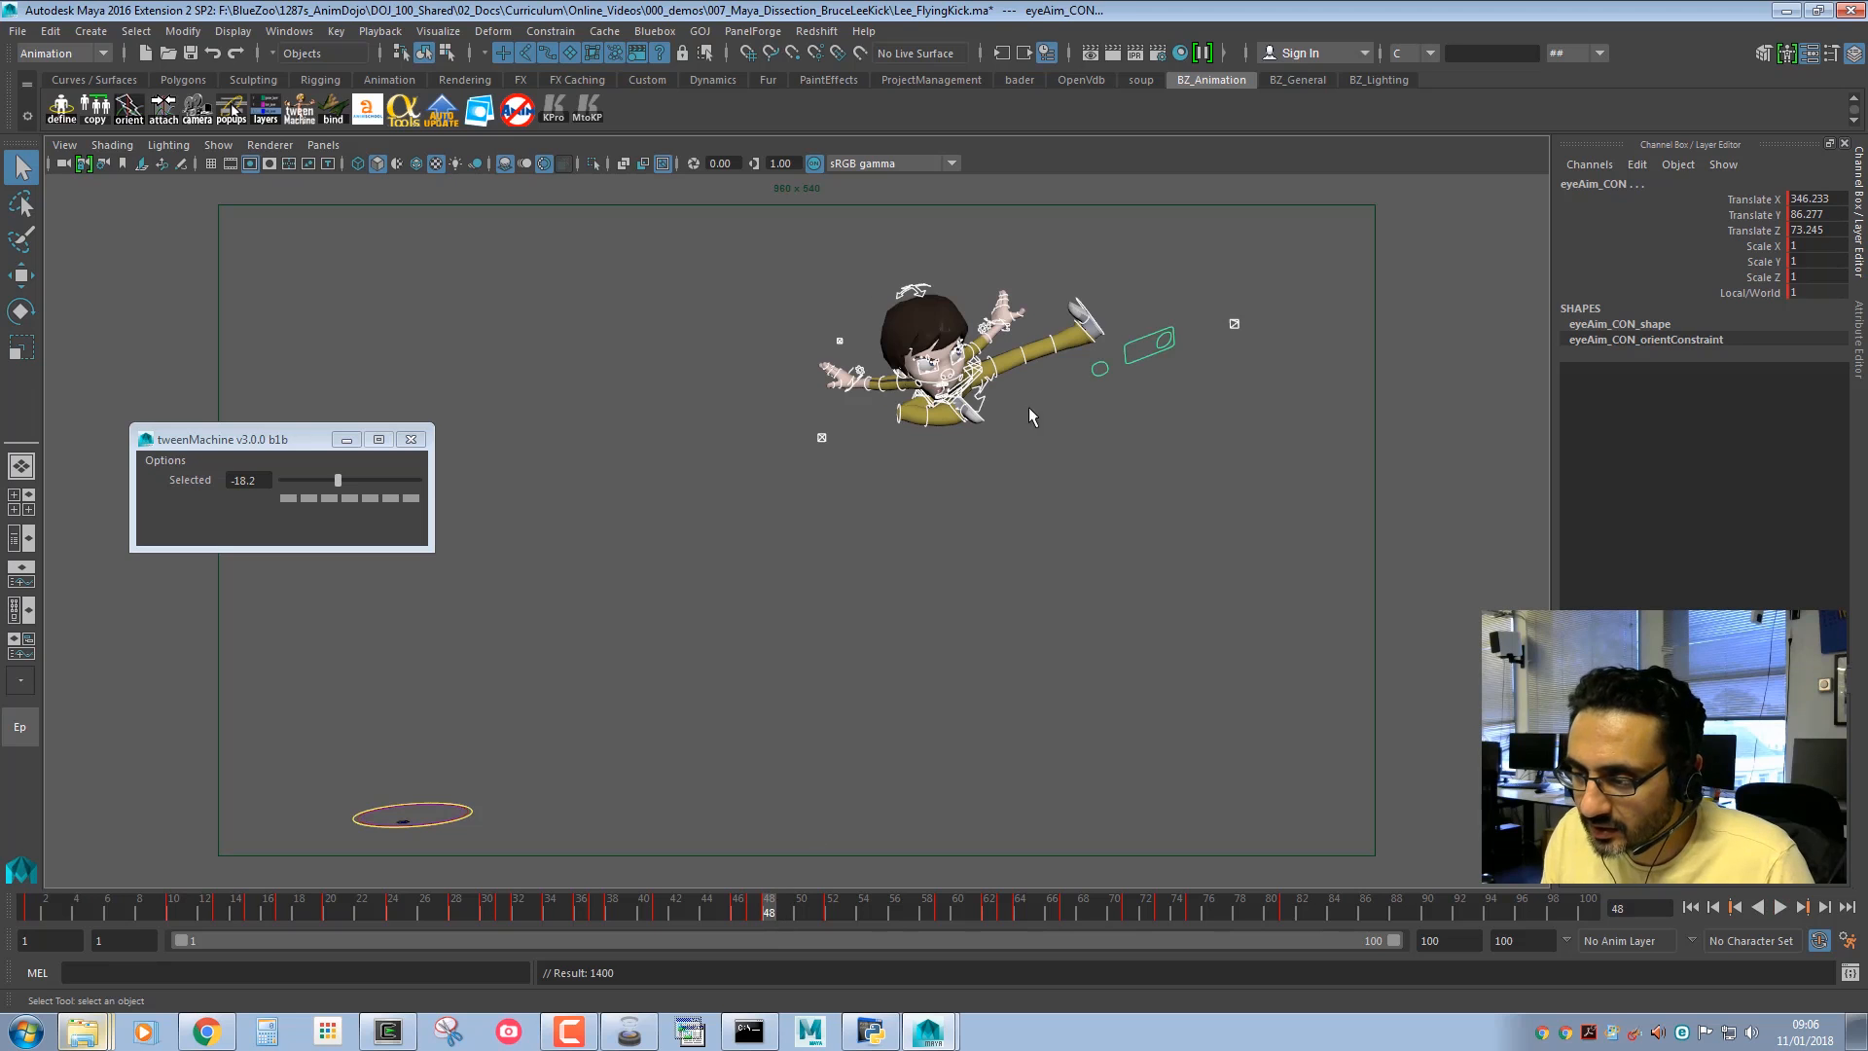
{"action": "left_click", "coordinate": [985, 409]}
{"action": "left_click", "coordinate": [1095, 317]}
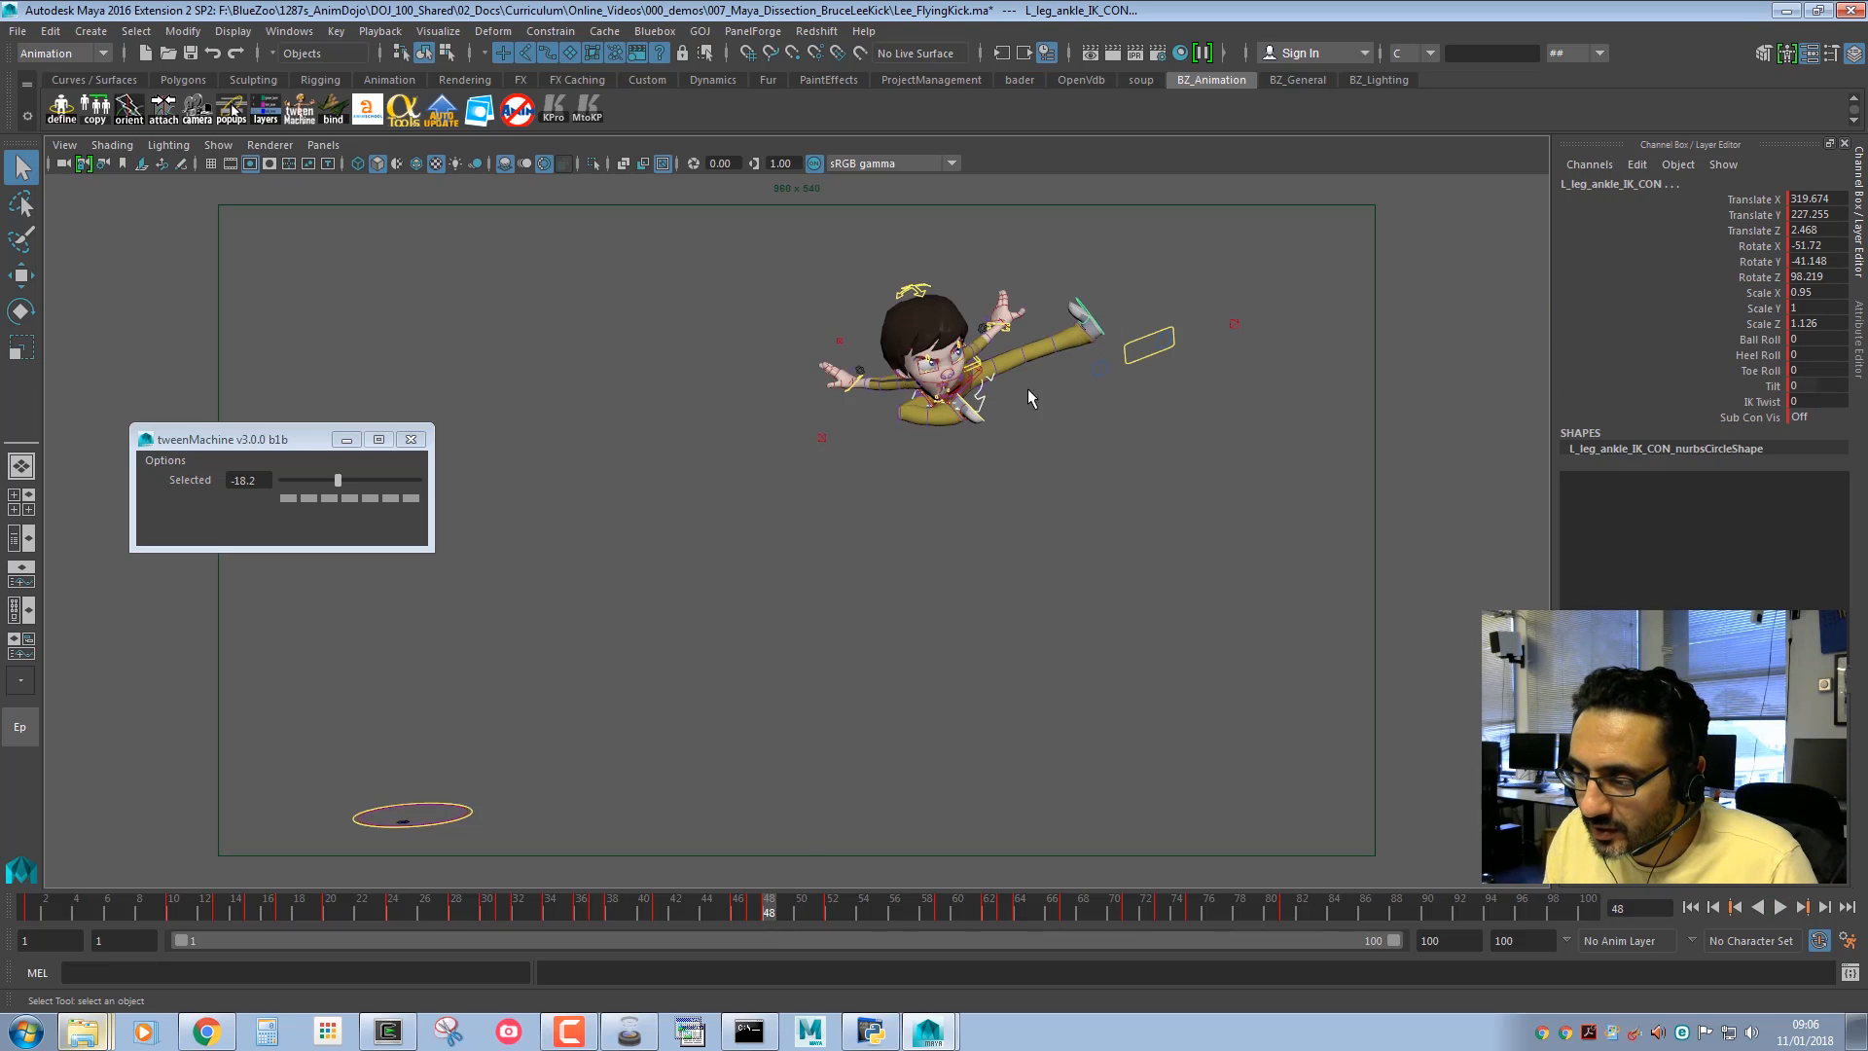
{"action": "left_click", "coordinate": [985, 418], "text": "shift"}
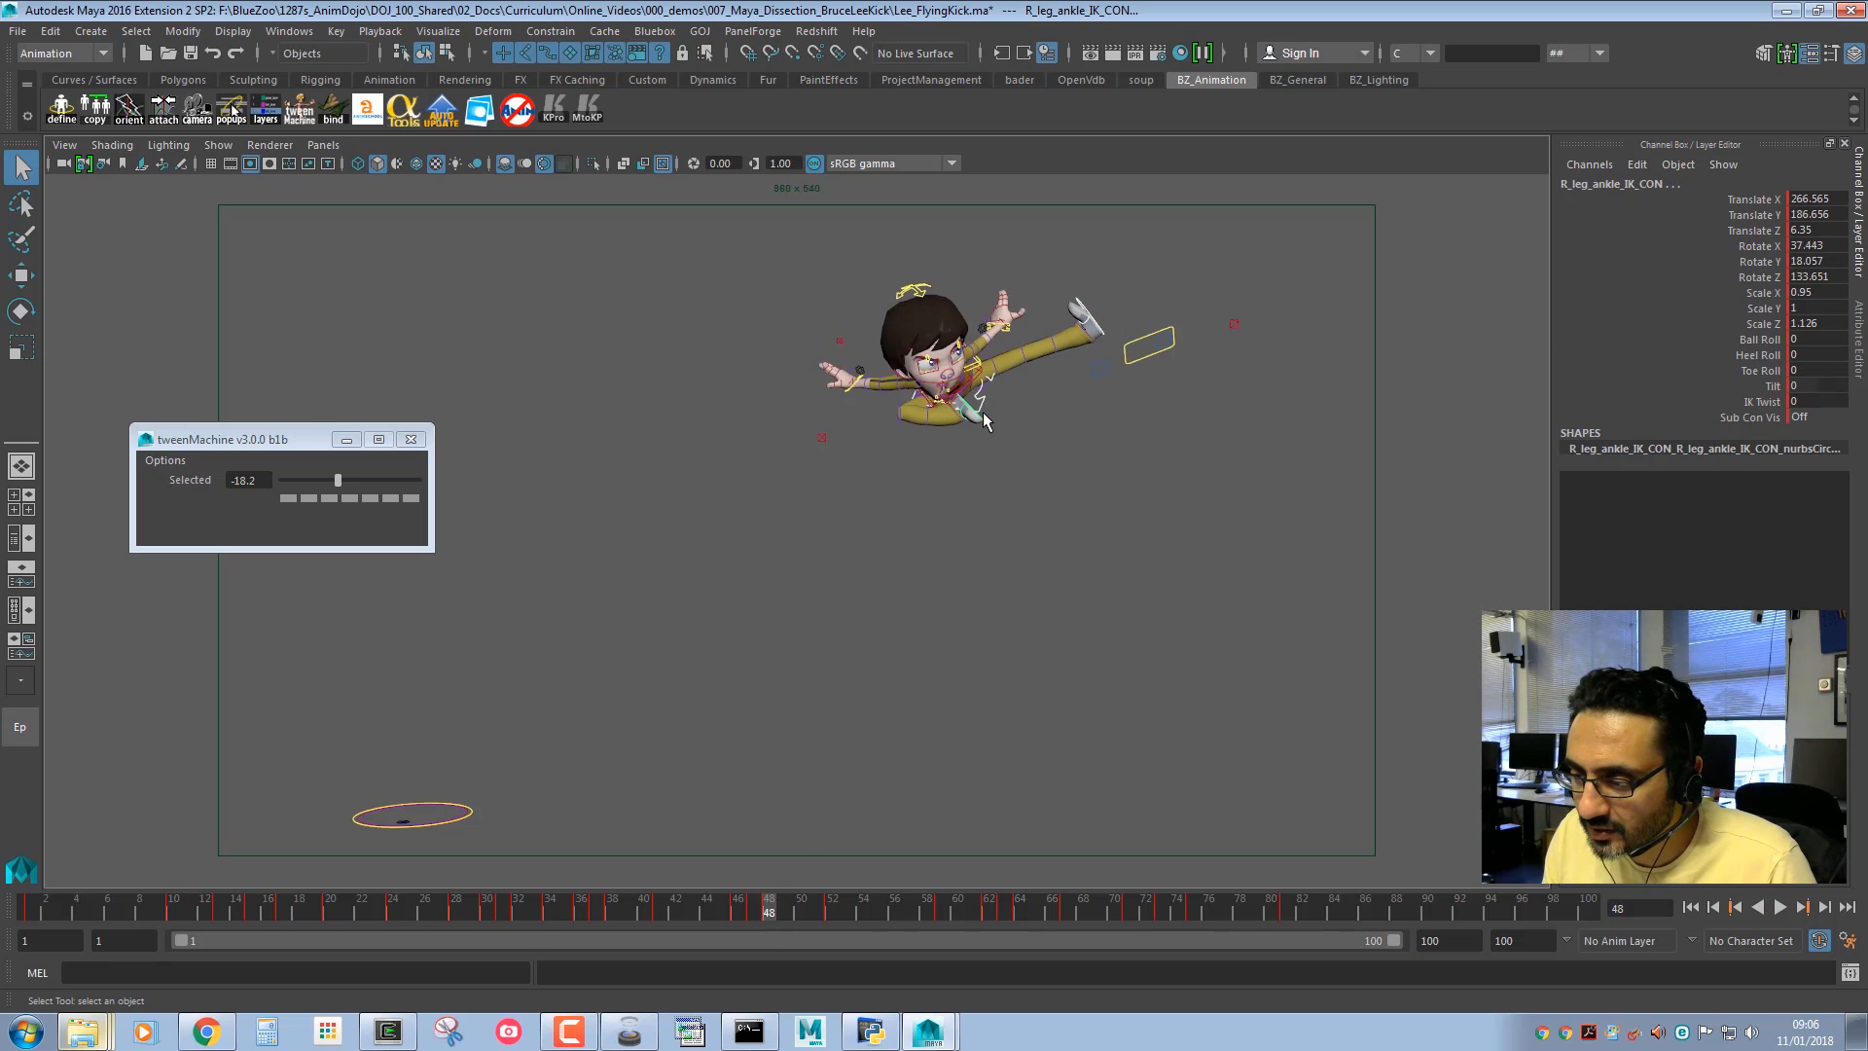
{"action": "left_click", "coordinate": [824, 436]}
{"action": "left_click", "coordinate": [1000, 334]}
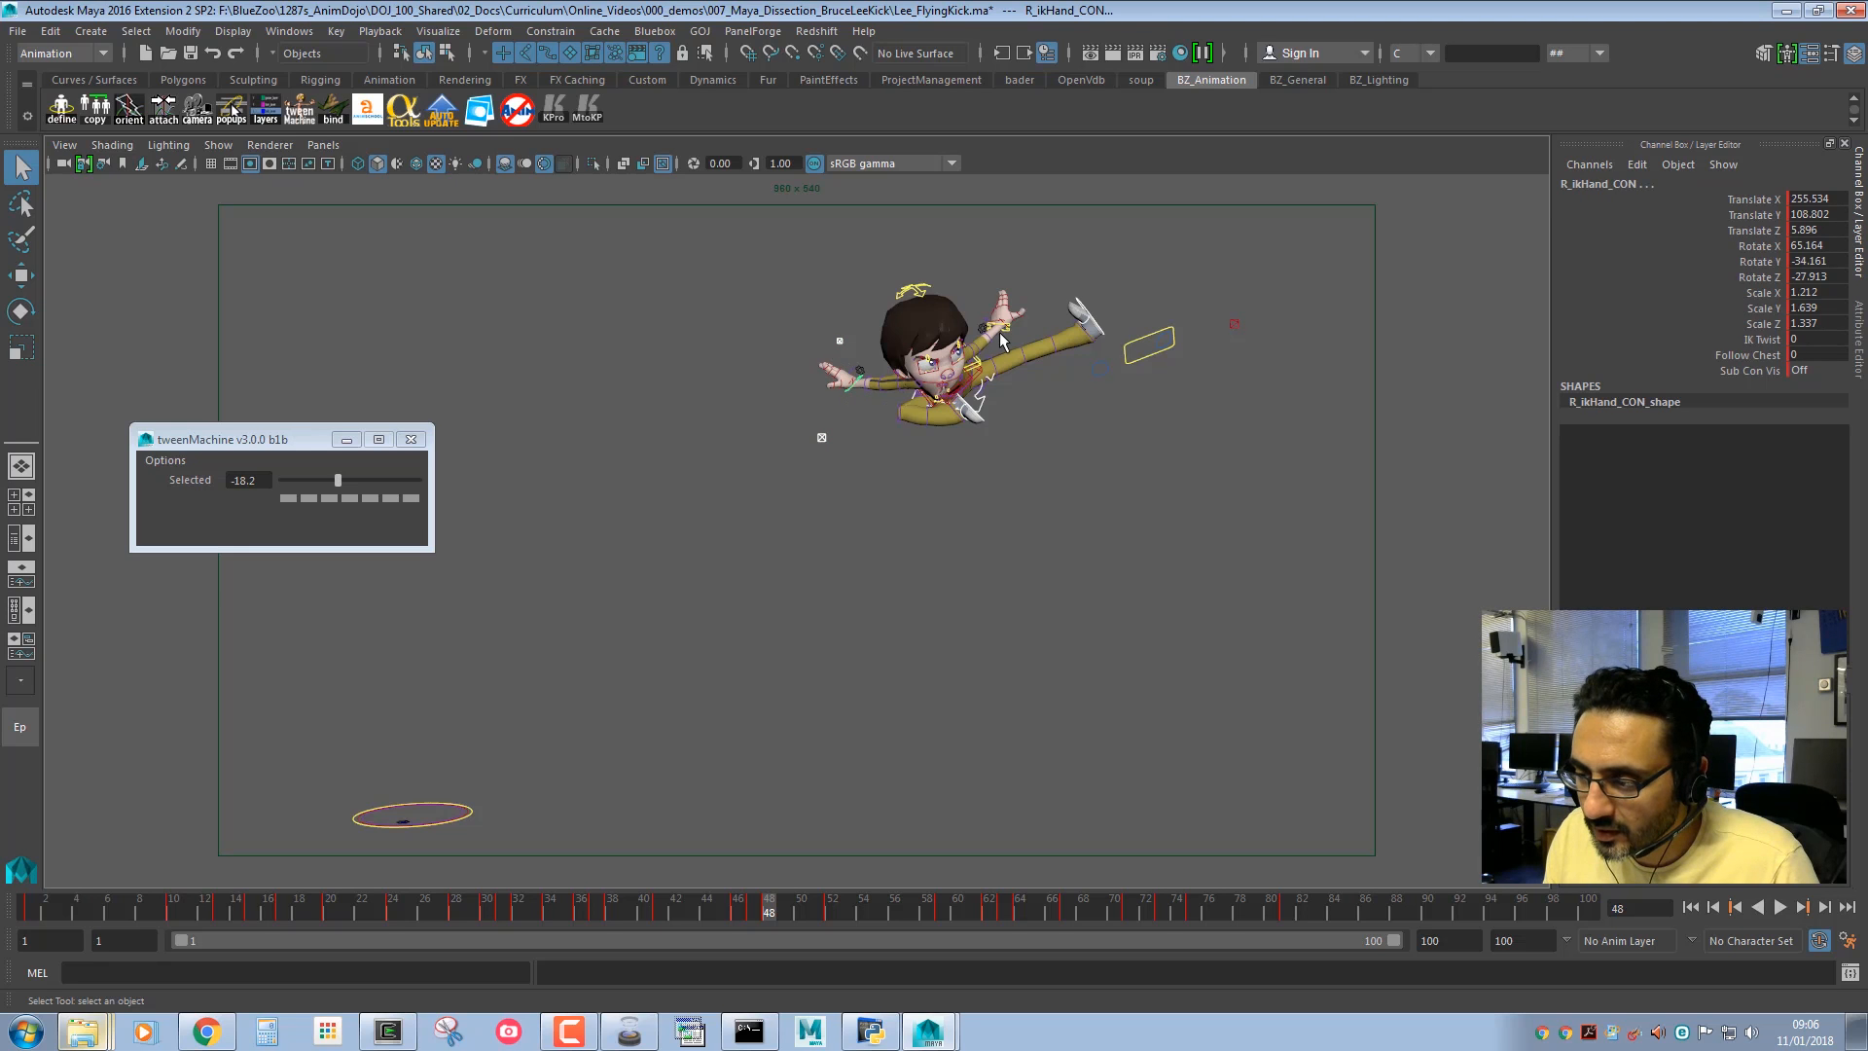
{"action": "left_click", "coordinate": [1006, 330]}
{"action": "left_click", "coordinate": [1235, 325]}
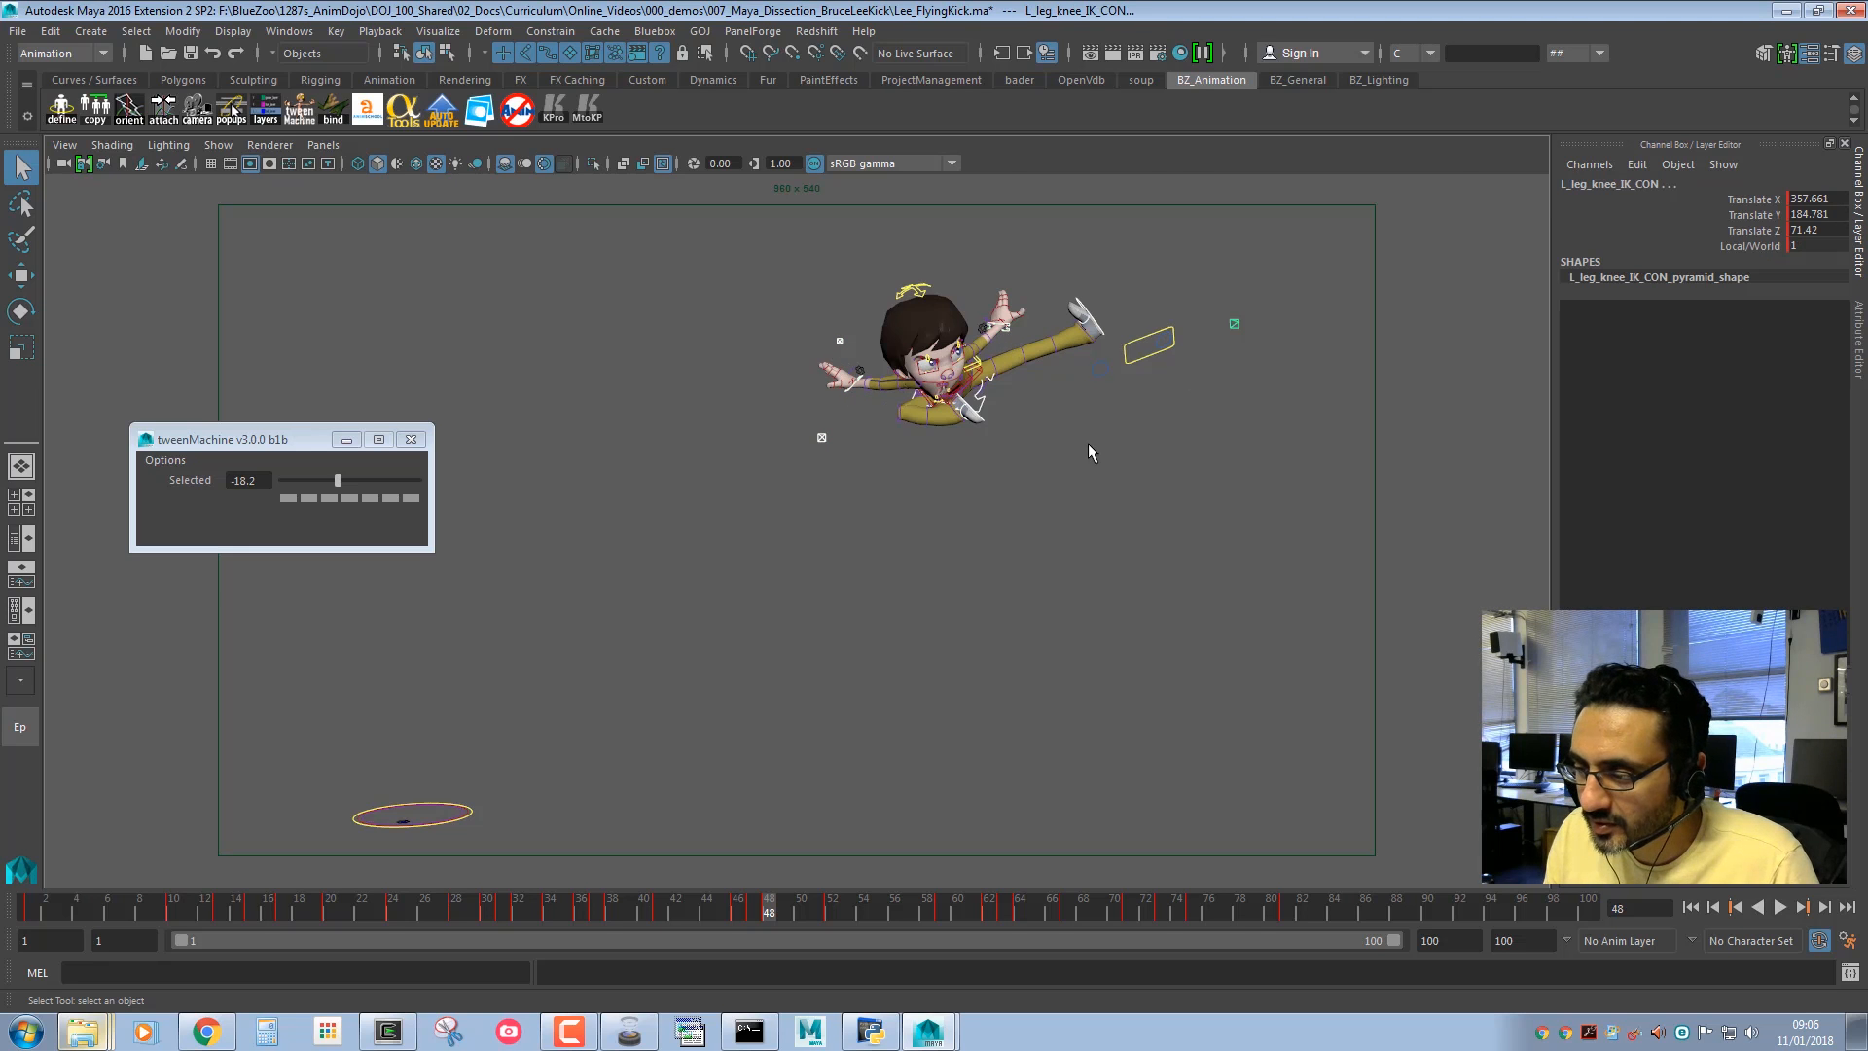
{"action": "key", "text": "space"}
{"action": "left_click_drag", "start_coordinate": [630, 348], "coordinate": [505, 430], "text": "alt"}
{"action": "left_click", "coordinate": [506, 432], "text": "shift"}
{"action": "key", "text": "space"}
{"action": "key", "text": "w"}
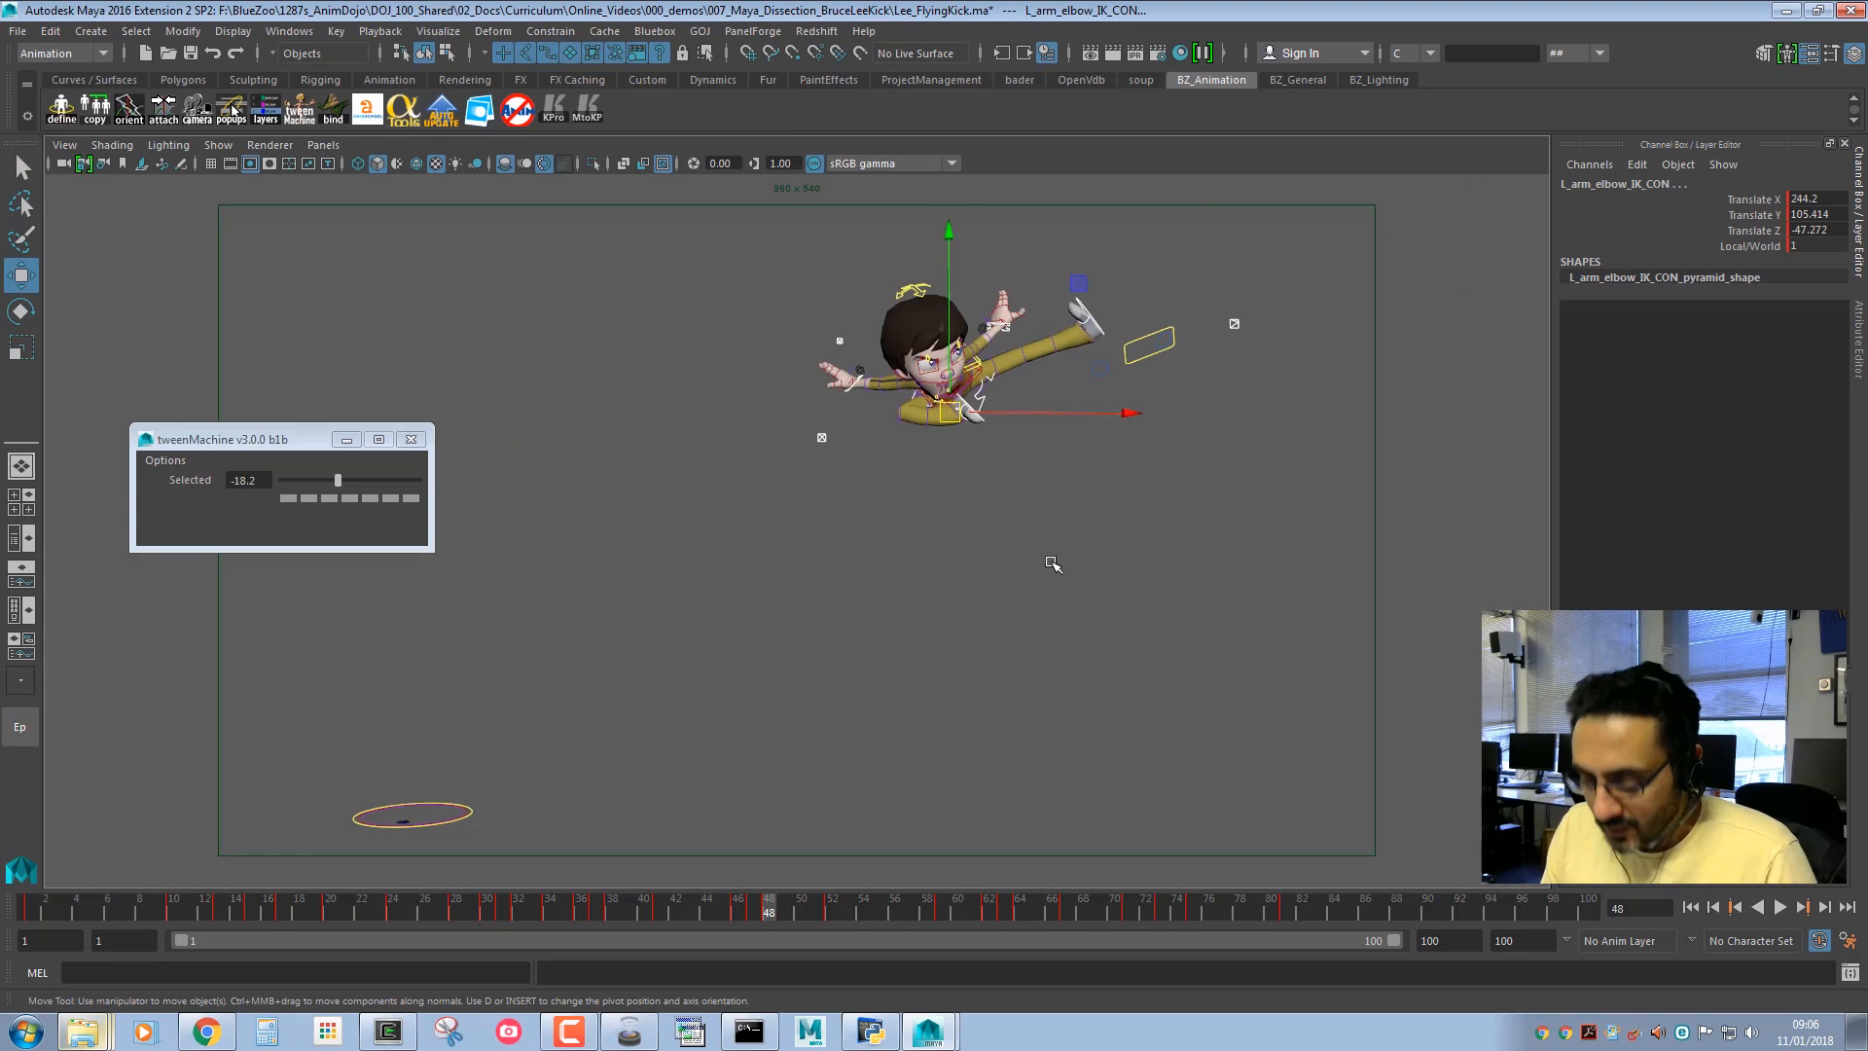
Compare frames 46 to 48, raise the selected controls slightly up and forward at frame 48, and key them.
{"action": "key", "text": "alt+comma"}
{"action": "key", "text": "alt+comma"}
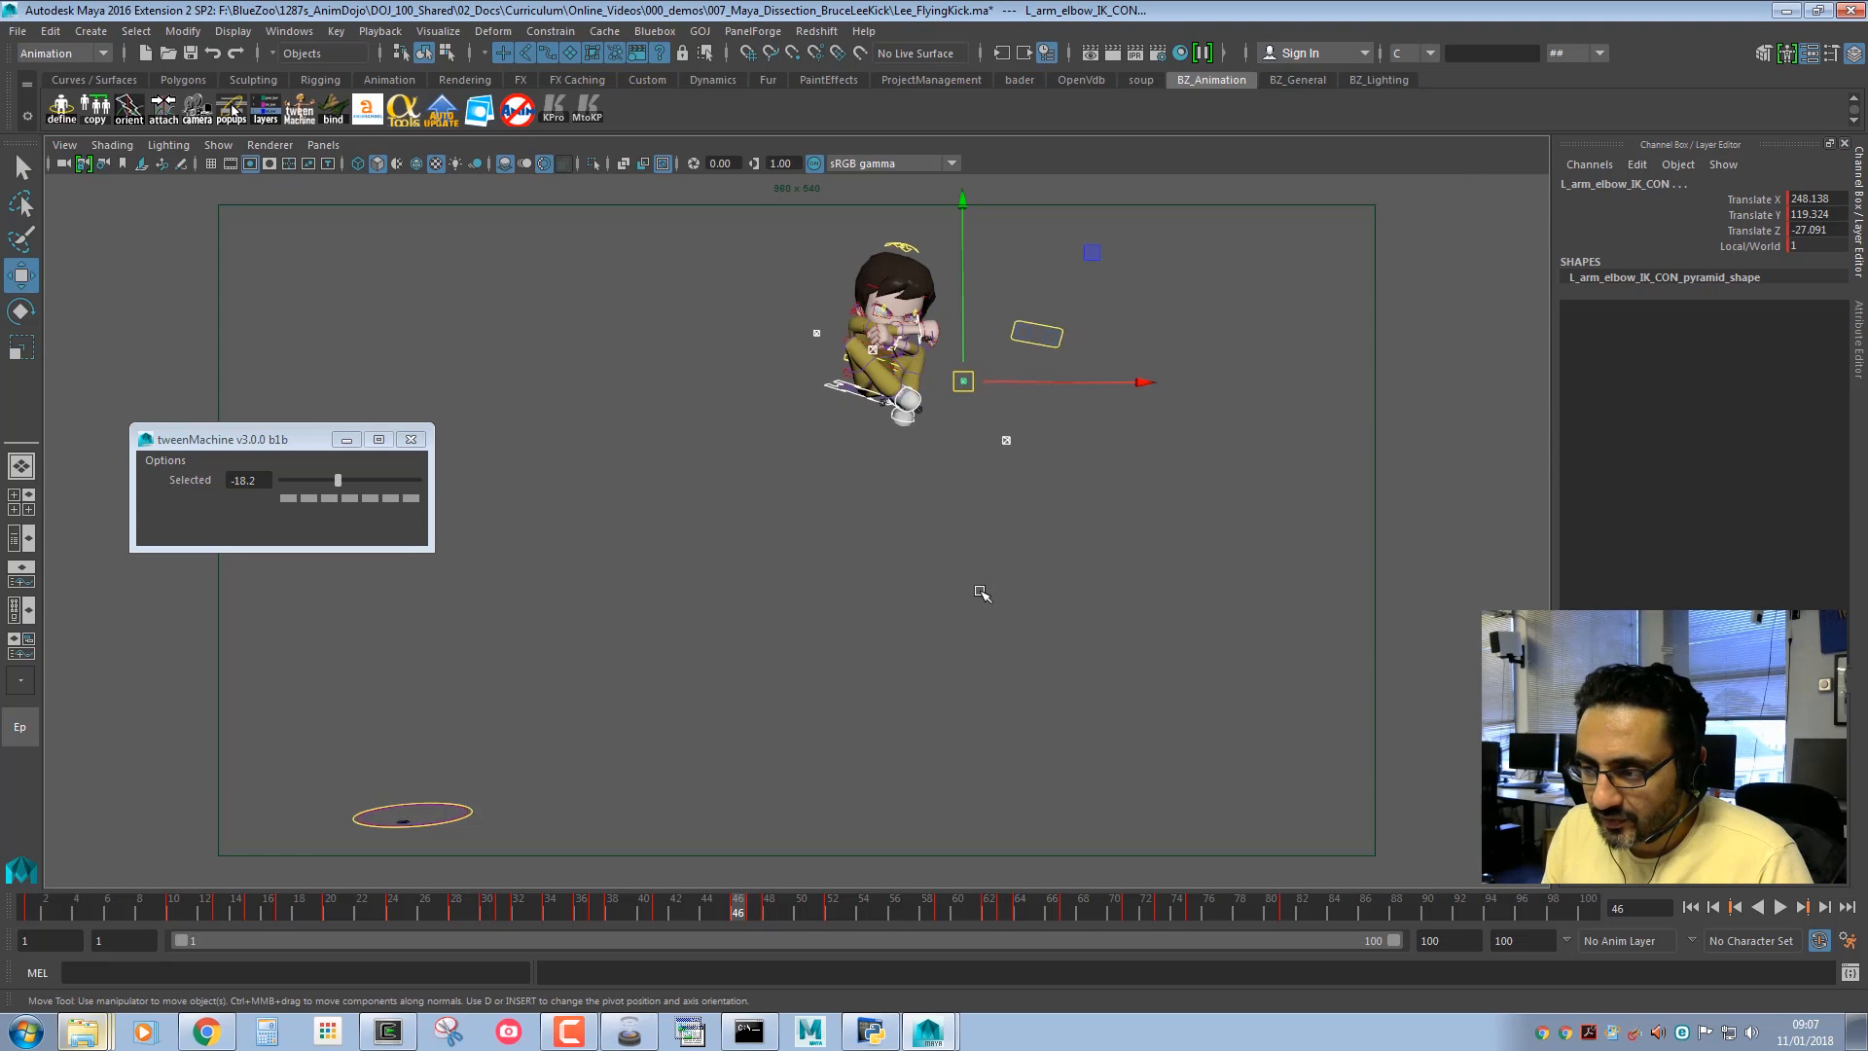
{"action": "key", "text": "alt+period"}
{"action": "middle_click_drag", "start_coordinate": [977, 599], "coordinate": [990, 571]}
{"action": "key", "text": "s"}
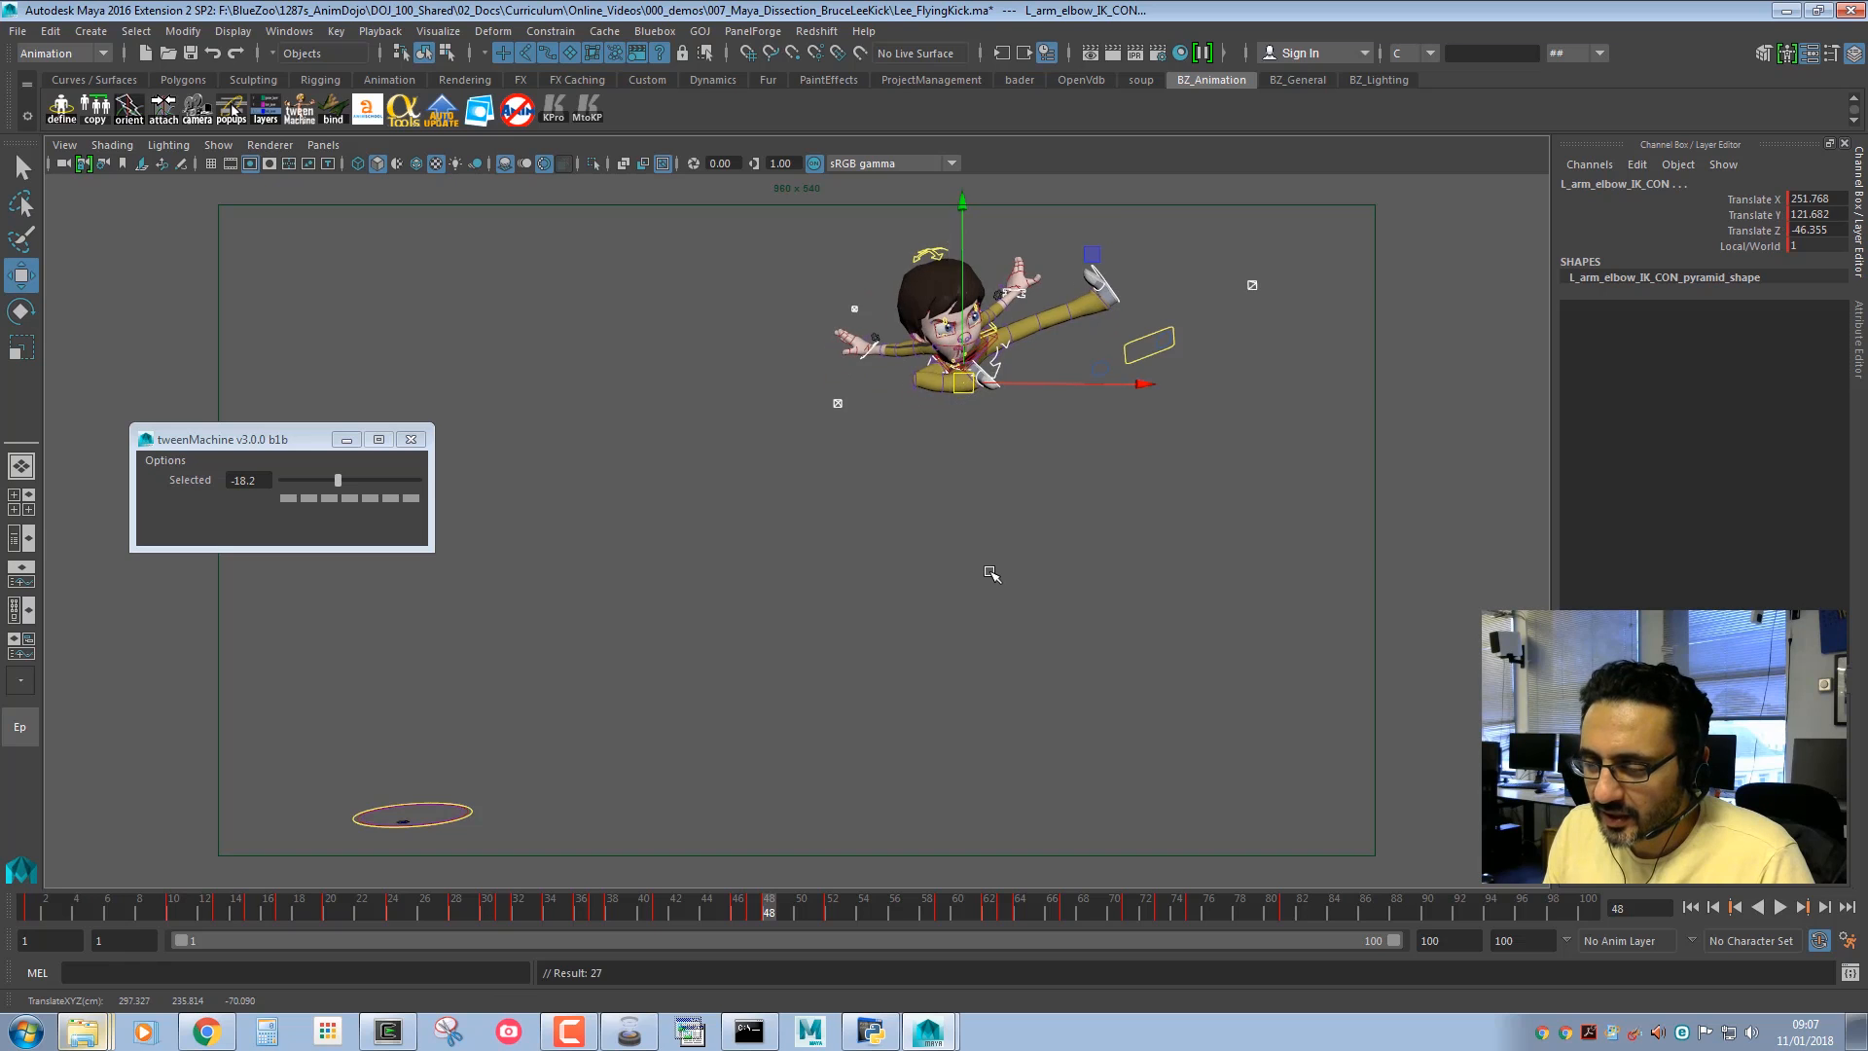
Step back and forth through frames 46 to 48 to examine the transition into the raised kick pose.
{"action": "key", "text": "alt+comma"}
{"action": "key", "text": "alt+period"}
{"action": "key", "text": "alt+comma"}
{"action": "key", "text": "alt+comma"}
{"action": "key", "text": "alt+period"}
{"action": "key", "text": "alt+period"}
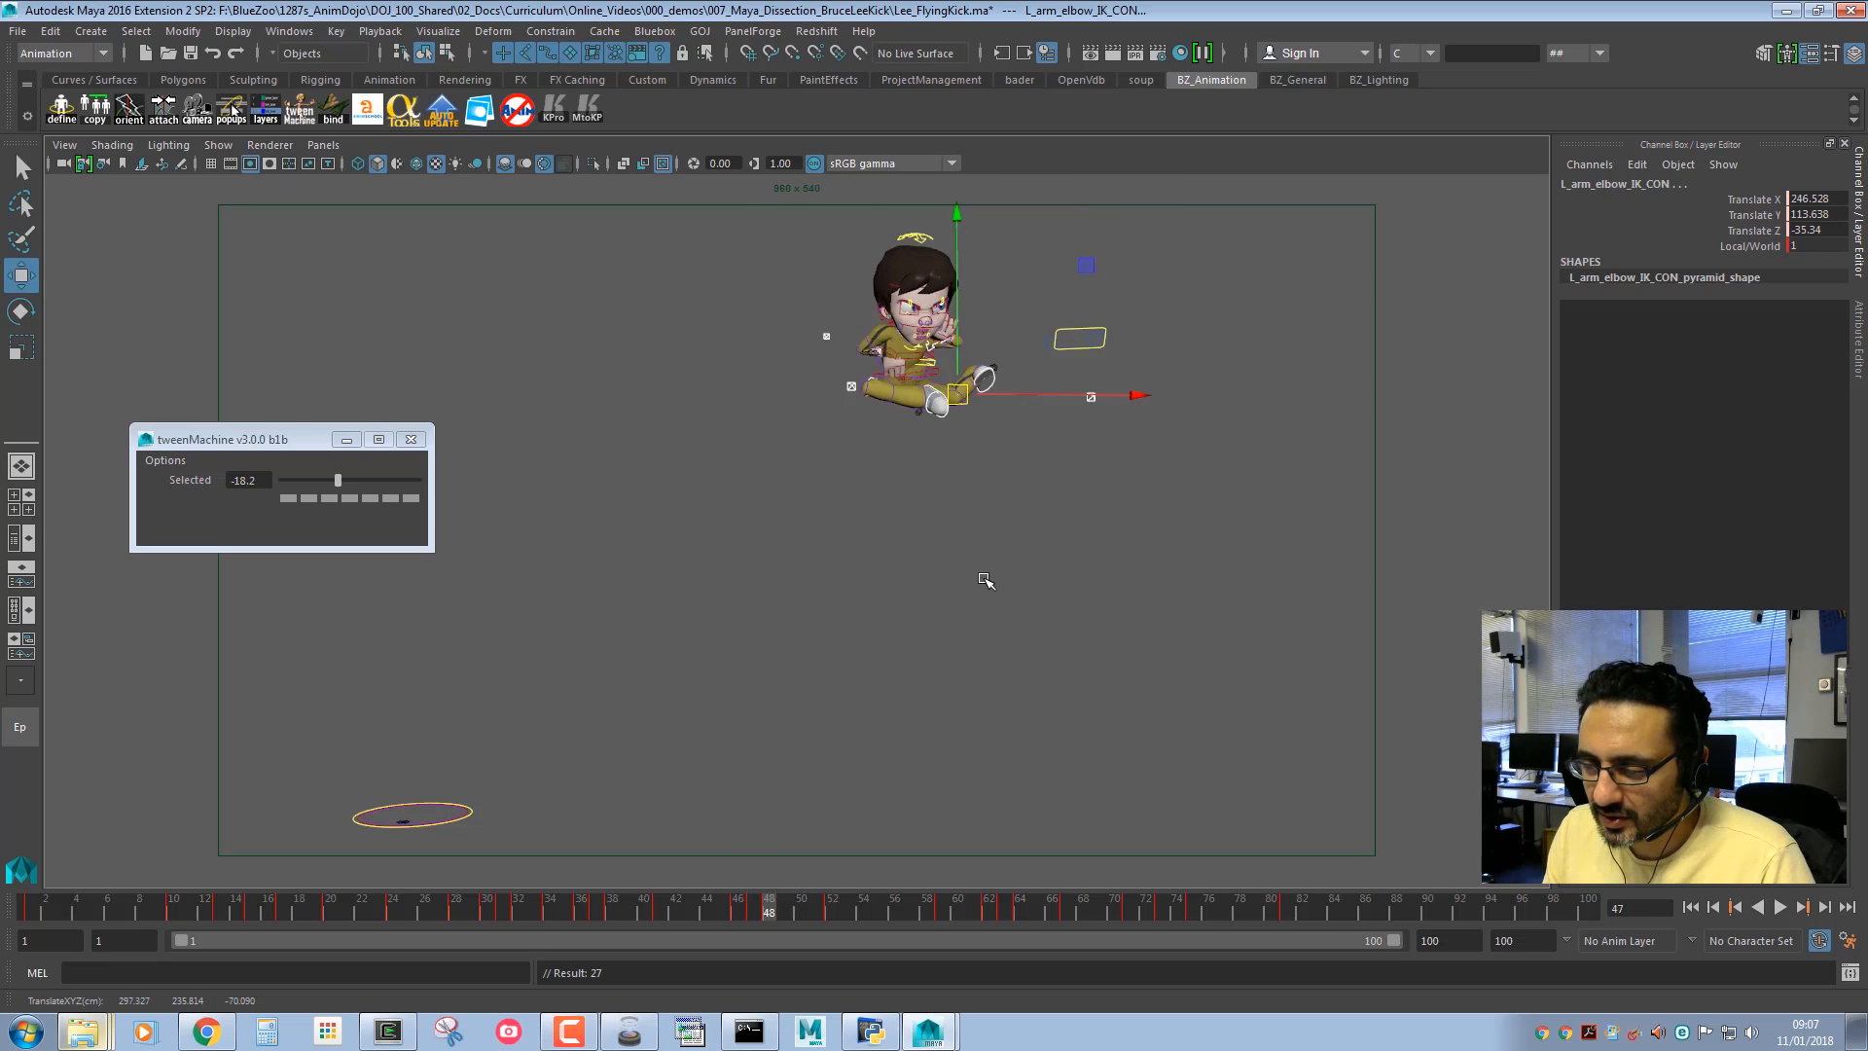
{"action": "key", "text": "alt+comma"}
{"action": "key", "text": "alt+period"}
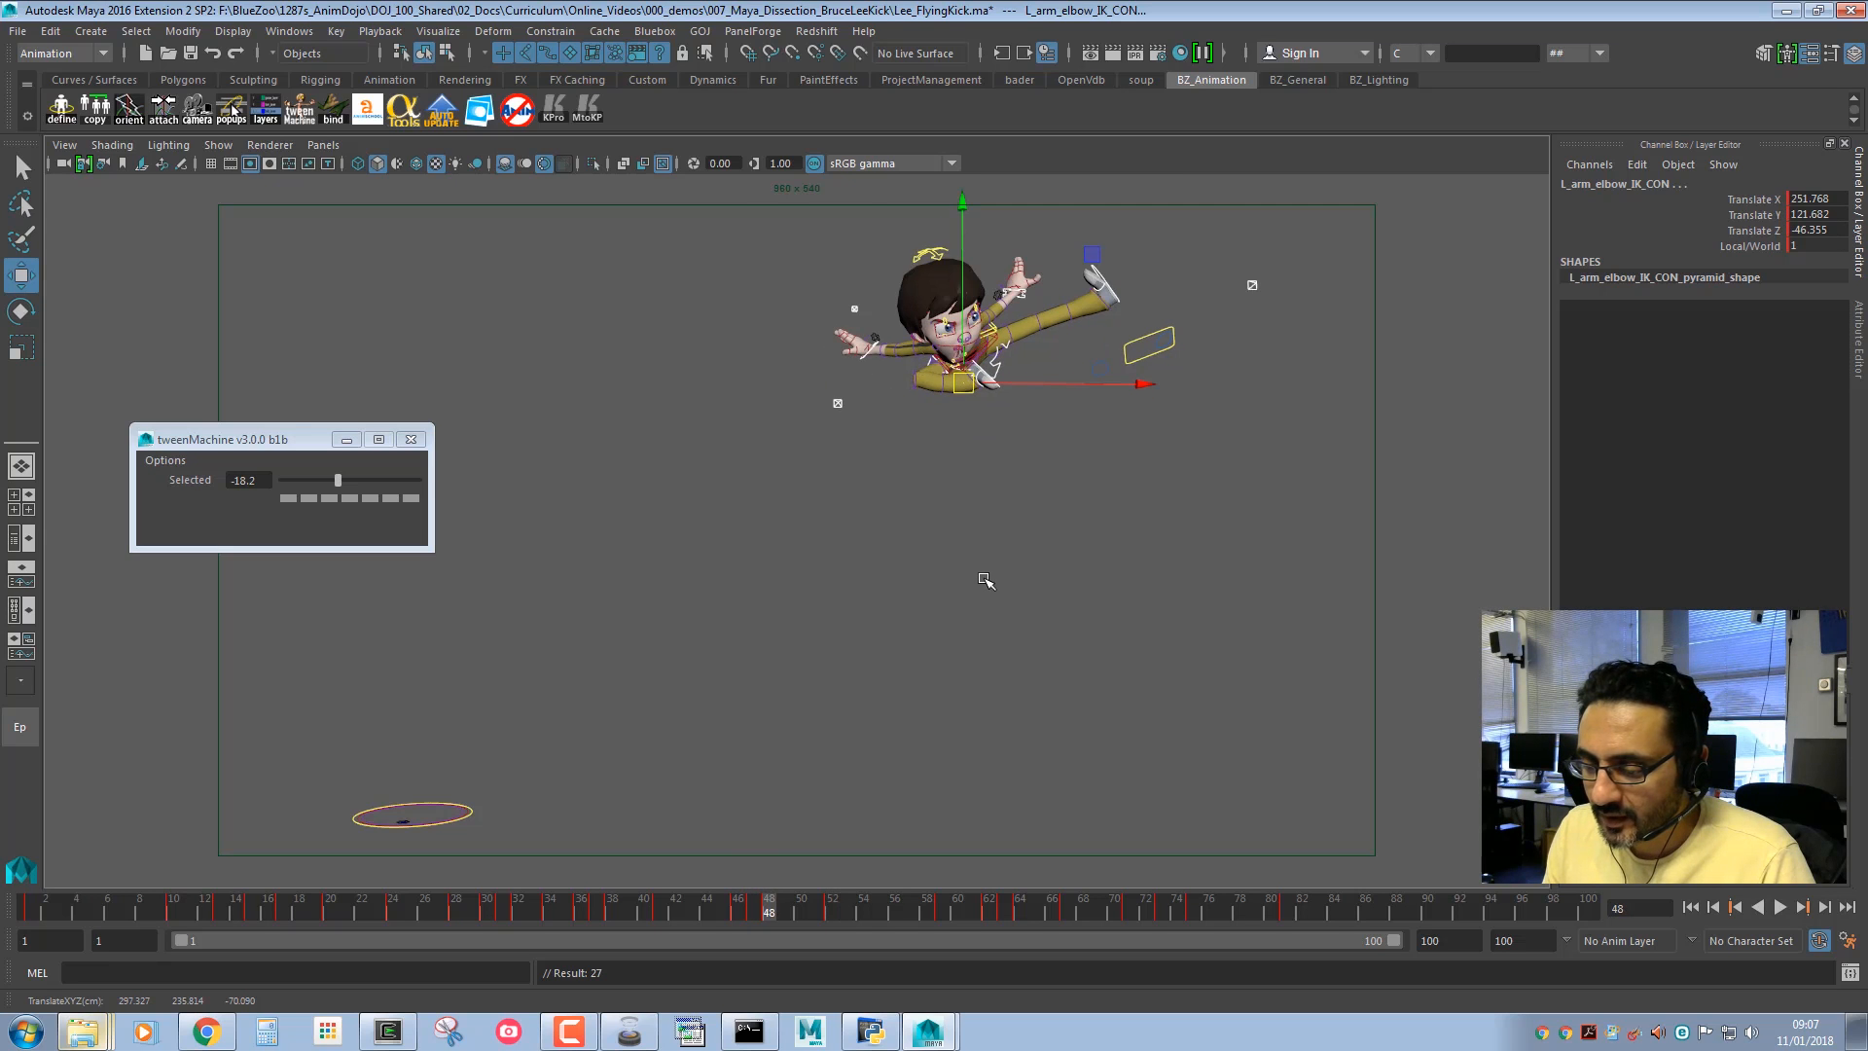
At frame 52, move the selected controls up and forward to continue the jump arc, check against the previous key, and key them.
{"action": "key", "text": "period"}
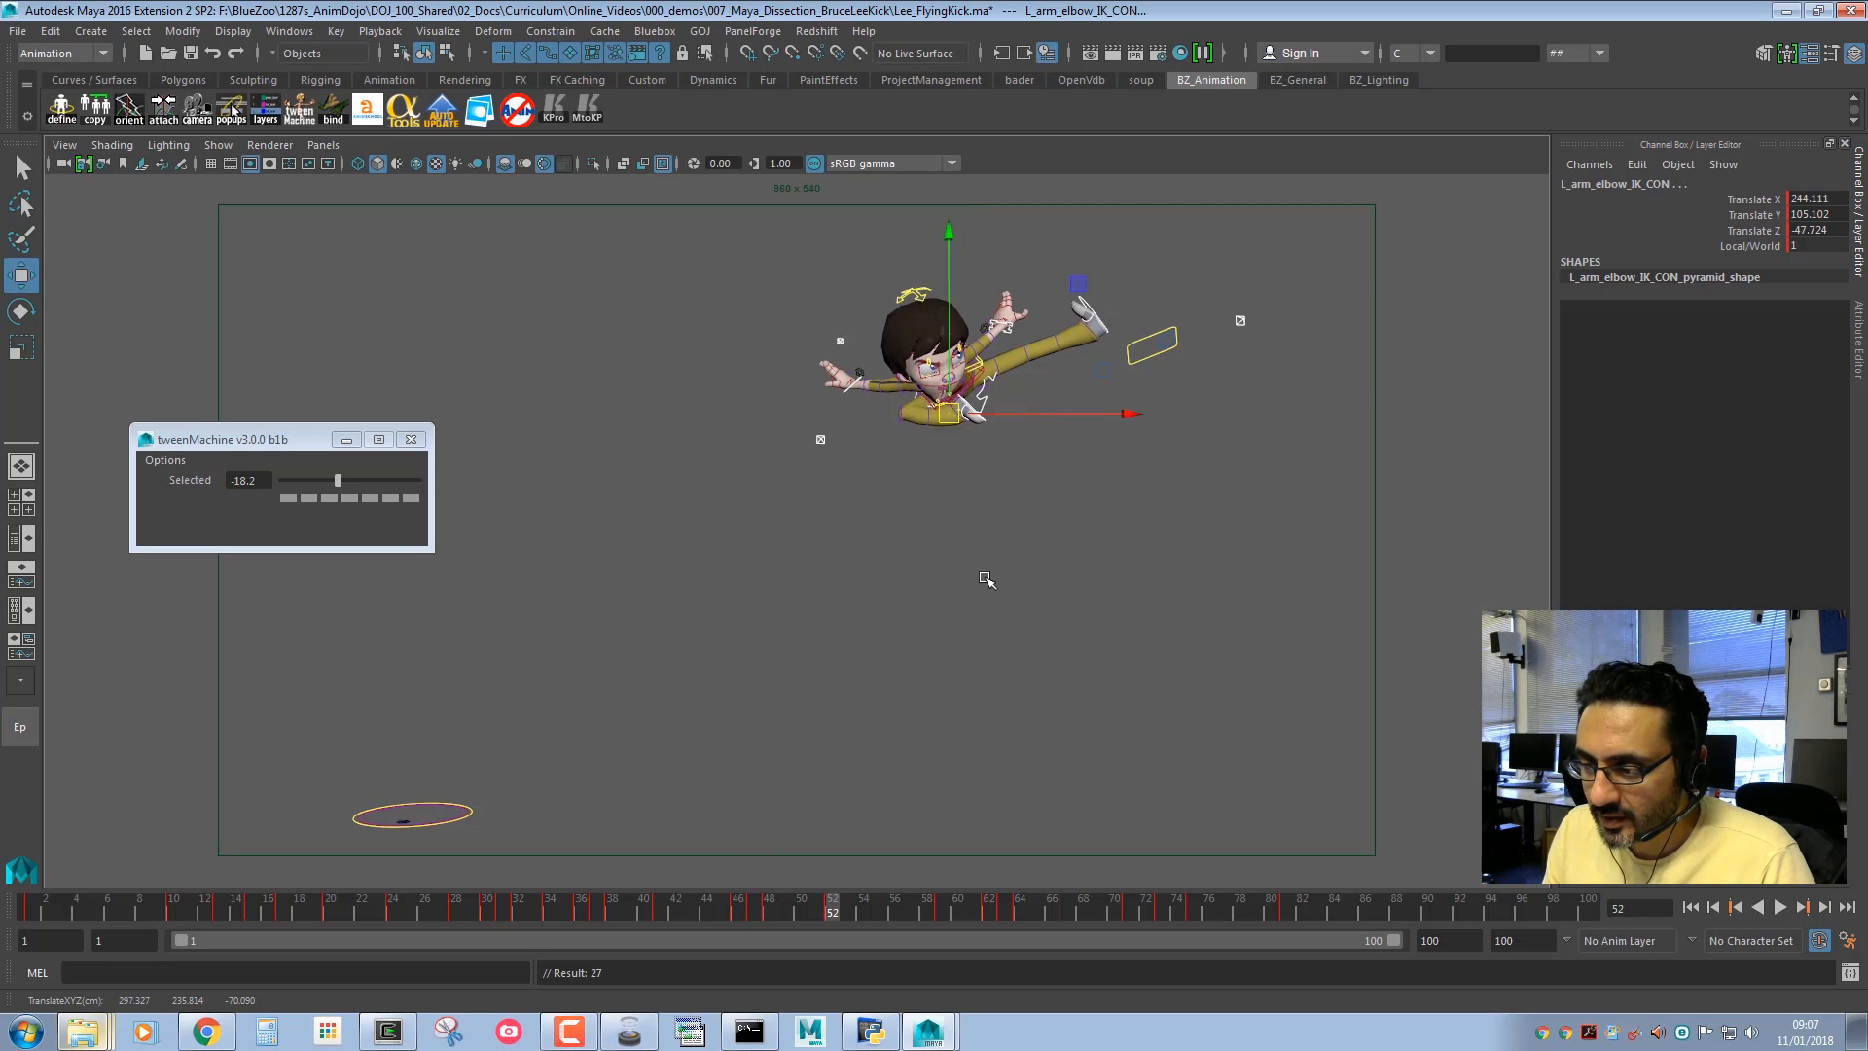
{"action": "middle_click_drag", "start_coordinate": [986, 581], "coordinate": [1023, 563]}
{"action": "key", "text": "s"}
{"action": "key", "text": "comma"}
{"action": "key", "text": "period"}
{"action": "key", "text": "s"}
{"action": "key", "text": "comma"}
{"action": "key", "text": "period"}
{"action": "key", "text": "s"}
{"action": "key", "text": "s"}
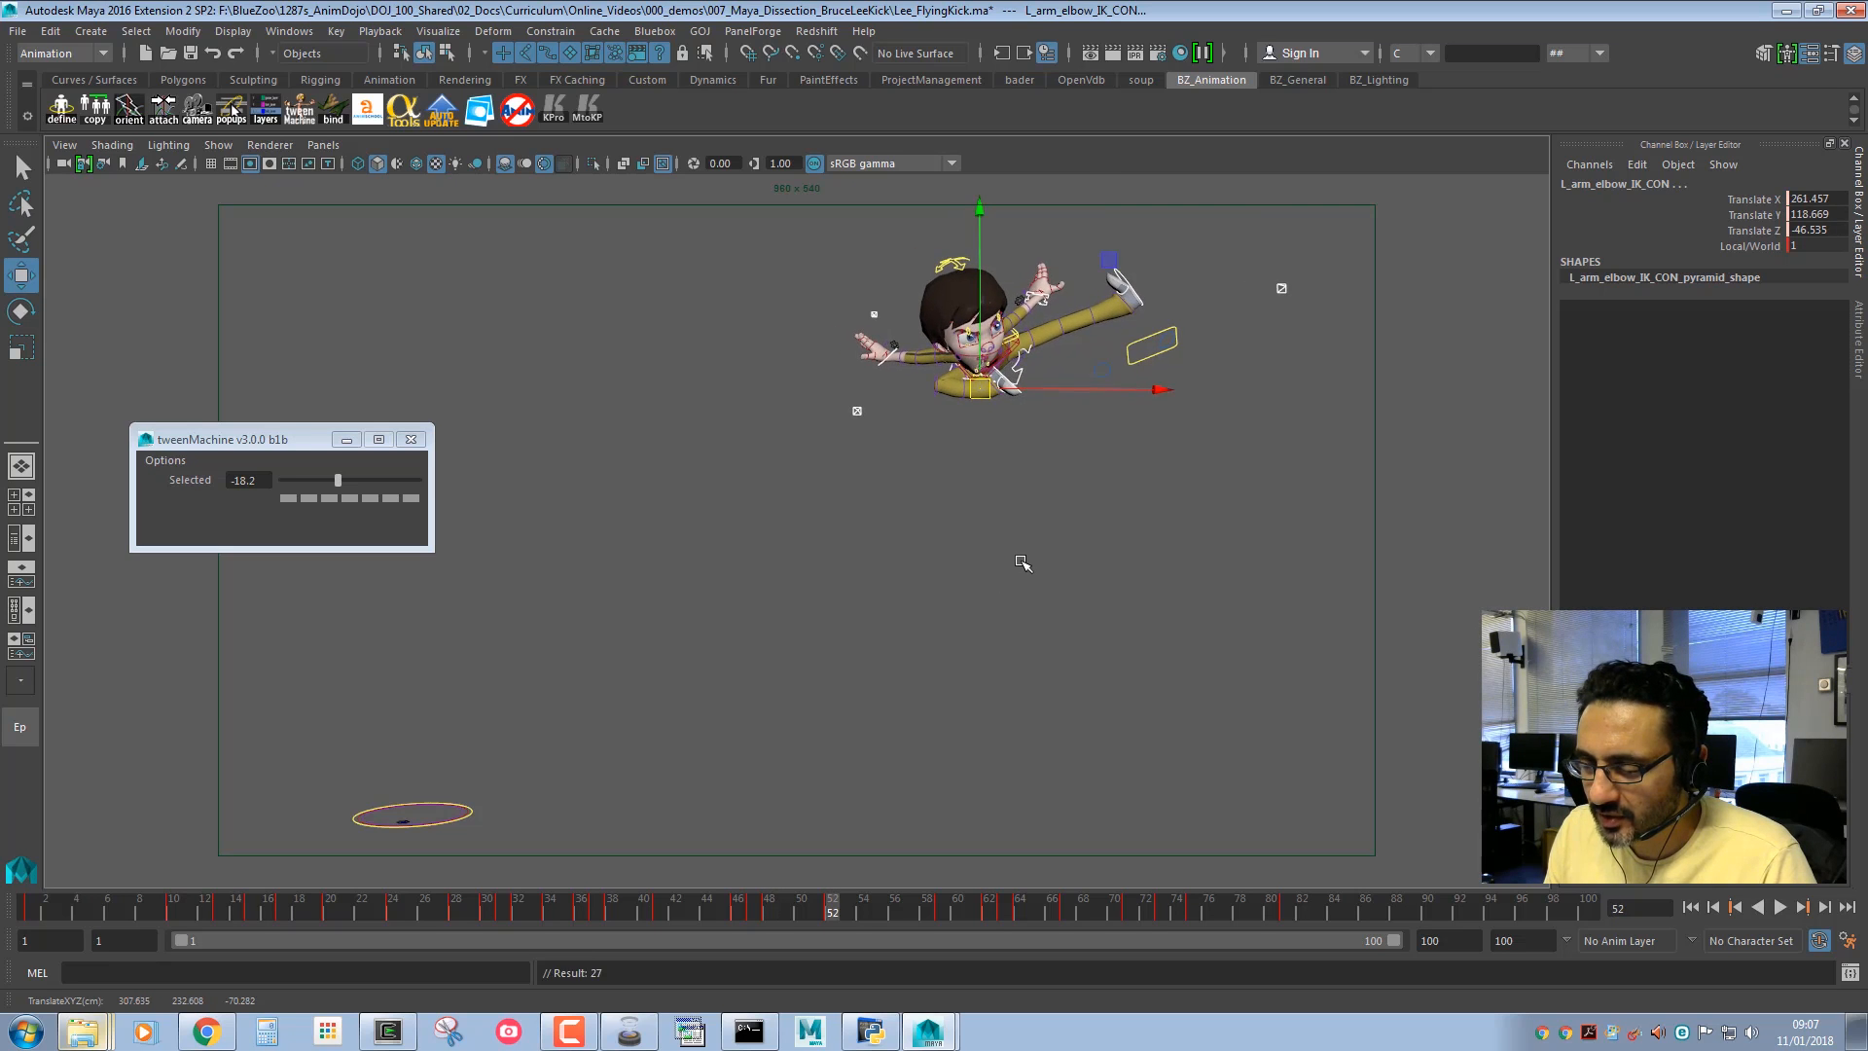
Select and key all rig controls at frame 52, and tween the whole pose to -63.5 at frame 54.
{"action": "left_click_drag", "start_coordinate": [1317, 596], "coordinate": [652, 191]}
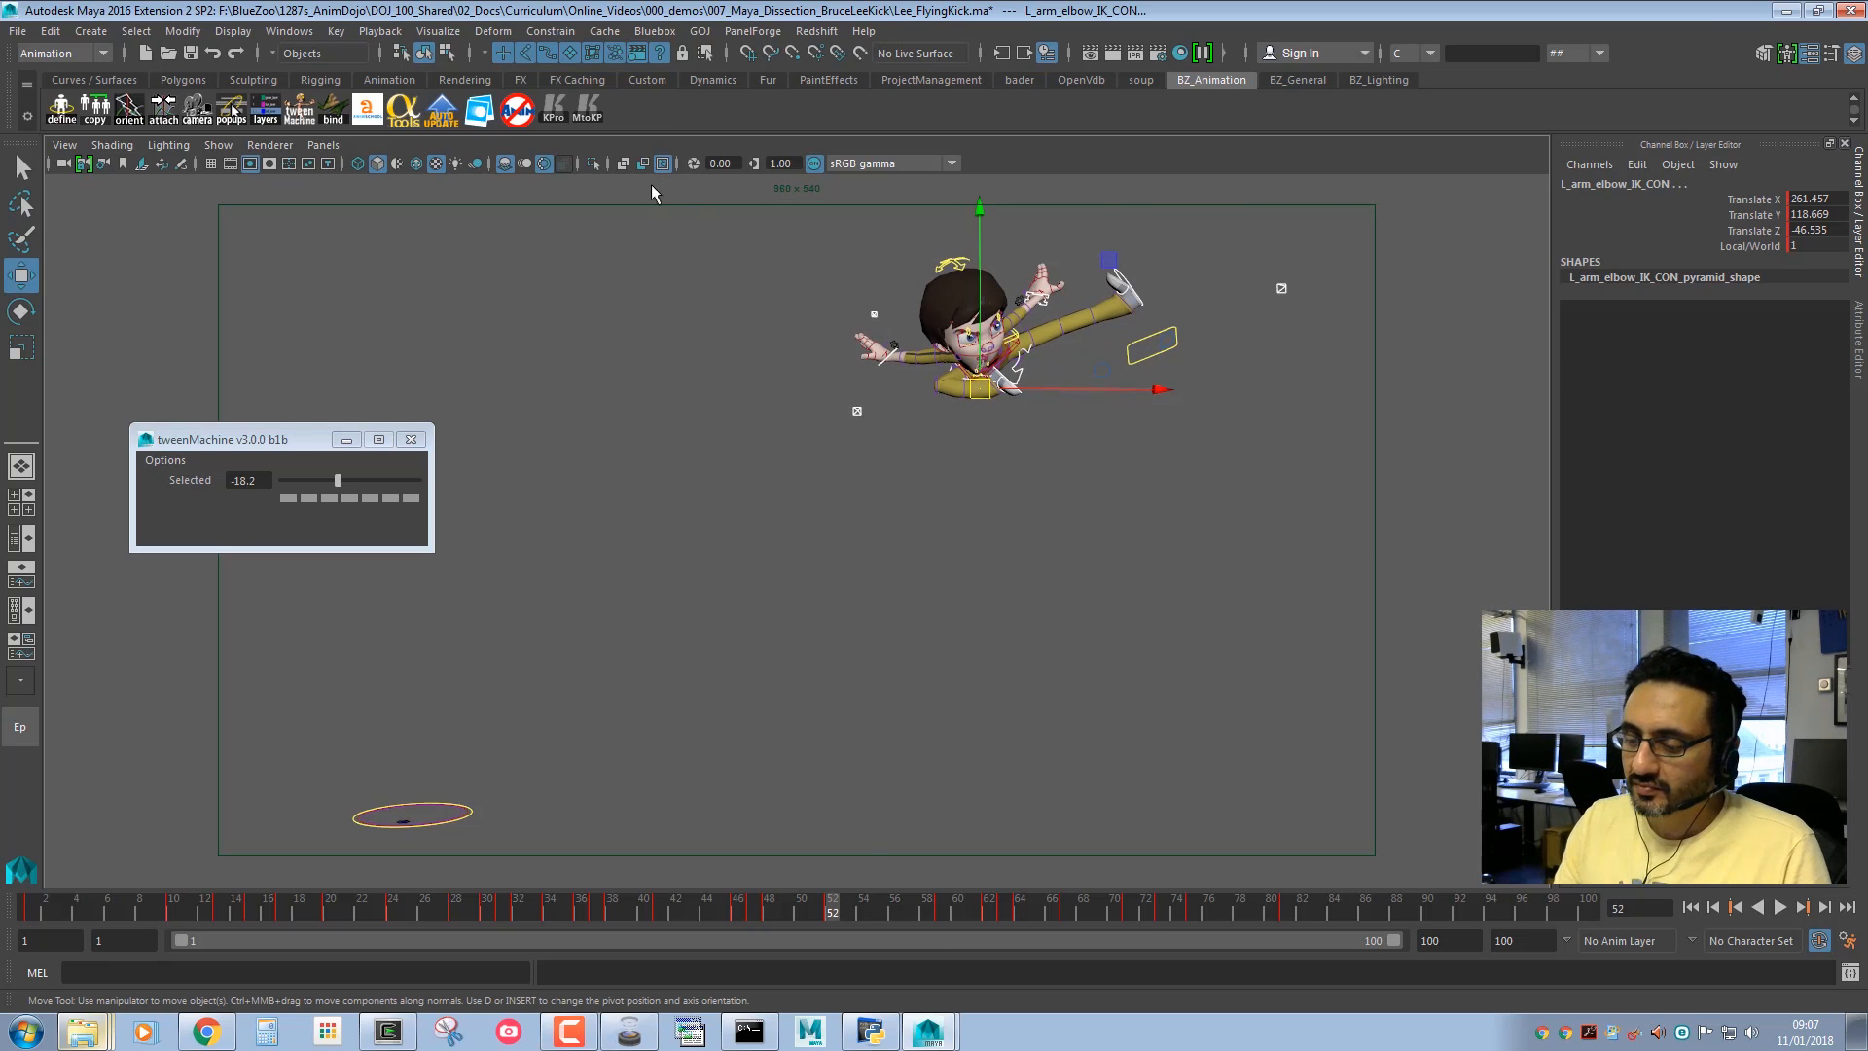
{"action": "key", "text": "s"}
{"action": "left_click_drag", "start_coordinate": [846, 905], "coordinate": [863, 904]}
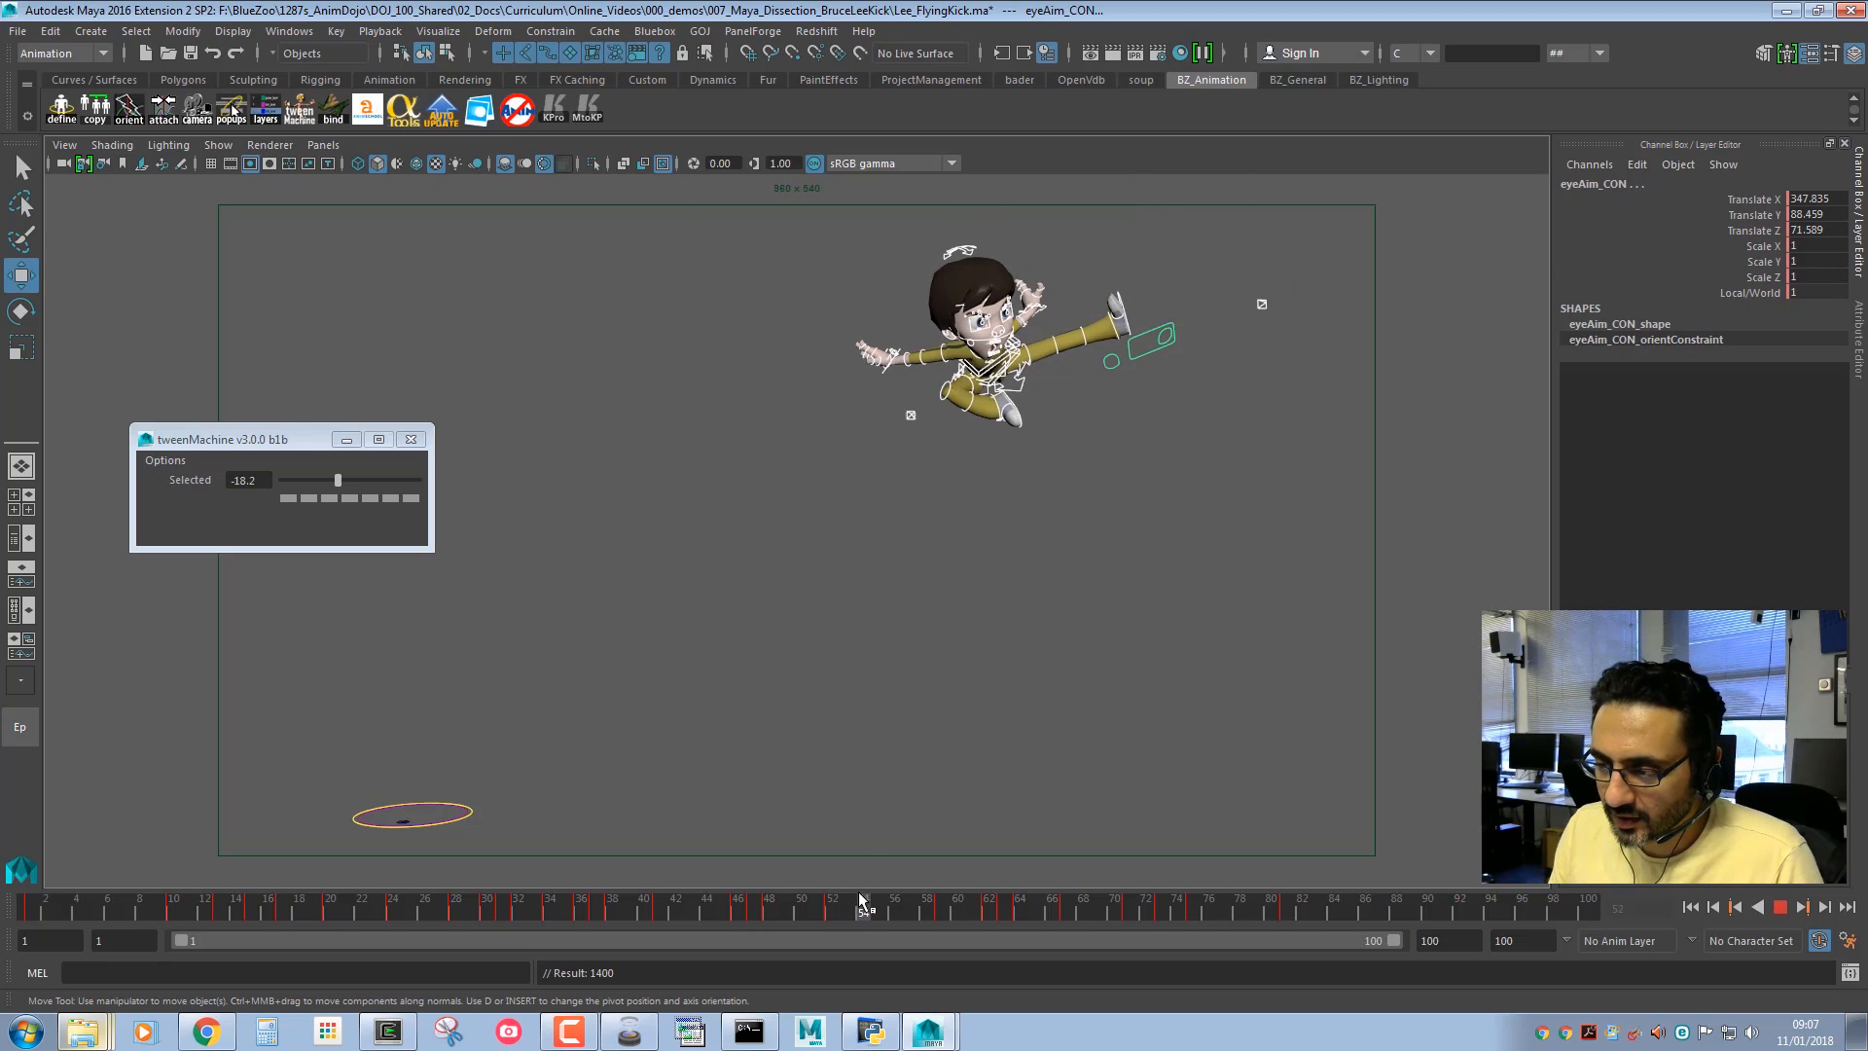
{"action": "left_click", "coordinate": [307, 476]}
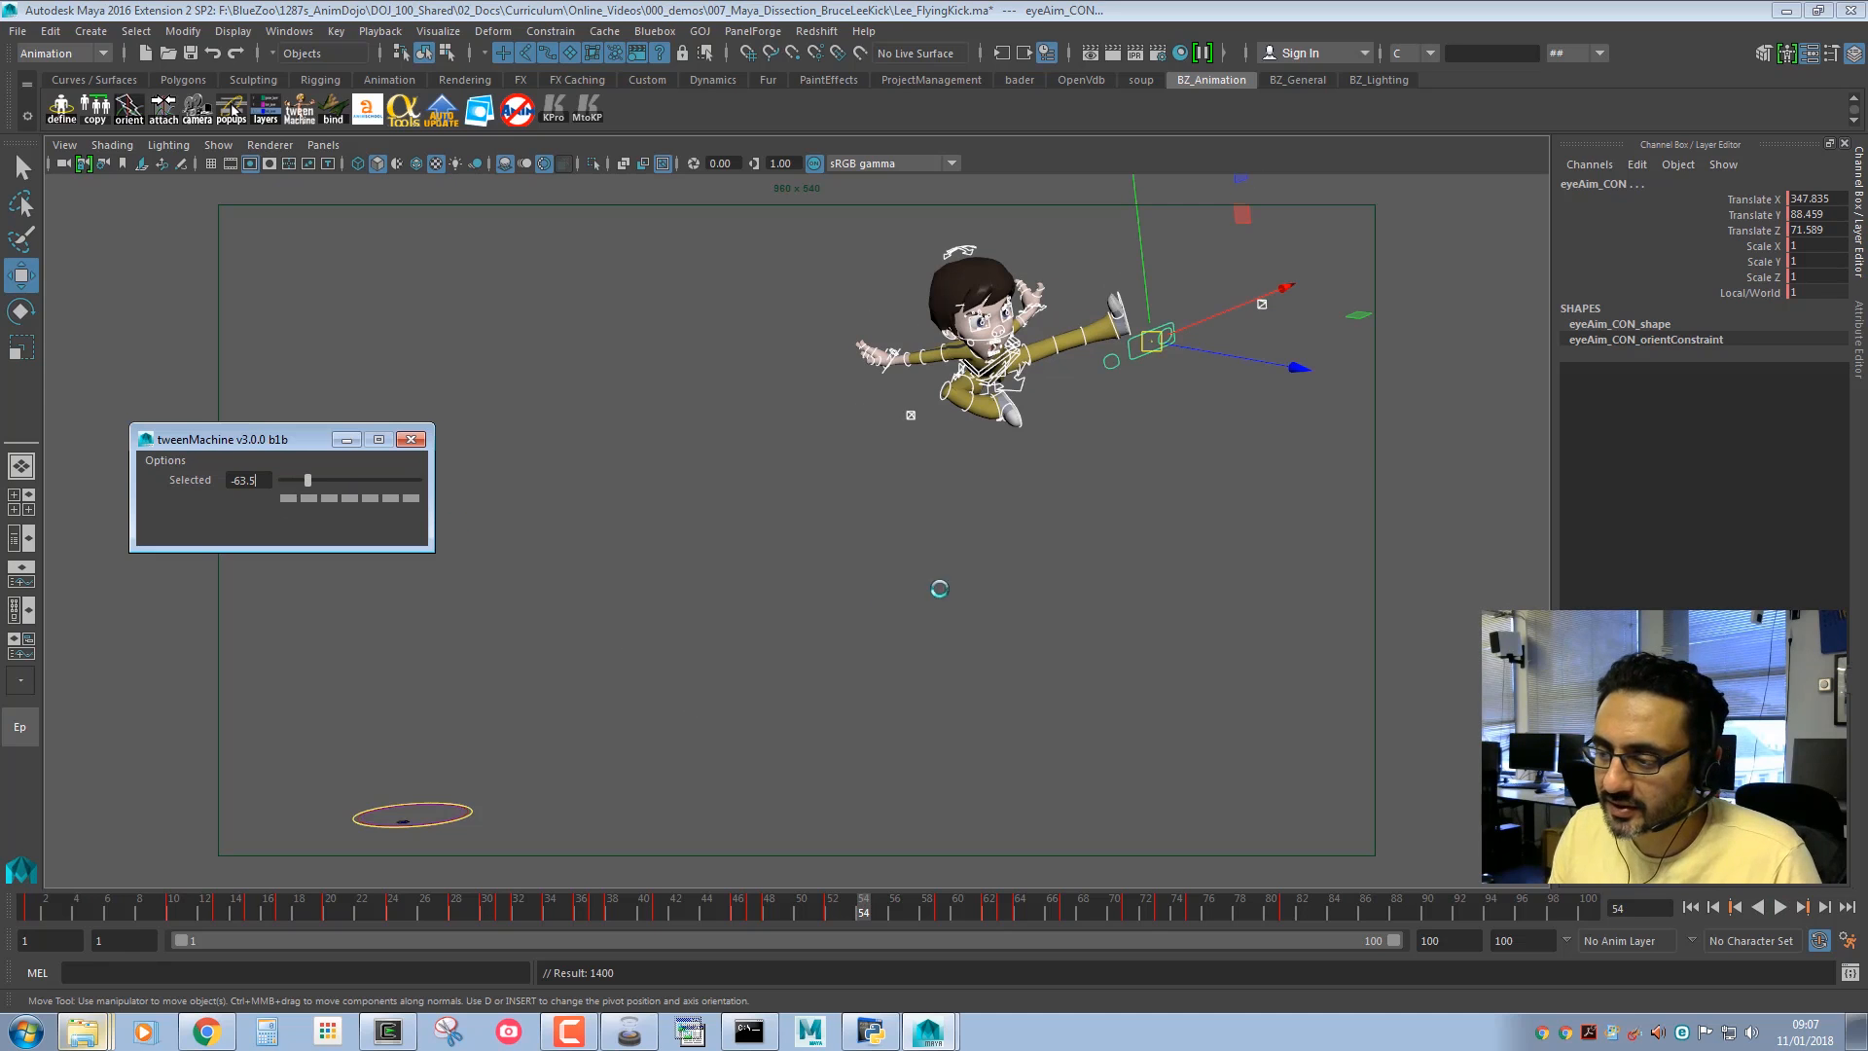
Adjust the body, left hand and kicking foot controls at frame 54 to clean up the tweened pose.
{"action": "left_click", "coordinate": [1021, 391]}
{"action": "left_click_drag", "start_coordinate": [1052, 425], "coordinate": [1060, 433]}
{"action": "key", "text": "q"}
{"action": "left_click", "coordinate": [1040, 315]}
{"action": "key", "text": "w"}
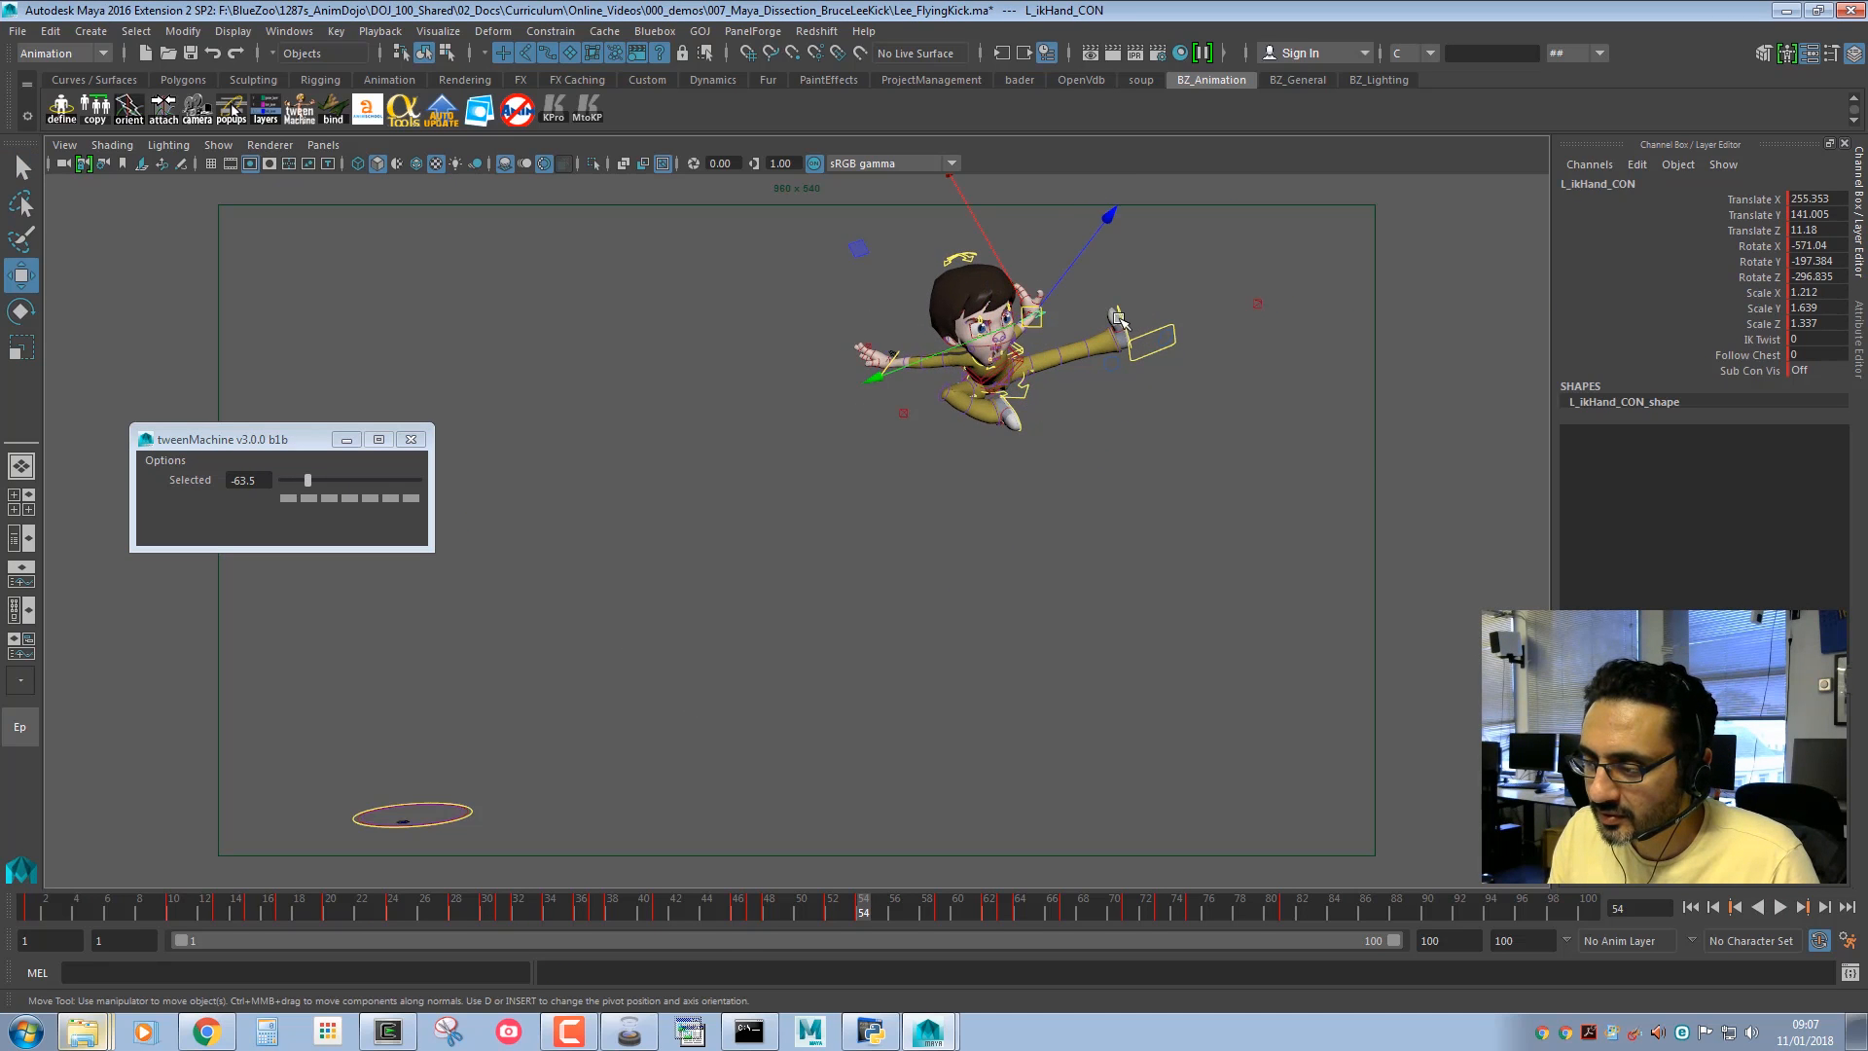
{"action": "left_click", "coordinate": [1118, 323]}
{"action": "key", "text": "e"}
{"action": "left_click", "coordinate": [925, 307]}
{"action": "key", "text": "q"}
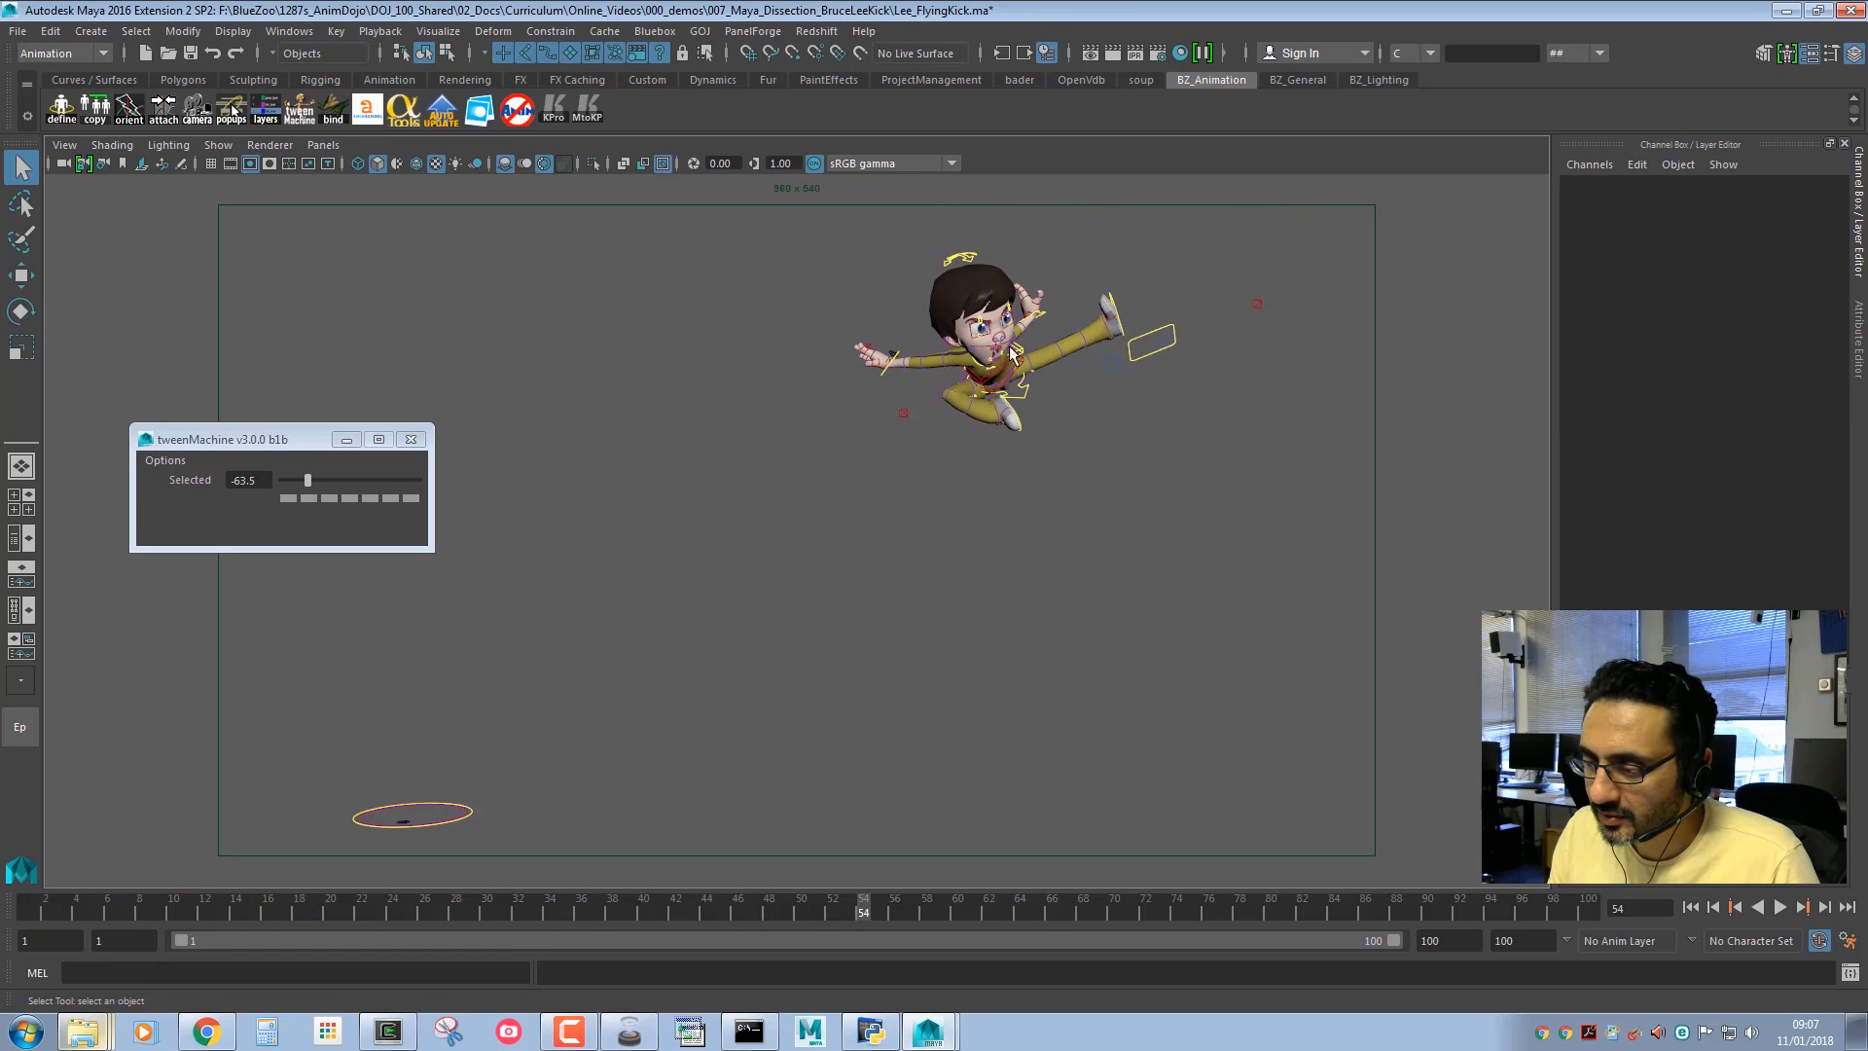
Adjust the middle spine control, then reposition and rotate the upper spine control to refine the torso pose at frame 54.
{"action": "left_click", "coordinate": [1023, 352]}
{"action": "key", "text": "w"}
{"action": "key", "text": "q"}
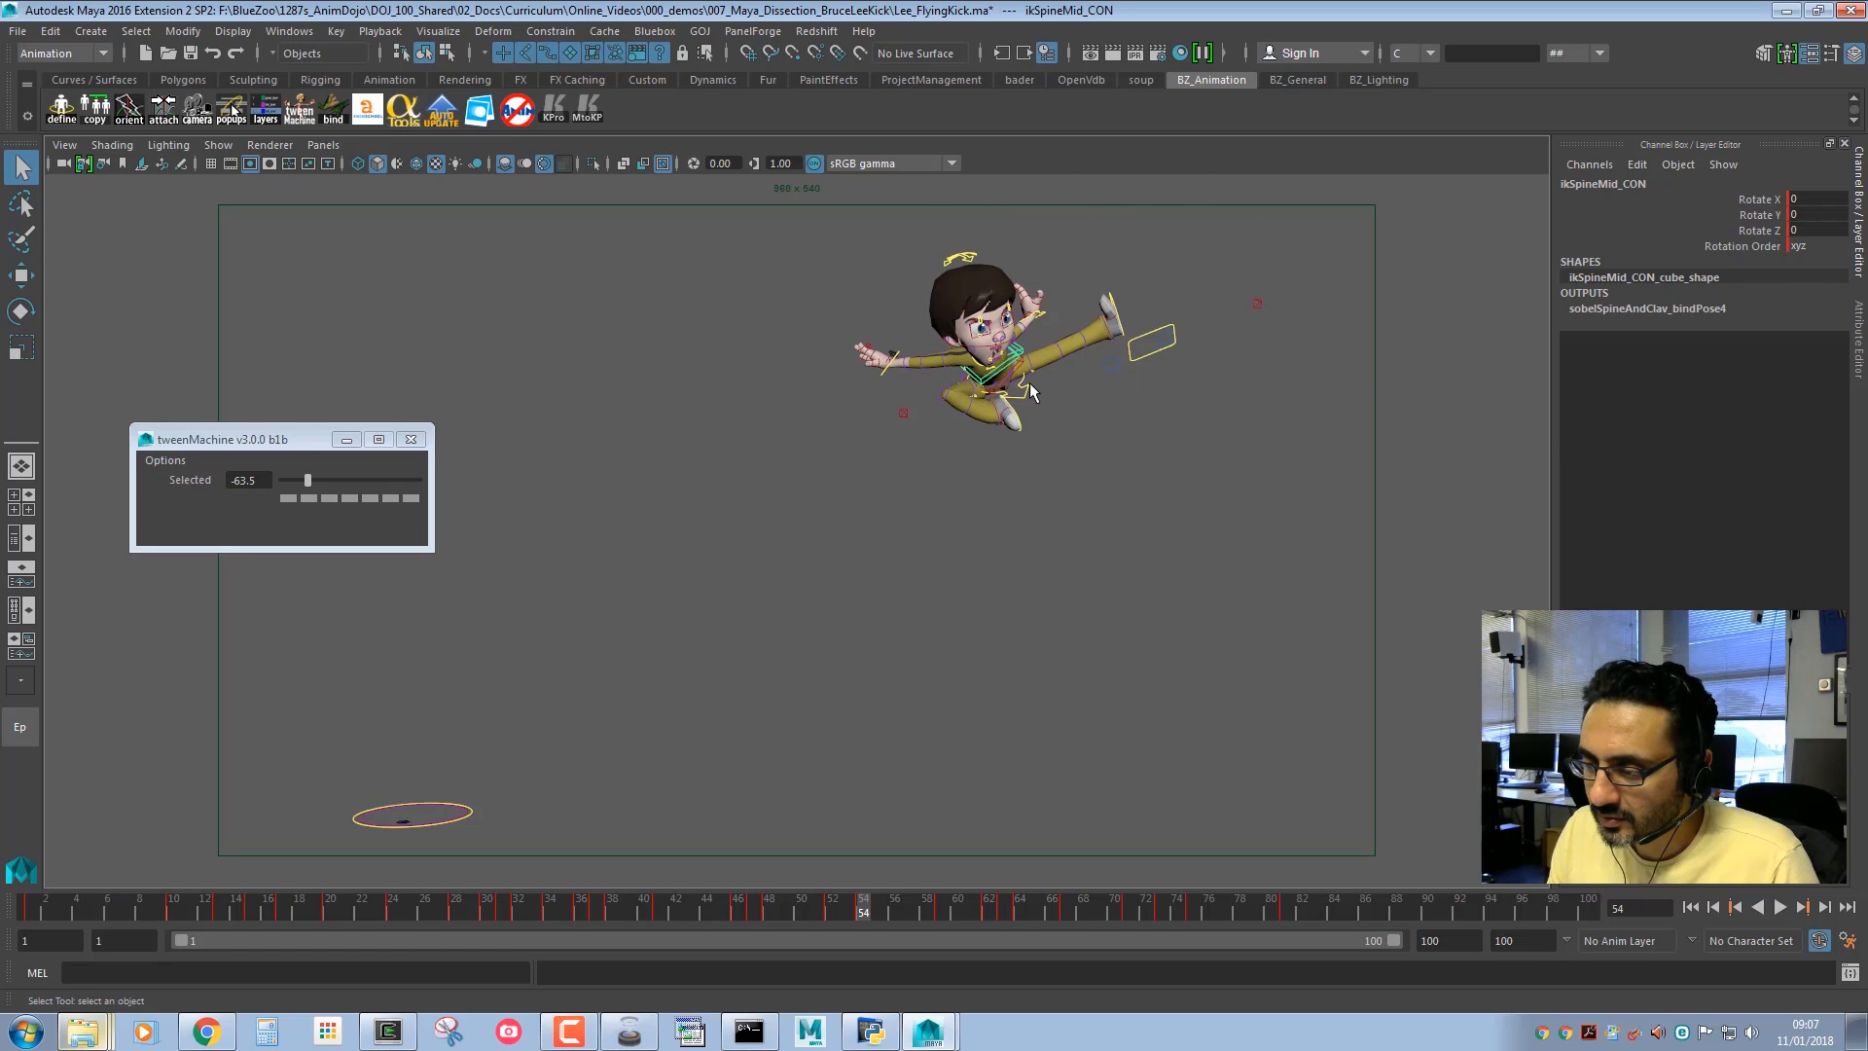
{"action": "left_click", "coordinate": [1024, 389]}
{"action": "key", "text": "w"}
{"action": "key", "text": "q"}
{"action": "left_click", "coordinate": [964, 370]}
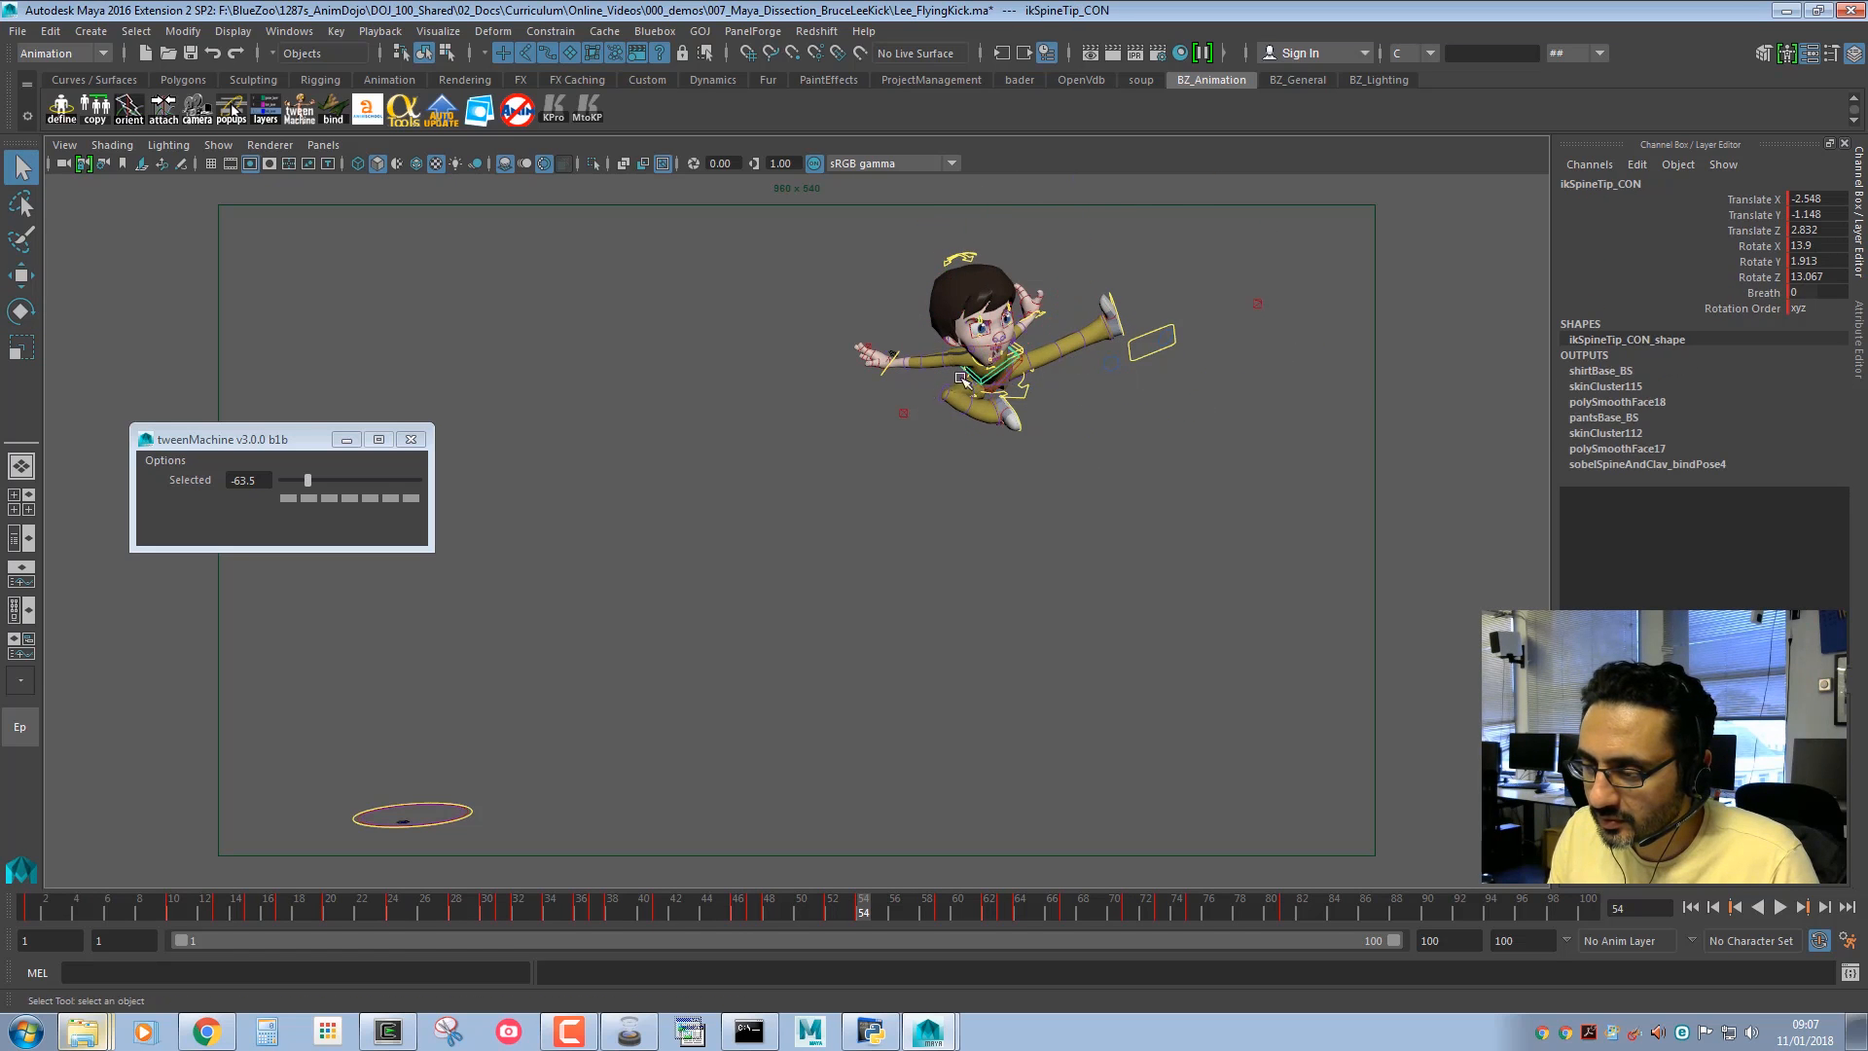
{"action": "key", "text": "w"}
{"action": "key", "text": "e"}
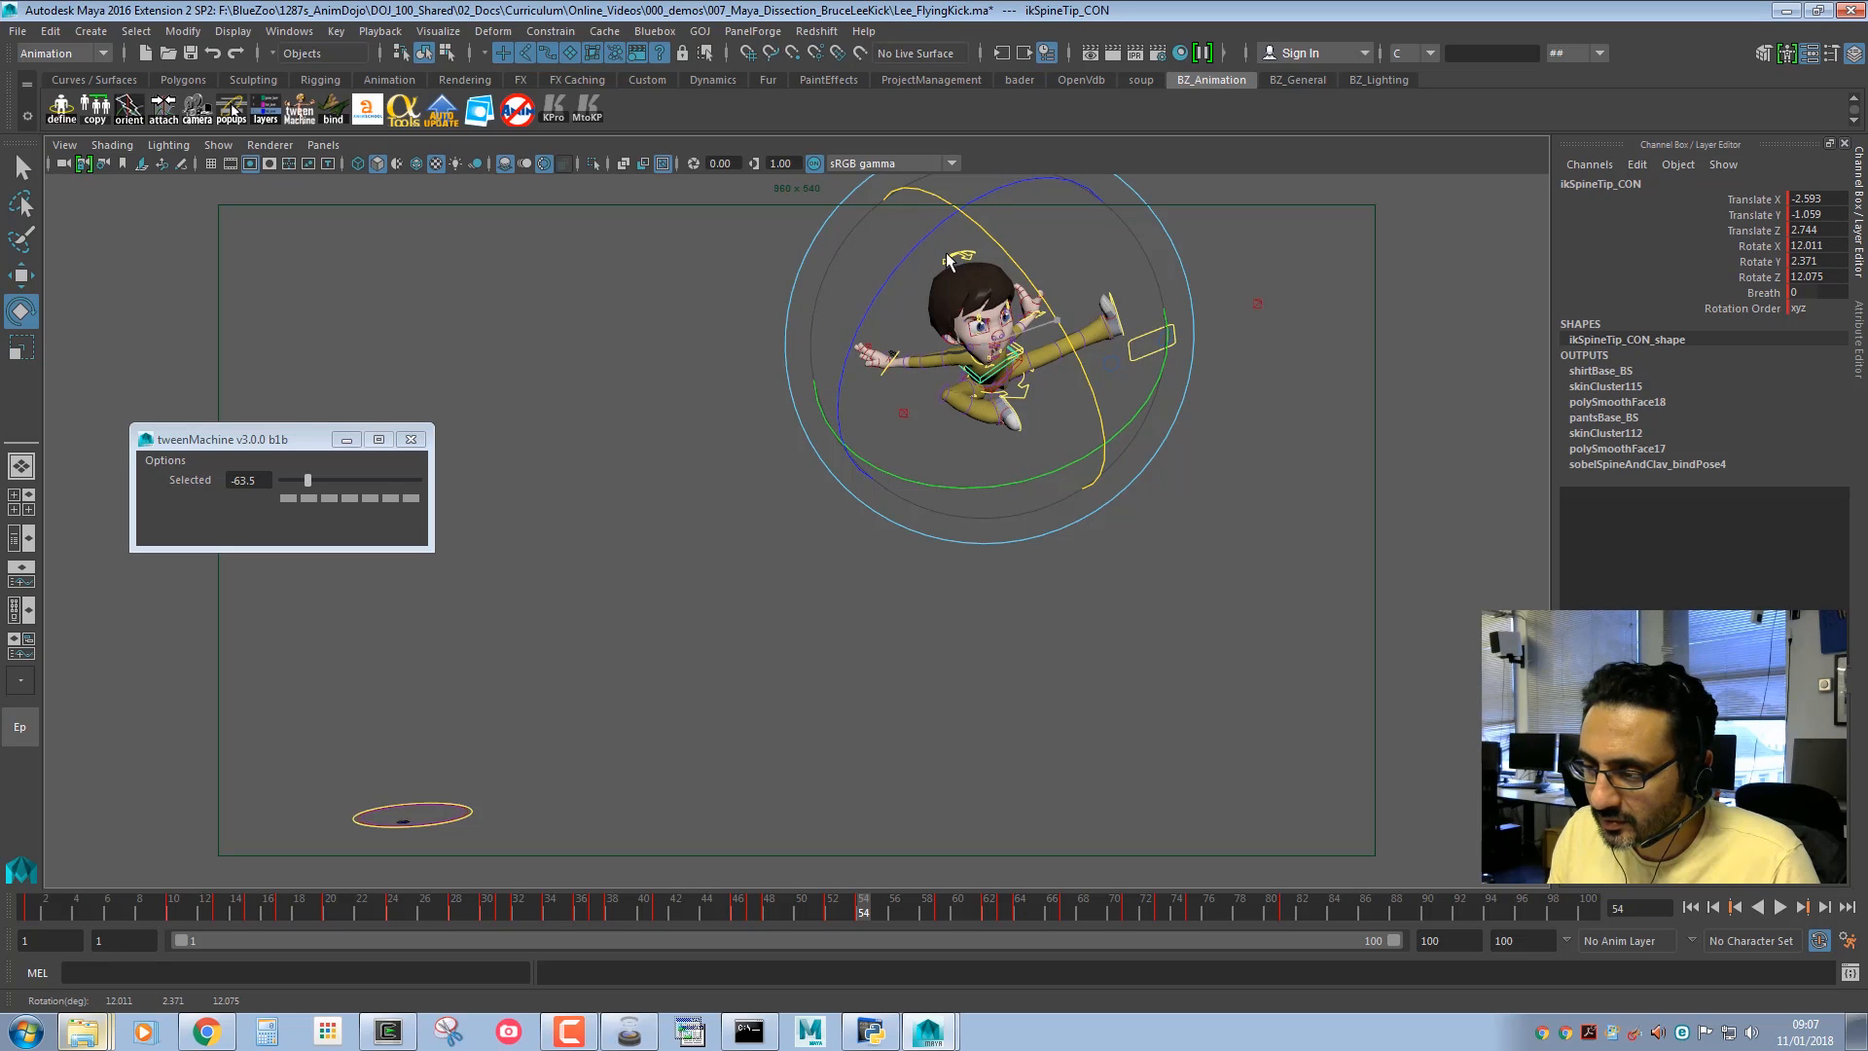
{"action": "left_click", "coordinate": [1016, 260]}
{"action": "key", "text": "q"}
Adjust the right forearm shaper and right hand IK control at frame 54 to clean up the trailing arm.
{"action": "left_click", "coordinate": [881, 375]}
{"action": "key", "text": "w"}
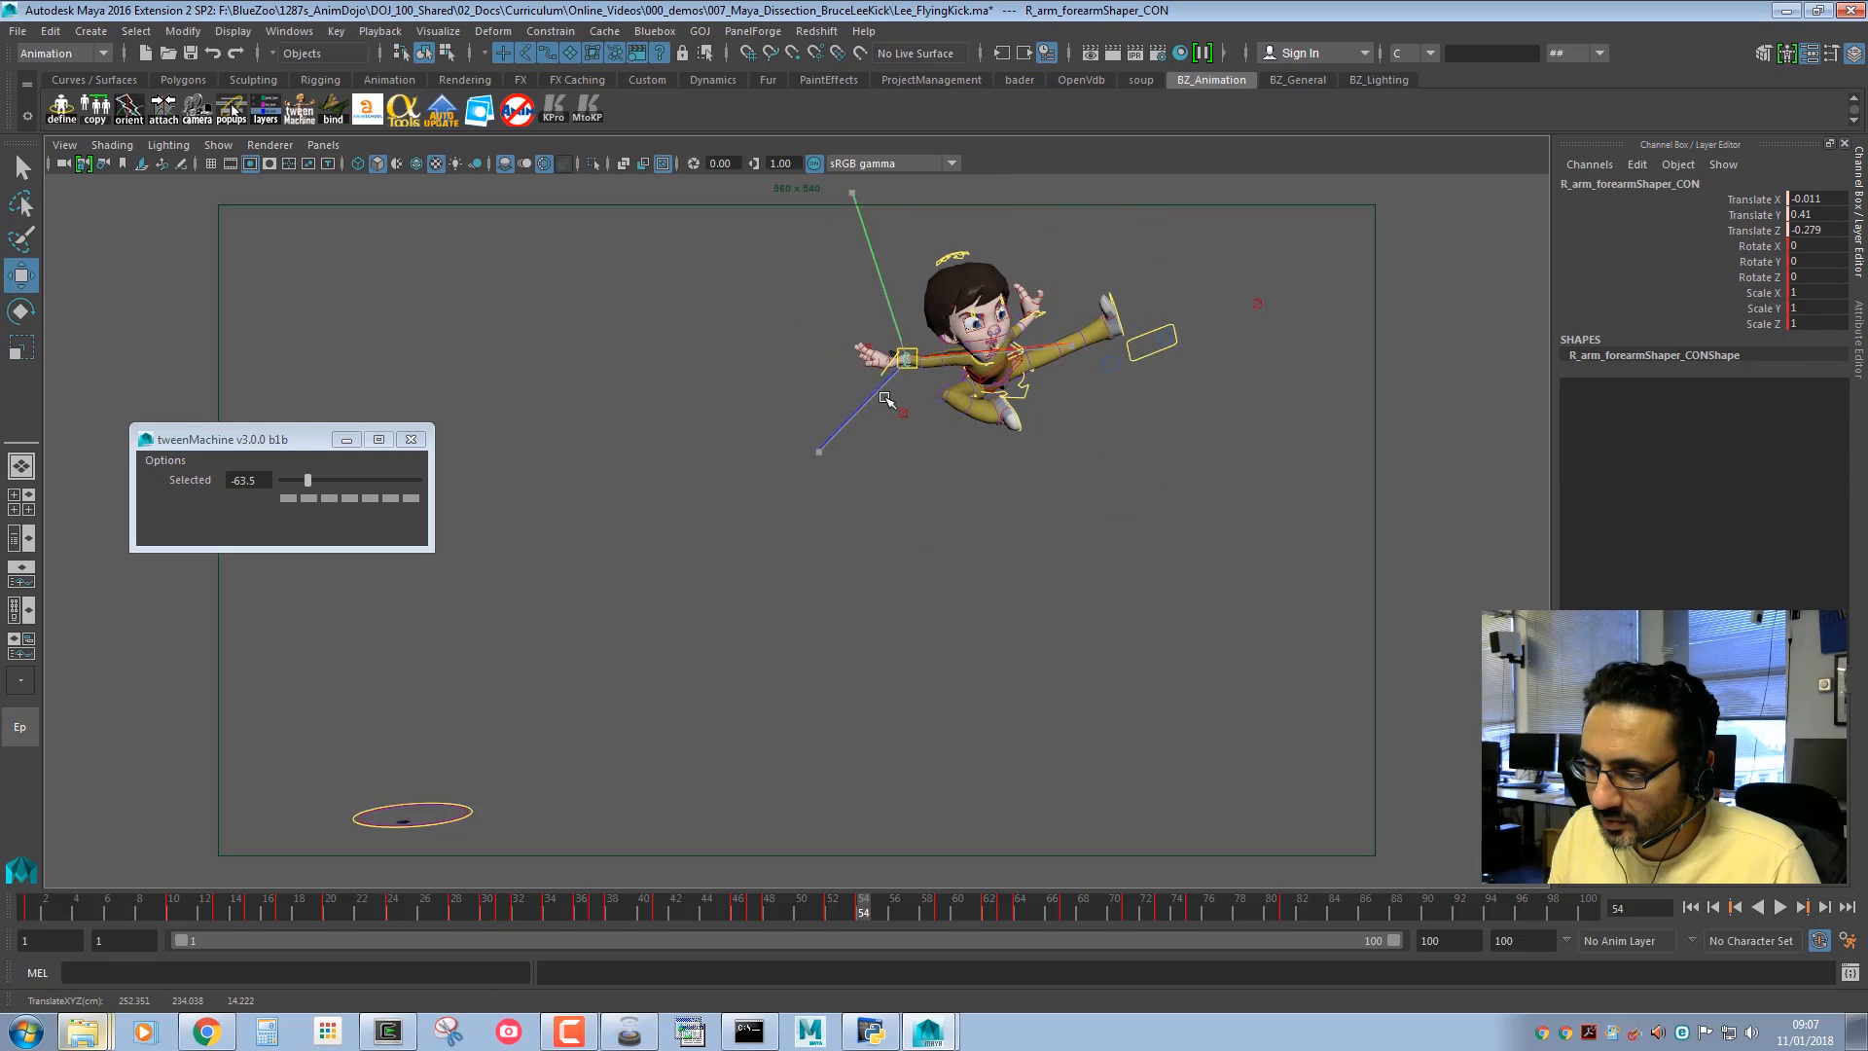
{"action": "key", "text": "q"}
{"action": "left_click", "coordinate": [882, 370]}
{"action": "key", "text": "w"}
{"action": "key", "text": "q"}
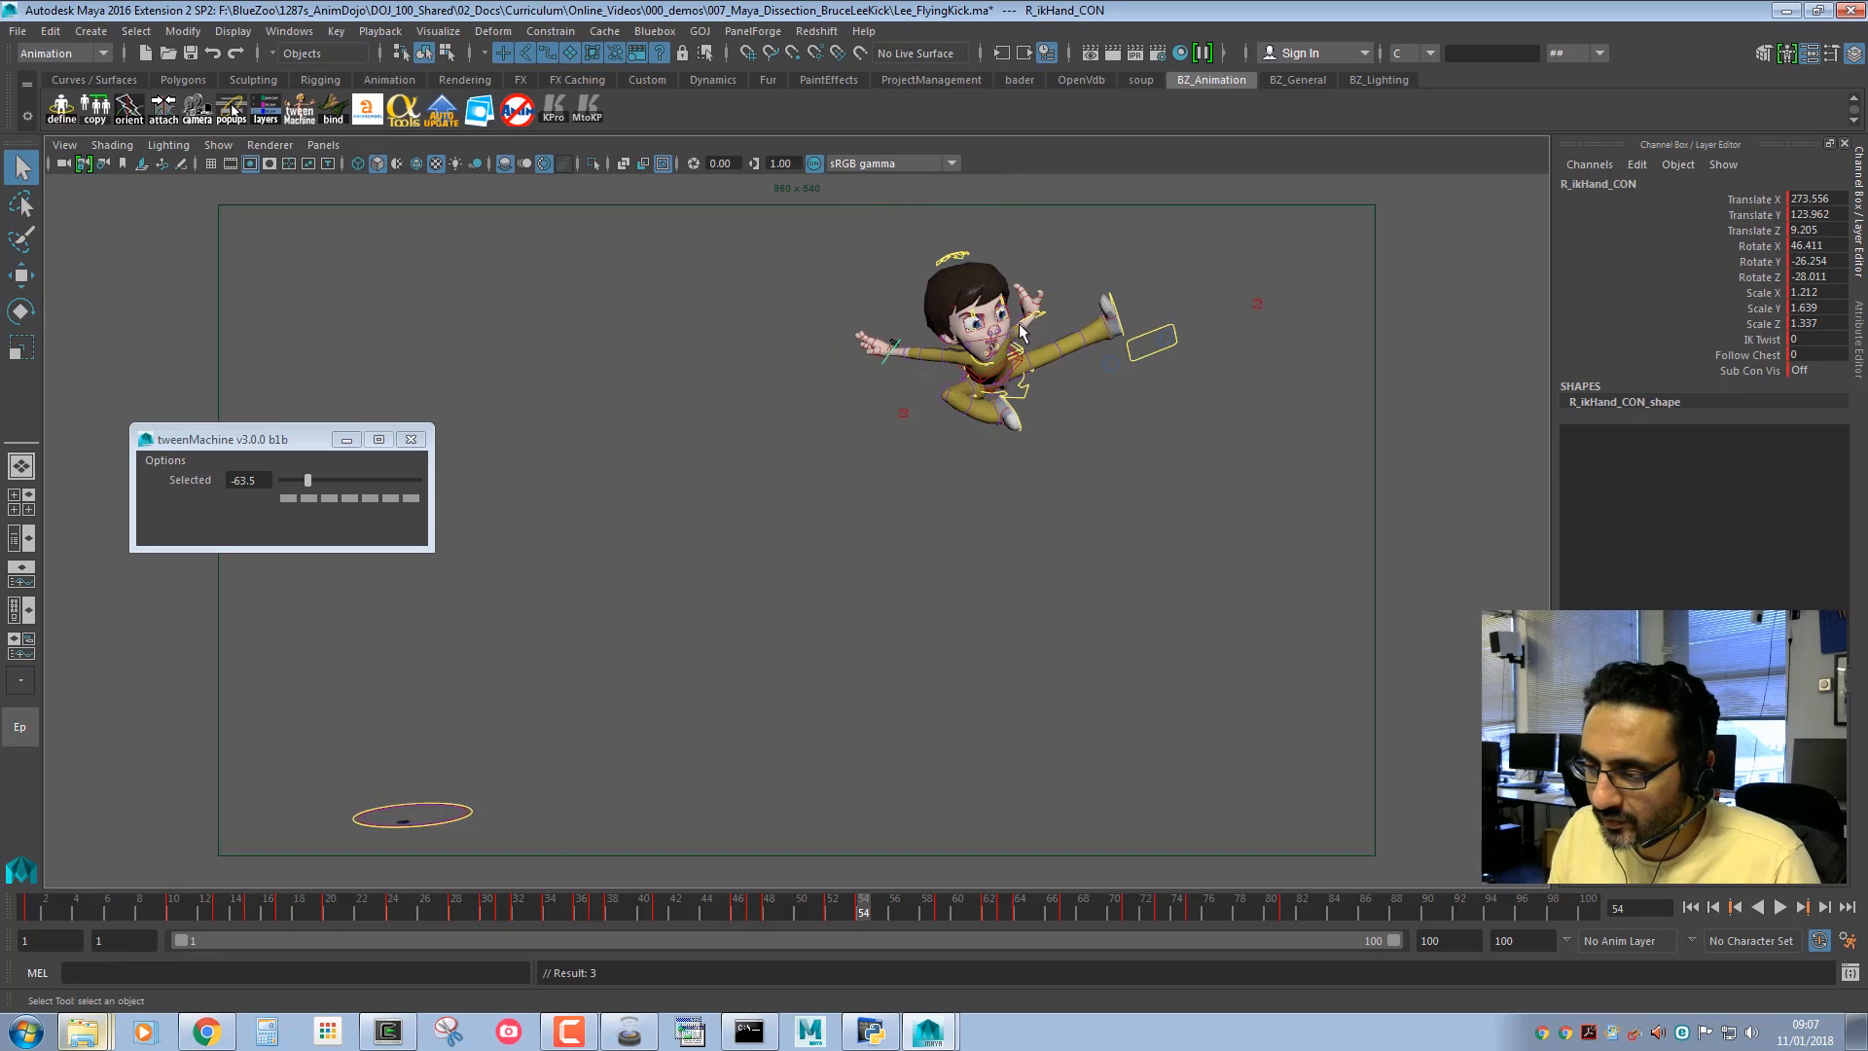
Select all rig controls, shift the block of keys starting at frame 59 to start at frame 57, and scrub around frame 54.
{"action": "left_click_drag", "start_coordinate": [1352, 472], "coordinate": [724, 178]}
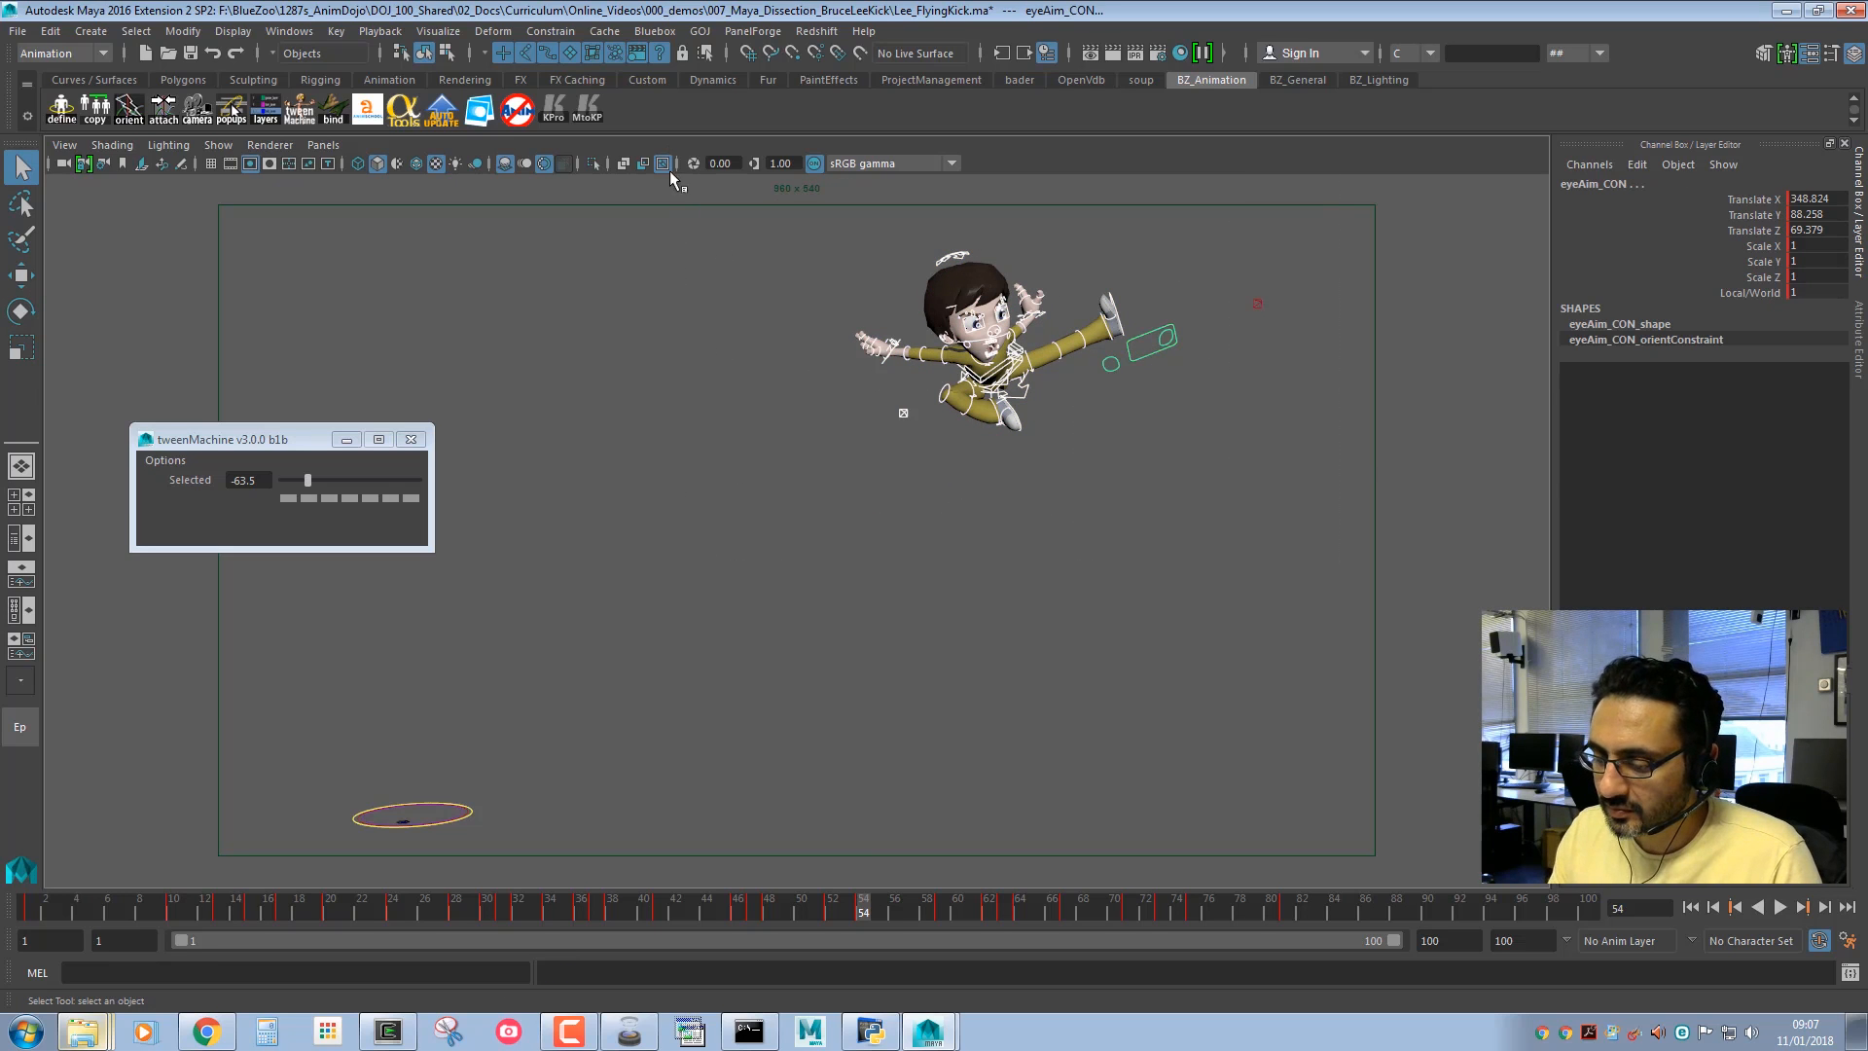
{"action": "left_click_drag", "start_coordinate": [875, 905], "coordinate": [1335, 910]}
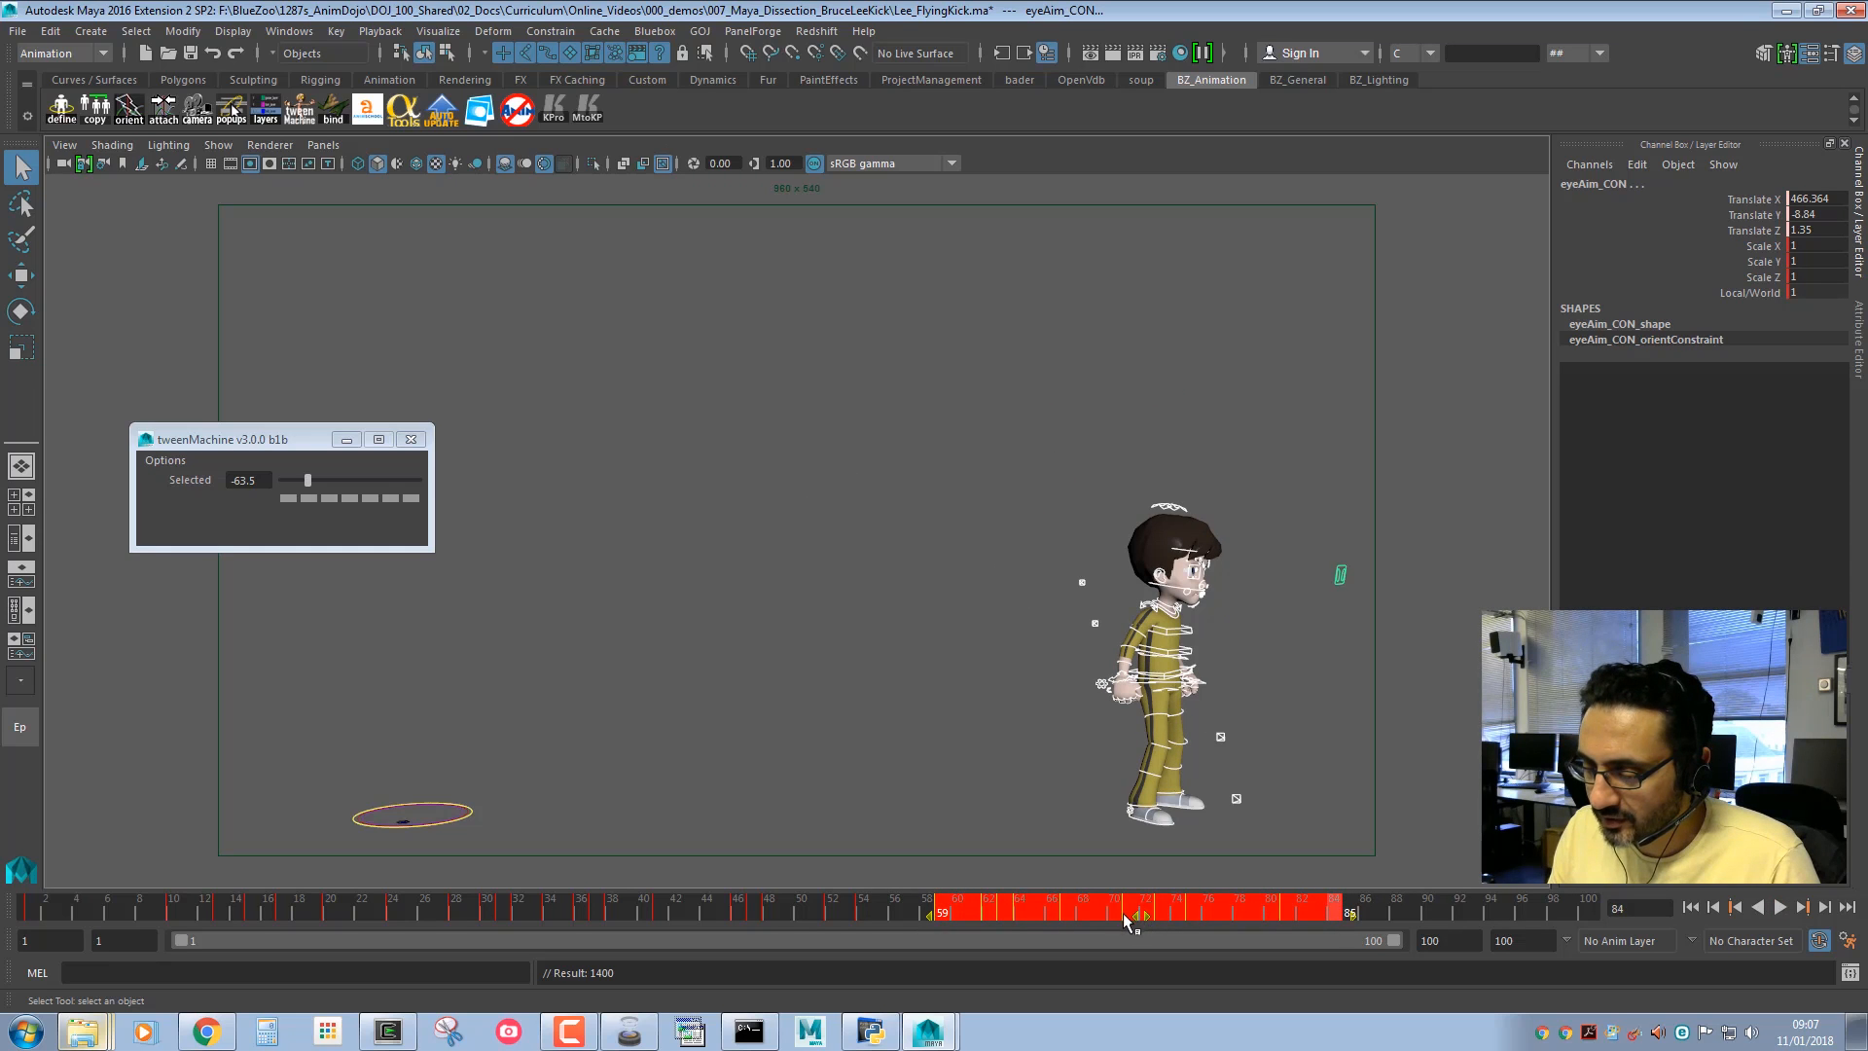
{"action": "left_click_drag", "start_coordinate": [1126, 920], "coordinate": [1105, 924]}
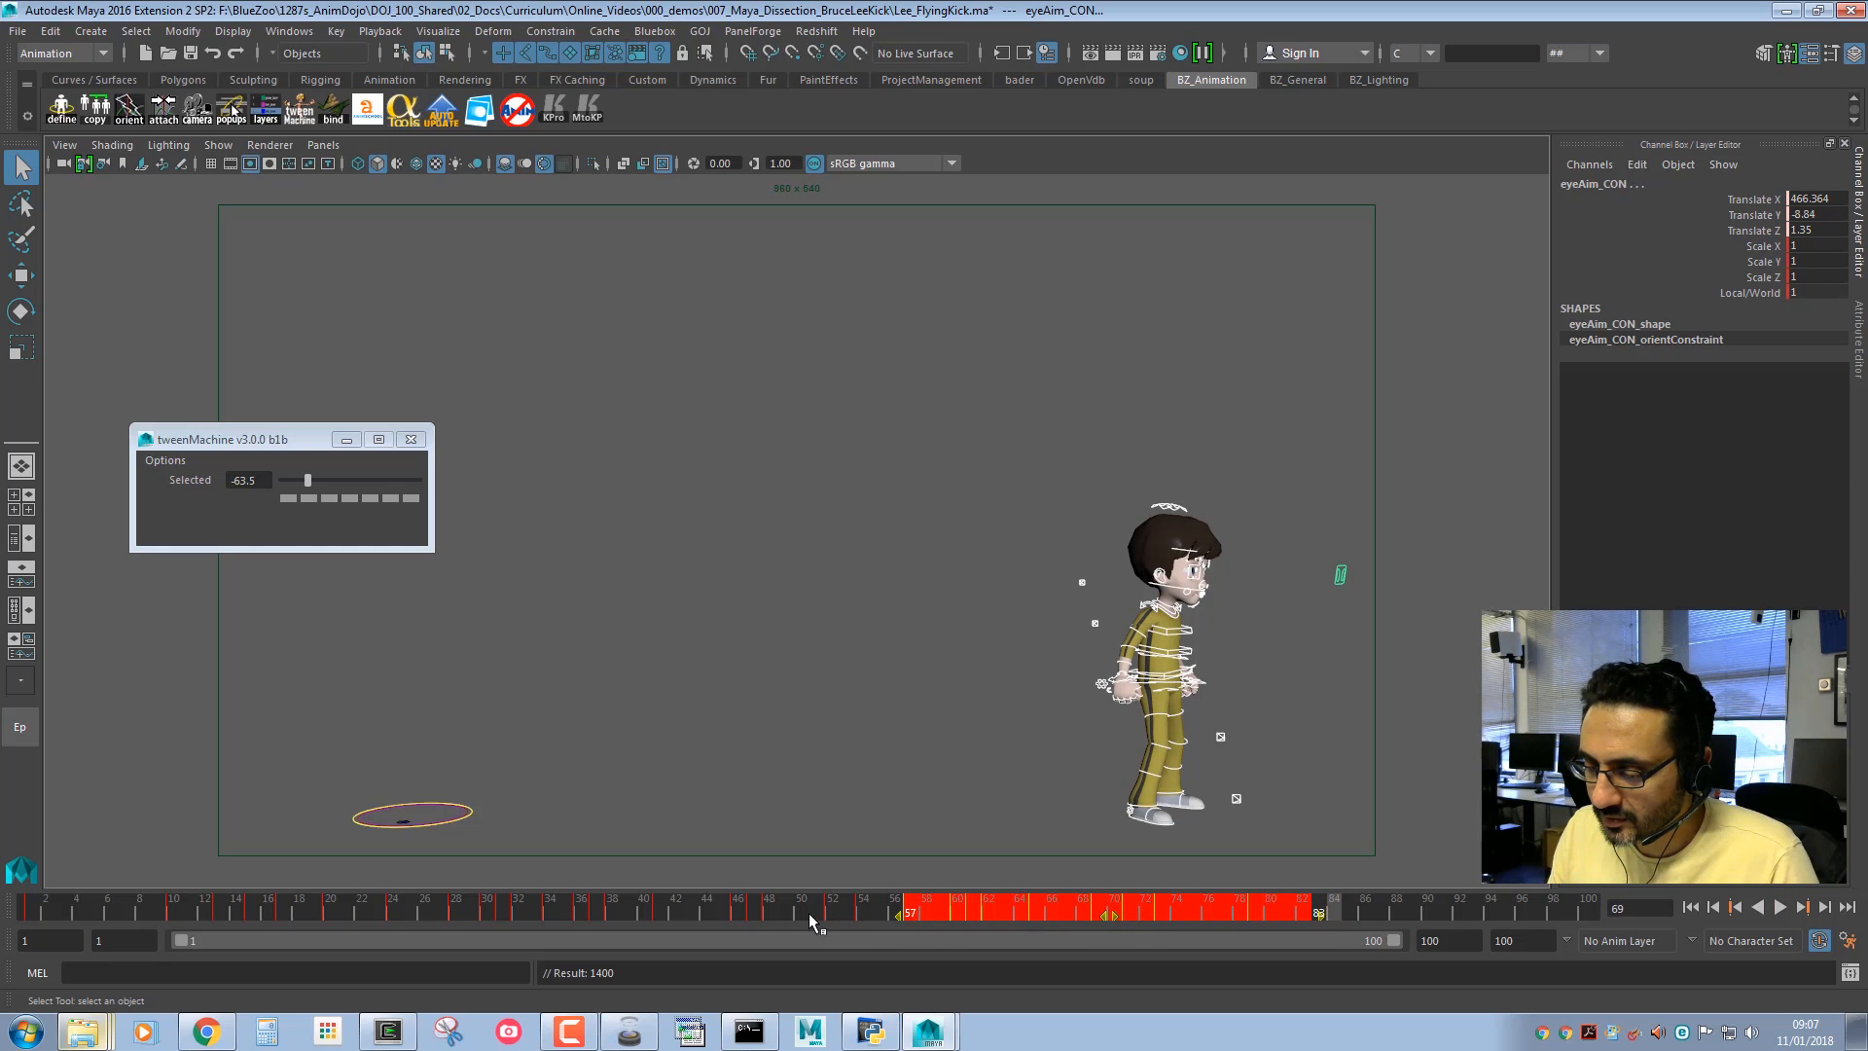
{"action": "left_click", "coordinate": [860, 909]}
{"action": "mouse_move", "coordinate": [869, 914]}
{"action": "left_mouse_down"}
{"action": "mouse_move", "coordinate": [789, 912]}
{"action": "mouse_move", "coordinate": [1072, 918]}
{"action": "mouse_move", "coordinate": [825, 909]}
{"action": "mouse_move", "coordinate": [855, 913]}
{"action": "left_mouse_up"}
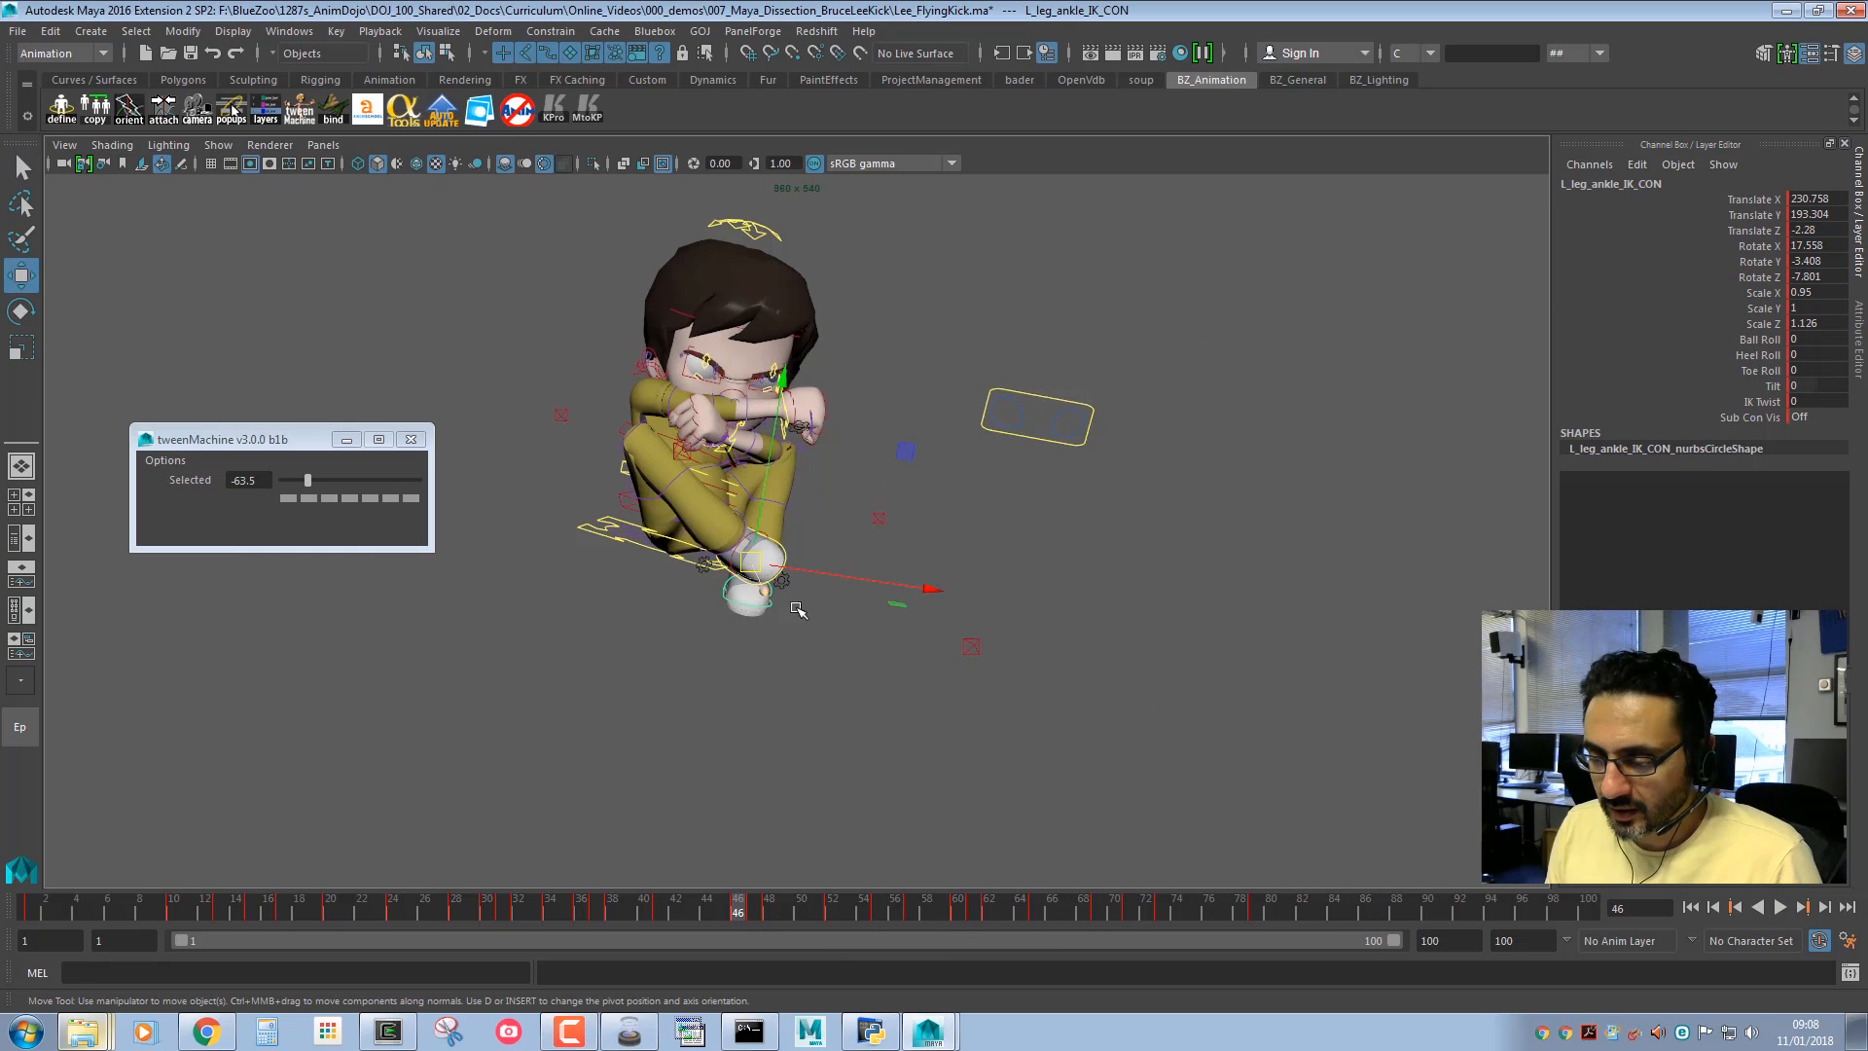
Try to raise and rotate the left foot control at frame 46, checking it against the neighbouring frames.
{"action": "key", "text": "e"}
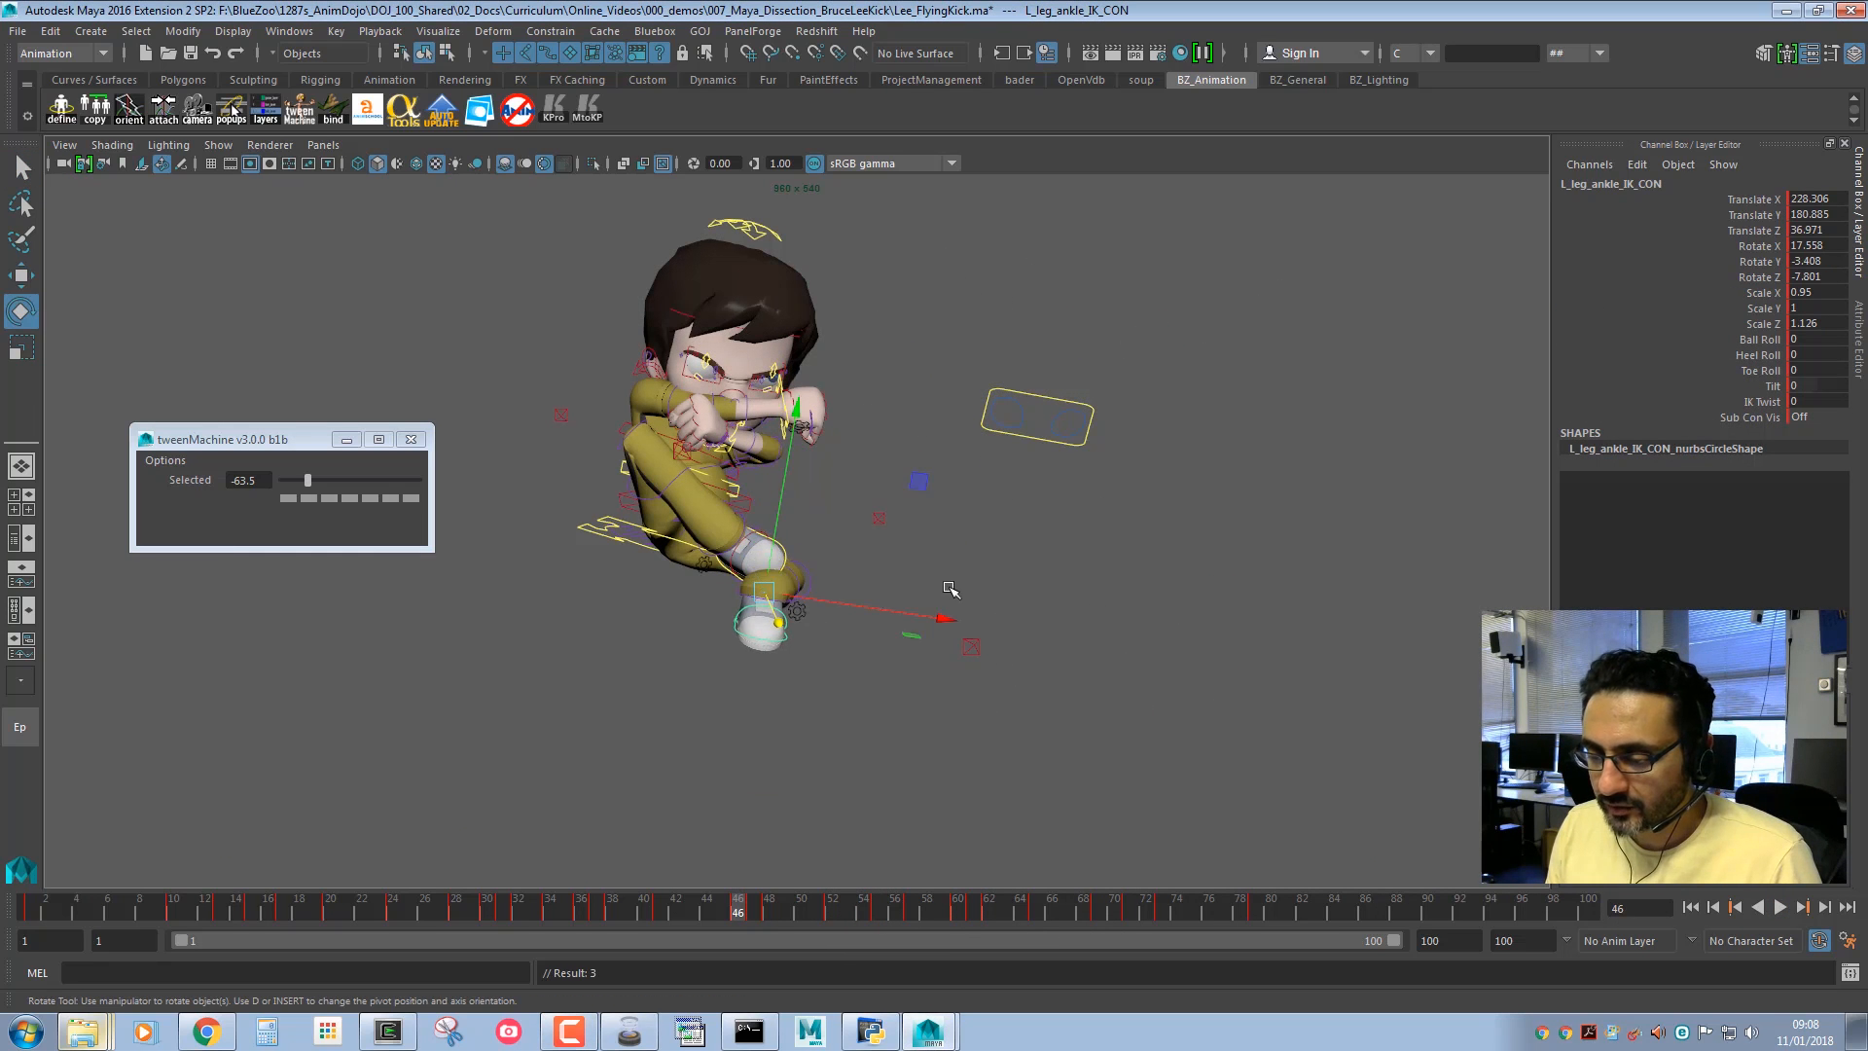
{"action": "left_click_drag", "start_coordinate": [915, 593], "coordinate": [813, 541]}
{"action": "key", "text": "w"}
{"action": "middle_click_drag", "start_coordinate": [866, 546], "coordinate": [888, 438]}
{"action": "key", "text": "comma"}
{"action": "key", "text": "period"}
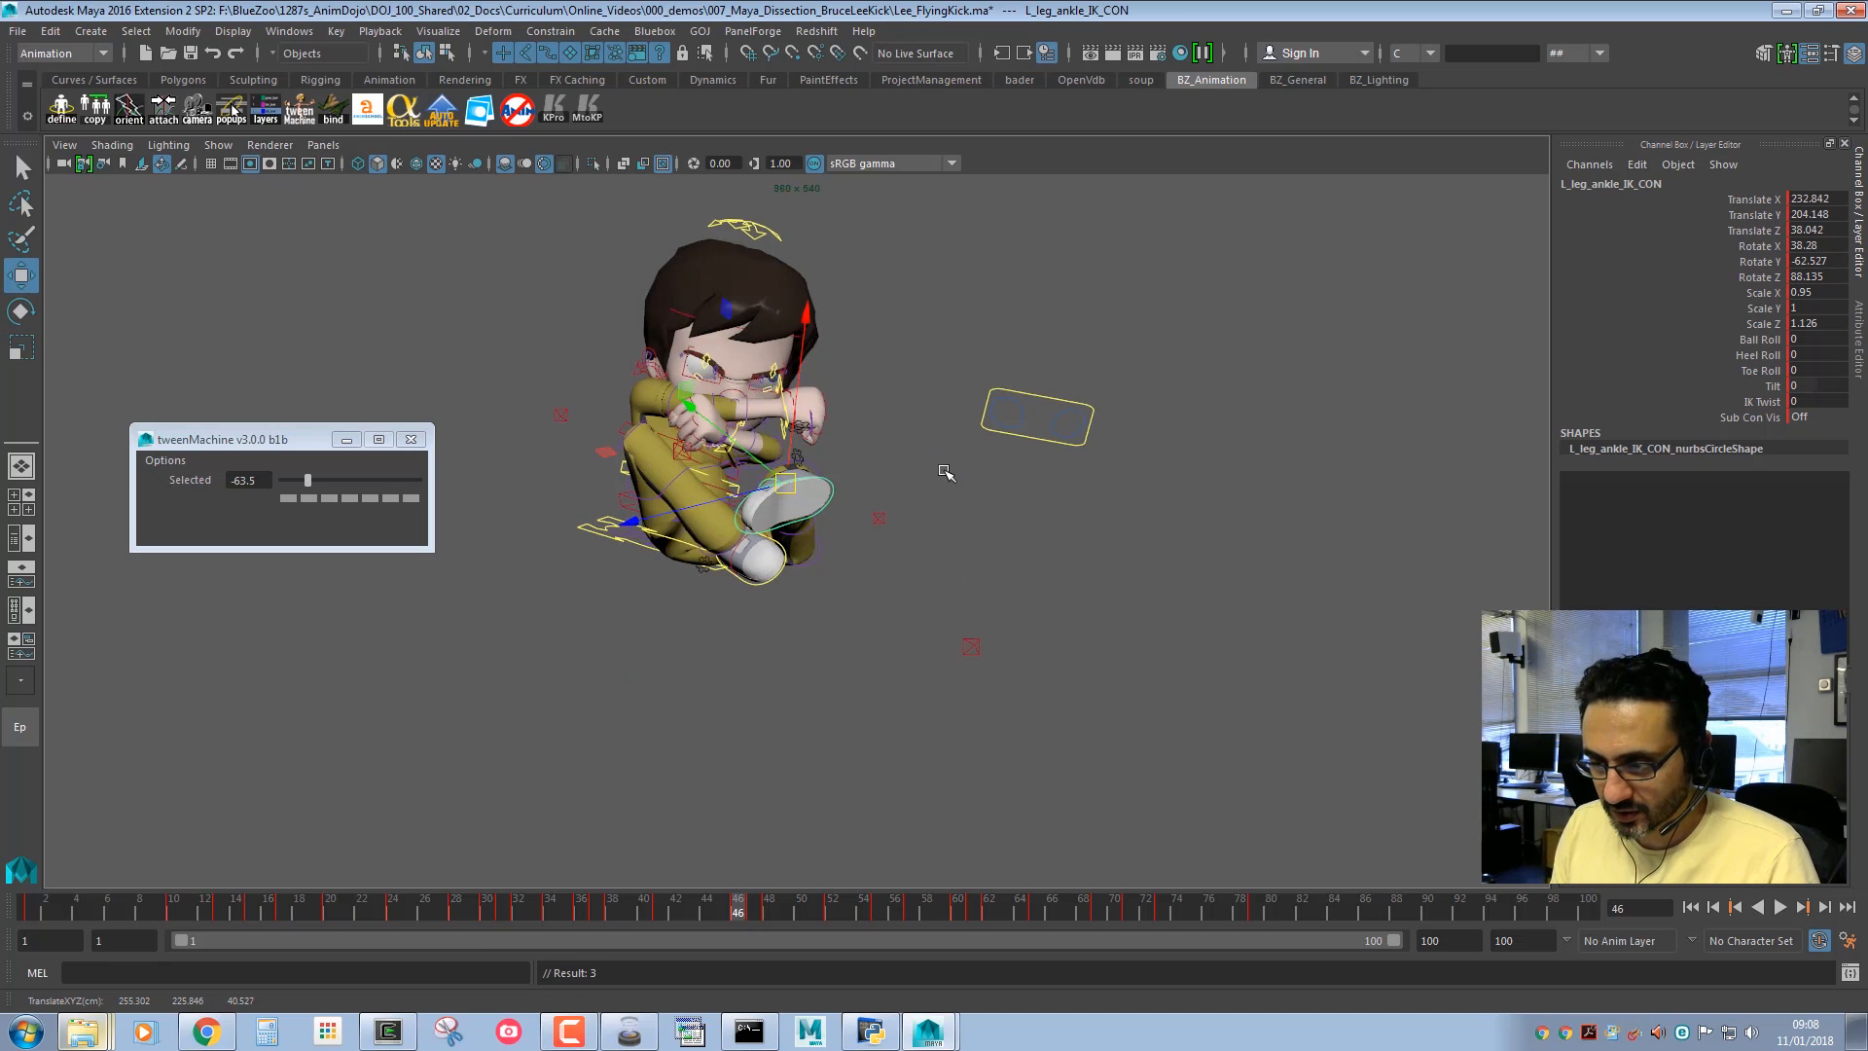
{"action": "key", "text": "period"}
{"action": "key", "text": "comma"}
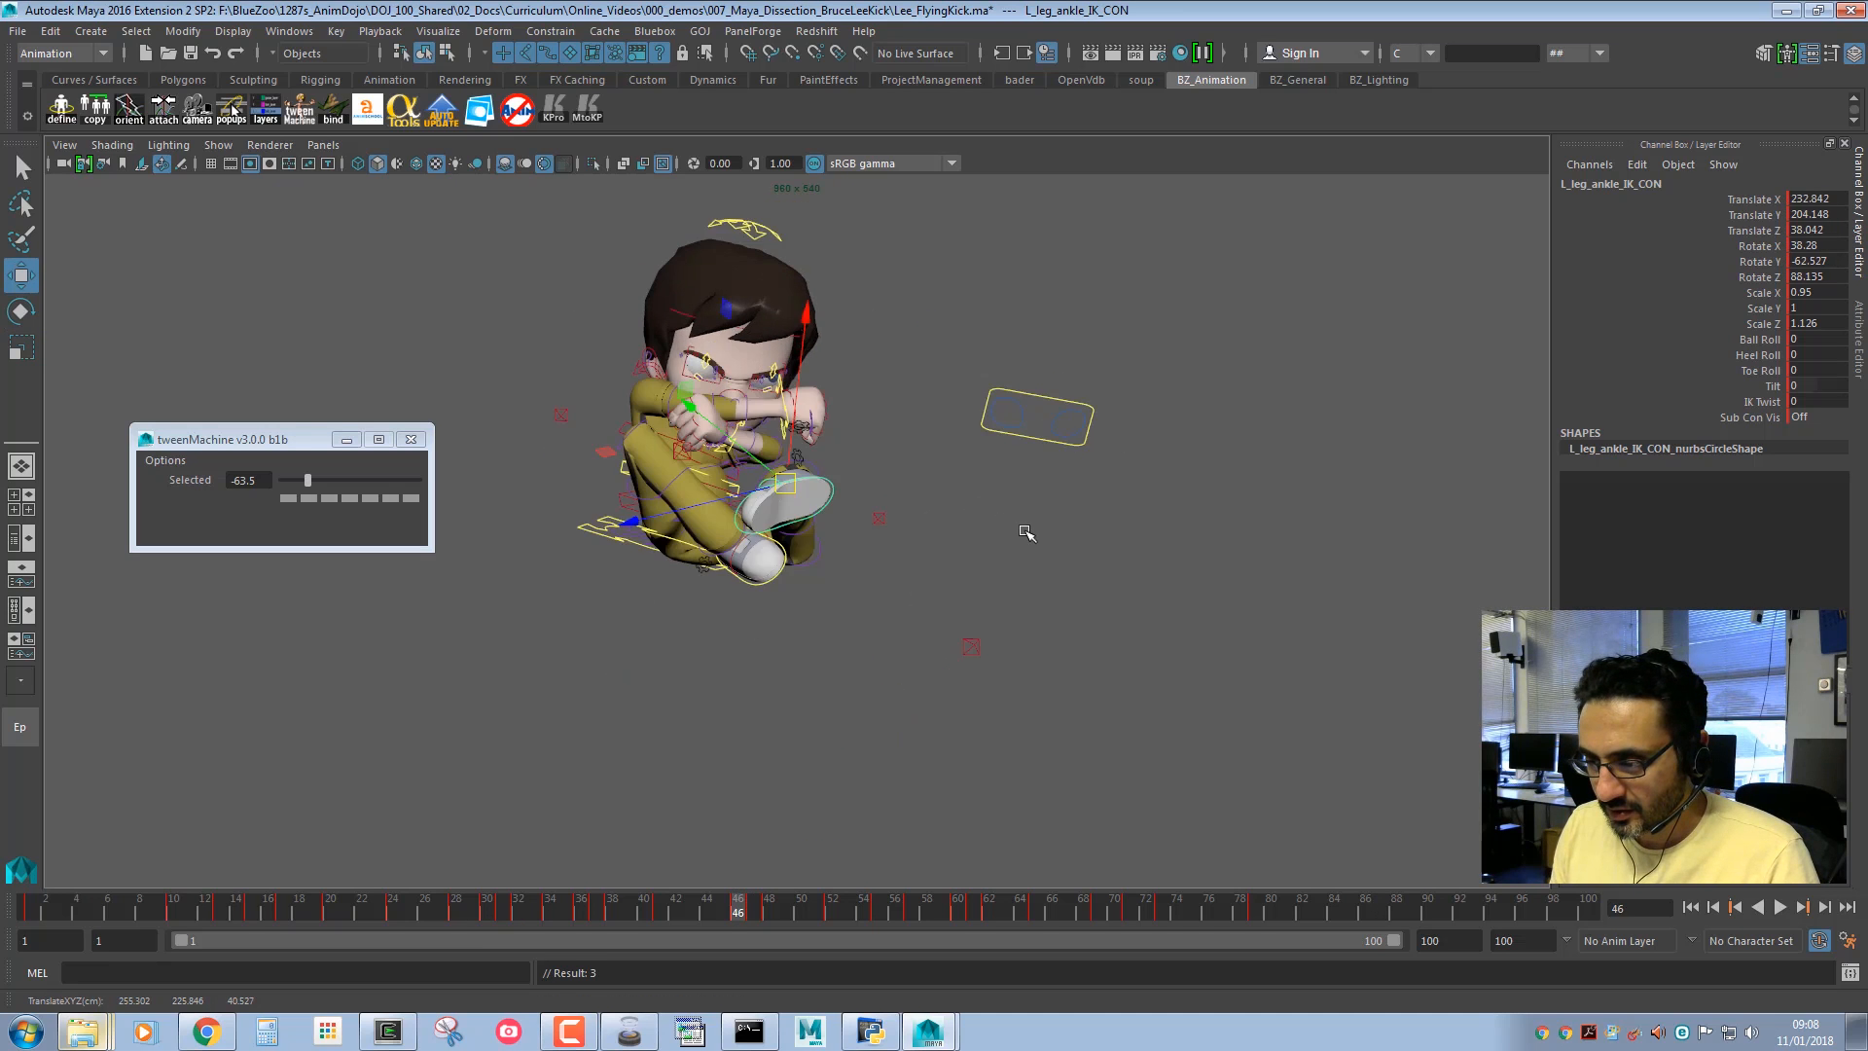
{"action": "key", "text": "period"}
{"action": "key", "text": "period"}
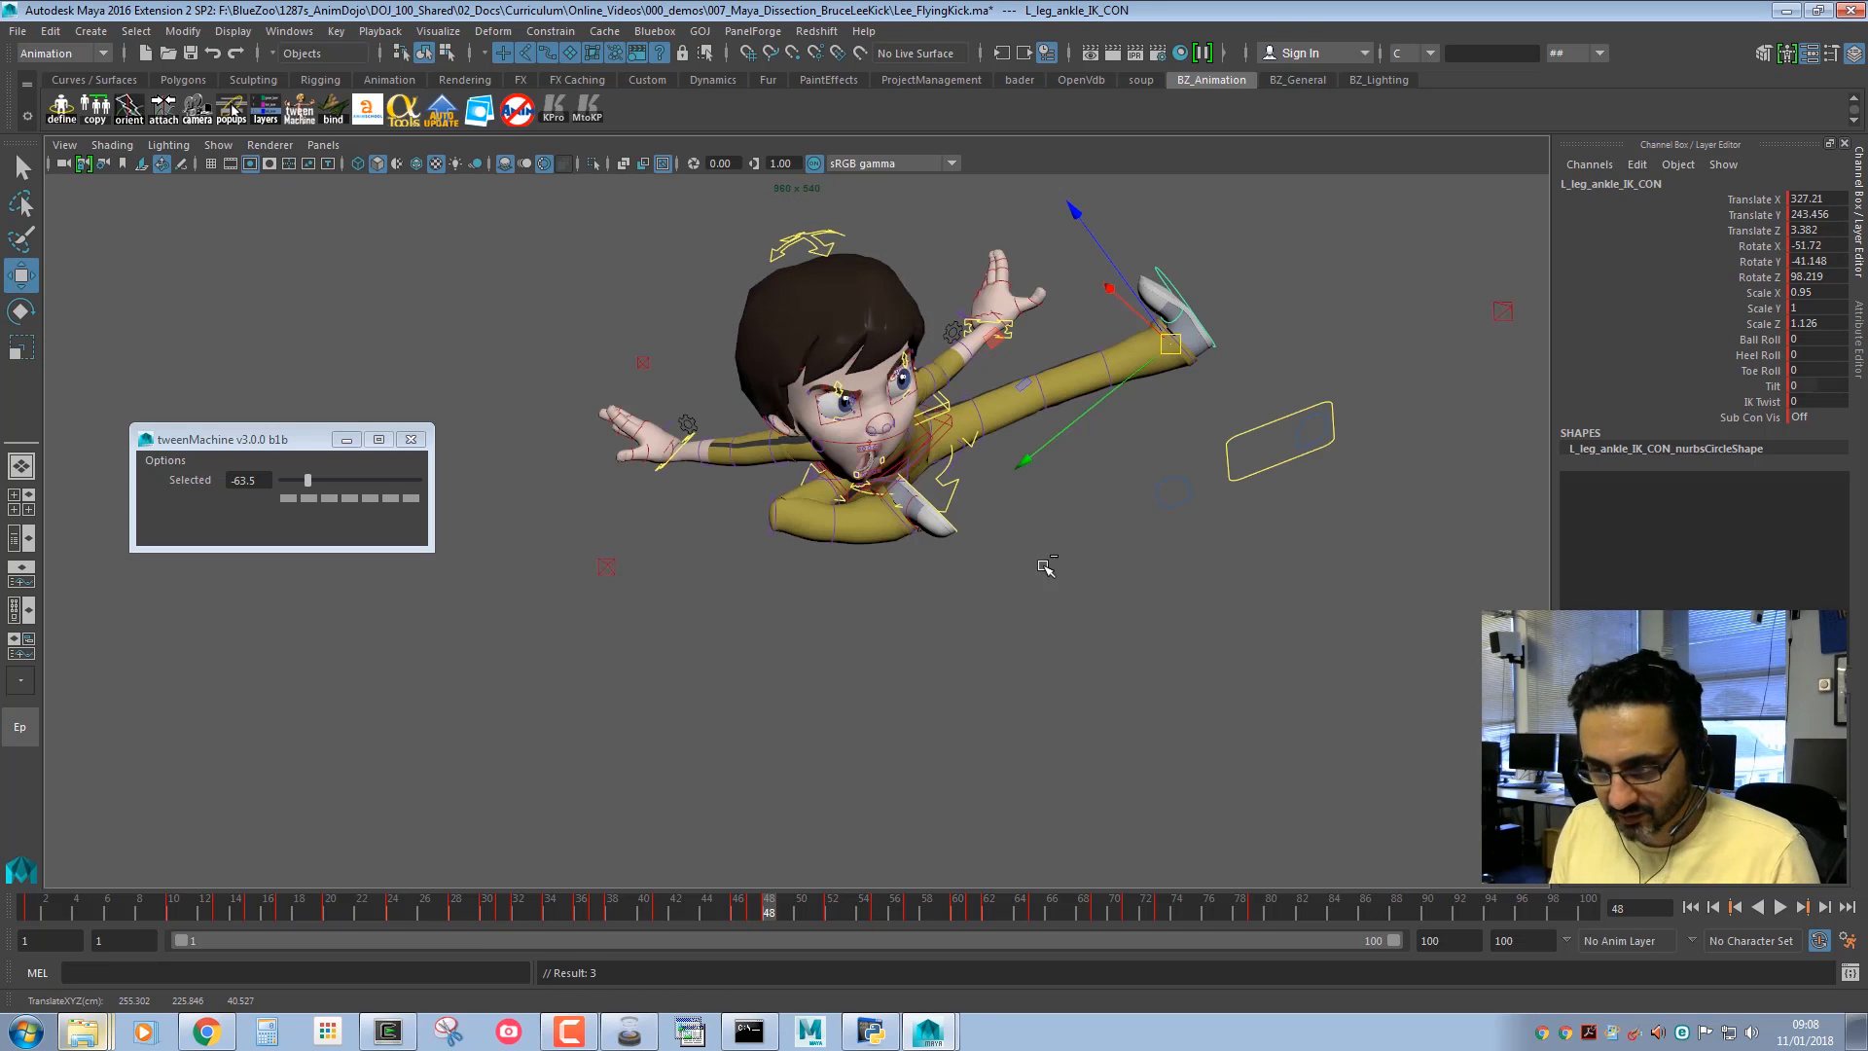
Undo the left foot's move and rotation at frame 46.
{"action": "key", "text": "ctrl+z"}
{"action": "key", "text": "ctrl+z"}
{"action": "key", "text": "ctrl+z"}
{"action": "key", "text": "ctrl+z"}
{"action": "key", "text": "ctrl+z"}
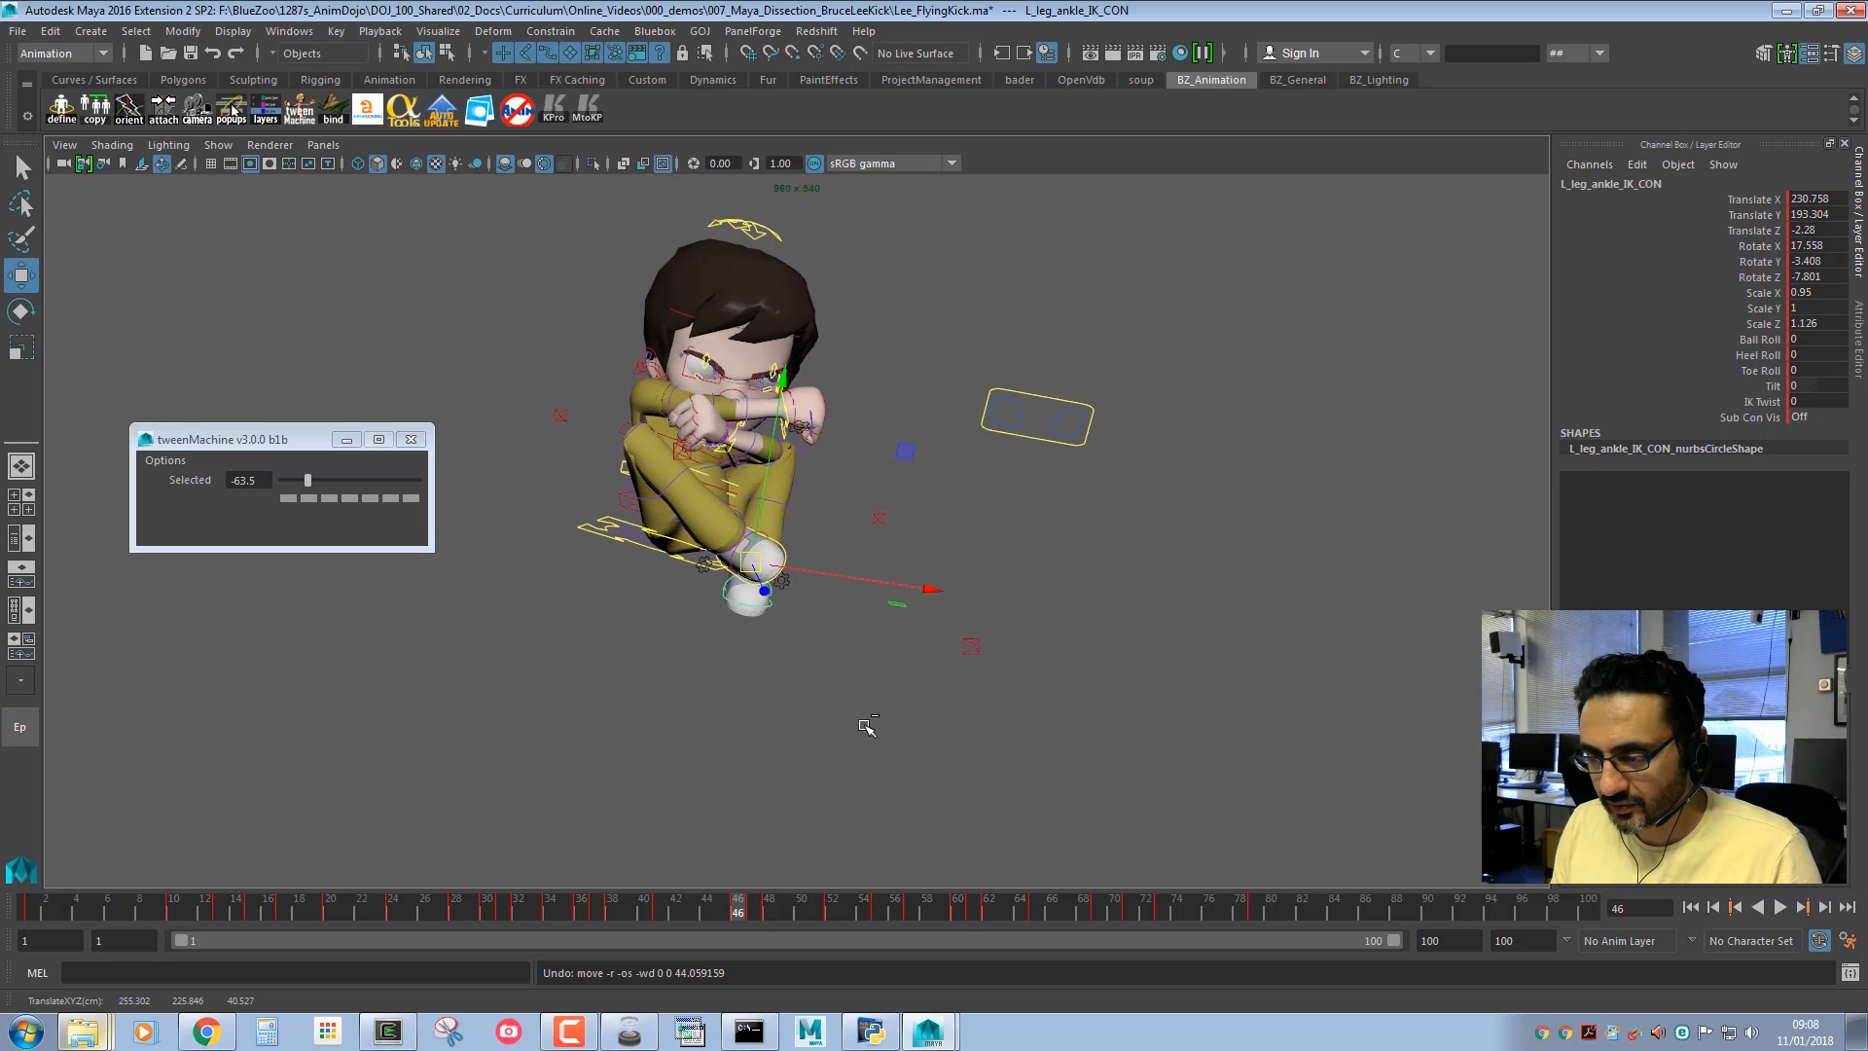
Compare frames 46 to 48, then rotate and move the left foot control at frame 47 so the sole leads the kick.
{"action": "key", "text": "period"}
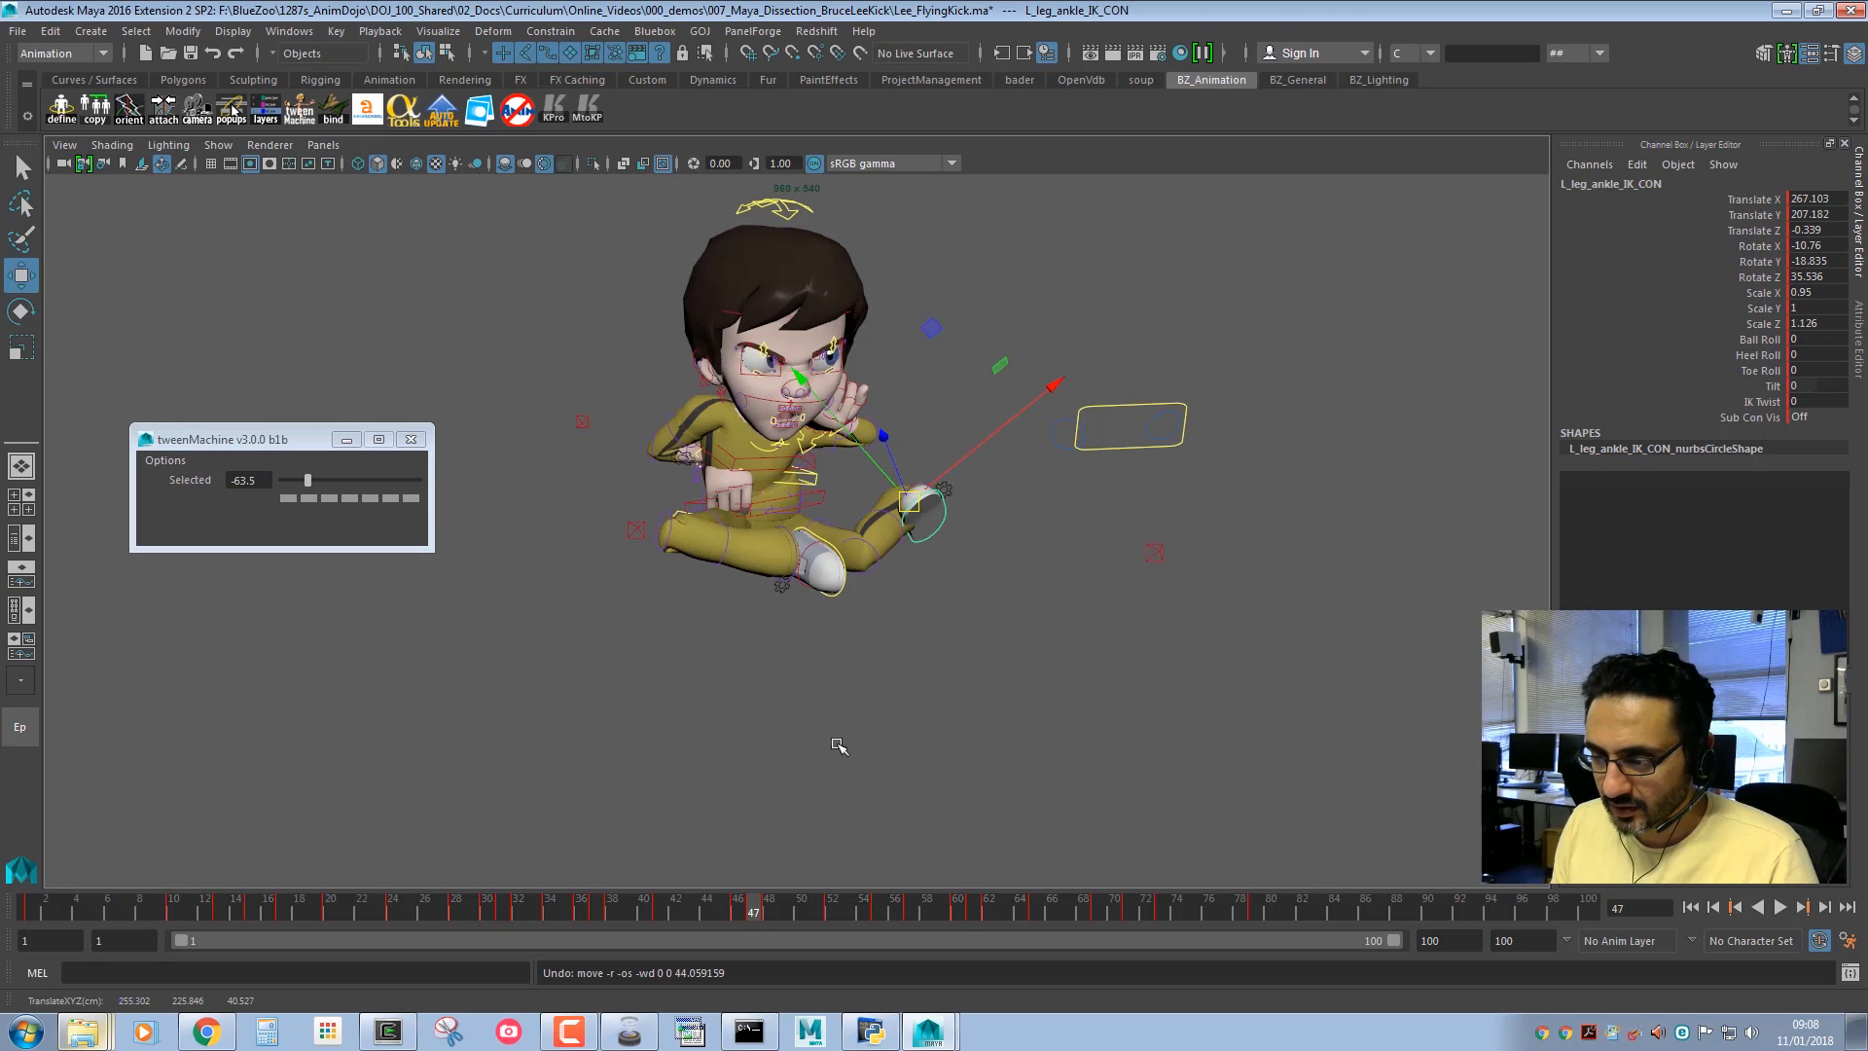
{"action": "key", "text": "comma"}
{"action": "key", "text": "comma"}
{"action": "key", "text": "period"}
{"action": "key", "text": "period"}
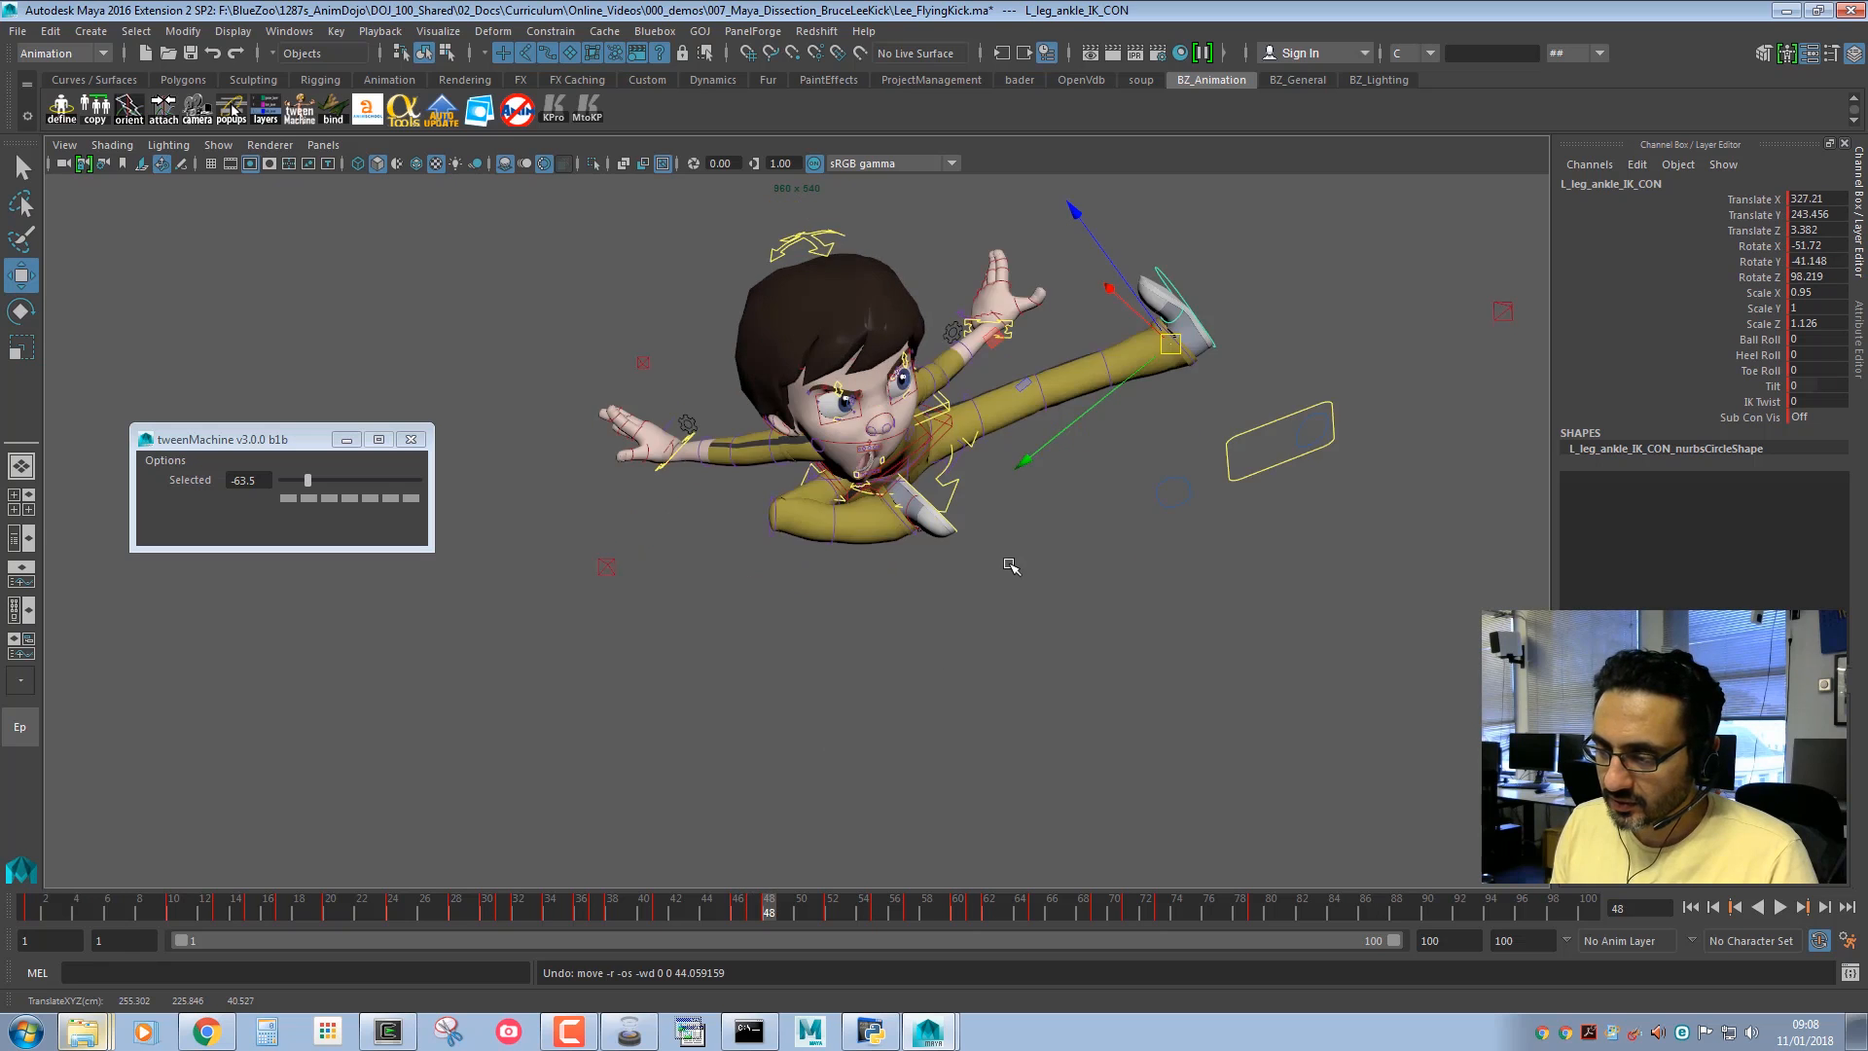
{"action": "key", "text": "comma"}
{"action": "middle_click_drag", "start_coordinate": [971, 630], "coordinate": [984, 620]}
{"action": "key", "text": "e"}
{"action": "left_click_drag", "start_coordinate": [893, 446], "coordinate": [954, 495]}
{"action": "key", "text": "w"}
{"action": "middle_click_drag", "start_coordinate": [871, 478], "coordinate": [890, 477]}
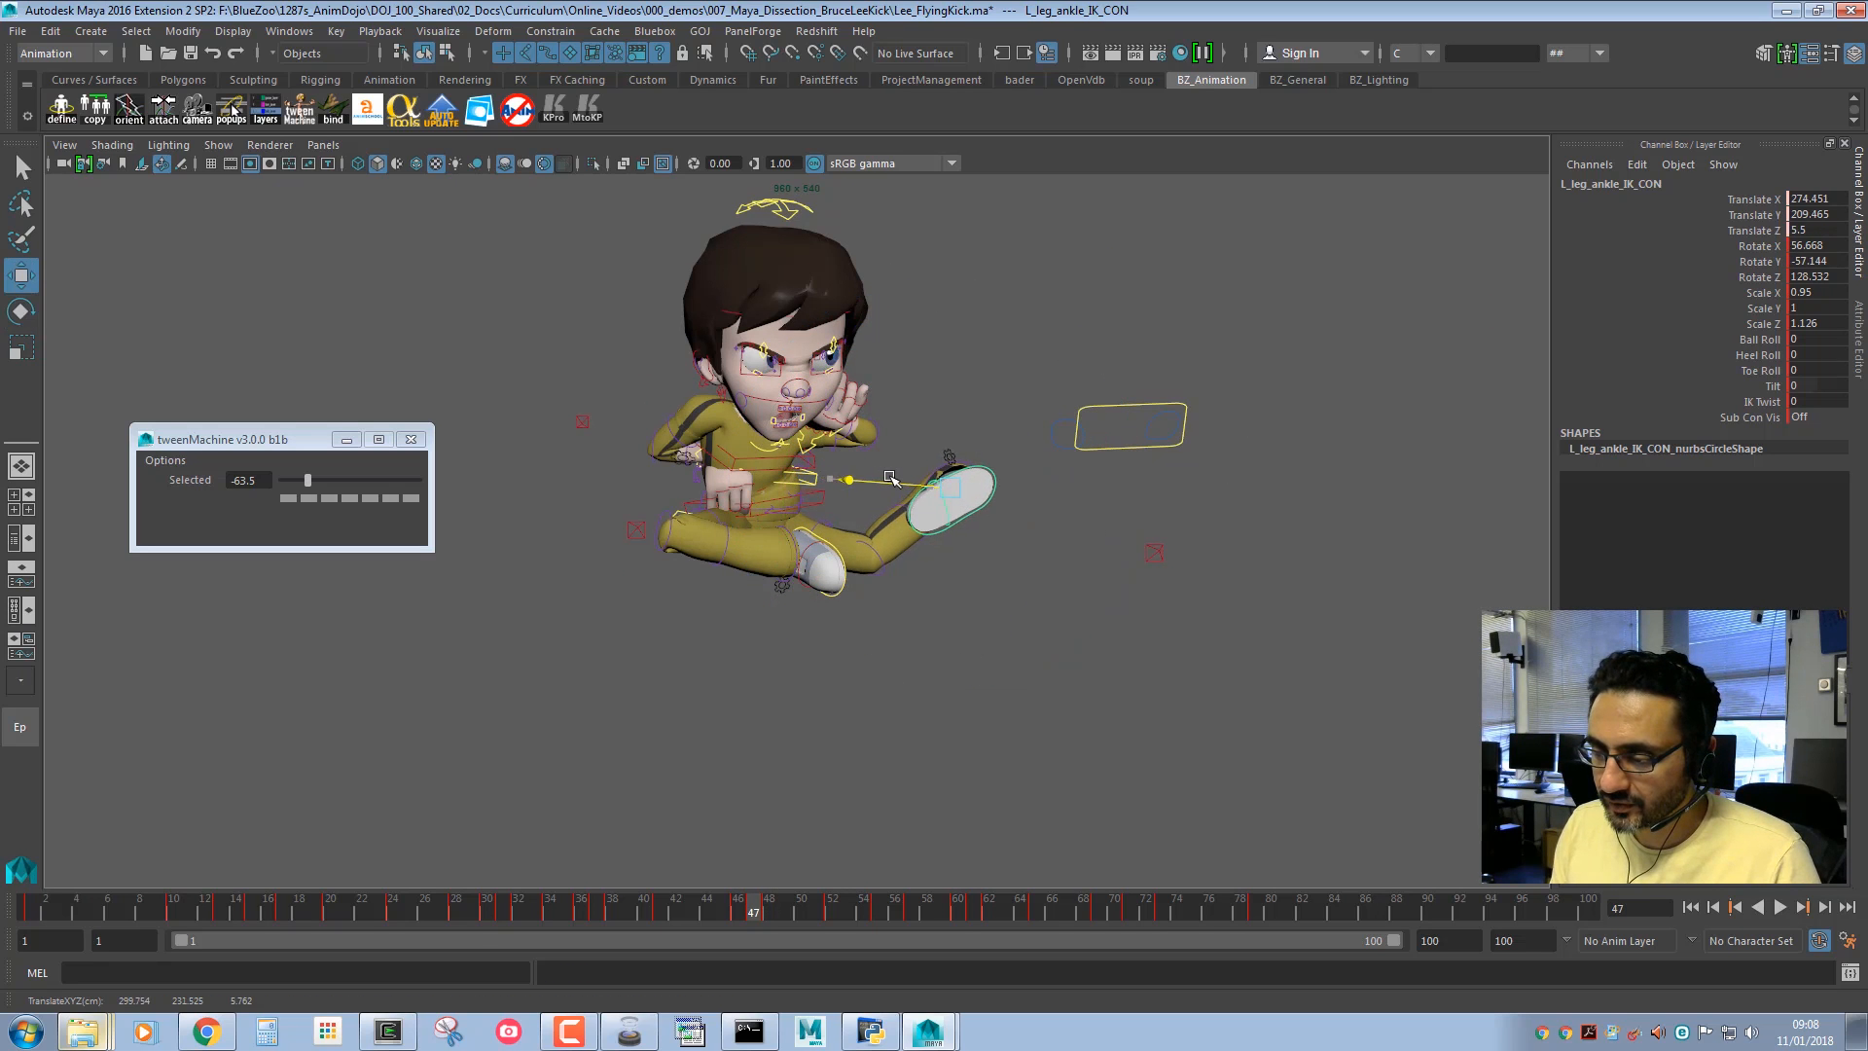
Move the left knee control inward at frame 47 and readjust the left foot's rotation and position to match.
{"action": "left_click", "coordinate": [1155, 552]}
{"action": "middle_click_drag", "start_coordinate": [1027, 704], "coordinate": [832, 669]}
{"action": "left_click", "coordinate": [914, 537]}
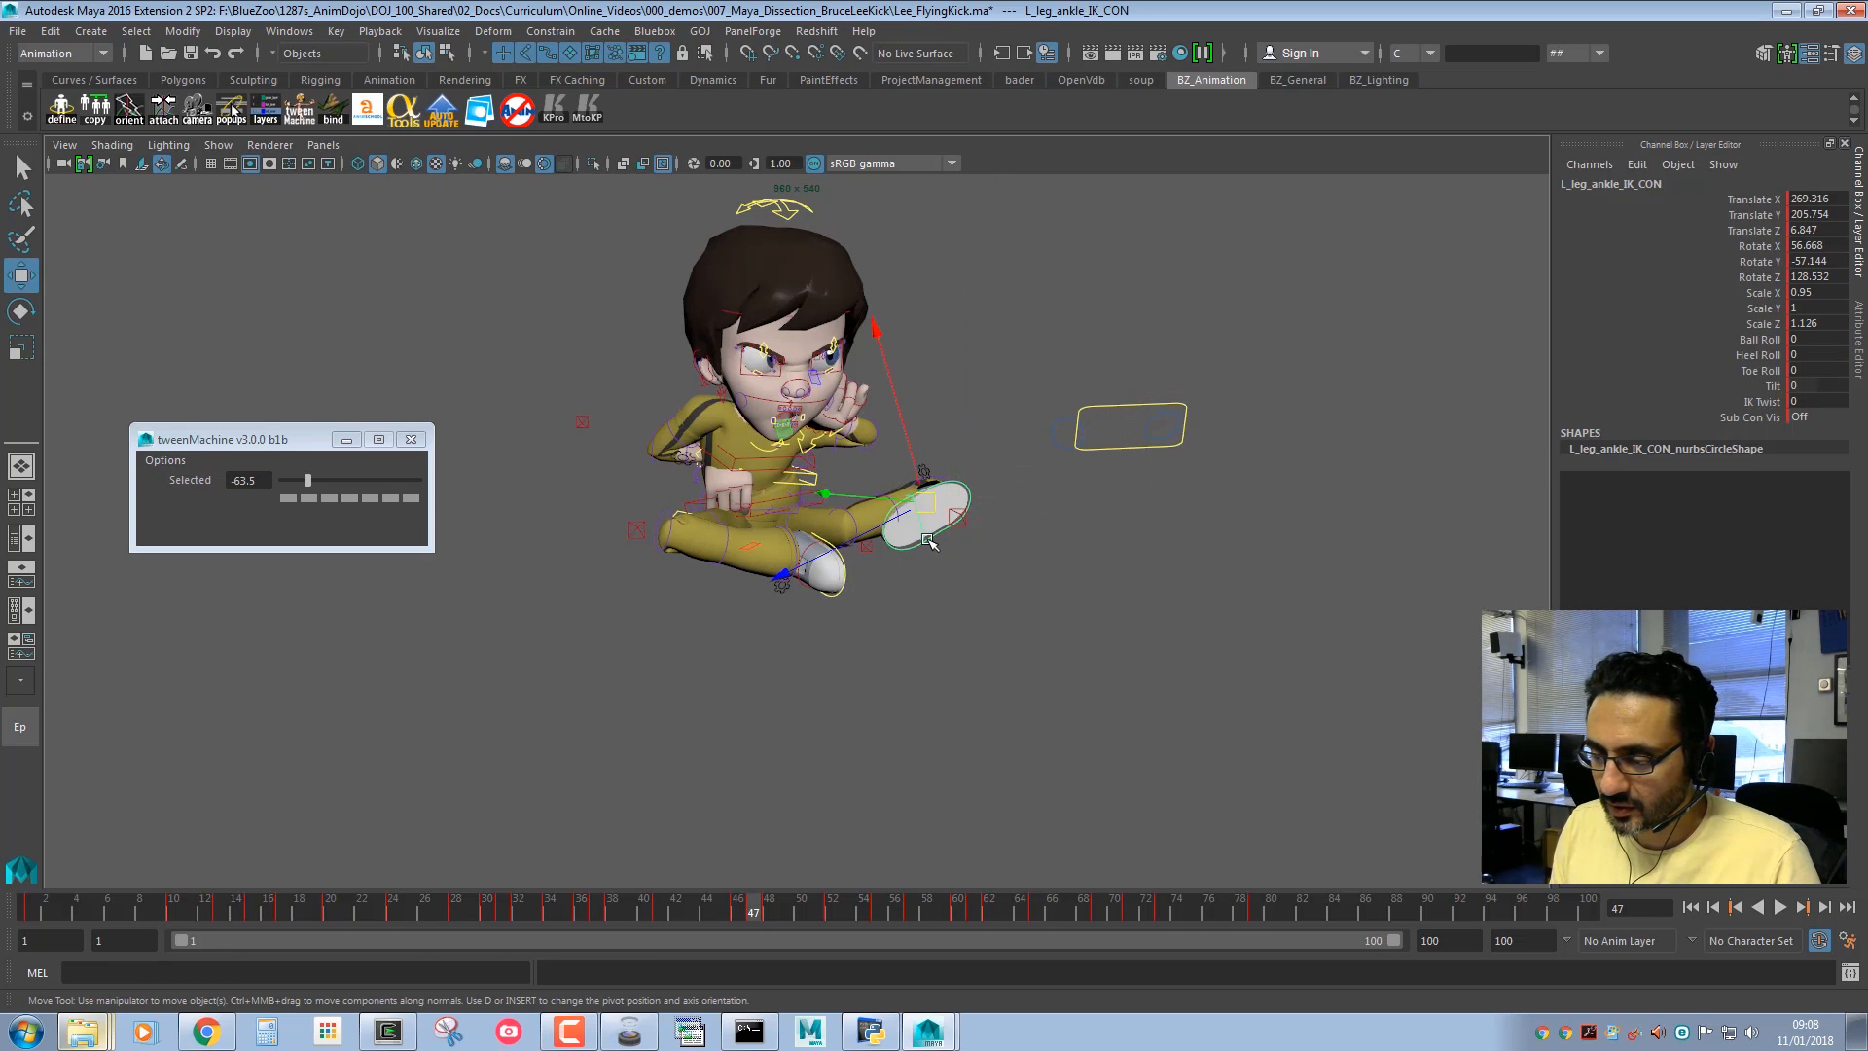
{"action": "key", "text": "e"}
{"action": "middle_click_drag", "start_coordinate": [885, 451], "coordinate": [887, 457]}
{"action": "key", "text": "w"}
{"action": "middle_click_drag", "start_coordinate": [901, 506], "coordinate": [899, 500]}
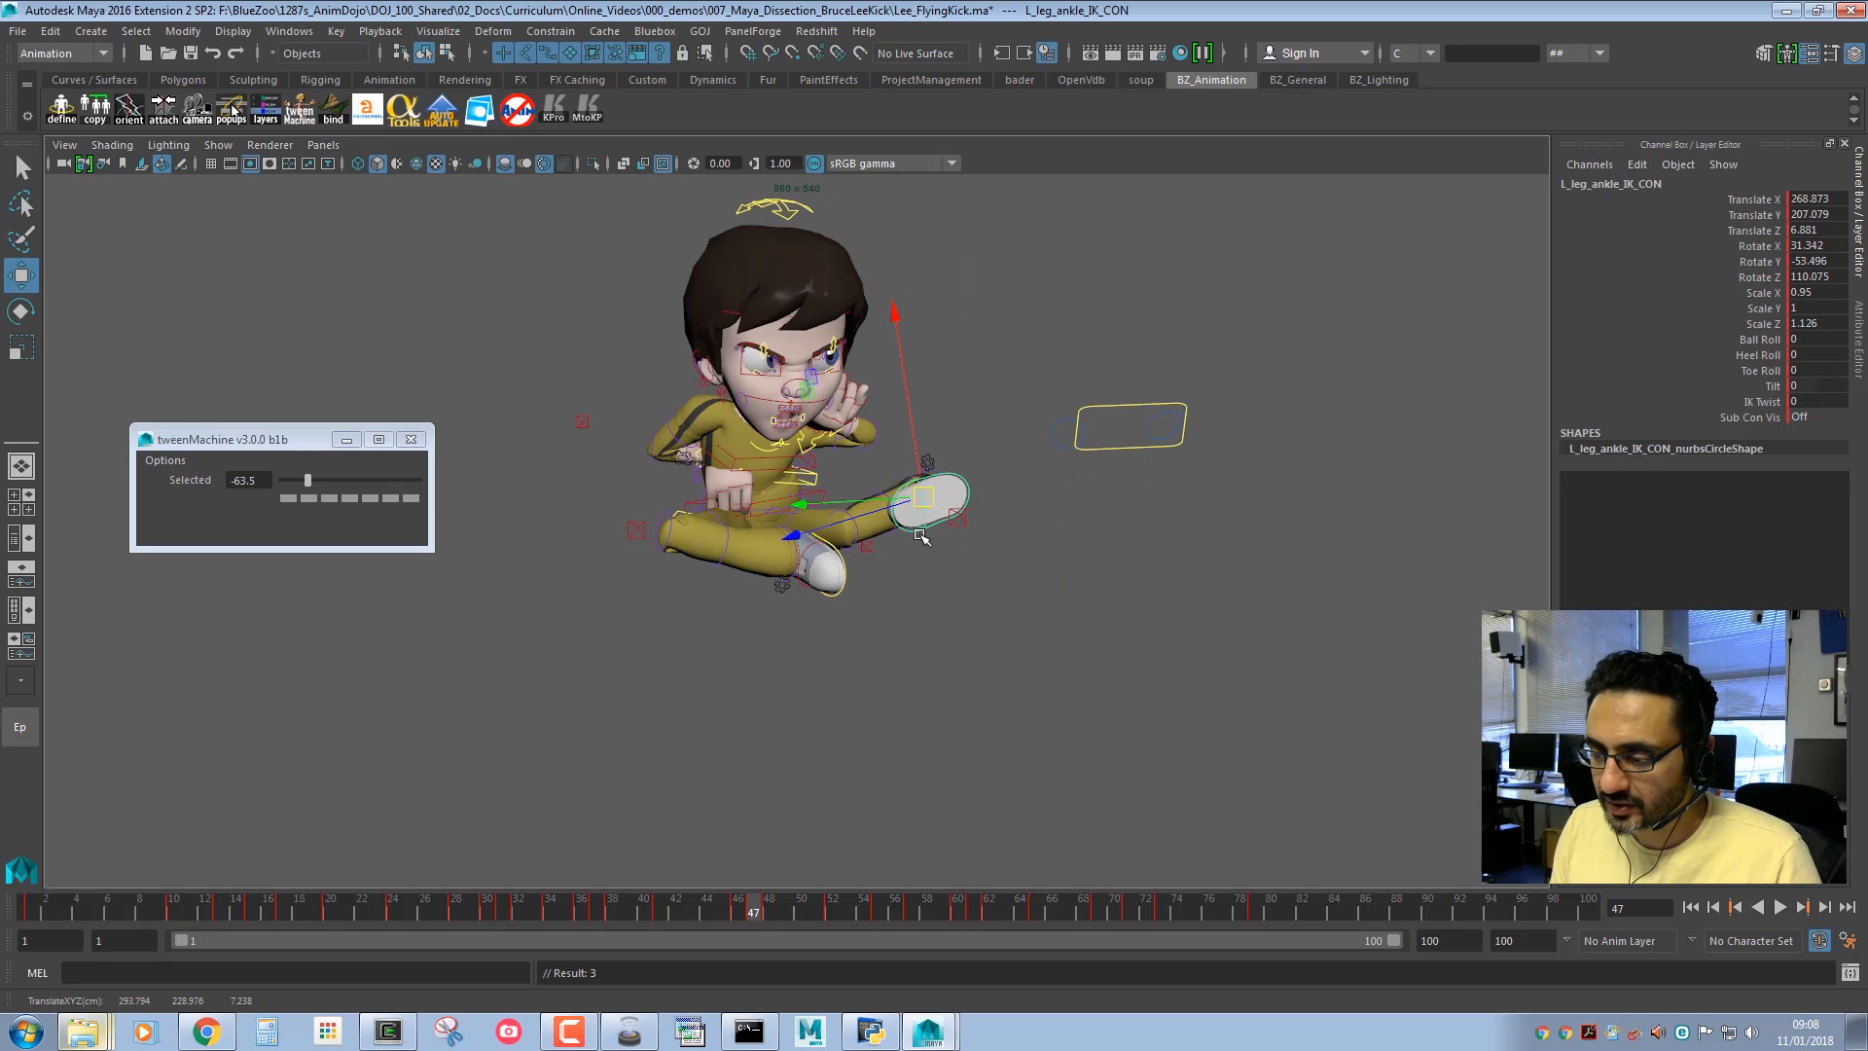
Stretch the left foot to a Z scale of about 3 at frame 47 and move it up and out toward the kick.
{"action": "key", "text": "r"}
{"action": "middle_click_drag", "start_coordinate": [681, 574], "coordinate": [629, 582]}
{"action": "key", "text": "w"}
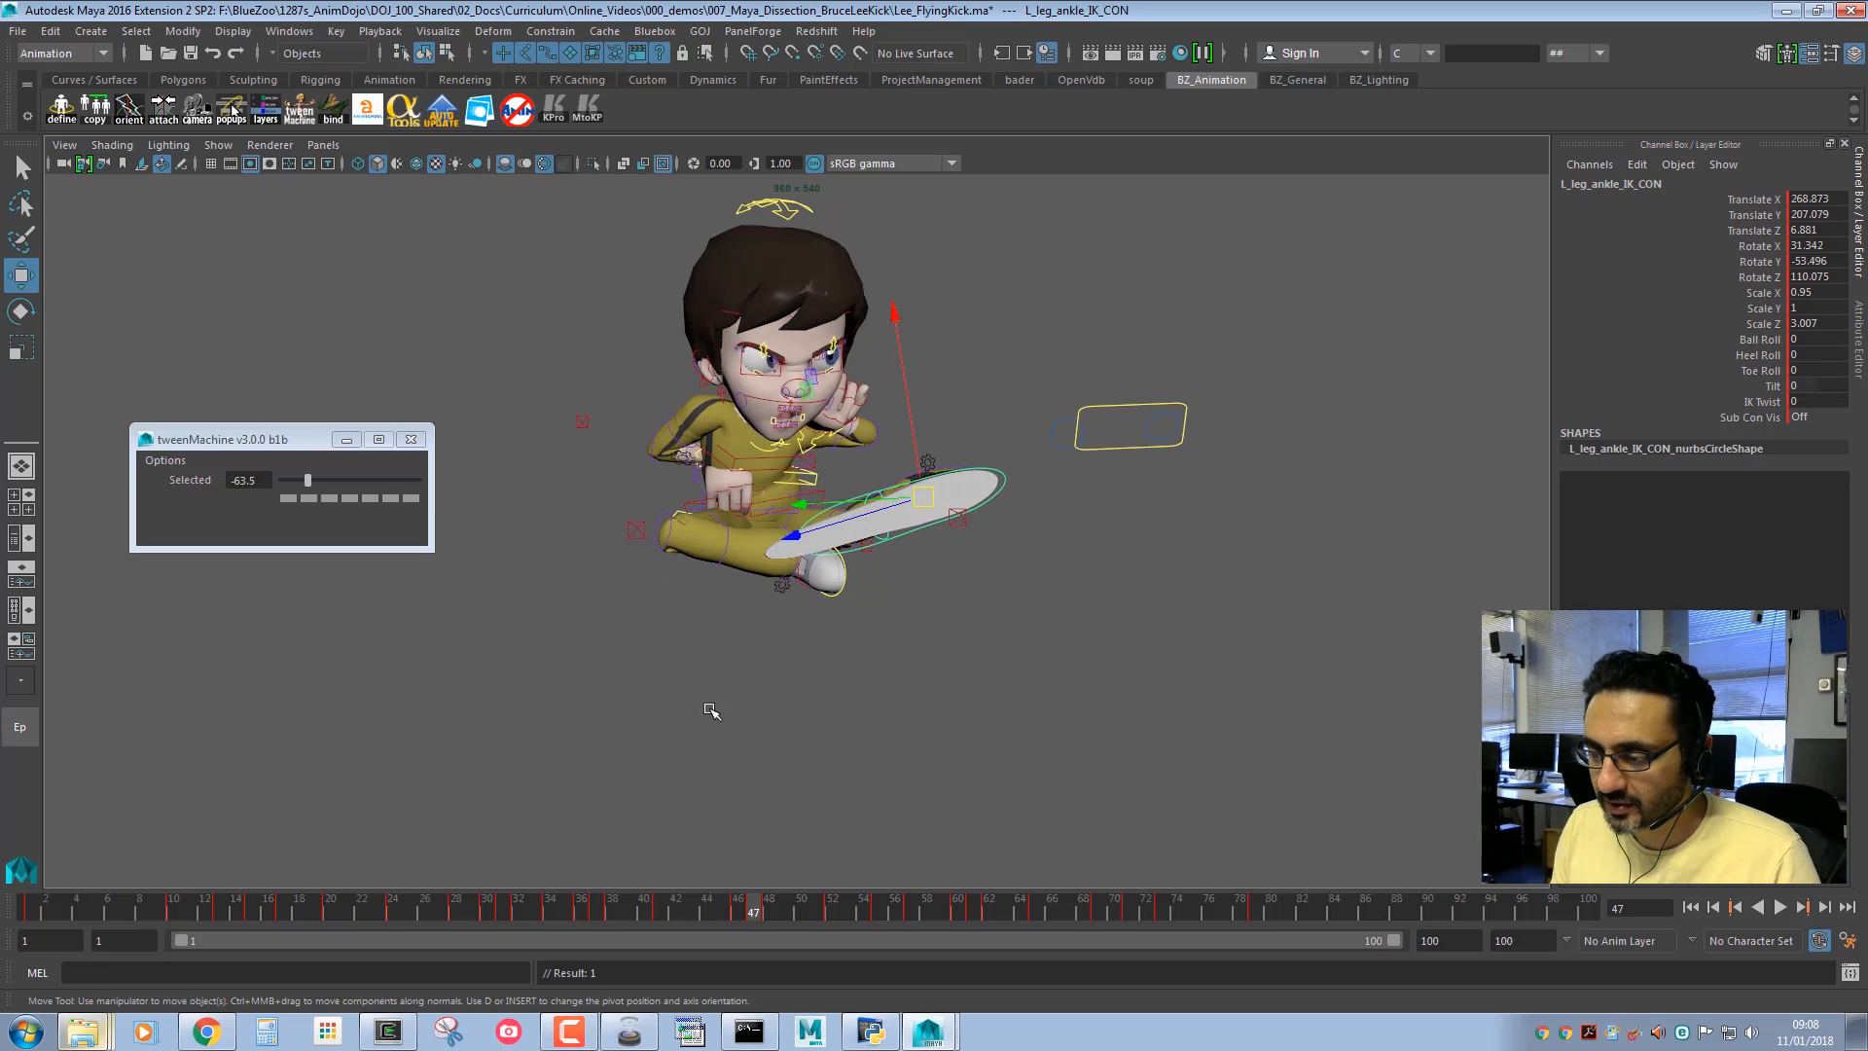
{"action": "middle_click_drag", "start_coordinate": [709, 709], "coordinate": [758, 685]}
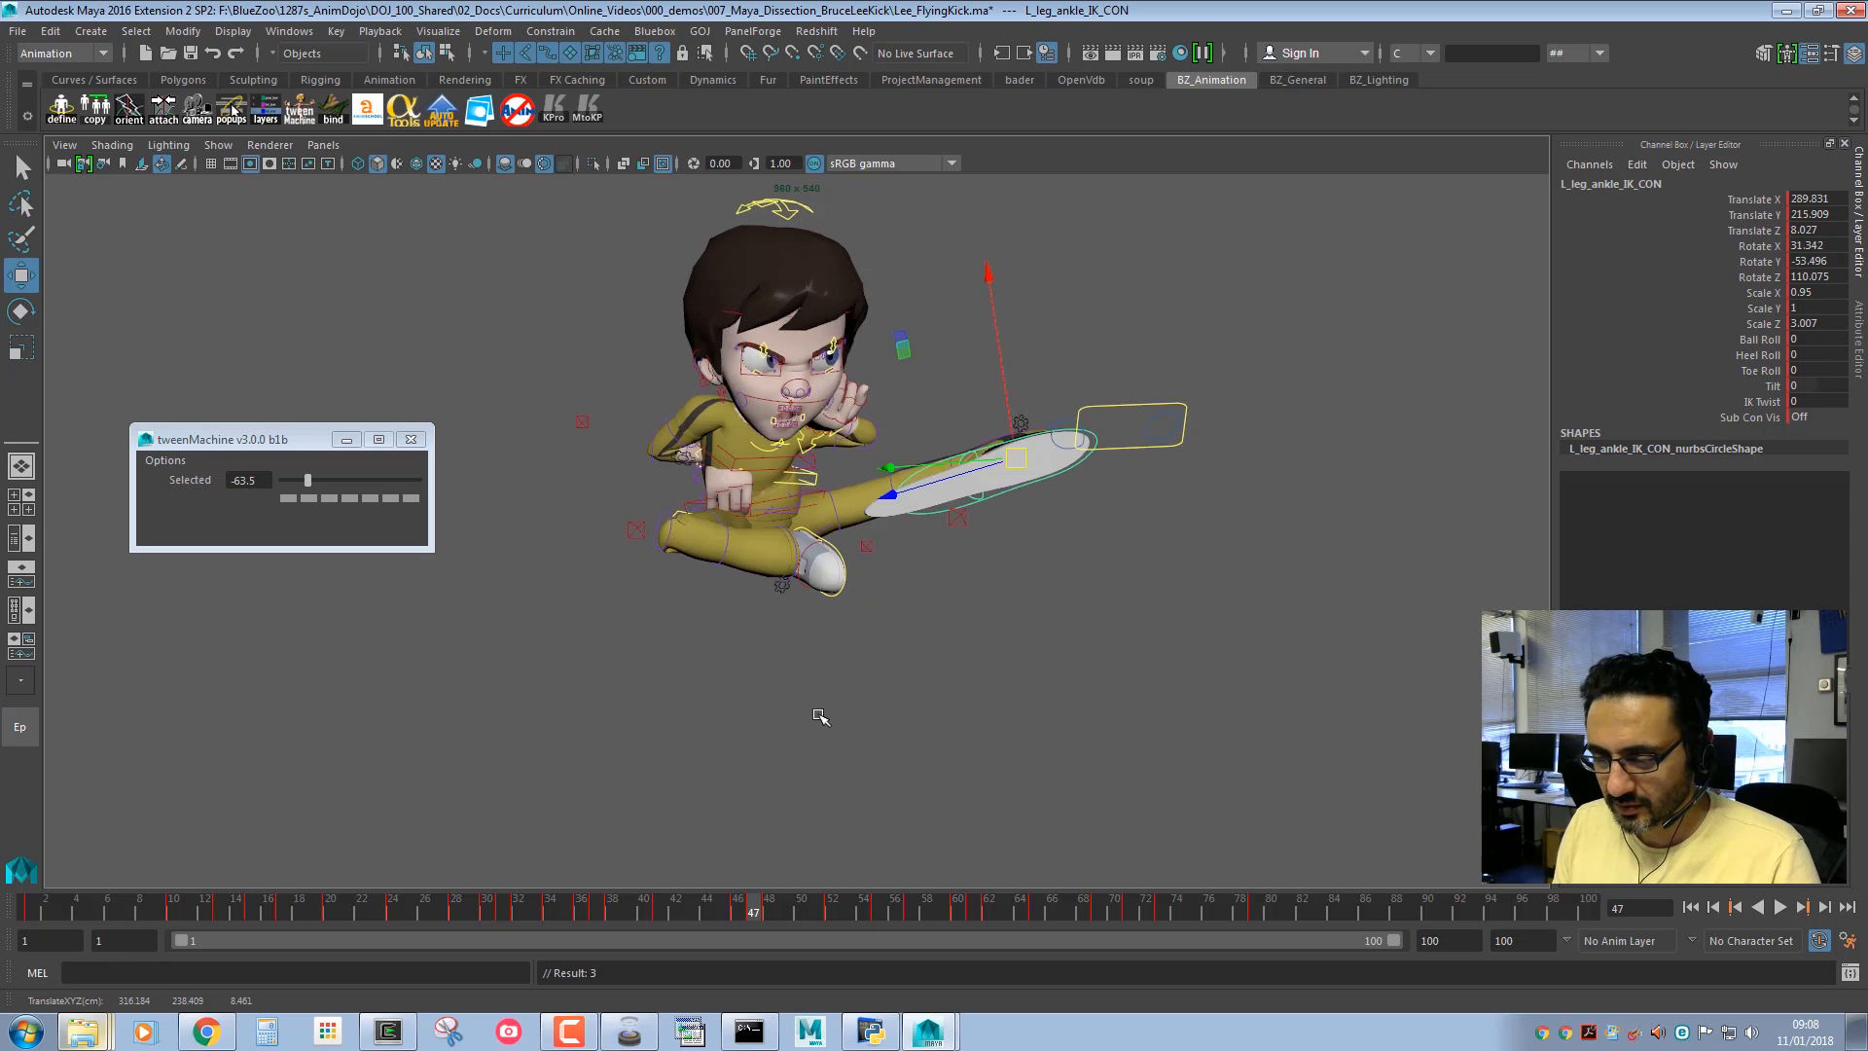
{"action": "key", "text": "period"}
{"action": "key", "text": "comma"}
{"action": "middle_click_drag", "start_coordinate": [899, 712], "coordinate": [900, 697]}
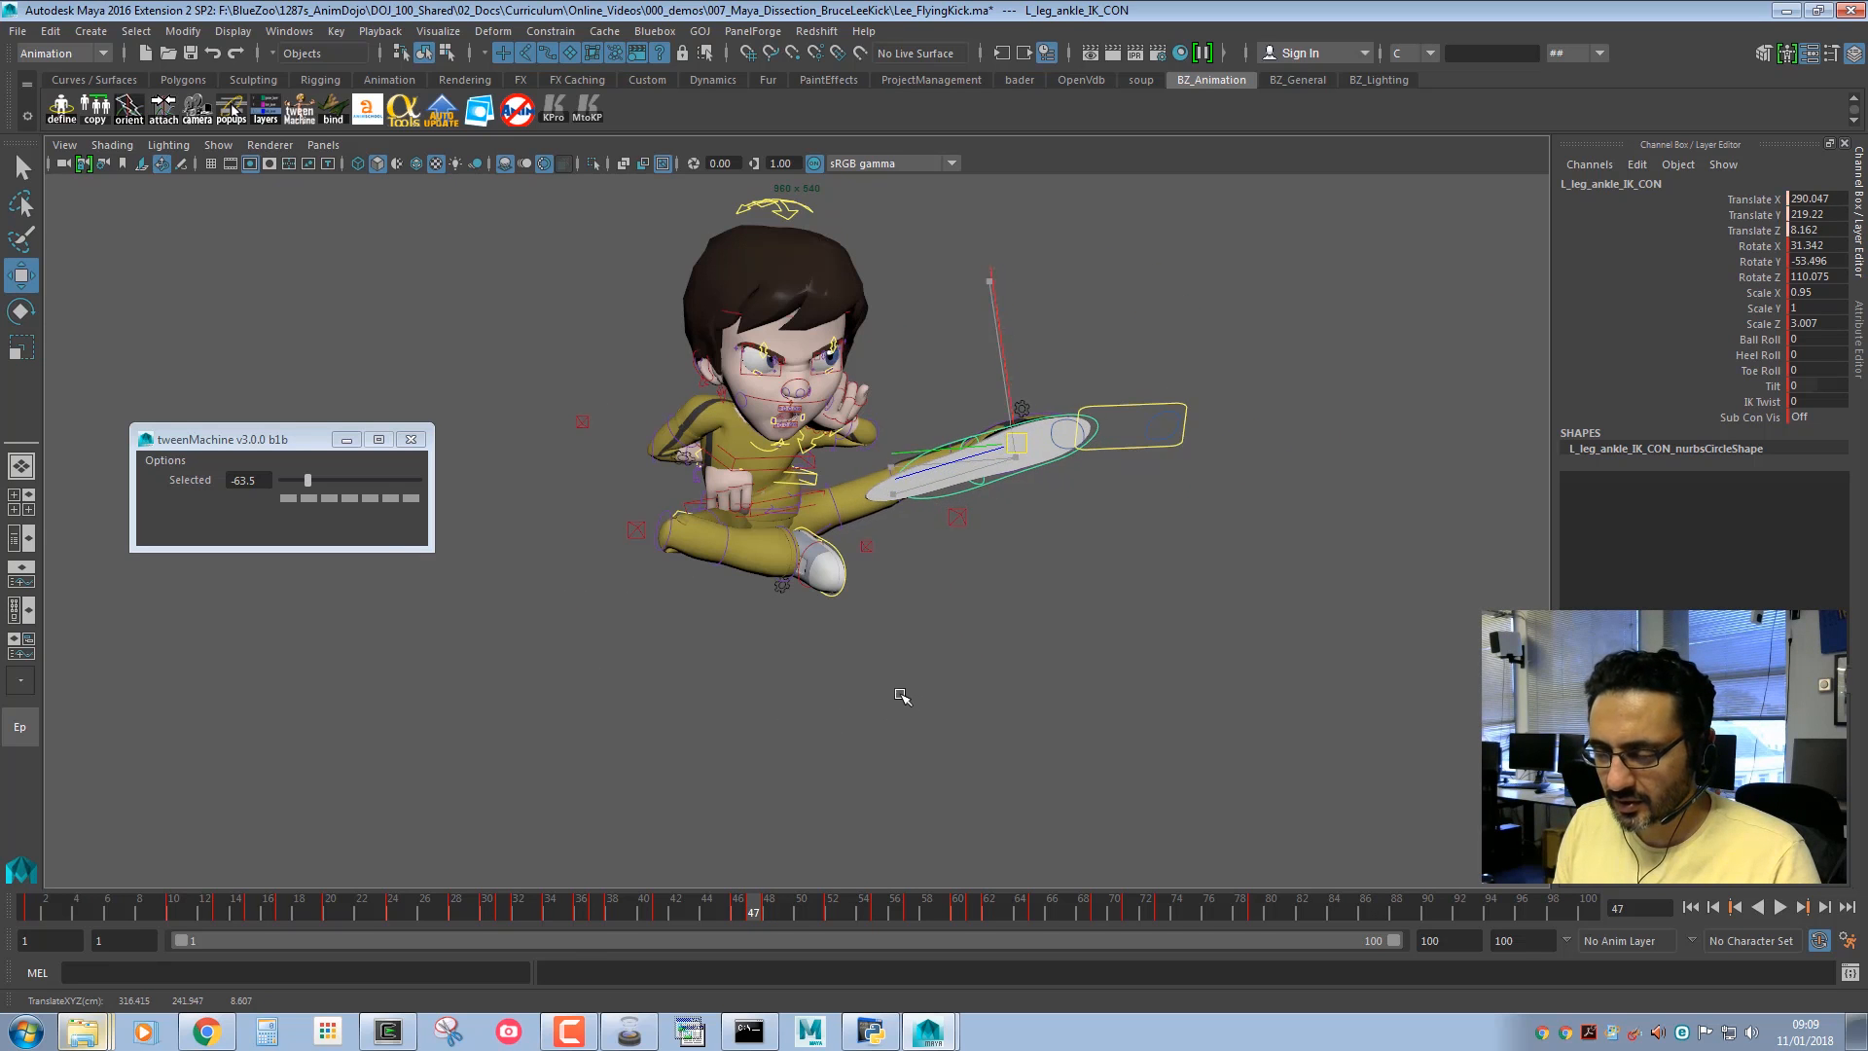
Rotate the stretched left foot in line with the leg, set its Z scale to about 2.33, and reposition it.
{"action": "key", "text": "e"}
{"action": "middle_click_drag", "start_coordinate": [873, 562], "coordinate": [917, 617]}
{"action": "key", "text": "r"}
{"action": "key", "text": "w"}
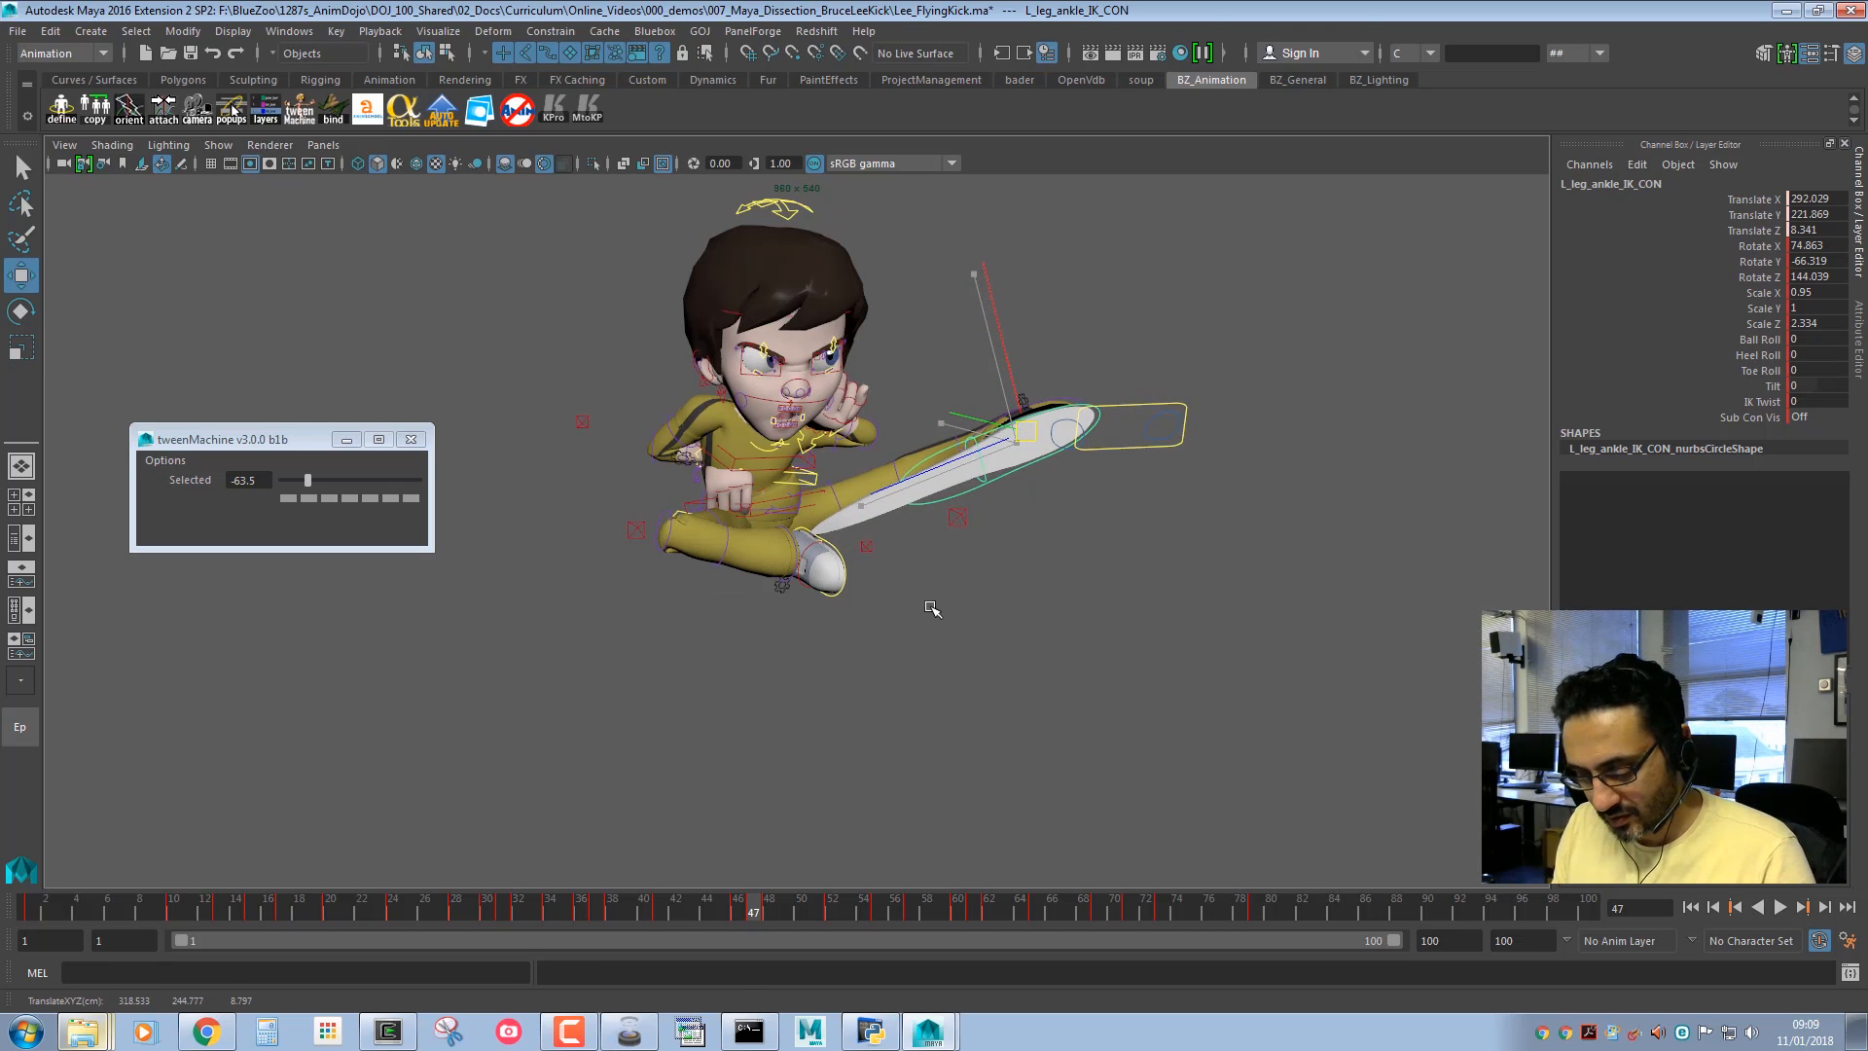
{"action": "key", "text": "alt+comma"}
{"action": "key", "text": "alt+period"}
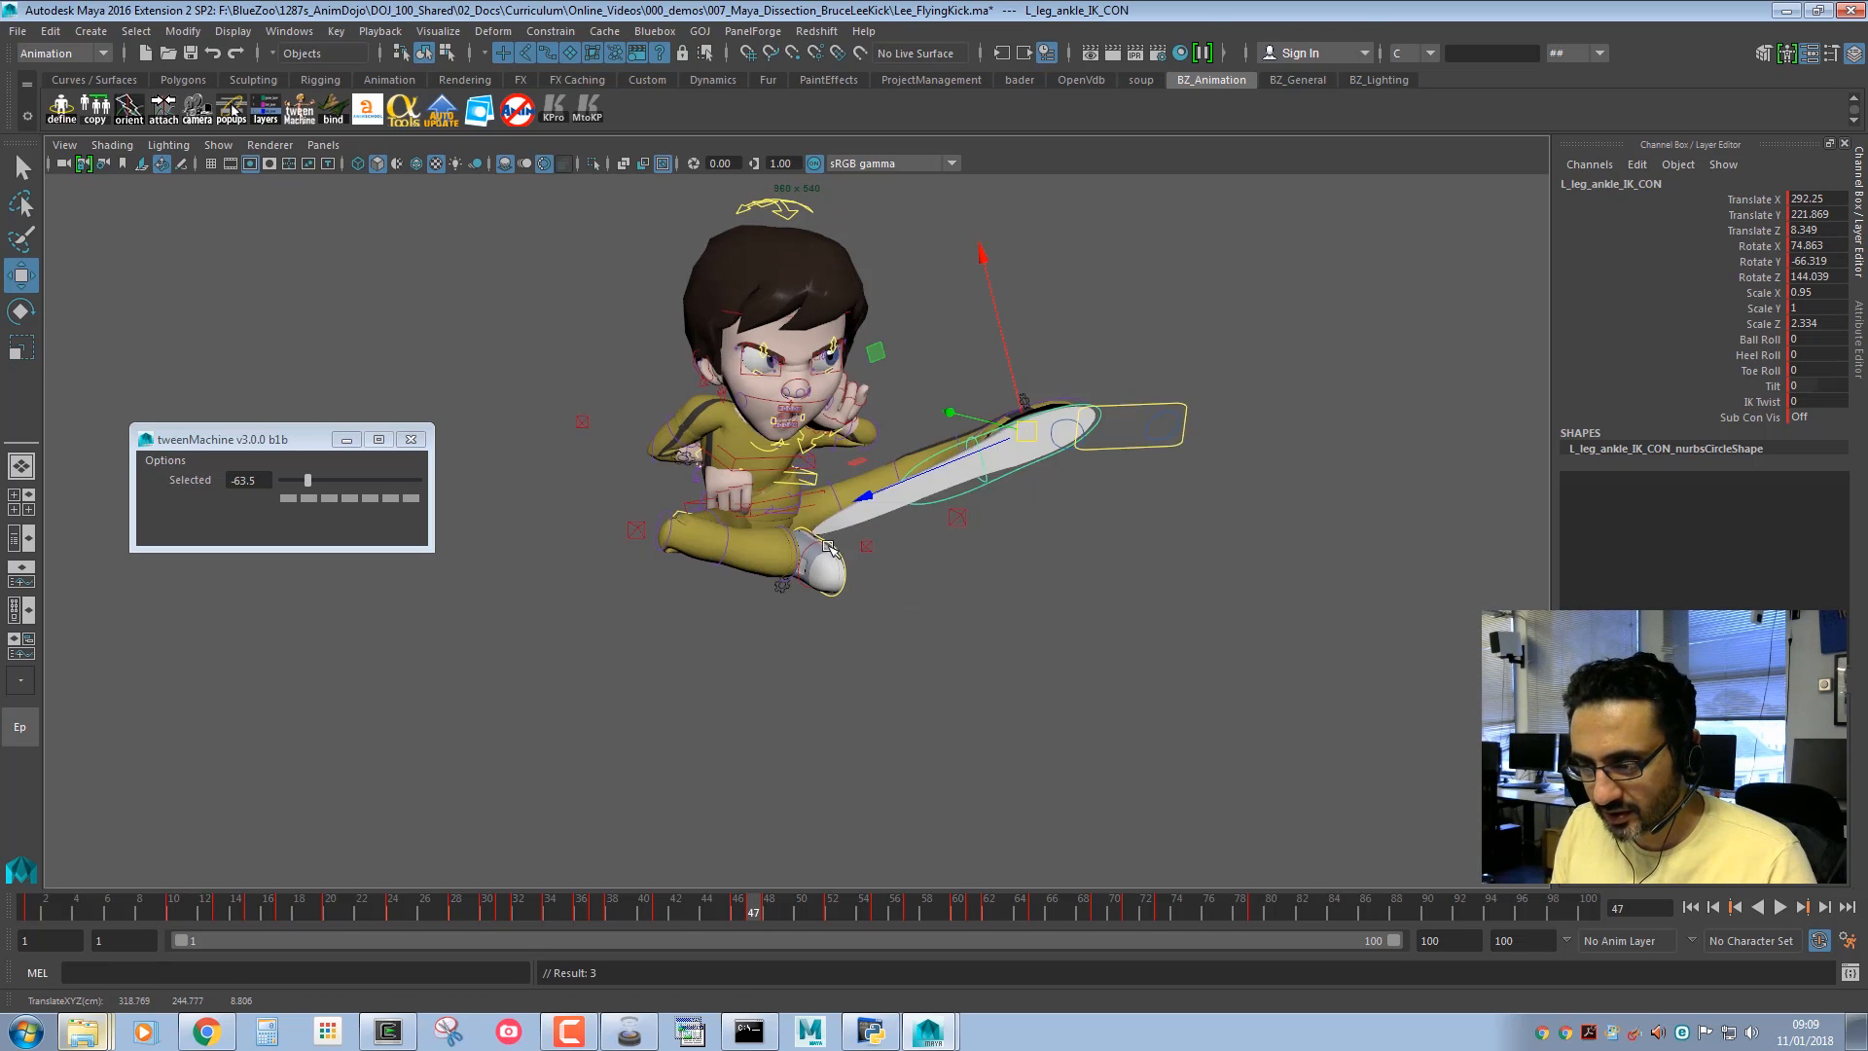
Fine-tune the left foot's rotation at frame 47 and compare the smear against the frame 48 kick pose.
{"action": "key", "text": "e"}
{"action": "left_click_drag", "start_coordinate": [894, 553], "coordinate": [904, 562]}
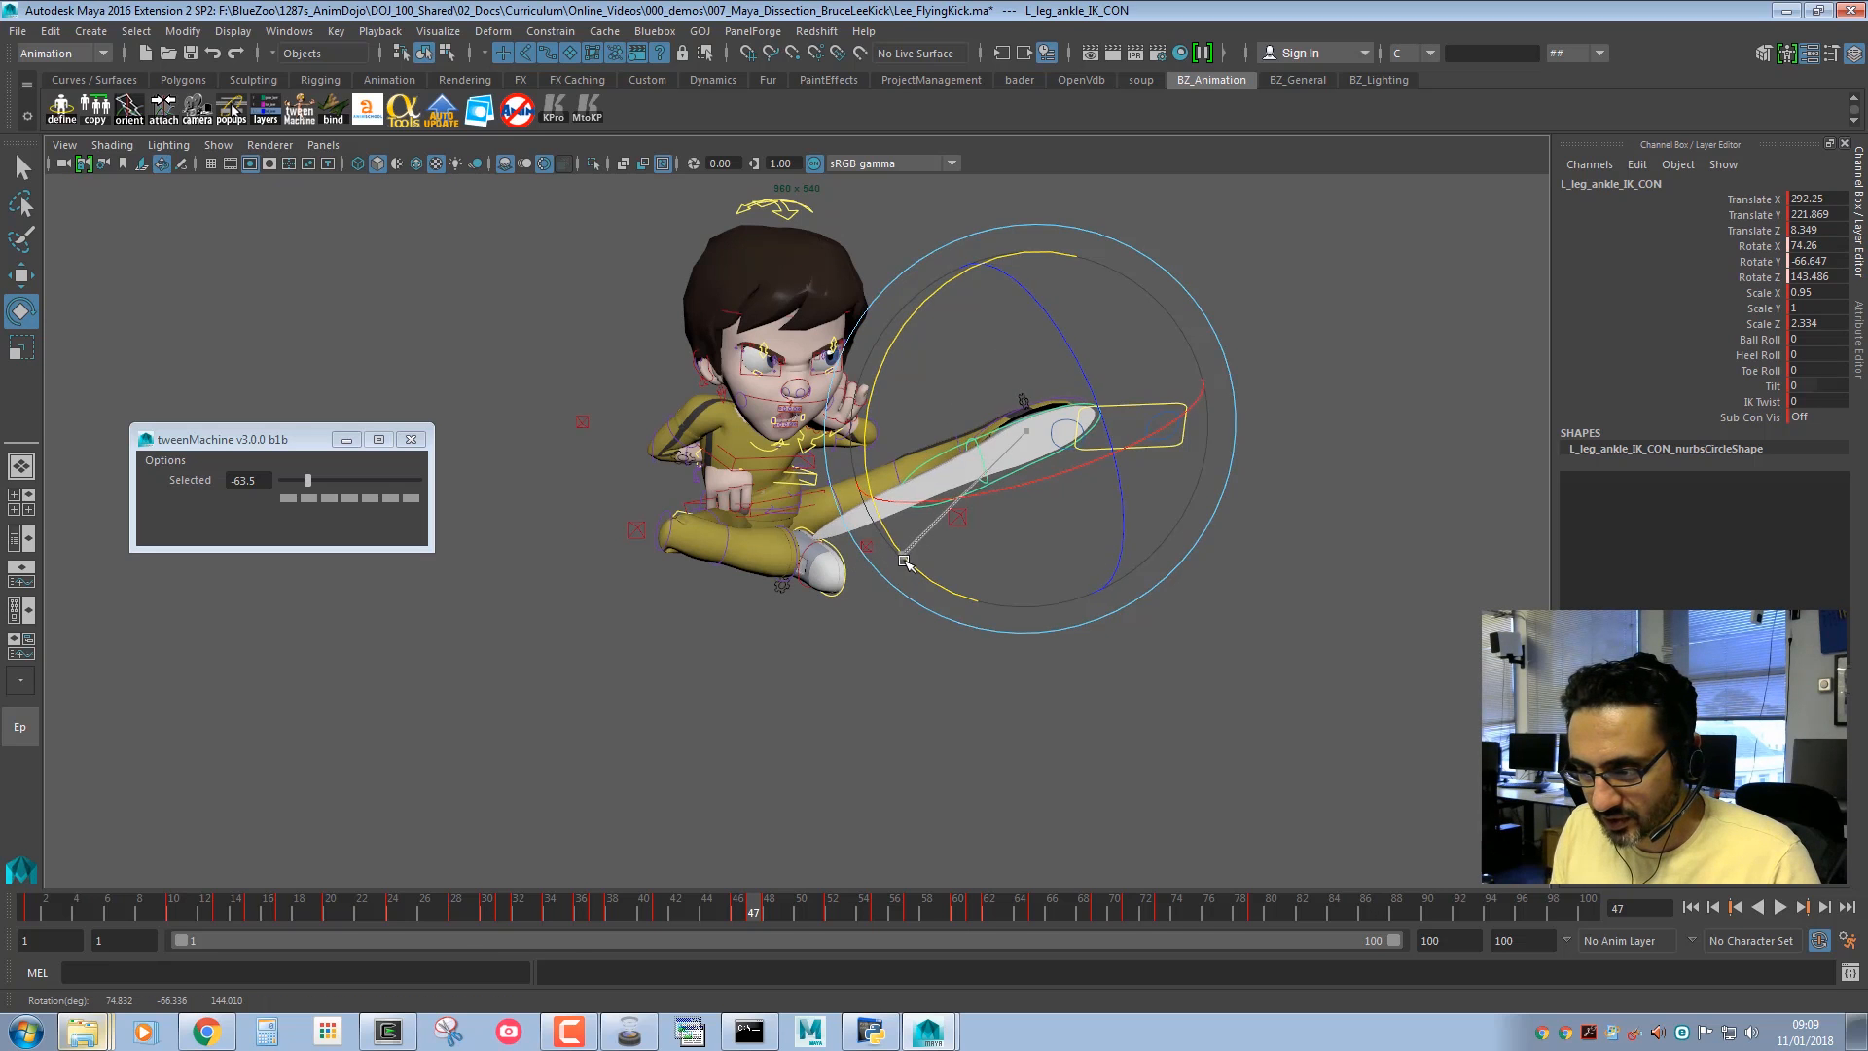
{"action": "key", "text": "w"}
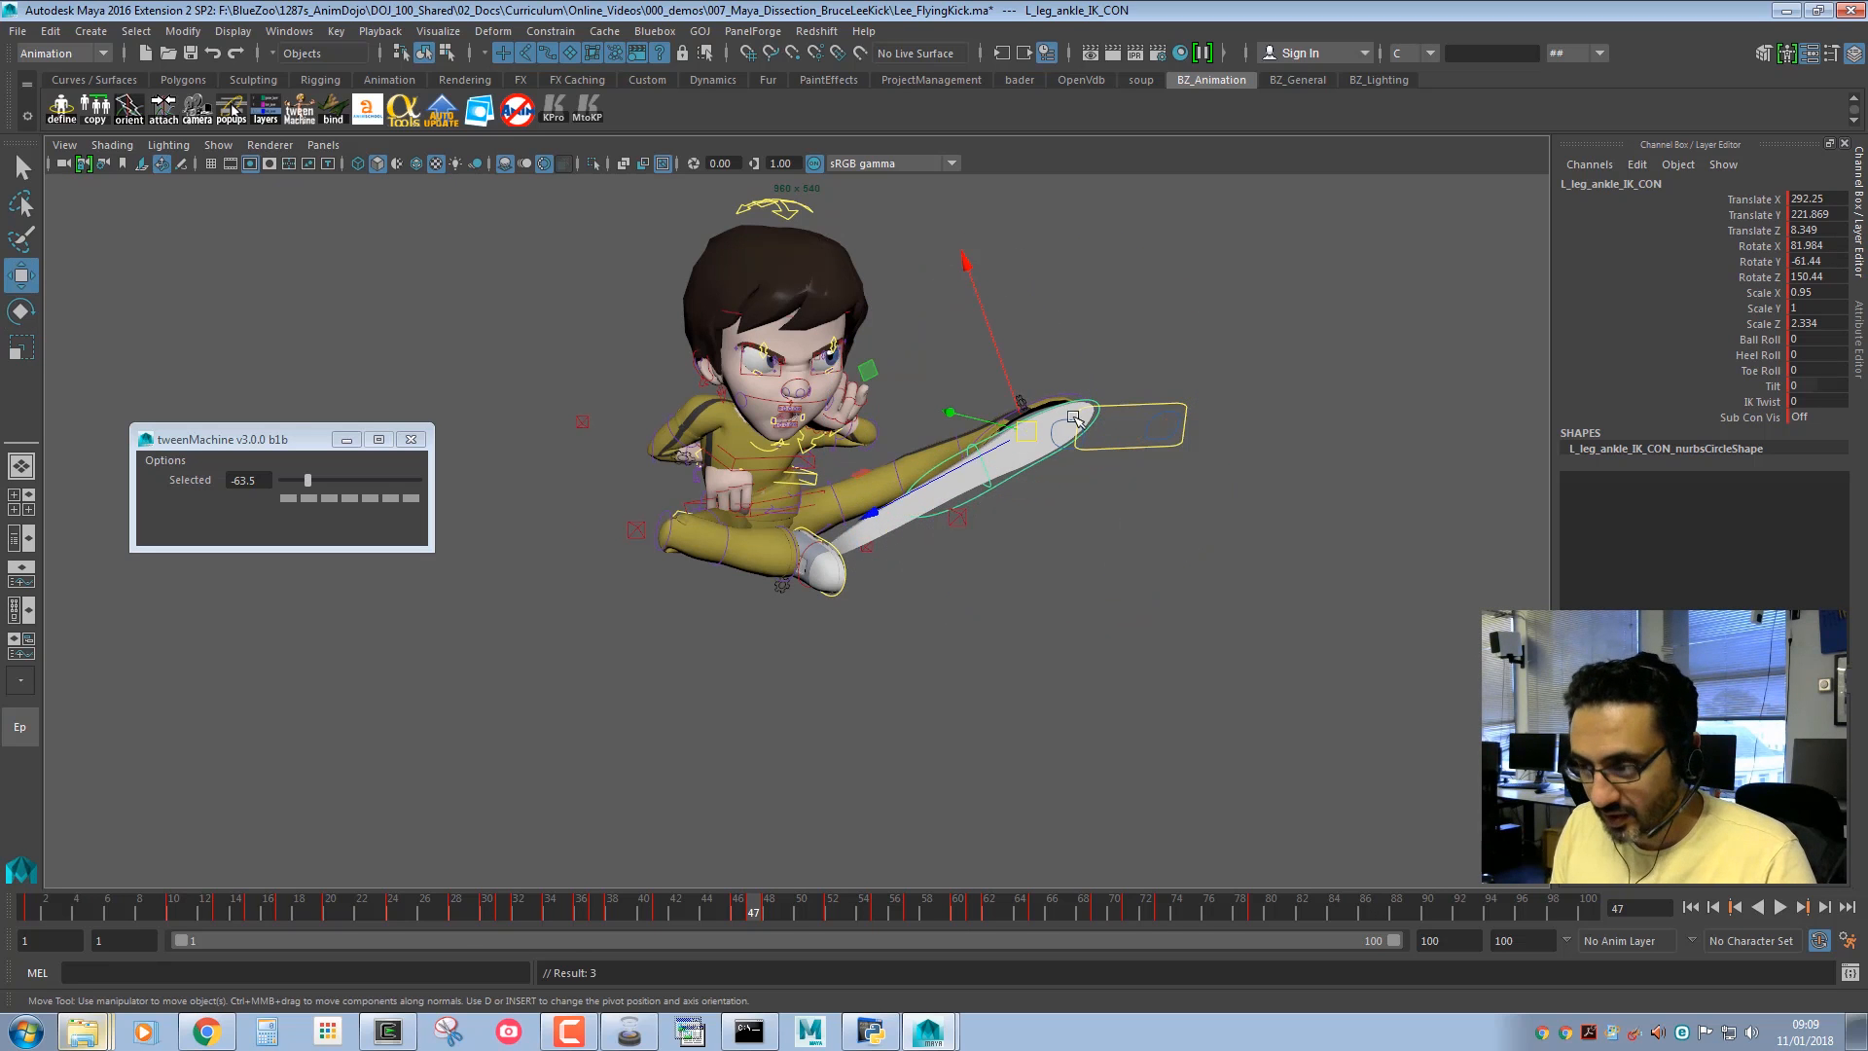
{"action": "key", "text": "alt+period"}
{"action": "key", "text": "alt+comma"}
{"action": "key", "text": "alt+period"}
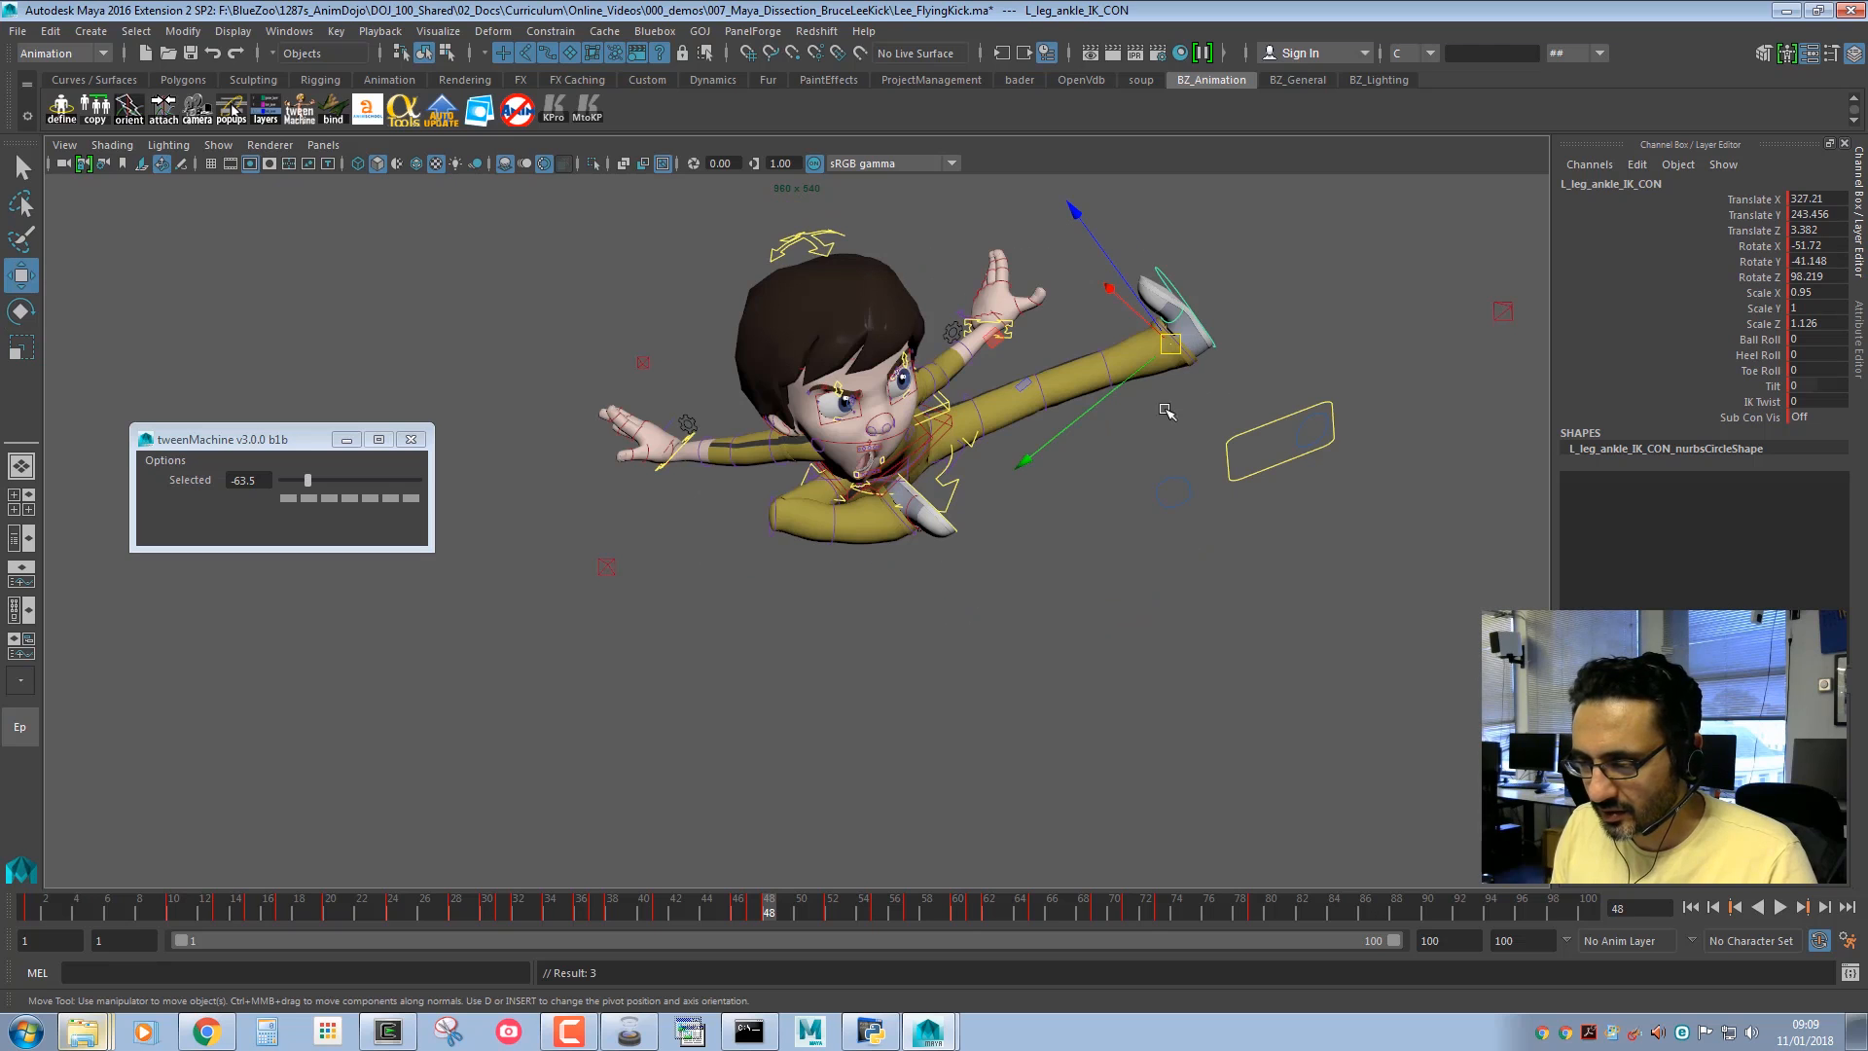
{"action": "key", "text": "alt+comma"}
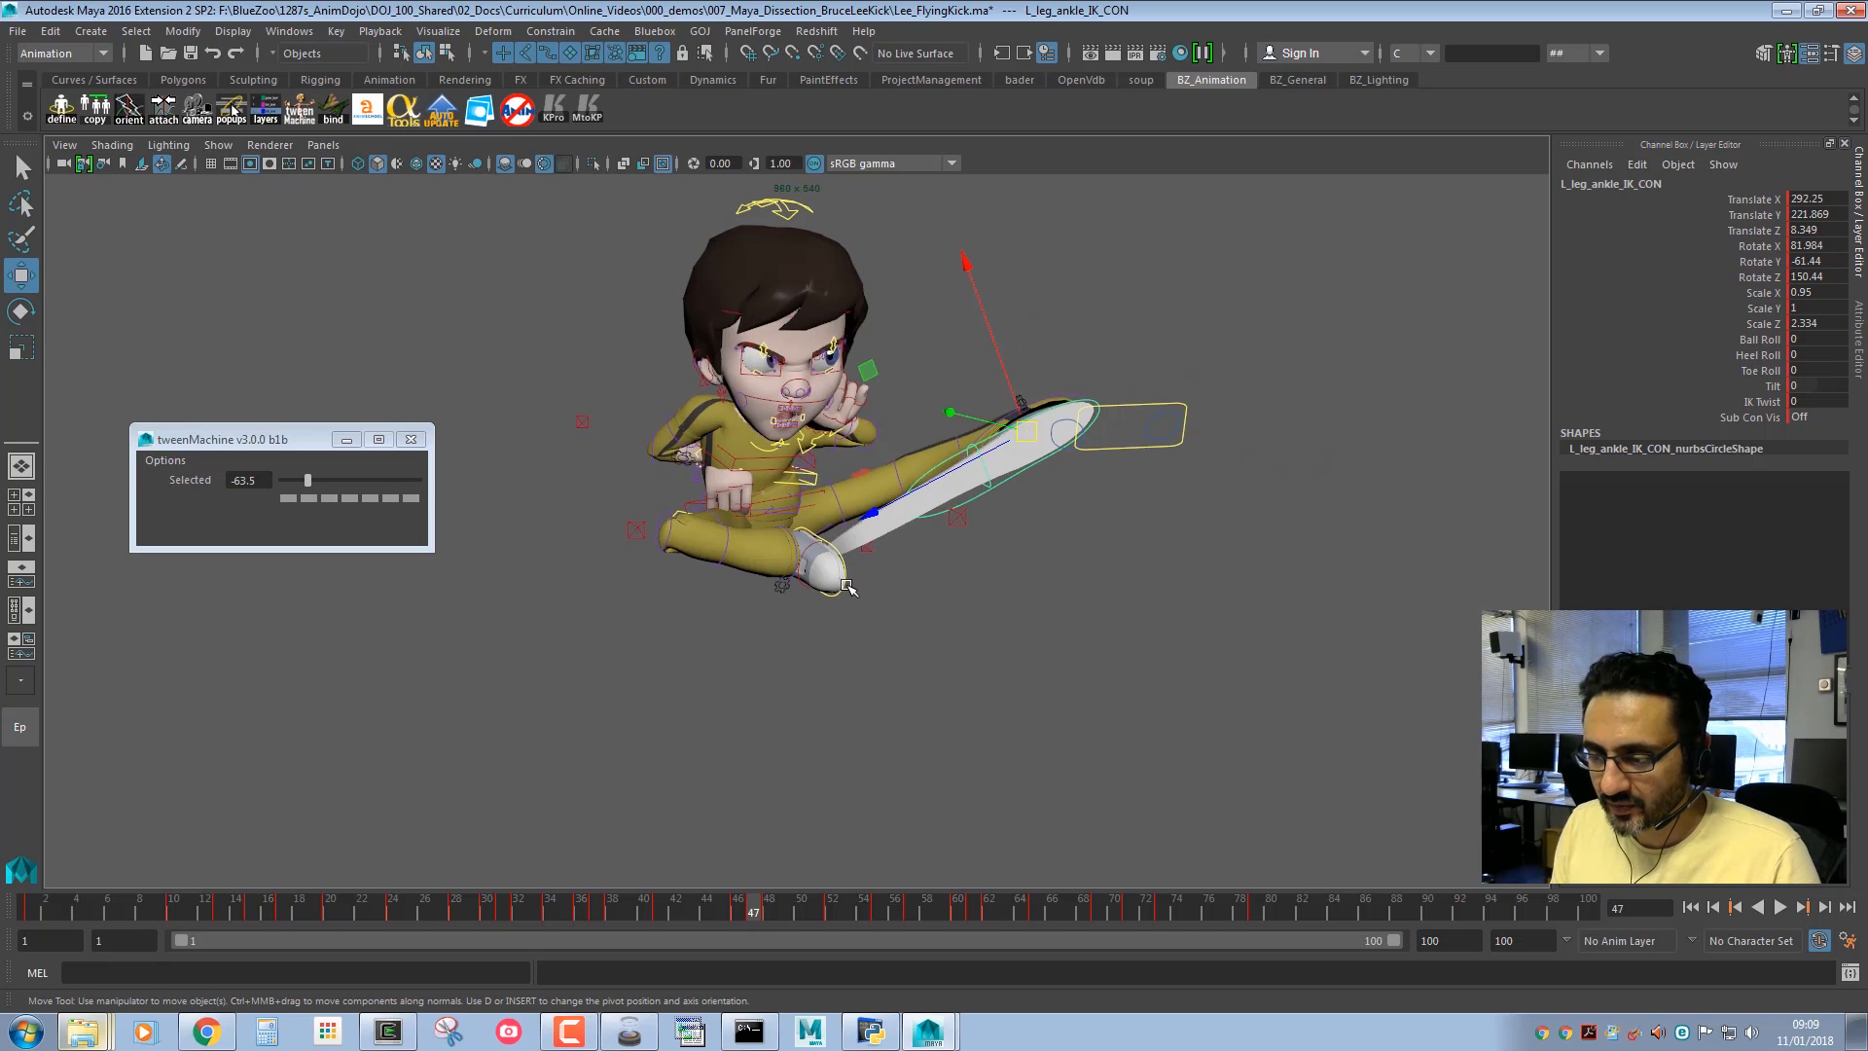
Select the right foot control and step through frames 46 to 48 to examine its motion into the kick.
{"action": "left_click", "coordinate": [845, 586]}
{"action": "key", "text": "alt+comma"}
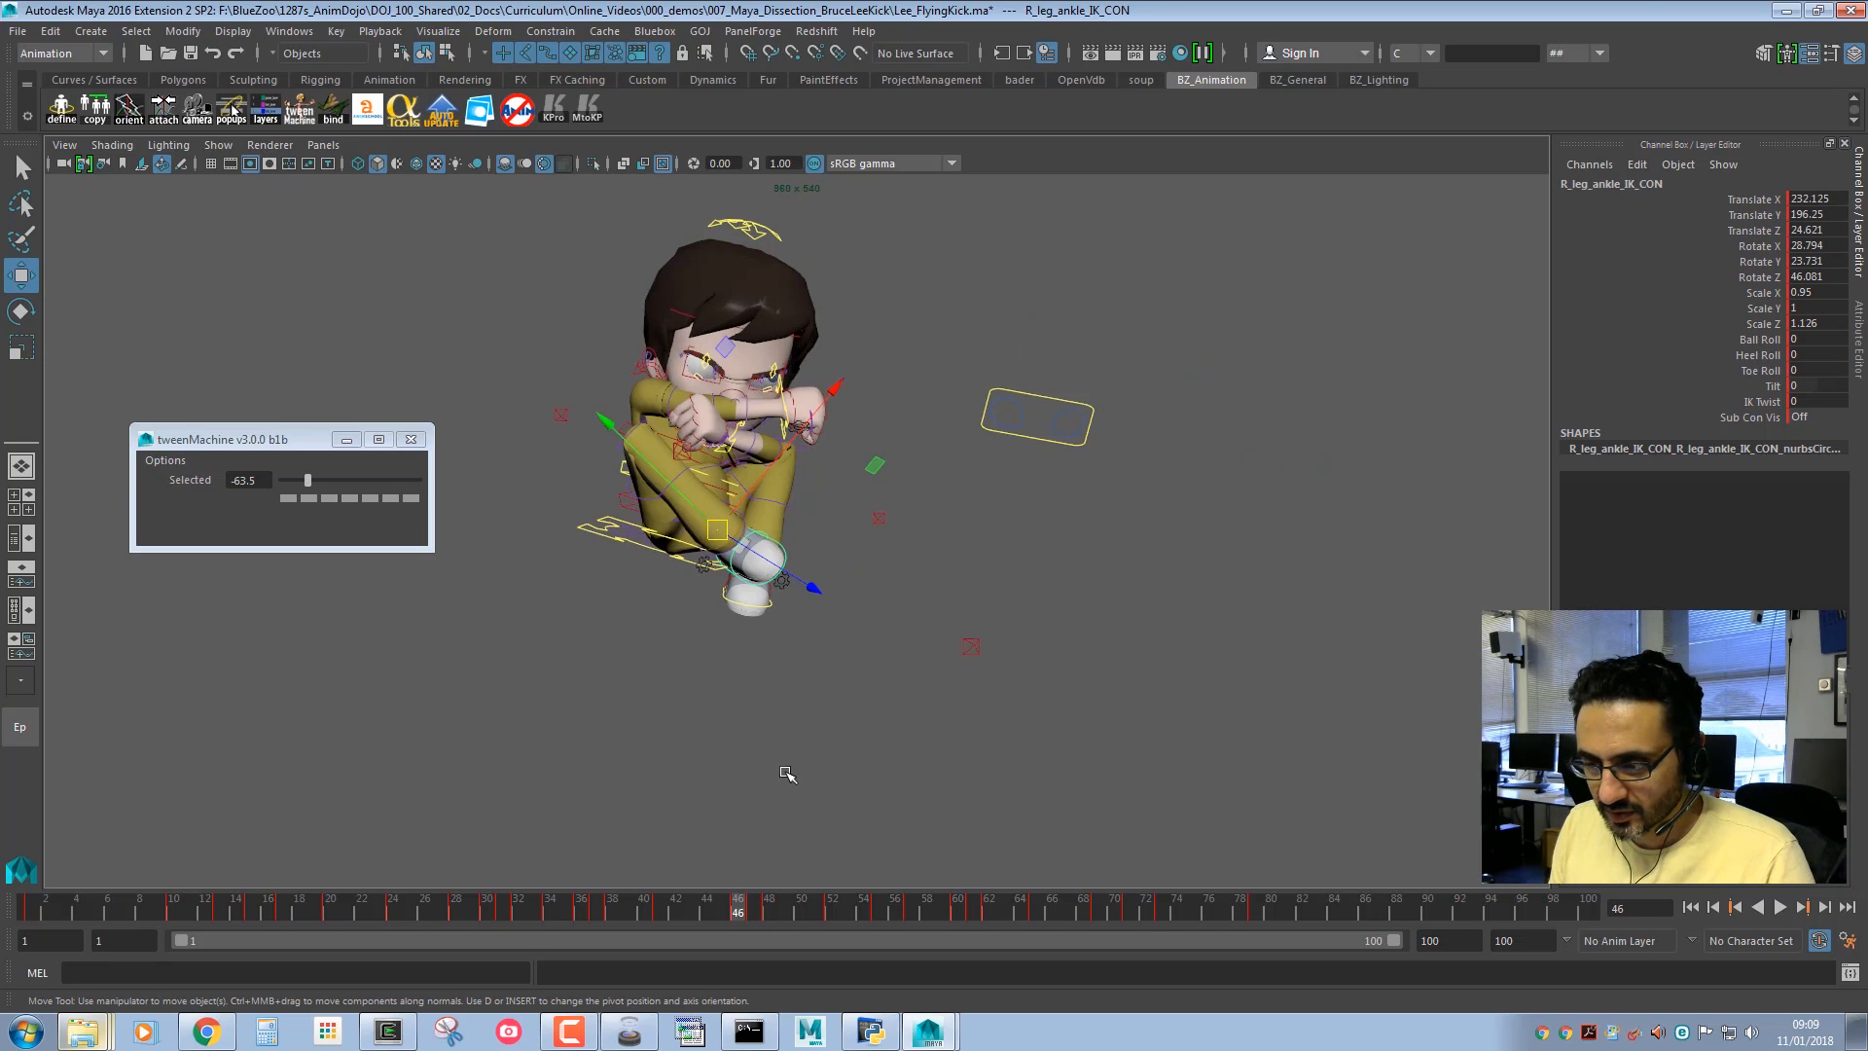
{"action": "key", "text": "period"}
{"action": "key", "text": "comma"}
{"action": "key", "text": "alt+period"}
{"action": "key", "text": "alt+period"}
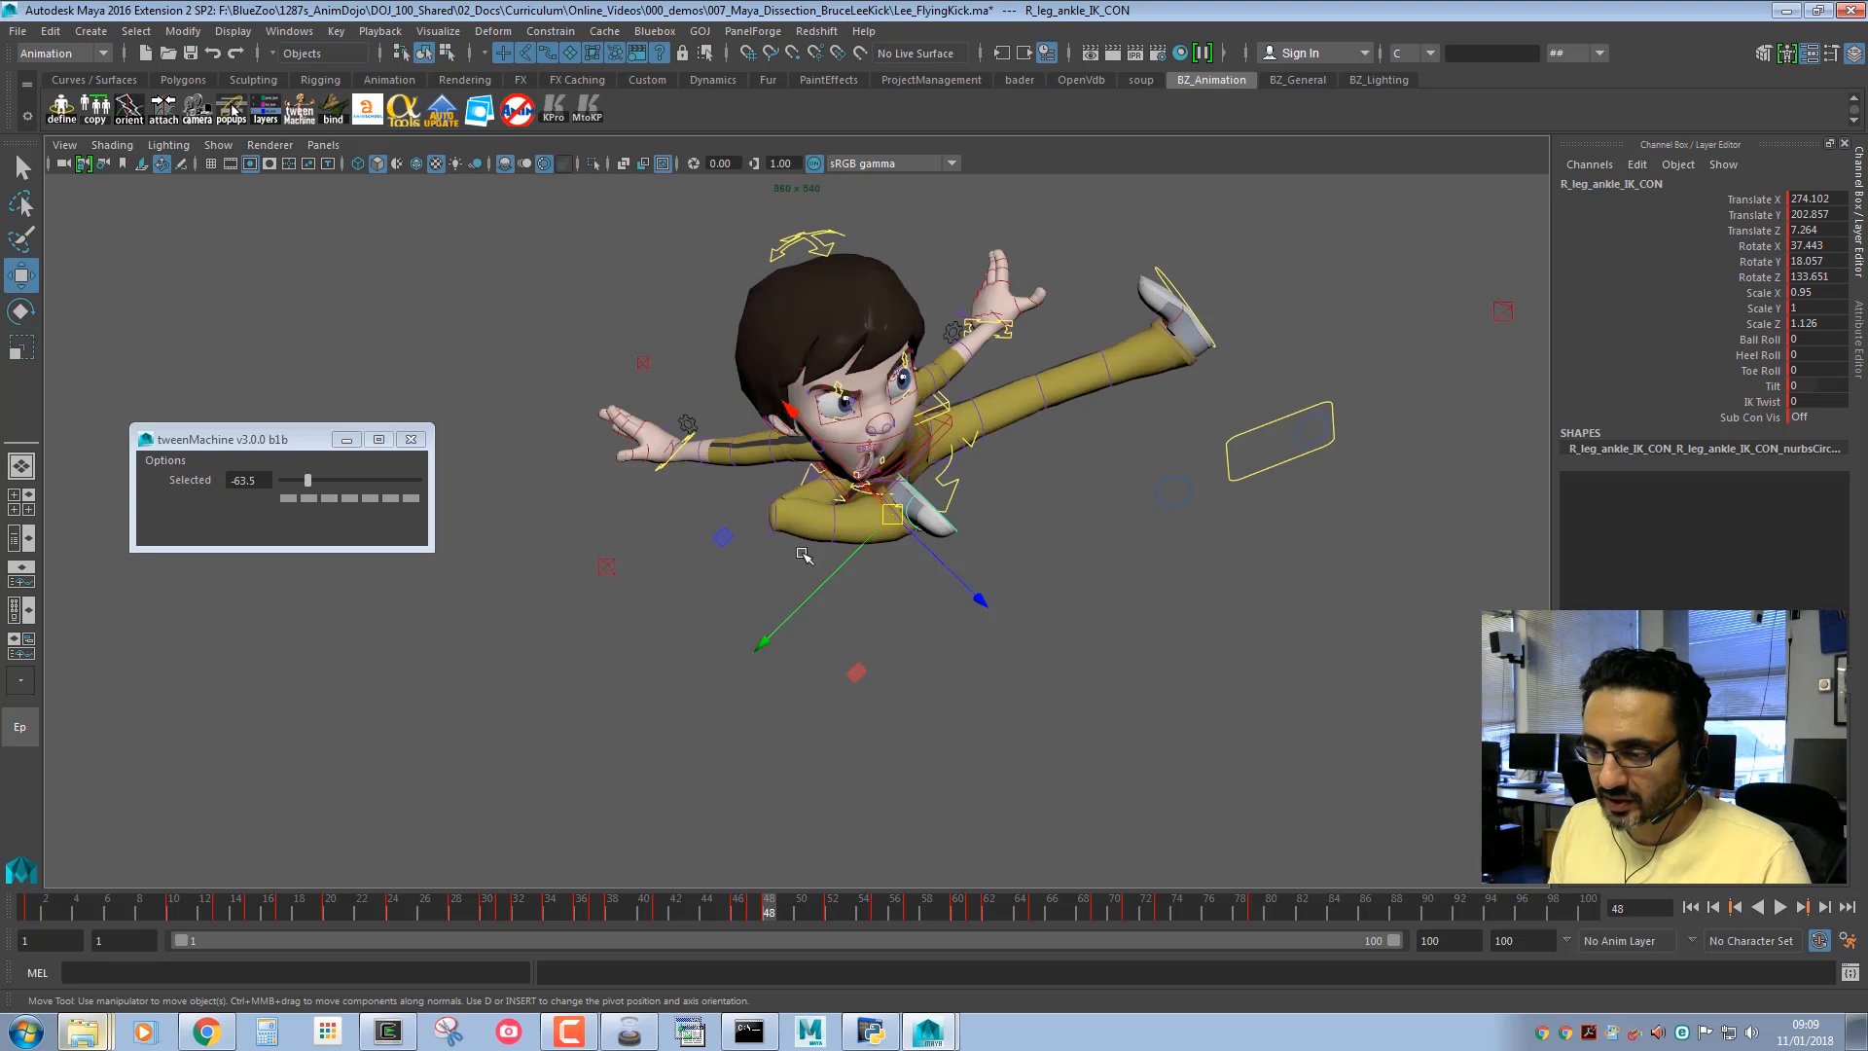
{"action": "key", "text": "comma"}
{"action": "key", "text": "alt+period"}
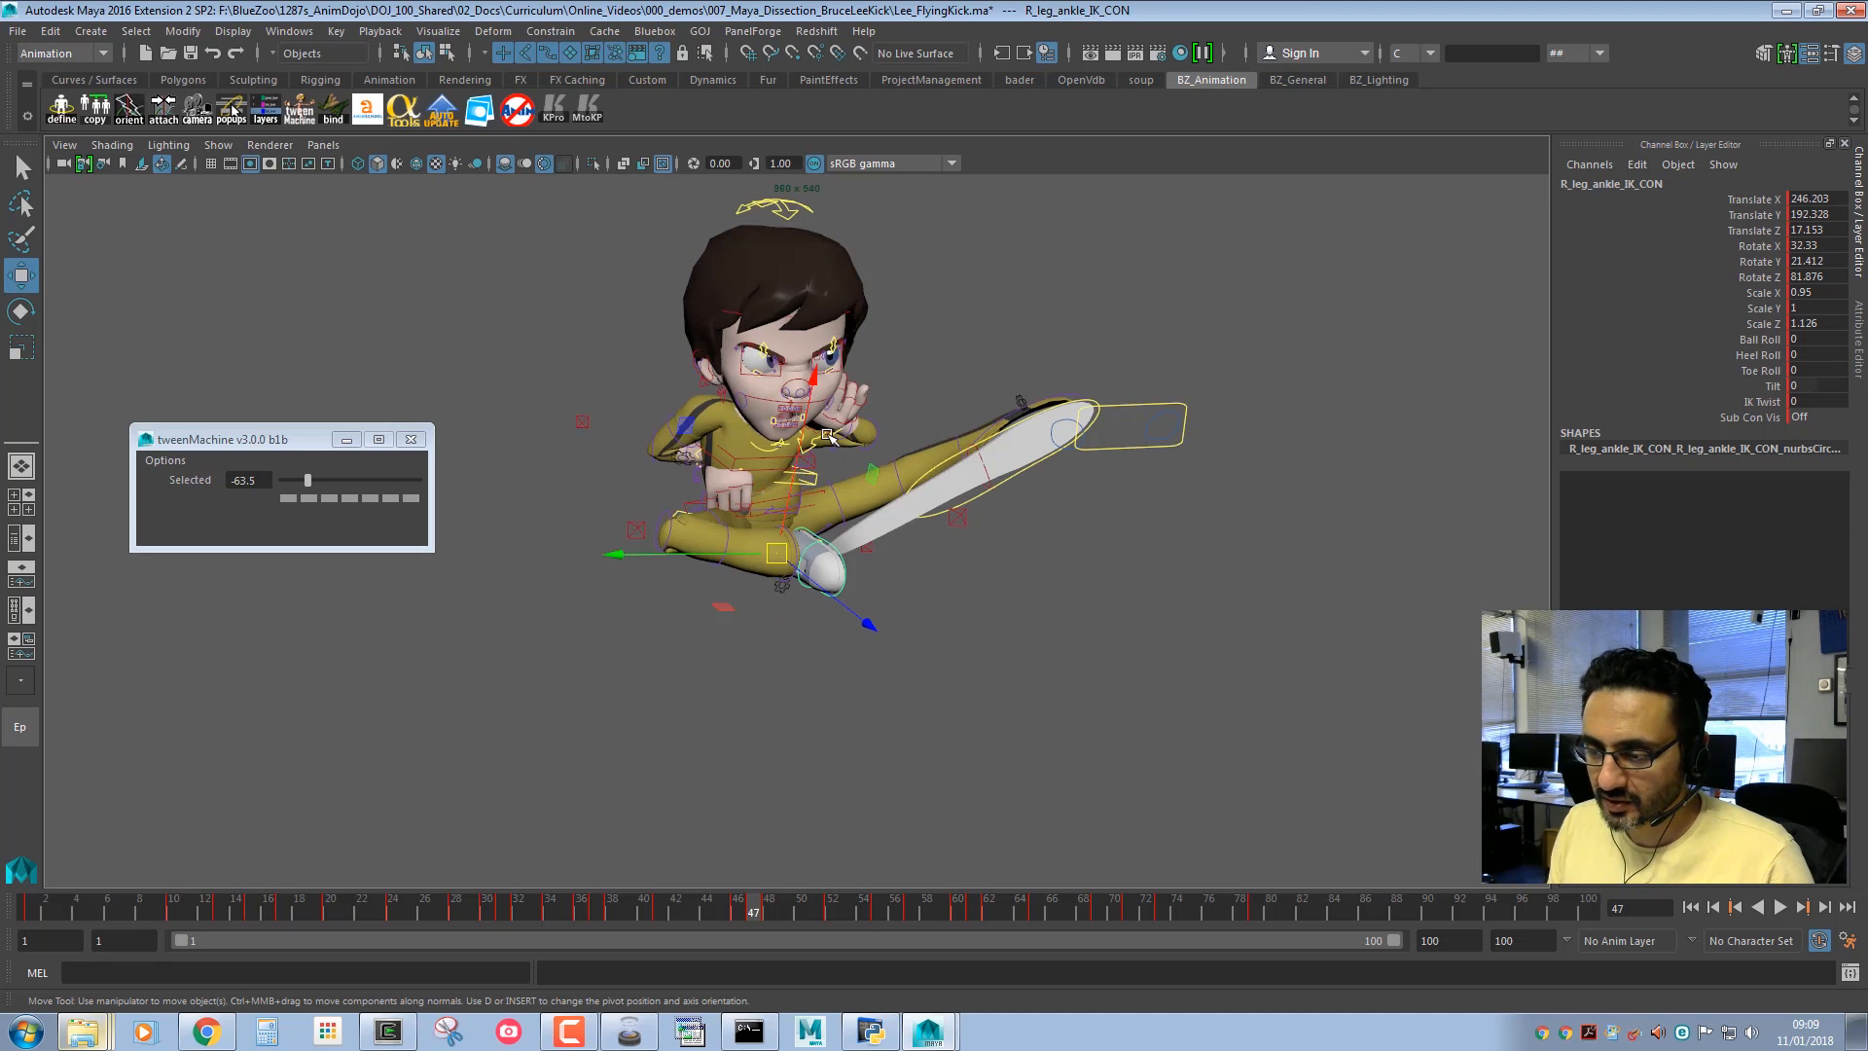
Move the left hand IK control outward at frame 47 and rotate the hand to trail behind the arm swing.
{"action": "left_click", "coordinate": [826, 436]}
{"action": "key", "text": "e"}
{"action": "key", "text": "q"}
{"action": "left_click", "coordinate": [813, 442]}
{"action": "key", "text": "w"}
{"action": "middle_click_drag", "start_coordinate": [874, 495], "coordinate": [914, 489]}
{"action": "key", "text": "e"}
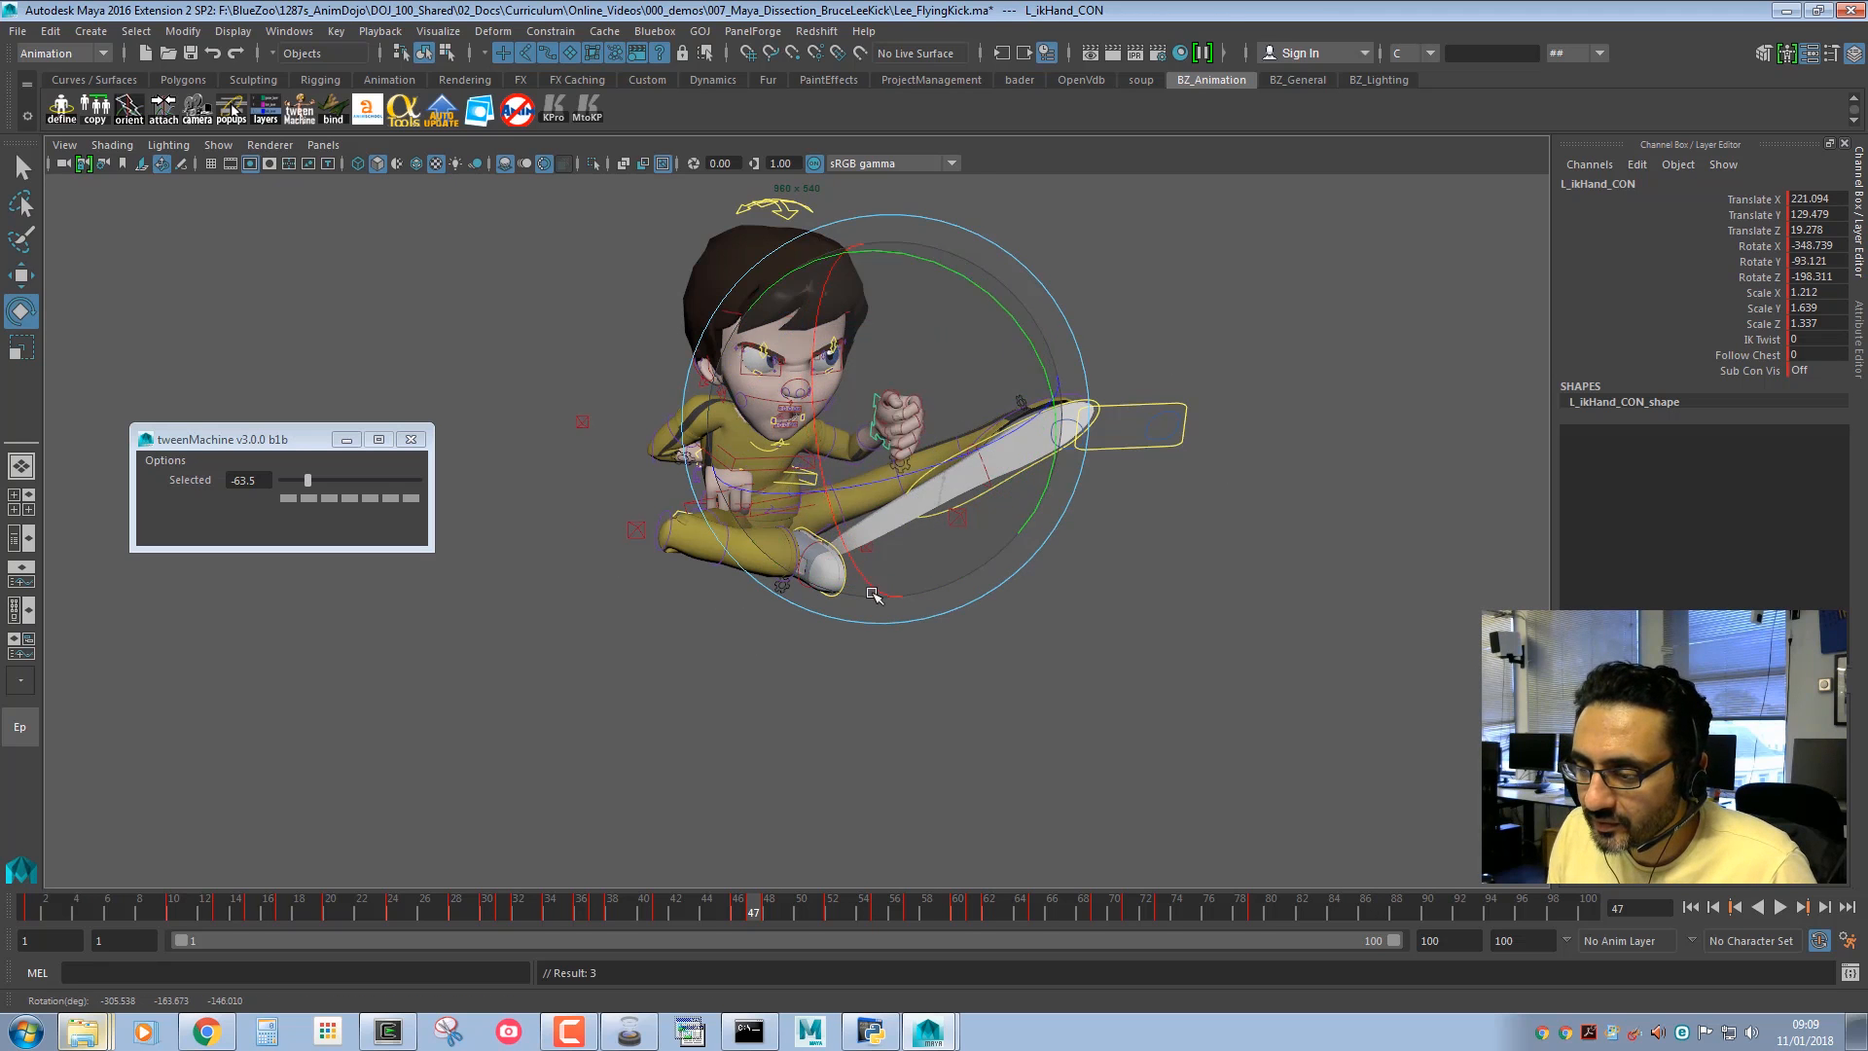
{"action": "left_click_drag", "start_coordinate": [872, 594], "coordinate": [839, 487]}
{"action": "key", "text": "r"}
{"action": "key", "text": "e"}
{"action": "key", "text": "r"}
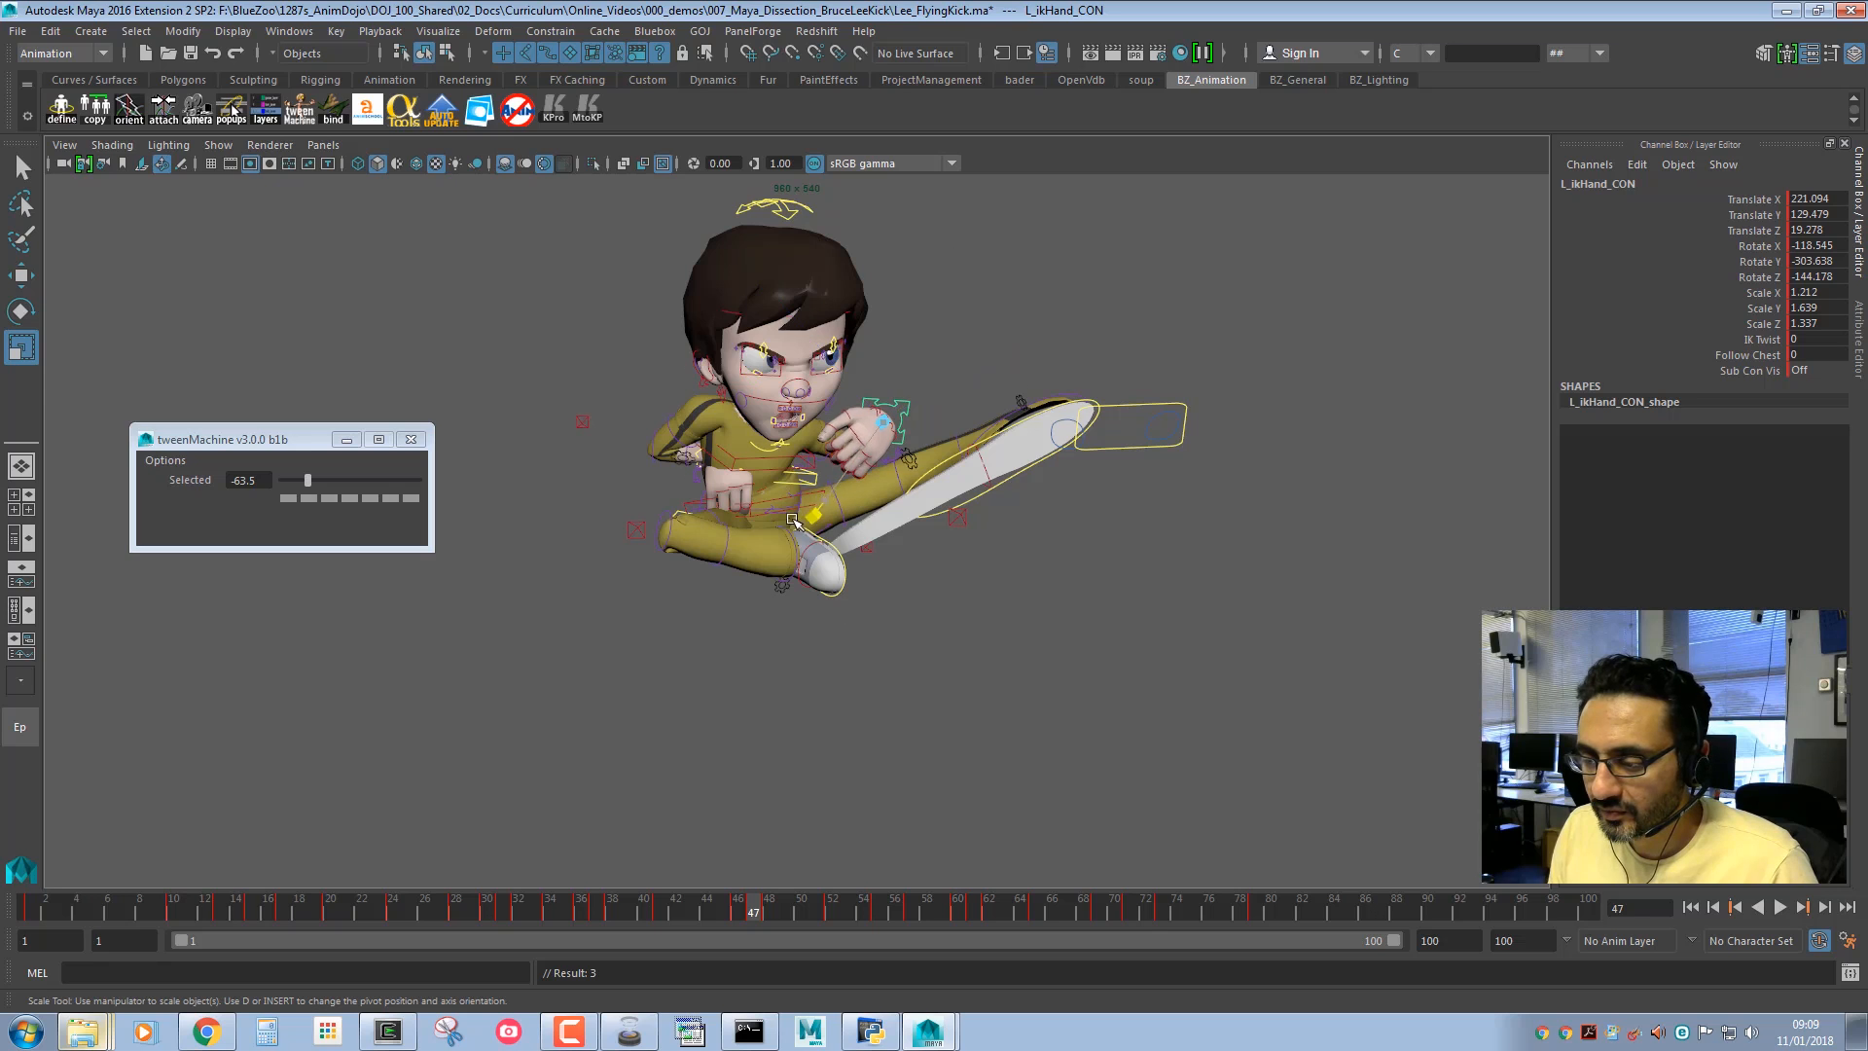
Stretch the left hand to an X scale of about 4.16, then rotate it and move it further outward as a smear.
{"action": "left_click_drag", "start_coordinate": [391, 650], "coordinate": [368, 675]}
{"action": "key", "text": "e"}
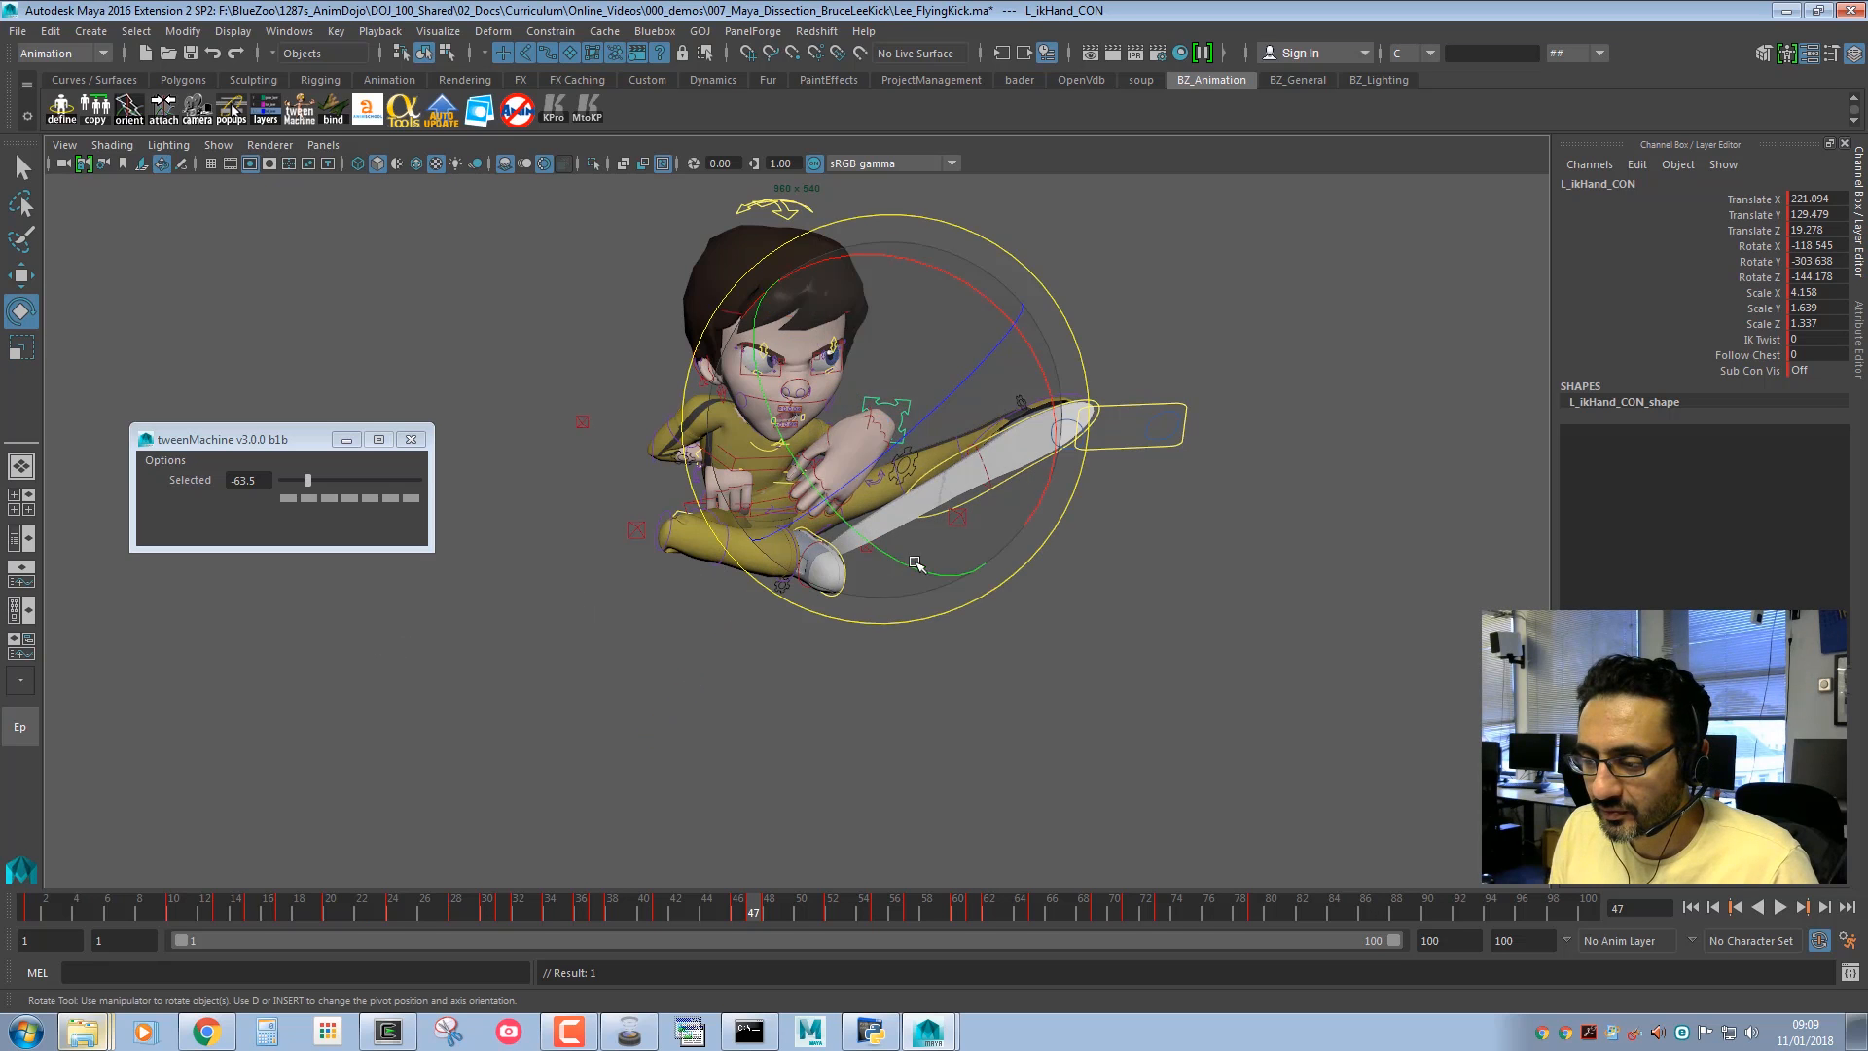
{"action": "left_click_drag", "start_coordinate": [916, 556], "coordinate": [831, 569]}
{"action": "key", "text": "w"}
{"action": "middle_click_drag", "start_coordinate": [831, 569], "coordinate": [866, 550]}
Rotate the left arm's finger control at frame 47 to about -4.2, -7.3, -3.0 on X, Y, Z, and key it.
{"action": "key", "text": "q"}
{"action": "left_click", "coordinate": [930, 443]}
{"action": "key", "text": "e"}
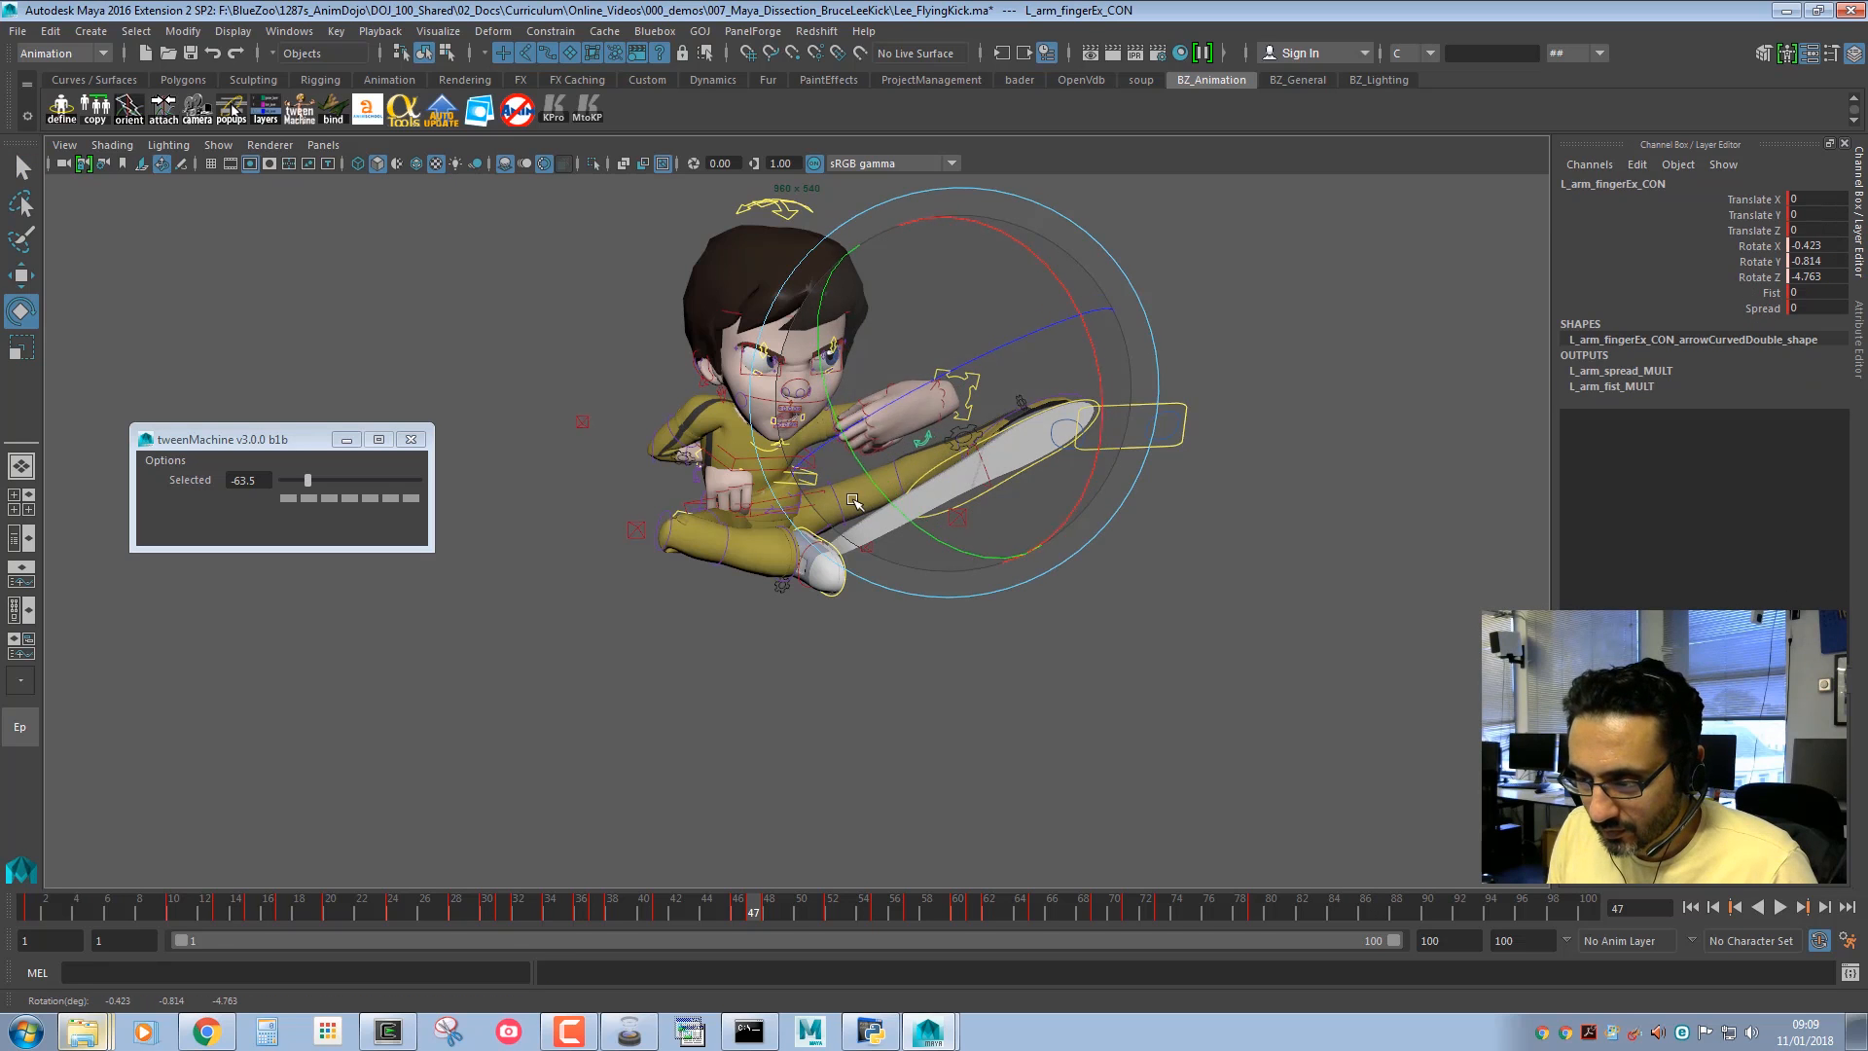
{"action": "key", "text": "s"}
{"action": "key", "text": "q"}
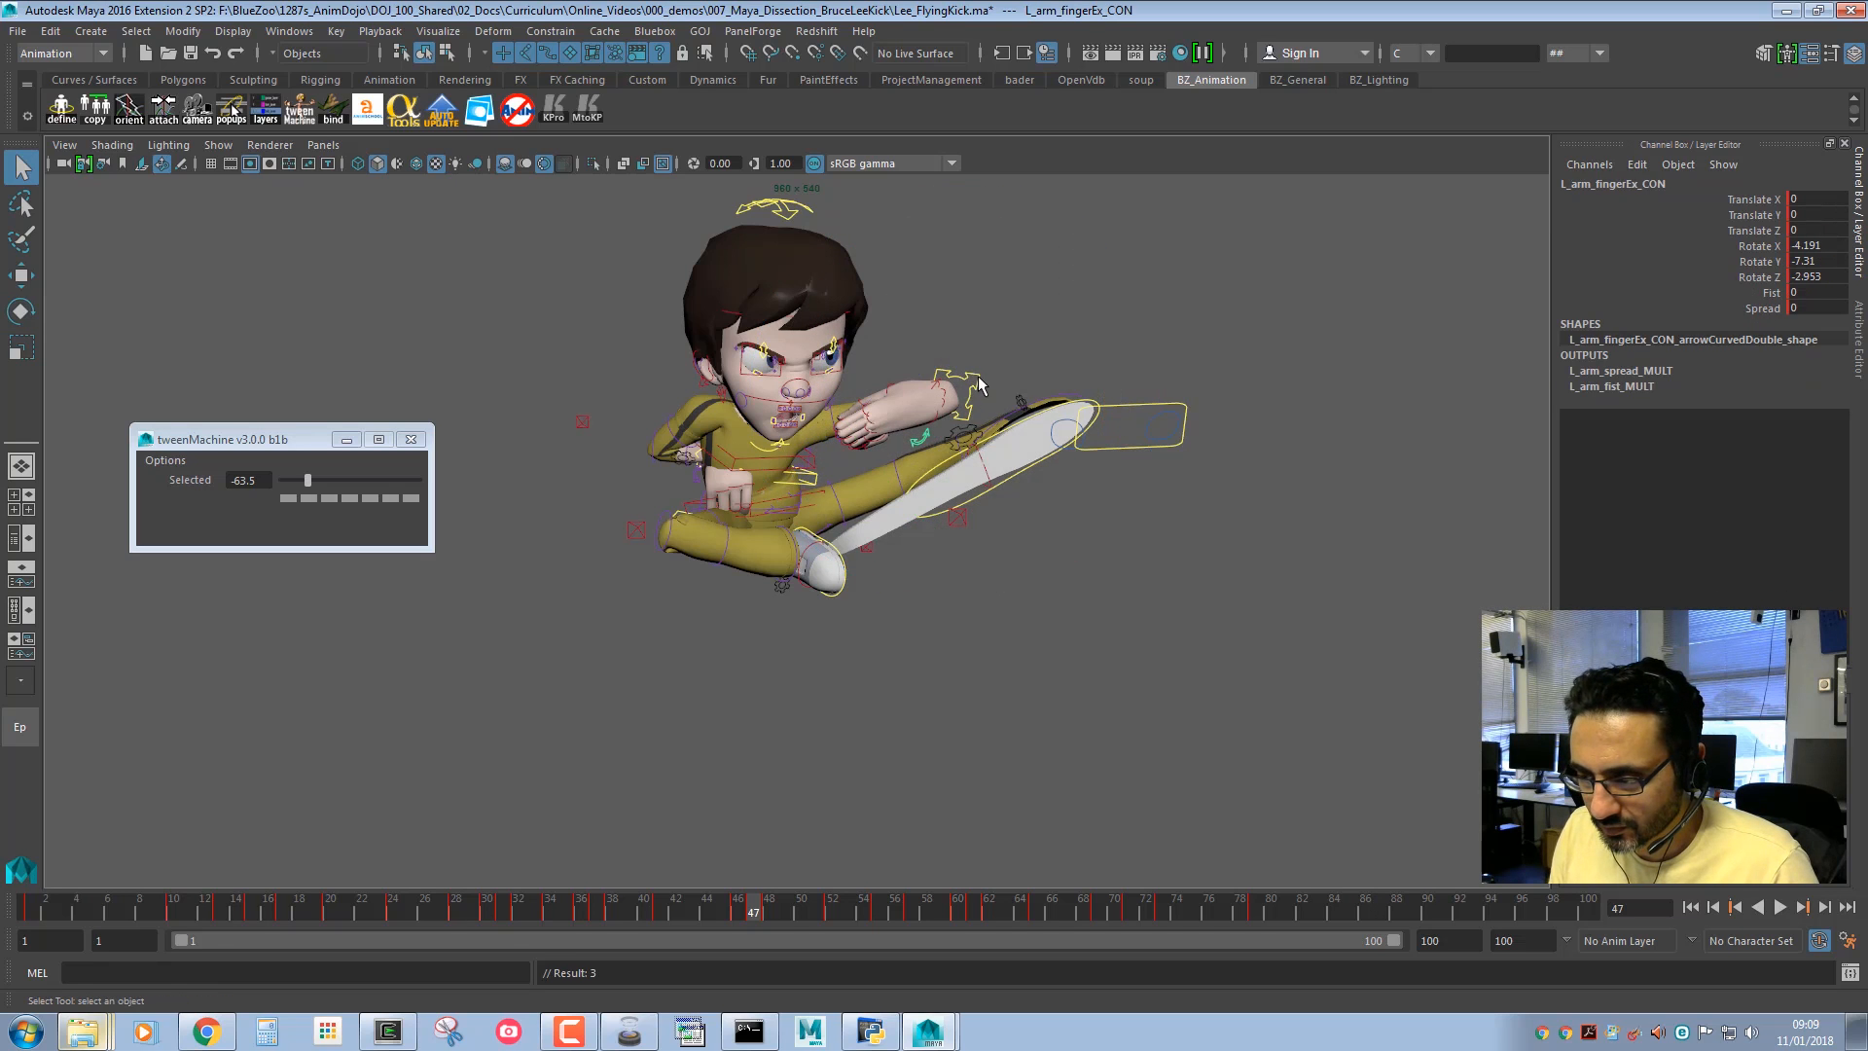
Move the left hand IK control up and rotate it at frame 47, checking the smear against the frame 48 pose.
{"action": "left_click", "coordinate": [973, 393]}
{"action": "key", "text": "w"}
{"action": "key", "text": "alt+comma"}
{"action": "key", "text": "period"}
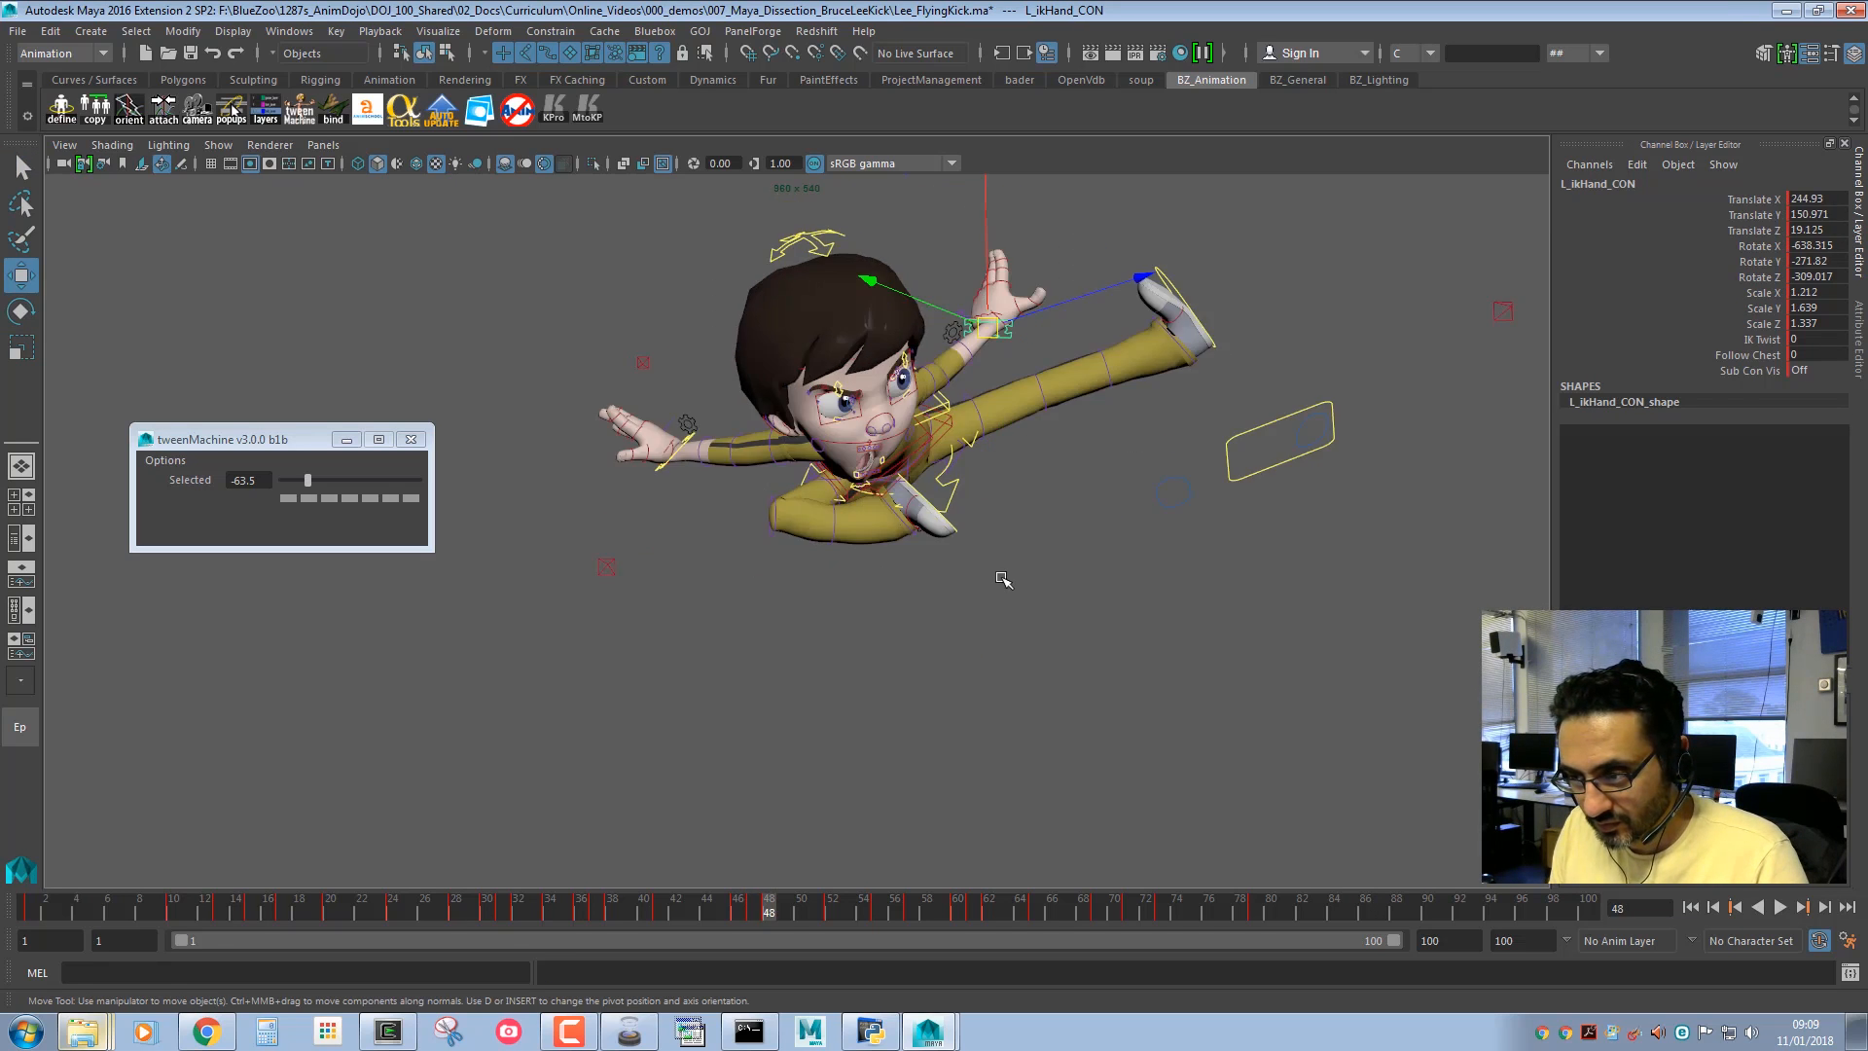
{"action": "key", "text": "alt+comma"}
{"action": "key", "text": "e"}
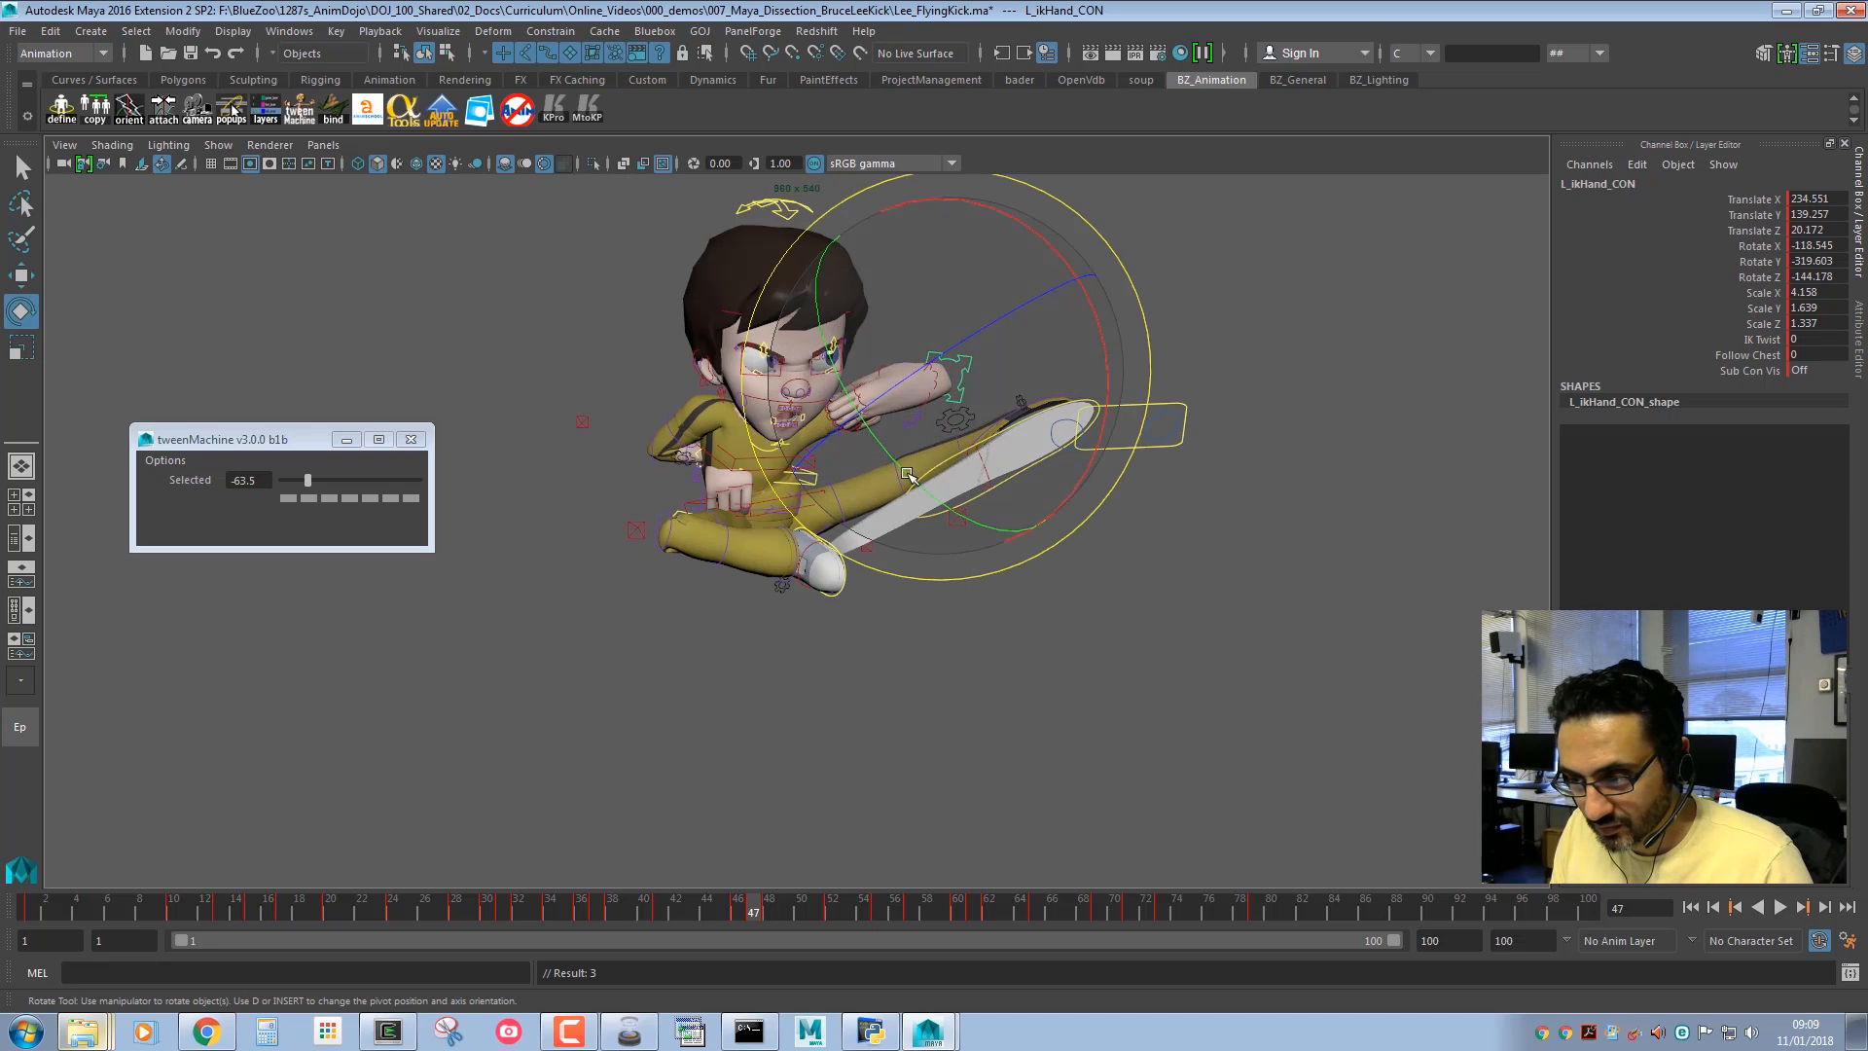
{"action": "mouse_move", "coordinate": [1035, 496]}
{"action": "left_mouse_down"}
{"action": "mouse_move", "coordinate": [984, 525]}
{"action": "mouse_move", "coordinate": [1063, 516]}
{"action": "left_mouse_up"}
{"action": "key", "text": "q"}
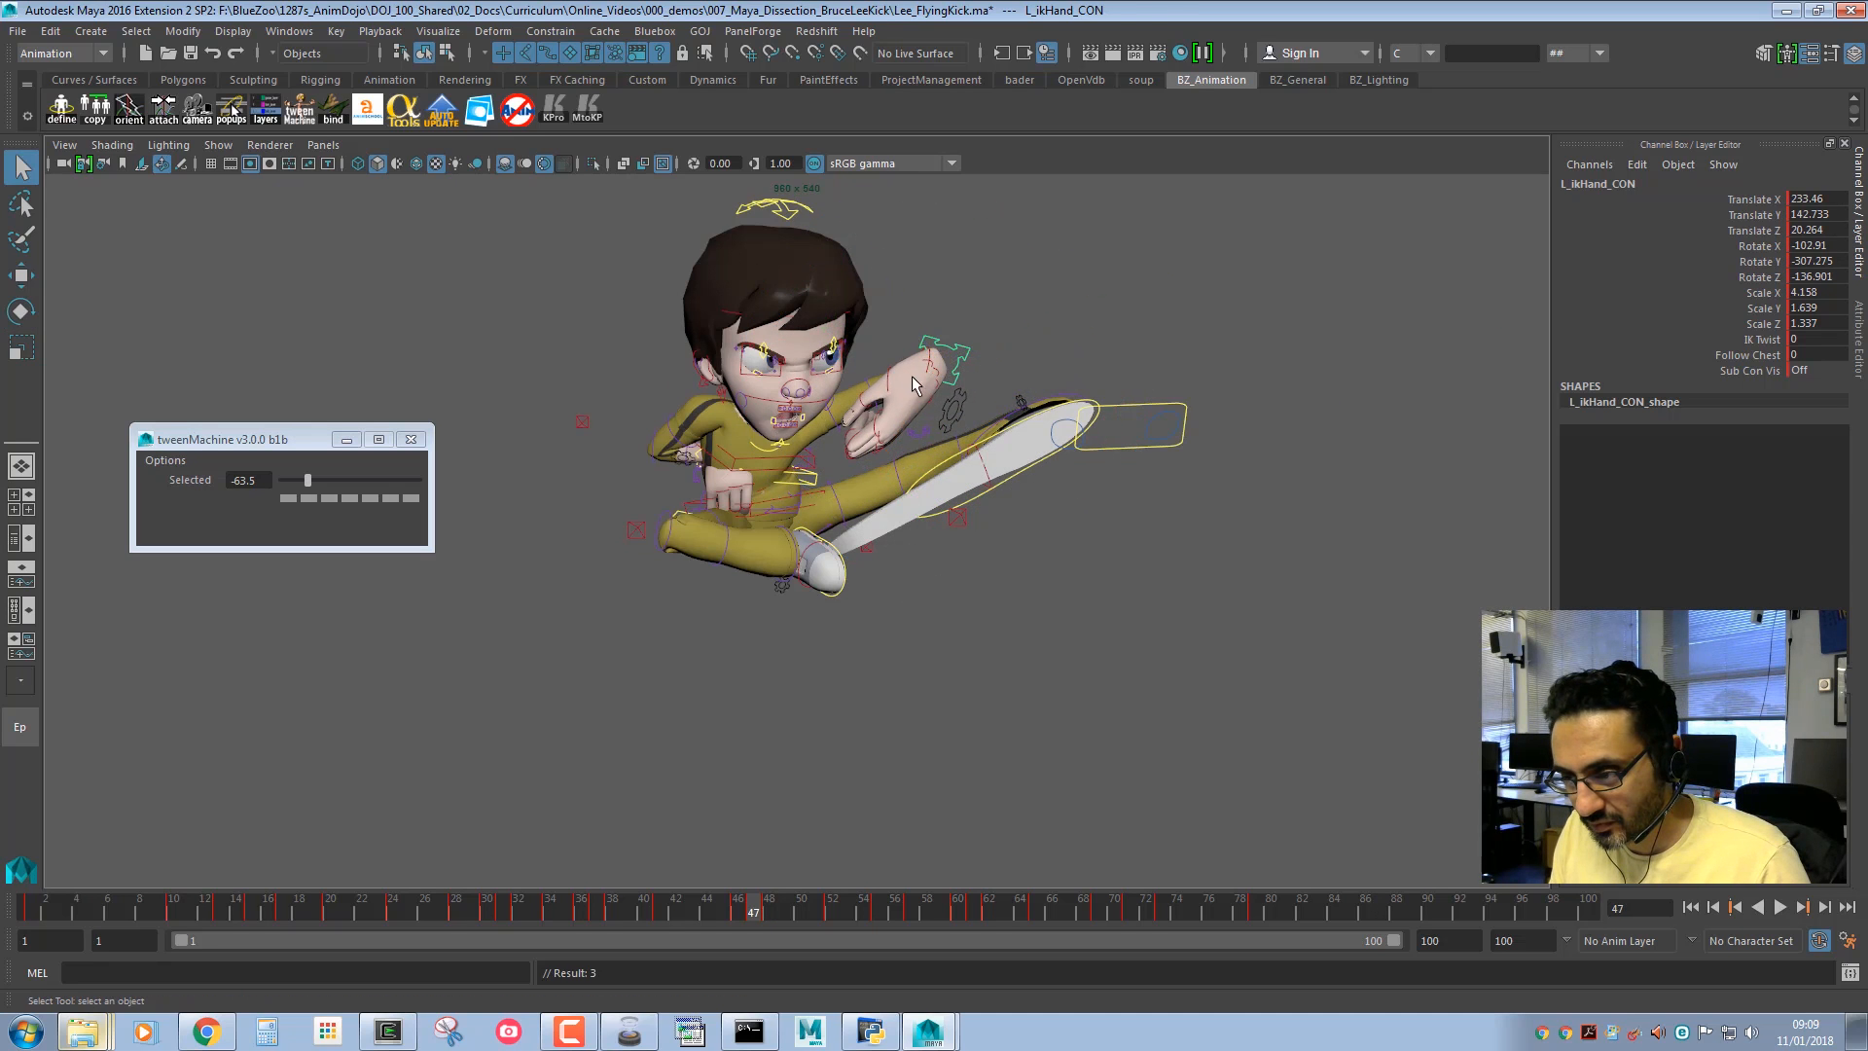
Reposition the left thumb control at frame 47 to blend the thumb into the stretched hand.
{"action": "left_click", "coordinate": [887, 389]}
{"action": "key", "text": "w"}
{"action": "key", "text": "q"}
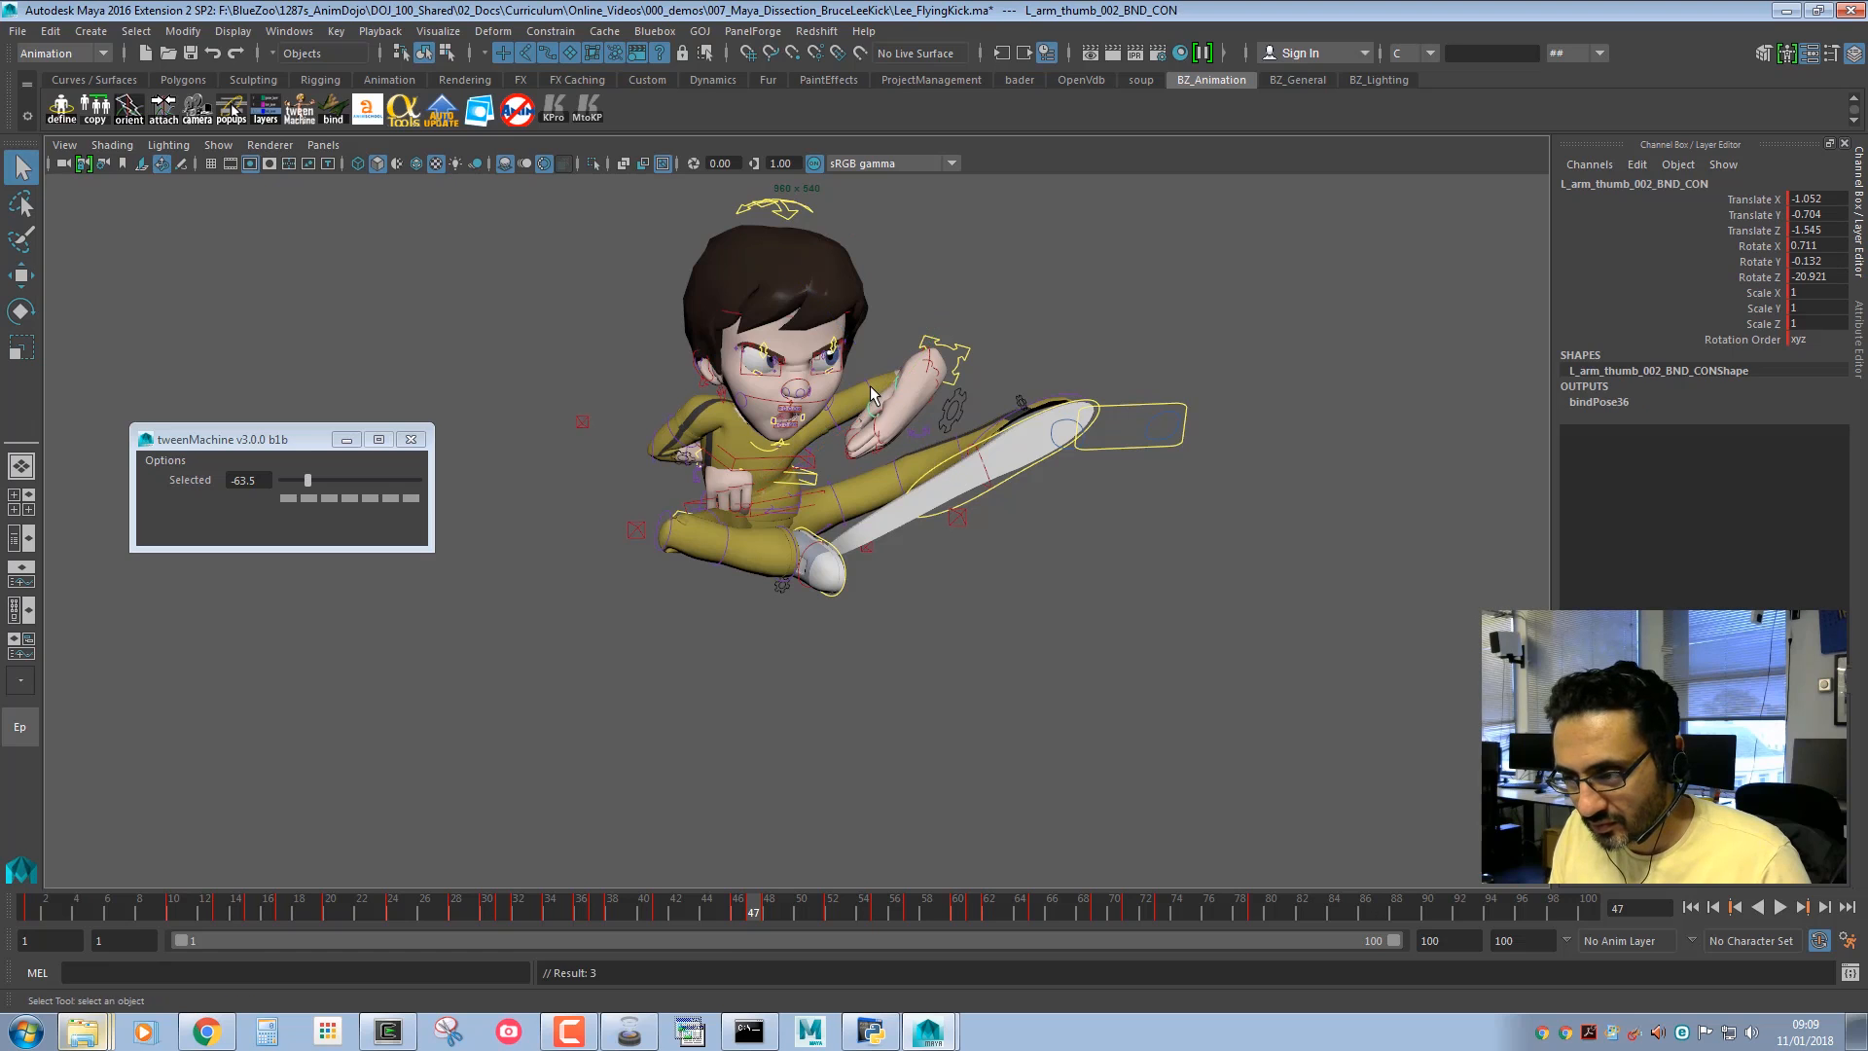
{"action": "left_click", "coordinate": [889, 385]}
{"action": "key", "text": "w"}
{"action": "key", "text": "q"}
Nudge the left upper-arm shaper control, then try moving the left elbow shaper and undo that move.
{"action": "left_click", "coordinate": [835, 417]}
{"action": "key", "text": "w"}
{"action": "middle_click_drag", "start_coordinate": [855, 474], "coordinate": [857, 474]}
{"action": "key", "text": "q"}
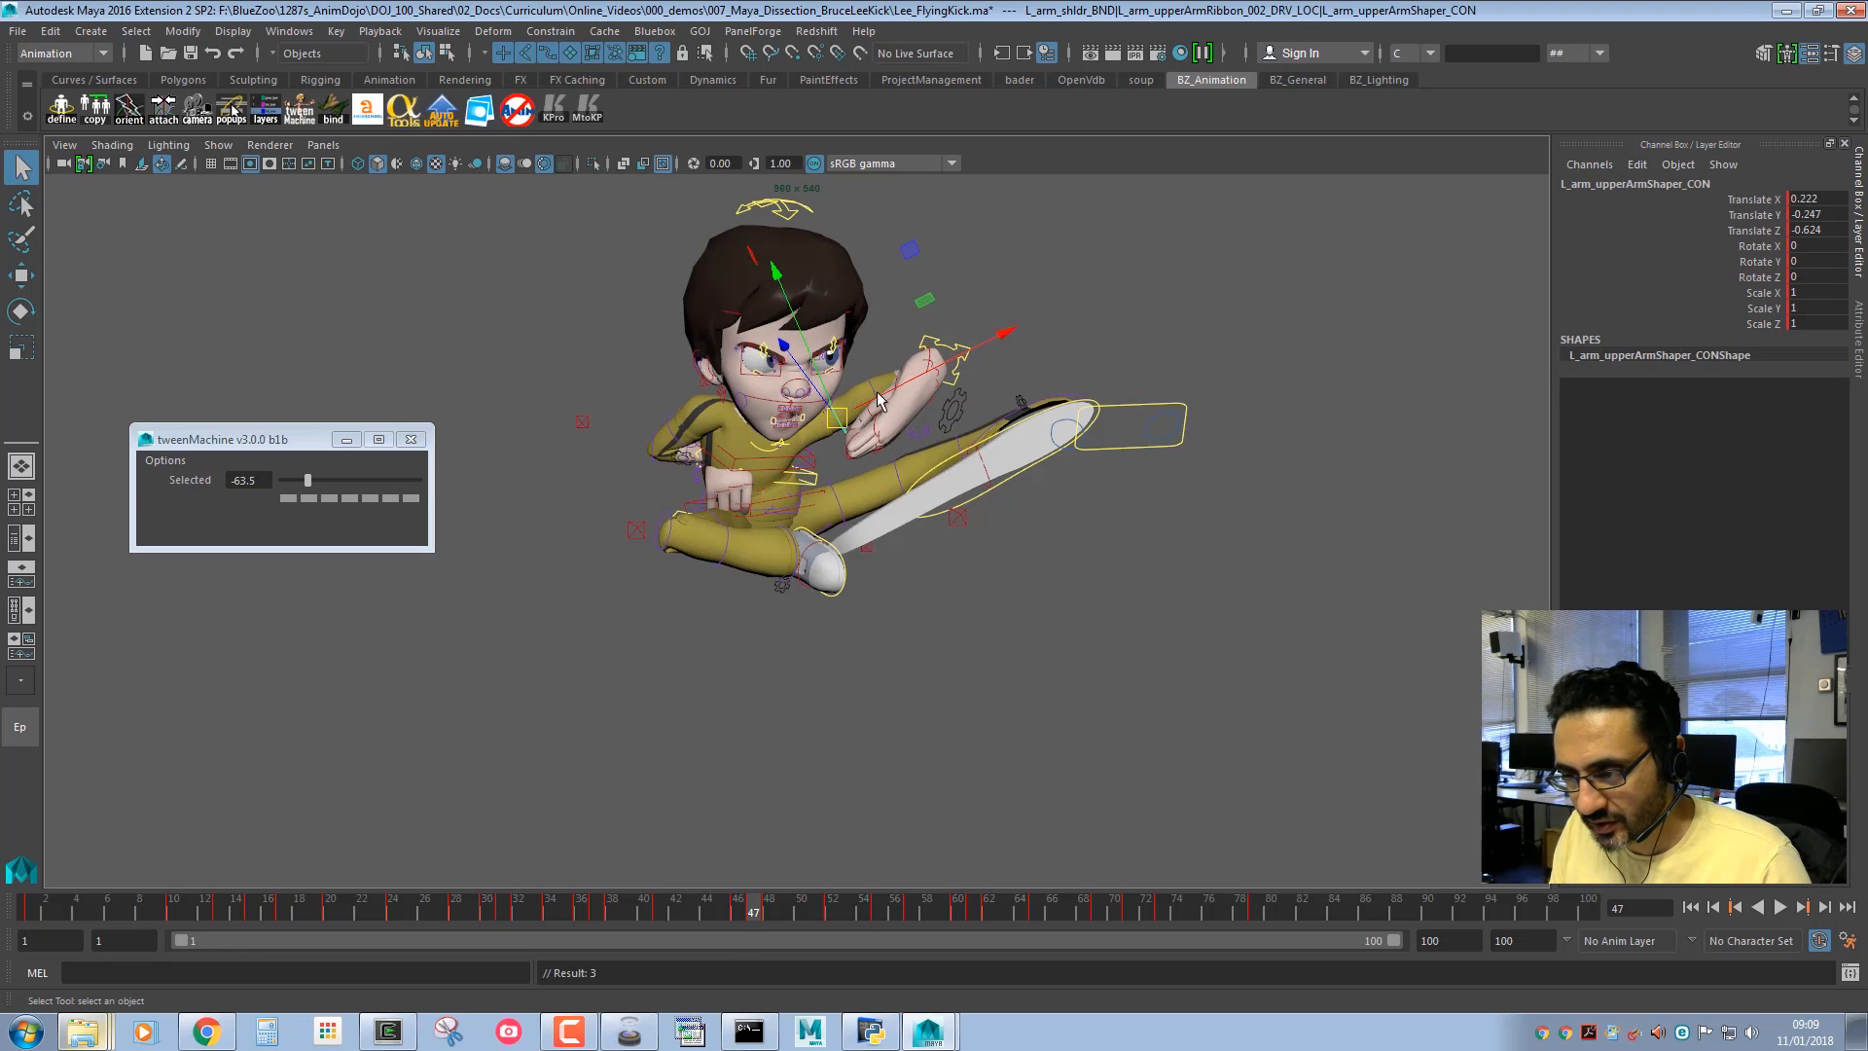
{"action": "left_click", "coordinate": [876, 395]}
{"action": "key", "text": "w"}
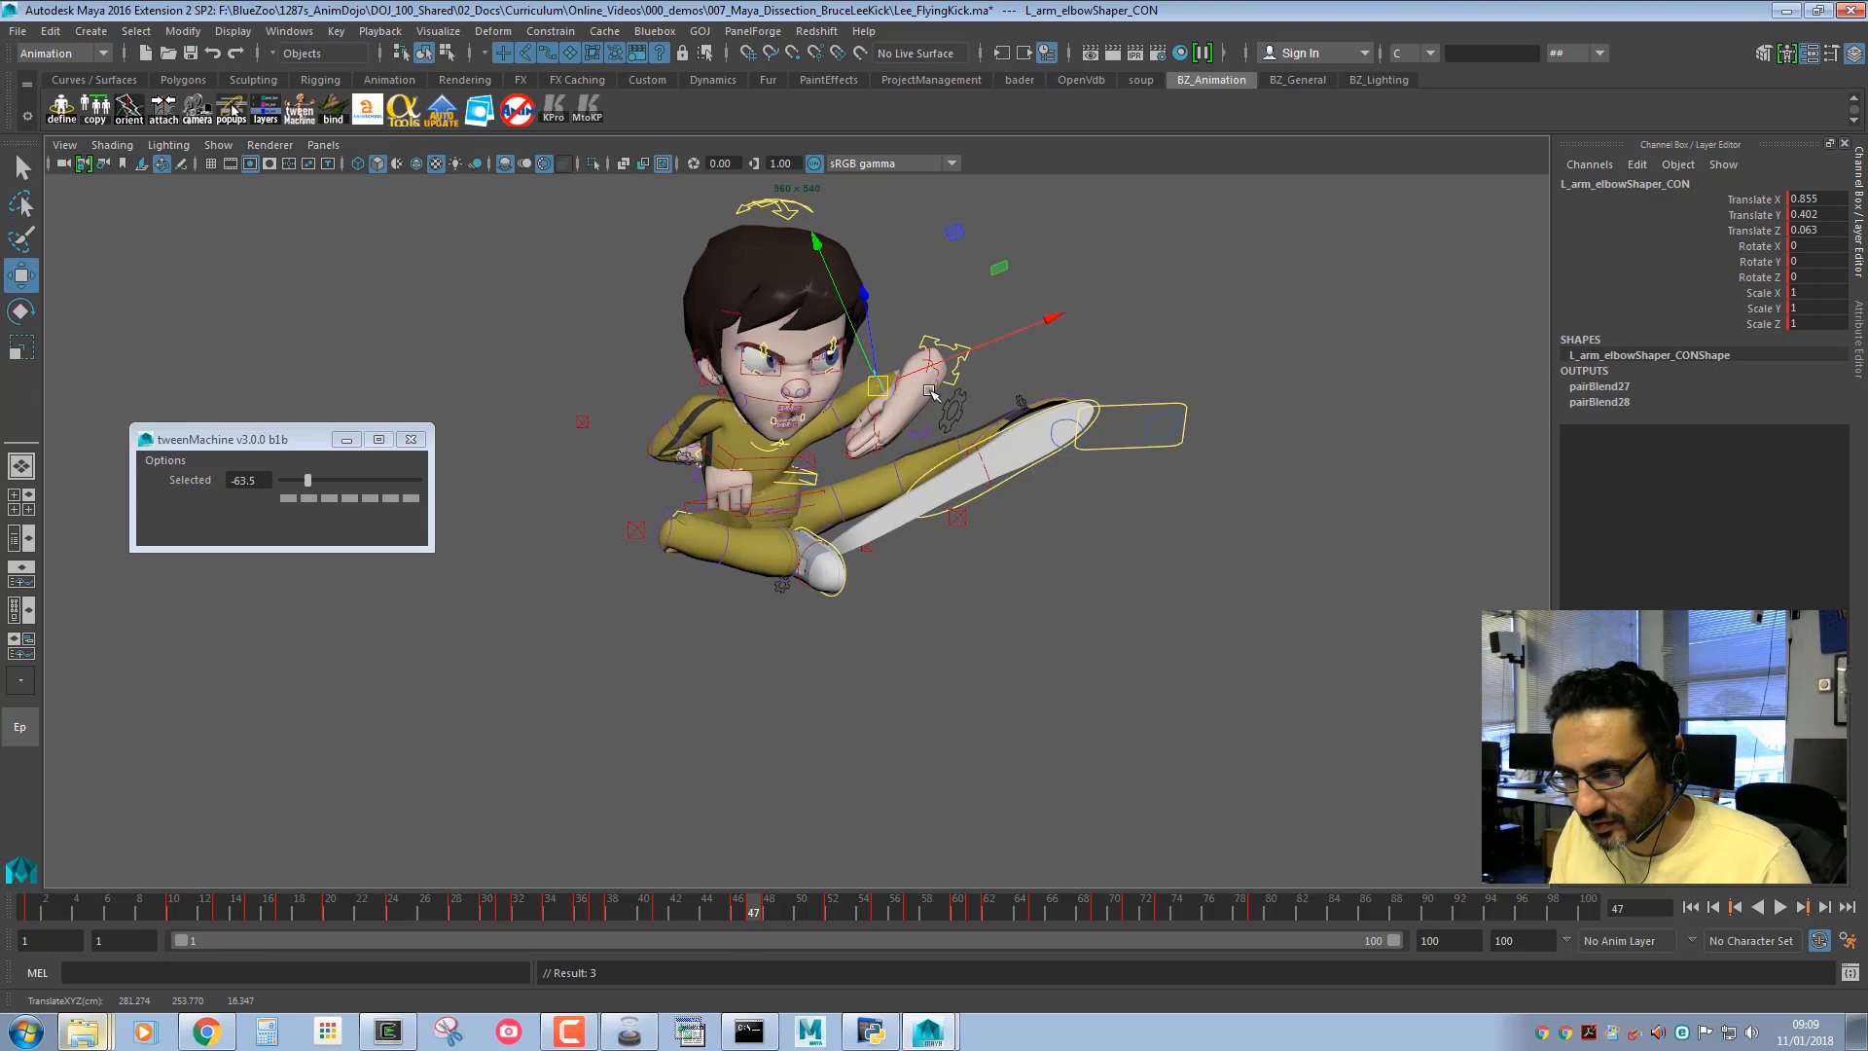
{"action": "key", "text": "ctrl+z"}
Find the left elbow IK control from a rotated view and raise it at frame 47 to redirect the arm's bend.
{"action": "key", "text": "q"}
{"action": "left_click", "coordinate": [582, 422]}
{"action": "key", "text": "w"}
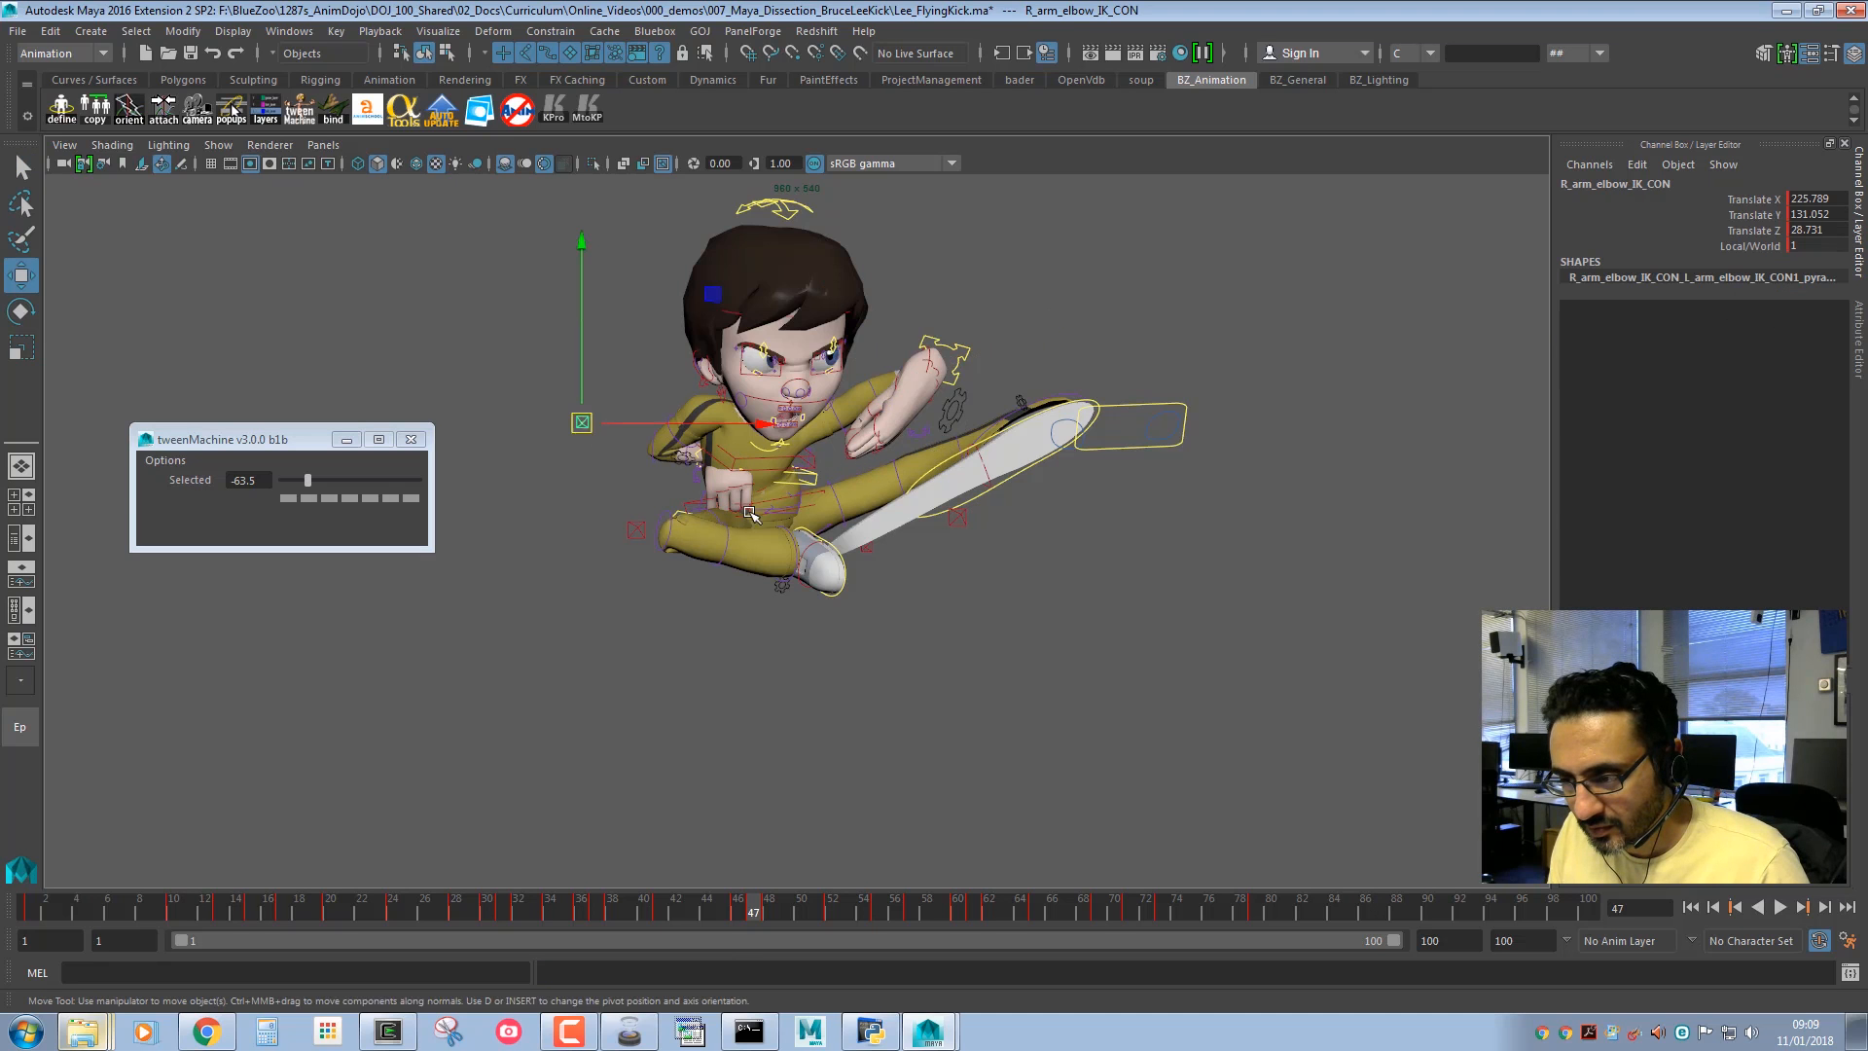
{"action": "key", "text": "space"}
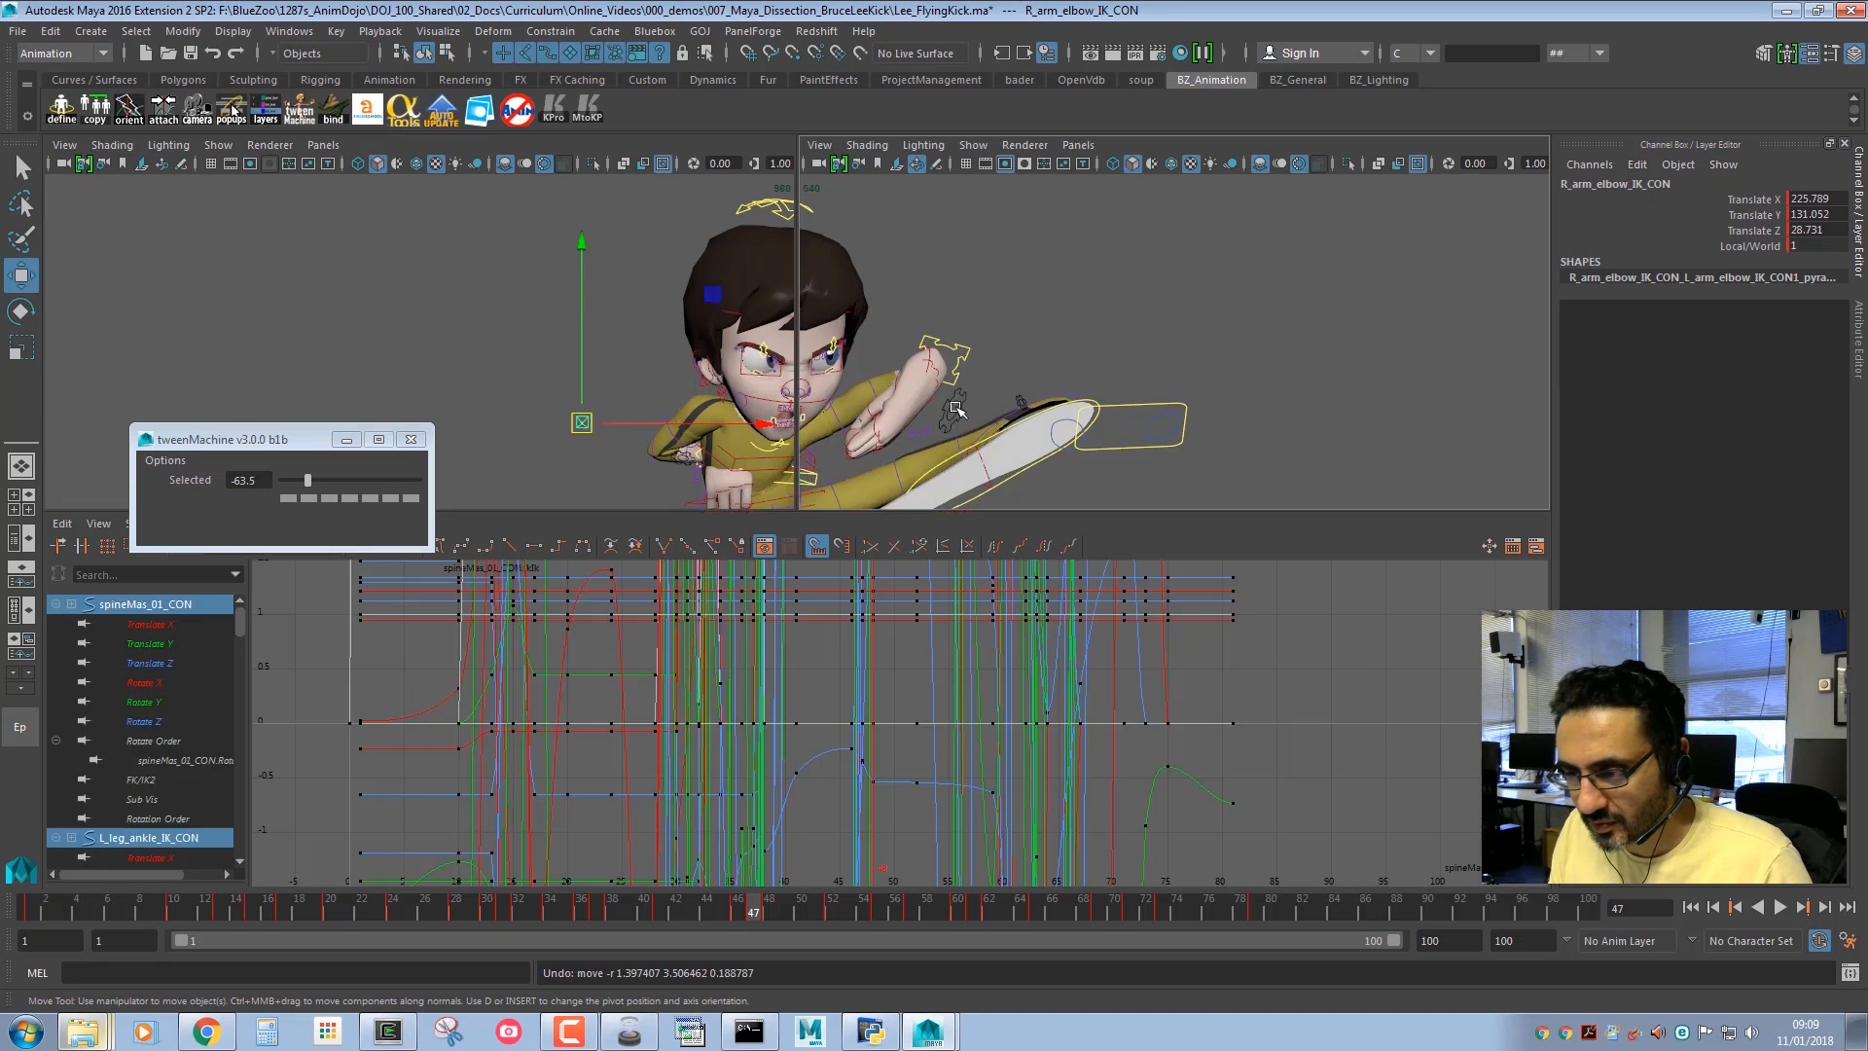
{"action": "left_click_drag", "start_coordinate": [634, 365], "coordinate": [504, 392], "text": "alt"}
{"action": "left_click", "coordinate": [525, 385]}
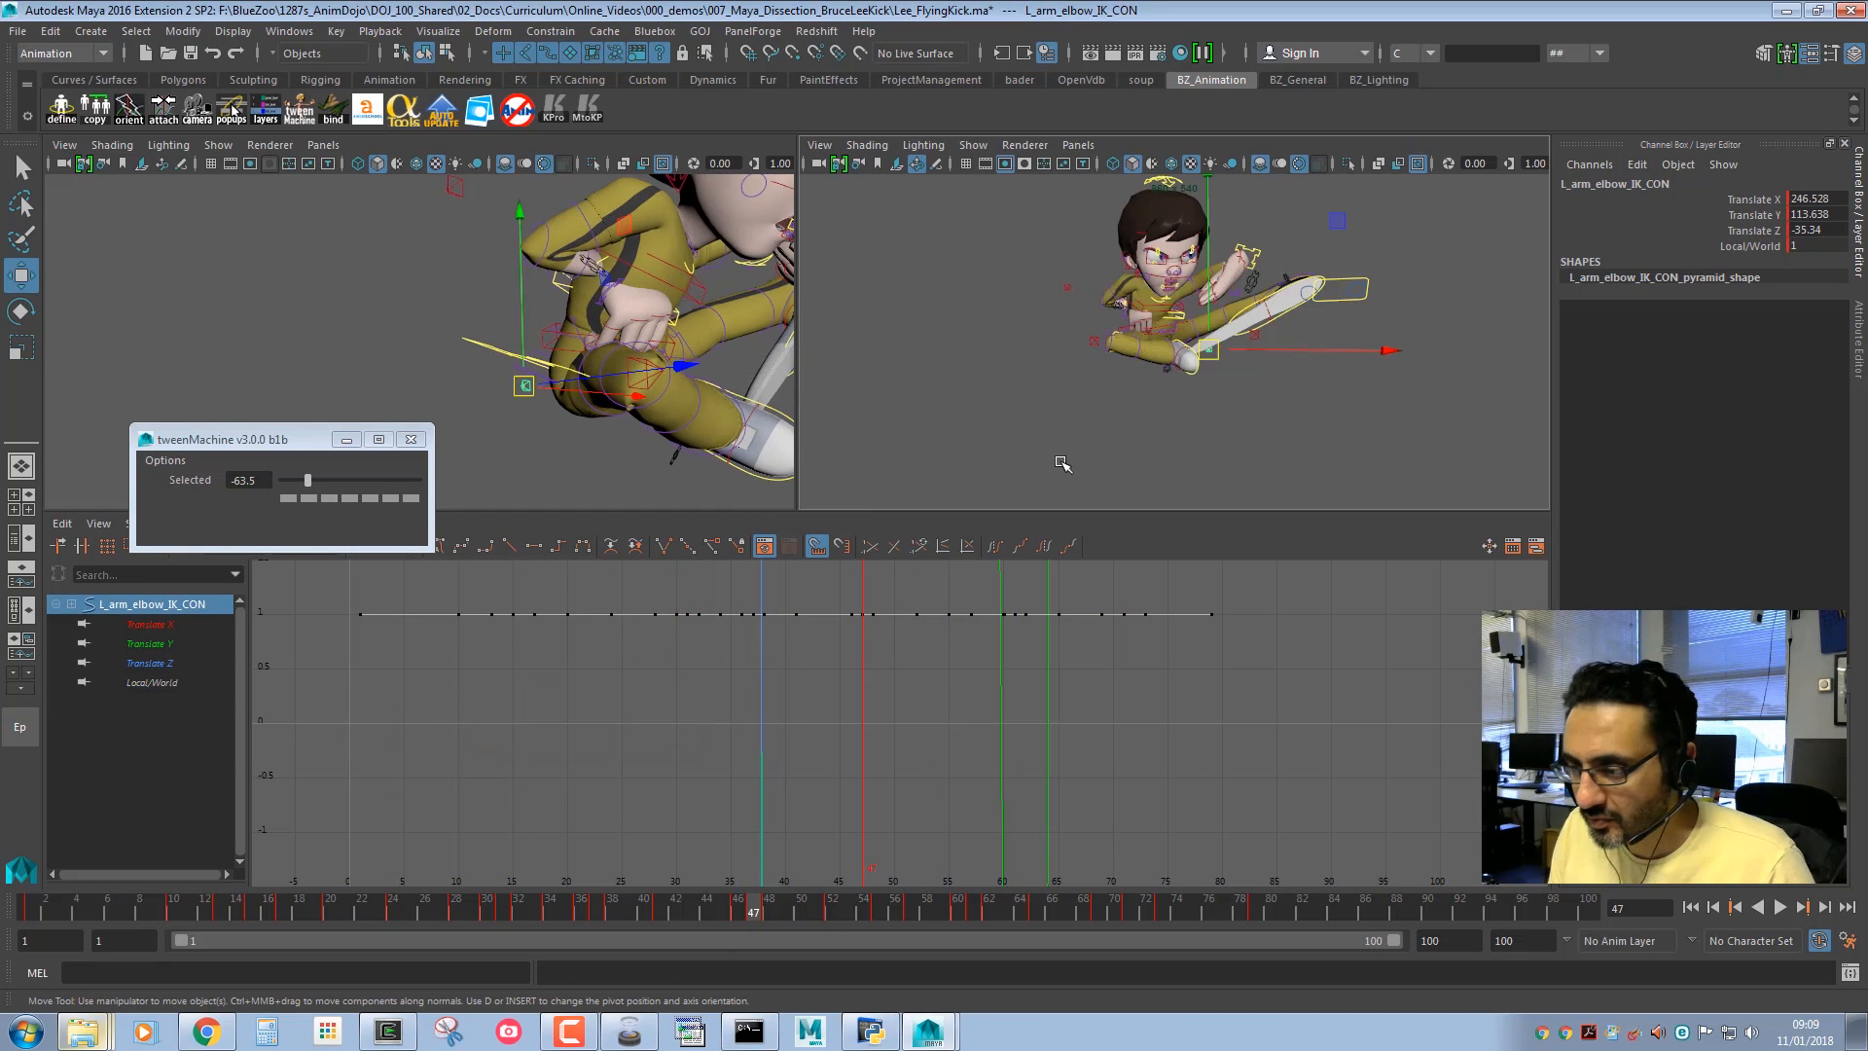
{"action": "key", "text": "space"}
{"action": "middle_click_drag", "start_coordinate": [1117, 492], "coordinate": [1059, 269]}
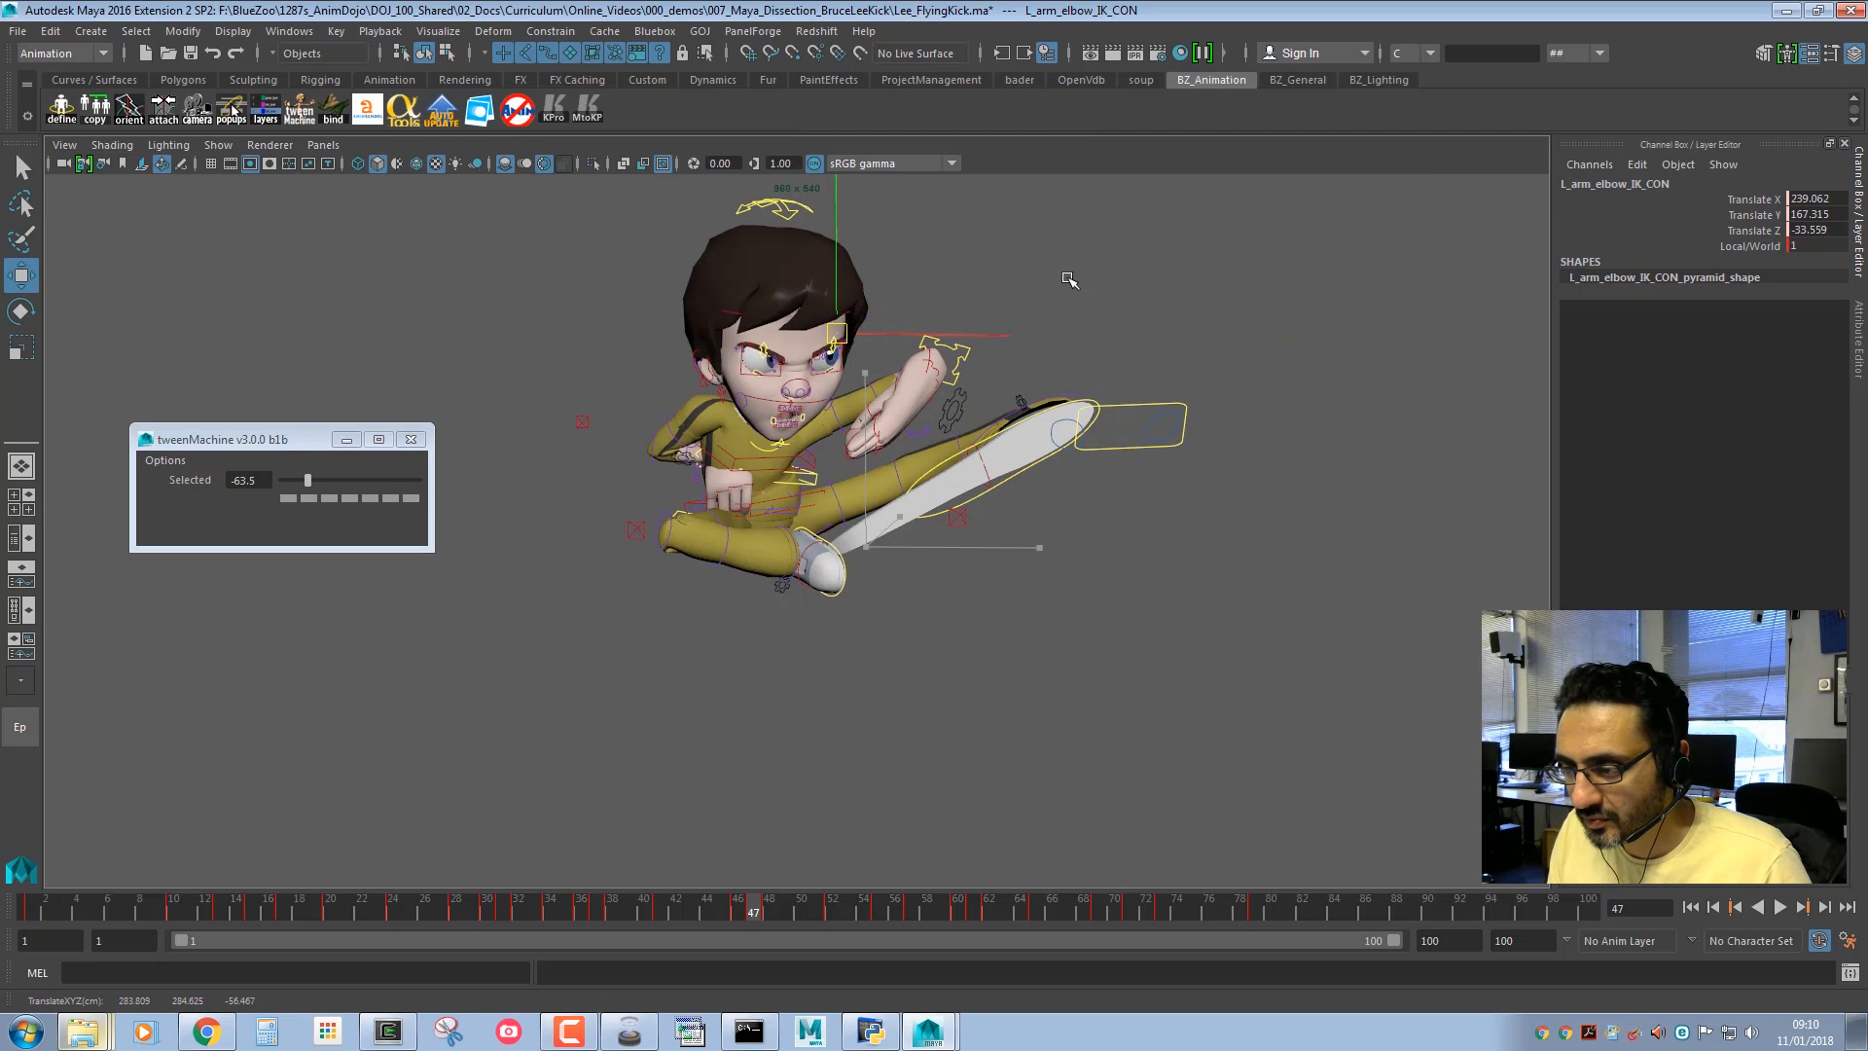
Move the right hand IK control outward from the torso at frame 47, comparing it with the neighbouring frames.
{"action": "key", "text": "q"}
{"action": "left_click", "coordinate": [691, 462]}
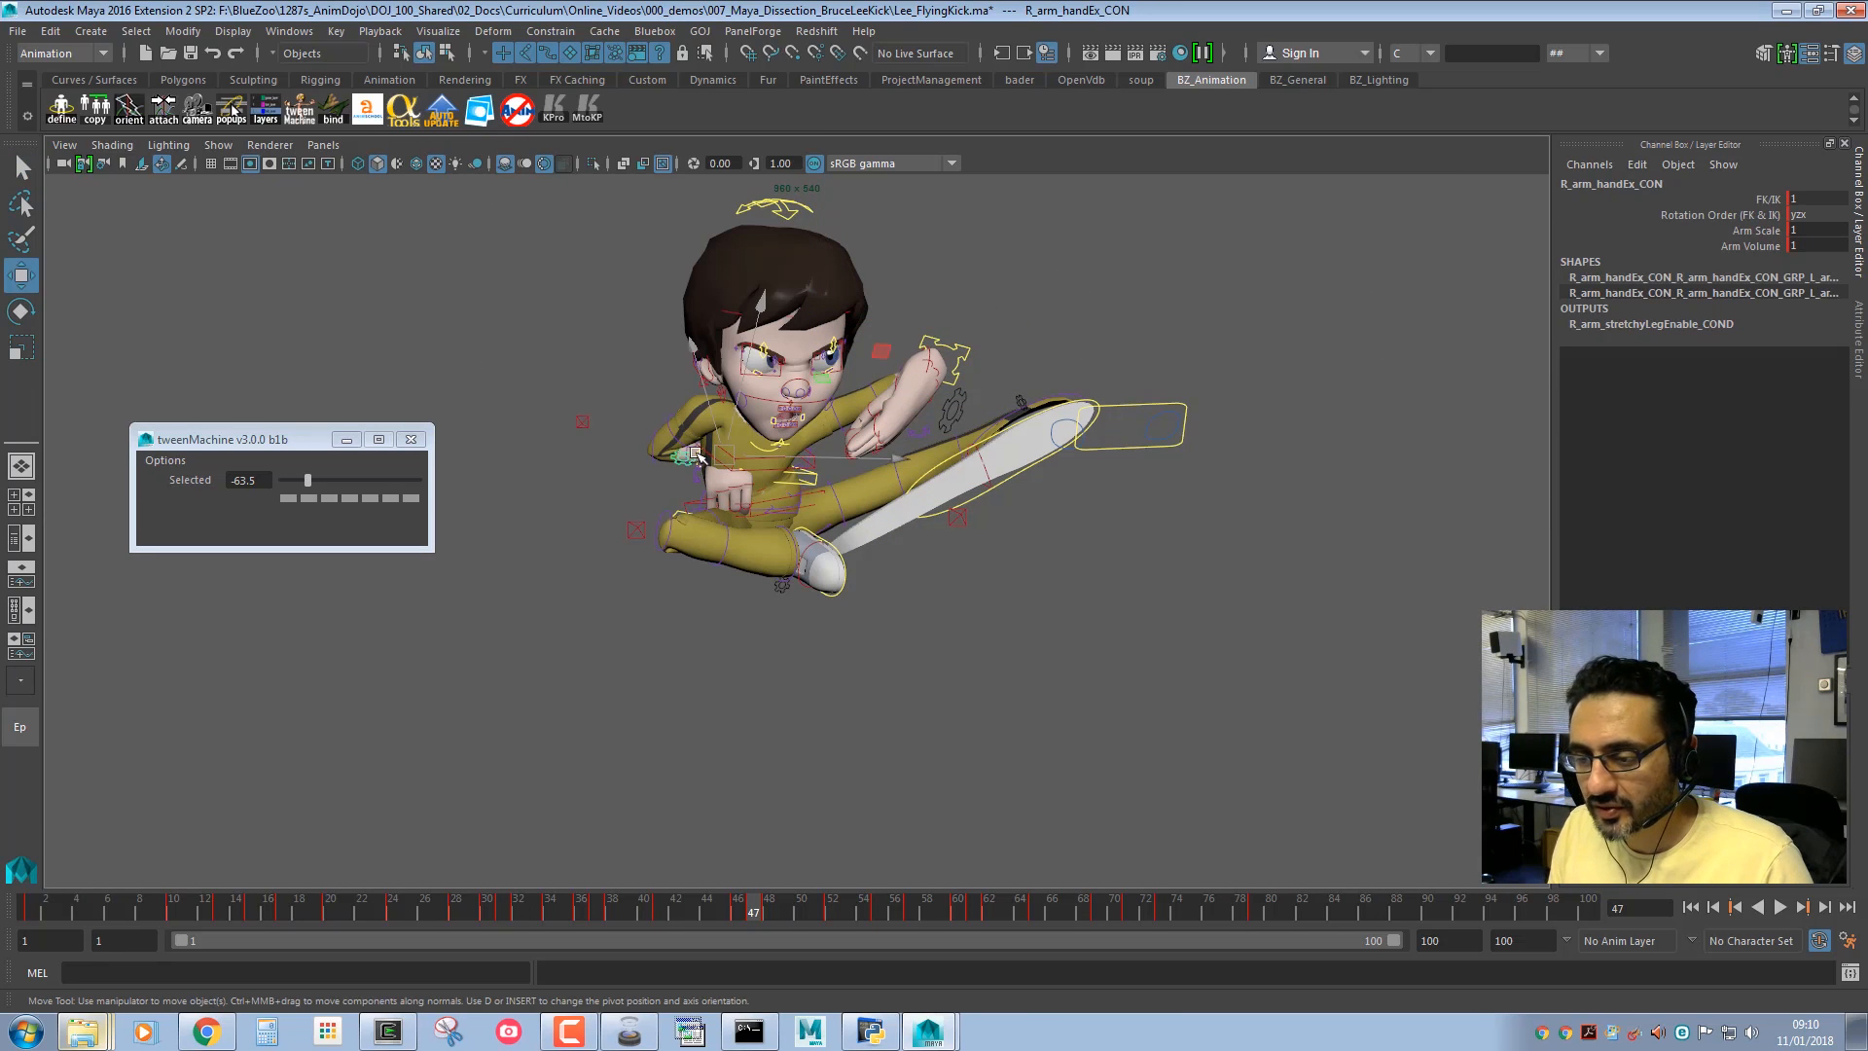
{"action": "key", "text": "e"}
{"action": "key", "text": "w"}
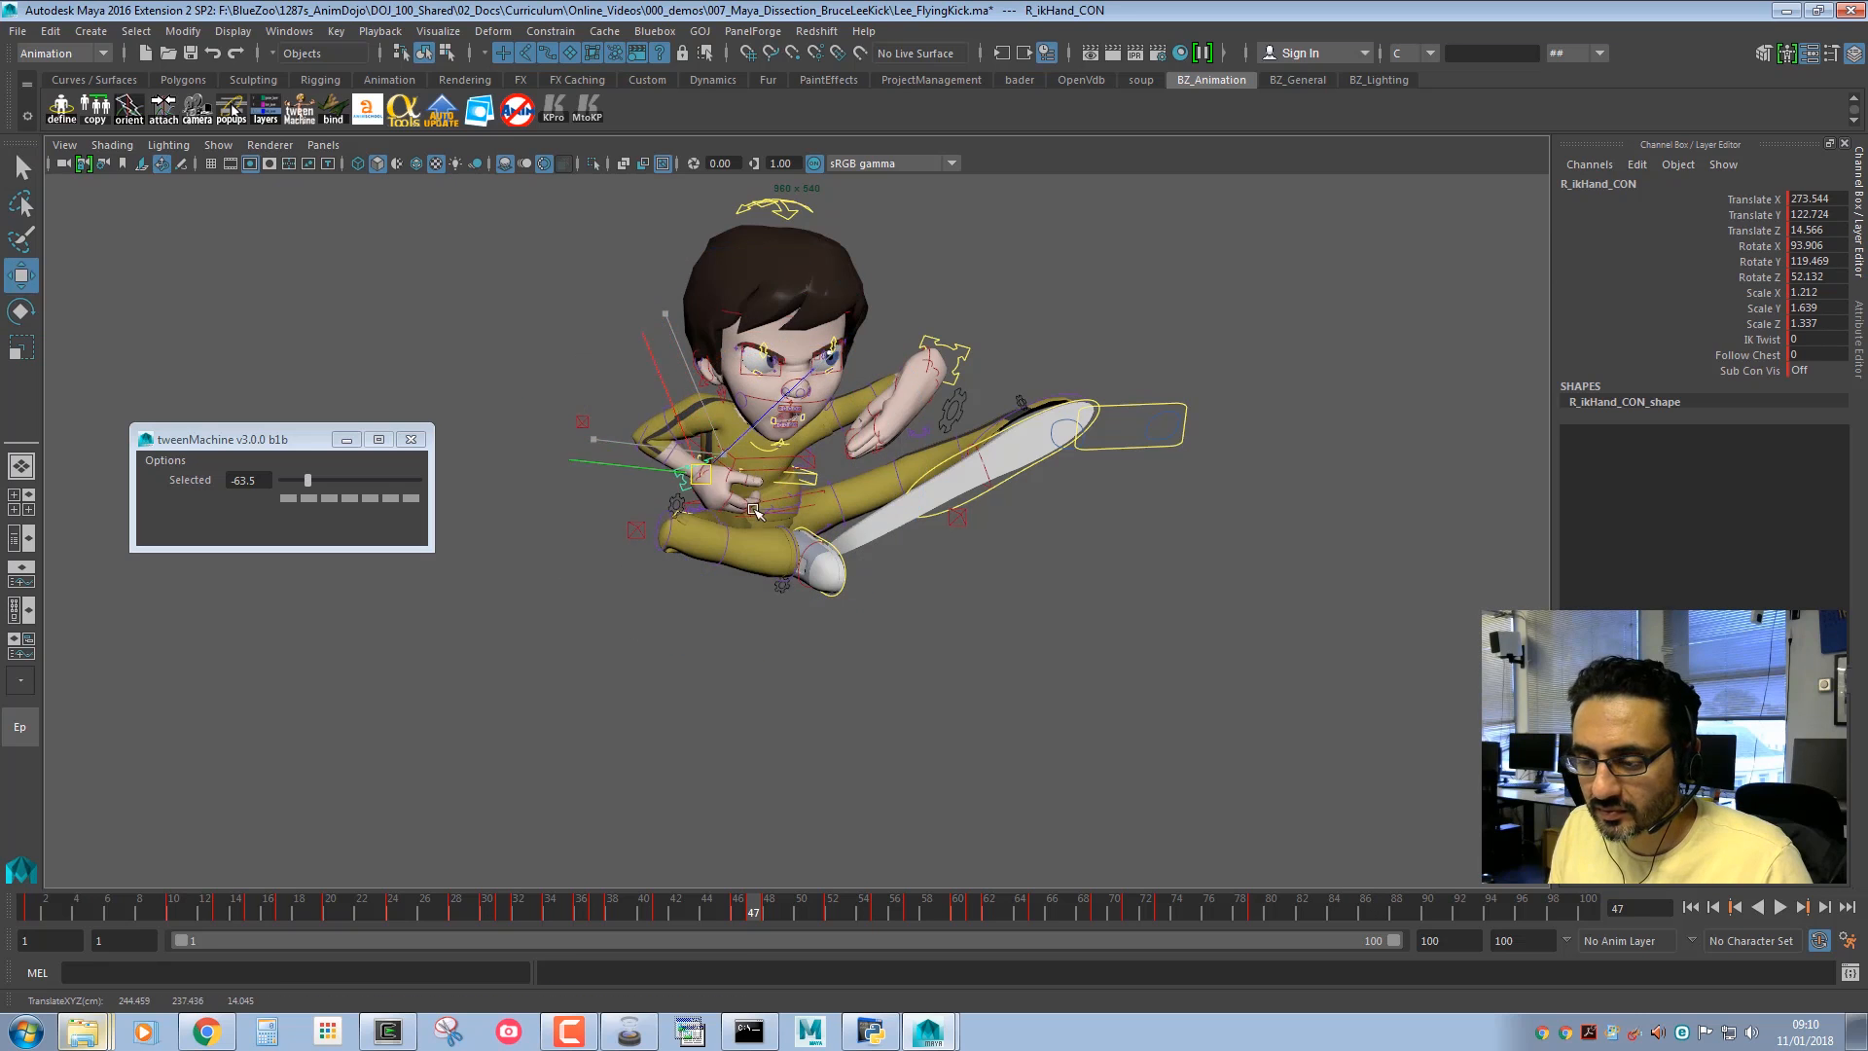
{"action": "key", "text": "alt+comma"}
{"action": "key", "text": "alt+period"}
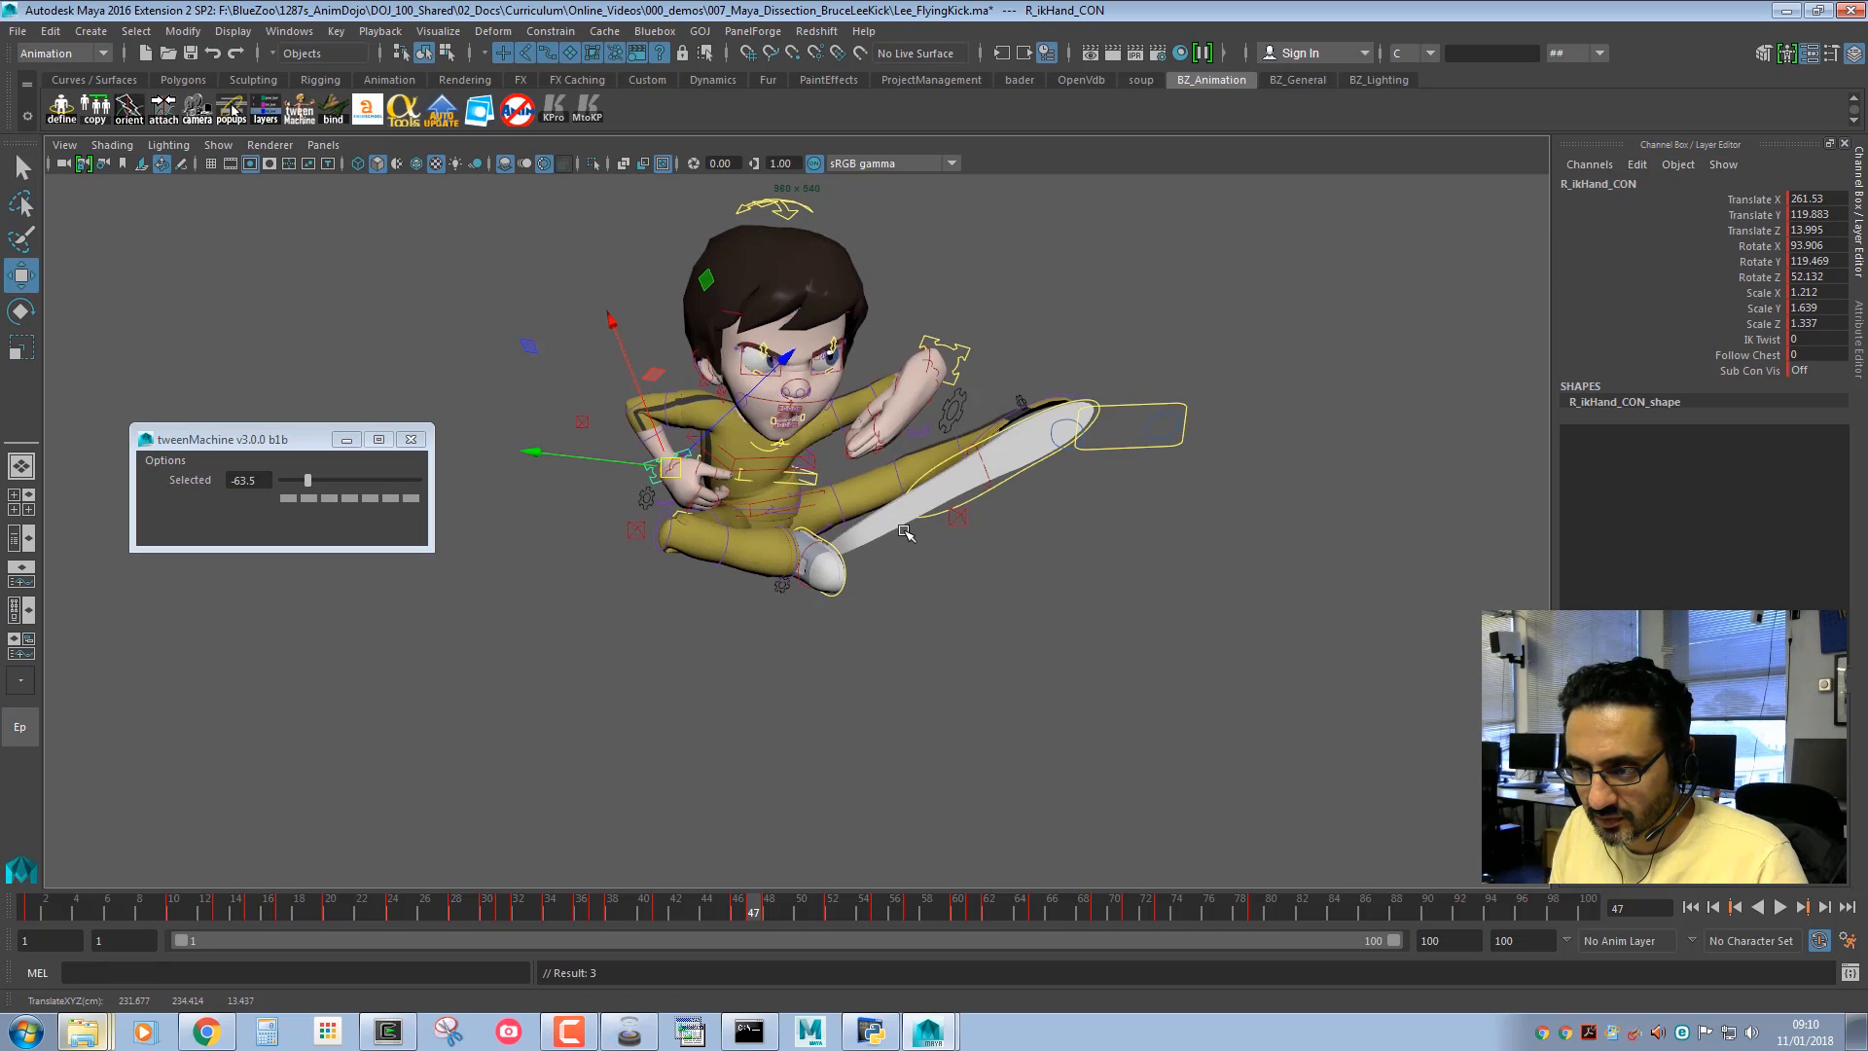
{"action": "key", "text": "alt+period"}
{"action": "key", "text": "alt+comma"}
Stretch the right hand to an X scale of about 2.79, then rotate it and nudge it outward as a smear.
{"action": "key", "text": "r"}
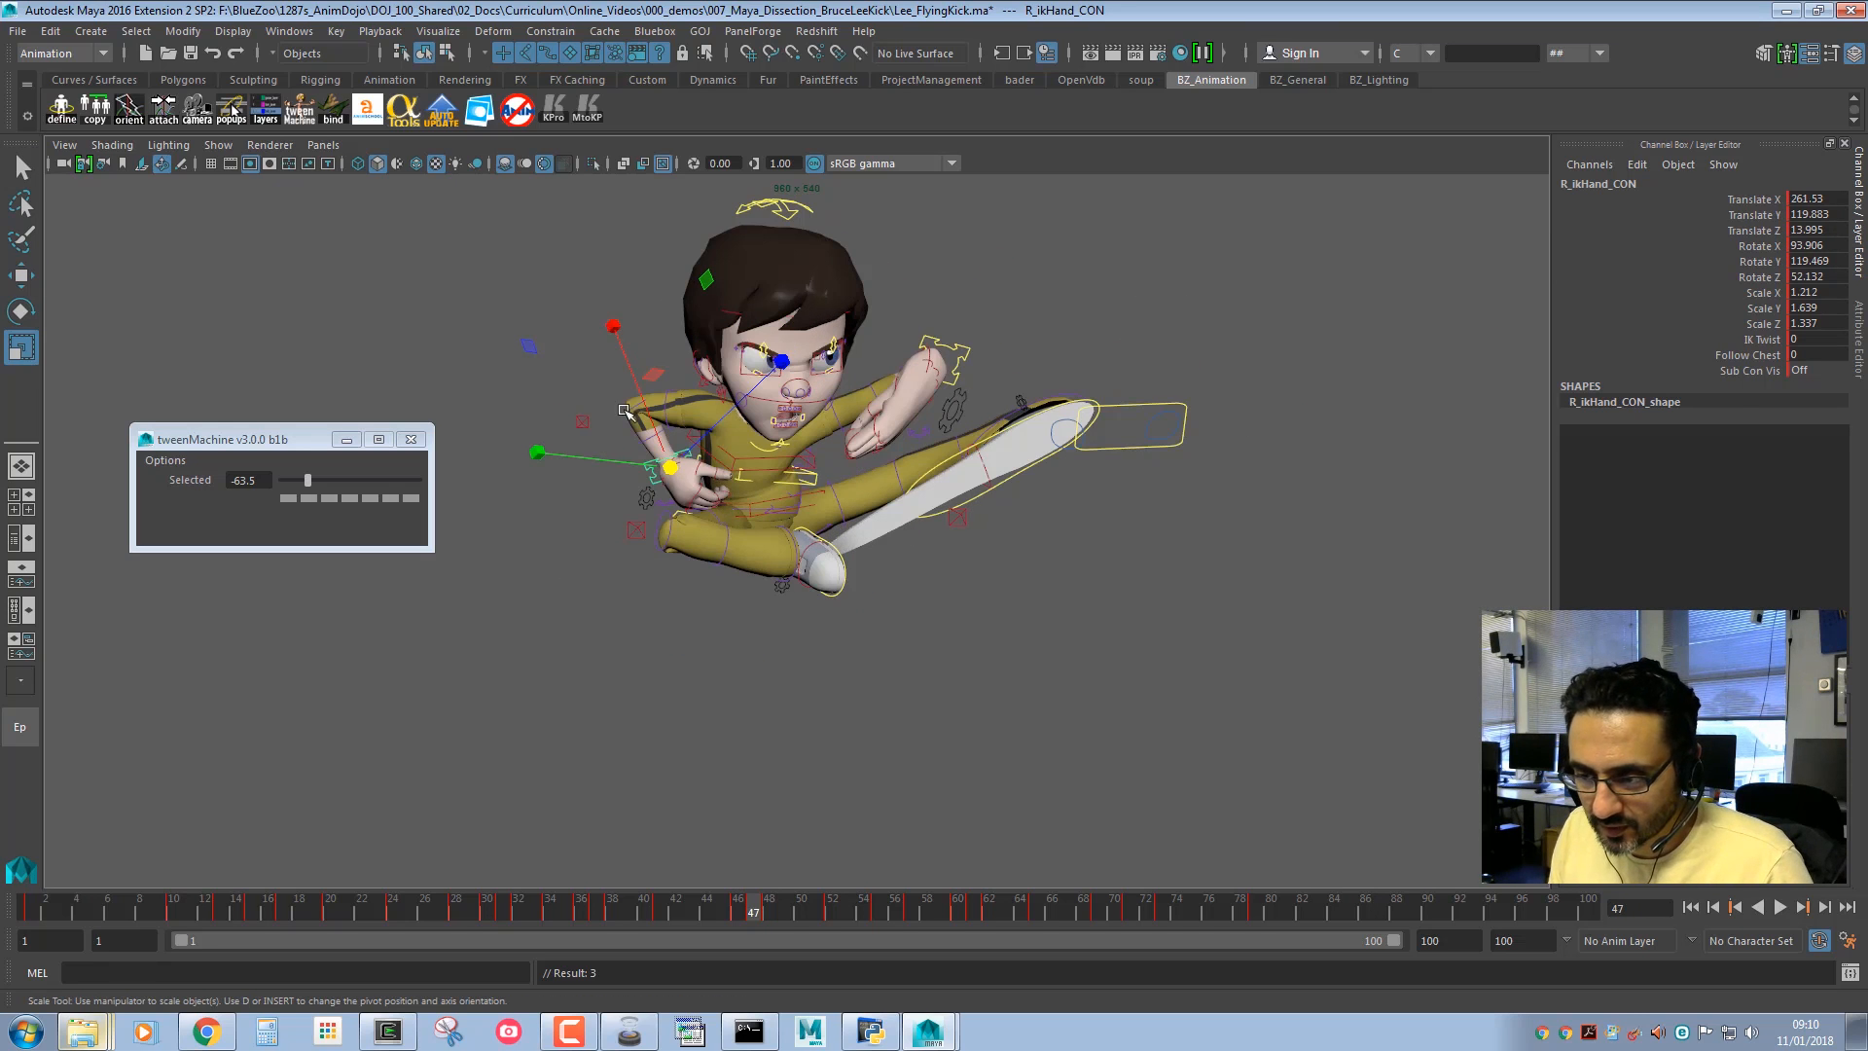
{"action": "left_click_drag", "start_coordinate": [614, 327], "coordinate": [548, 179]}
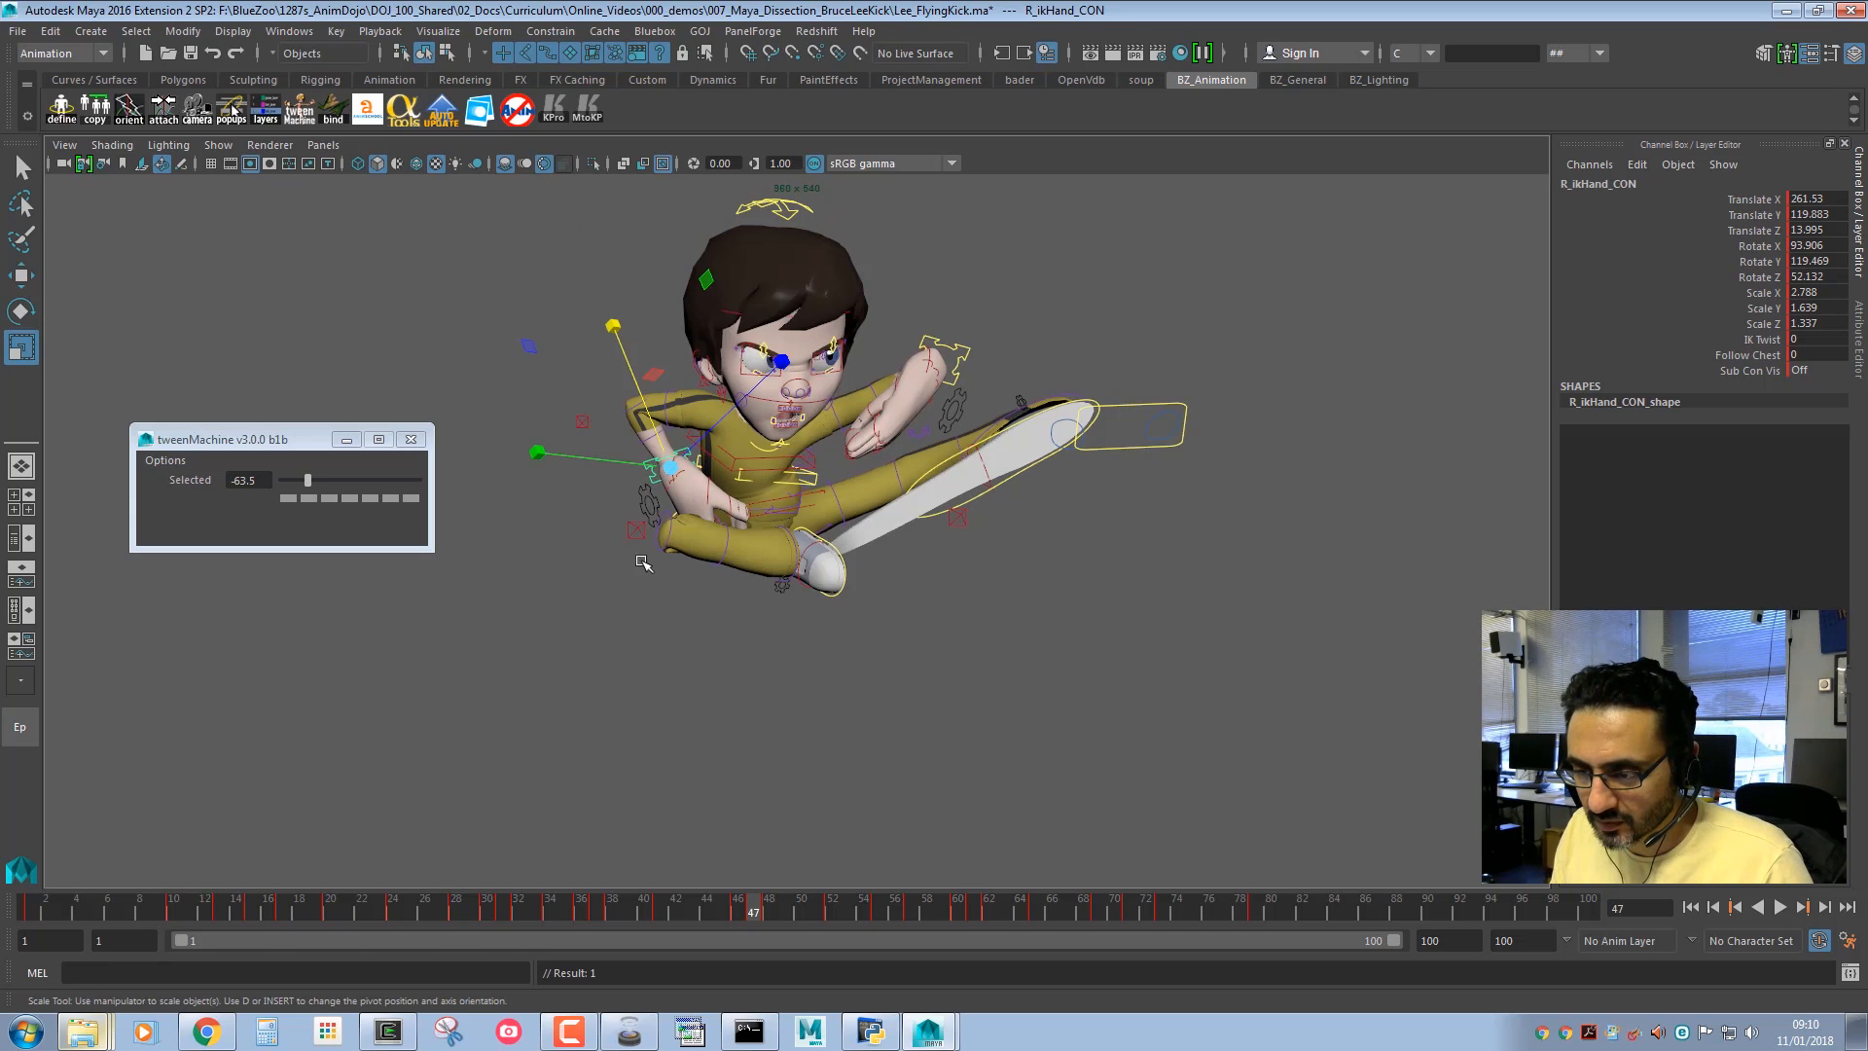
{"action": "key", "text": "e"}
{"action": "left_click_drag", "start_coordinate": [813, 536], "coordinate": [656, 469]}
{"action": "key", "text": "w"}
{"action": "key", "text": "q"}
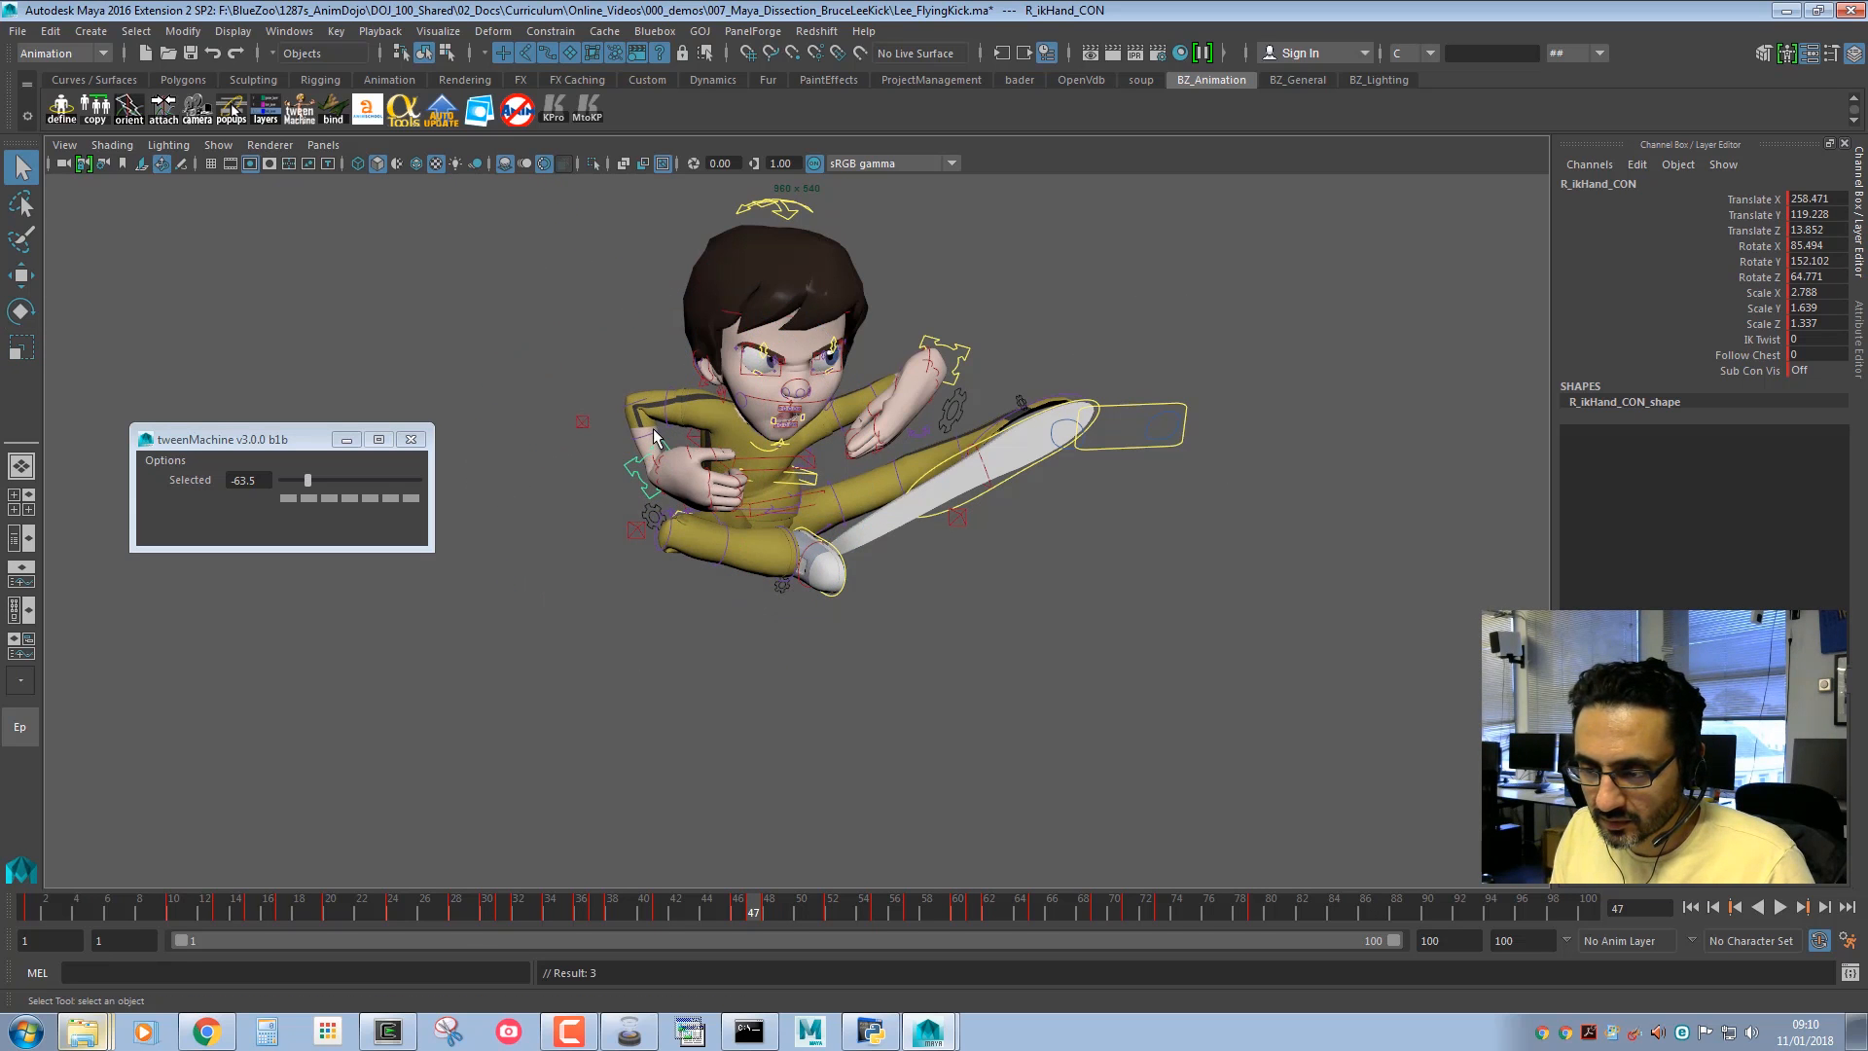
Adjust the right forearm shaper and shift the right hand slightly outward to smooth the bent arm.
{"action": "left_click", "coordinate": [652, 428]}
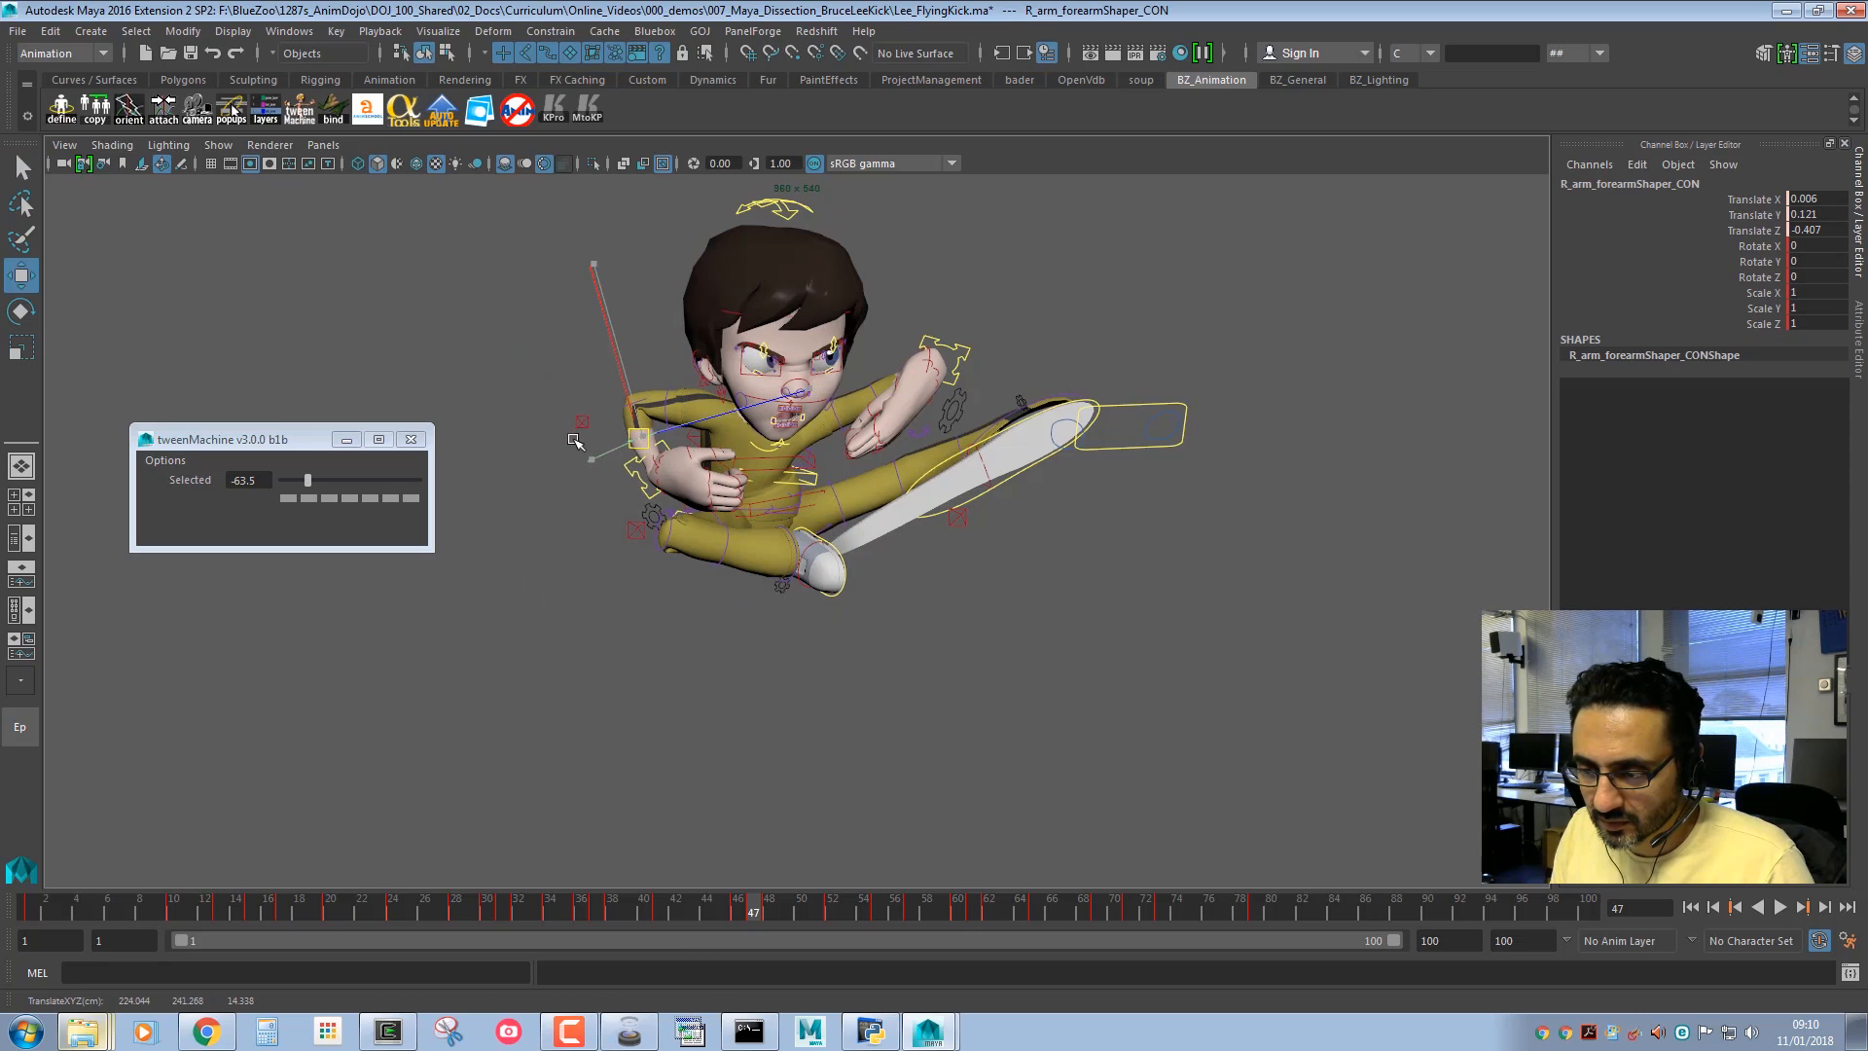
{"action": "left_click", "coordinate": [635, 474]}
{"action": "key", "text": "w"}
{"action": "left_click_drag", "start_coordinate": [650, 470], "coordinate": [638, 463]}
{"action": "key", "text": "q"}
Rotate and reposition the right thumb's controls at frame 47 so the thumb tucks into the stretched hand.
{"action": "left_click", "coordinate": [685, 448]}
{"action": "key", "text": "e"}
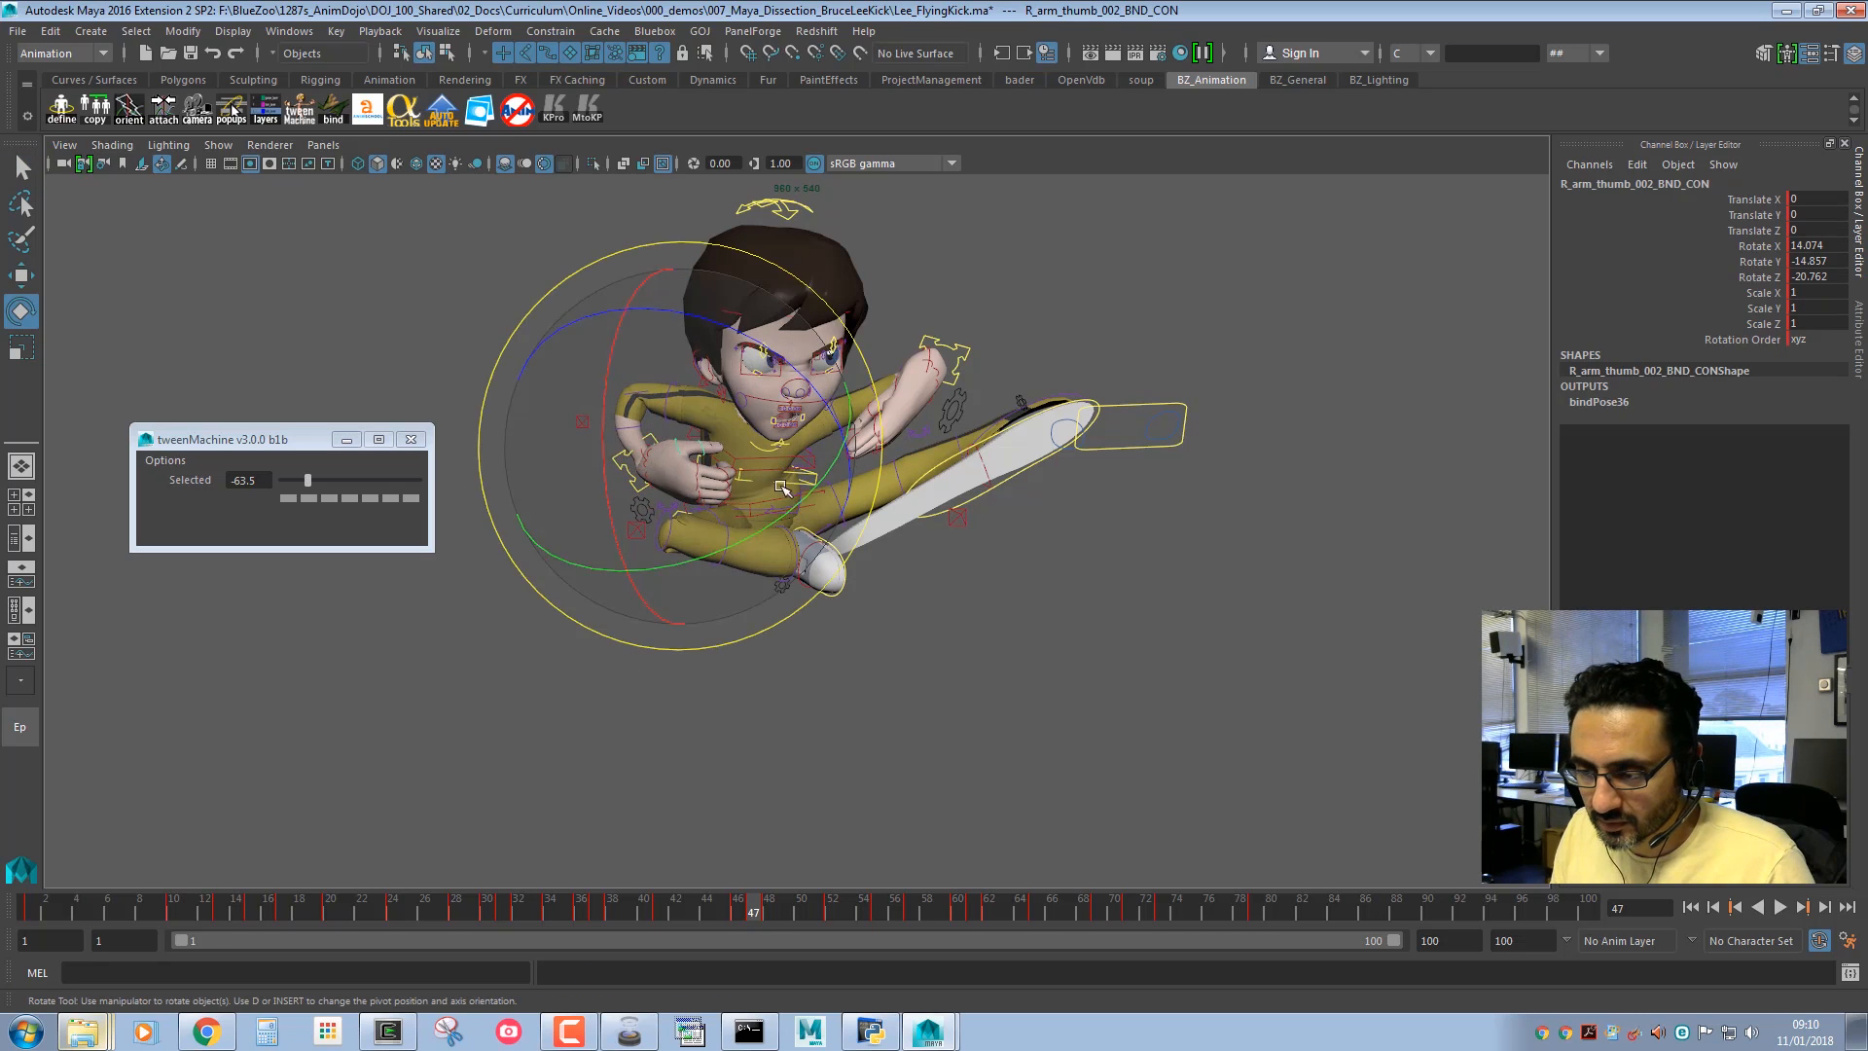
{"action": "left_click_drag", "start_coordinate": [786, 519], "coordinate": [749, 541]}
{"action": "key", "text": "w"}
{"action": "mouse_move", "coordinate": [682, 448]}
{"action": "left_mouse_down"}
{"action": "mouse_move", "coordinate": [747, 454]}
{"action": "mouse_move", "coordinate": [734, 478]}
{"action": "mouse_move", "coordinate": [660, 461]}
{"action": "left_mouse_up"}
{"action": "key", "text": "q"}
{"action": "left_click", "coordinate": [652, 461]}
{"action": "key", "text": "e"}
{"action": "key", "text": "w"}
{"action": "key", "text": "q"}
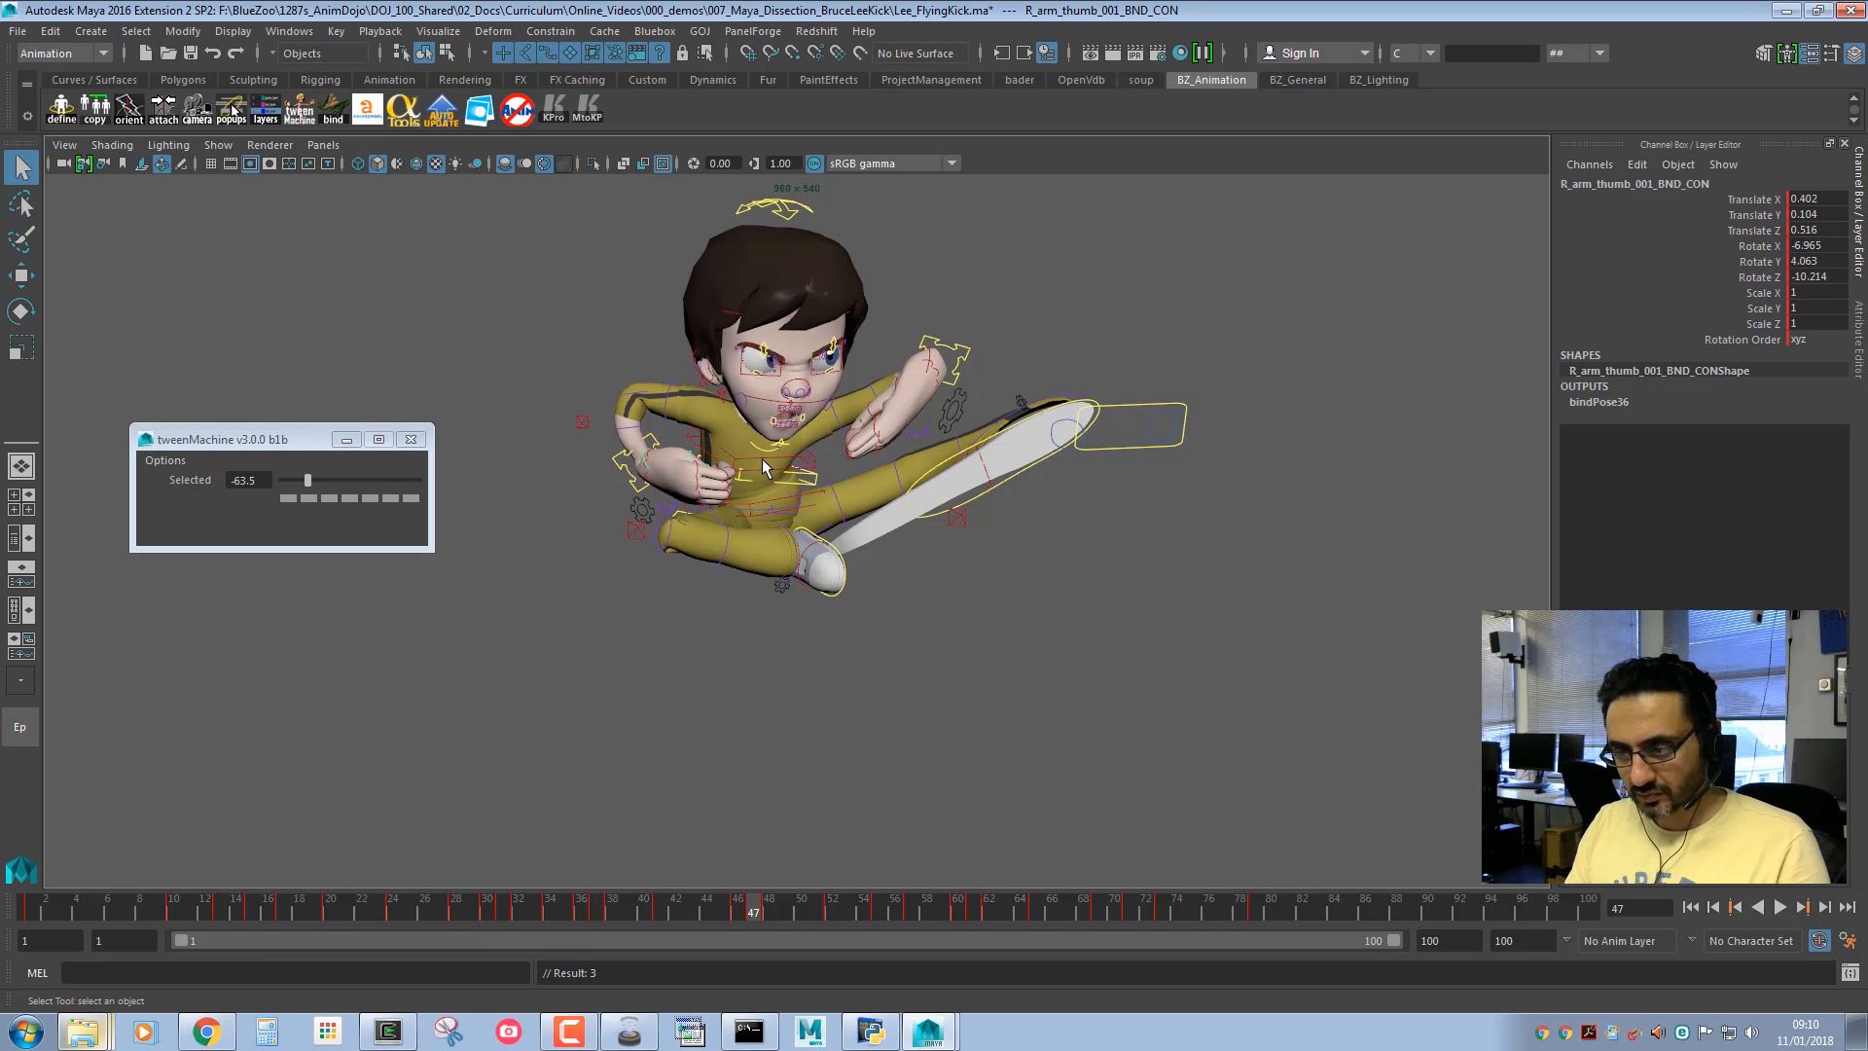
Step back and forth through frames 46 to 48 to examine how the smears read into the kick.
{"action": "key", "text": "comma"}
{"action": "key", "text": "period"}
{"action": "key", "text": "period"}
{"action": "key", "text": "comma"}
{"action": "key", "text": "comma"}
{"action": "key", "text": "period"}
{"action": "key", "text": "period"}
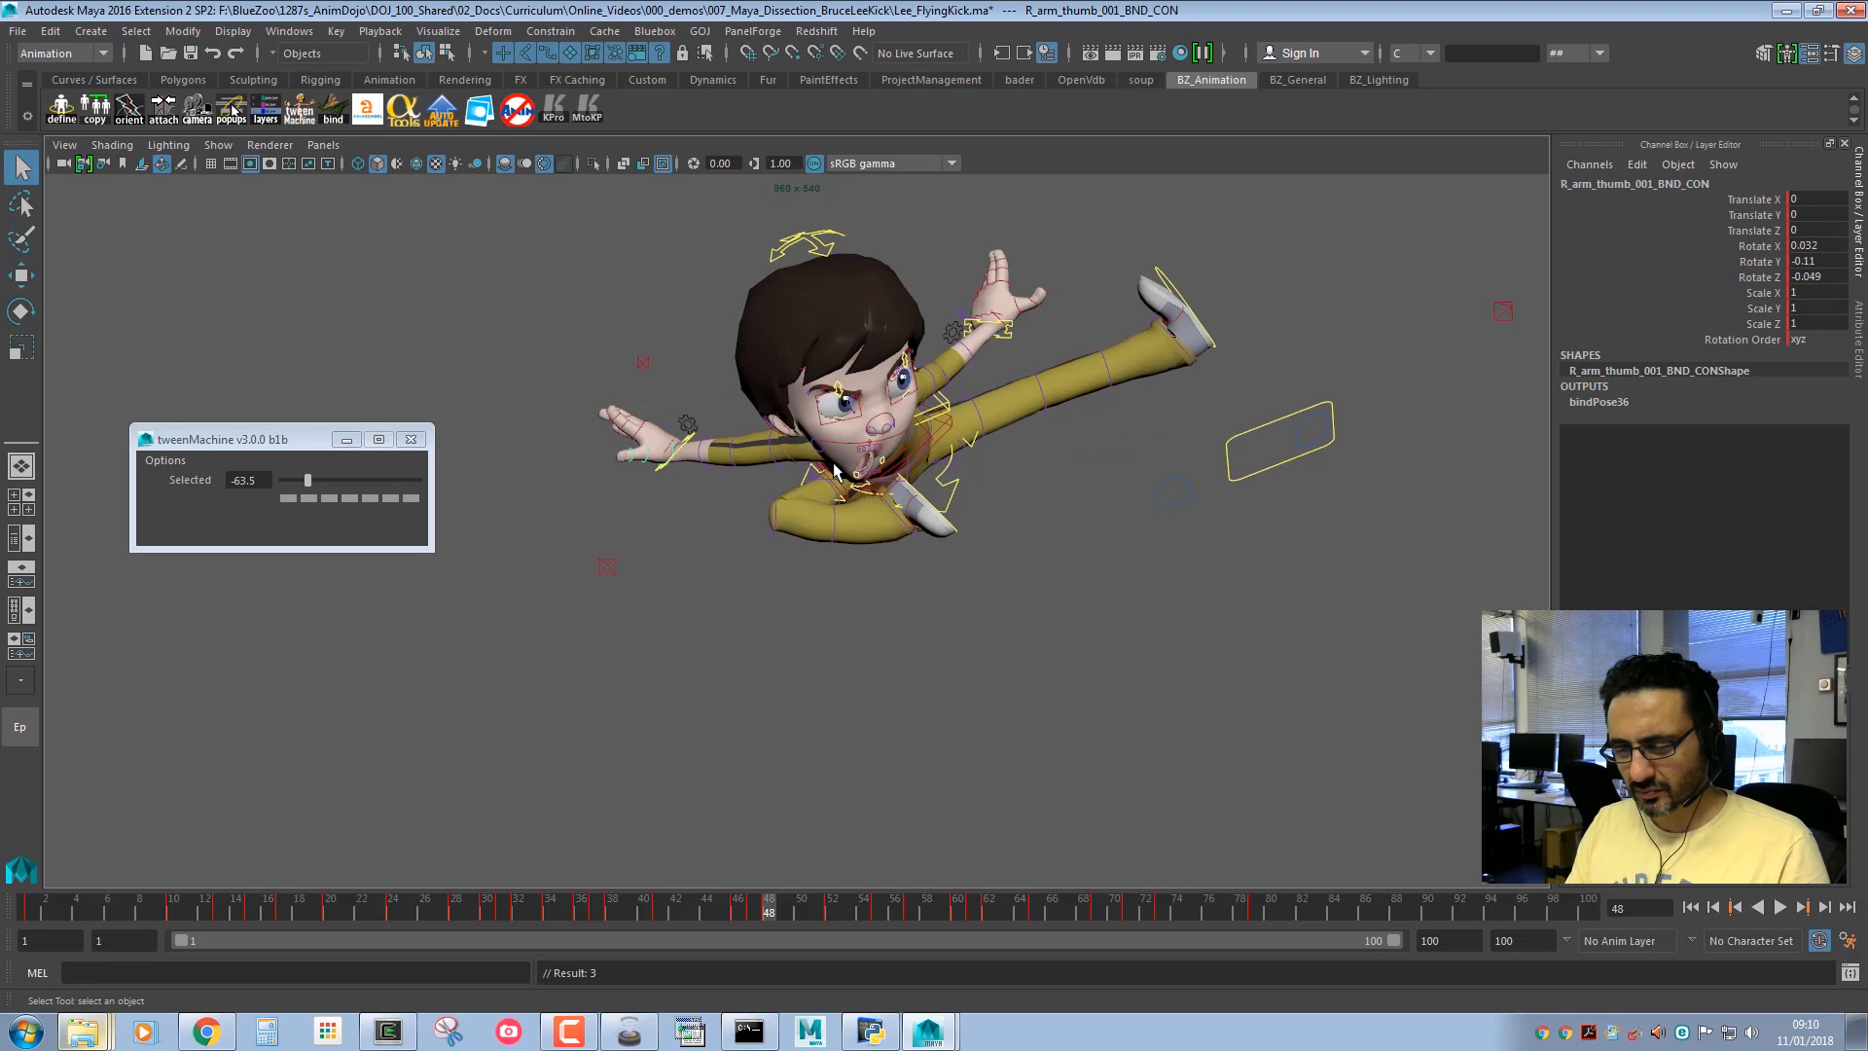
{"action": "key", "text": "comma"}
{"action": "key", "text": "comma"}
{"action": "key", "text": "period"}
{"action": "key", "text": "period"}
Key all of the character's controls at frame 52 and rotate the left foot.
{"action": "left_click_drag", "start_coordinate": [1410, 624], "coordinate": [428, 278]}
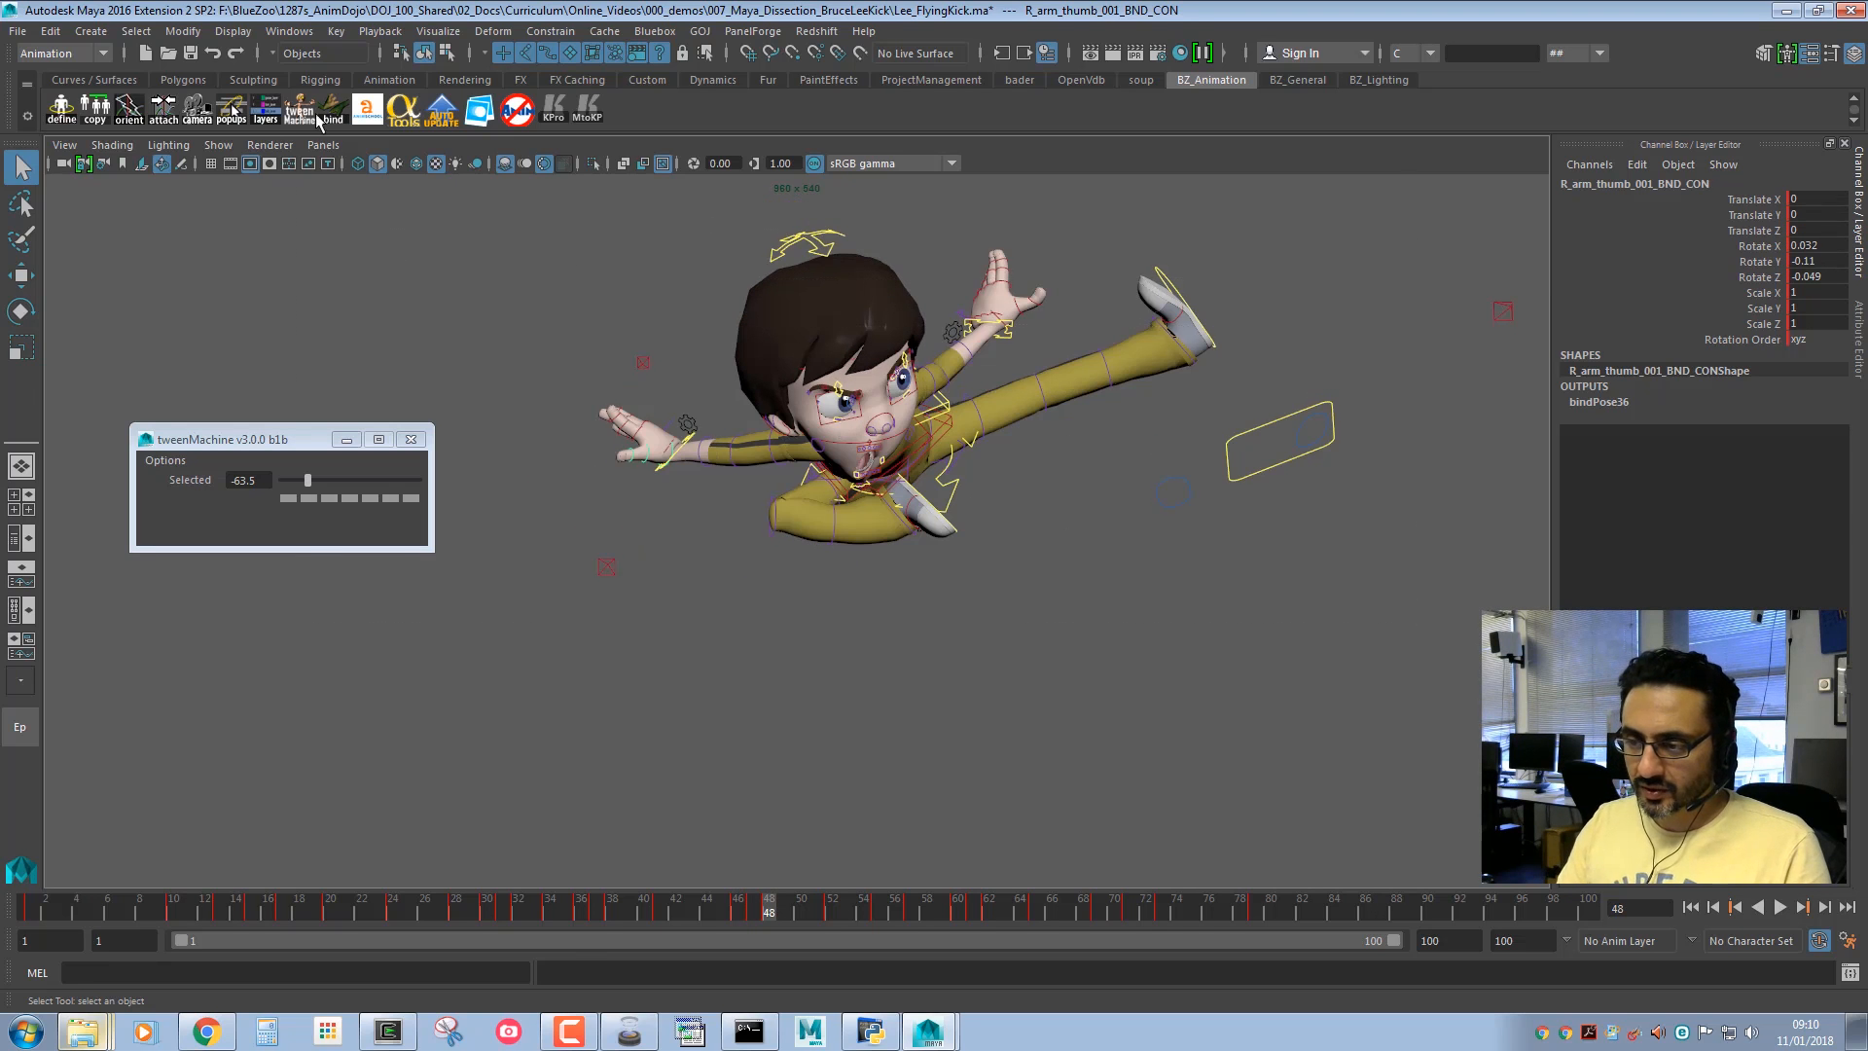
{"action": "left_click_drag", "start_coordinate": [700, 908], "coordinate": [832, 911]}
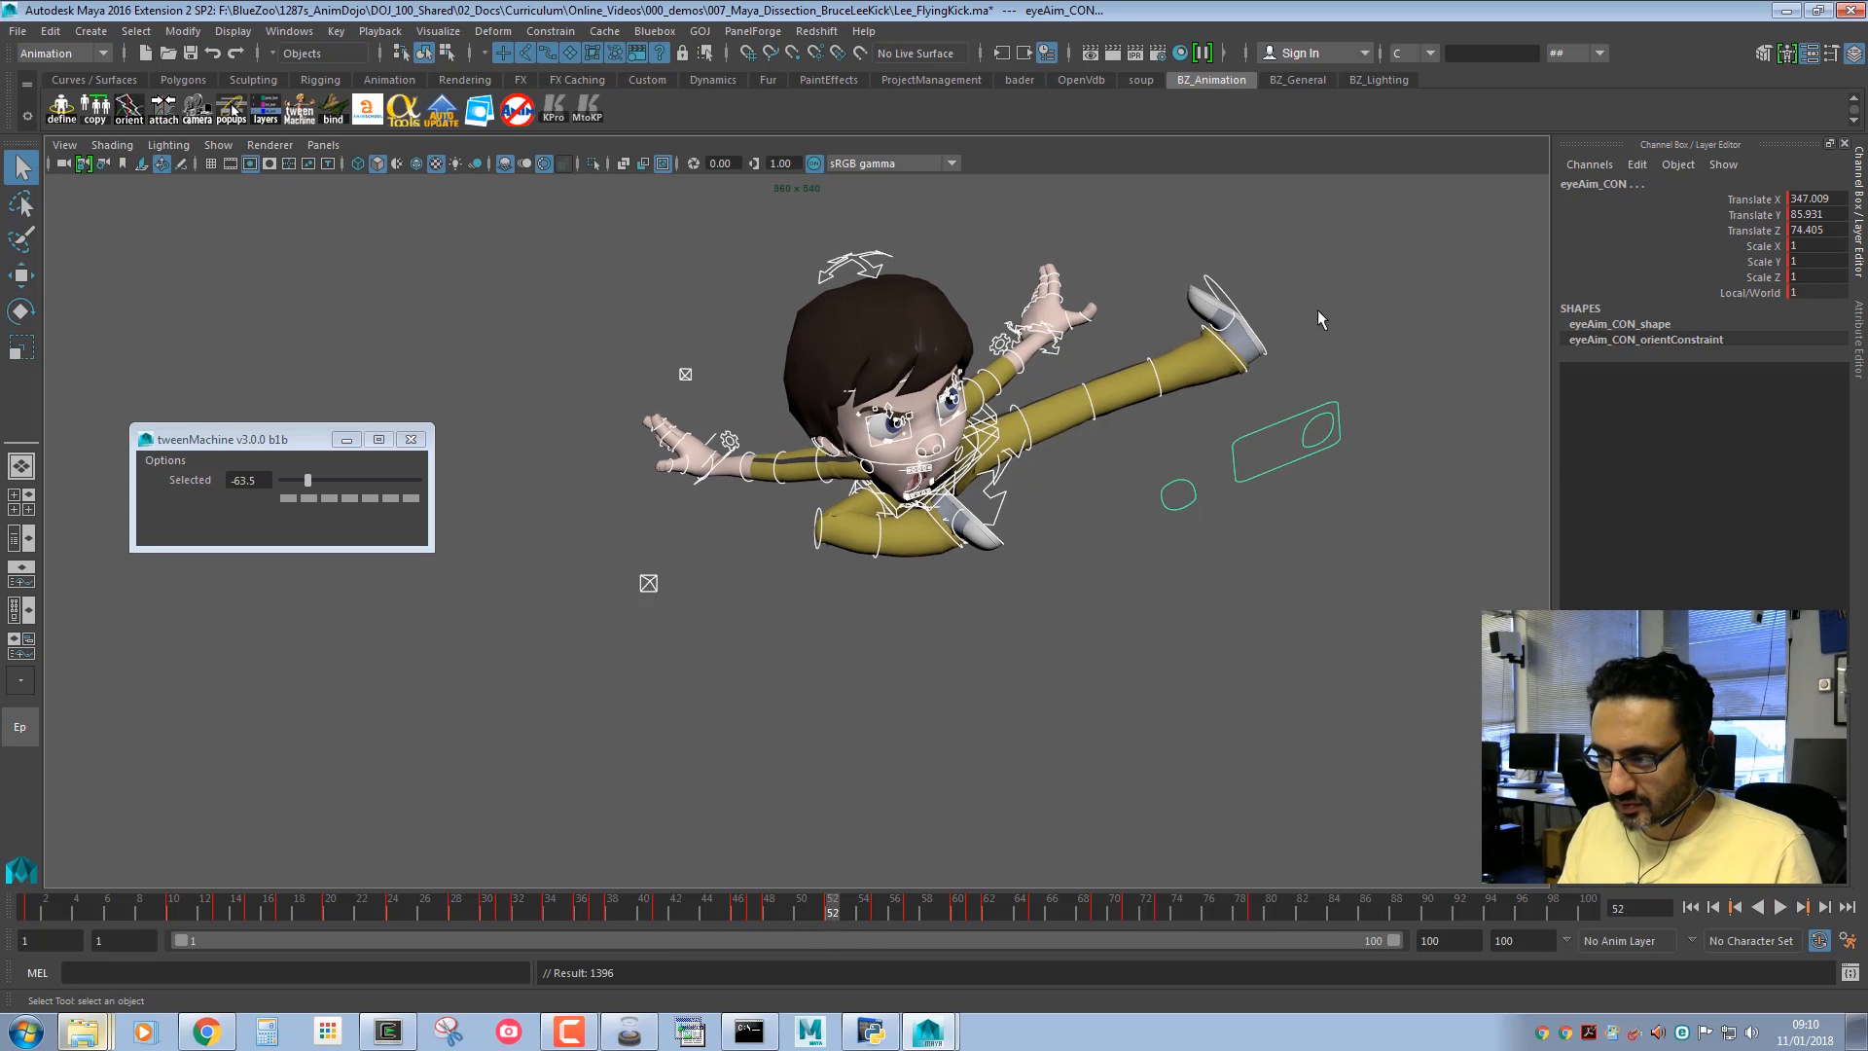
{"action": "left_click", "coordinate": [1253, 335]}
{"action": "key", "text": "e"}
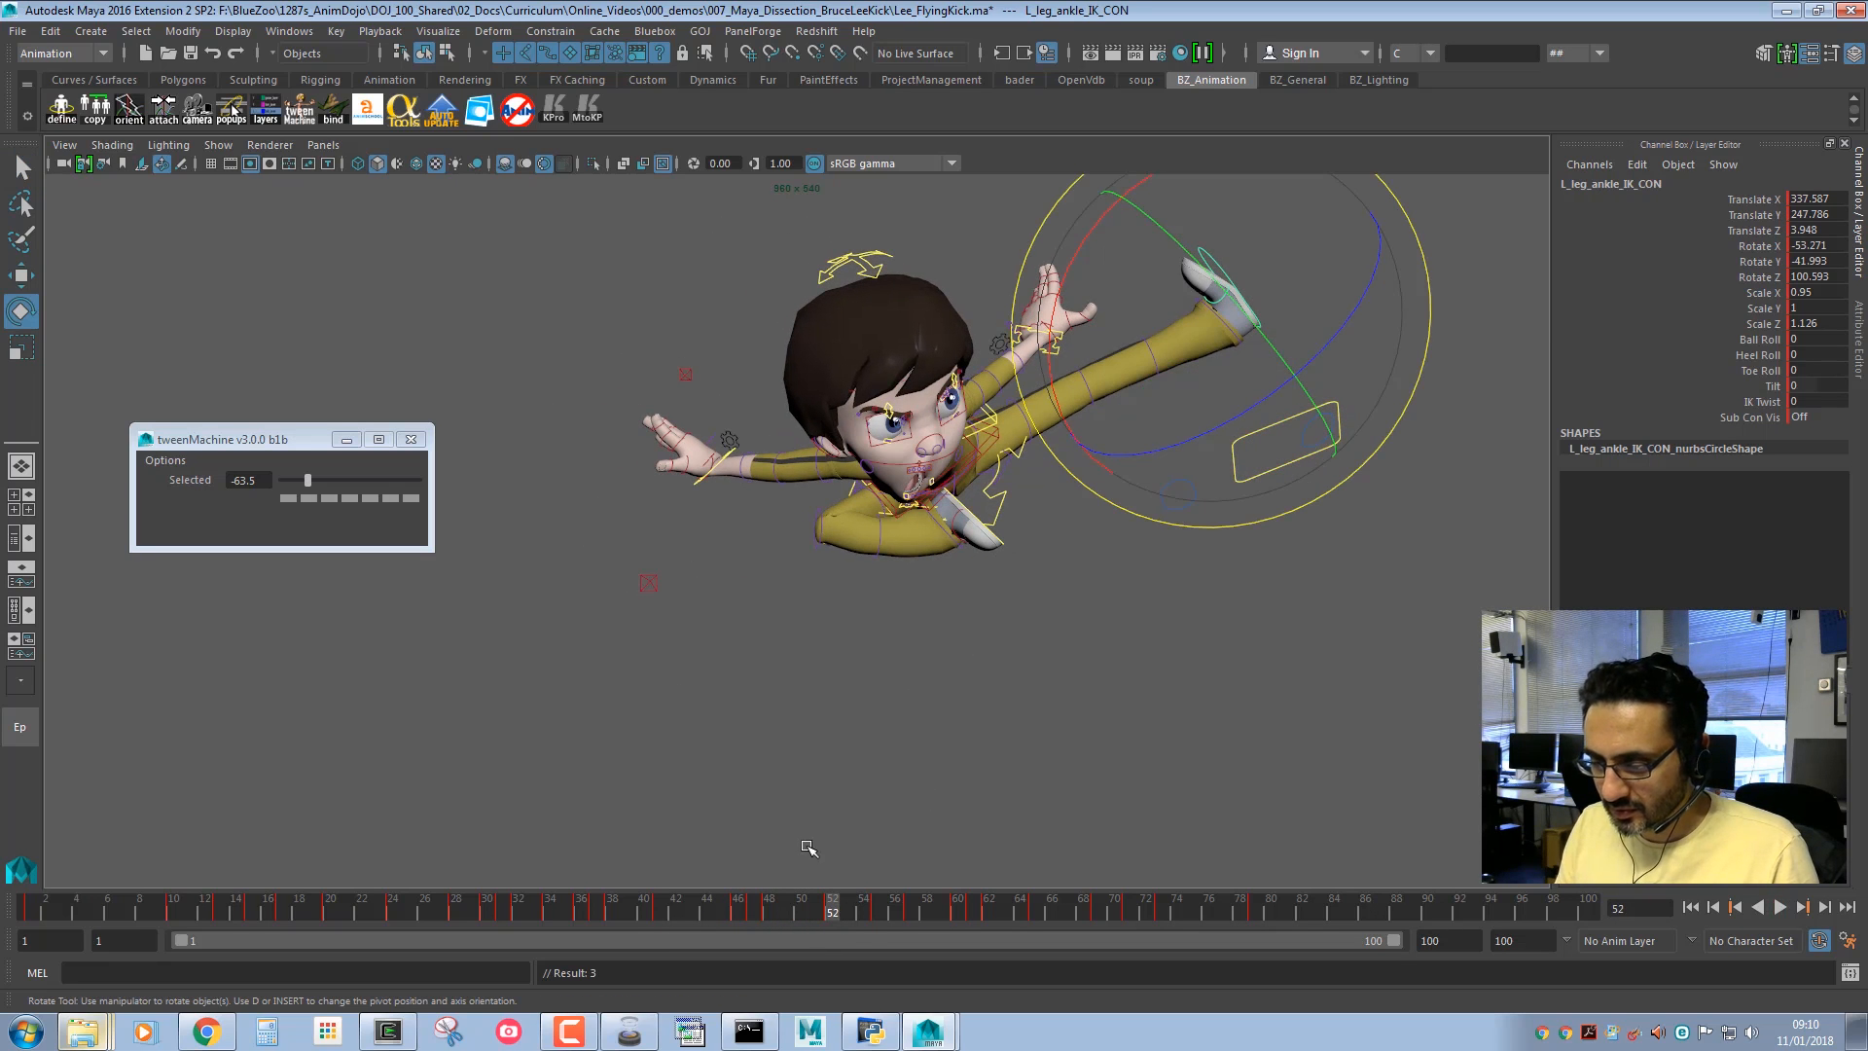
At frame 55, raise and rotate the kicking left foot, then key all of the character's controls.
{"action": "left_click_drag", "start_coordinate": [739, 910], "coordinate": [862, 910]}
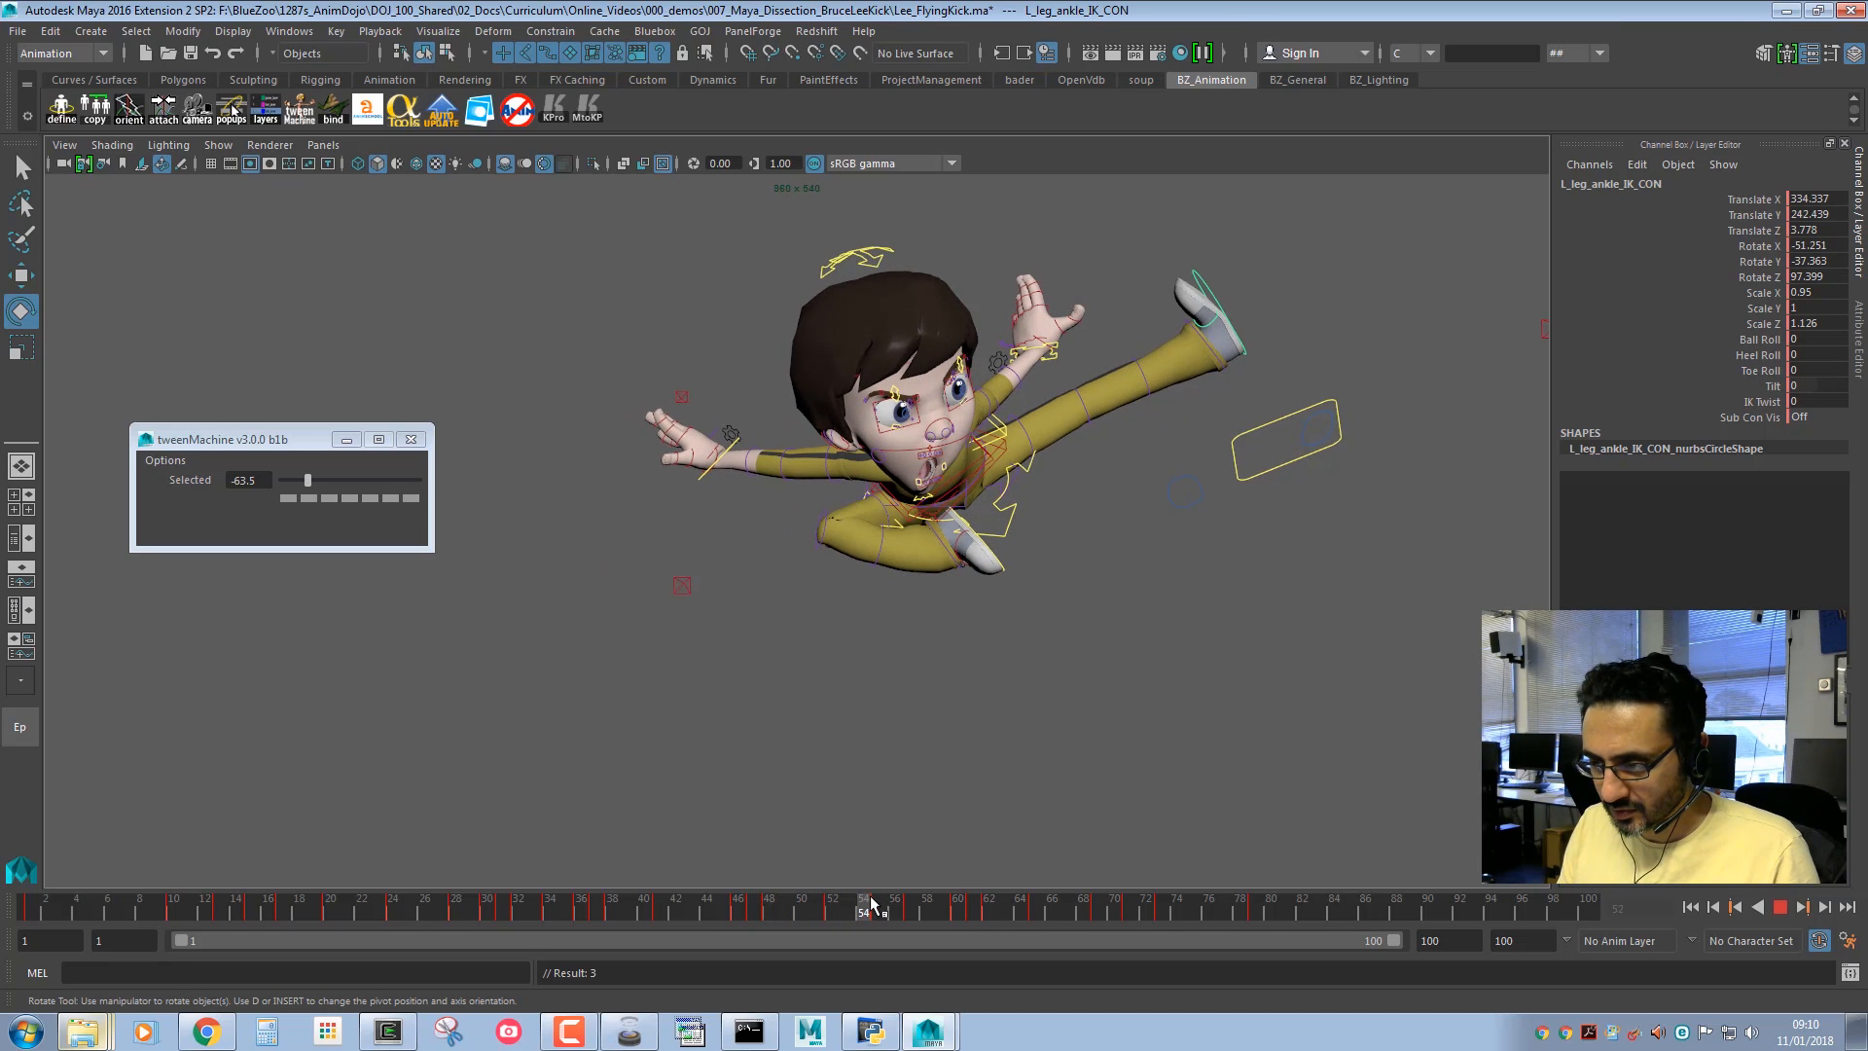
{"action": "left_click", "coordinate": [873, 905]}
{"action": "key", "text": "w"}
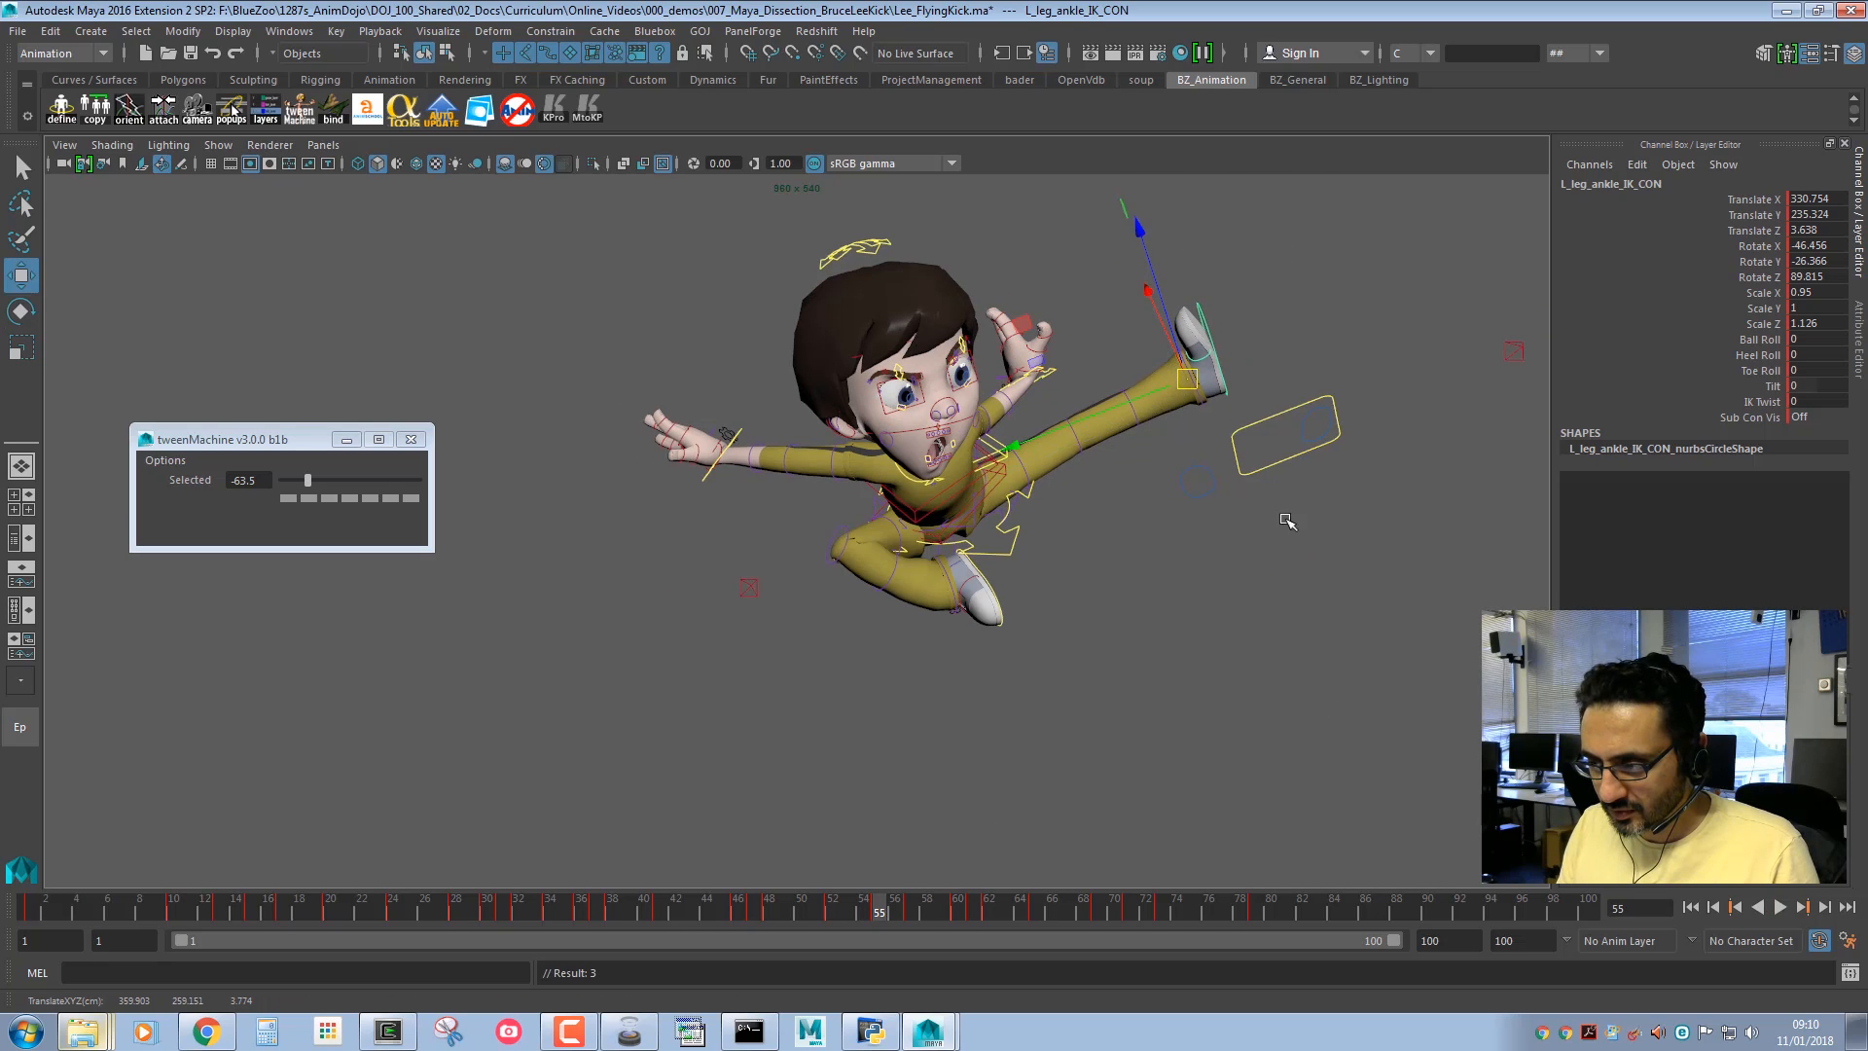
{"action": "key", "text": "e"}
{"action": "left_click_drag", "start_coordinate": [1302, 341], "coordinate": [1304, 291]}
{"action": "key", "text": "w"}
{"action": "key", "text": "q"}
{"action": "left_click_drag", "start_coordinate": [1310, 748], "coordinate": [637, 182]}
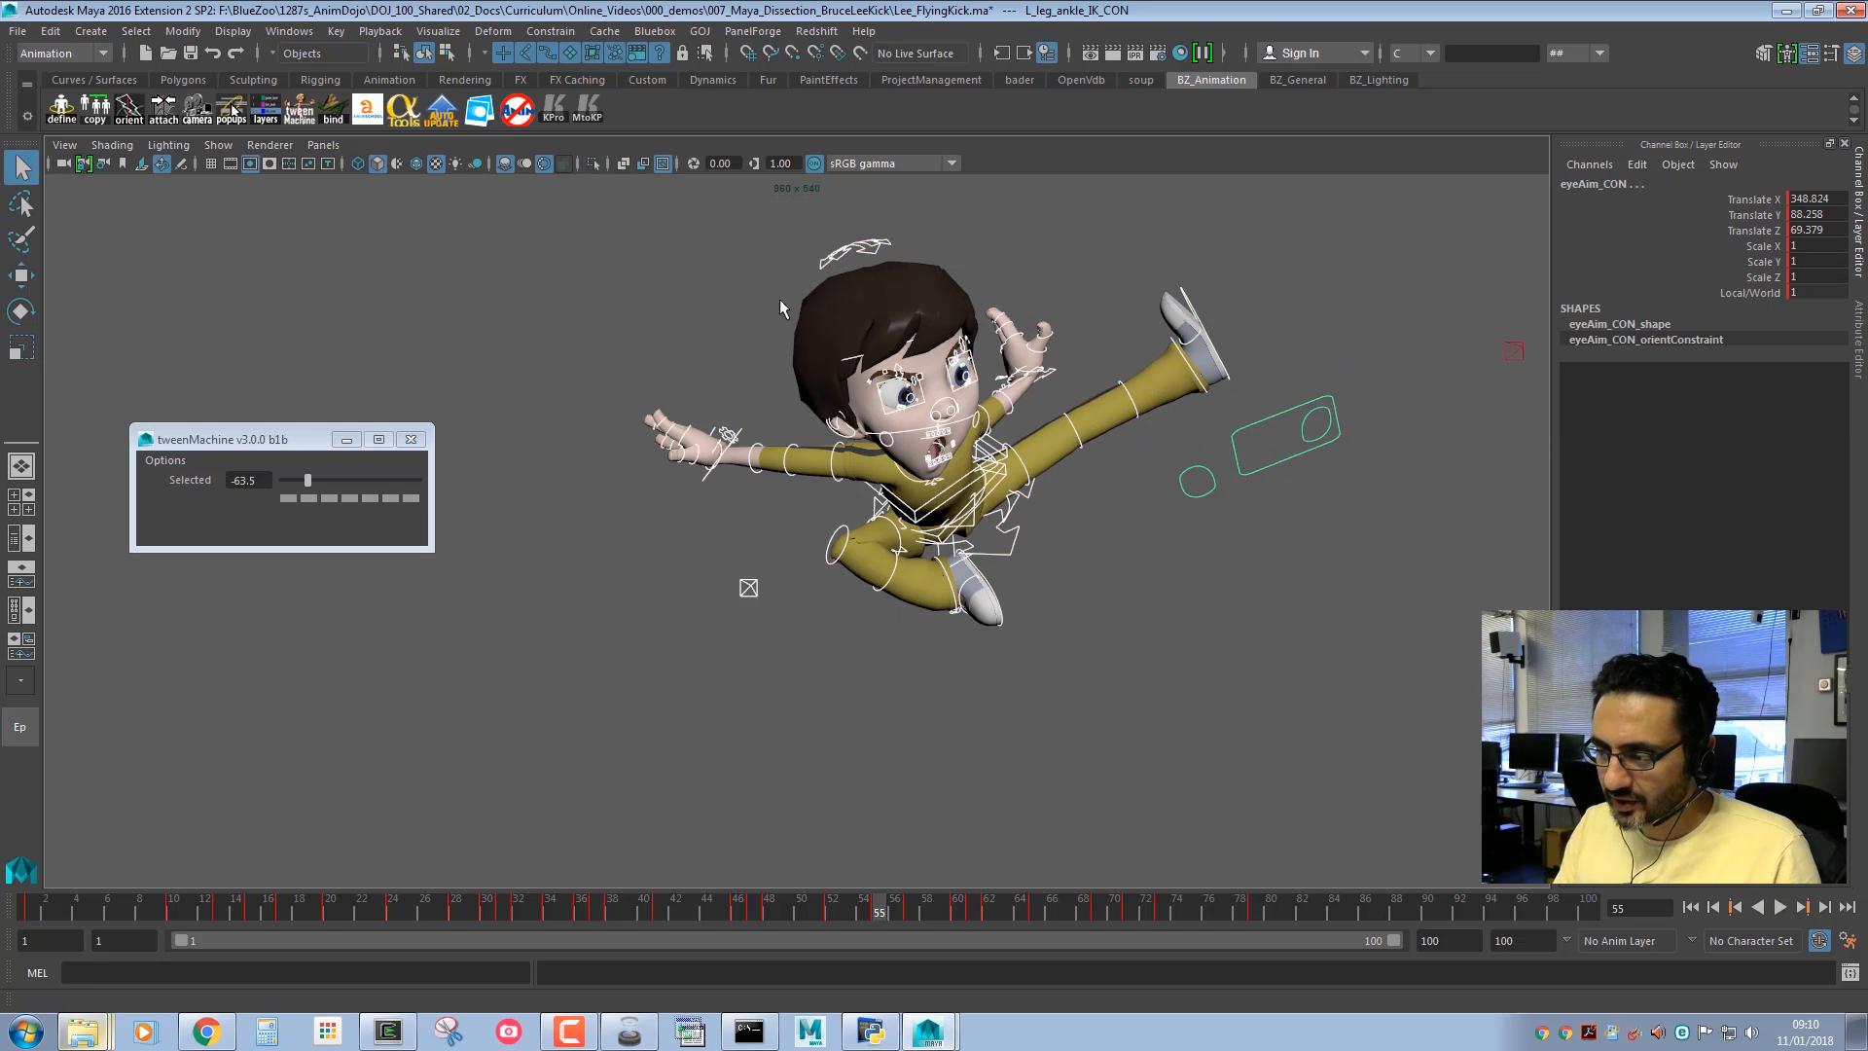
{"action": "left_click_drag", "start_coordinate": [1525, 738], "coordinate": [623, 109]}
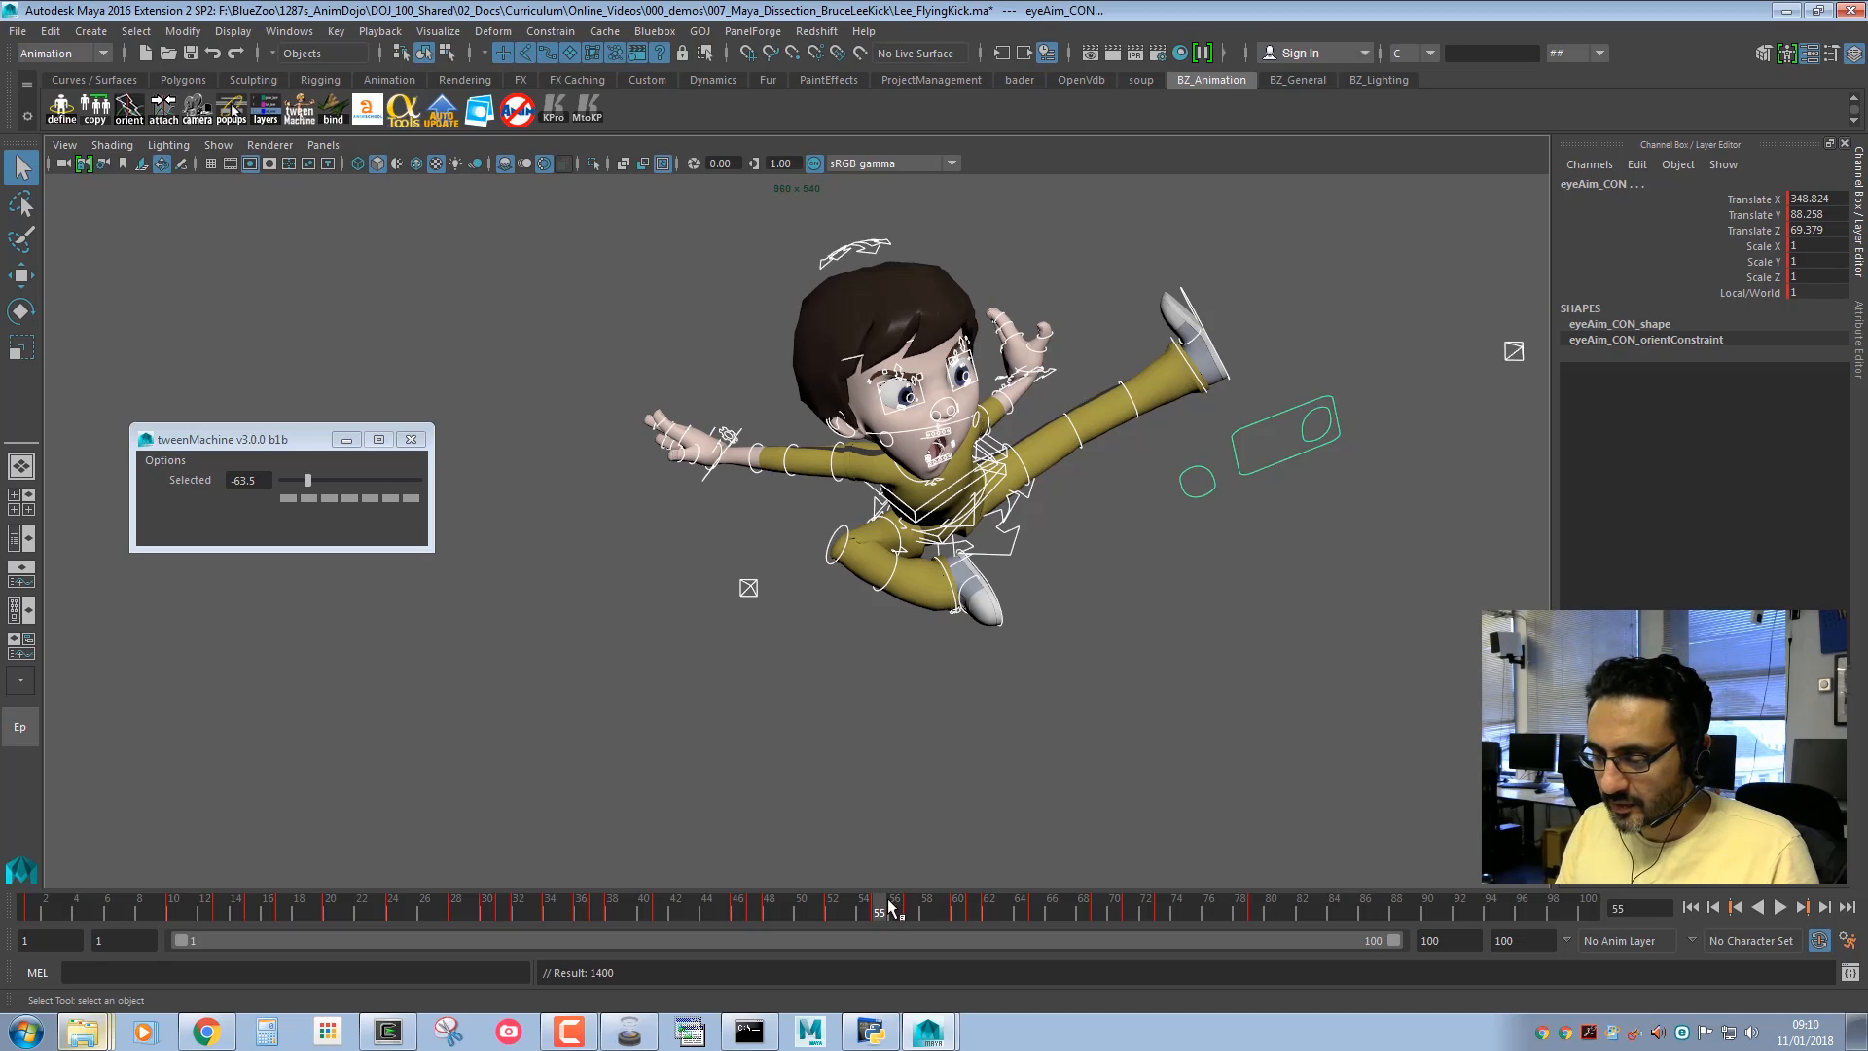
At frame 57, select the character's body, hand, foot and pole-vector controls and shift the whole pose forward along the jump.
{"action": "left_click_drag", "start_coordinate": [889, 905], "coordinate": [910, 906]}
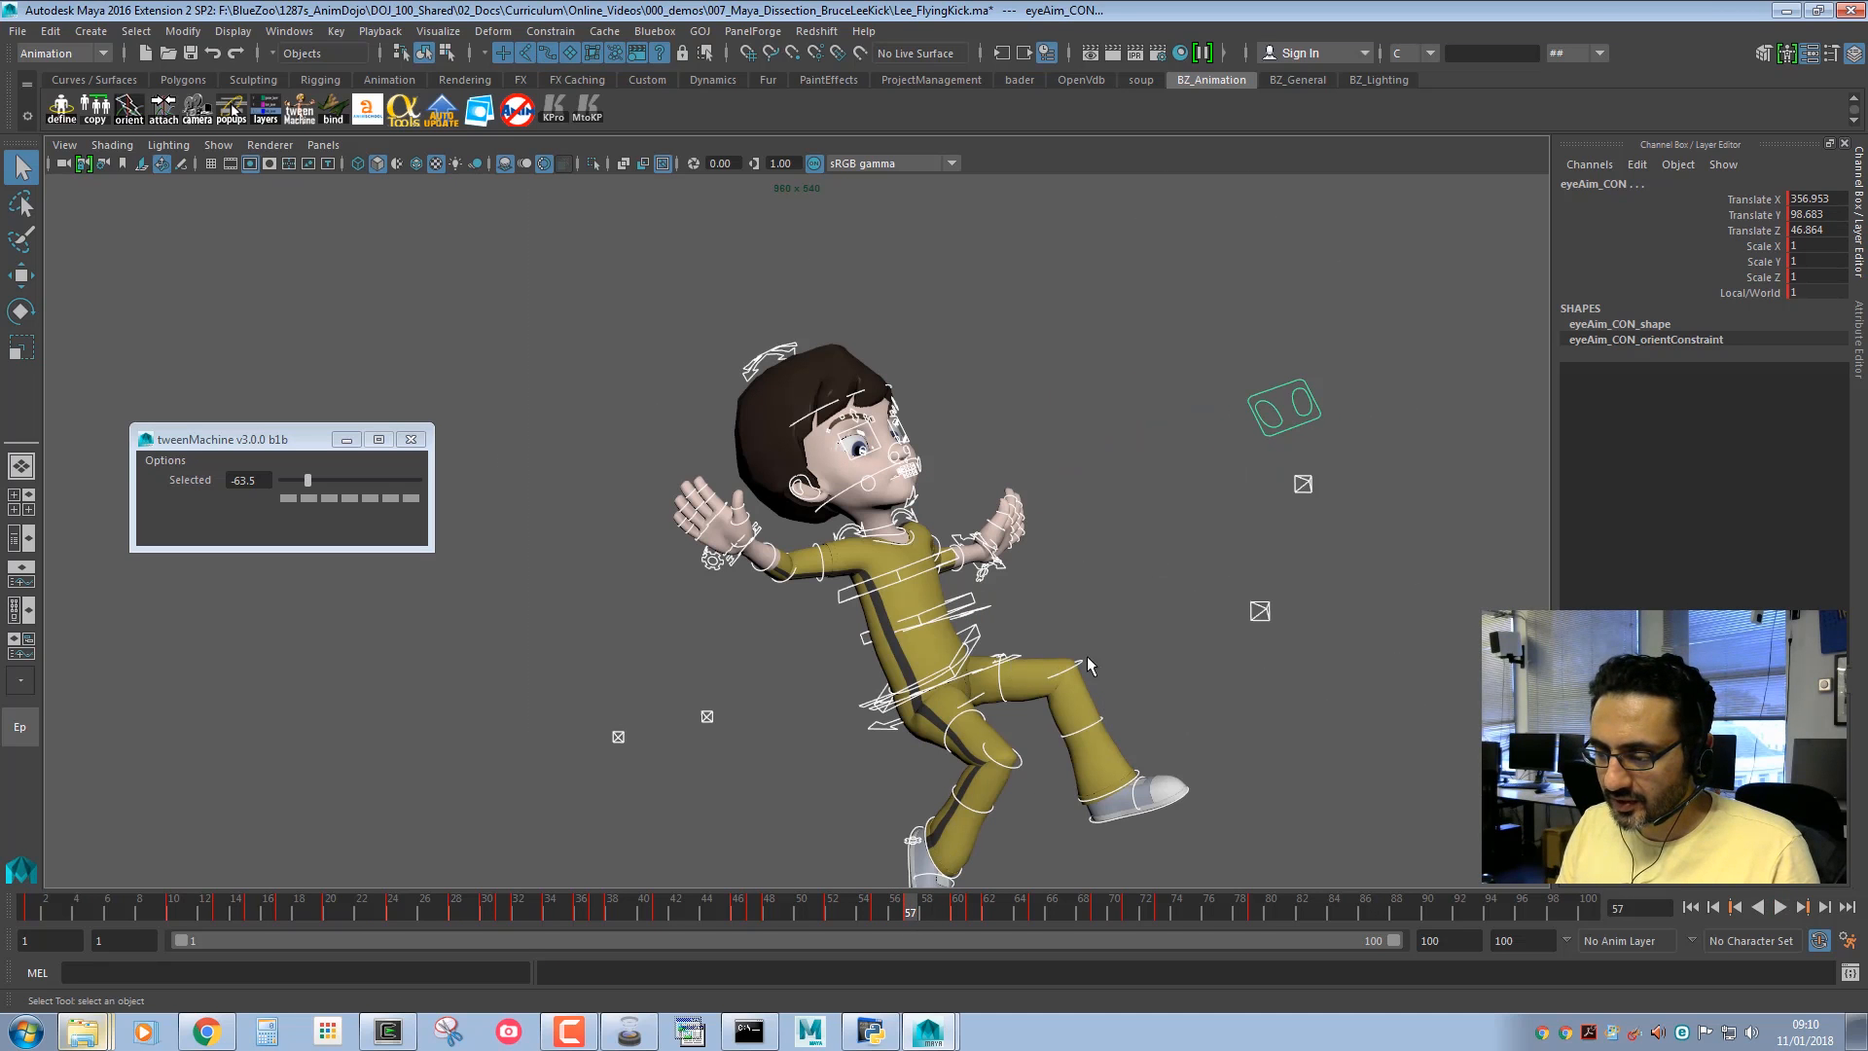
{"action": "key", "text": "a"}
{"action": "left_click", "coordinate": [885, 475]}
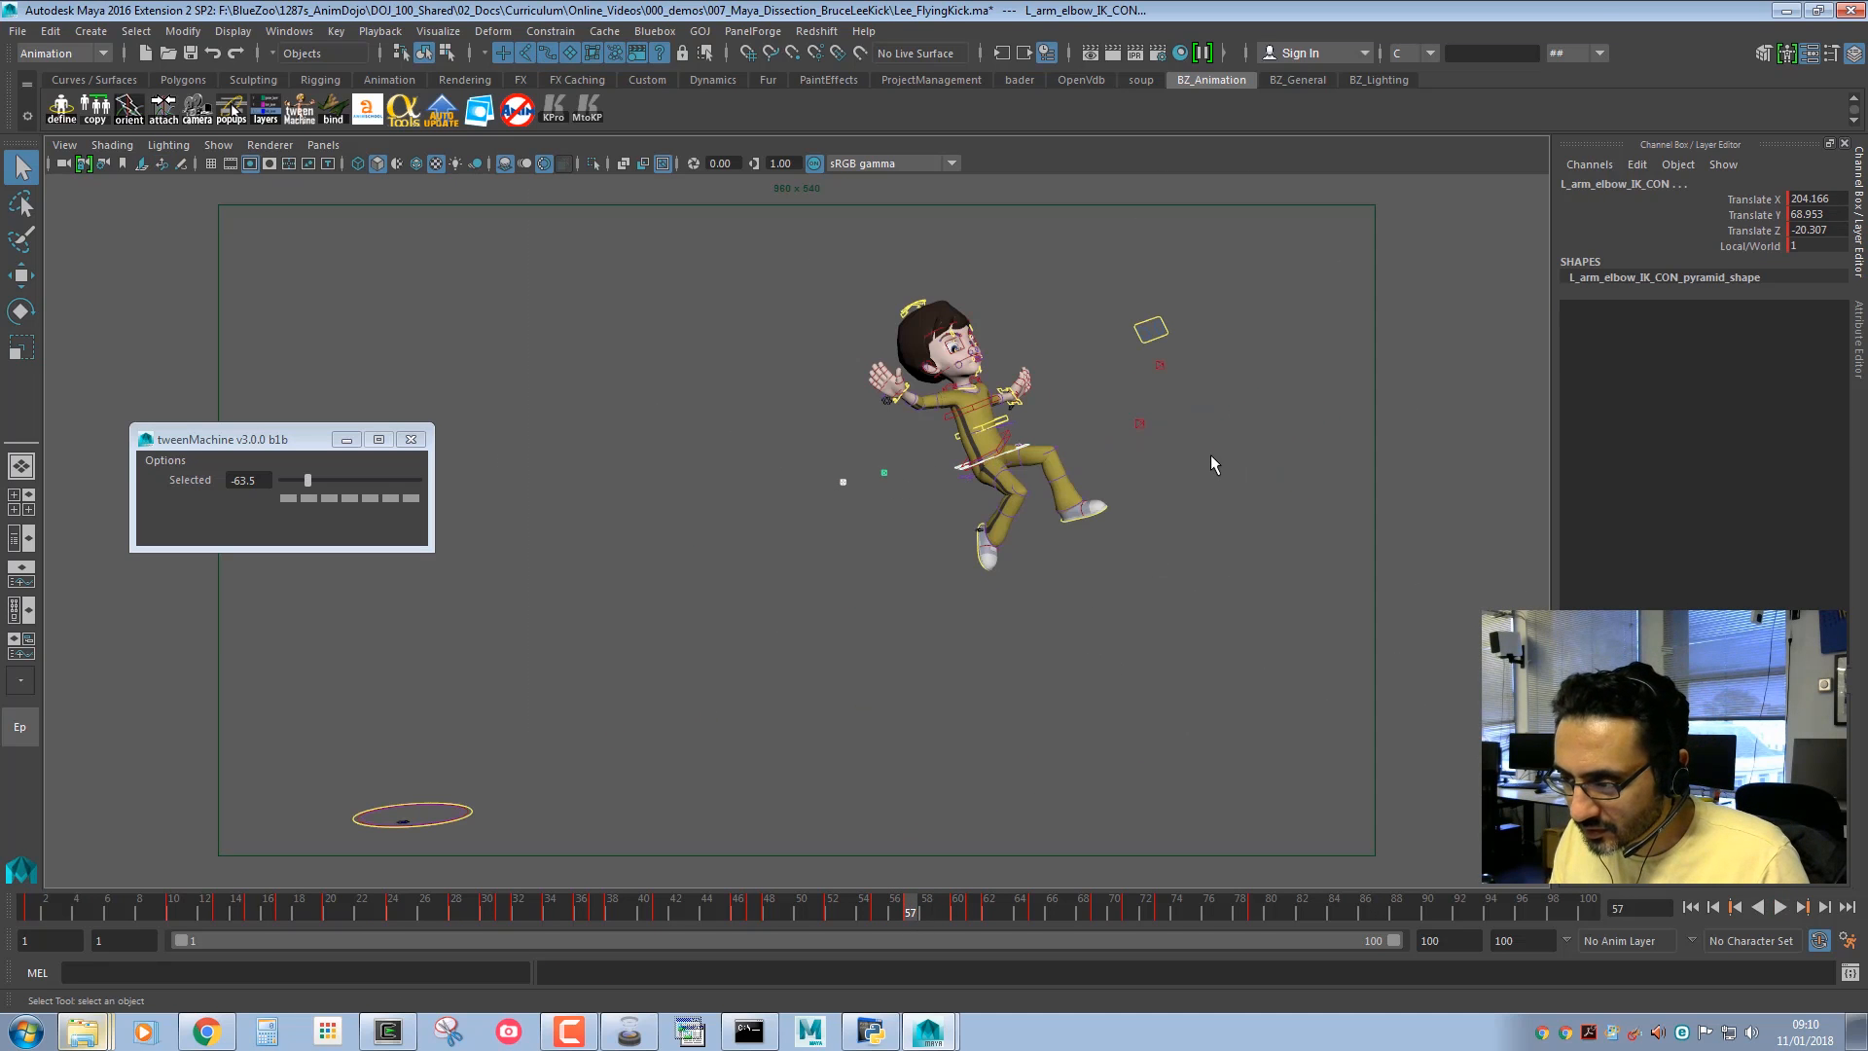
{"action": "left_click_drag", "start_coordinate": [1109, 344], "coordinate": [1107, 346]}
{"action": "left_click", "coordinate": [983, 561]}
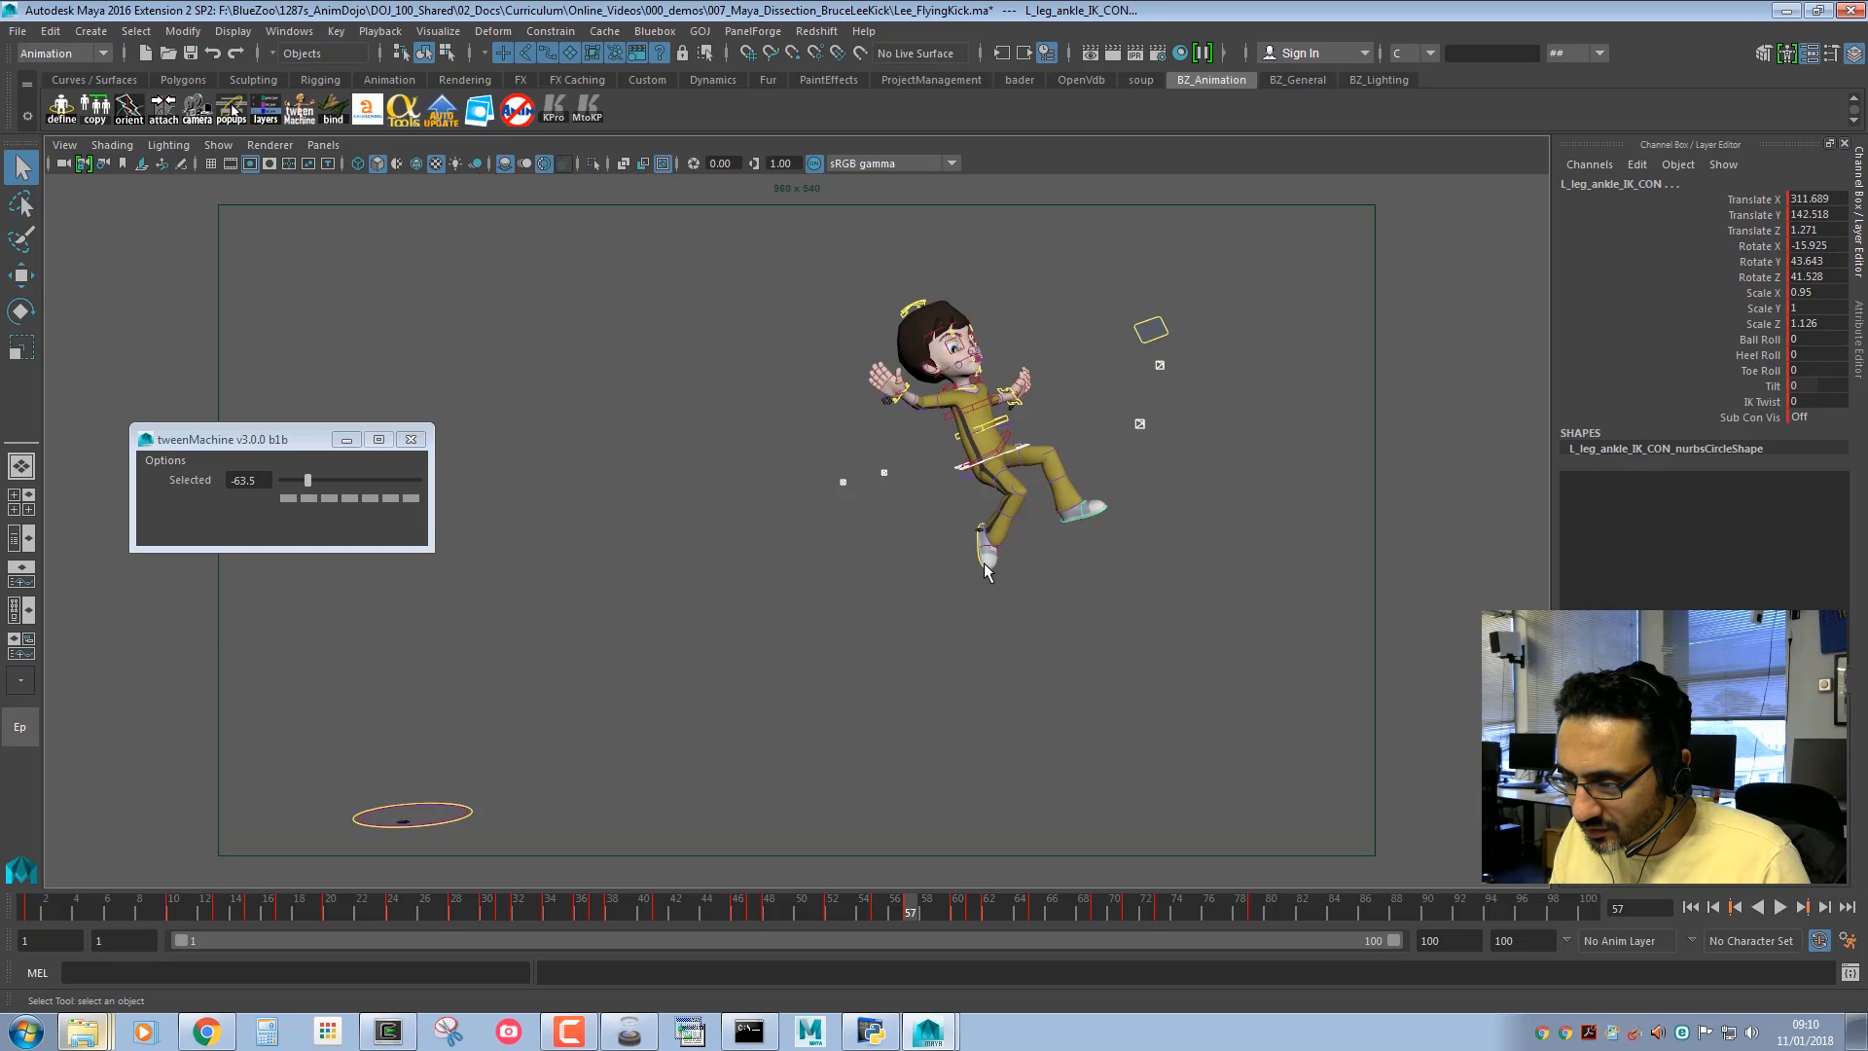
{"action": "left_click", "coordinate": [1021, 403]}
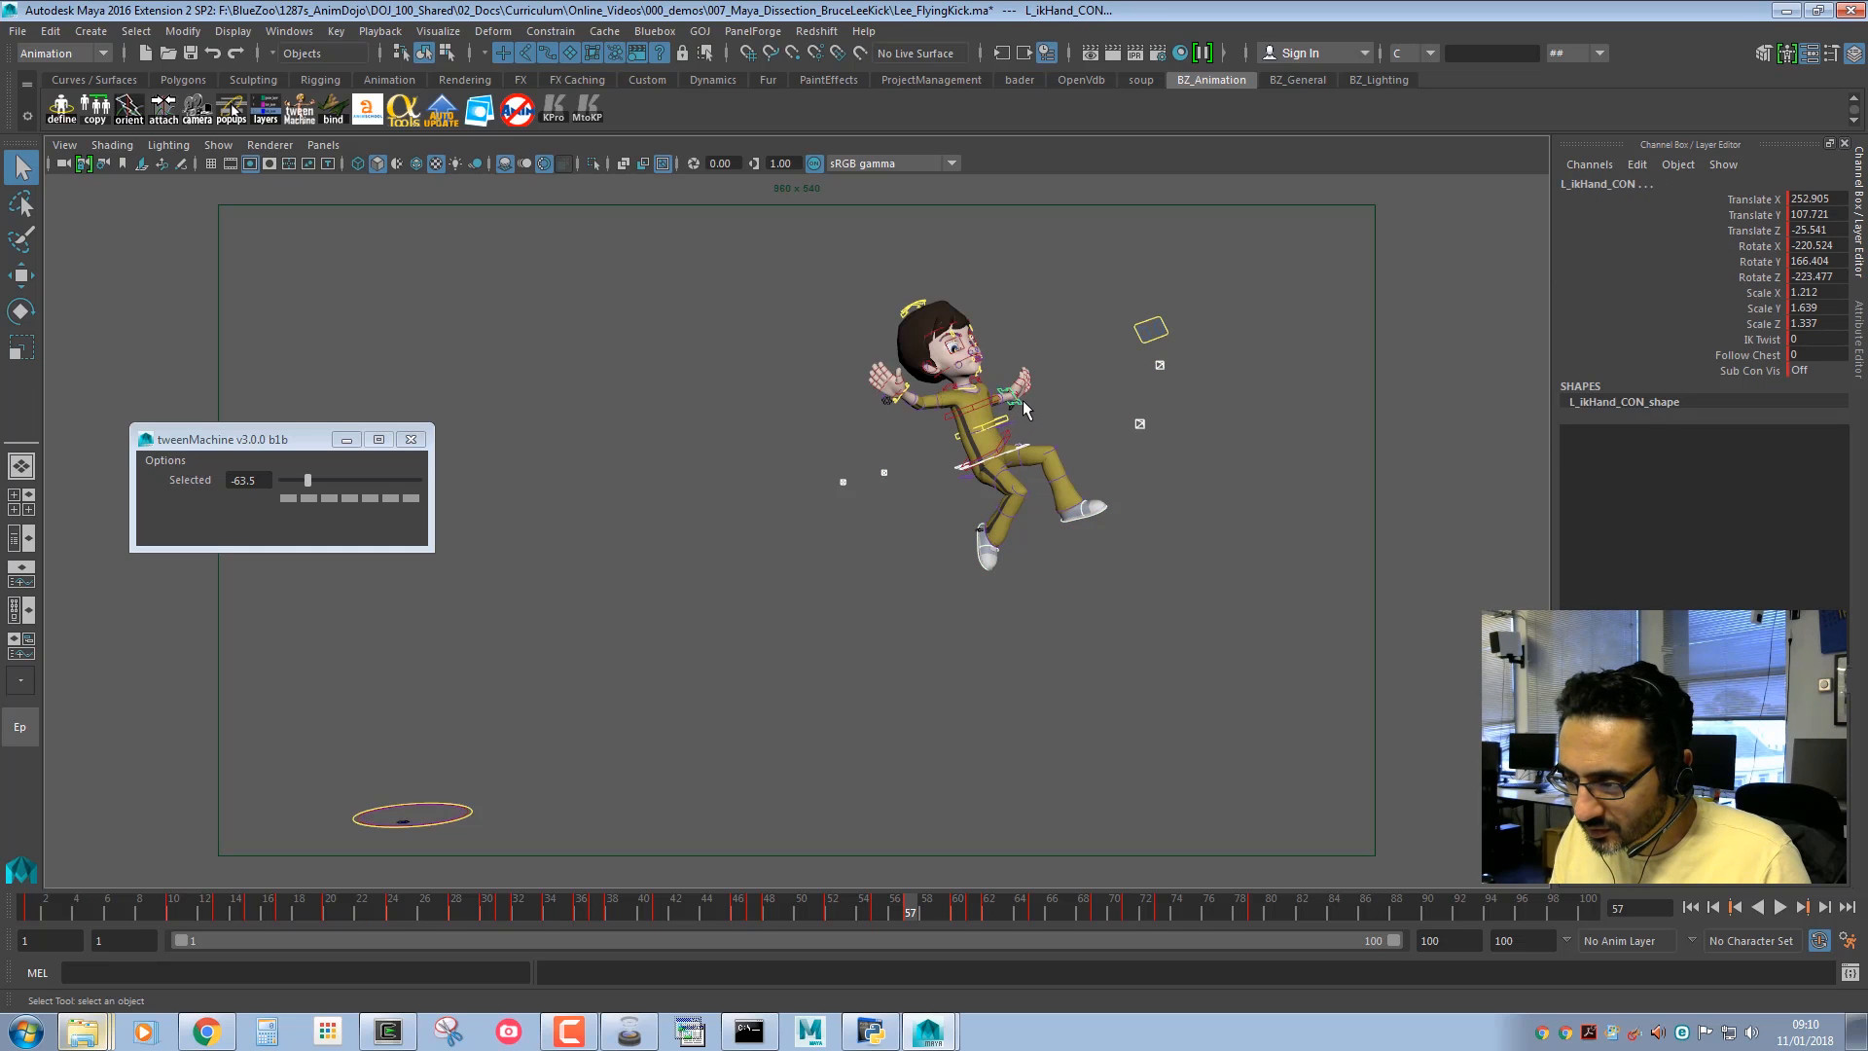
{"action": "left_click", "coordinate": [896, 398], "text": "shift"}
{"action": "key", "text": "w"}
{"action": "key", "text": "comma"}
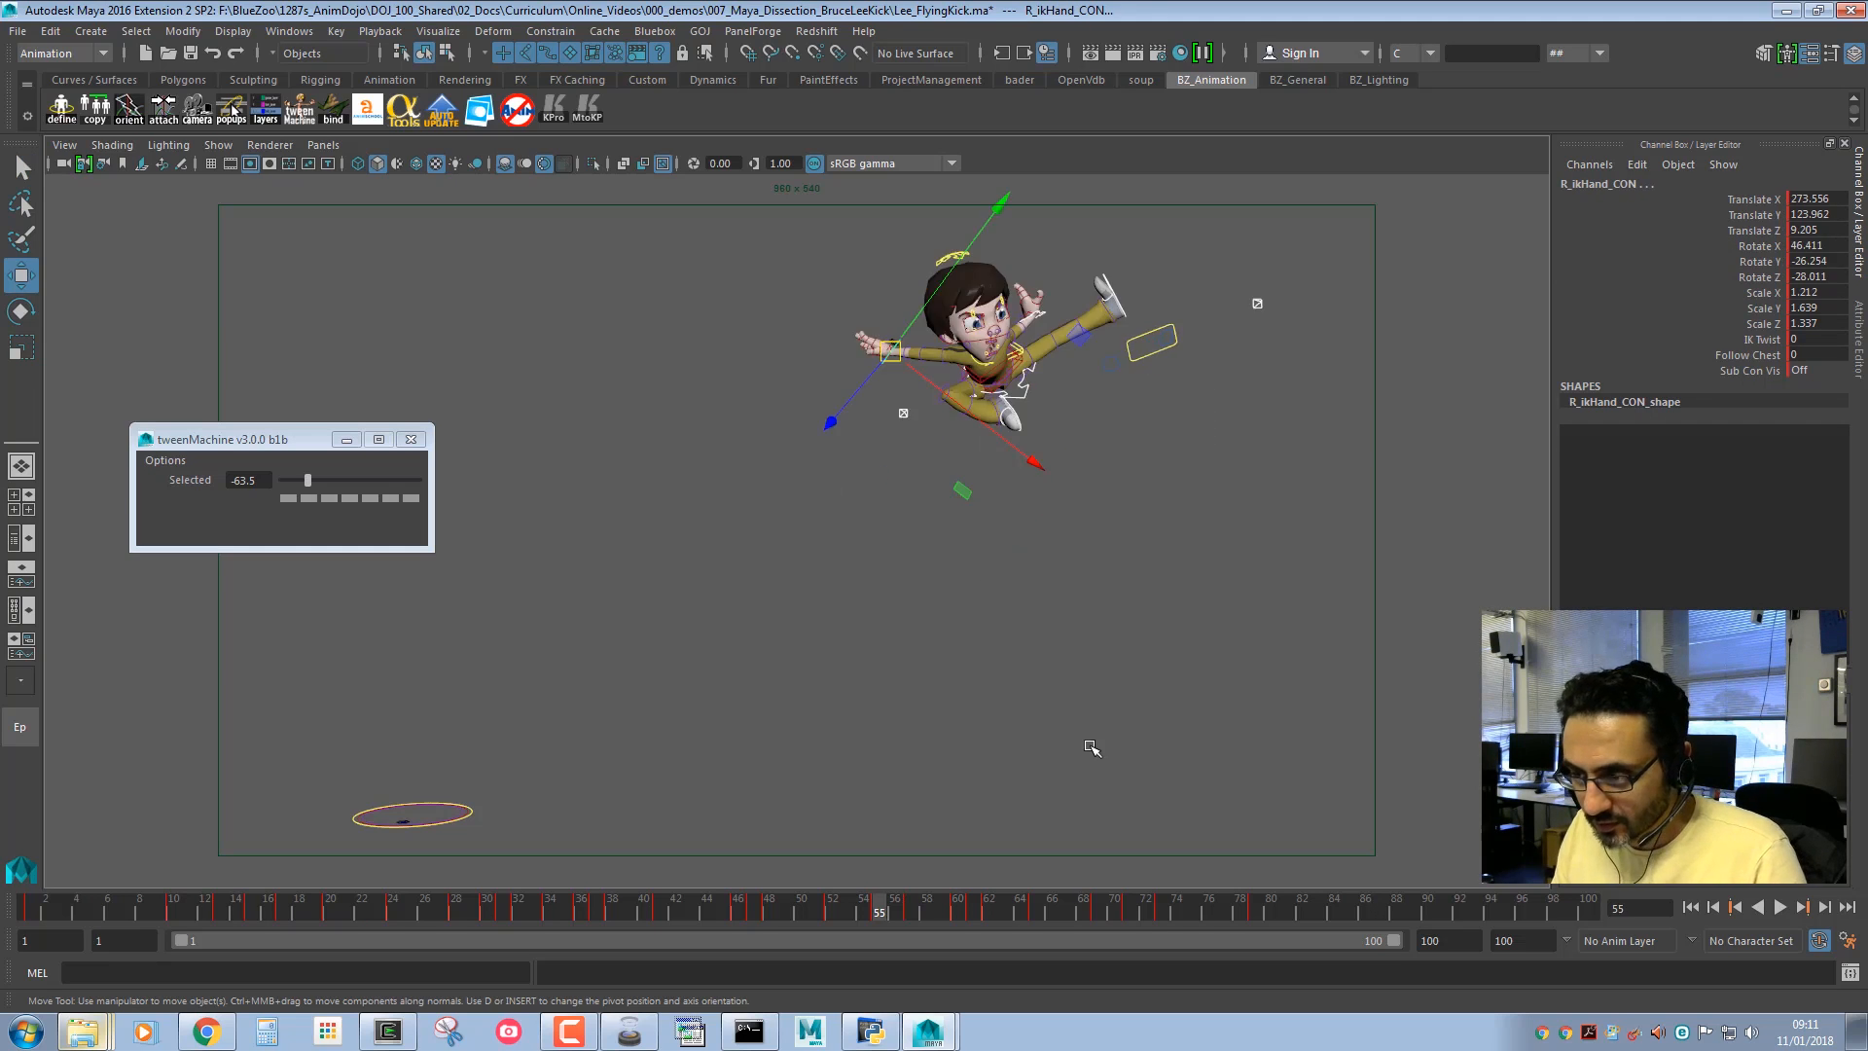
{"action": "key", "text": "period"}
{"action": "key", "text": "comma"}
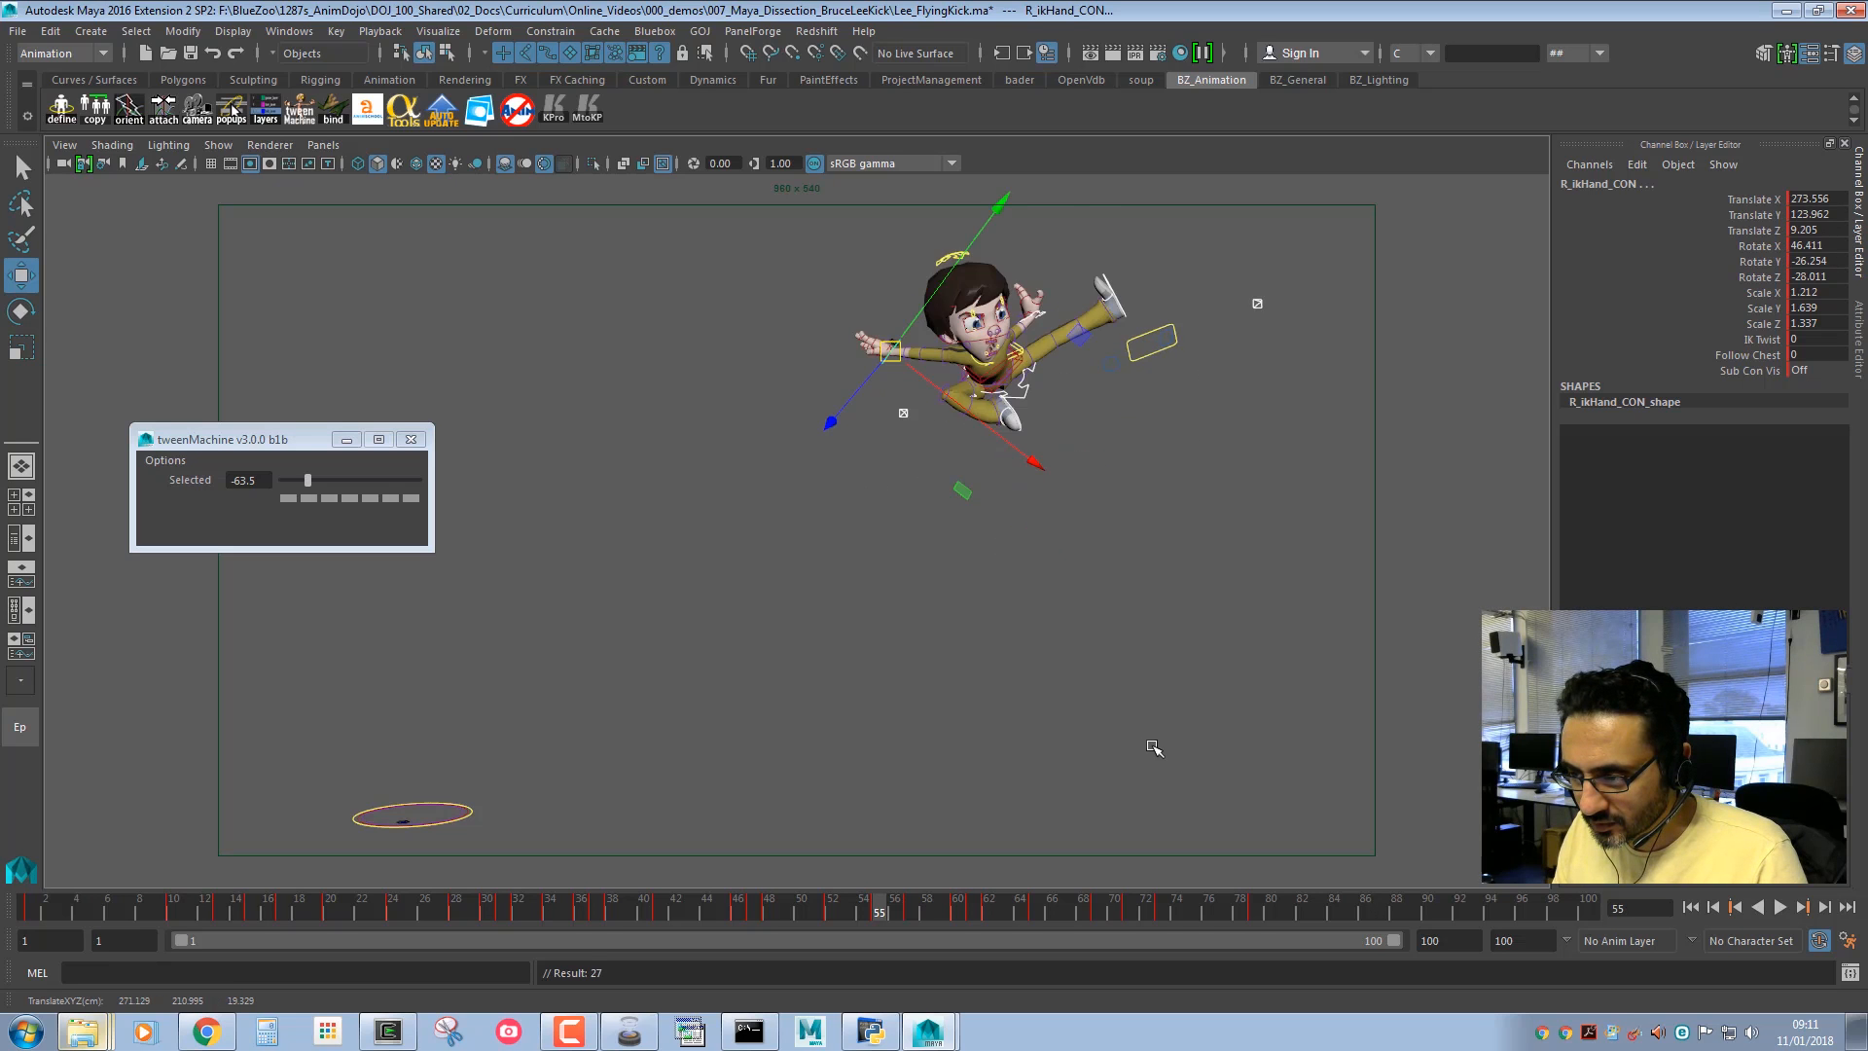
Step back and forth through the keys up to frame 57 to examine the spacing out of the kick hold.
{"action": "key", "text": "period"}
{"action": "key", "text": "comma"}
{"action": "key", "text": "period"}
{"action": "key", "text": "comma"}
{"action": "key", "text": "period"}
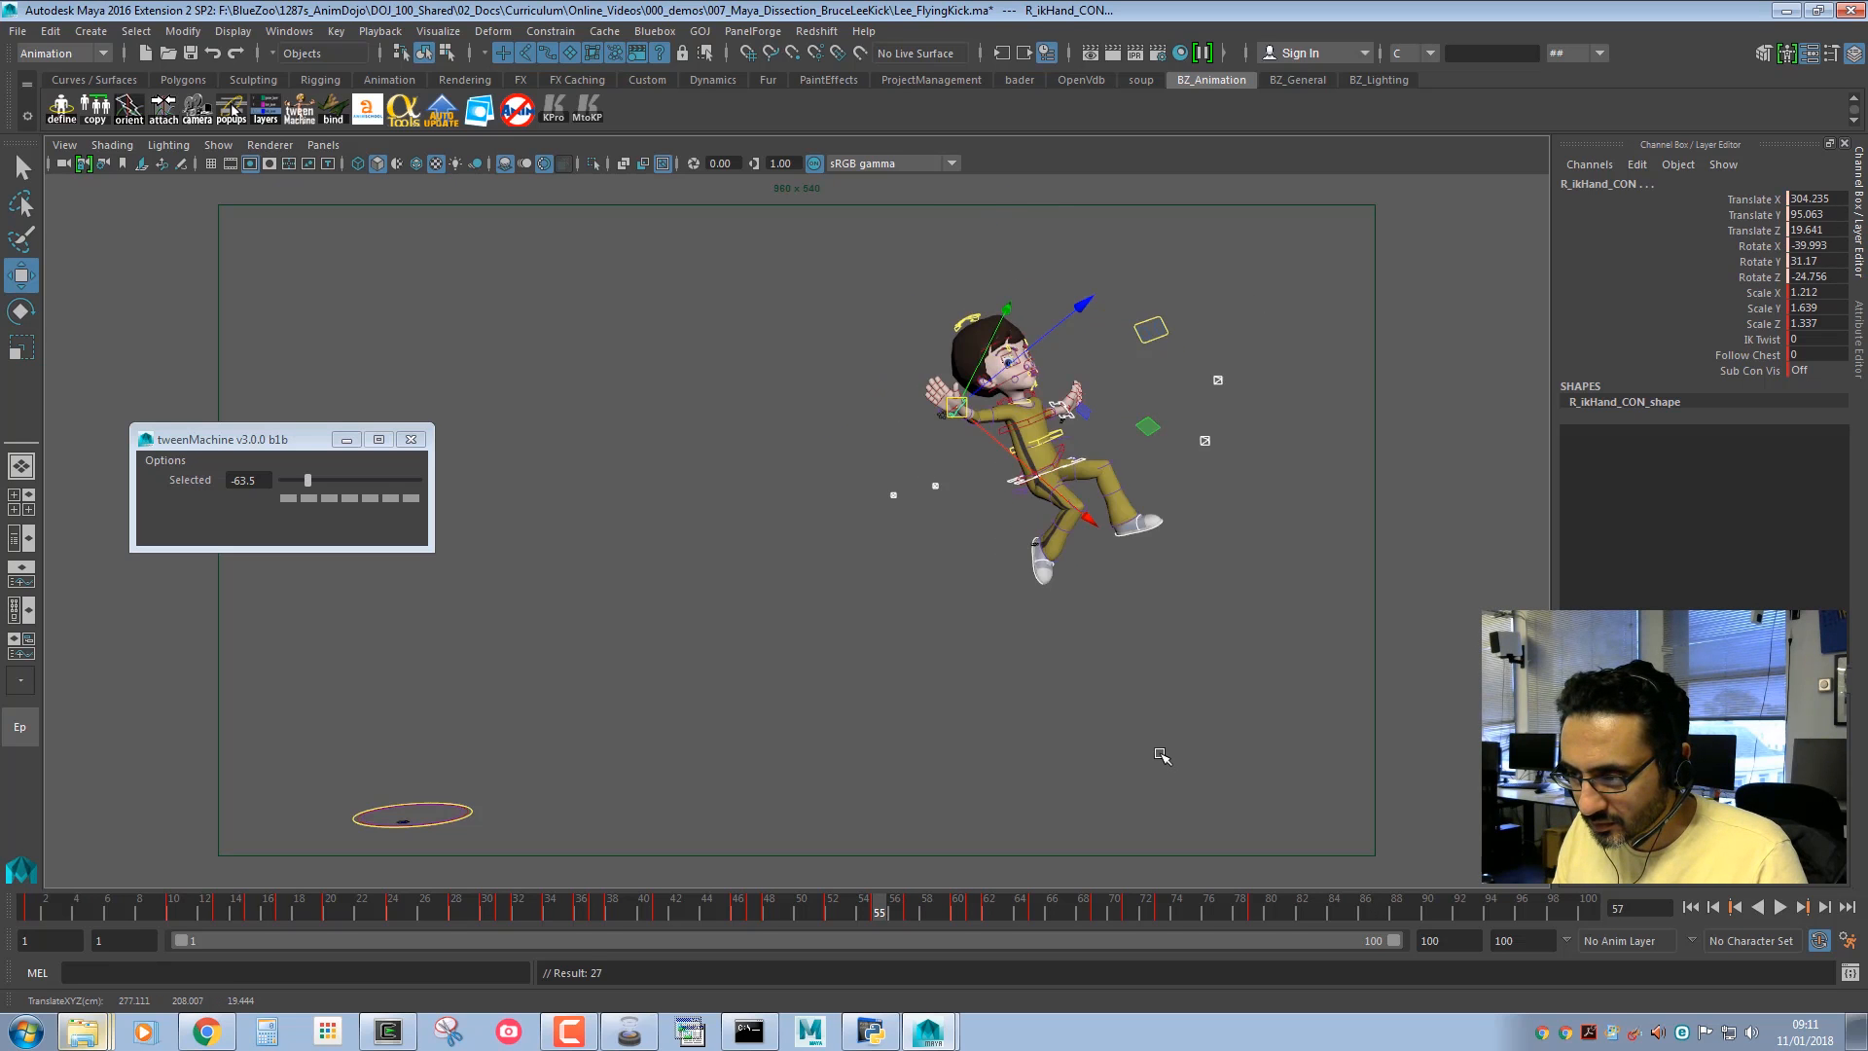
{"action": "key", "text": "comma"}
{"action": "key", "text": "period"}
{"action": "key", "text": "comma"}
{"action": "key", "text": "comma"}
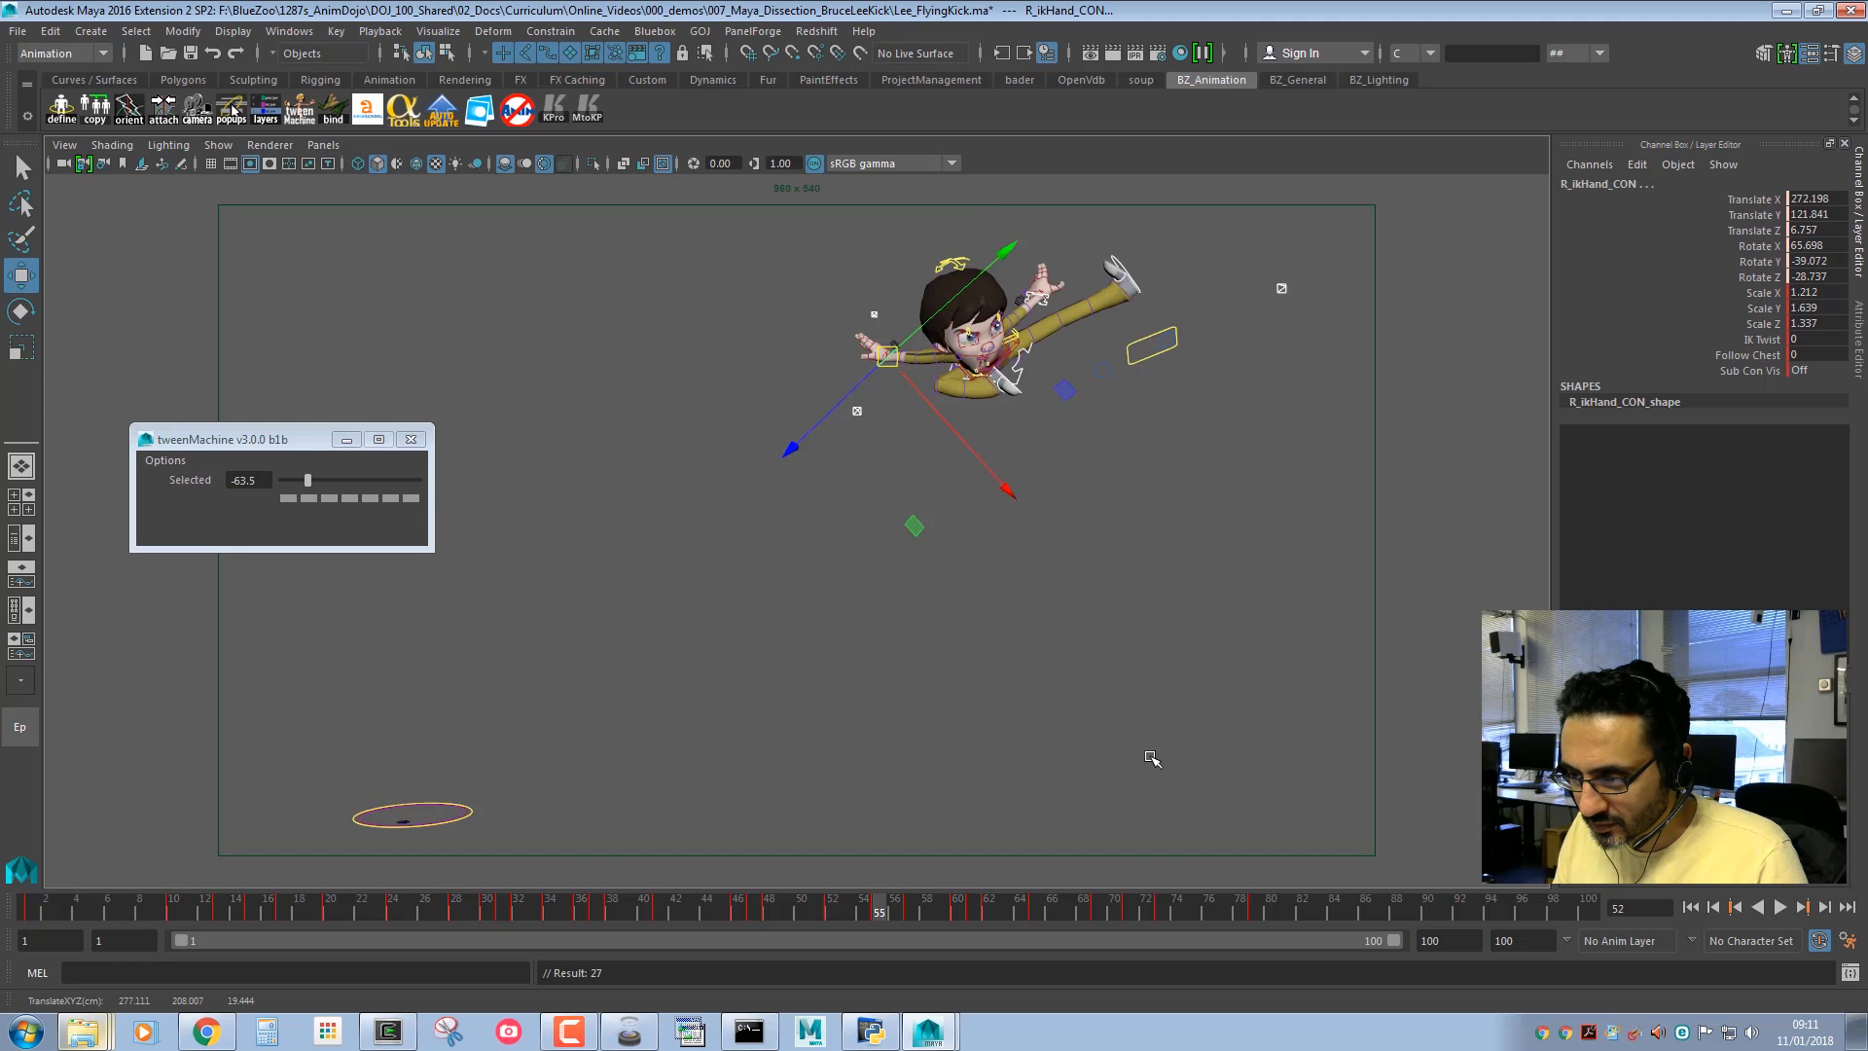
{"action": "key", "text": "comma"}
{"action": "key", "text": "comma"}
{"action": "key", "text": "period"}
{"action": "key", "text": "period"}
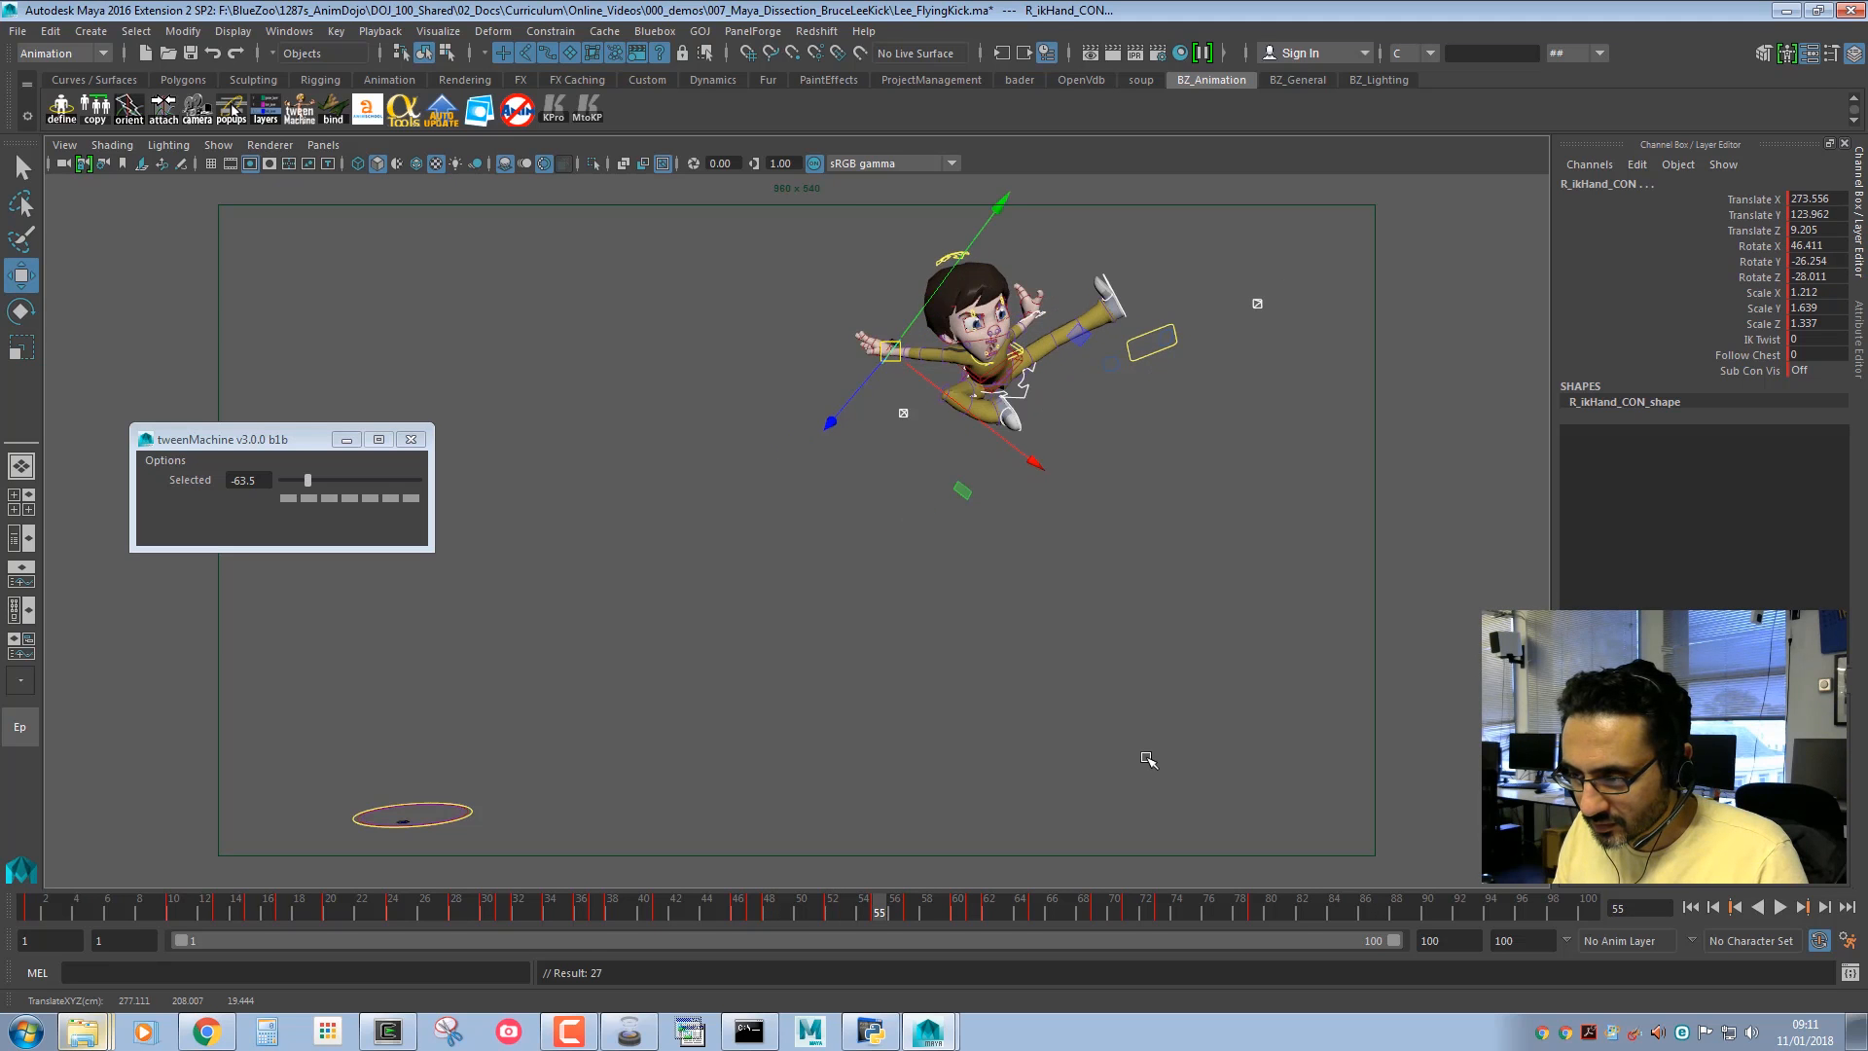
{"action": "key", "text": "period"}
At frame 57, nudge the whole pose slightly farther forward and down.
{"action": "key", "text": "period"}
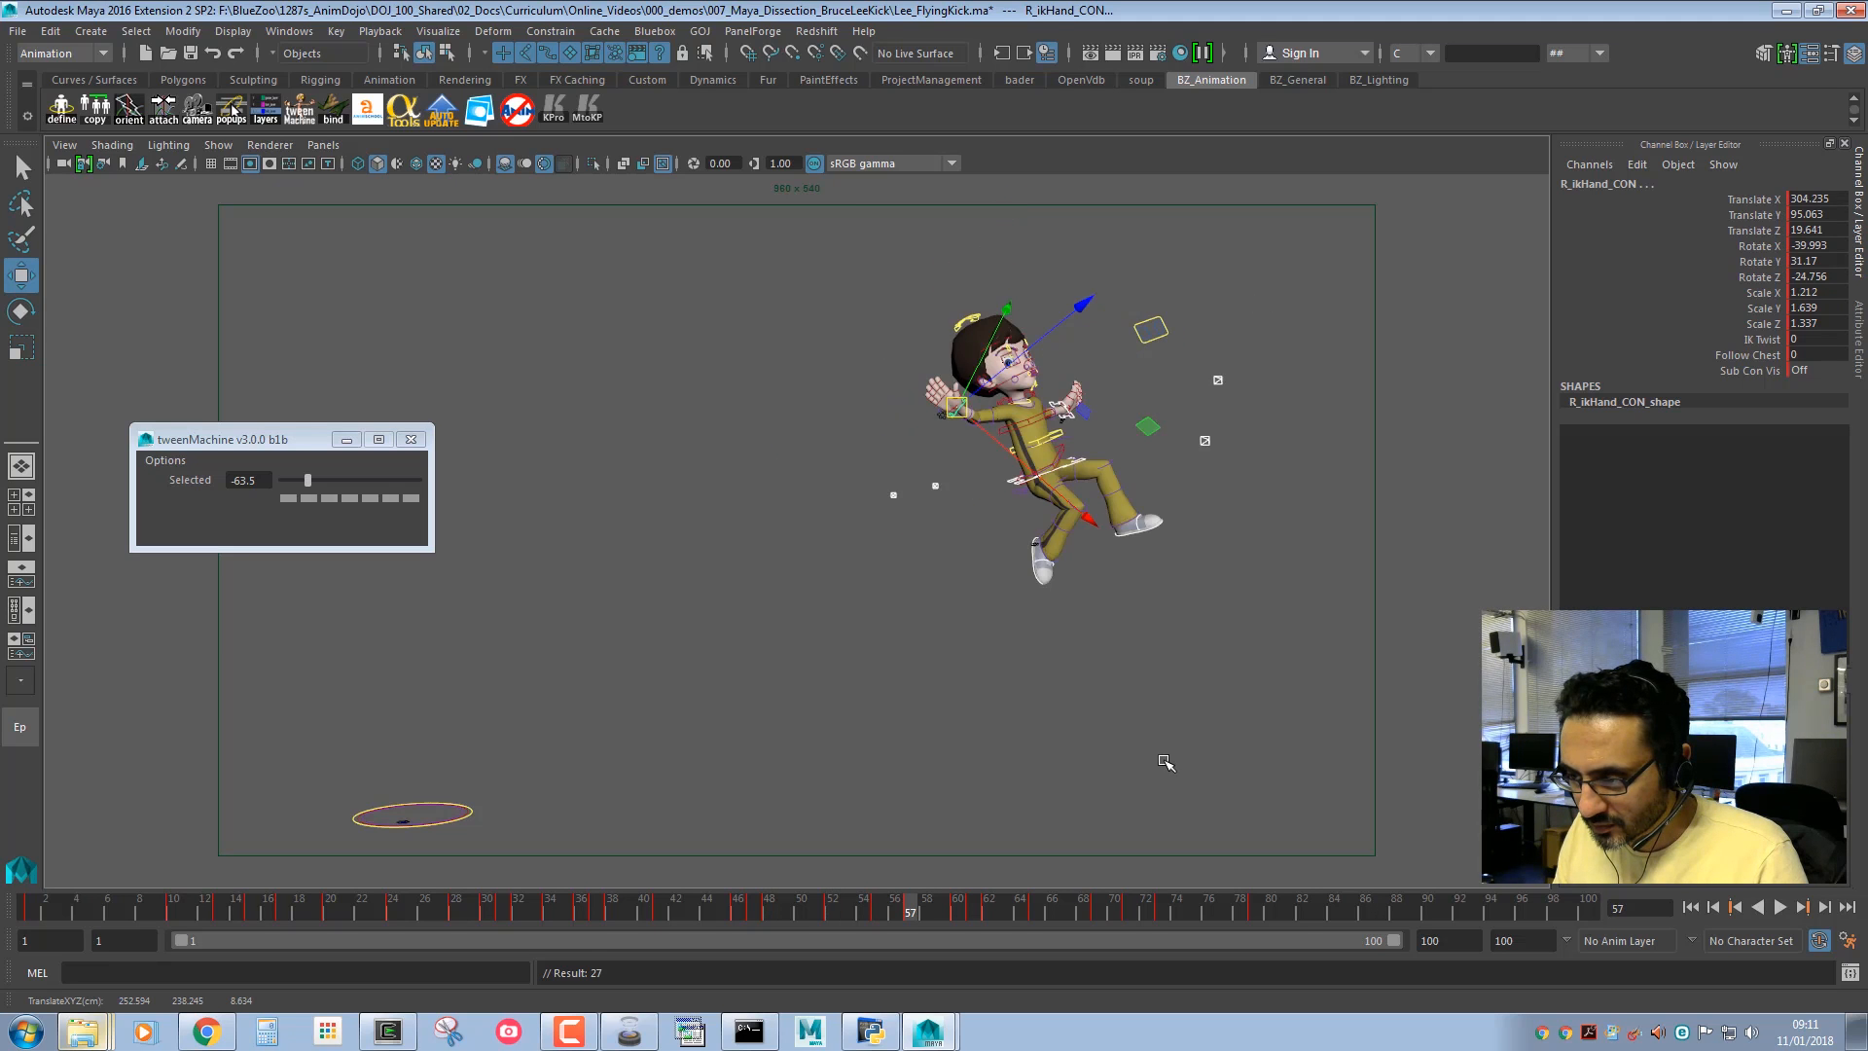
{"action": "key", "text": "comma"}
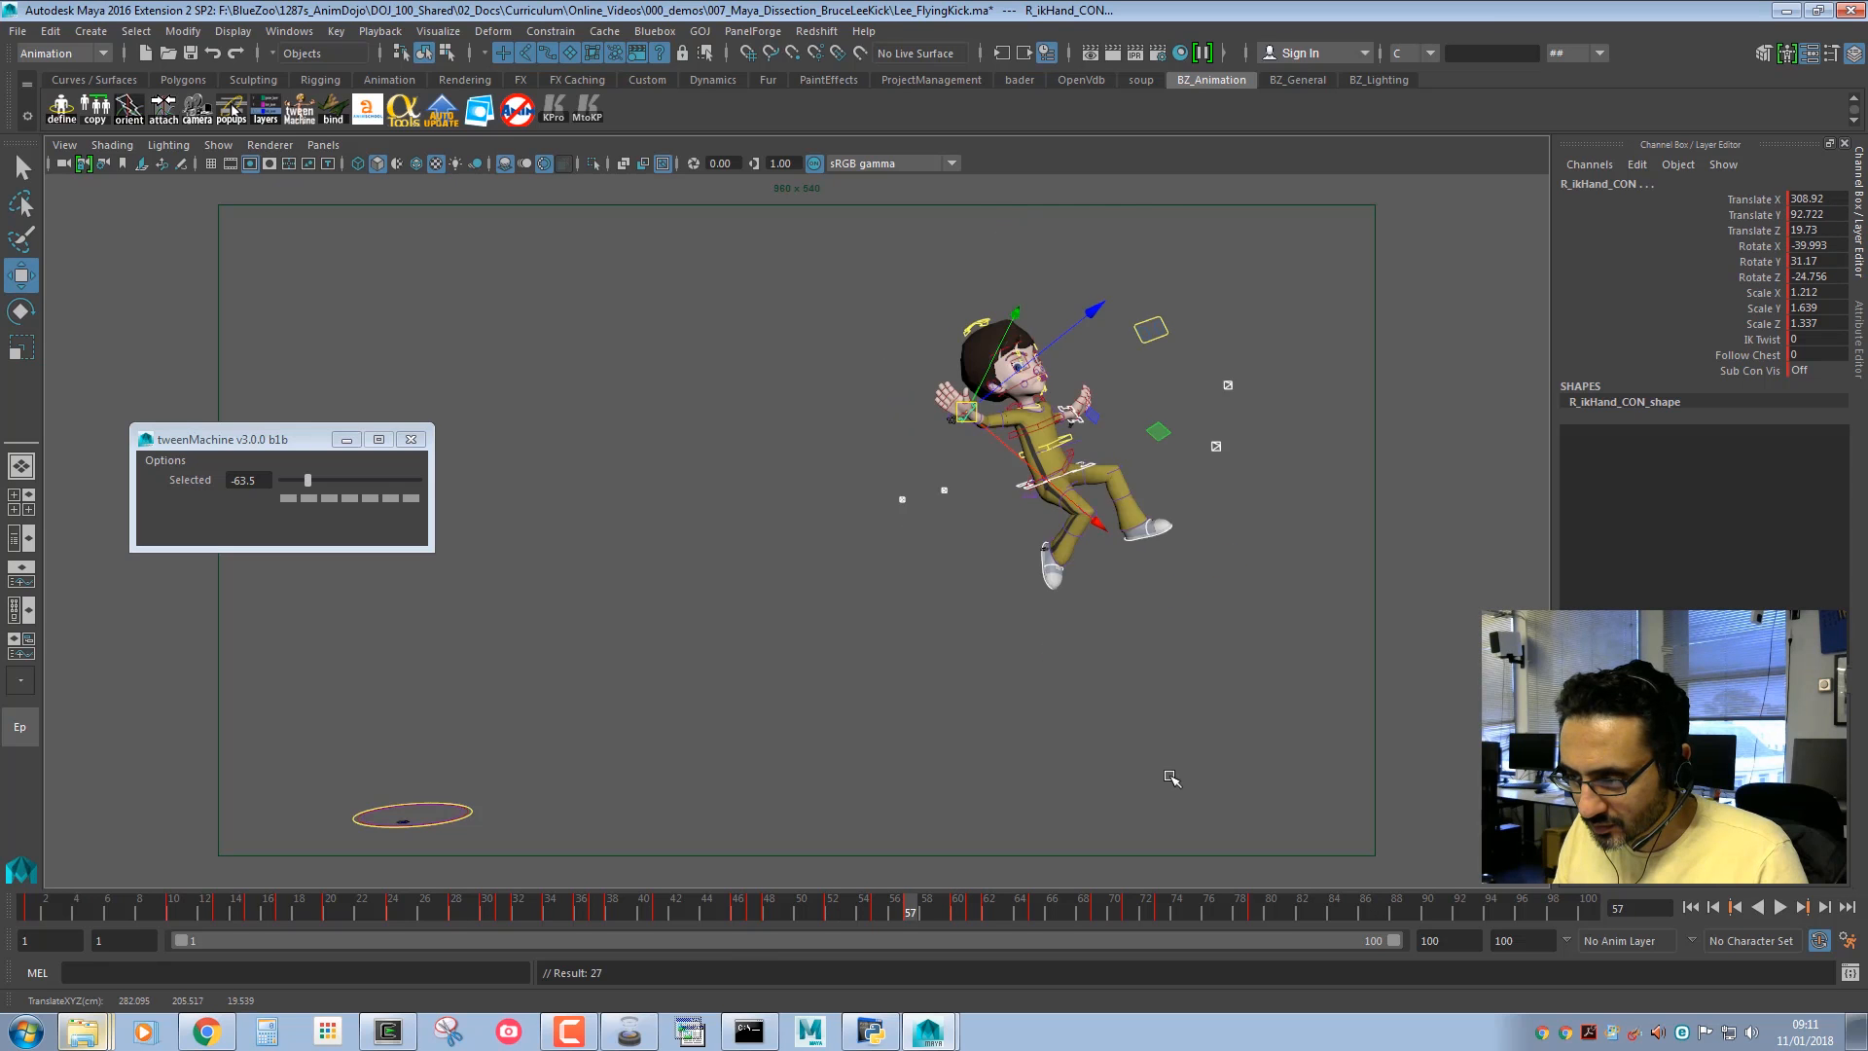
{"action": "key", "text": "period"}
At frame 60, move the body's hip control forward so the torso sits more over the landing leg.
{"action": "left_click", "coordinate": [1054, 623]}
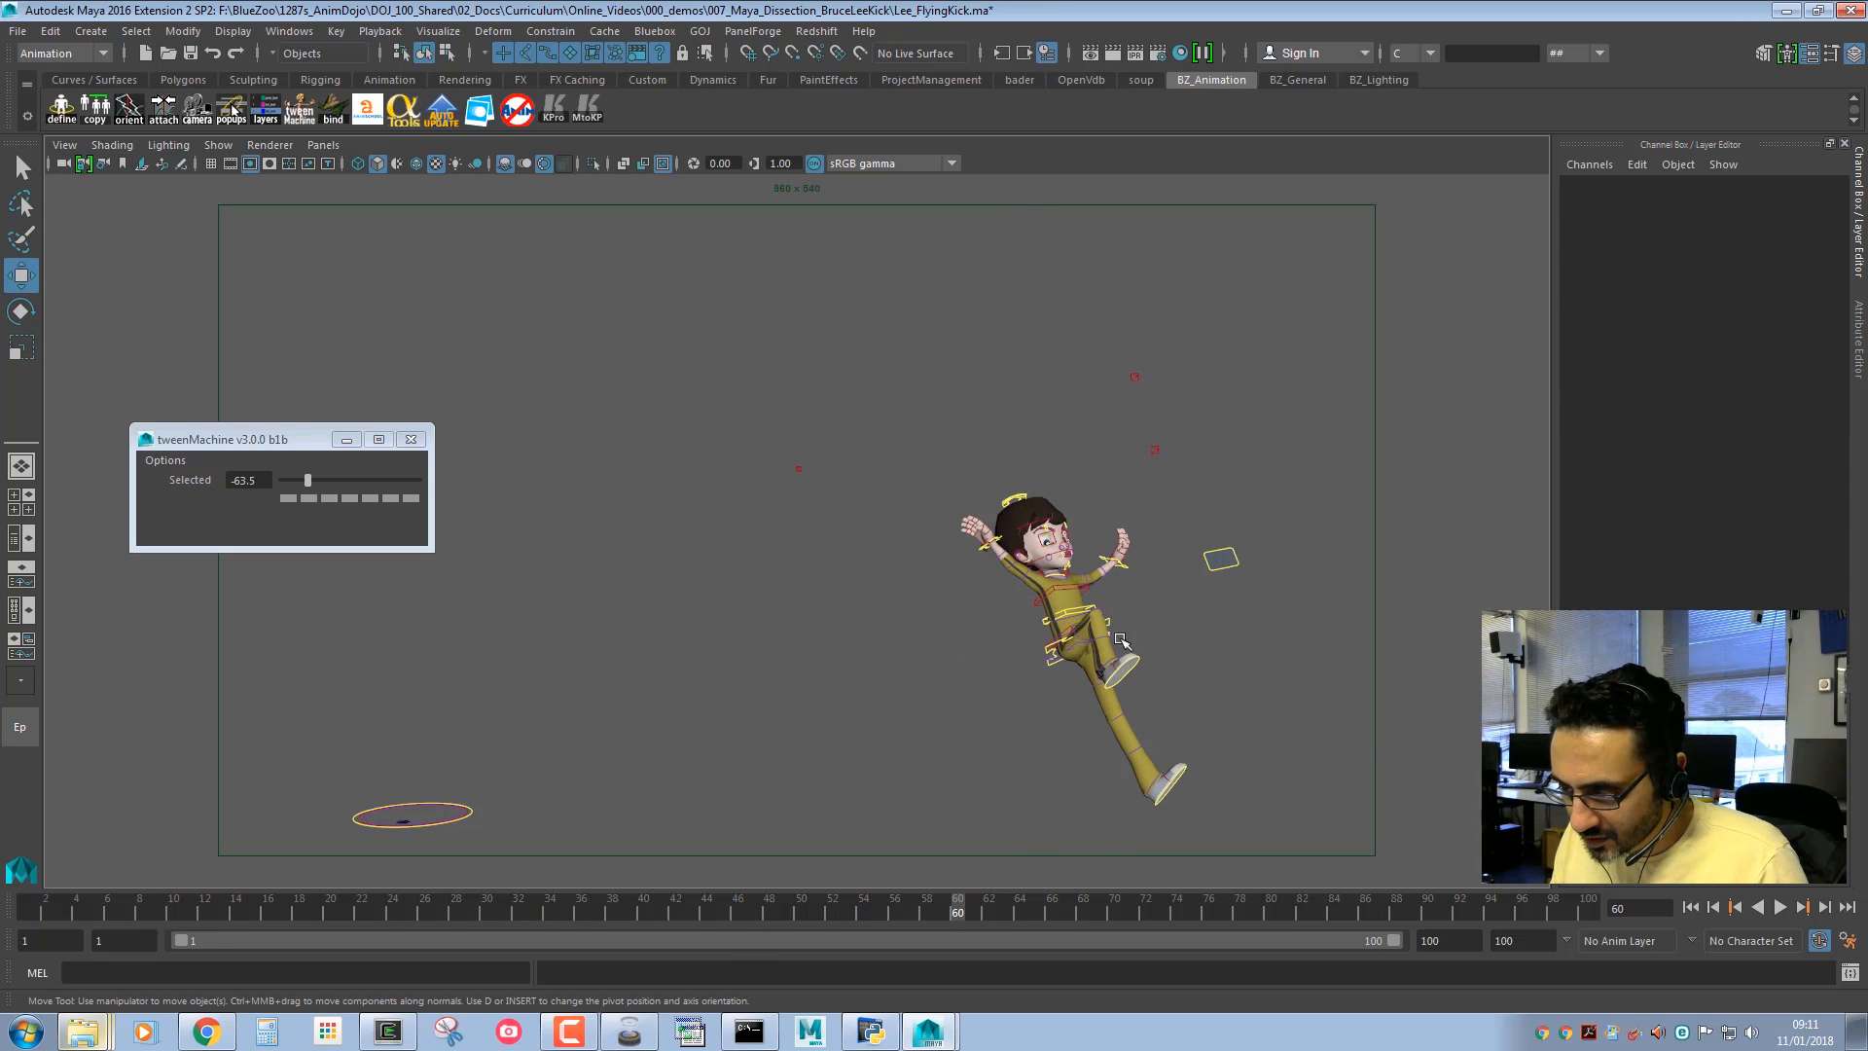
{"action": "left_click", "coordinate": [1063, 634]}
{"action": "key", "text": "e"}
{"action": "key", "text": "w"}
{"action": "middle_click_drag", "start_coordinate": [1183, 700], "coordinate": [1198, 695]}
{"action": "key", "text": "q"}
At frame 60, raise both hands closer to the head and rotate the left hand.
{"action": "left_click", "coordinate": [993, 544]}
{"action": "key", "text": "w"}
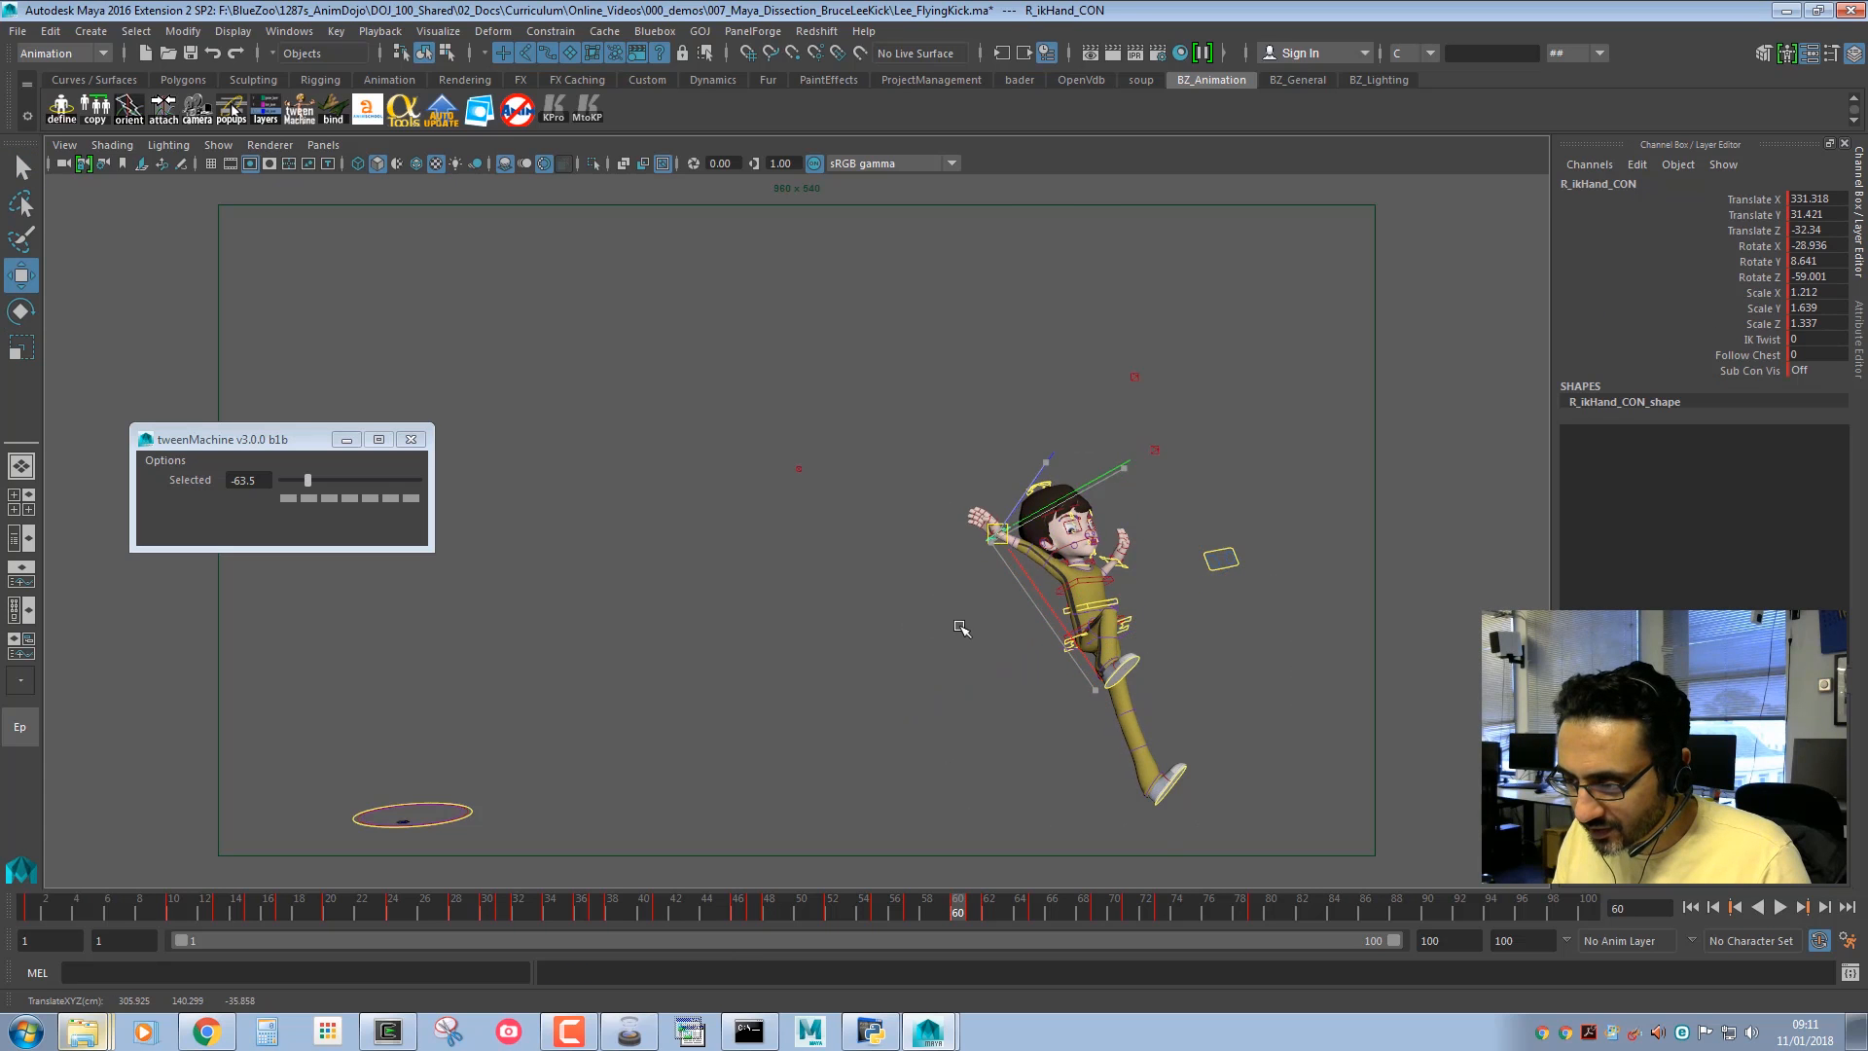
{"action": "middle_click_drag", "start_coordinate": [959, 626], "coordinate": [983, 605]}
{"action": "key", "text": "q"}
{"action": "left_click", "coordinate": [1120, 564]}
{"action": "key", "text": "w"}
{"action": "middle_click_drag", "start_coordinate": [1218, 639], "coordinate": [1207, 586]}
{"action": "key", "text": "e"}
{"action": "left_click_drag", "start_coordinate": [1050, 661], "coordinate": [1071, 798]}
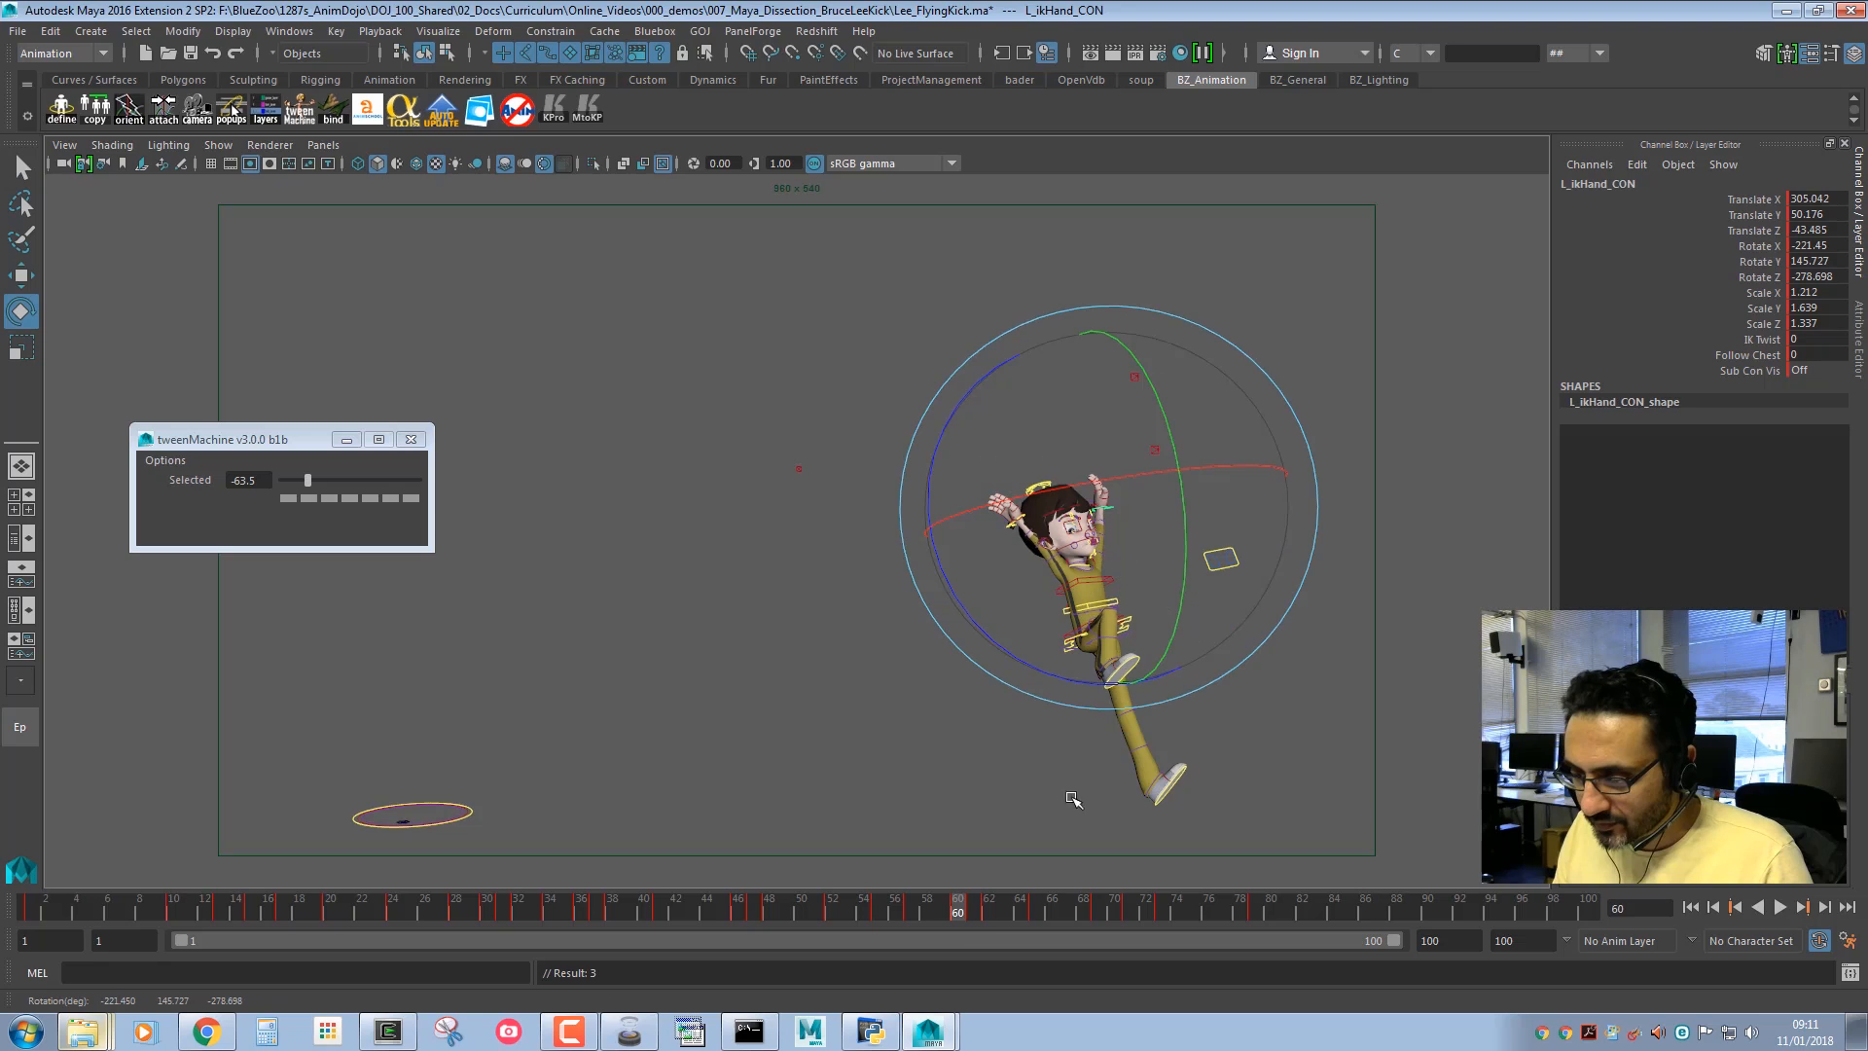
At frame 61, tween the landing left foot to 100 so it matches its next key, and move the hips forward over it.
{"action": "left_click", "coordinate": [971, 912]}
{"action": "key", "text": "q"}
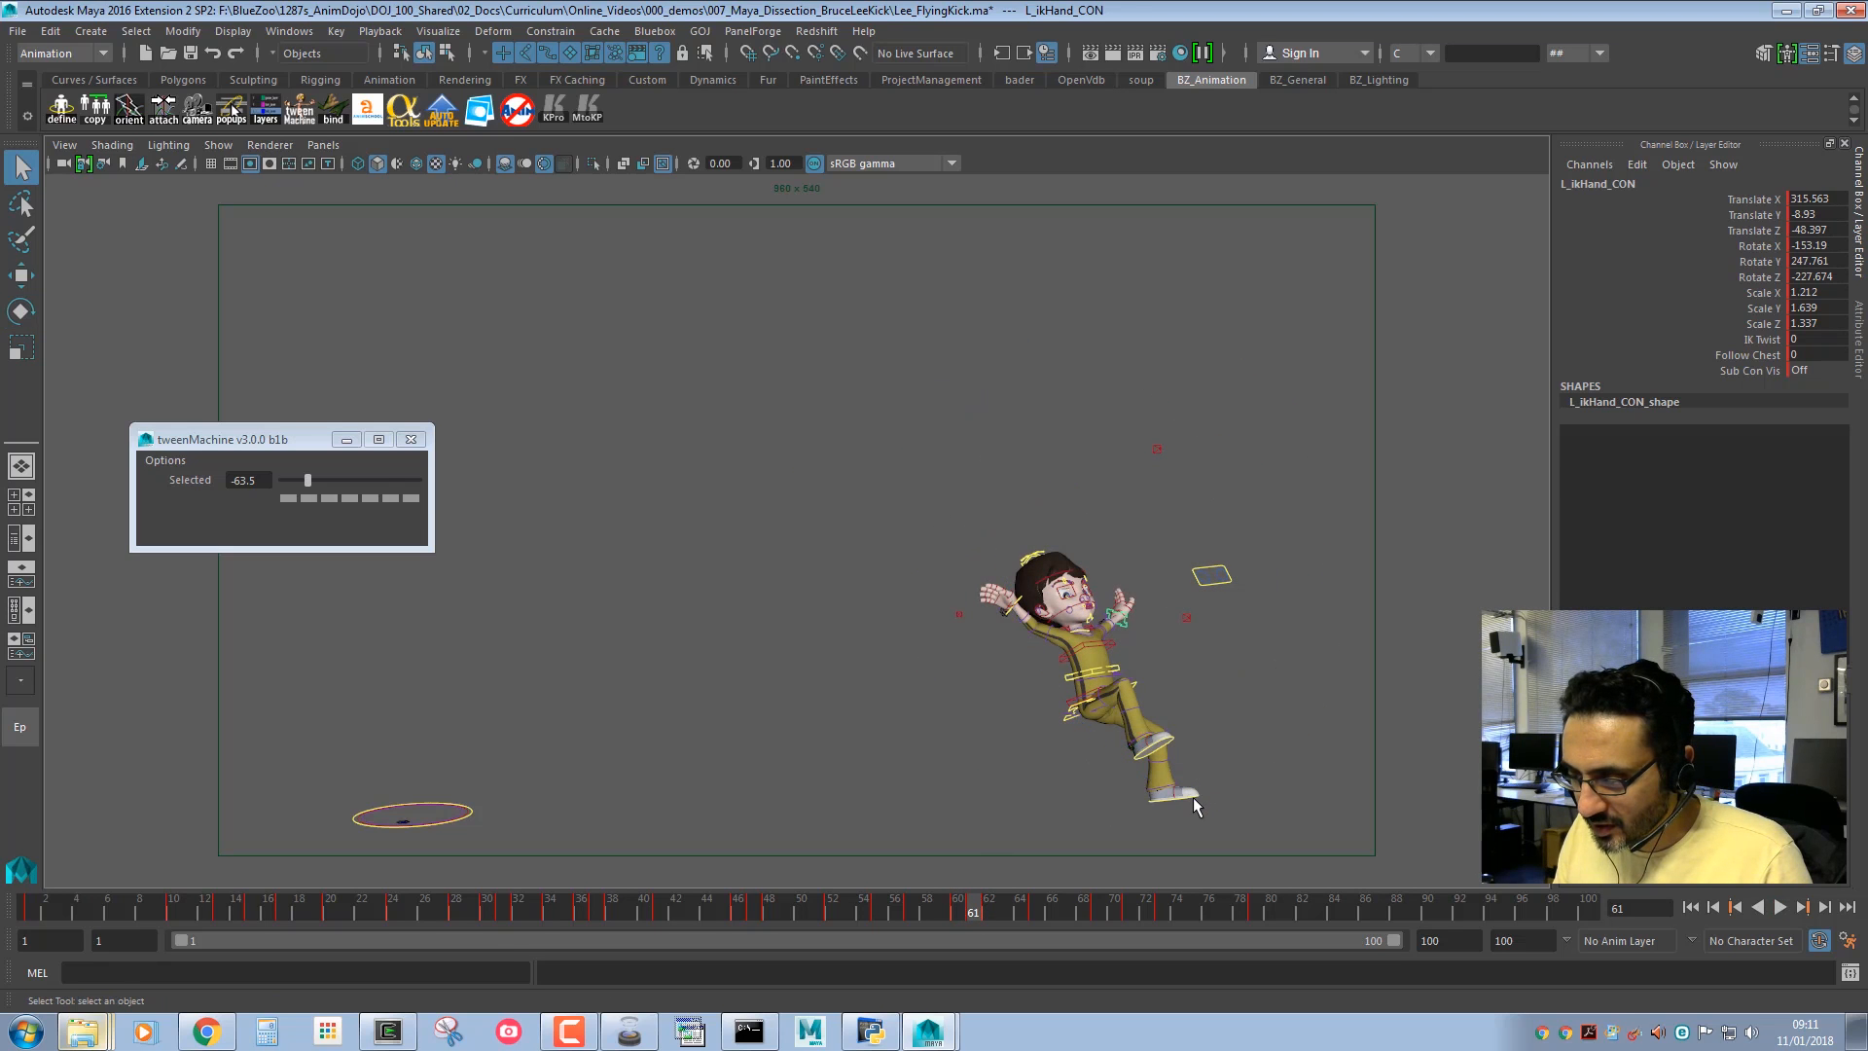
{"action": "left_click", "coordinate": [1192, 797]}
{"action": "left_click_drag", "start_coordinate": [394, 482], "coordinate": [1235, 741]}
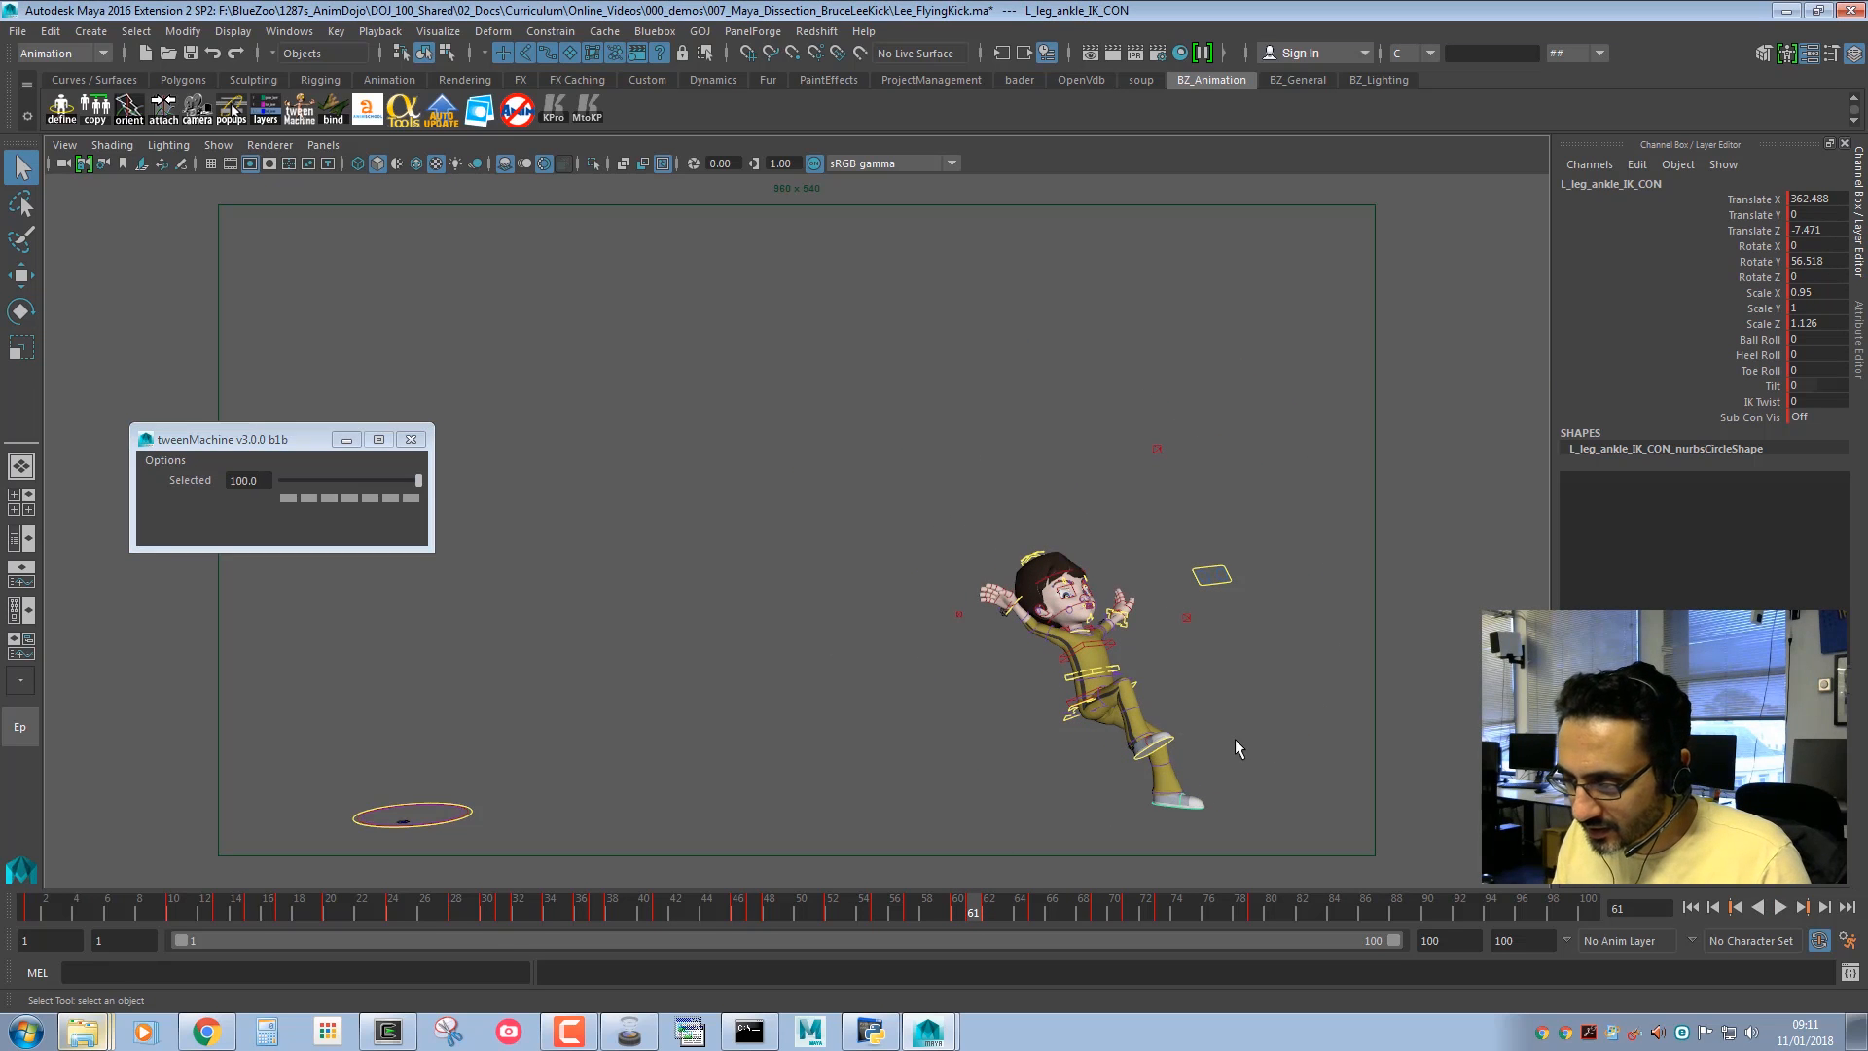
{"action": "left_click", "coordinate": [1077, 710]}
{"action": "key", "text": "w"}
{"action": "middle_click_drag", "start_coordinate": [929, 686], "coordinate": [982, 694]}
{"action": "key", "text": "q"}
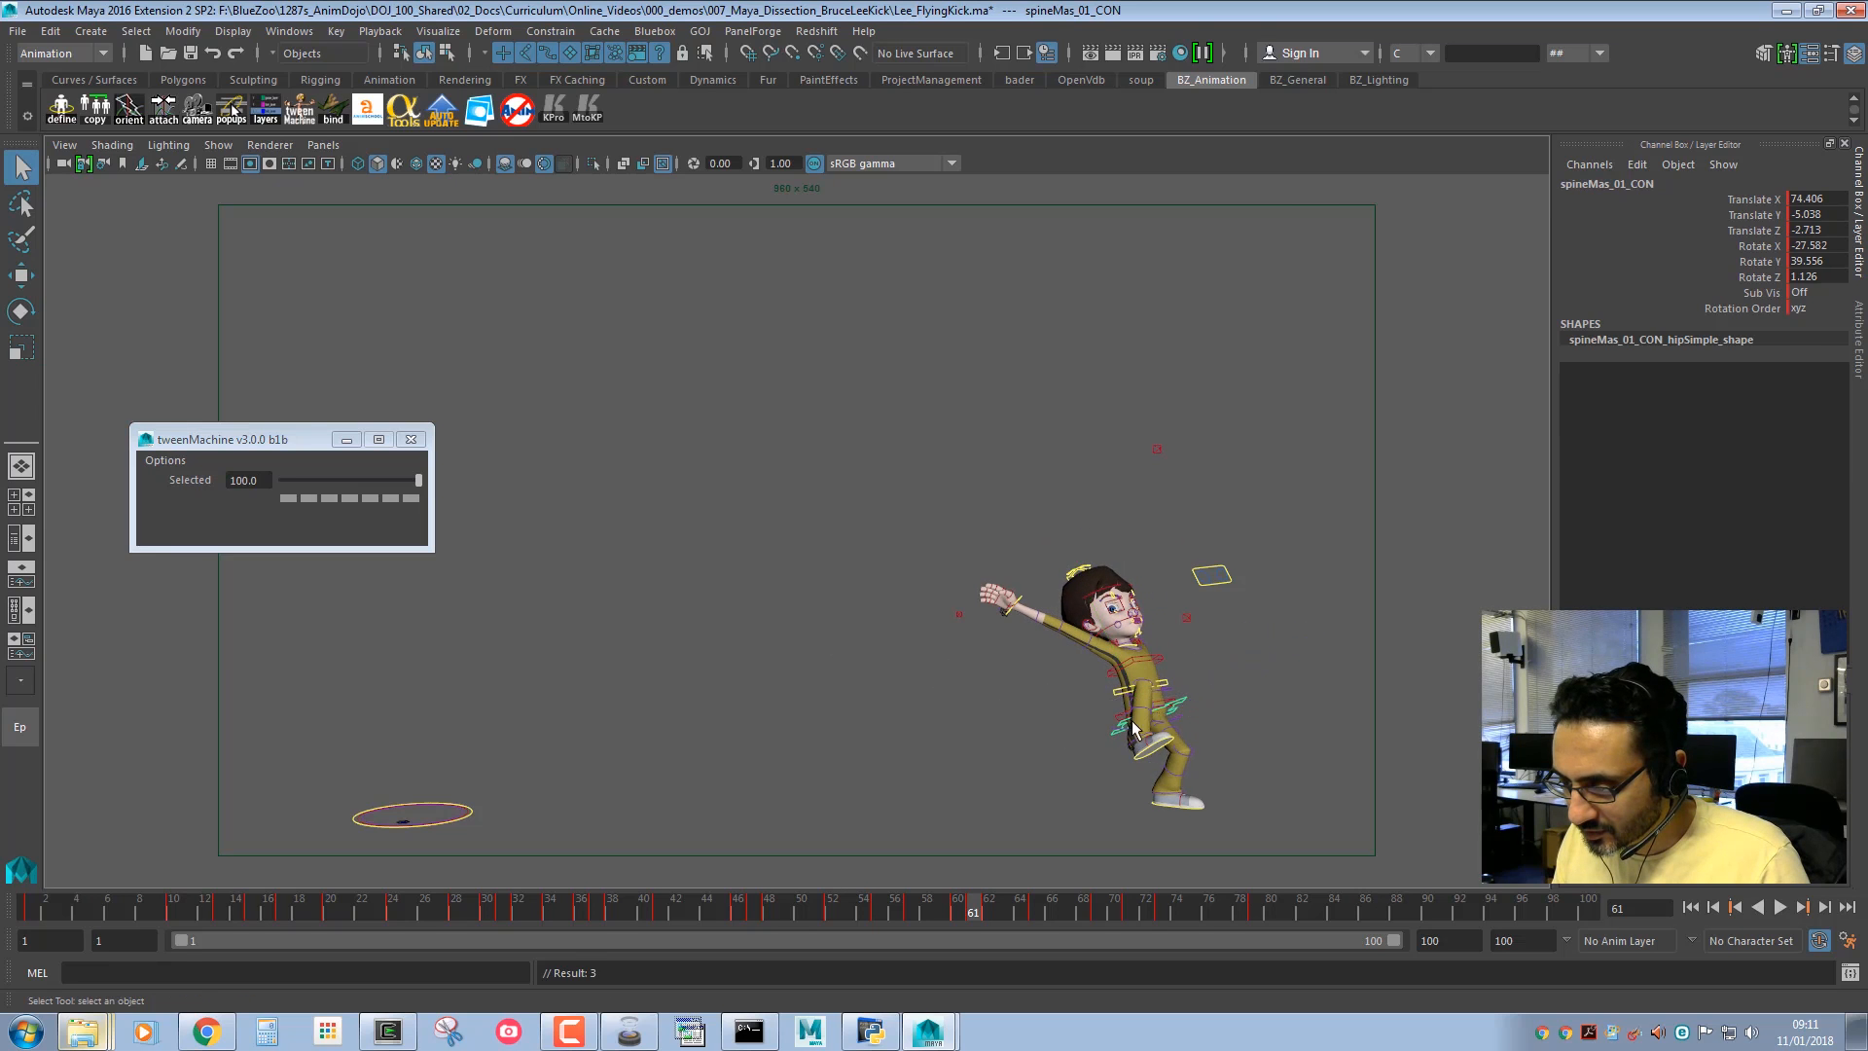
At frame 61, rotate the raised right foot and lower it toward the ground.
{"action": "left_click", "coordinate": [1170, 742]}
{"action": "key", "text": "e"}
{"action": "middle_click_drag", "start_coordinate": [1163, 754], "coordinate": [1132, 826]}
{"action": "key", "text": "w"}
{"action": "key", "text": "q"}
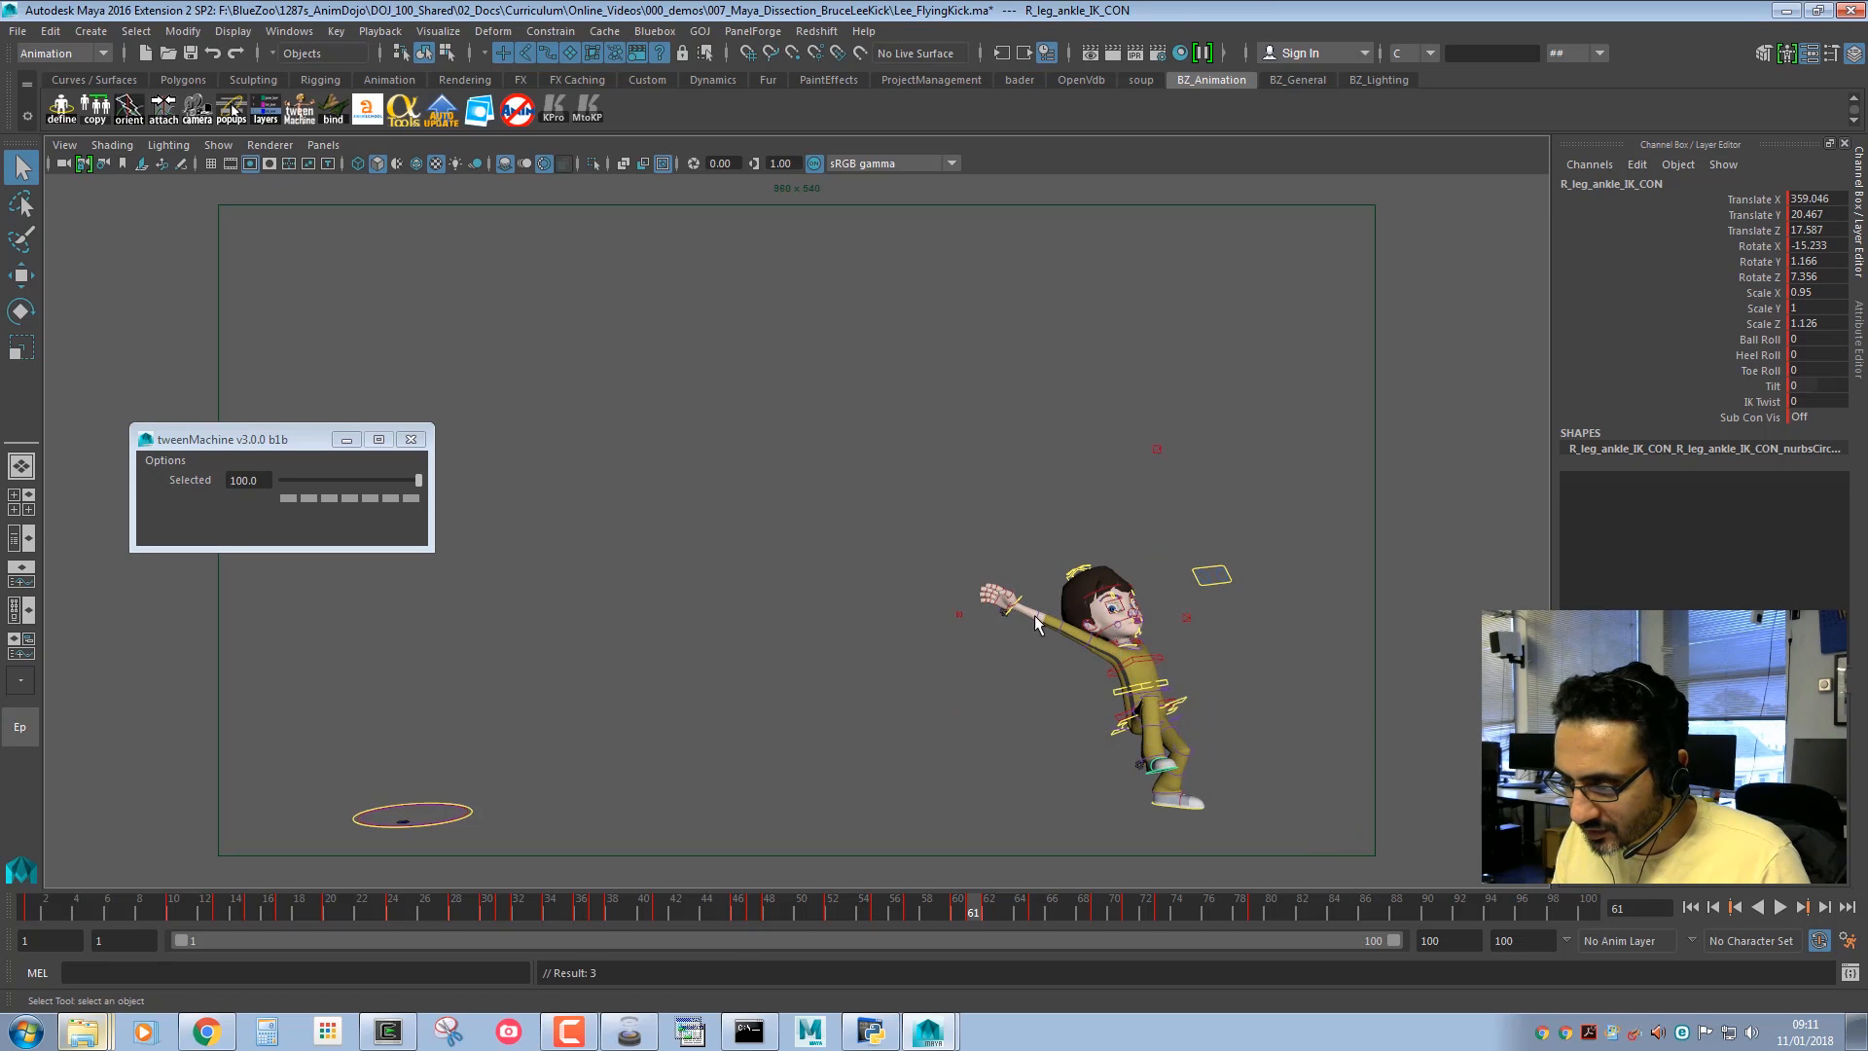
At frame 61, bring the trailing right hand forward, closer to the head.
{"action": "left_click", "coordinate": [1021, 600]}
{"action": "key", "text": "w"}
{"action": "middle_click_drag", "start_coordinate": [1070, 666], "coordinate": [1119, 663]}
{"action": "key", "text": "q"}
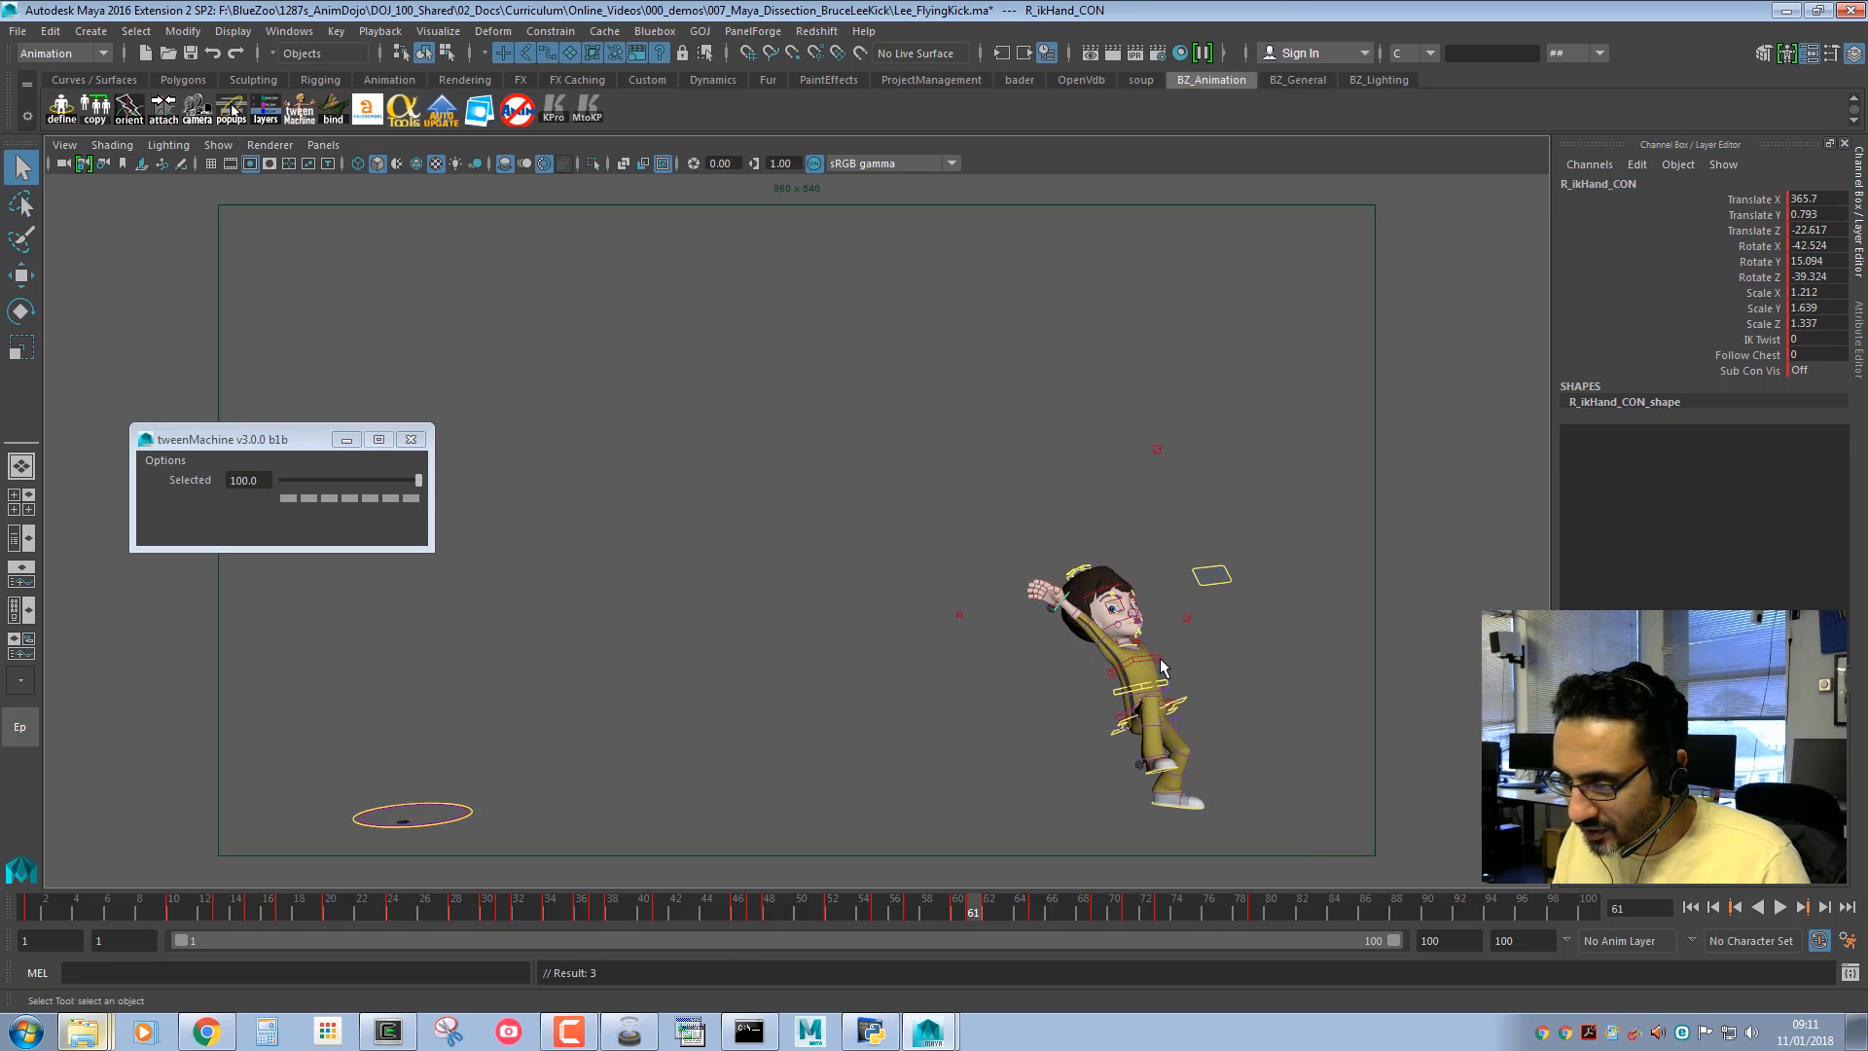
At frame 62, select all of the character's controls and tween the pose to 29.9 with tweenMachine.
{"action": "left_click", "coordinate": [987, 912]}
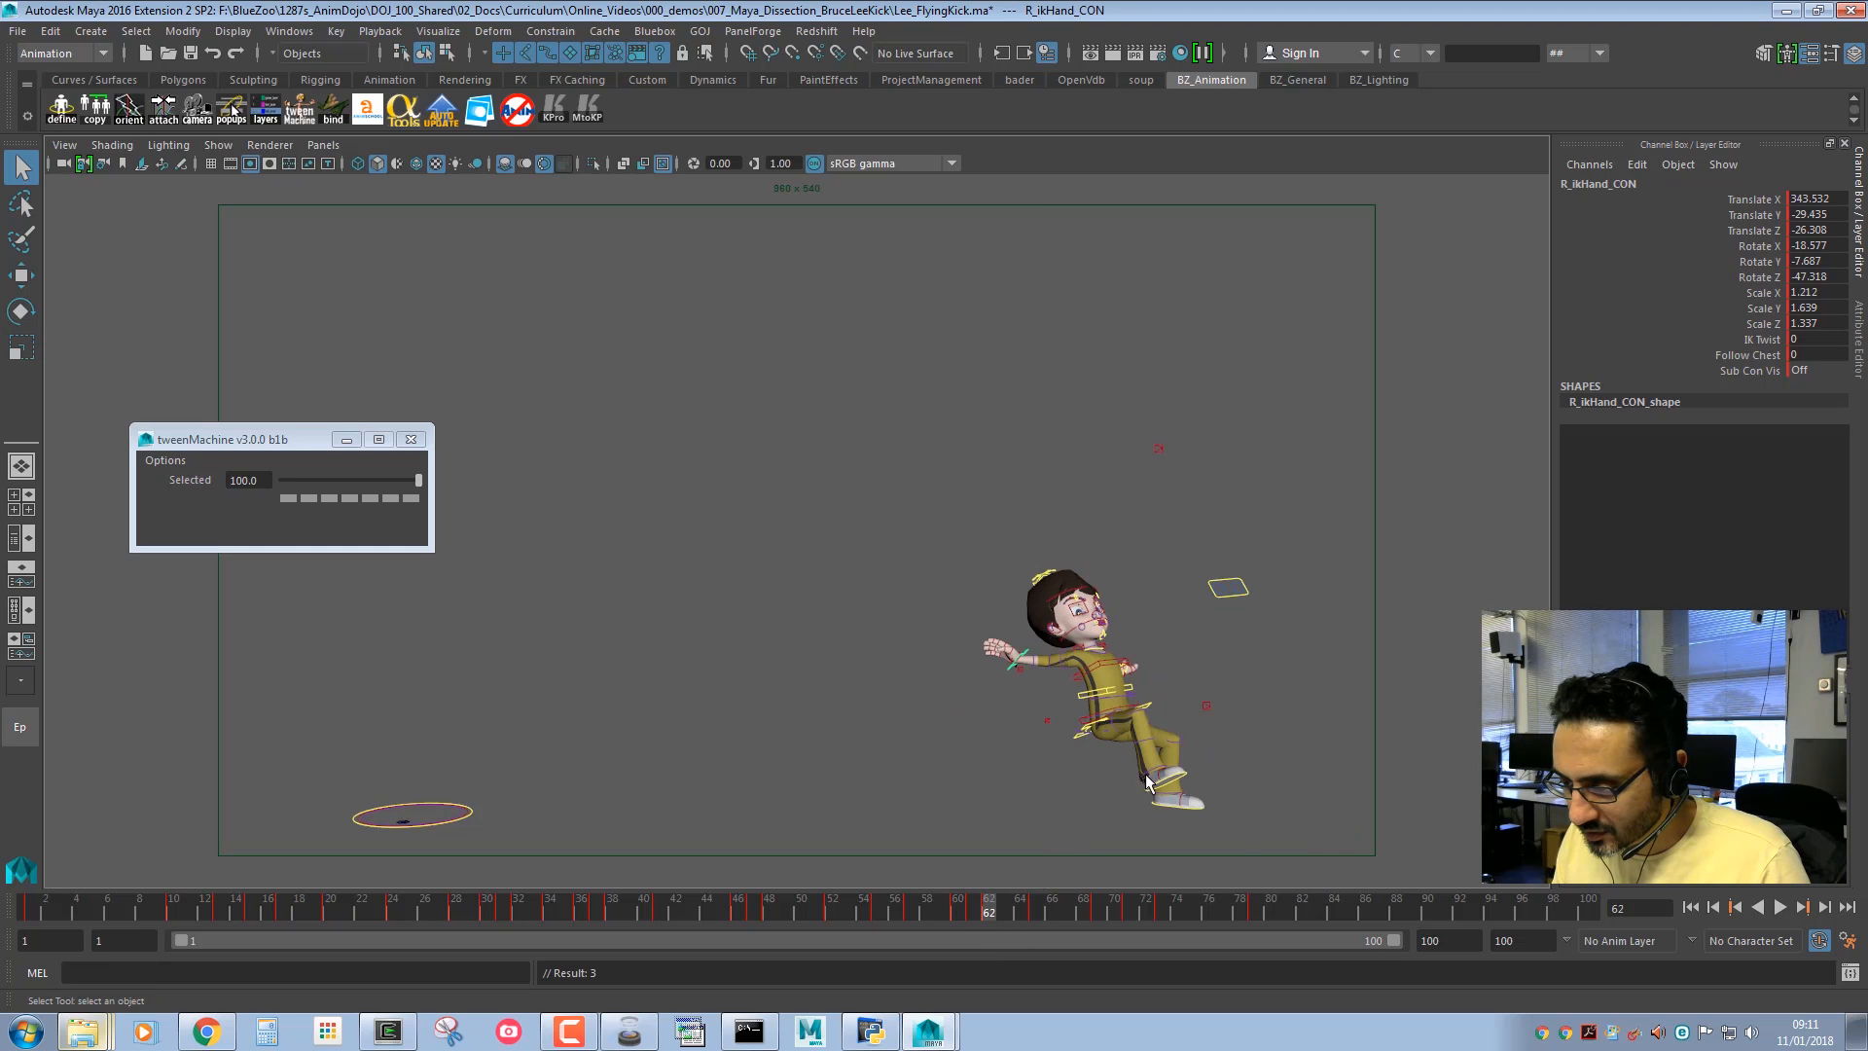
{"action": "left_click_drag", "start_coordinate": [1318, 831], "coordinate": [833, 452]}
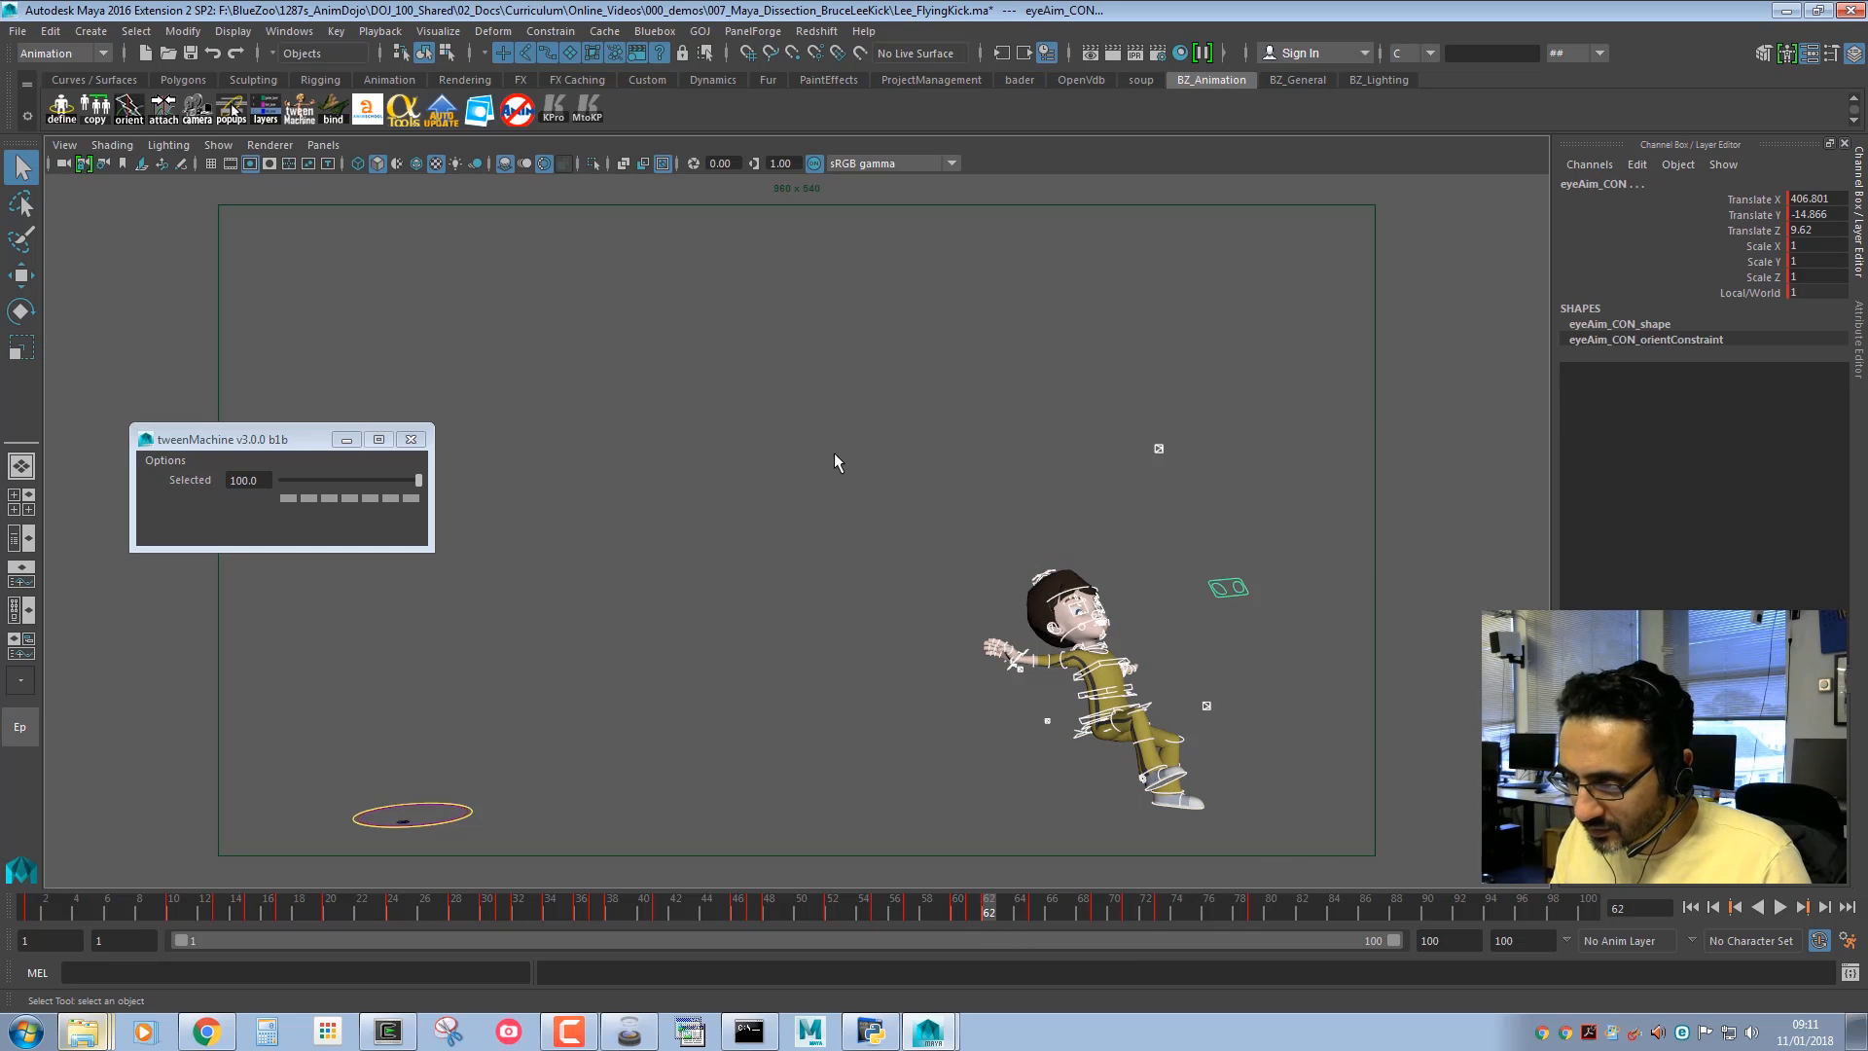
{"action": "left_click", "coordinate": [1045, 911]}
{"action": "left_click", "coordinate": [987, 912]}
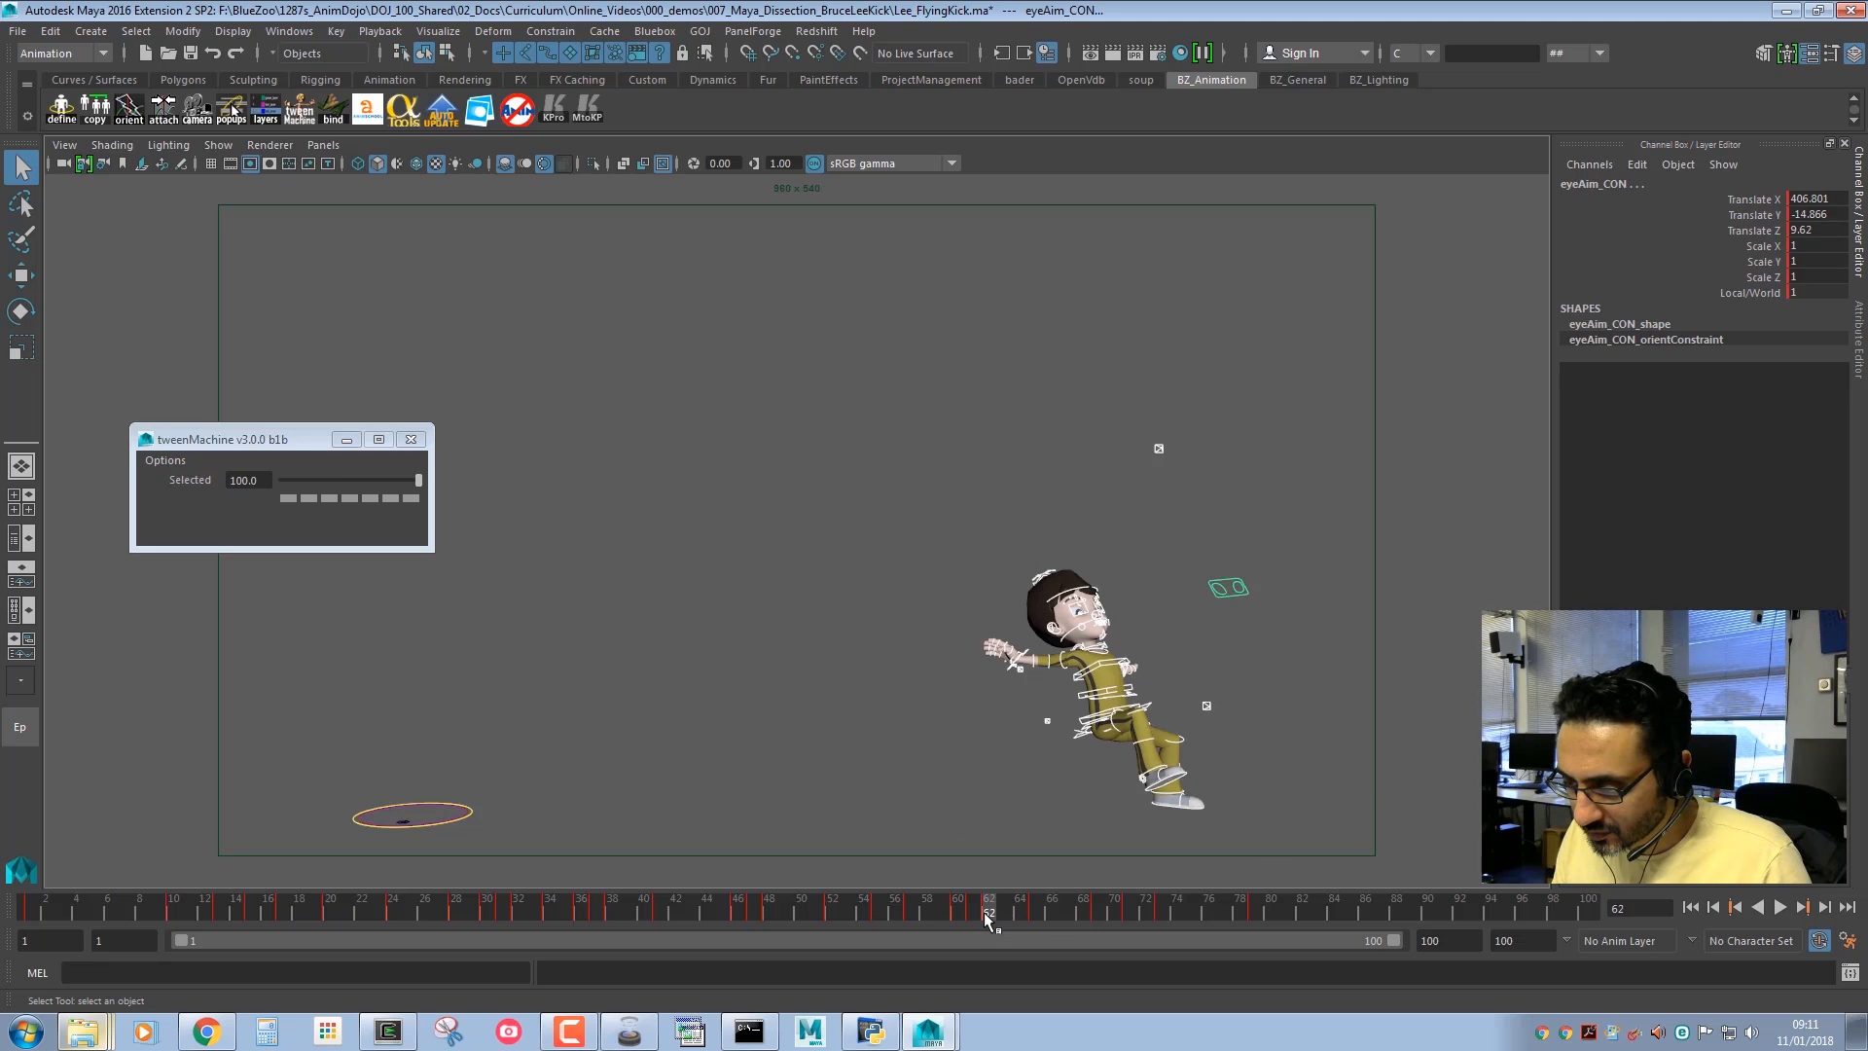
{"action": "left_click", "coordinate": [370, 479]}
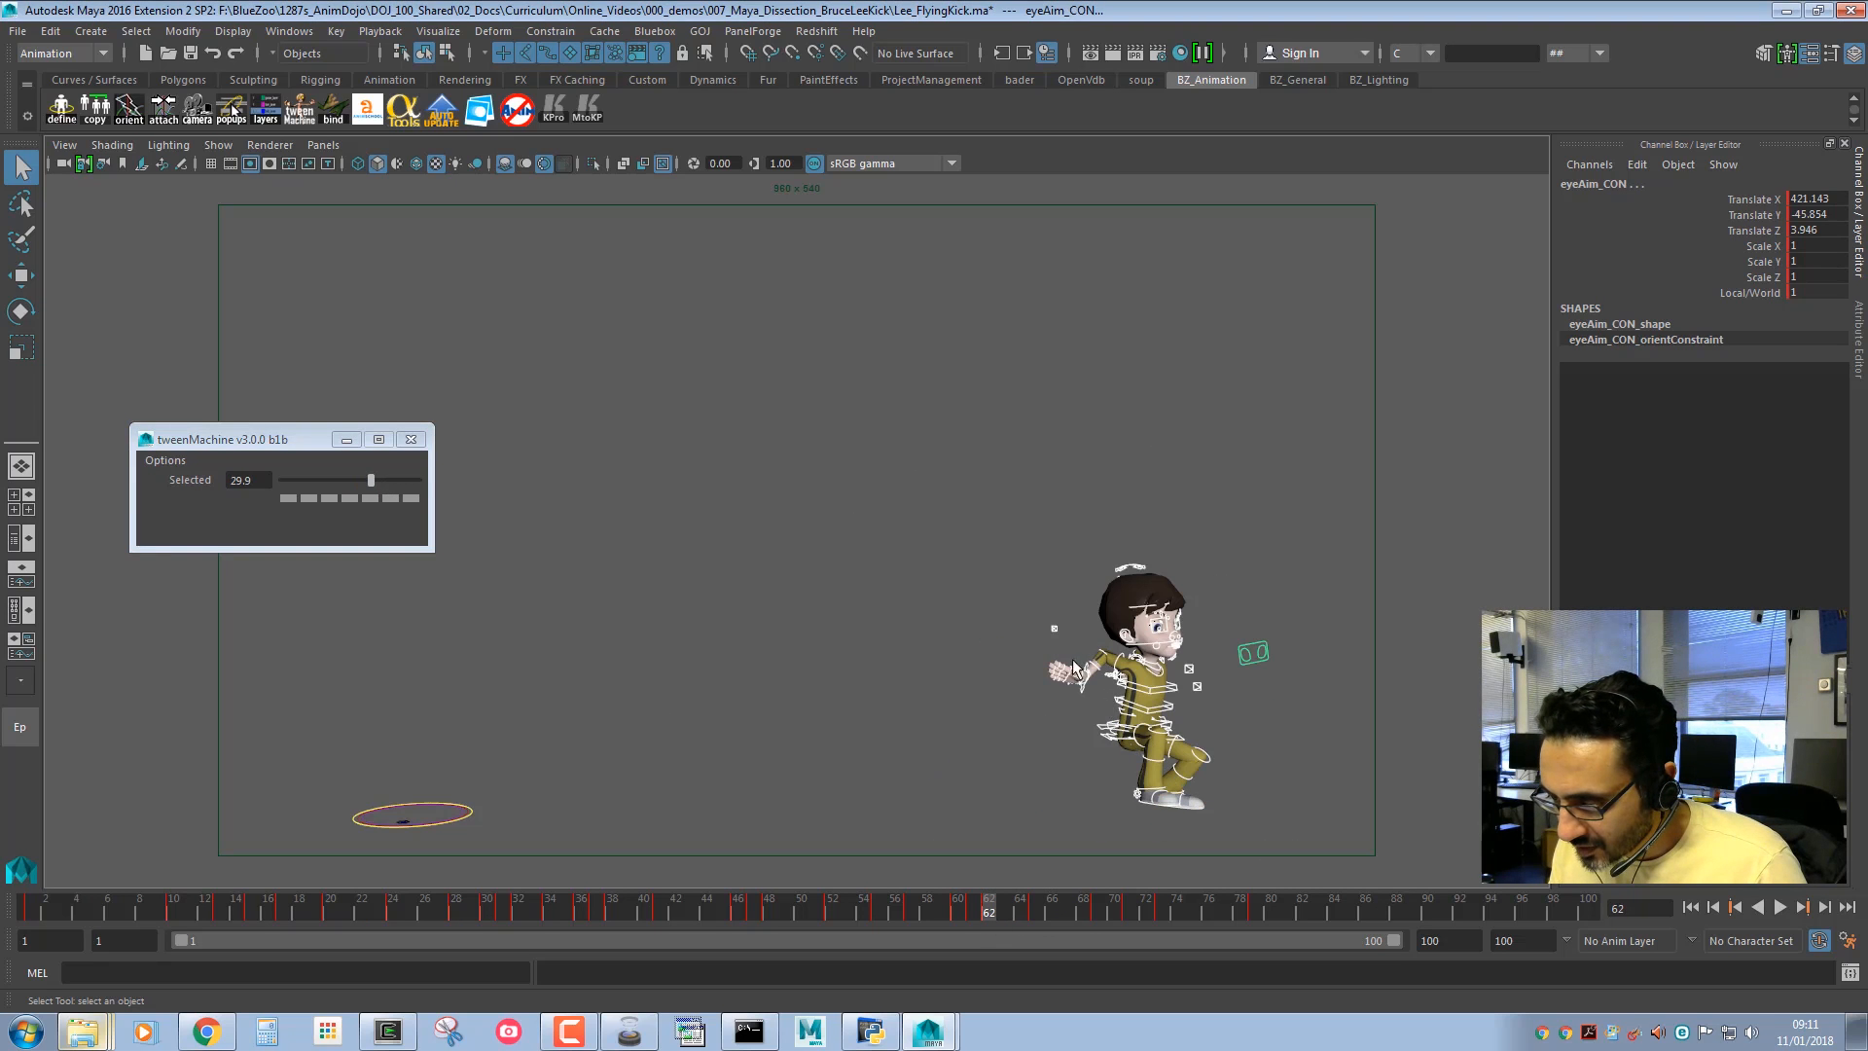
At frame 62, extend the right hand behind the body and lower the right elbow's pole-vector control.
{"action": "left_click", "coordinate": [1086, 687]}
{"action": "key", "text": "w"}
{"action": "middle_click_drag", "start_coordinate": [1066, 739], "coordinate": [1114, 804]}
{"action": "key", "text": "q"}
{"action": "left_click", "coordinate": [1055, 630]}
{"action": "key", "text": "w"}
{"action": "key", "text": "q"}
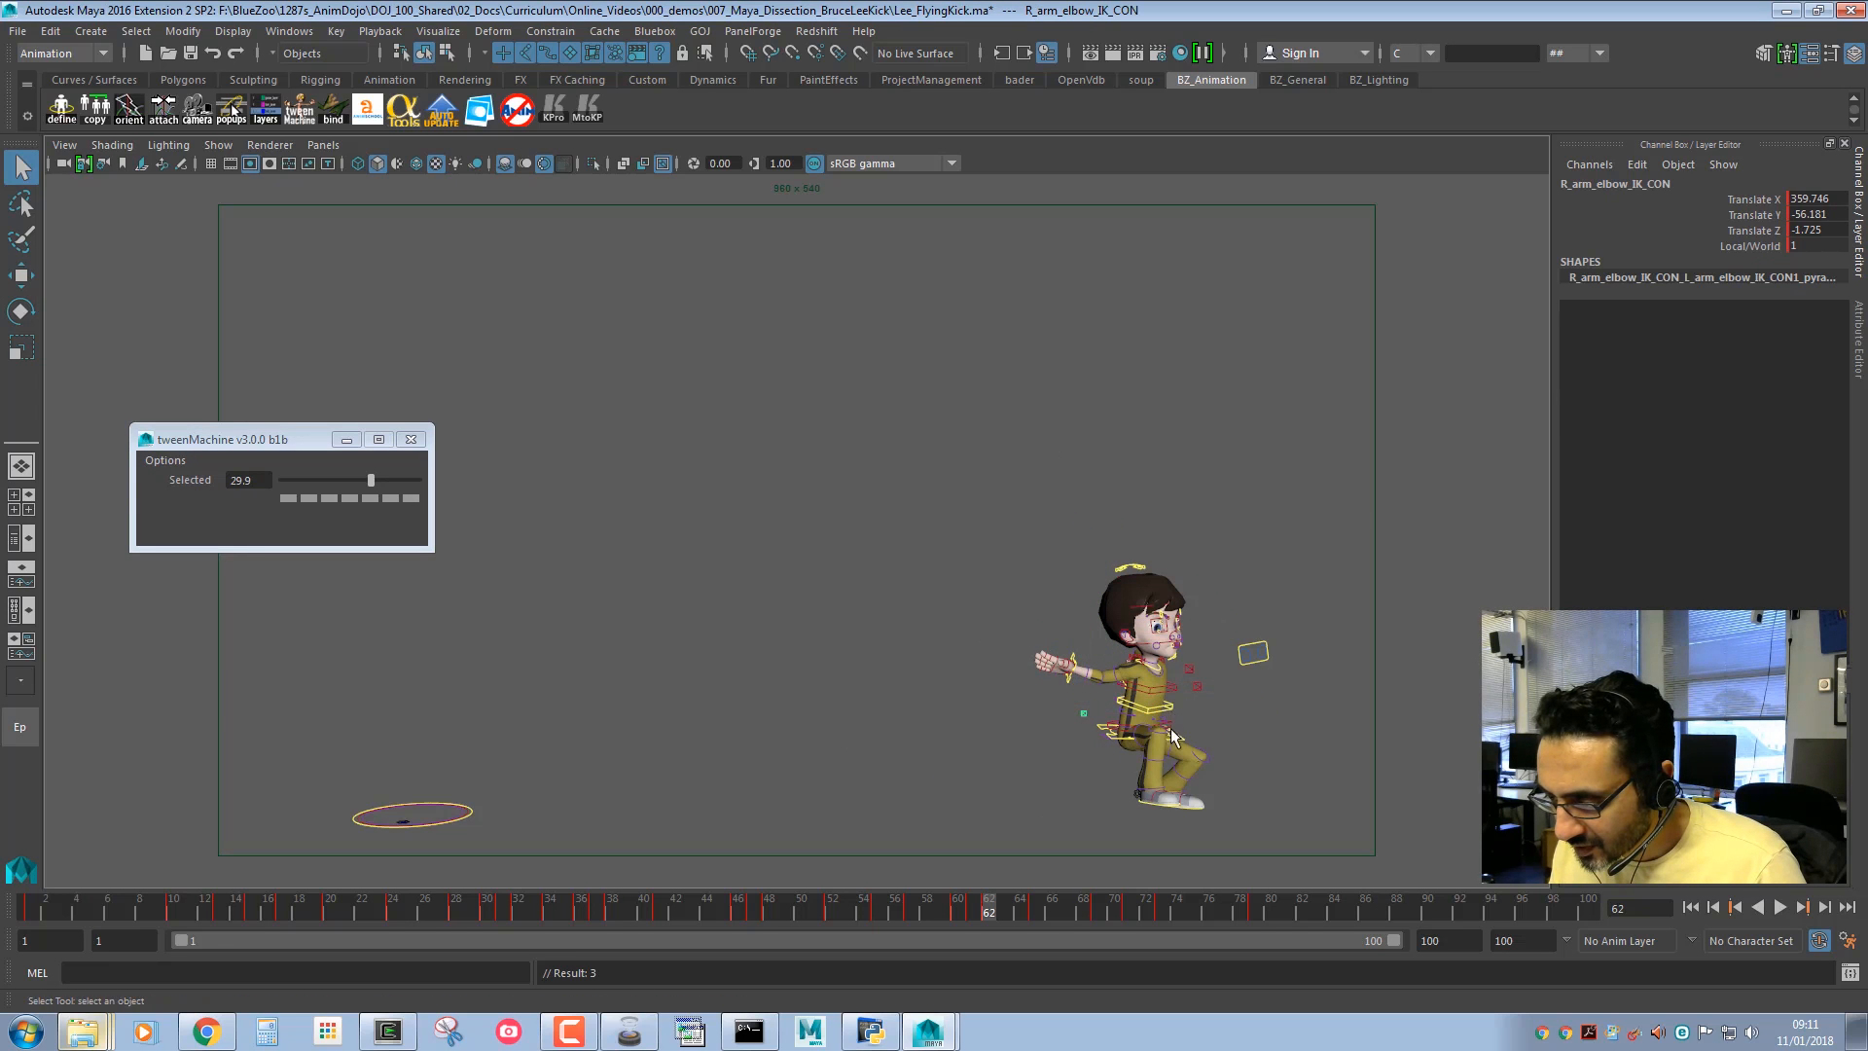
Play the animation from frame 31, stop it, and scrub through the run-up to frame 35 to review the motion.
{"action": "left_click_drag", "start_coordinate": [1007, 904], "coordinate": [492, 880]}
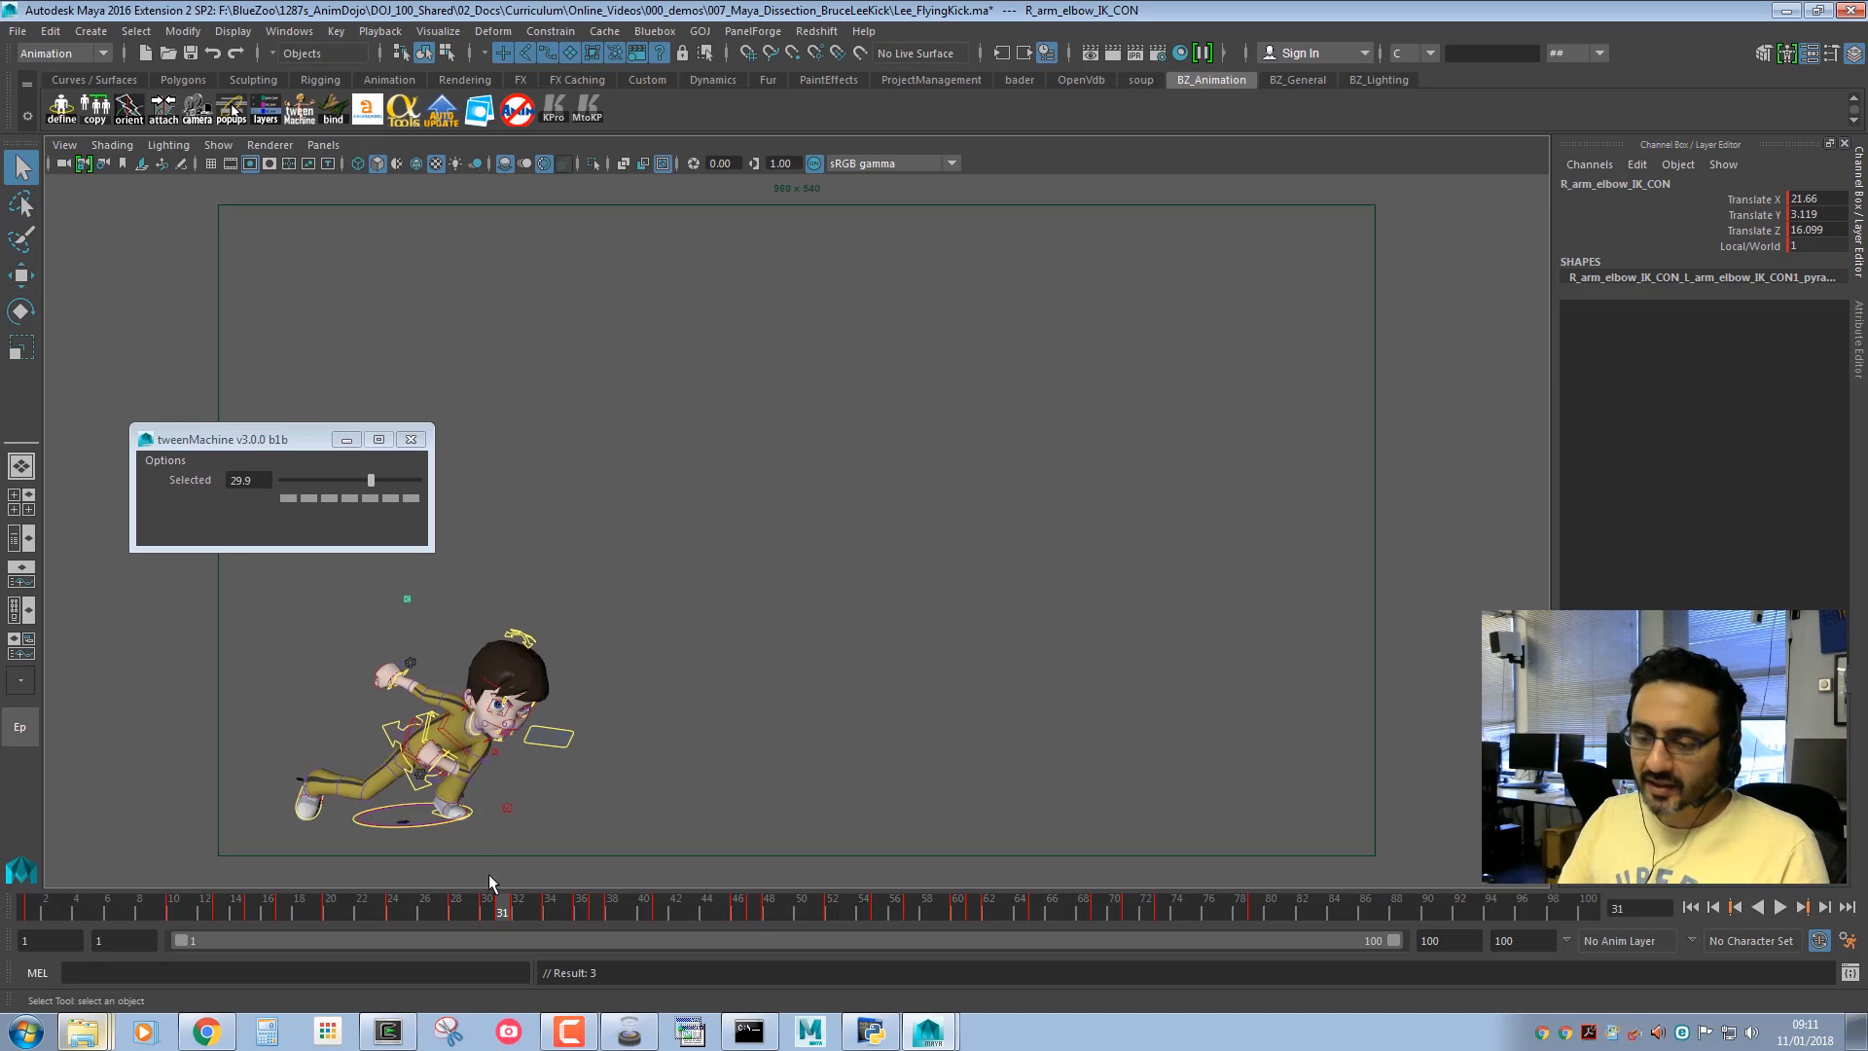
{"action": "left_click", "coordinate": [1780, 907]}
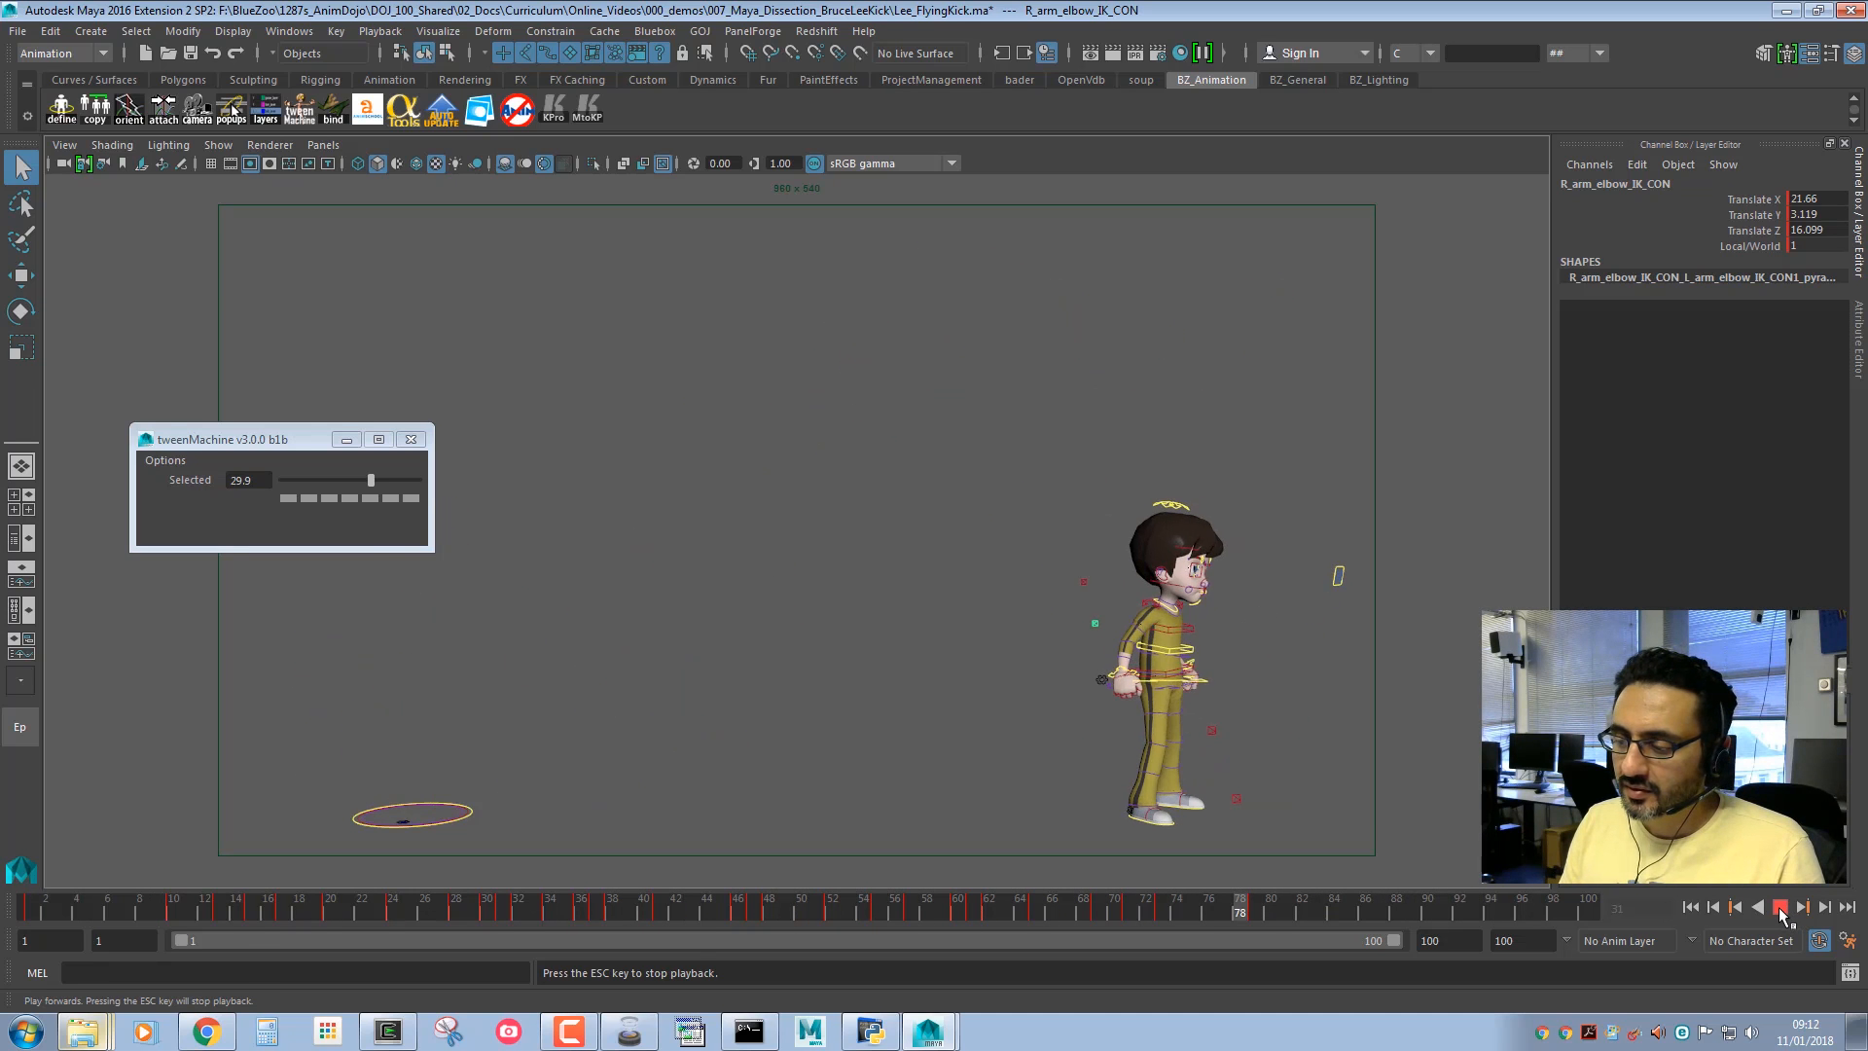
{"action": "left_click", "coordinate": [1780, 907]}
{"action": "left_click_drag", "start_coordinate": [345, 909], "coordinate": [565, 909]}
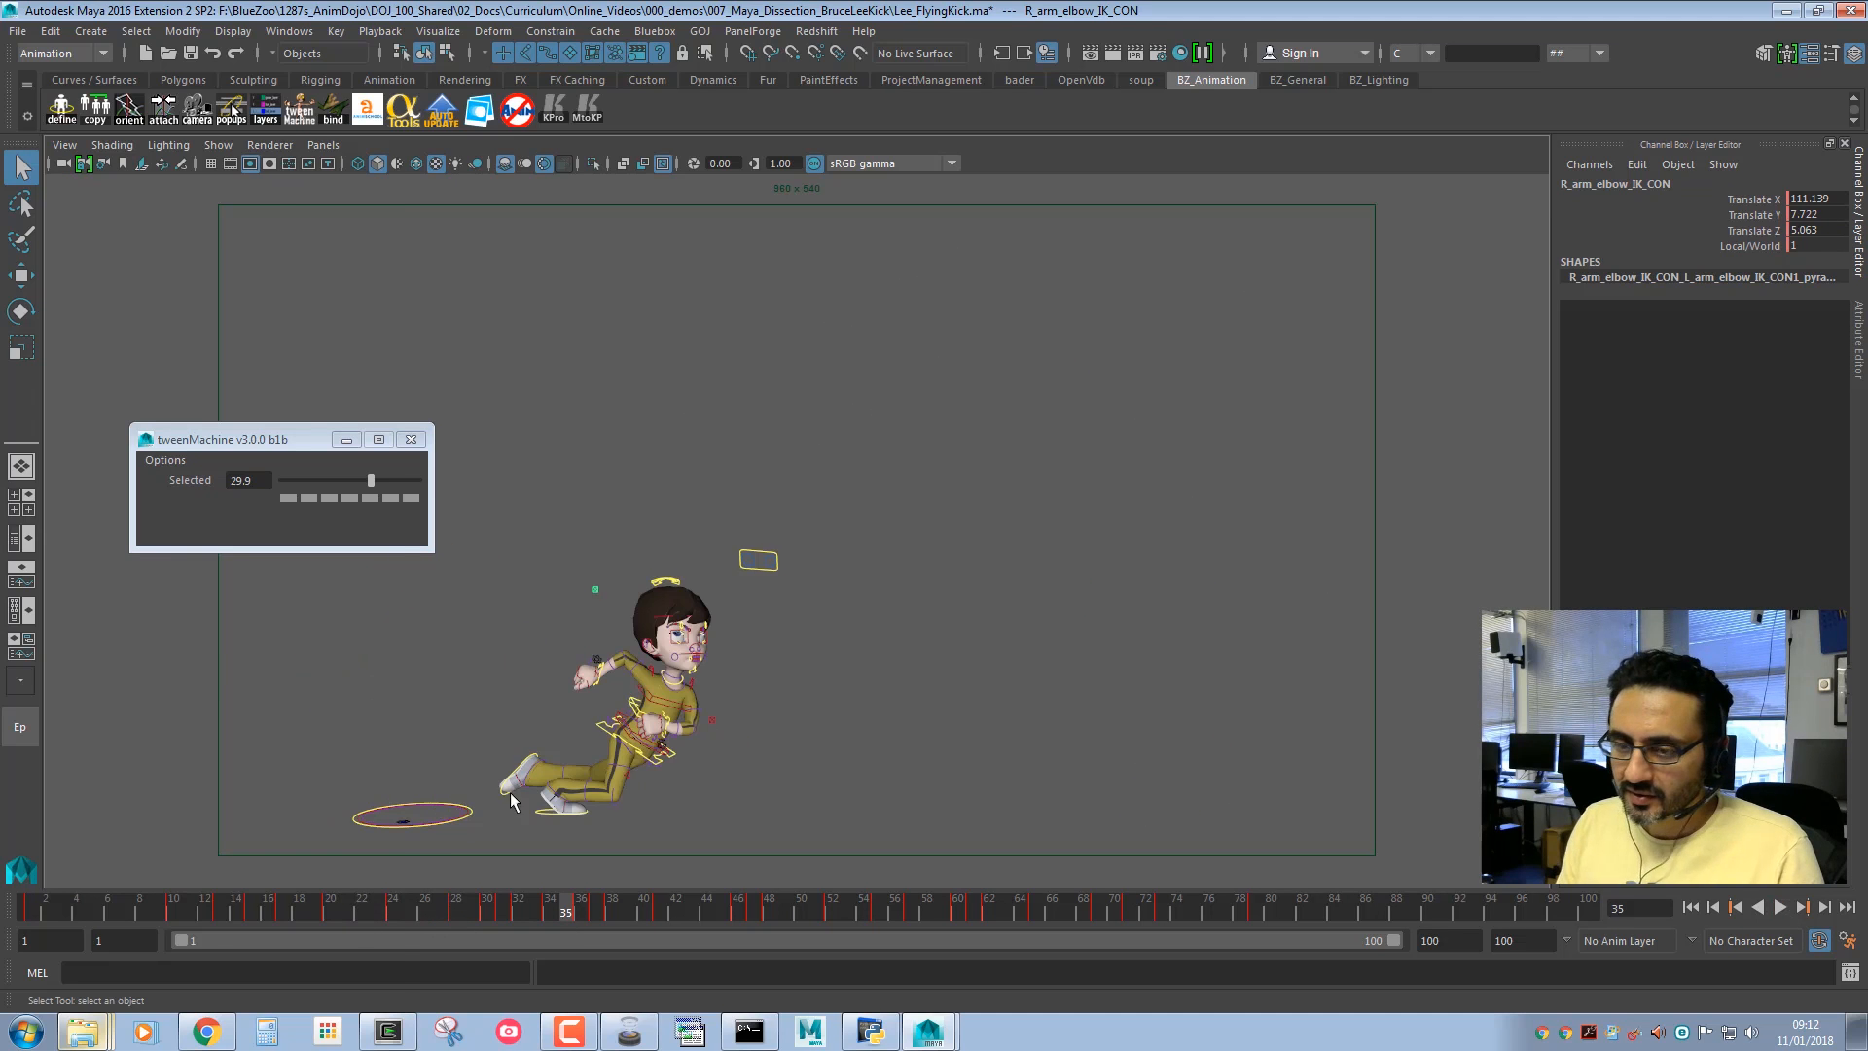
Hide the rig's control curves in the viewport and scrub through the run-up and take-off to frame 38.
{"action": "left_click", "coordinate": [218, 145]}
{"action": "left_click", "coordinate": [280, 224]}
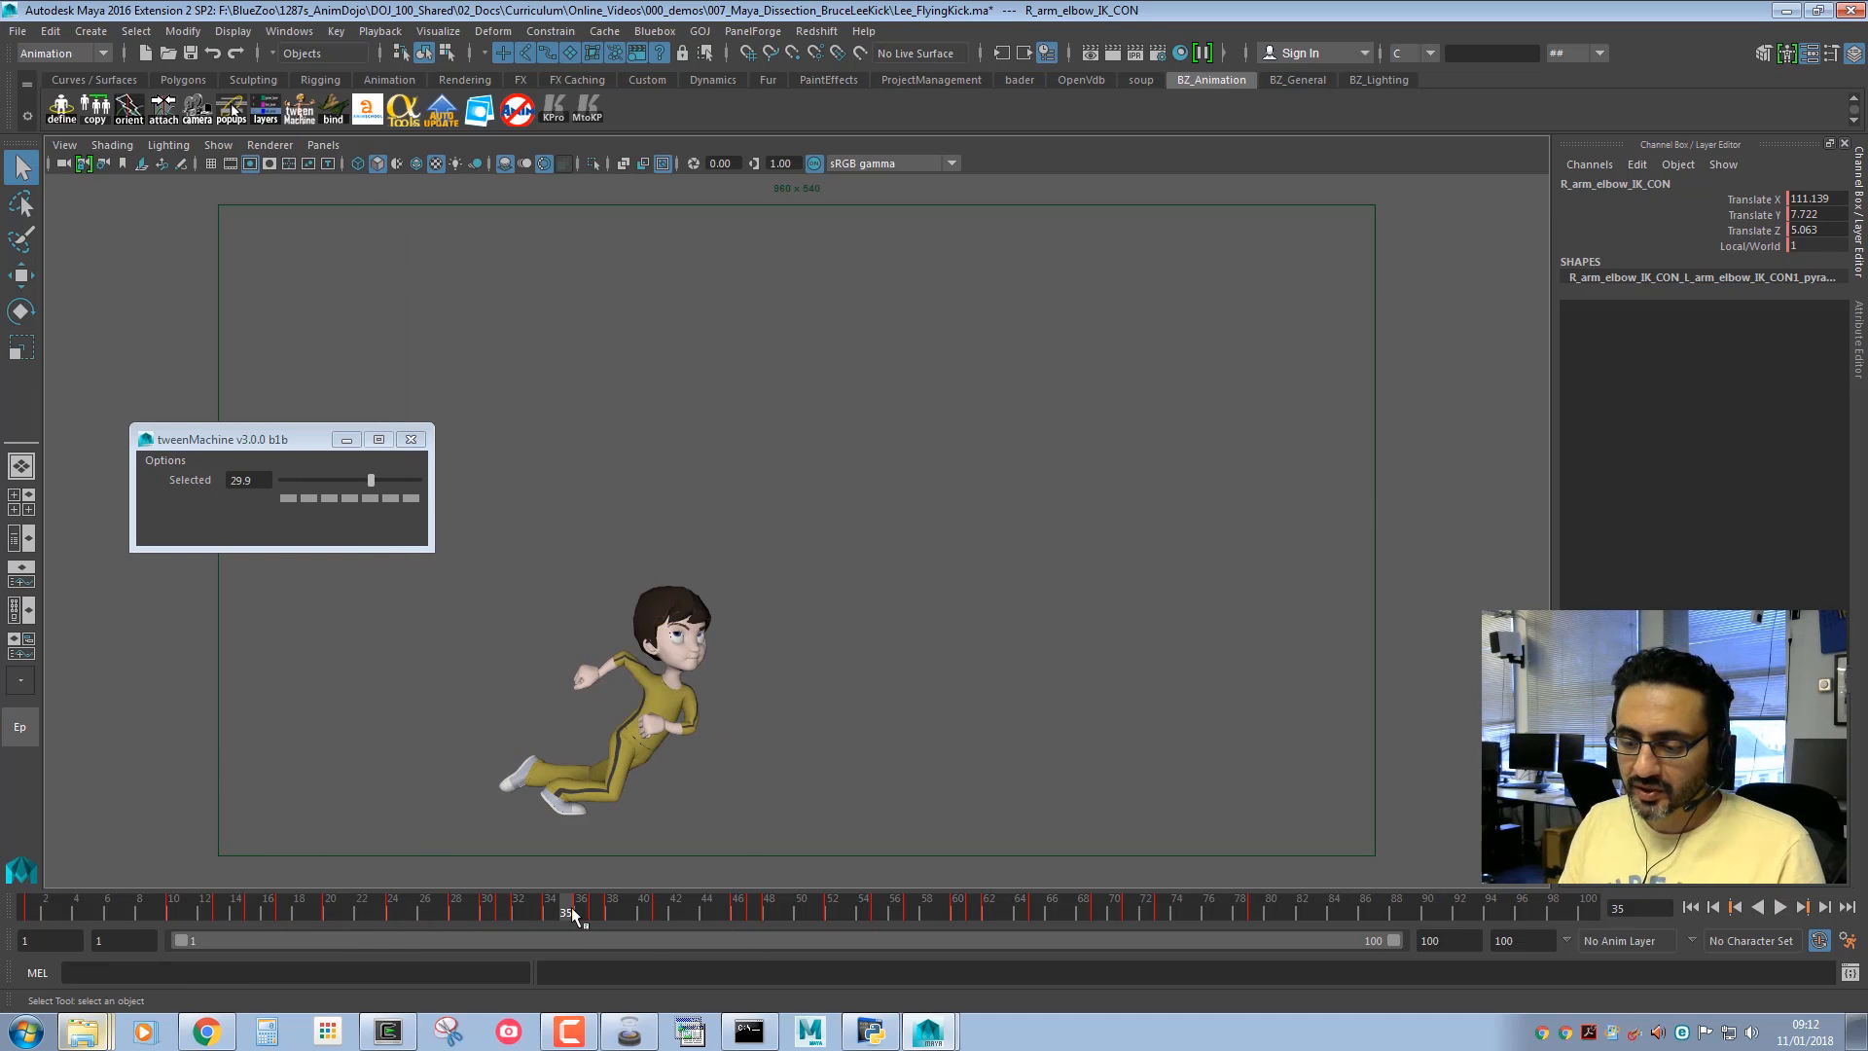
{"action": "left_click_drag", "start_coordinate": [136, 902], "coordinate": [610, 913]}
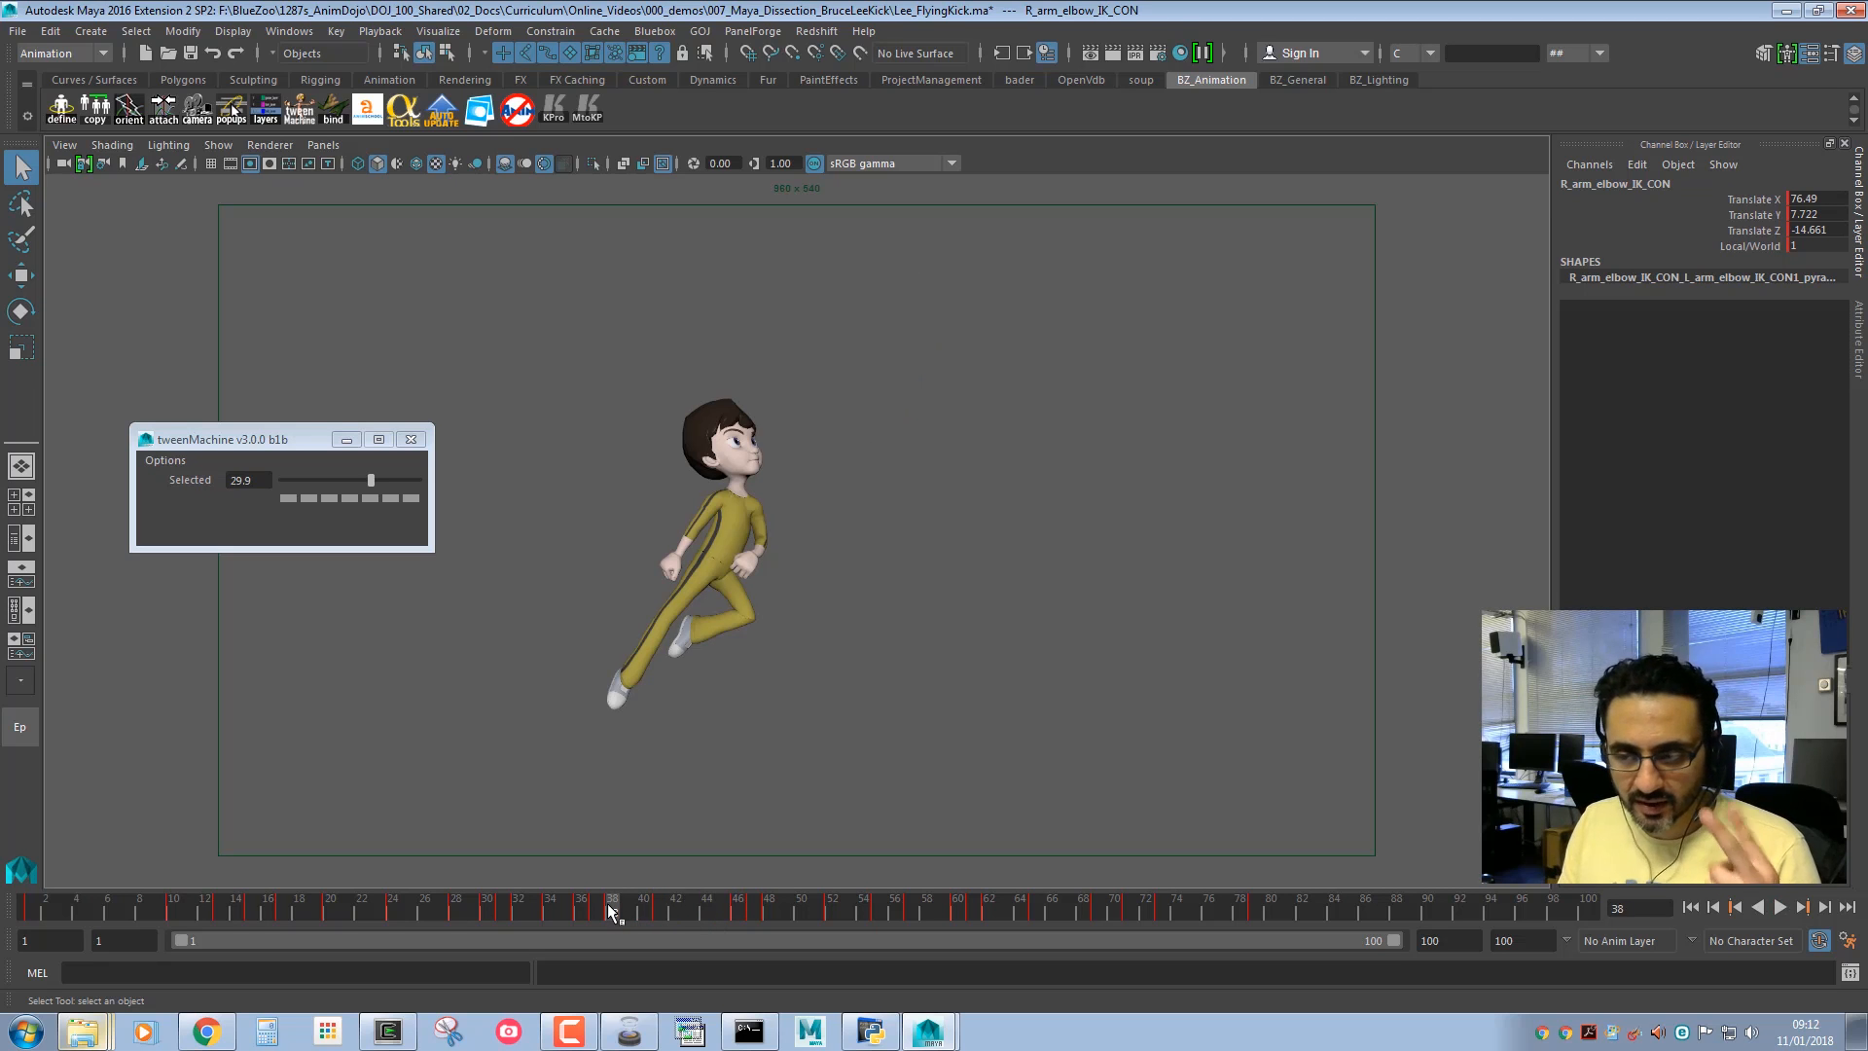